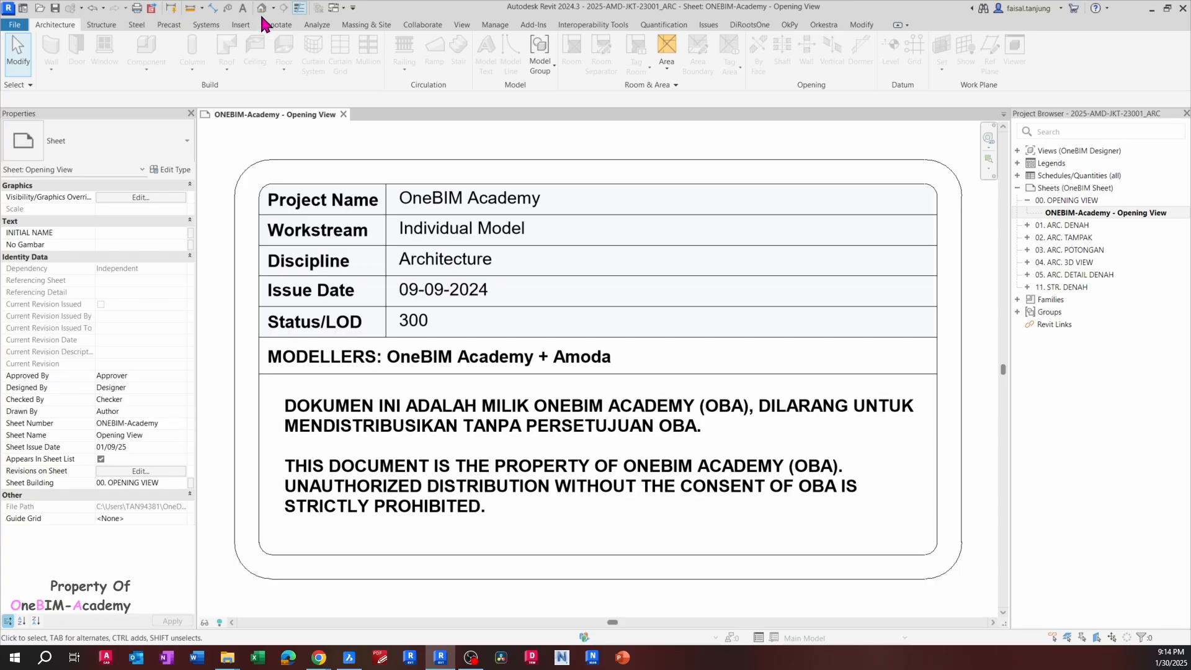
Open the default 3D view and turn off its section box to show the complete house
left_click(261, 8)
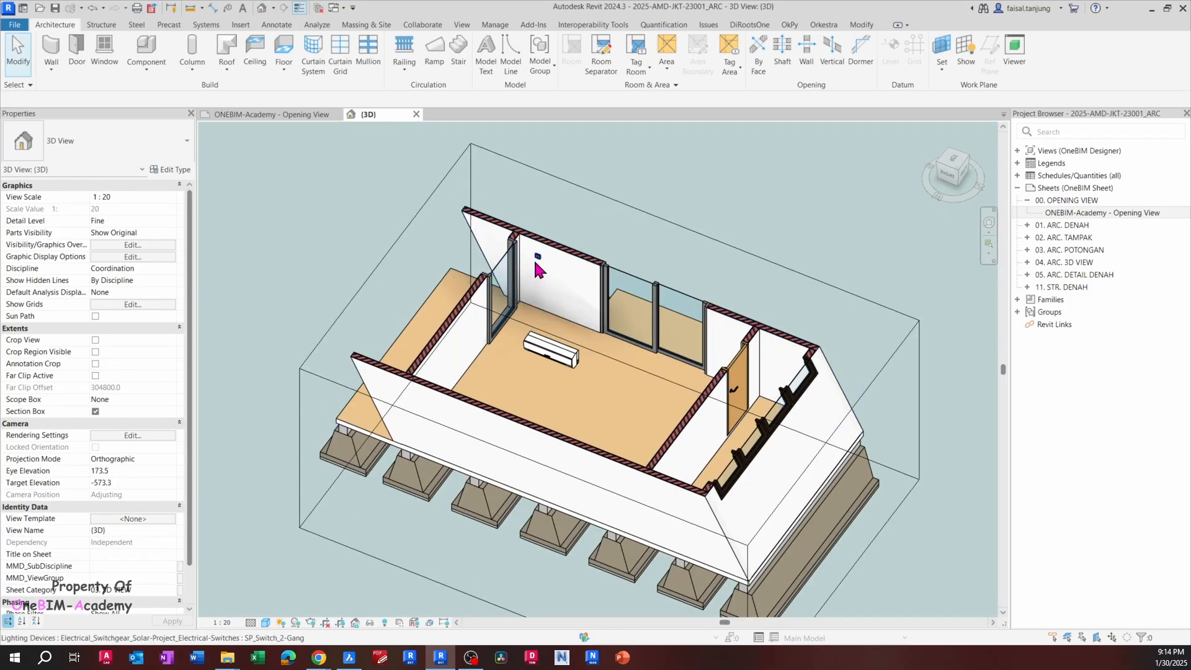
left_click(536, 258)
scroll(567, 435, "up", 2)
left_click(571, 338, "ctrl")
middle_click_drag(572, 338, 551, 456)
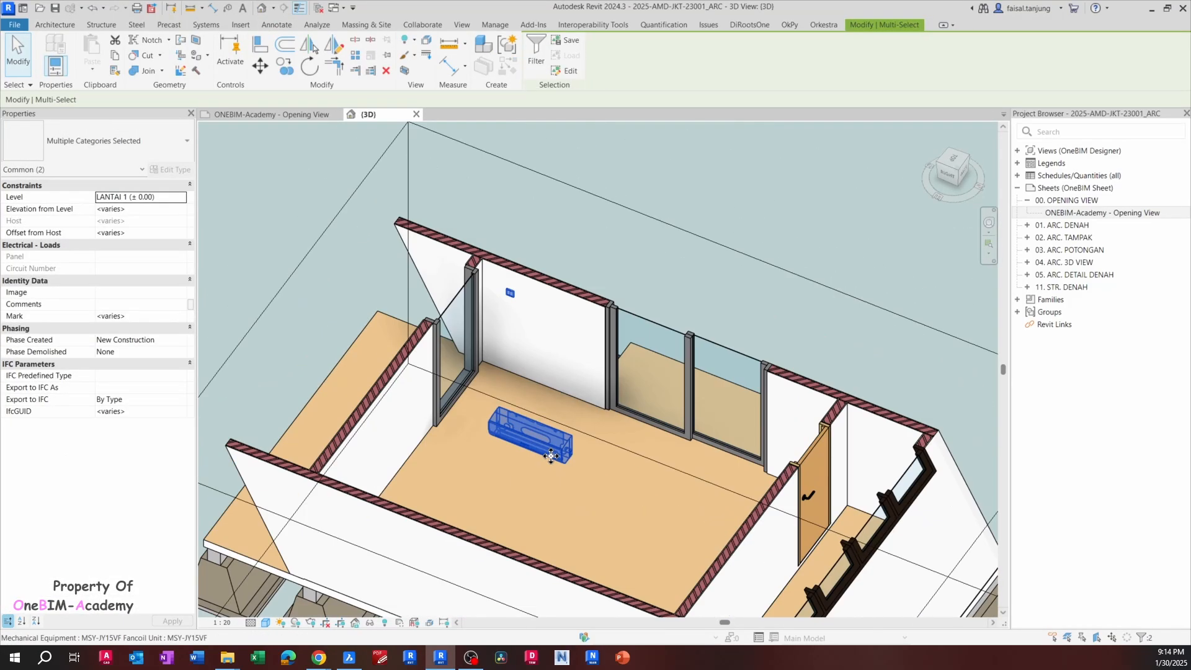
key("Escape")
scroll(546, 397, "down", 4)
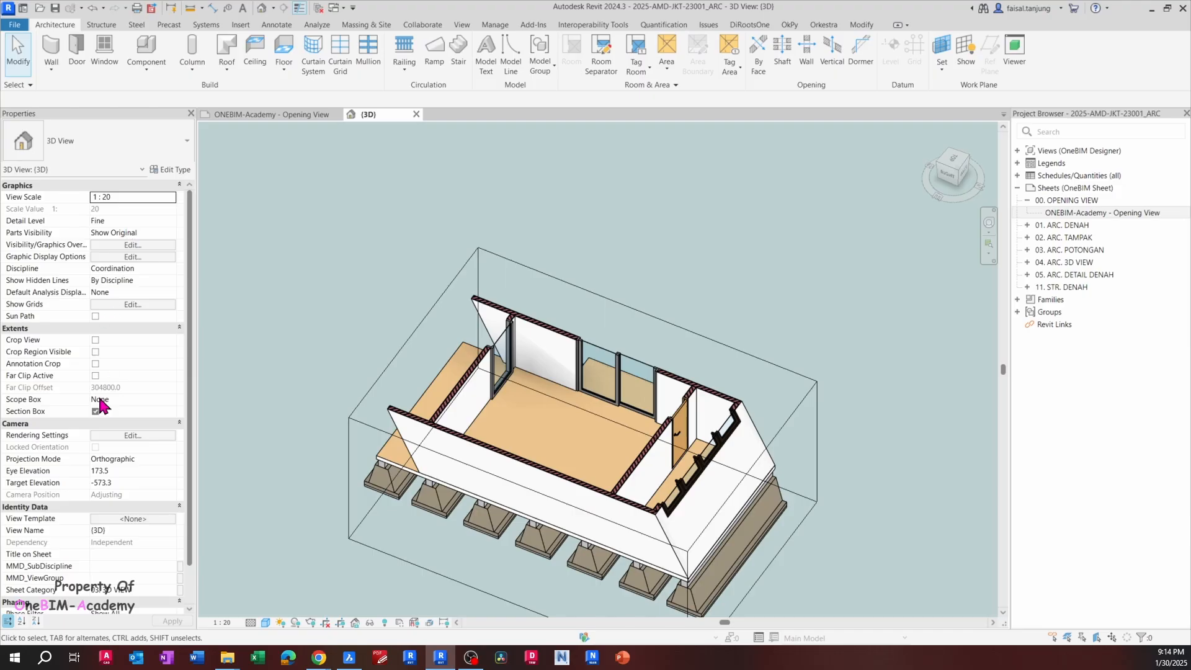
left_click(95, 412)
middle_click_drag(359, 283, 561, 223, "shift")
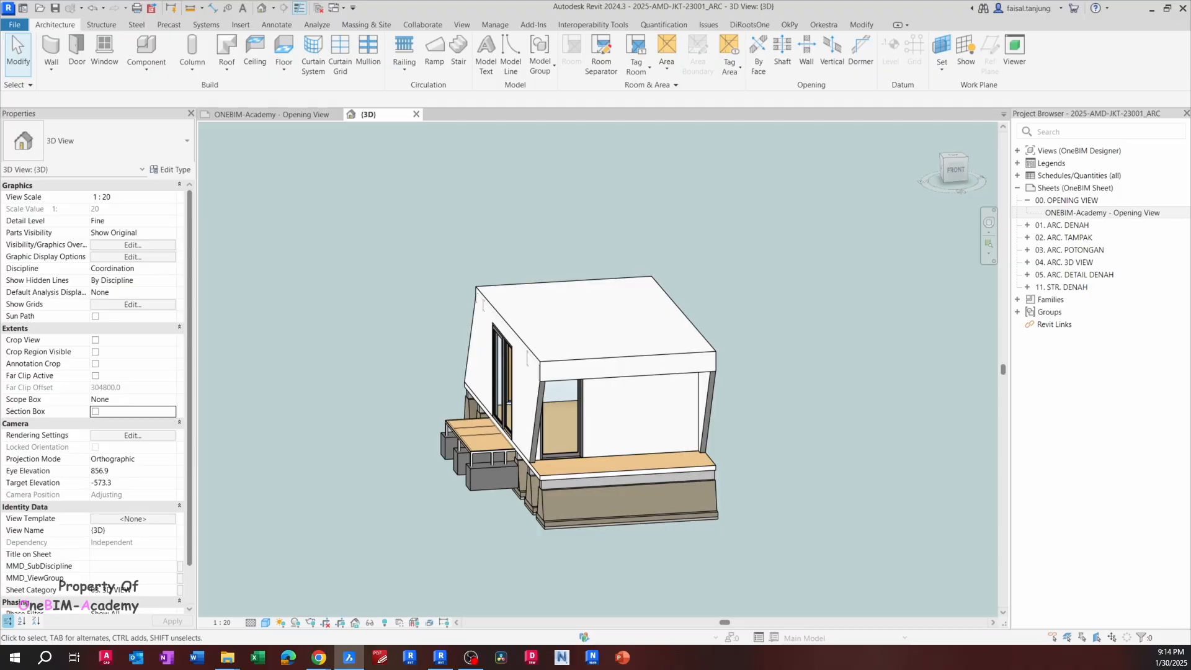
Switch to BricsCAD and examine the toilet, shower, switch and sockets in the XR Jaden Layout section drawings
left_click(349, 657)
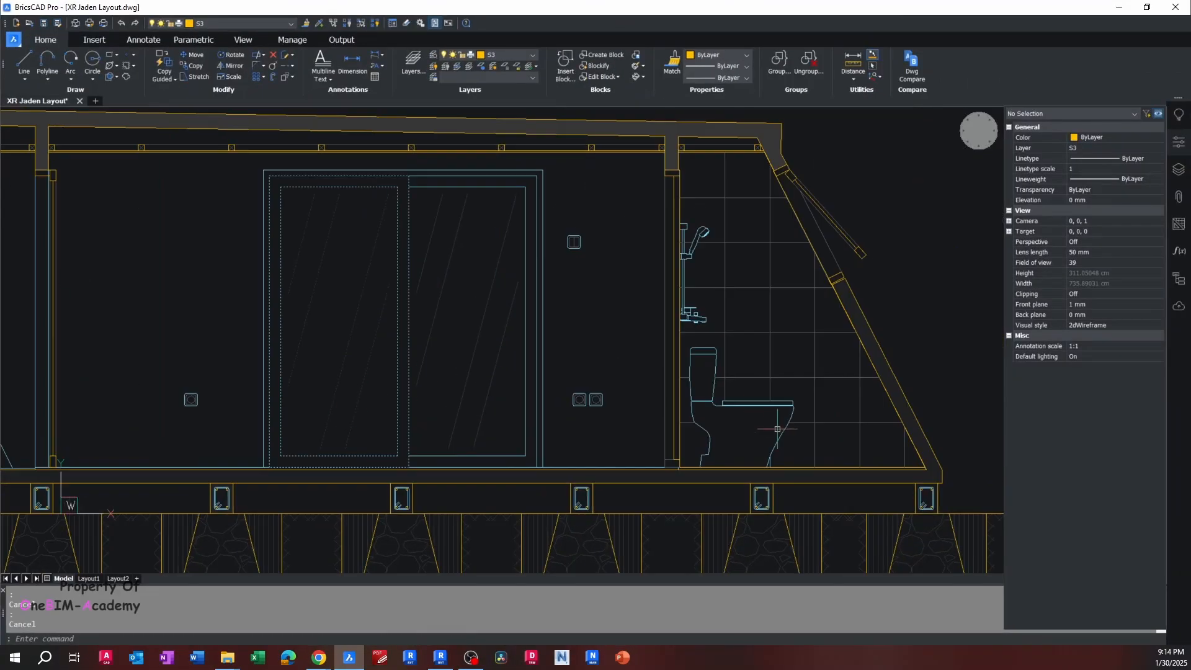
scroll(778, 429, "up", 3)
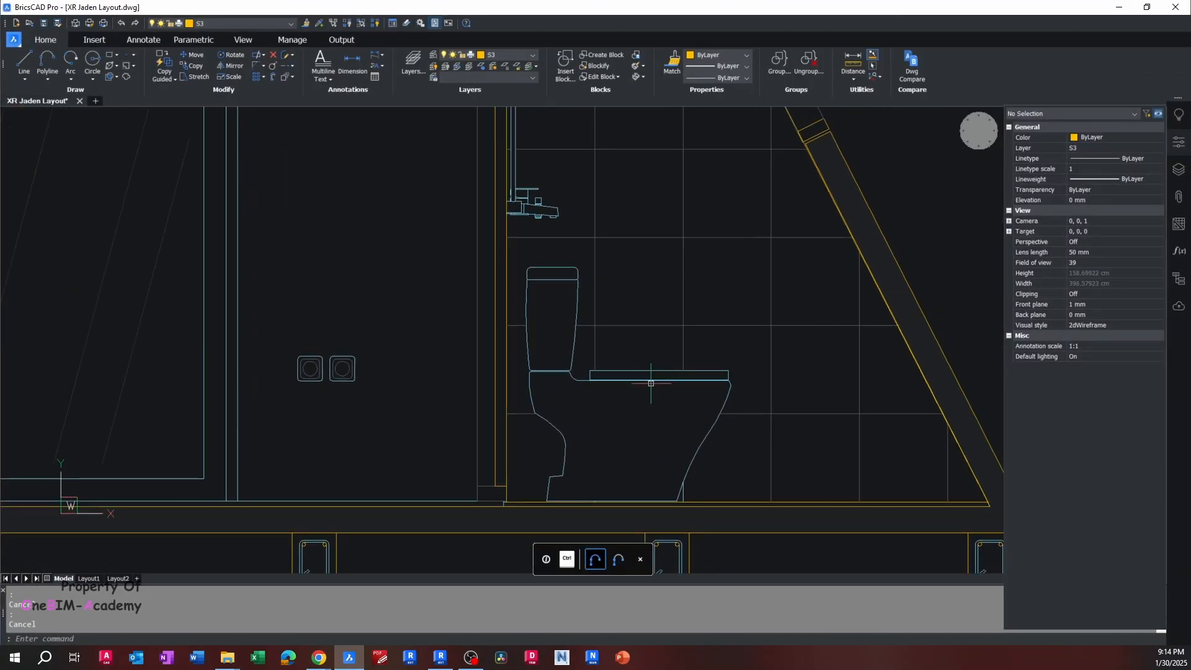
scroll(649, 382, "down", 1)
middle_click_drag(595, 270, 609, 368)
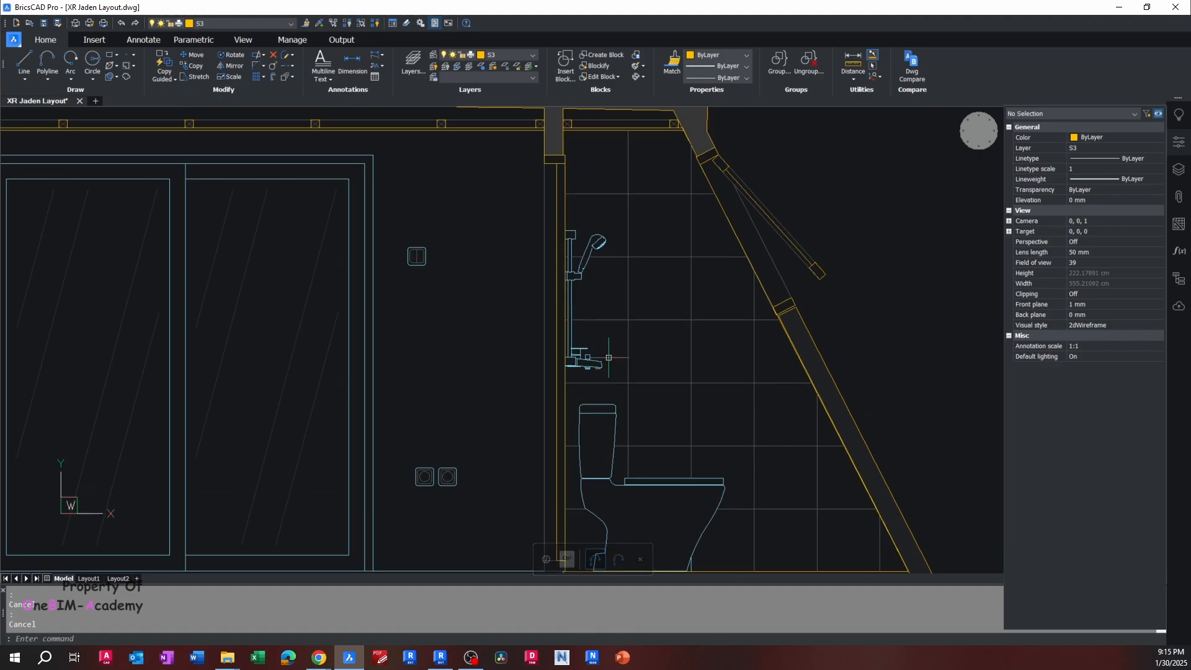
scroll(562, 378, "down", 3)
scroll(570, 371, "up", 1)
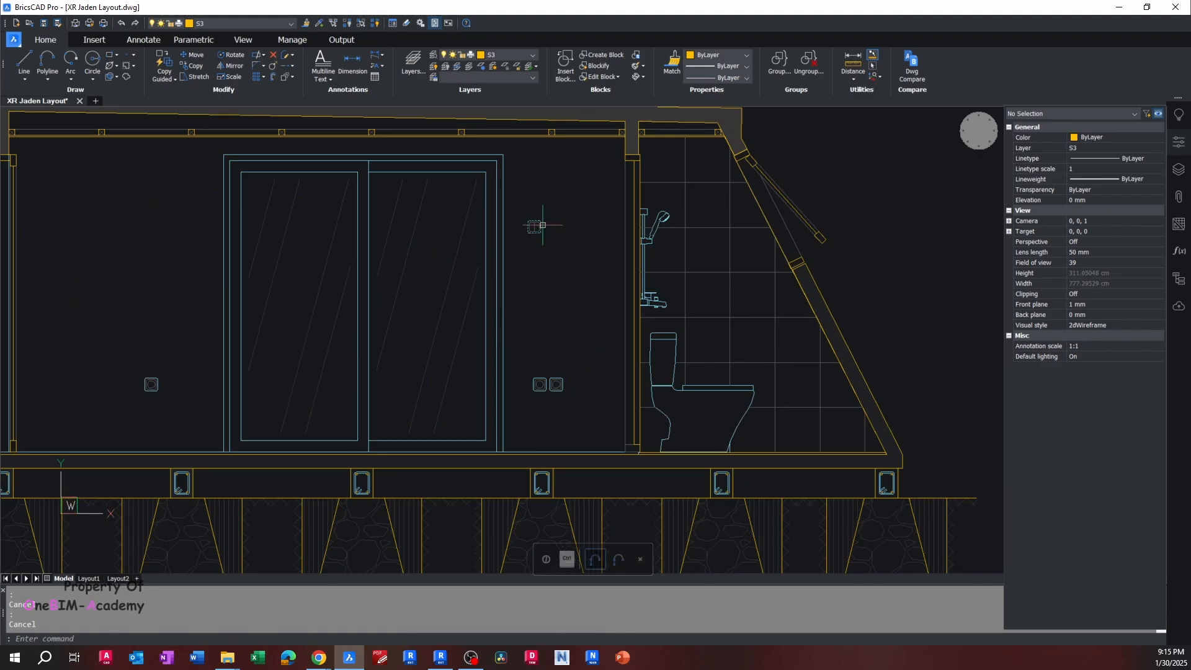
scroll(537, 226, "up", 2)
scroll(523, 226, "down", 4)
scroll(583, 287, "up", 1)
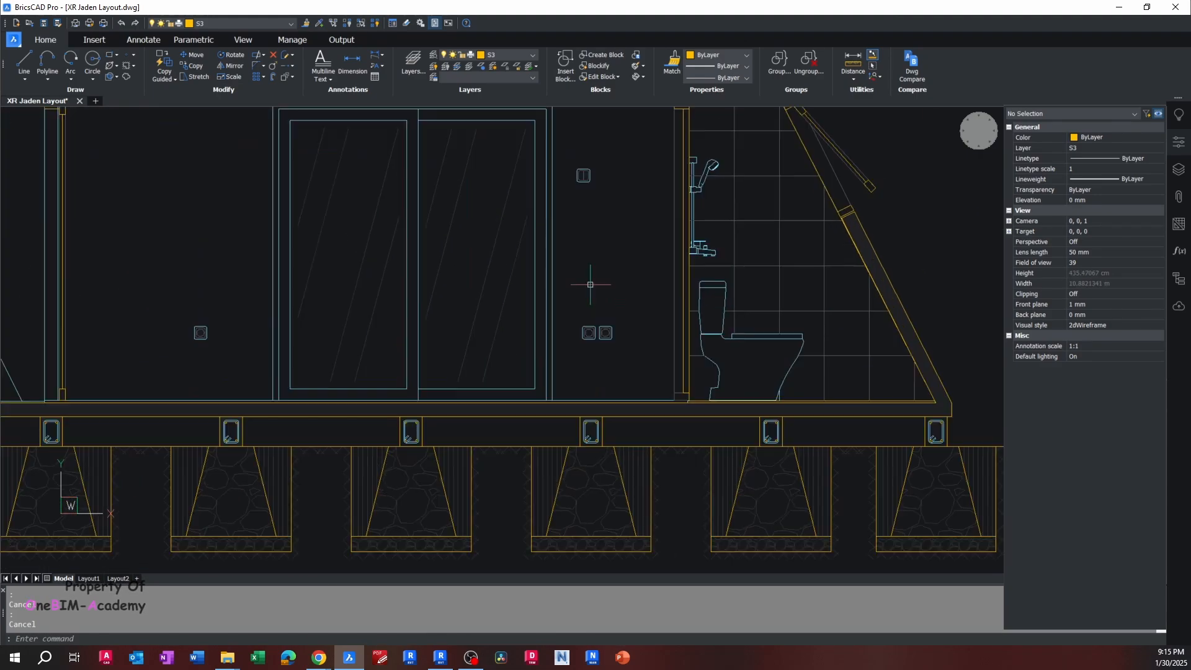
scroll(590, 284, "down", 5)
left_click(526, 408)
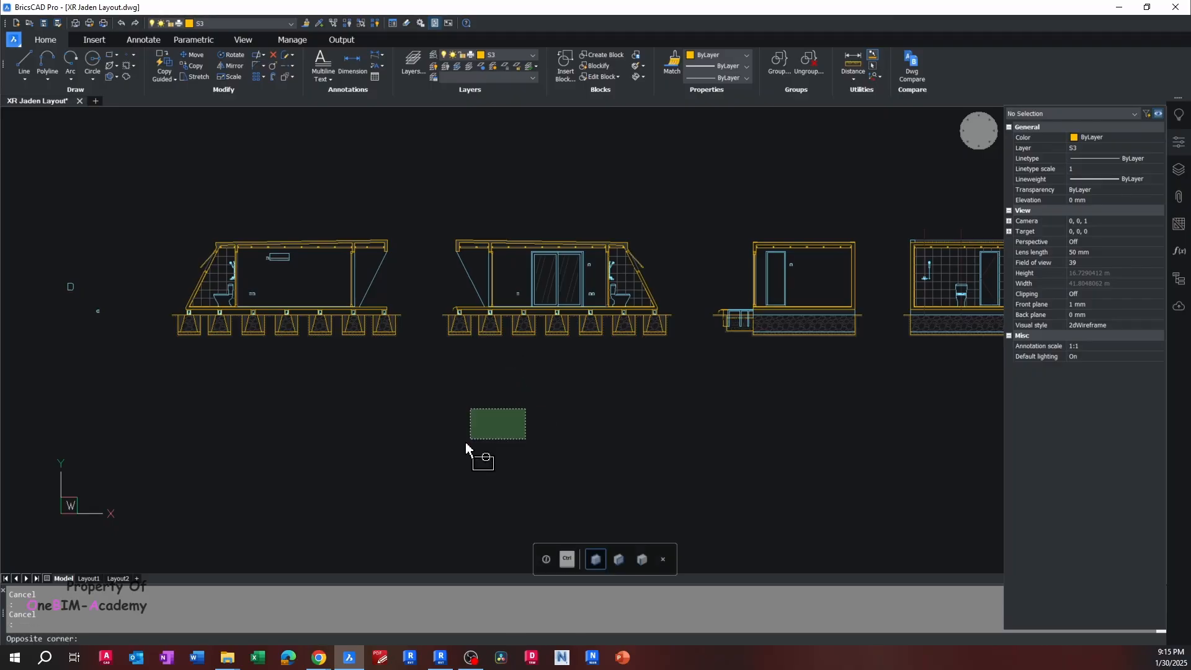
left_click(424, 464)
key("Escape")
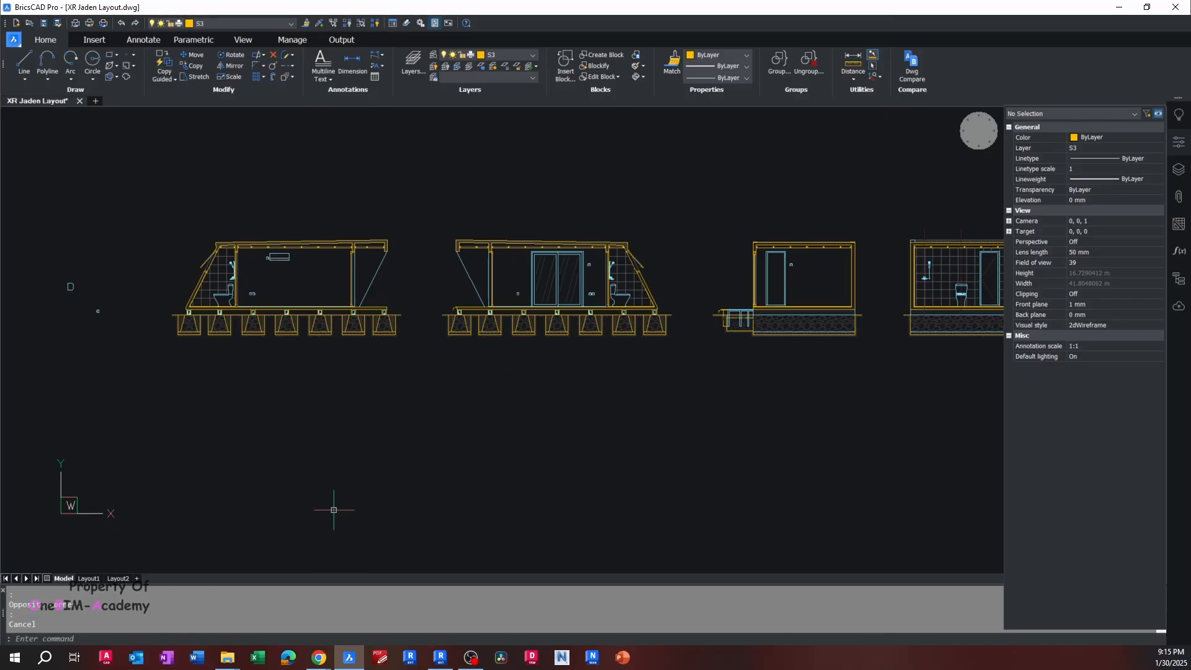
Look through the family files in the JADEN RFA folder in File Explorer and return to the Revit model
mouse_move(231, 661)
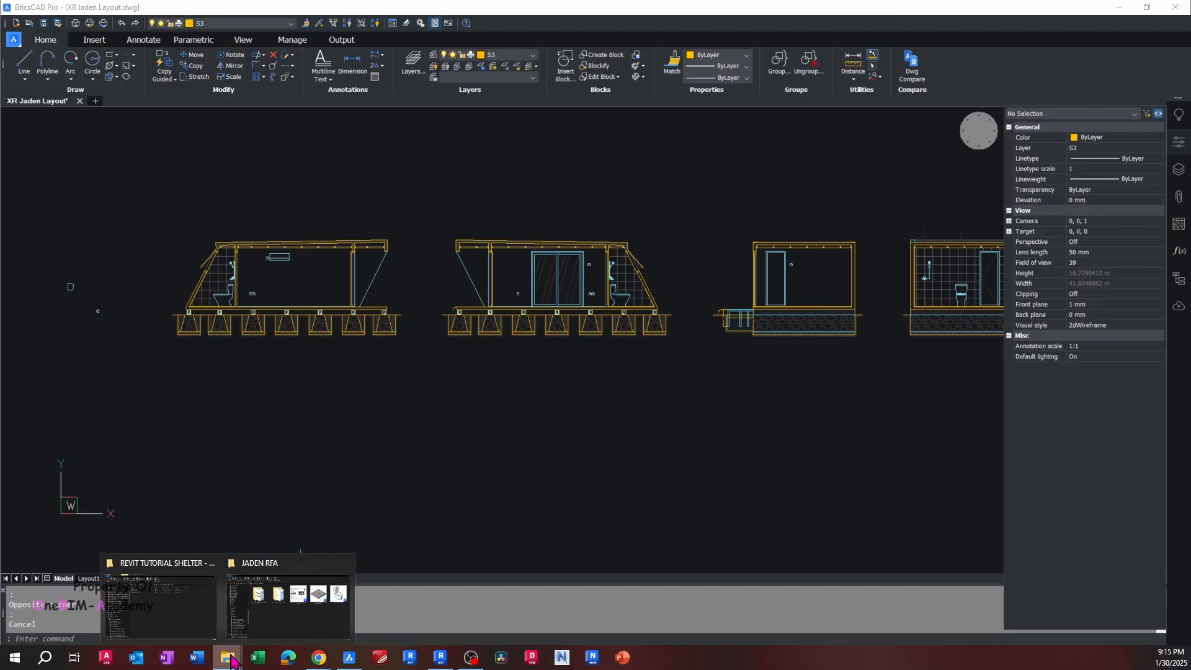
left_click(289, 630)
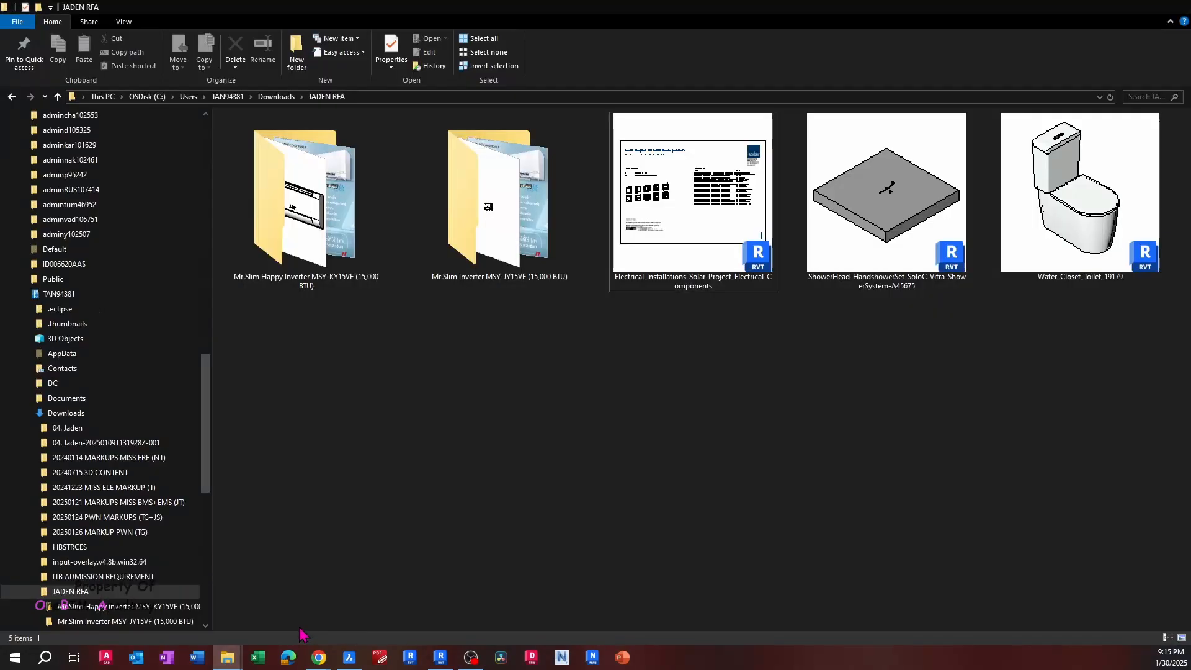
left_click(276, 97)
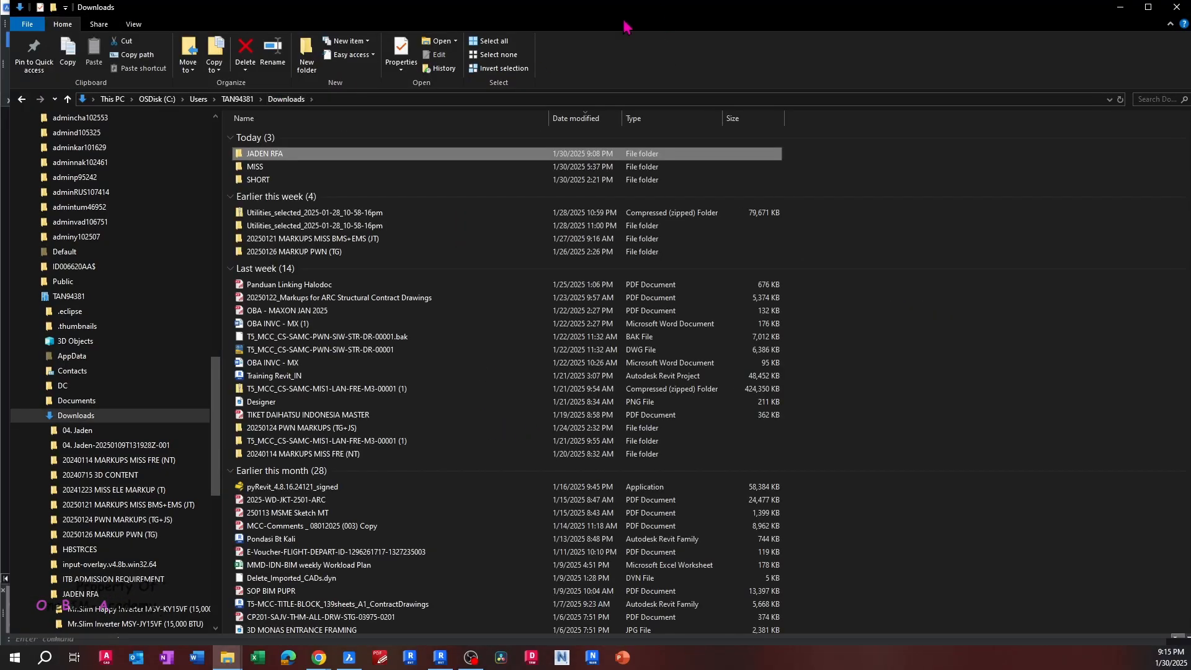
key("alt+Tab")
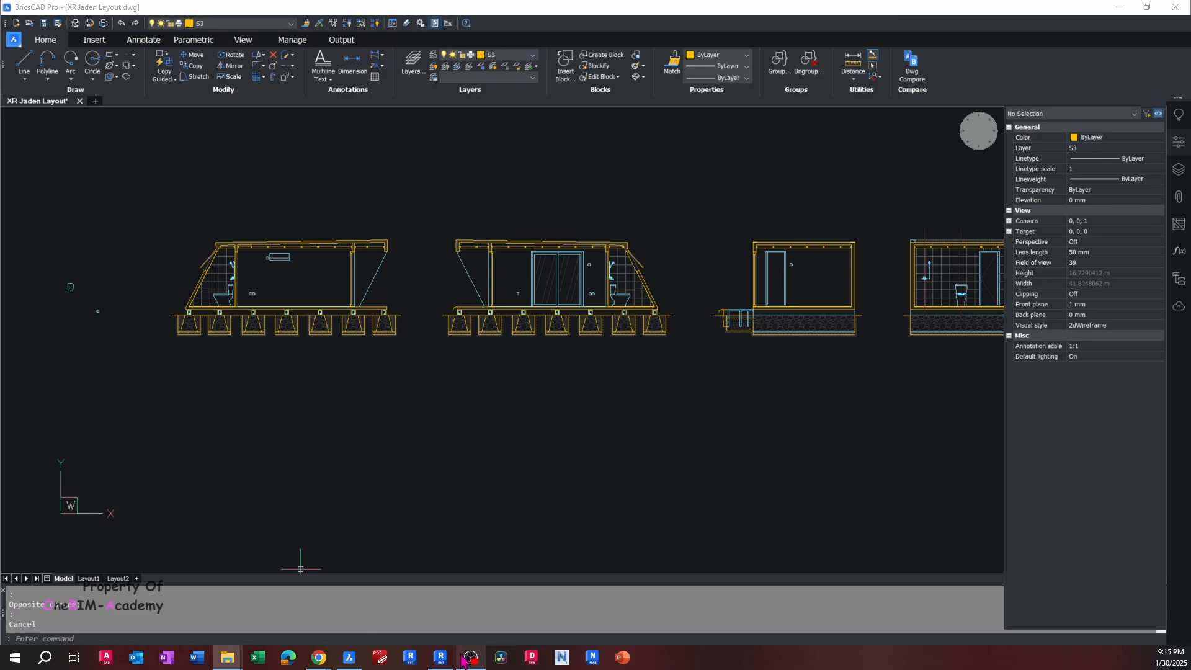
left_click(1119, 8)
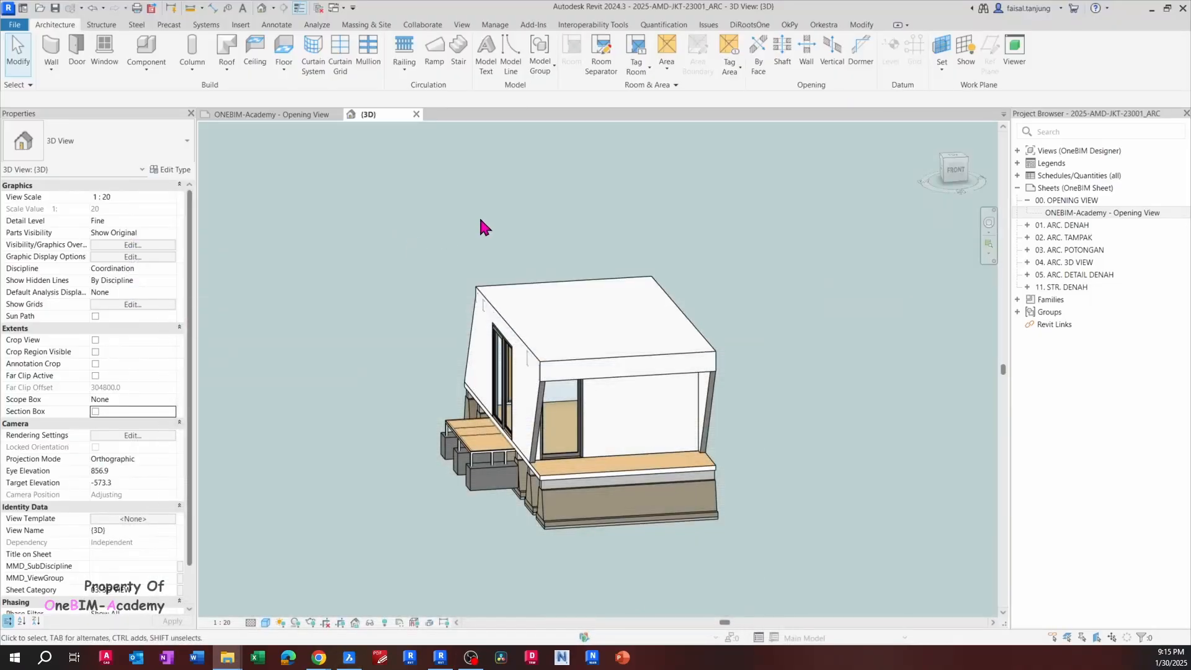
Load the Water_Closet_Toilet_19179 family from its folder, overwriting the existing version and its parameter values
middle_click_drag(479, 214, 568, 266, "shift")
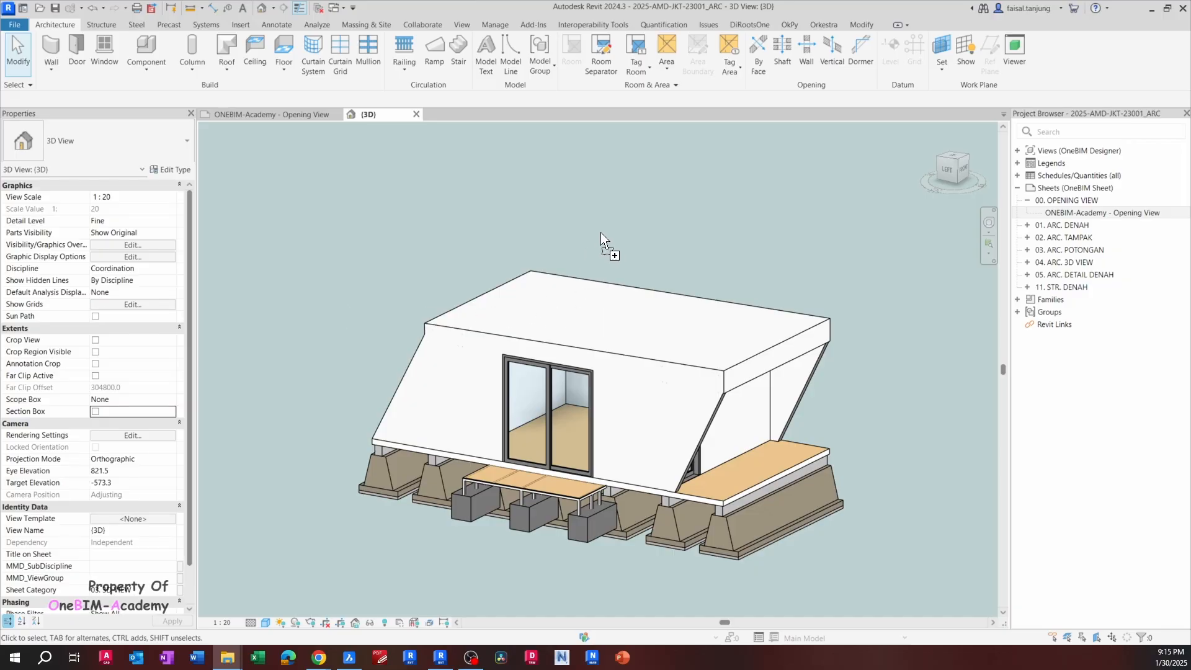
left_click_drag(600, 232, 601, 232)
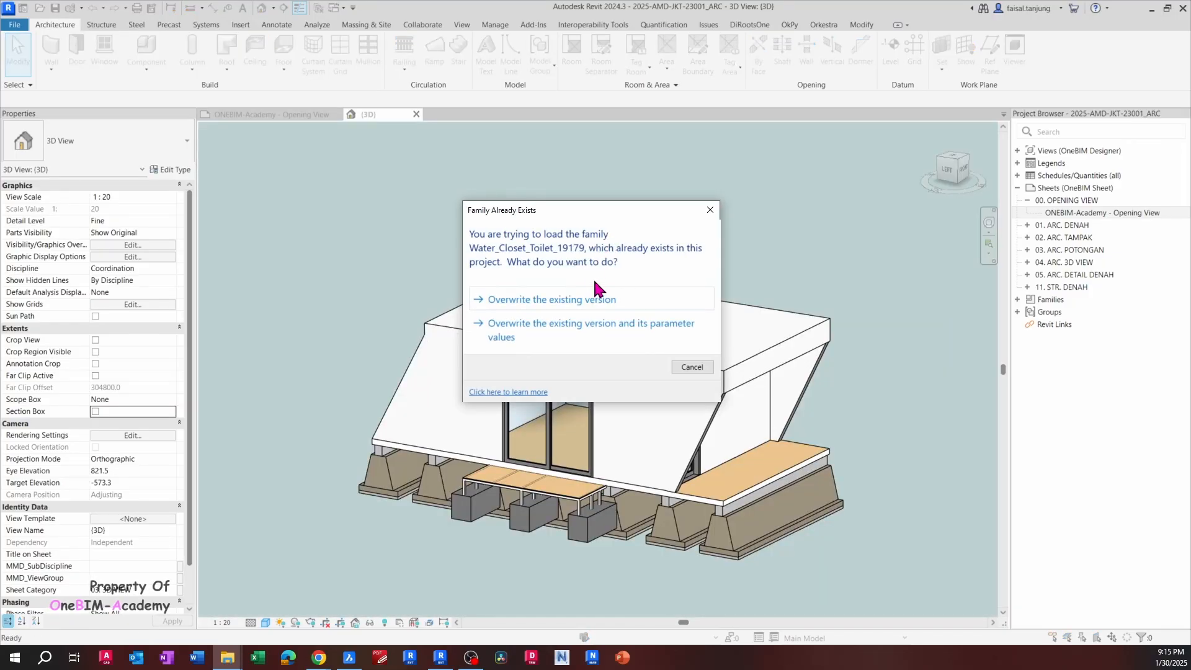
left_click(557, 325)
Place one 540 x 360mm toilet on the front terrace floor, end the placement and select the toilet
middle_click_drag(558, 411, 537, 447, "shift")
scroll(747, 481, "up", 1)
left_click(748, 488)
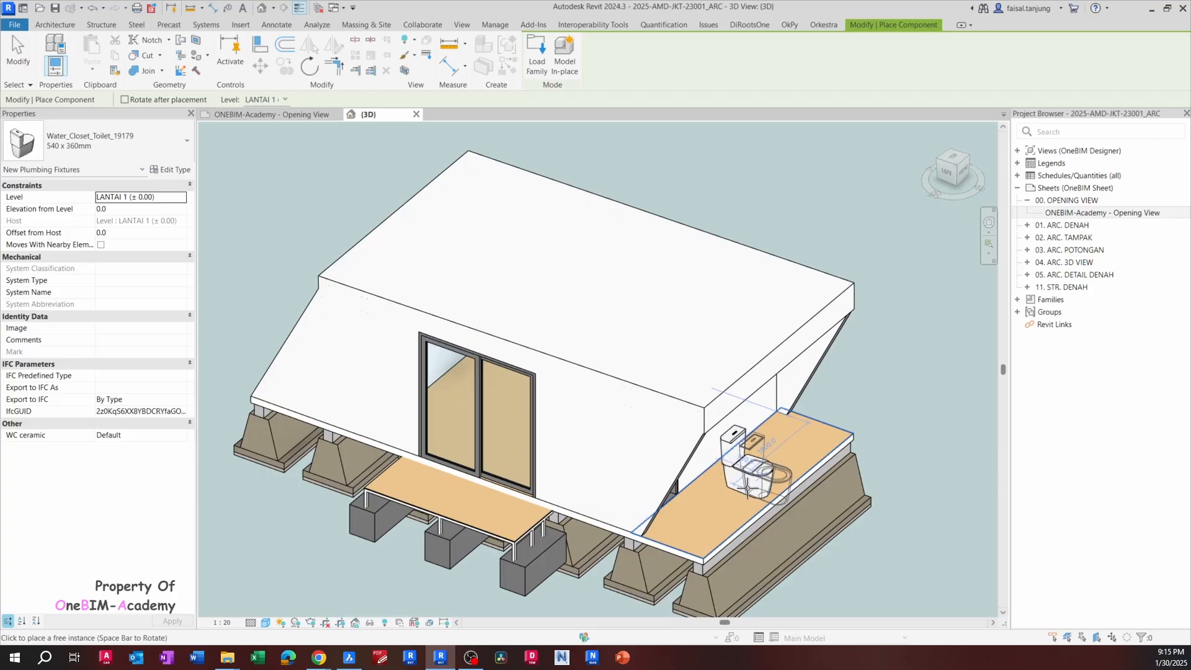
key("Escape")
key("Escape")
scroll(747, 489, "up", 1)
left_click(755, 479)
middle_click_drag(756, 479, 744, 478)
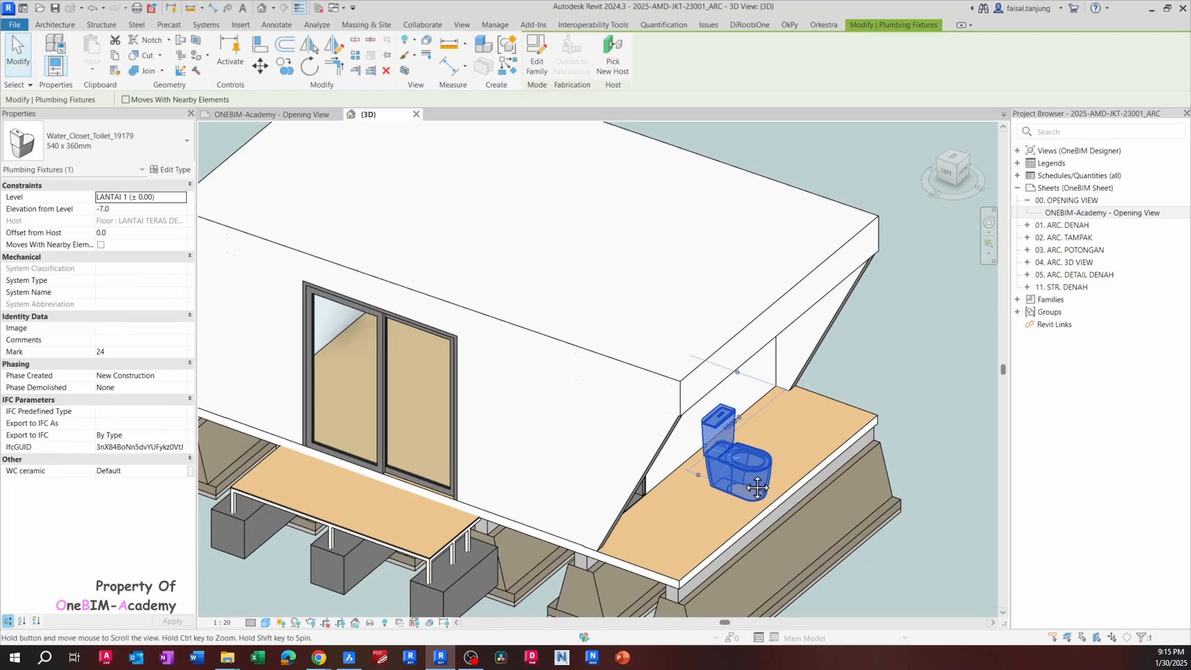
Switch to BricsCAD and examine the toilet's position in the bathroom floor plan
left_click(349, 658)
scroll(448, 254, "down", 3)
middle_click_drag(534, 224, 551, 394)
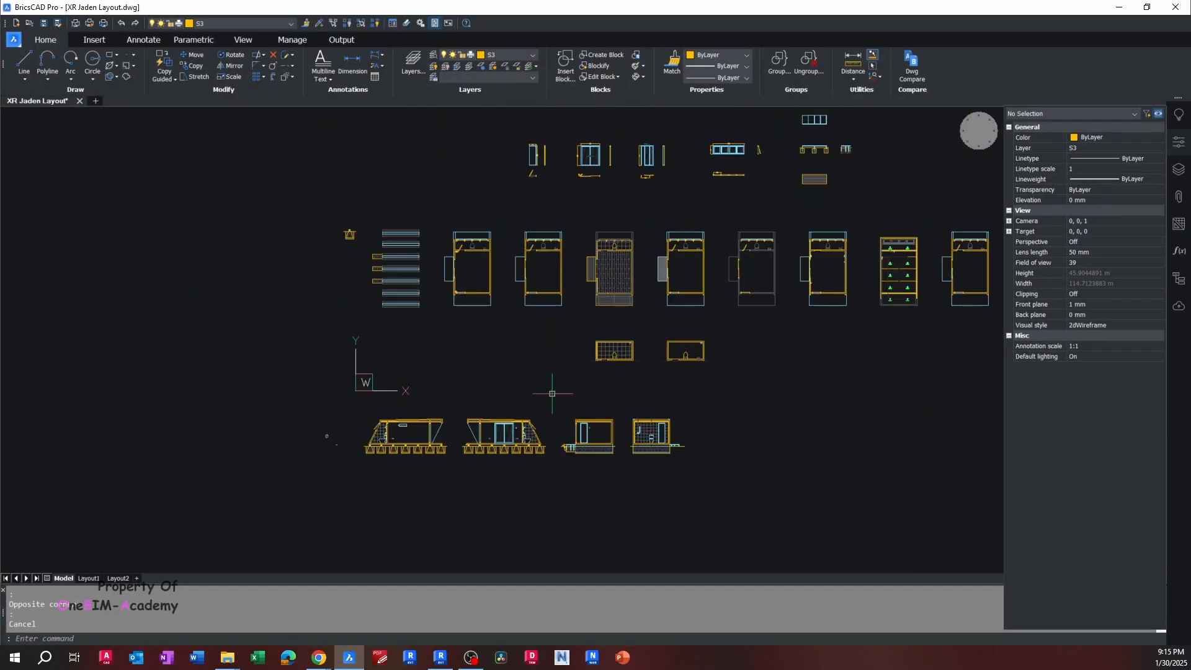
scroll(547, 234, "up", 6)
key("Escape")
scroll(517, 290, "up", 5)
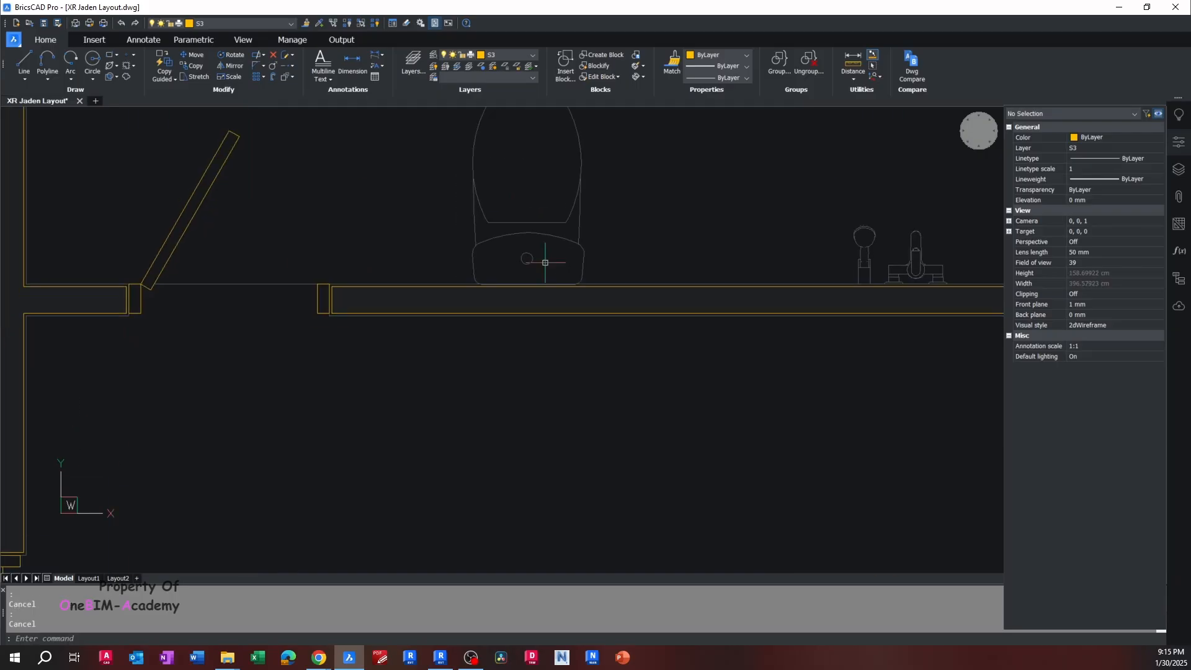
scroll(543, 267, "down", 3)
key("Escape")
key("Escape")
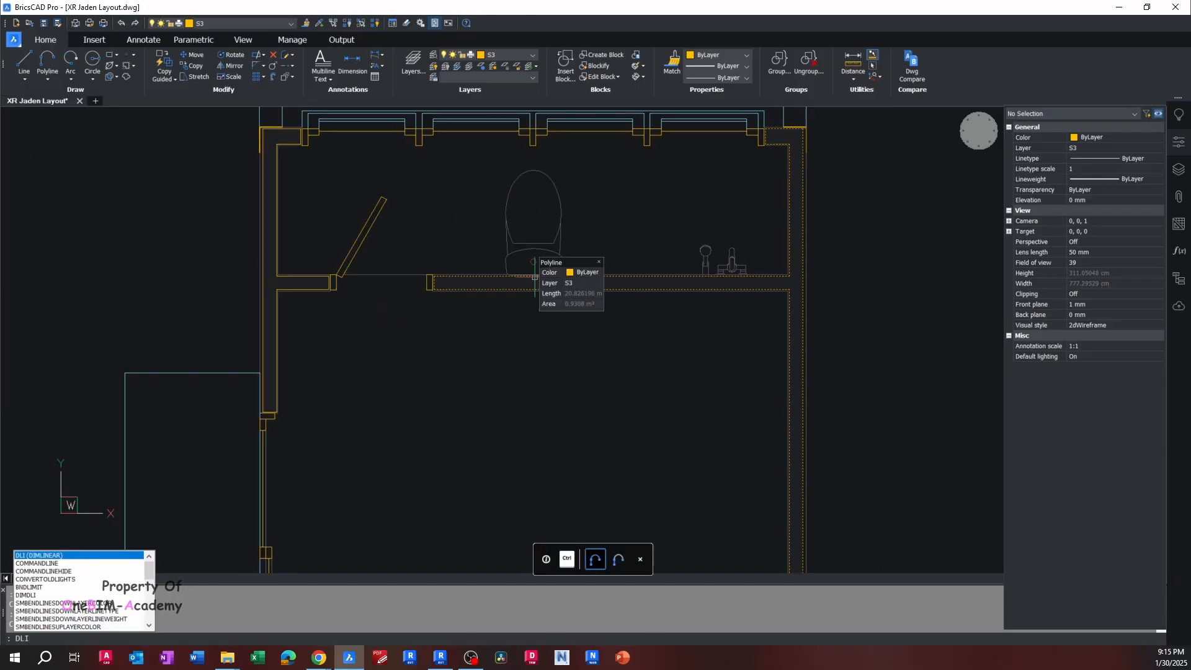
Dimension the horizontal distance from the toilet's centre to the bathroom's side wall with a linear dimension
type("DLI")
key("Return")
scroll(536, 290, "up", 3)
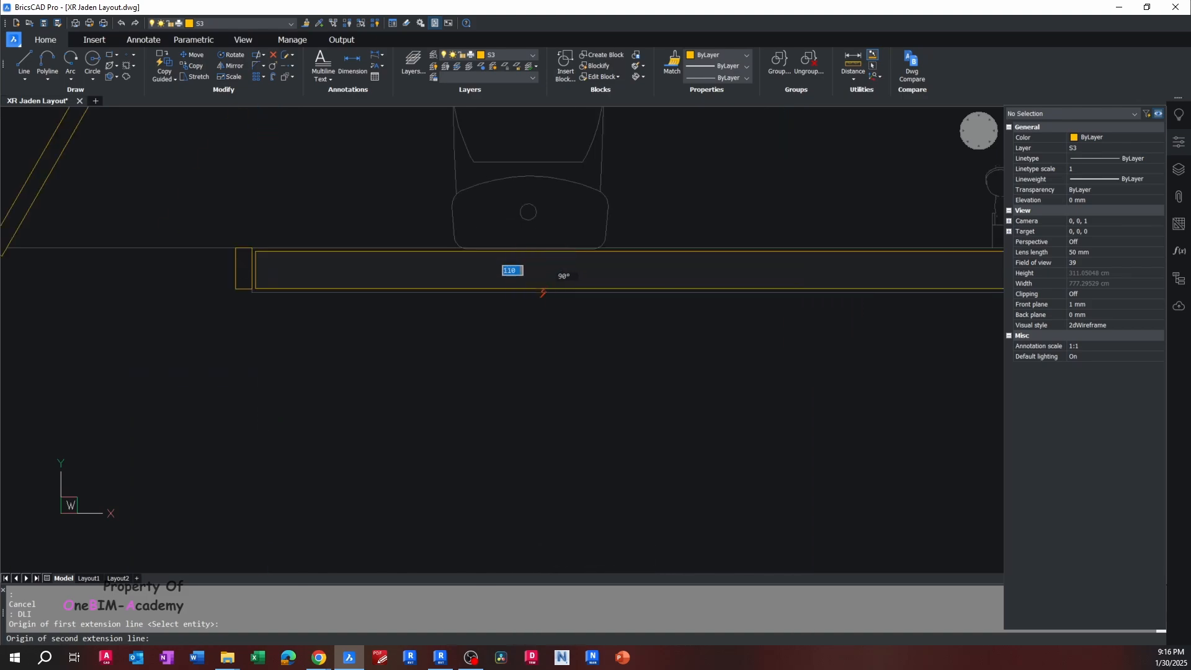
scroll(535, 293, "down", 4)
scroll(715, 292, "up", 5)
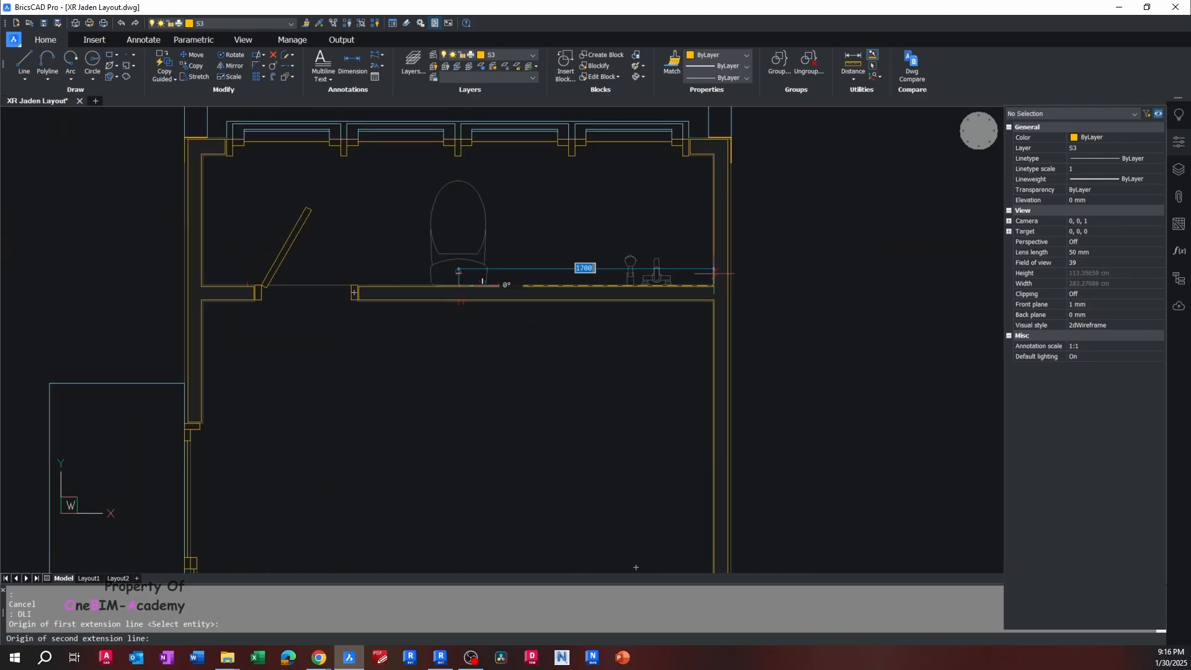
left_click(711, 297)
scroll(677, 206, "down", 4)
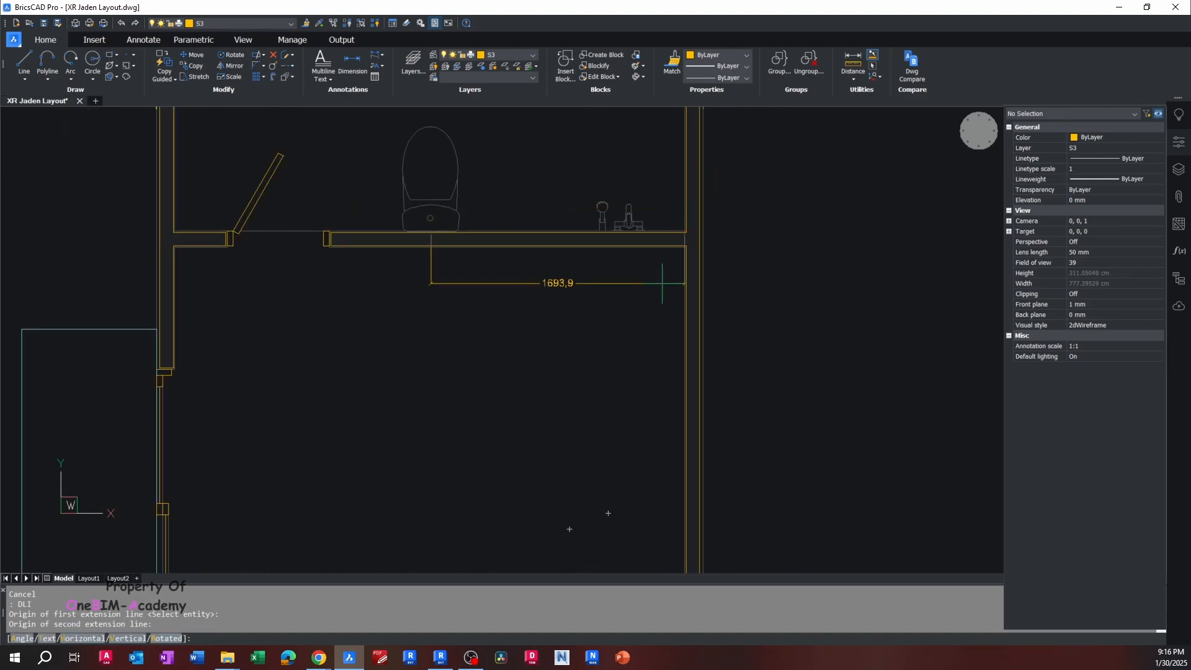
Erase the linear dimension between the toilet and the side wall
key("Escape")
scroll(476, 282, "up", 2)
middle_click_drag(442, 285, 441, 340)
left_click(447, 331)
left_click(445, 362)
type("e")
key("Return")
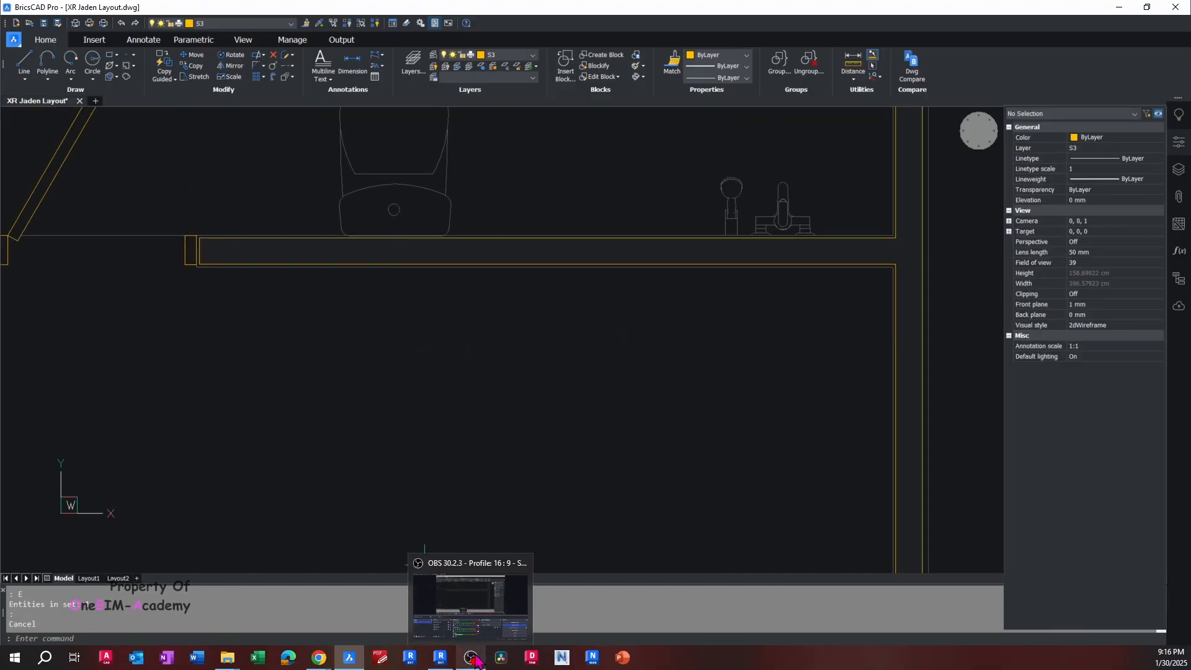
Return to Revit and select the toilet on the front terrace to check its placement
scroll(560, 307, "down", 6)
scroll(561, 307, "up", 5)
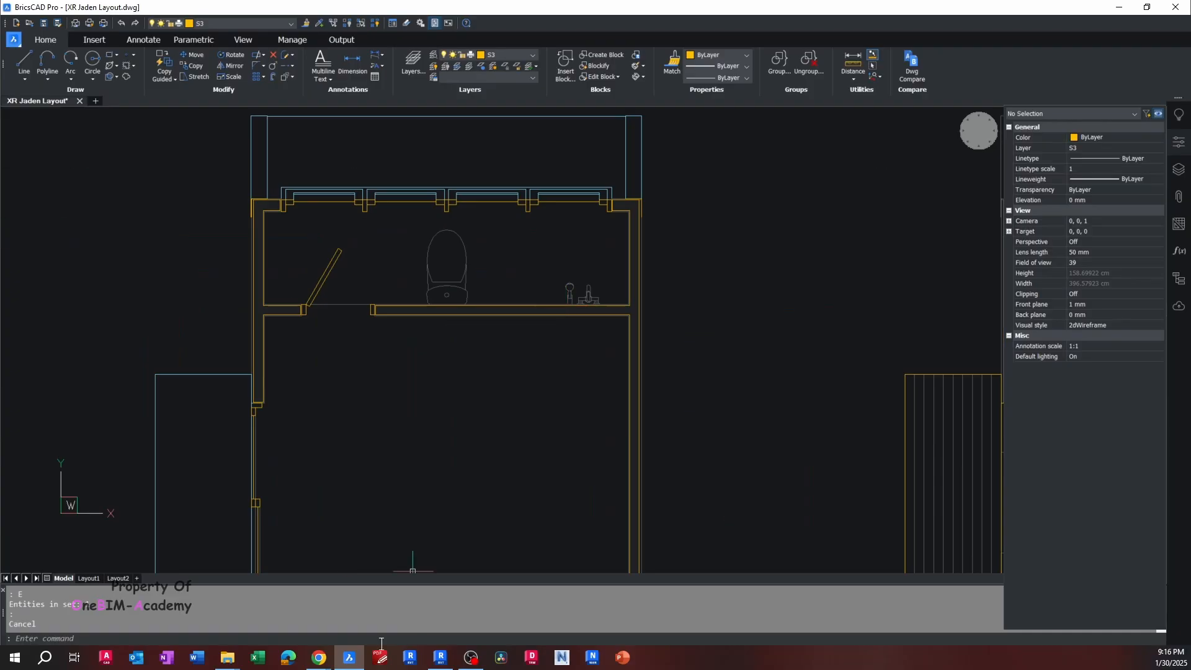
left_click(440, 657)
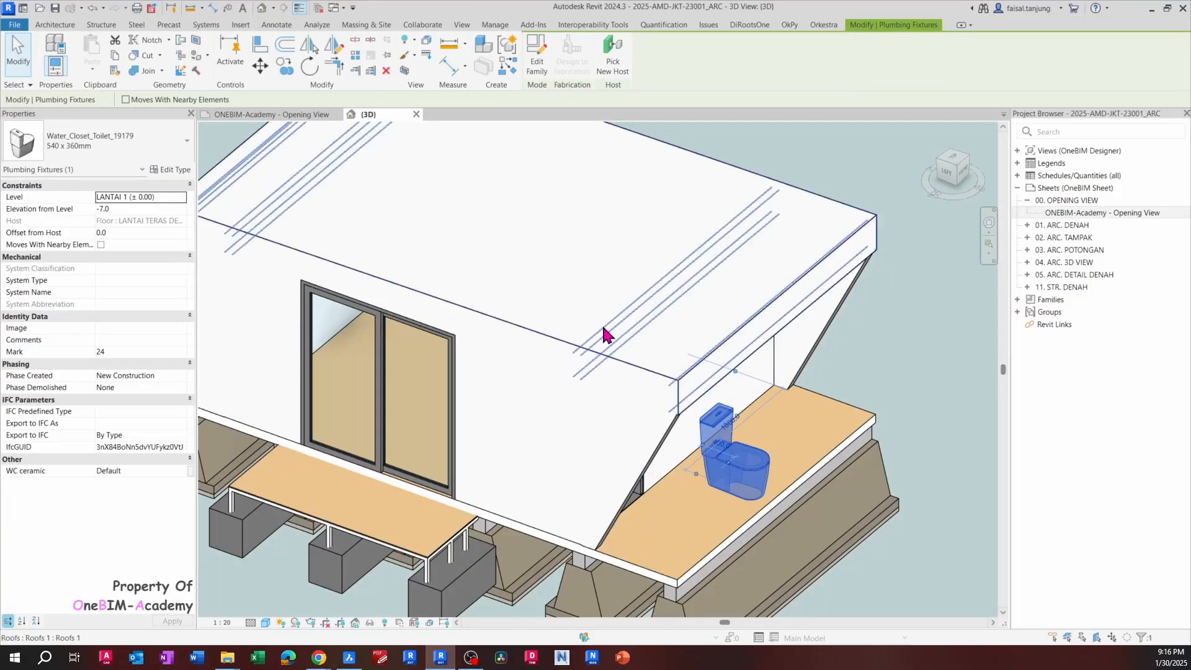
middle_click_drag(606, 338, 702, 306, "shift")
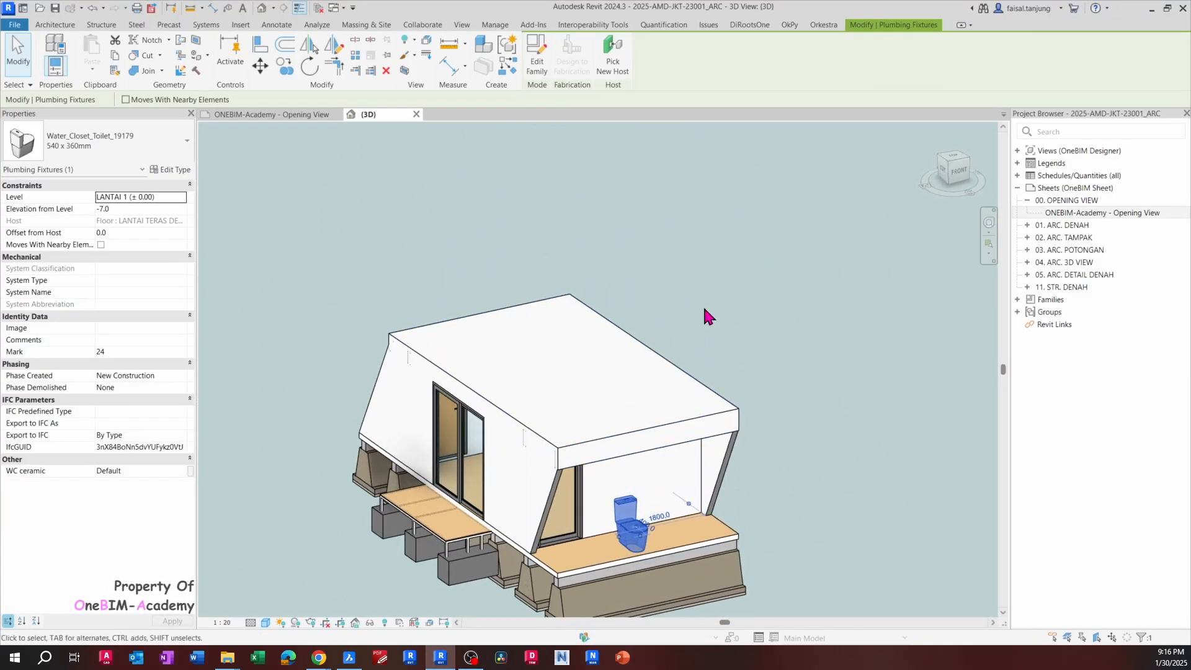
scroll(664, 520, "up", 3)
key("Escape")
left_click(644, 517)
middle_click_drag(646, 519, 700, 424)
scroll(714, 412, "up", 2)
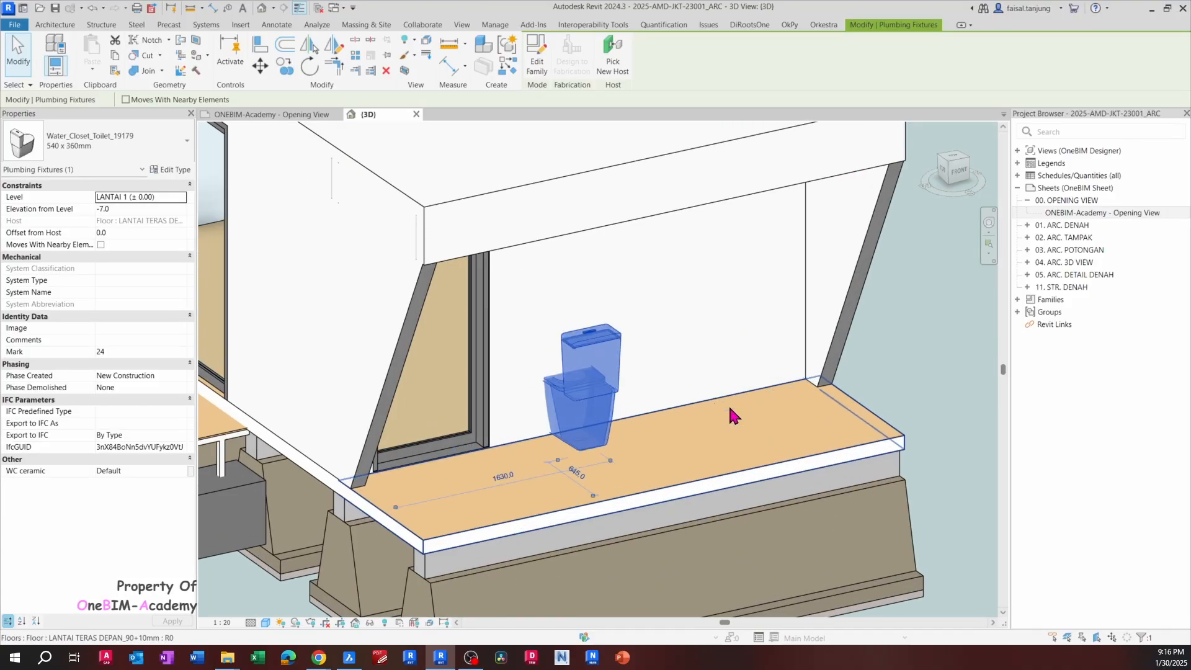
scroll(629, 340, "down", 5)
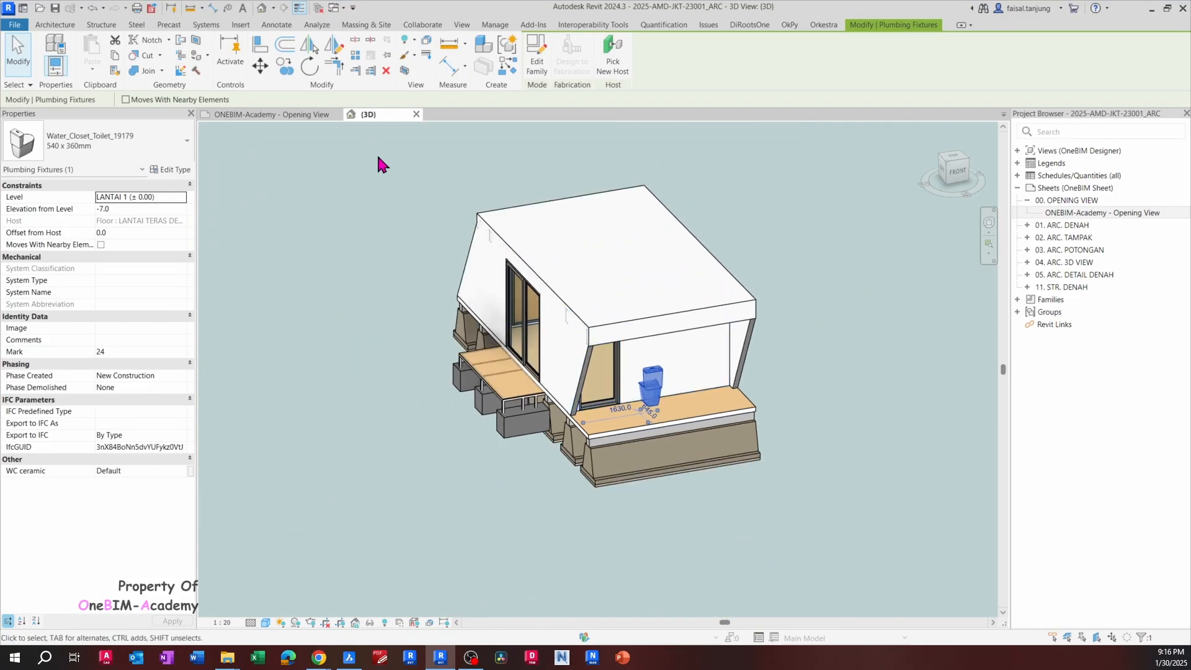
Select the whole house with the toilet and fit a section box around it using Selection Box
left_click_drag(380, 161, 763, 497)
key("b")
key("x")
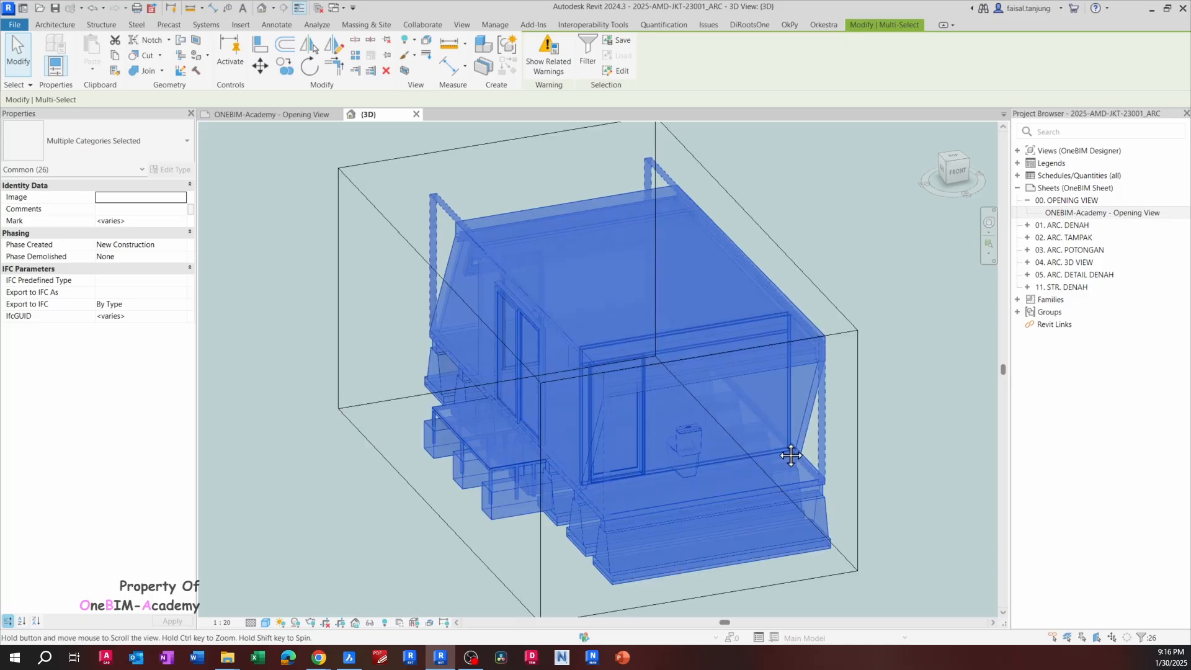
left_click(854, 333)
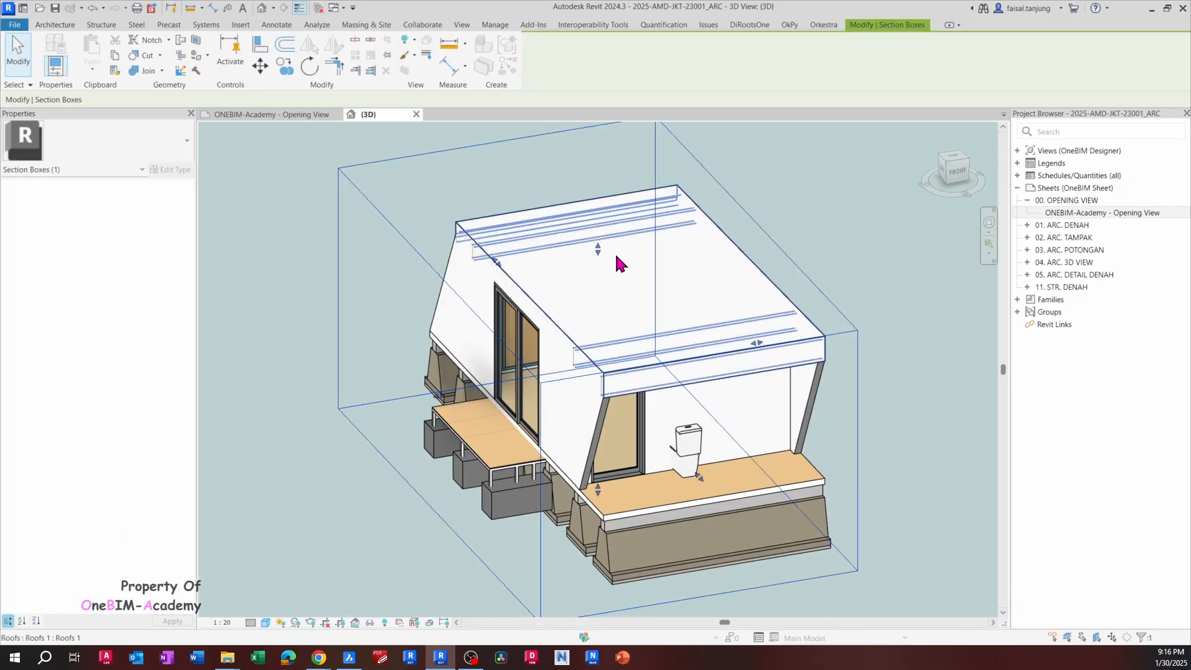
key("Escape")
scroll(619, 263, "down", 2)
Fit a section box around the whole house using Selection Box and lower its upper face to cut away the roof
left_click_drag(369, 178, 833, 528)
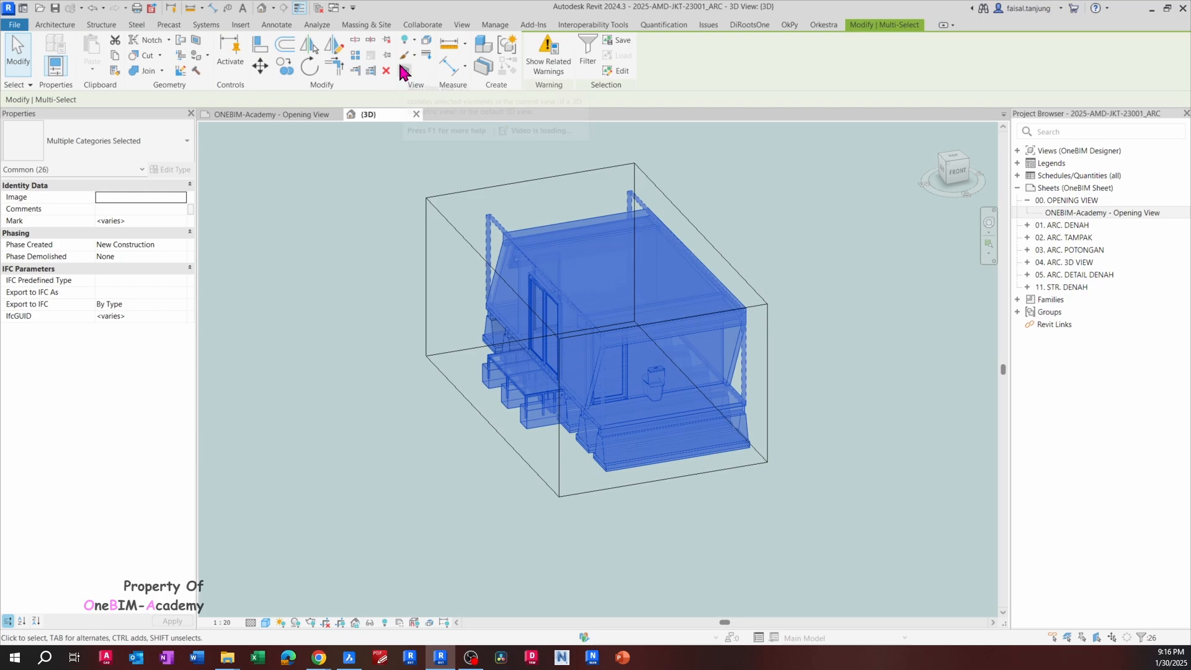
left_click(404, 71)
left_click(502, 149)
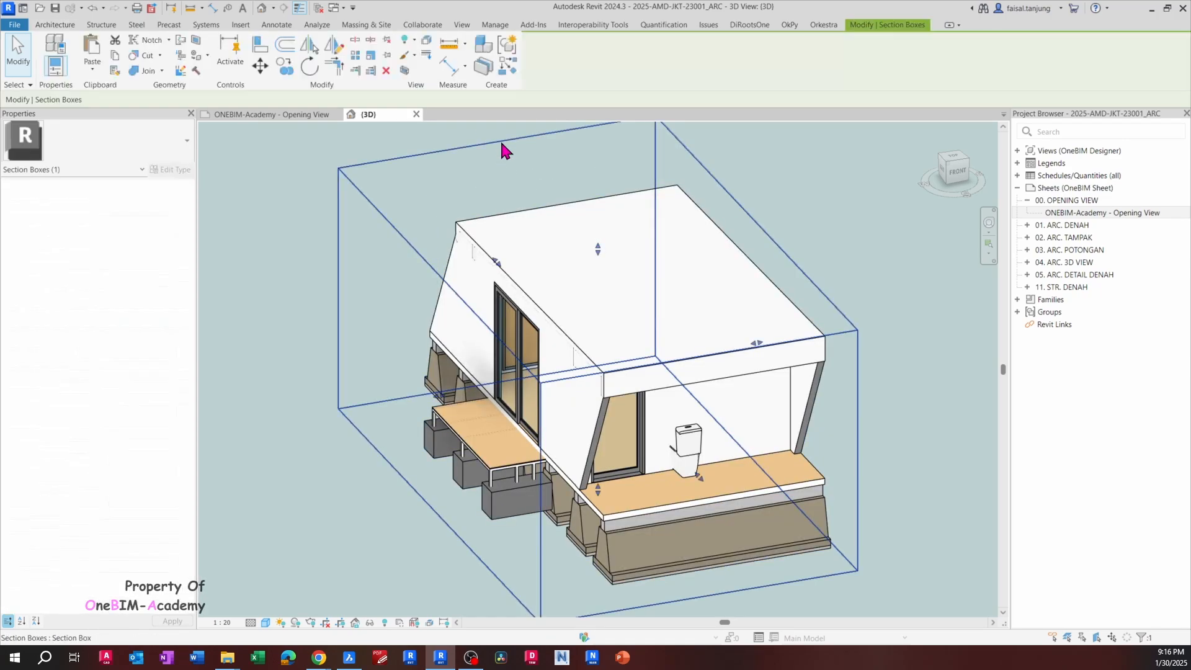
scroll(686, 282, "down", 1)
left_click_drag(610, 255, 621, 329)
scroll(689, 403, "up", 2)
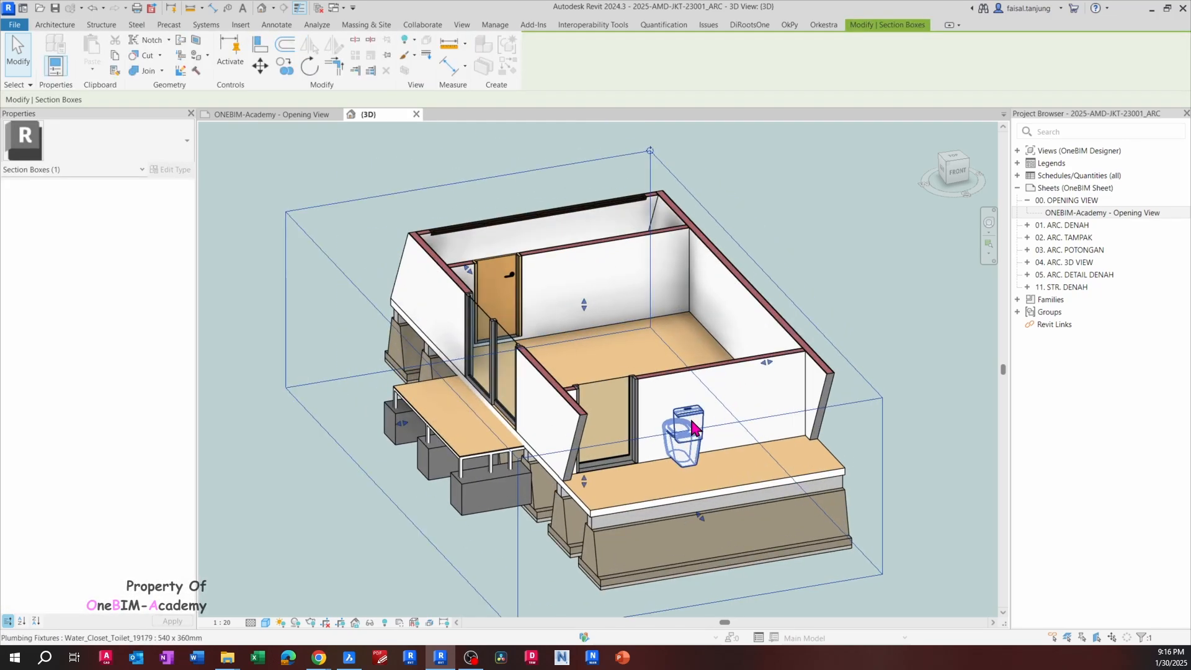
Move the toilet from the front terrace into the rear bathroom, working in the top view
left_click(692, 427)
middle_click_drag(692, 427, 995, 160, "shift")
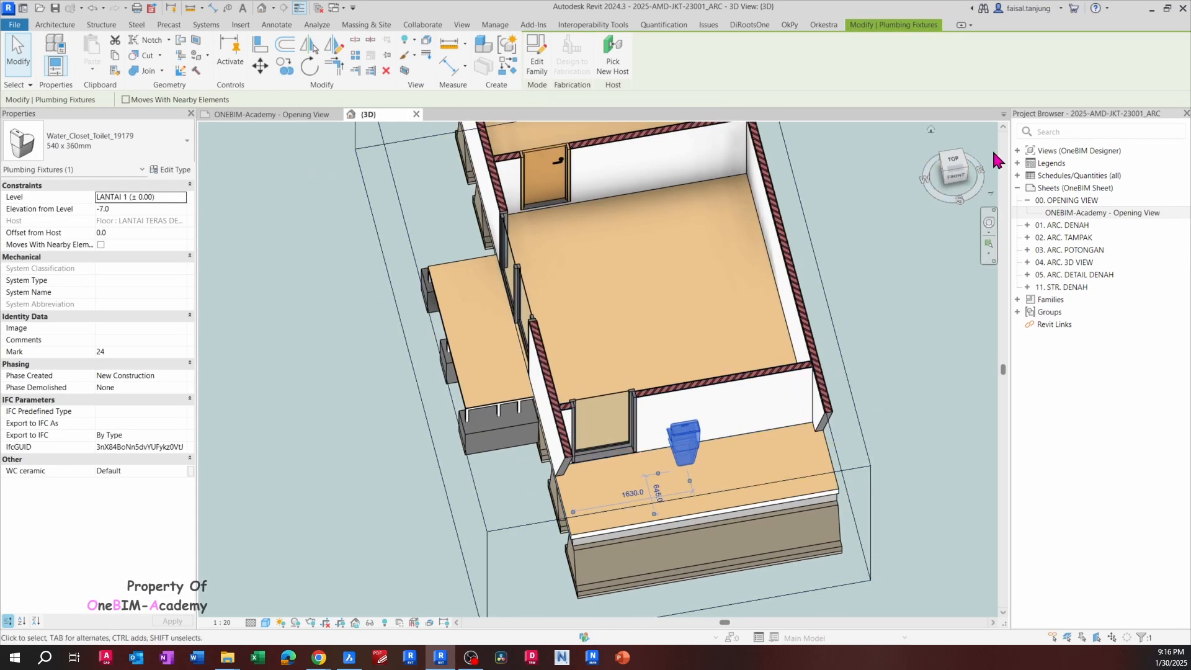
left_click(953, 164)
scroll(556, 373, "down", 5)
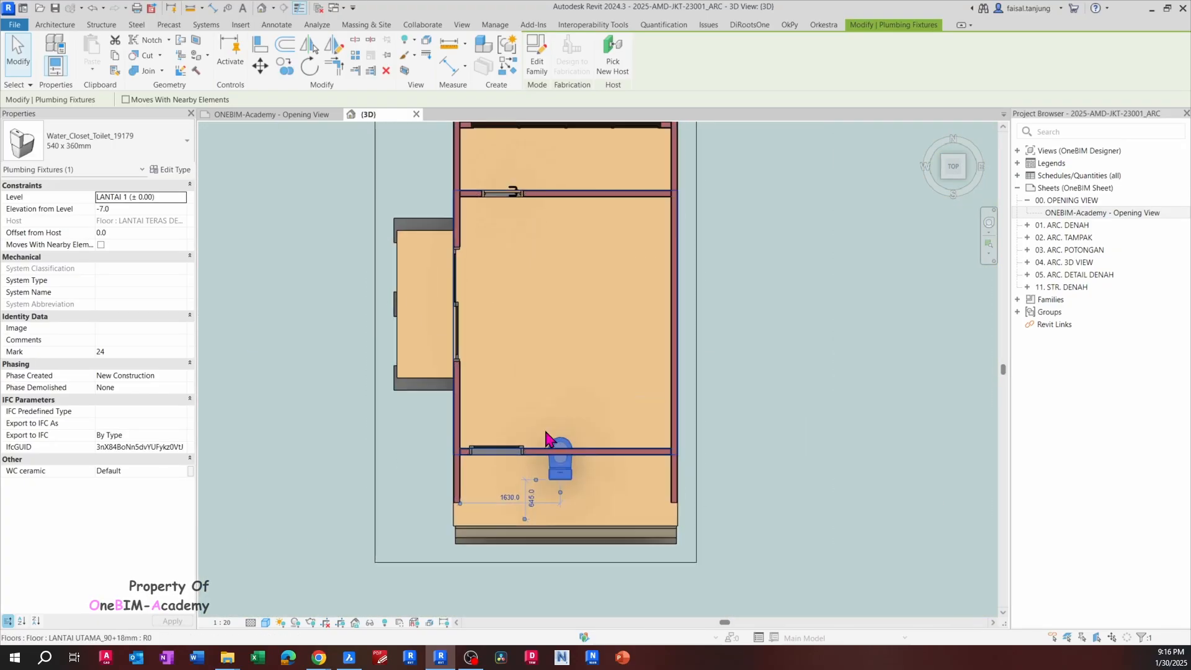
middle_click_drag(573, 366, 559, 415)
key("m")
key("v")
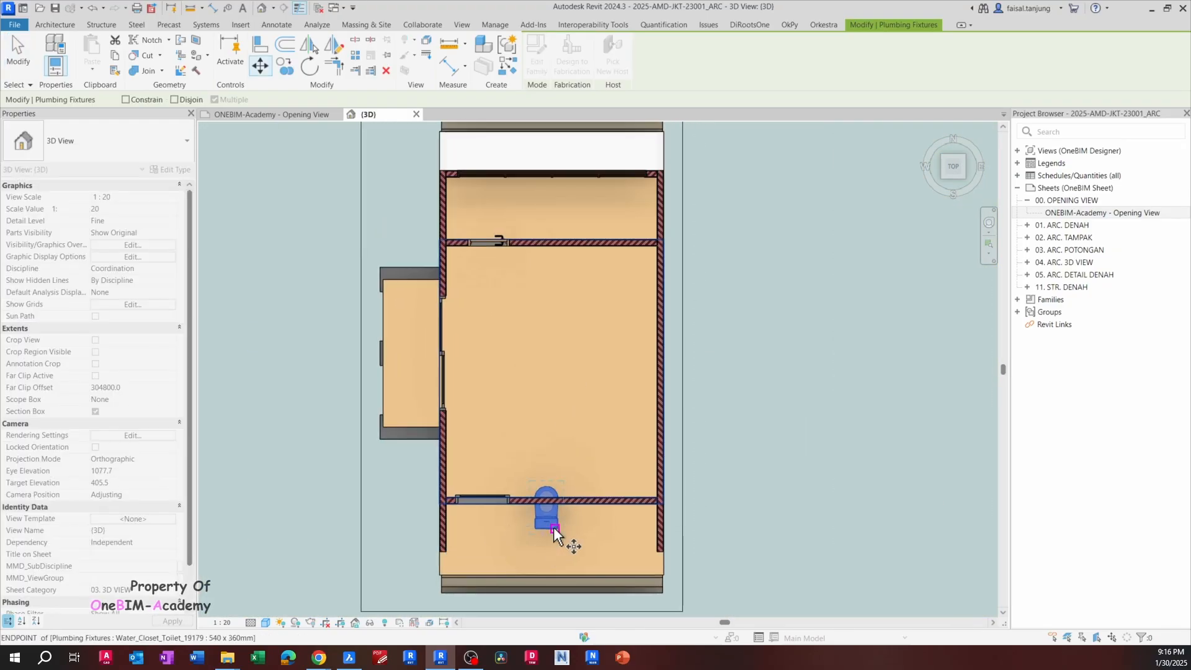
left_click(556, 533)
scroll(552, 241, "up", 2)
left_click(560, 231)
scroll(556, 224, "up", 2)
key("Escape")
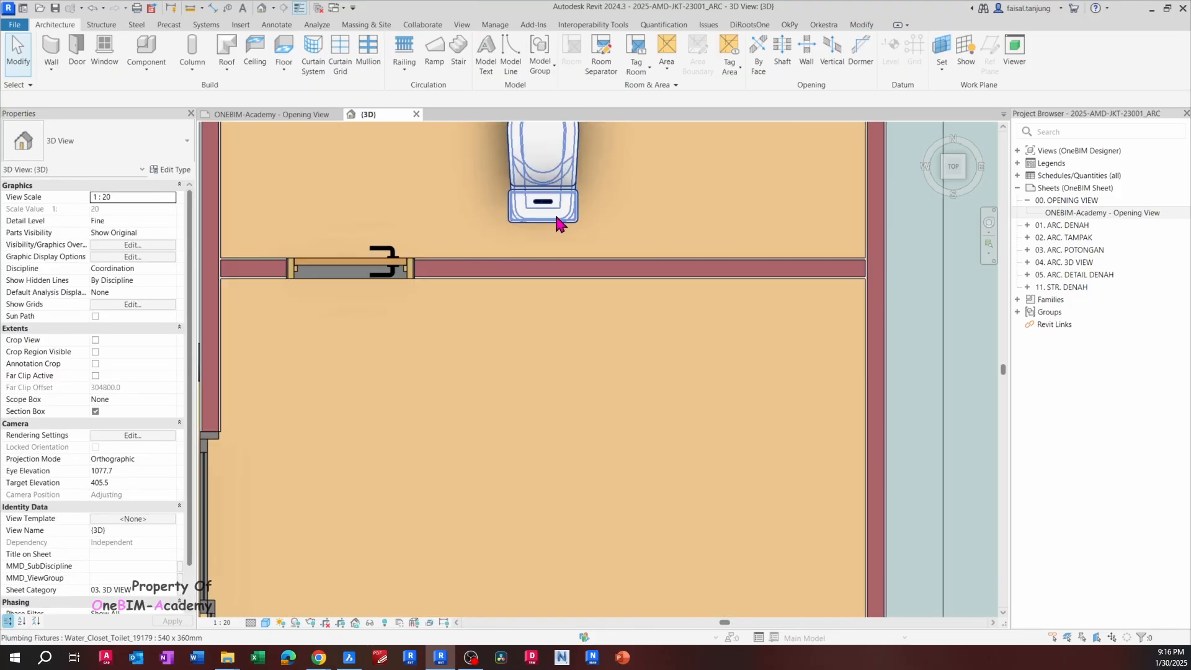
Move the toilet by the middle of its tank's rear edge onto the face of the bathroom's partition wall
left_click(557, 224)
scroll(558, 261, "up", 3)
key("m")
key("v")
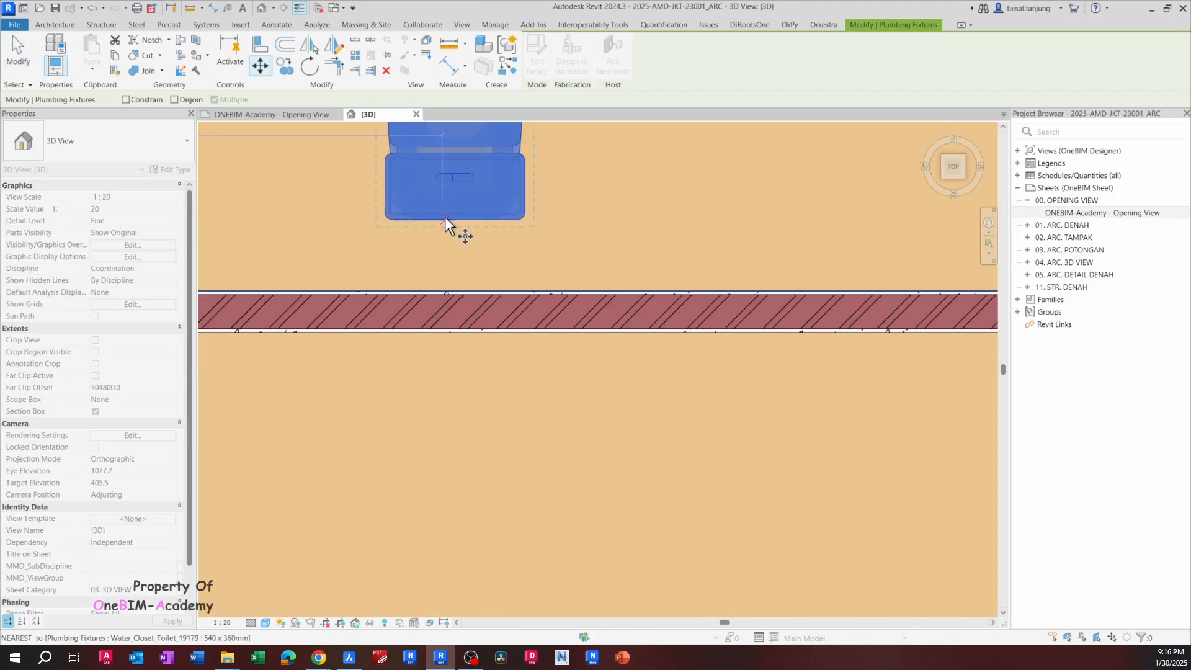
left_click(445, 218)
left_click(513, 292)
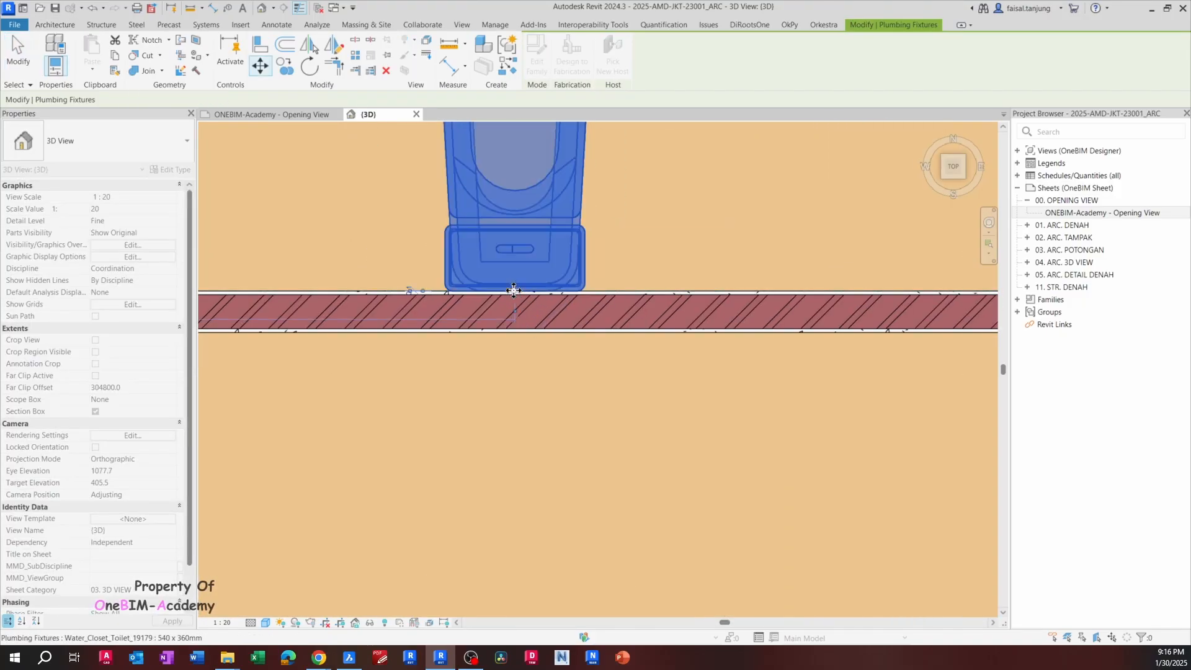
scroll(558, 273, "down", 3)
scroll(527, 292, "up", 2)
key("Escape")
left_click(518, 300)
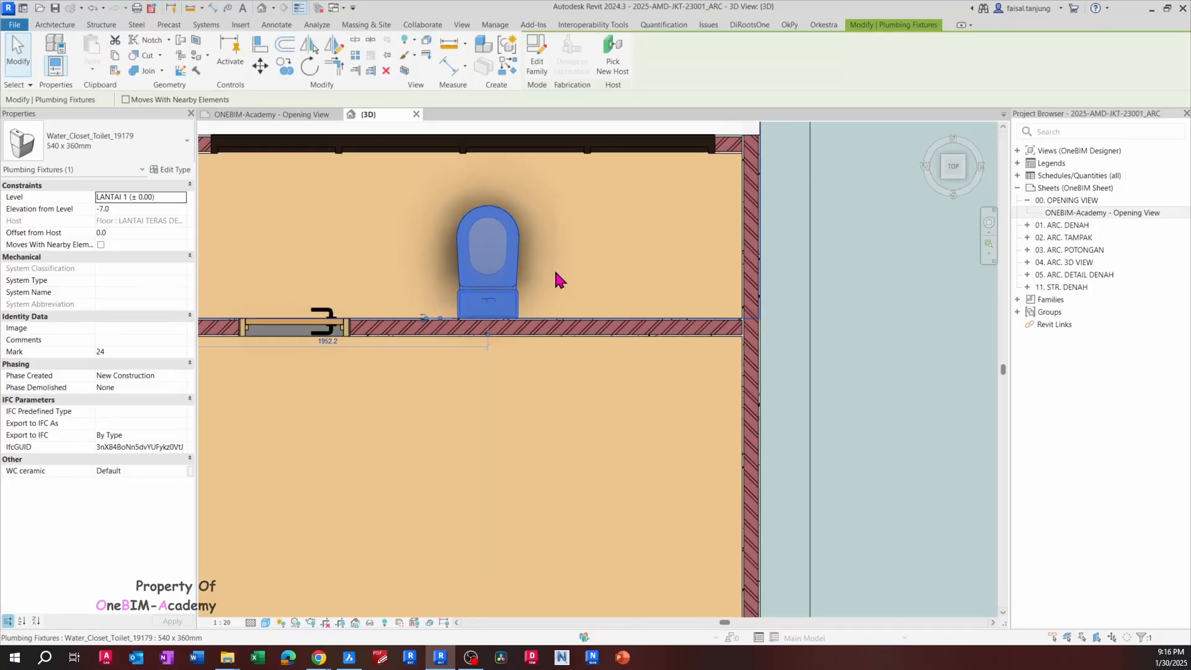
key("Escape")
Open the LANTAI 1 (± 0.00) floor plan from the 00. DATA PLAN views
double_click(1077, 150)
double_click(1068, 175)
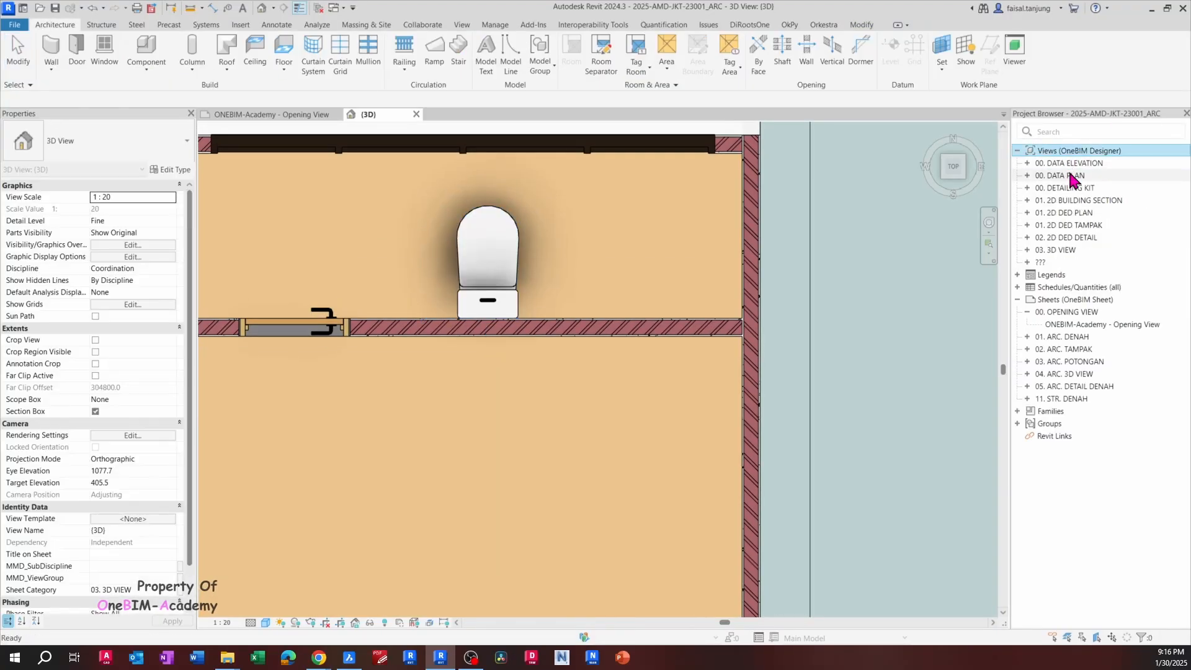
double_click(1092, 188)
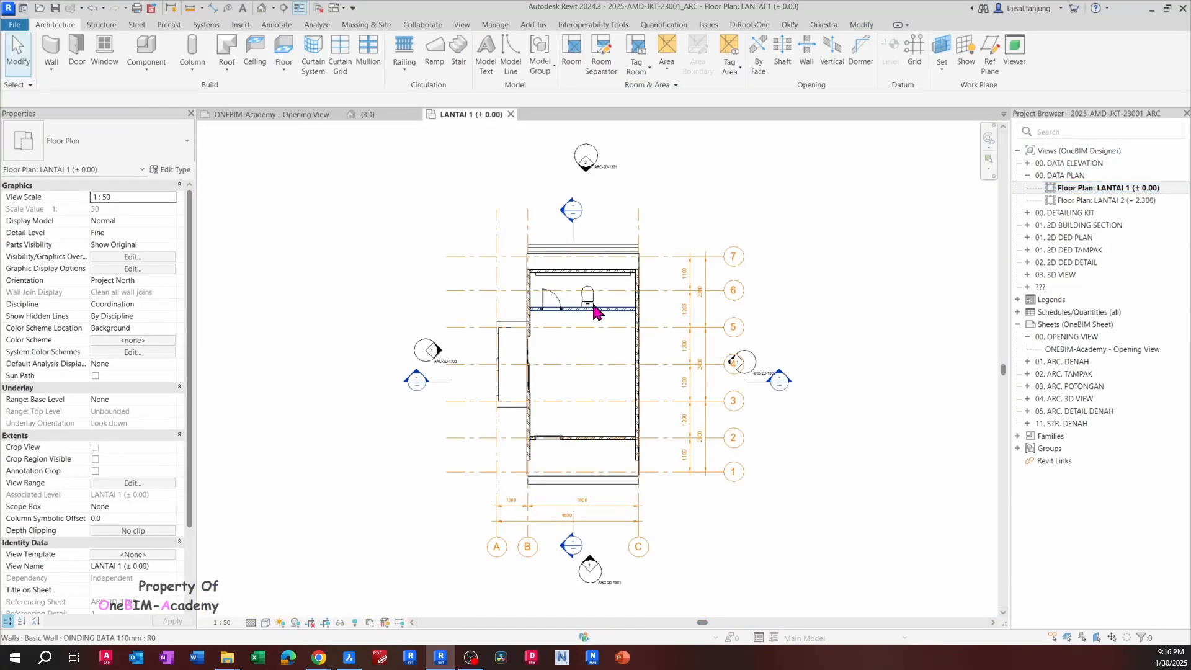
Place an aligned dimension from the toilet's centre line to the inner face of the bathroom side wall near grid C
scroll(589, 311, "up", 5)
key("d")
key("i")
scroll(475, 310, "up", 4)
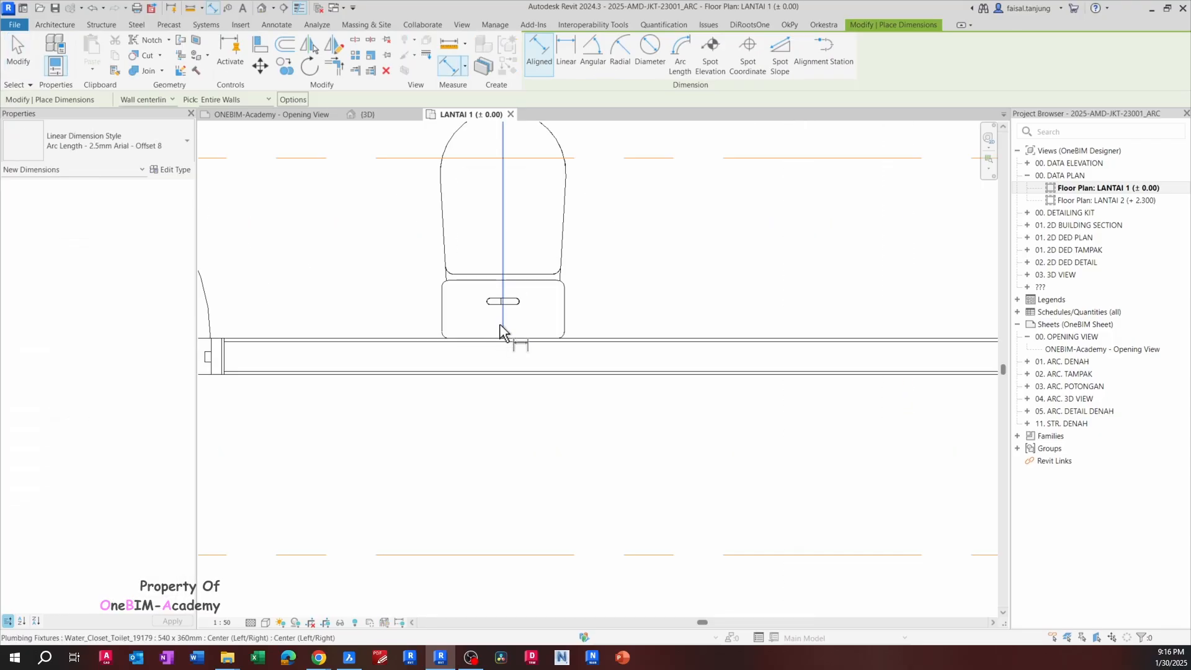
left_click(501, 322)
scroll(501, 322, "down", 5)
scroll(713, 333, "up", 3)
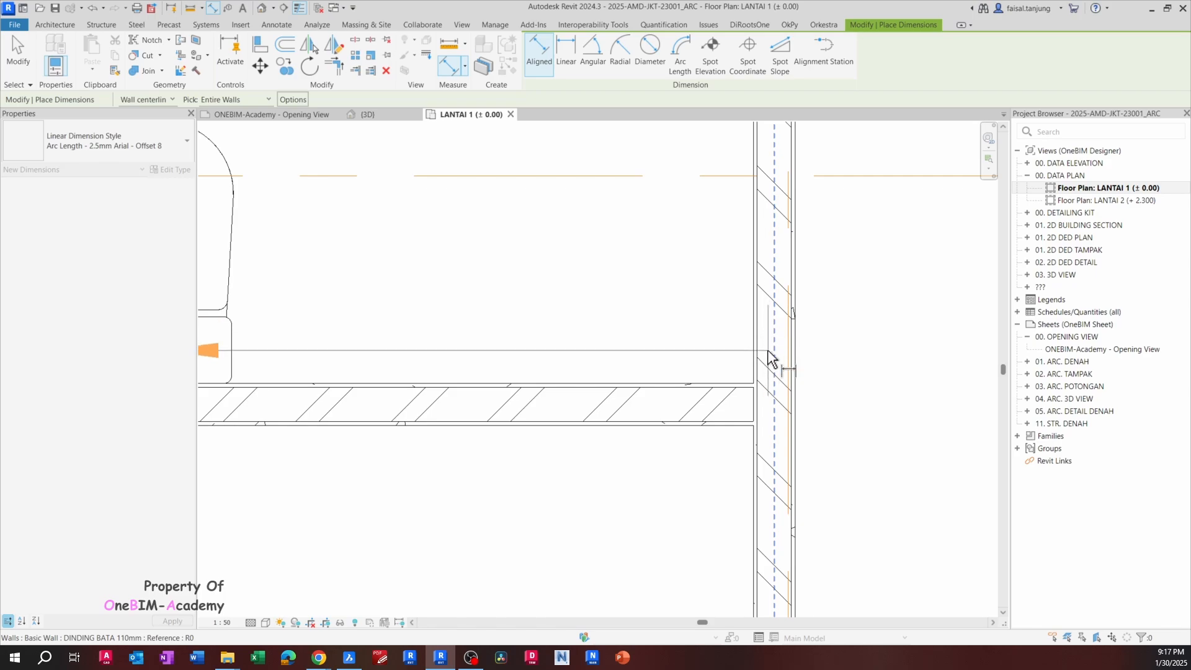
scroll(755, 354, "up", 2)
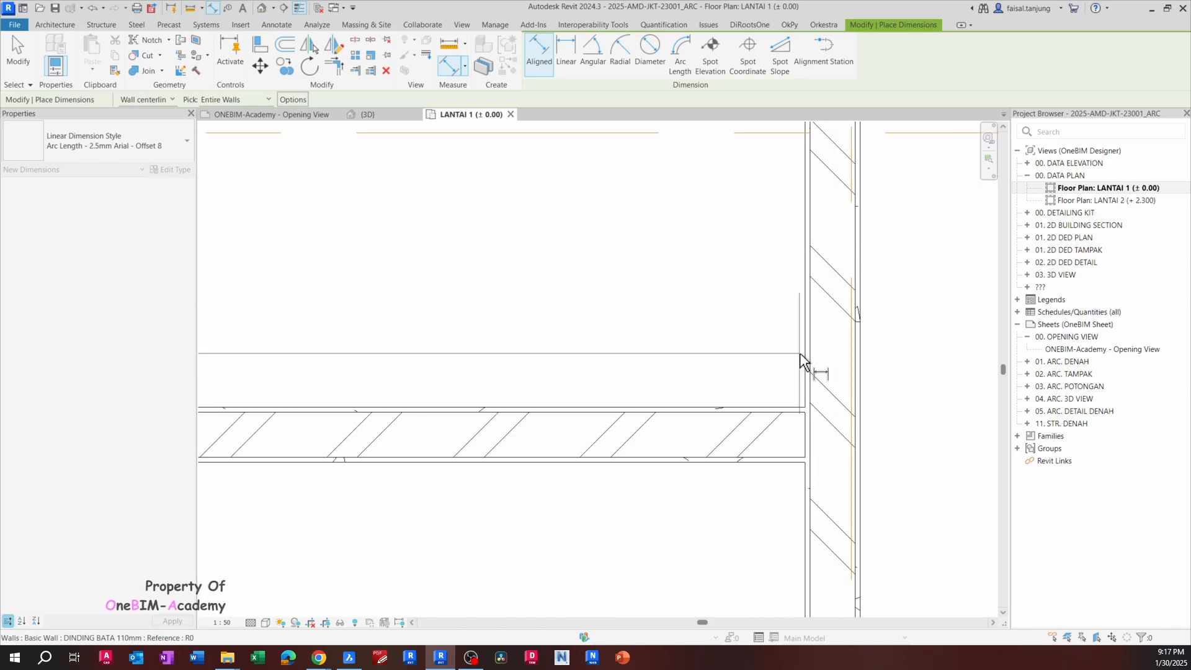
scroll(806, 345, "up", 2)
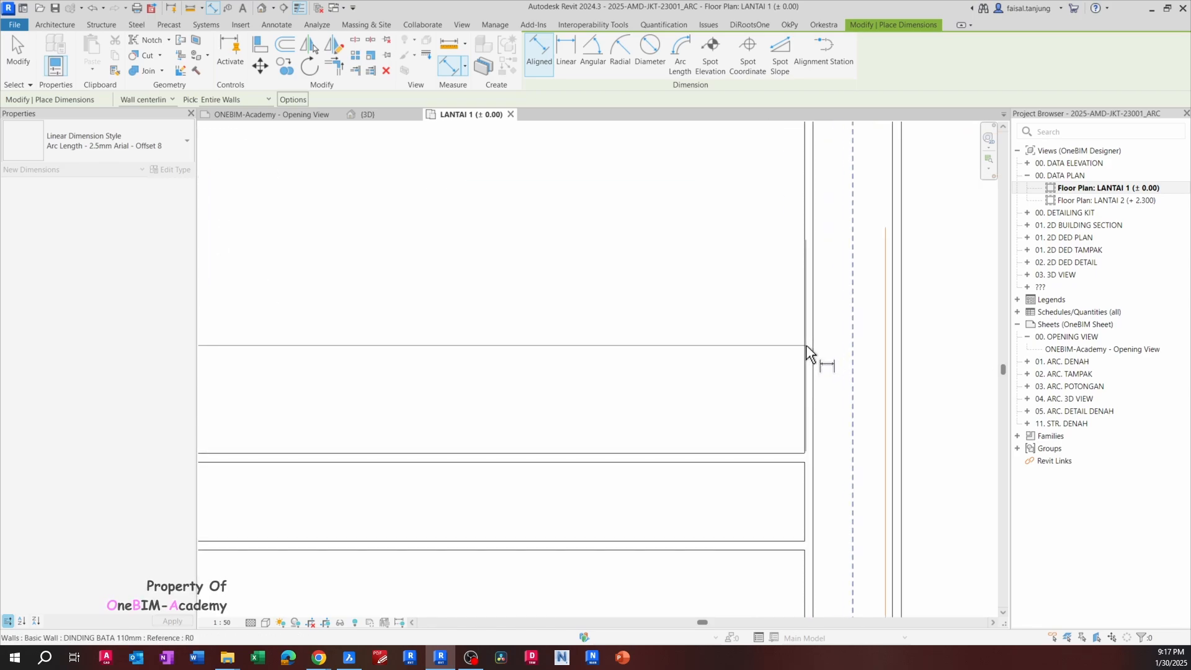
scroll(806, 346, "down", 2)
scroll(806, 345, "down", 1)
scroll(806, 345, "up", 1)
left_click(806, 345)
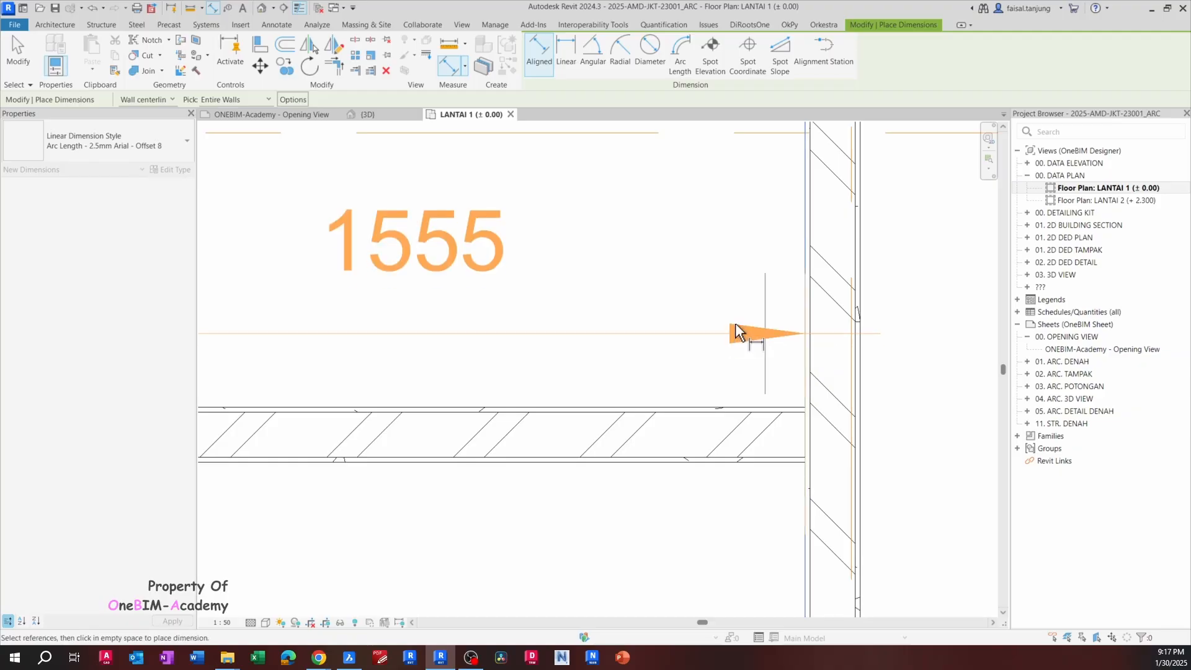
scroll(664, 300, "down", 4)
left_click(606, 287)
scroll(505, 293, "up", 2)
key("Escape")
key("Escape")
Set the distance between the toilet's centre and the bathroom side wall to 1700 mm
left_click(508, 315)
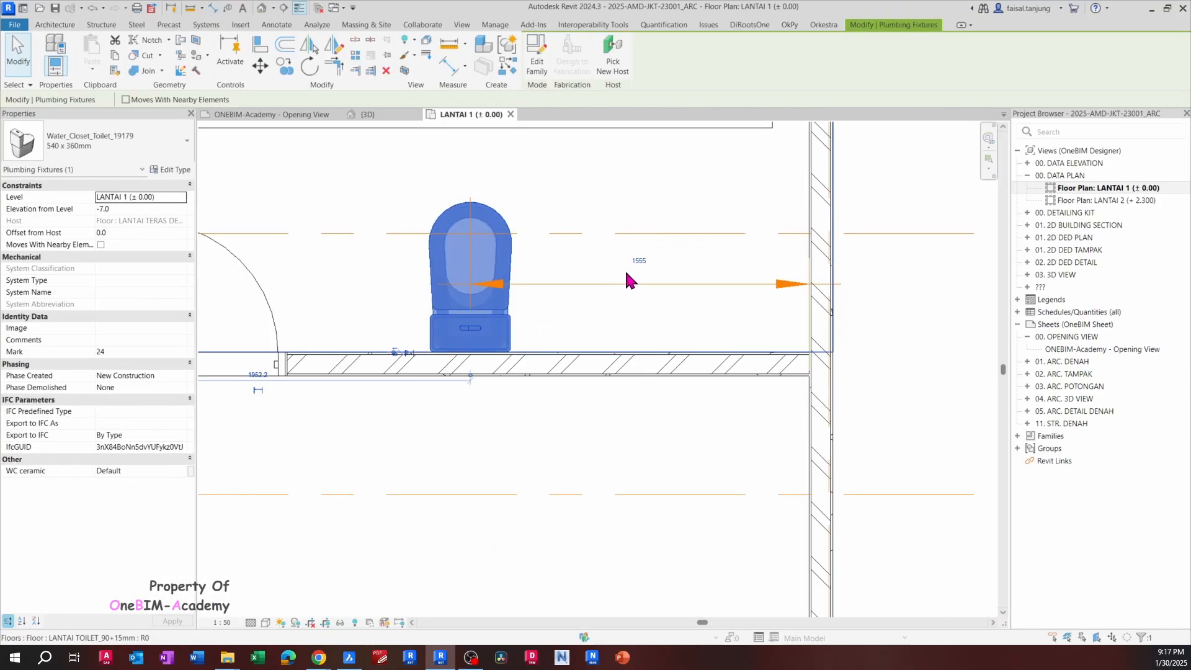
left_click(634, 266)
type("1700")
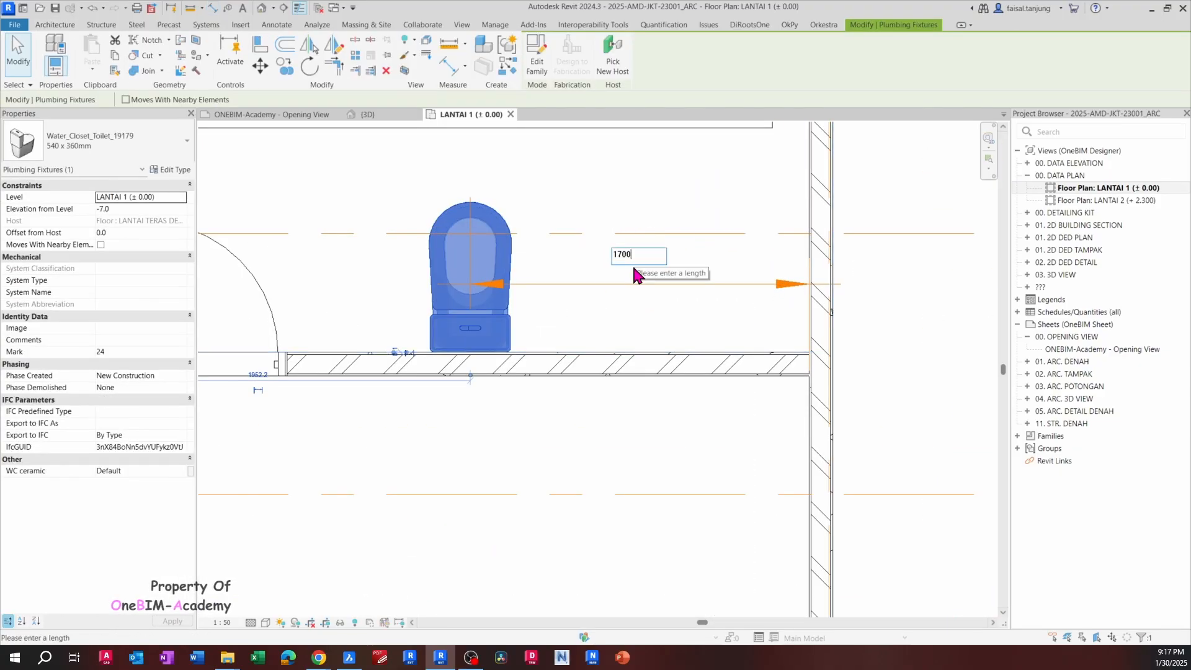
key("Return")
key("Escape")
Delete the dimension between the toilet and the side wall
left_click(605, 283)
middle_click_drag(600, 280, 650, 272)
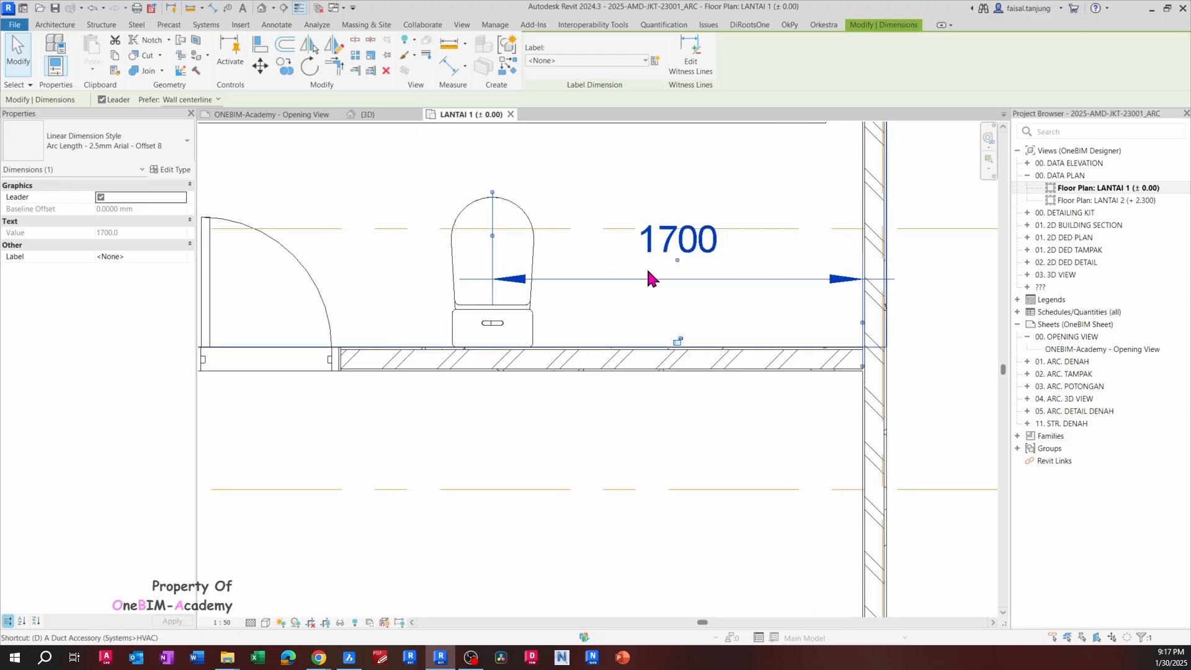
key("Delete")
scroll(649, 267, "down", 3)
middle_click_drag(625, 229, 631, 307)
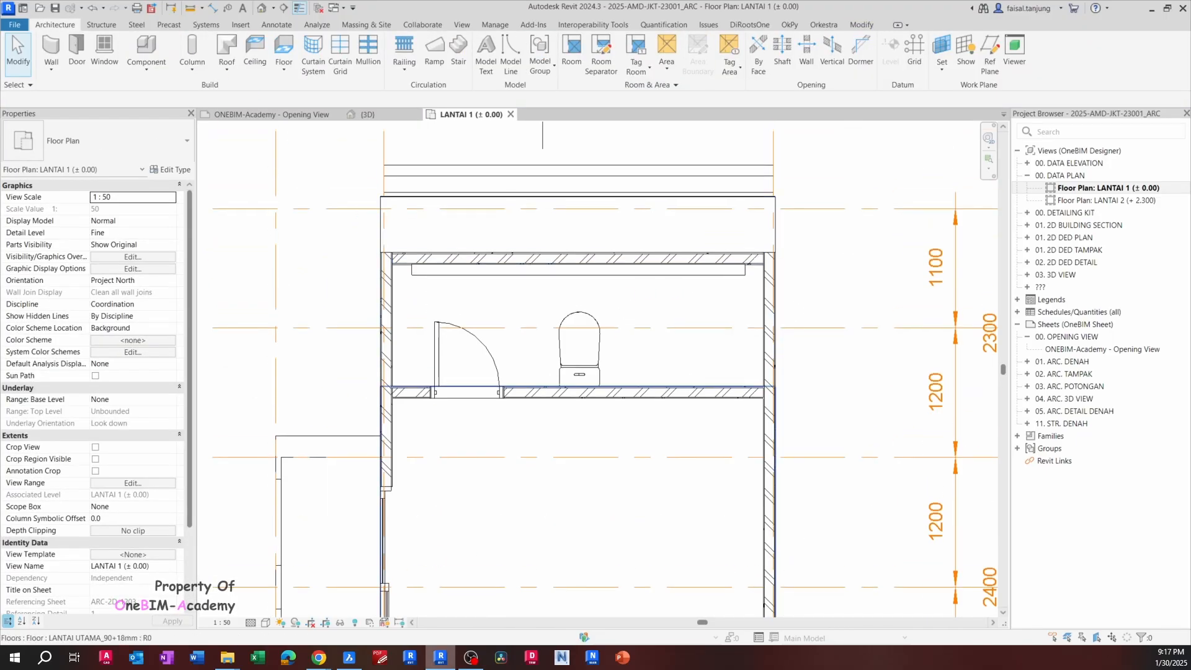
Switch to BricsCAD and examine where the shower and tap stand beside the toilet in the bathroom layout
left_click(350, 658)
scroll(505, 337, "down", 5)
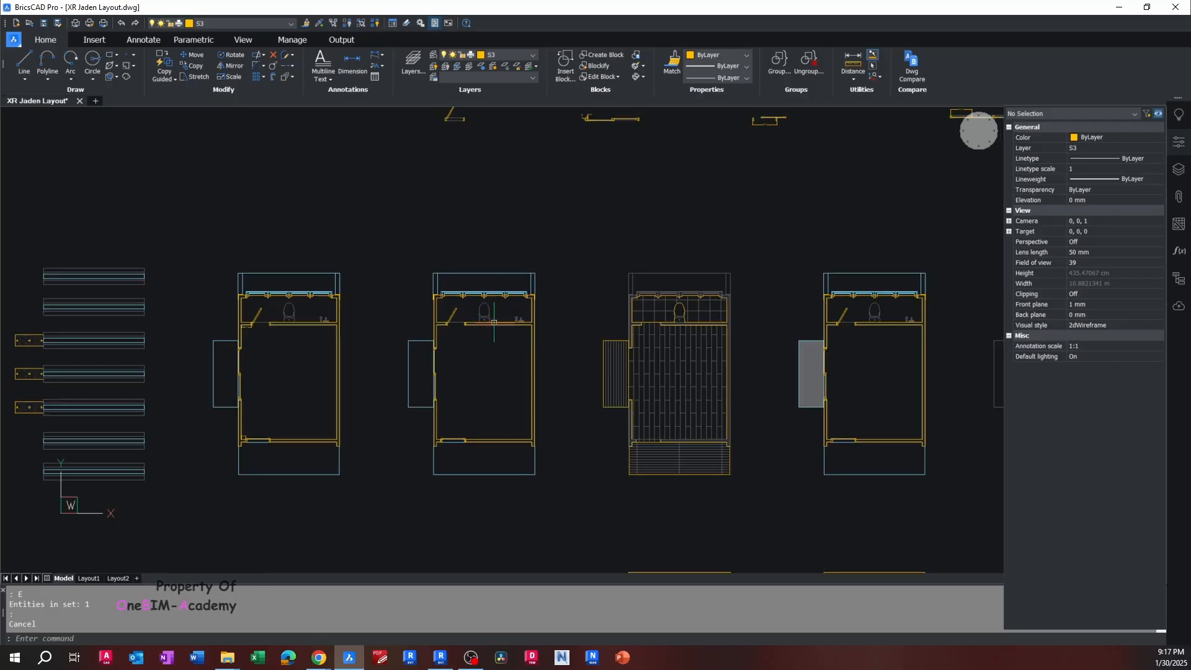
scroll(524, 318, "up", 5)
middle_click_drag(471, 337, 504, 330)
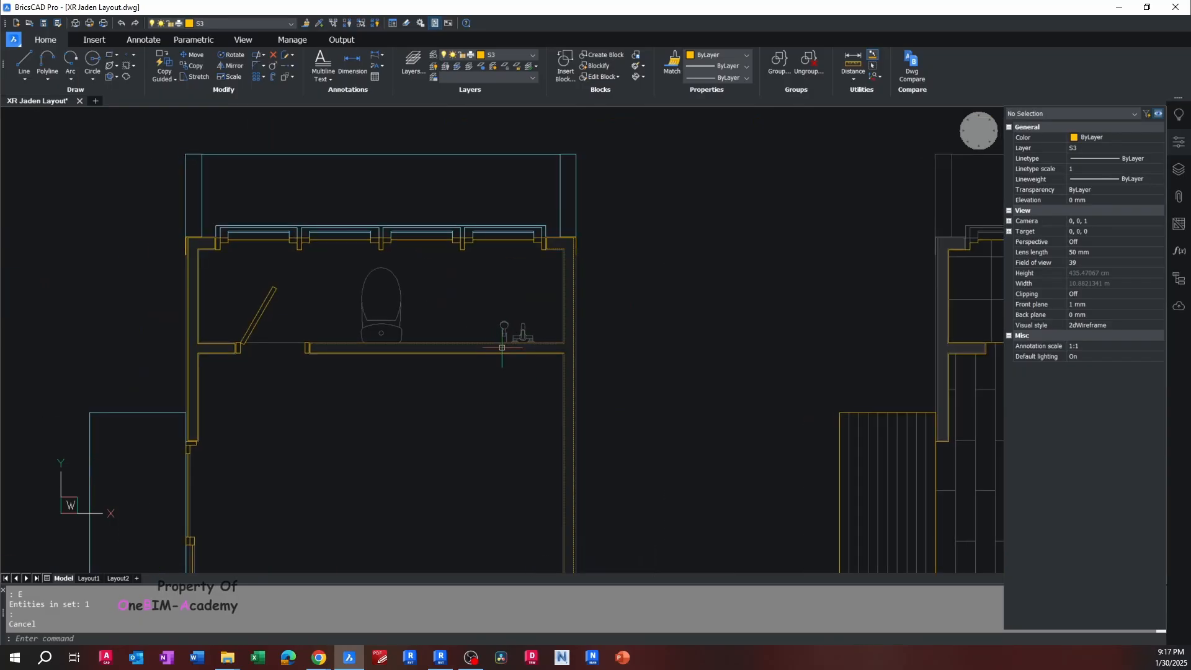
left_click(1120, 7)
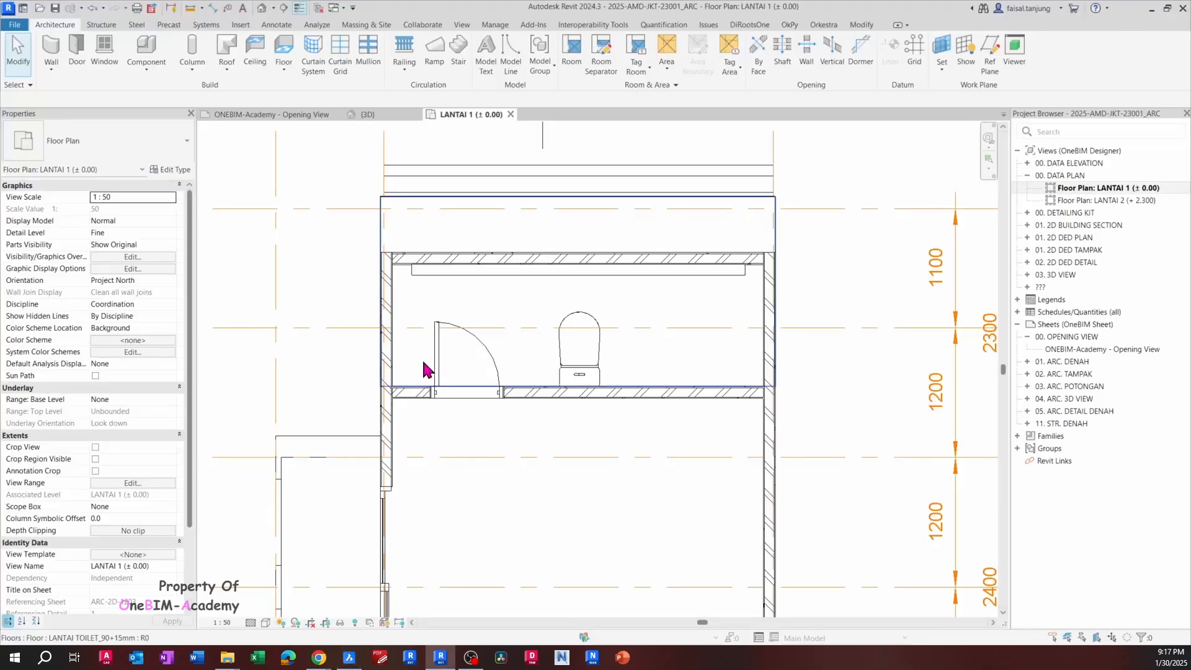
Load the Vitra ShowerSystem-A45675 shower family into Revit and place it on the bathroom floor beside the toilet in the 3D view
scroll(441, 335, "up", 2)
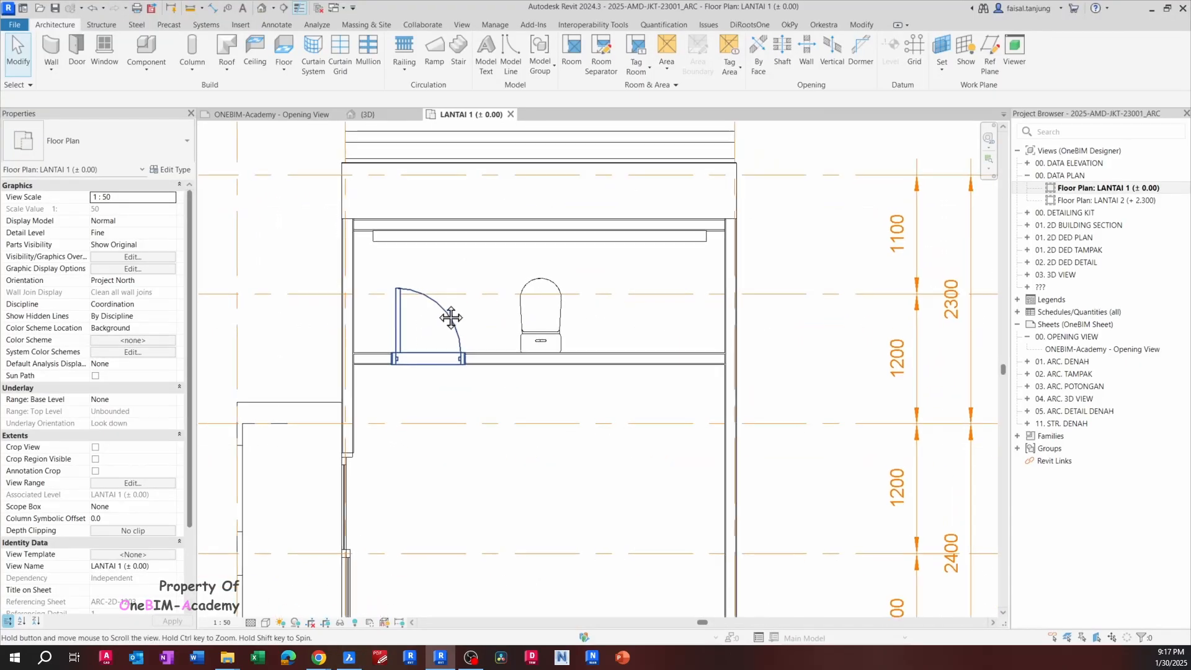
left_click(535, 342)
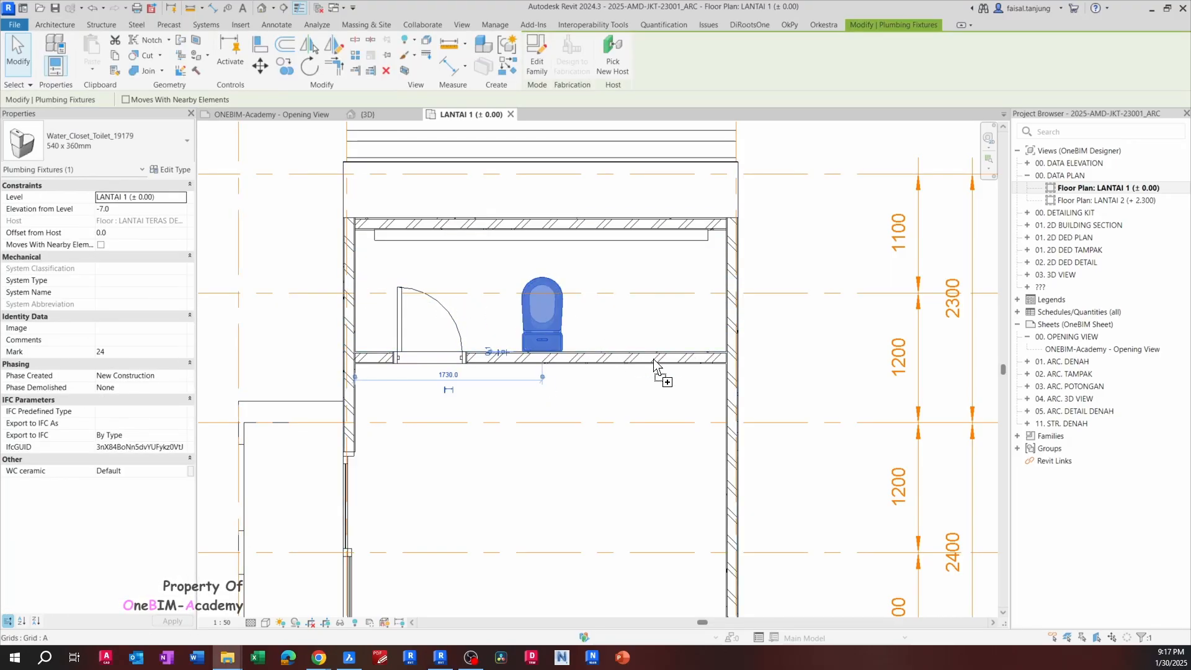
key("c")
key("s")
scroll(658, 317, "up", 2)
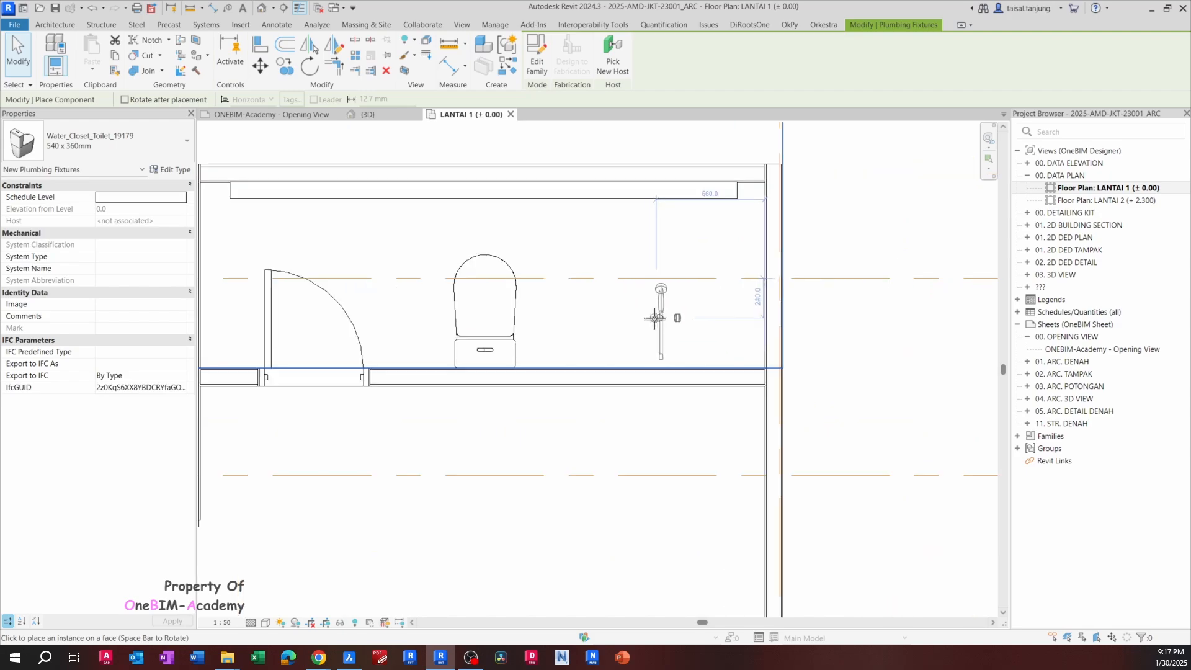
scroll(658, 317, "down", 3)
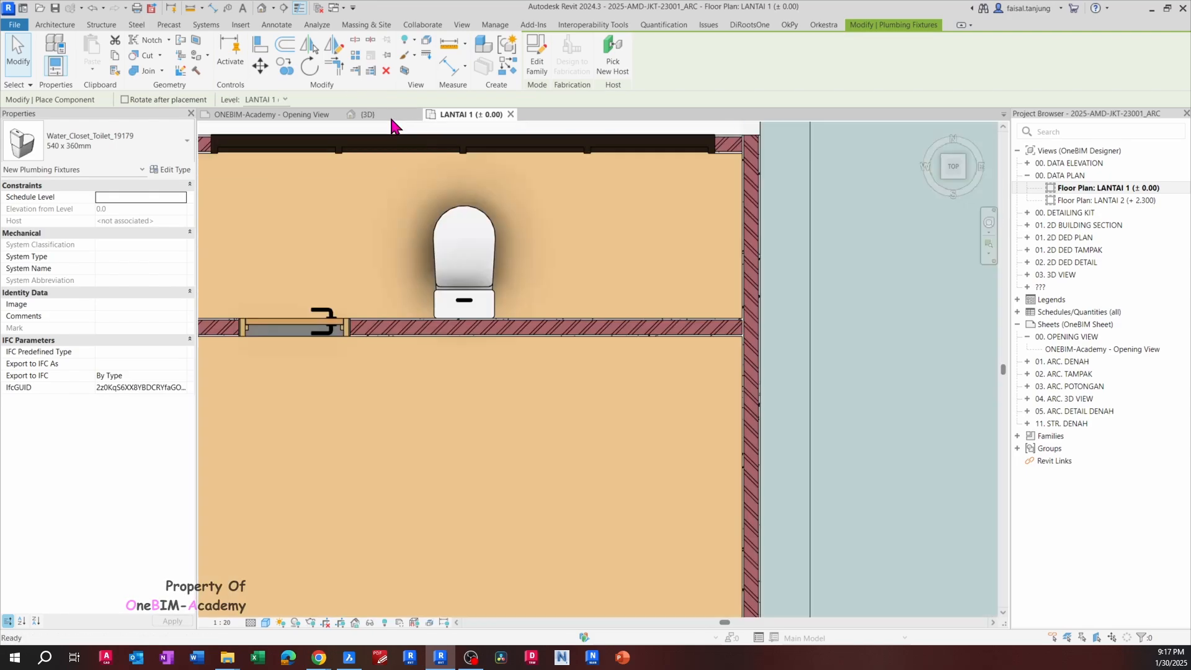
middle_click_drag(574, 309, 385, 475, "shift")
scroll(507, 380, "up", 5)
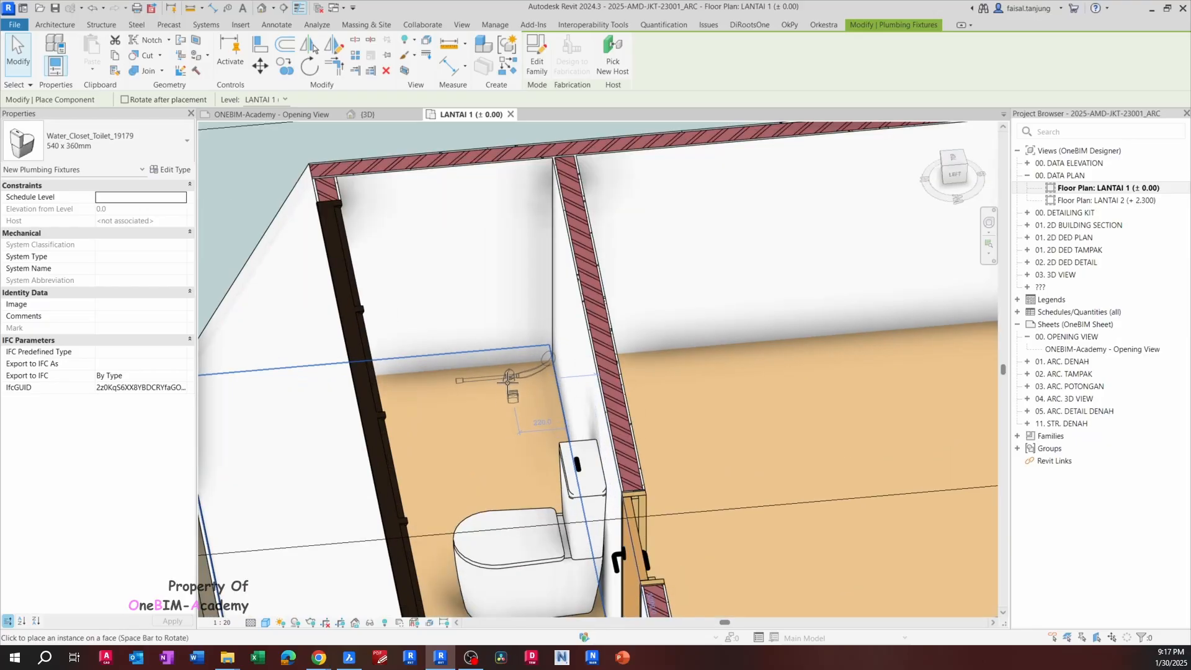
left_click(514, 417)
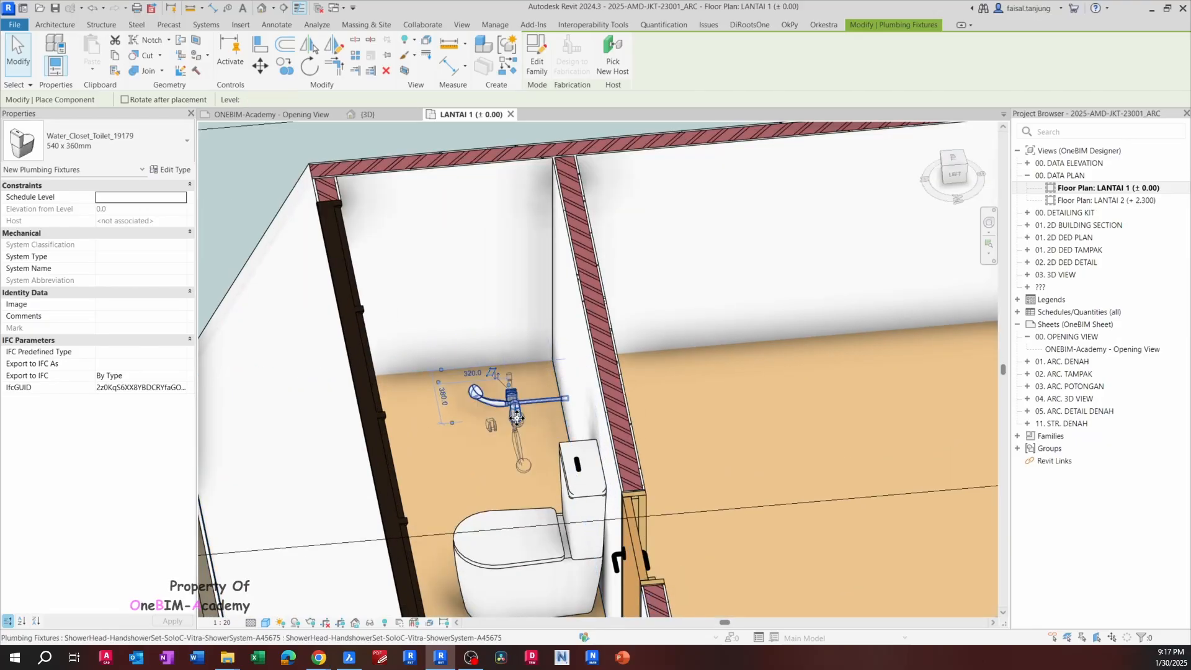
Finish placing the shower set and turn it in 90° increments on the bathroom floor
key("Escape")
scroll(518, 419, "up", 3)
left_click(520, 412)
key("space")
key("space")
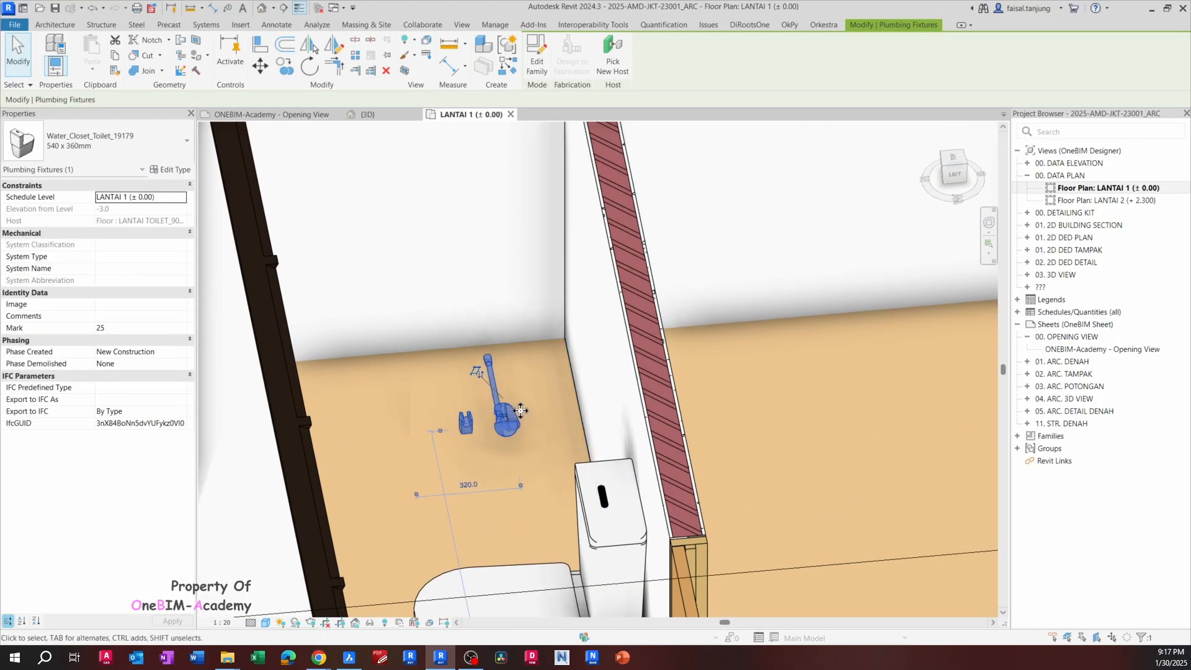
Try to rehost the shower set on another face with Pick New Host
scroll(549, 435, "down", 3)
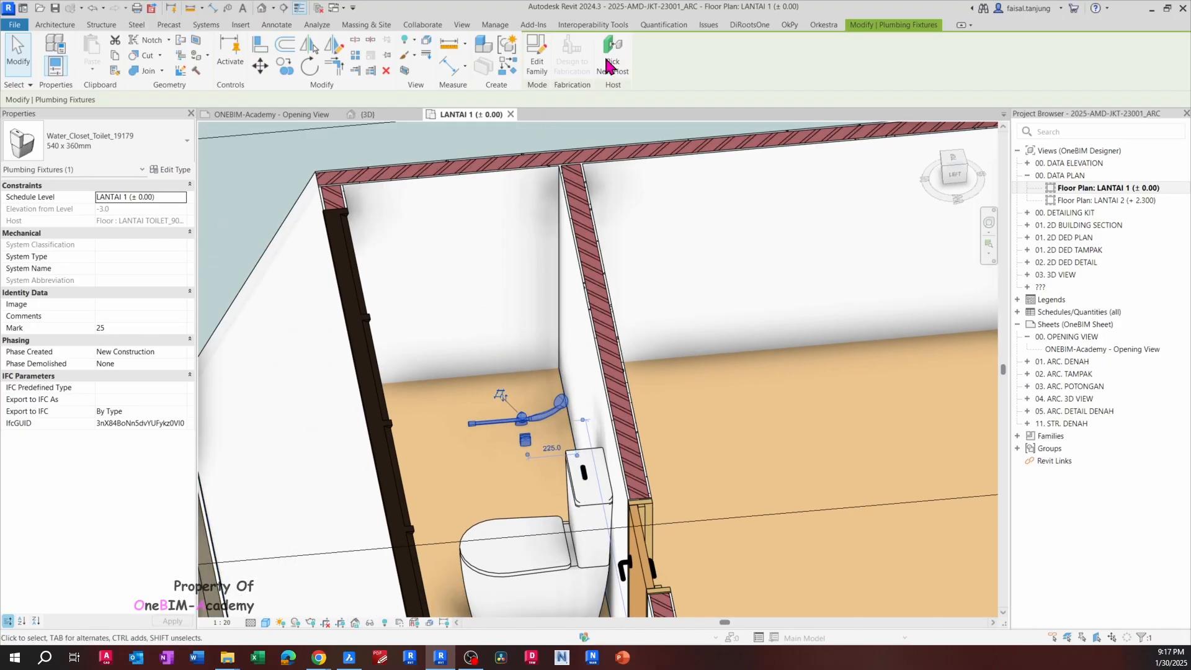
left_click(608, 60)
left_click(540, 433)
middle_click_drag(539, 434, 517, 424)
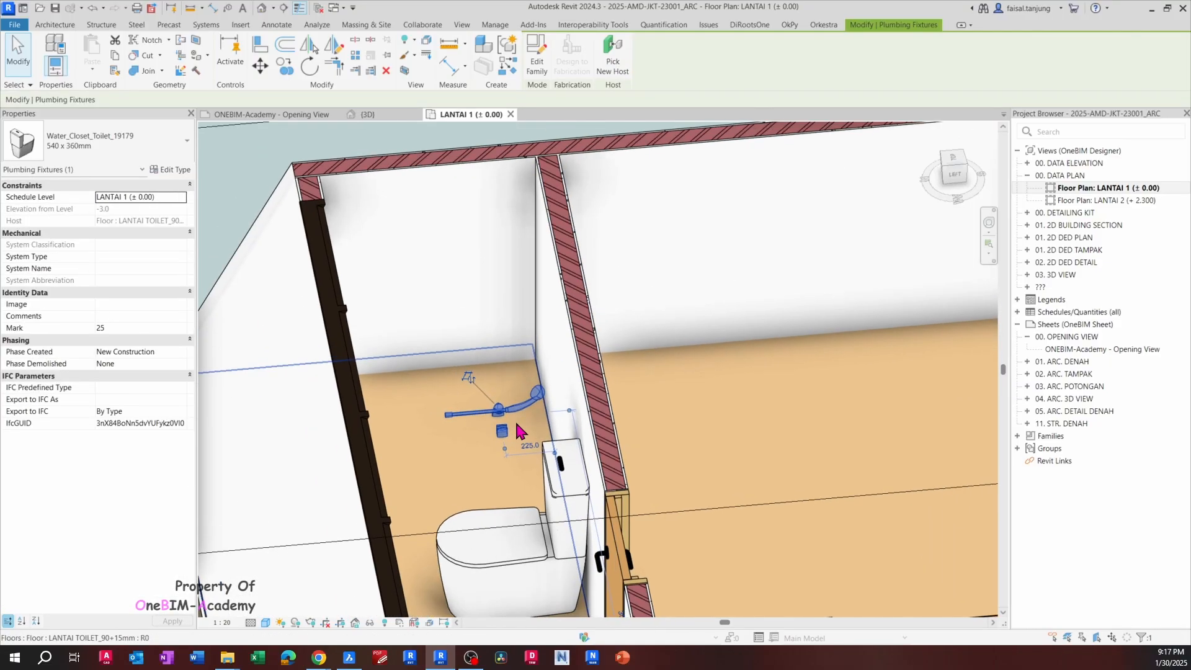
Rotate the shower set on the bathroom floor freehand with the Rotate tool
key("r")
key("o")
left_click(491, 462)
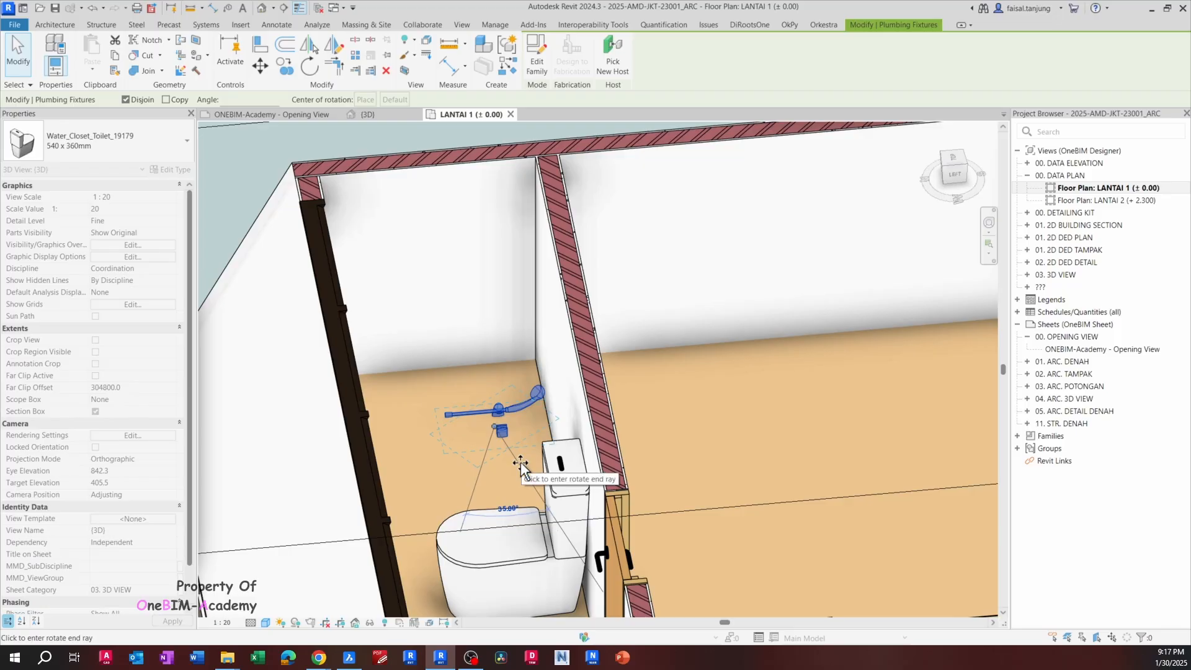
left_click(520, 462)
scroll(508, 420, "down", 2)
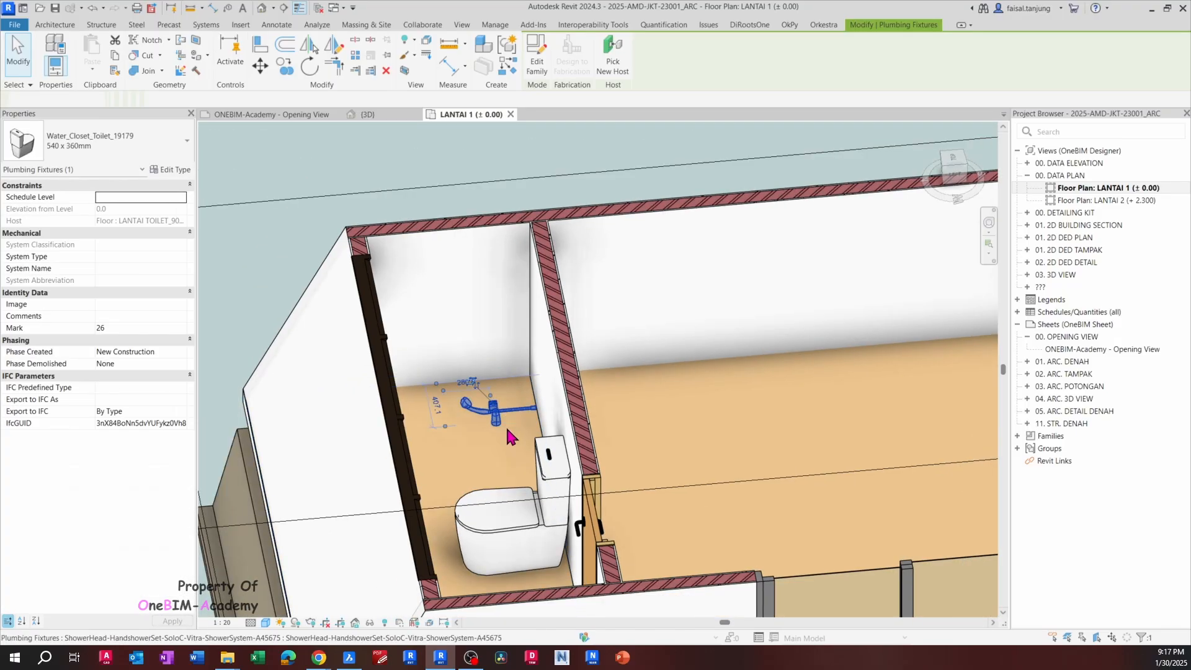
middle_click_drag(508, 430, 502, 397, "shift")
scroll(503, 398, "up", 2)
key("c")
key("s")
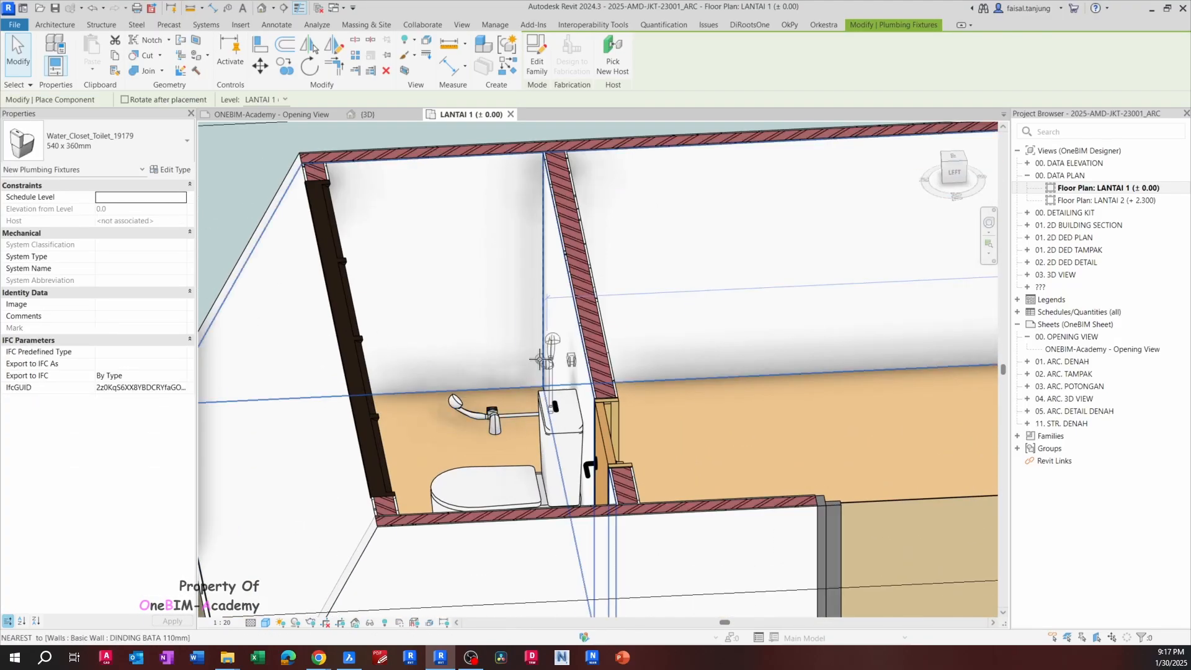
key("Escape")
Create a similar shower set from the one on the floor and place it on the bathroom wall near the toilet
scroll(489, 415, "up", 2)
left_click(500, 428)
middle_click_drag(490, 427, 499, 431, "shift")
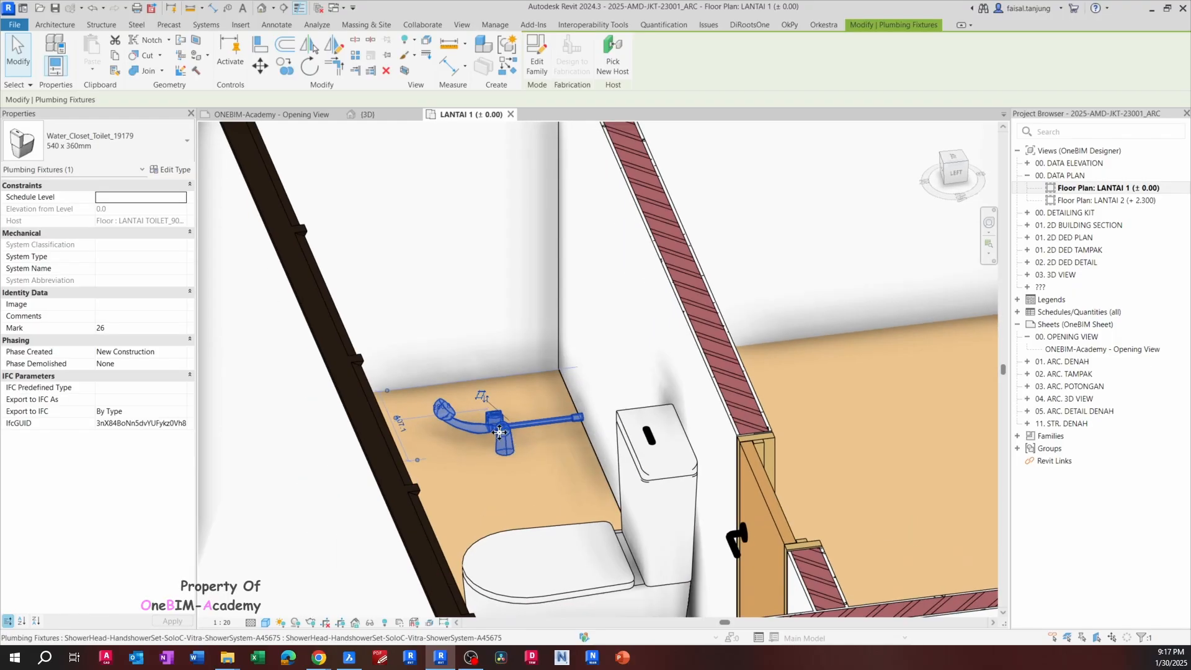
scroll(500, 432, "up", 5)
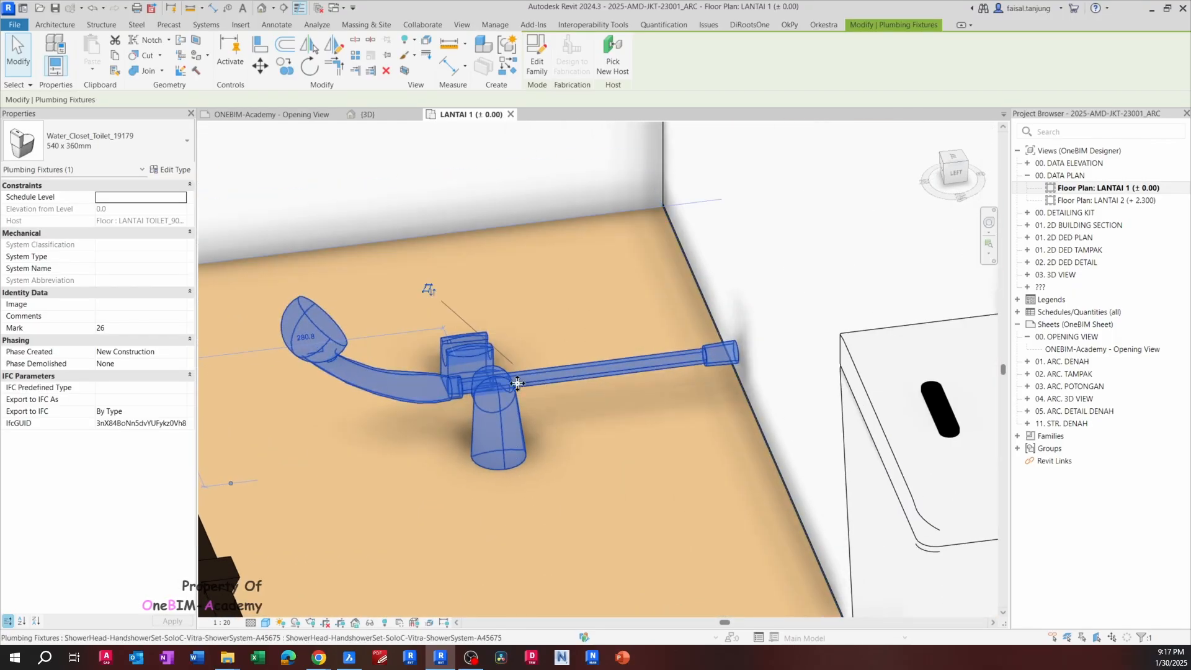
scroll(490, 447, "down", 3)
right_click(491, 135)
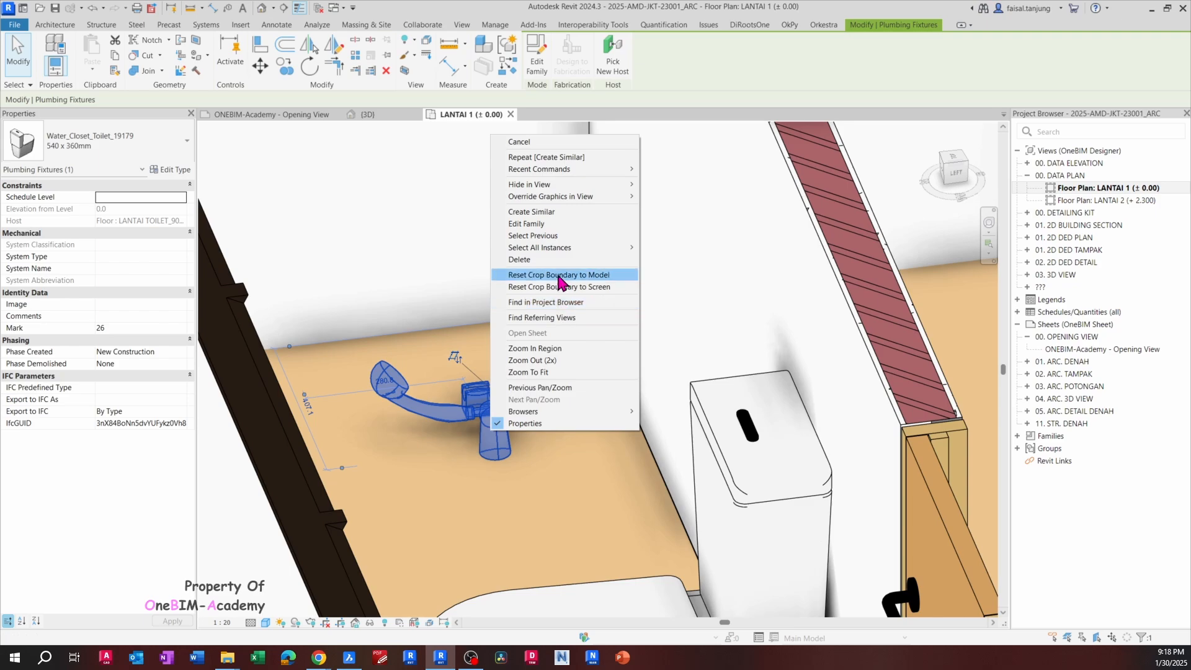
key("Escape")
right_click(481, 399)
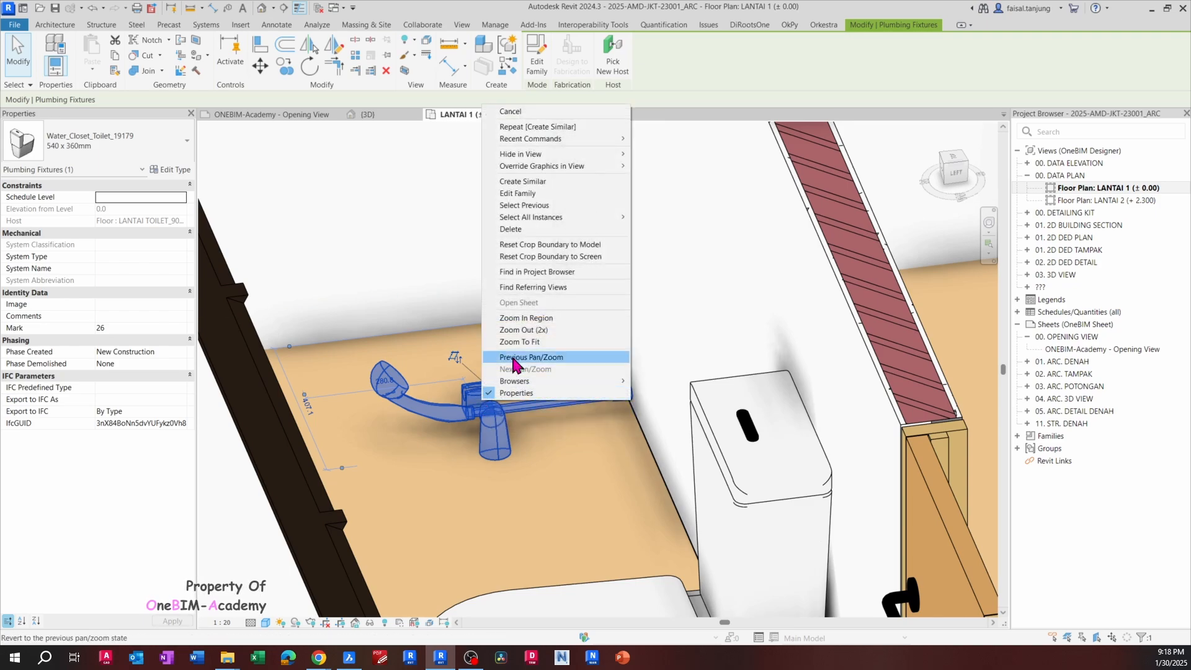
left_click(534, 185)
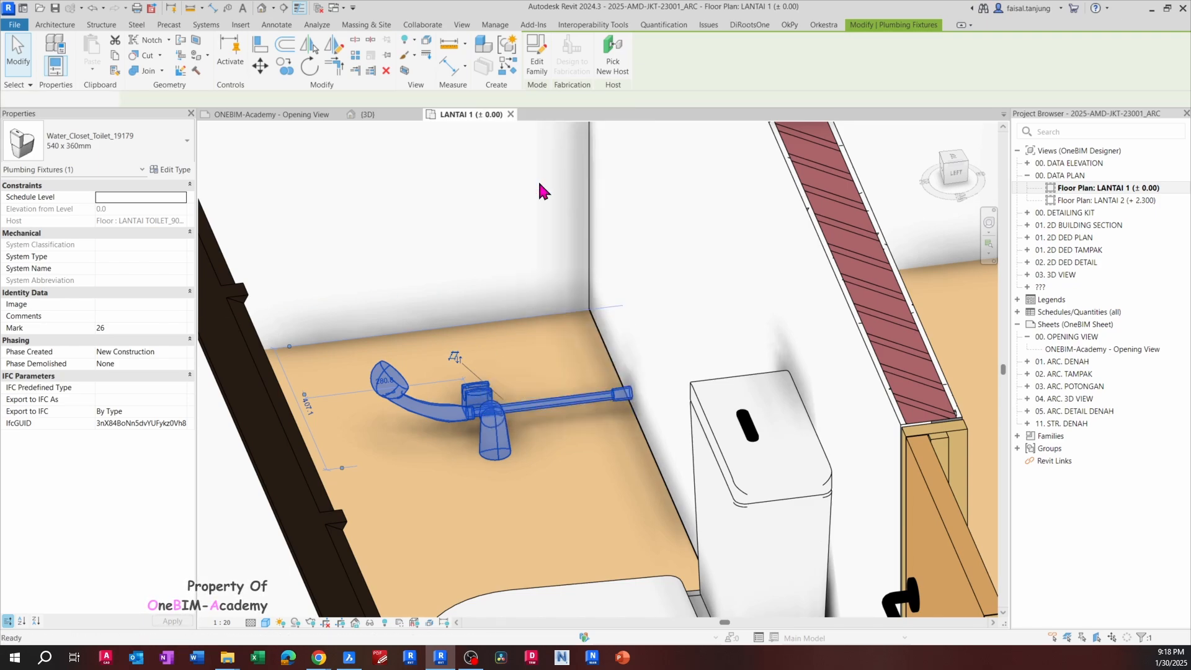
left_click(664, 232)
key("Escape")
key("Escape")
Delete the shower set lying on the bathroom floor
scroll(664, 231, "down", 2)
left_click(601, 341)
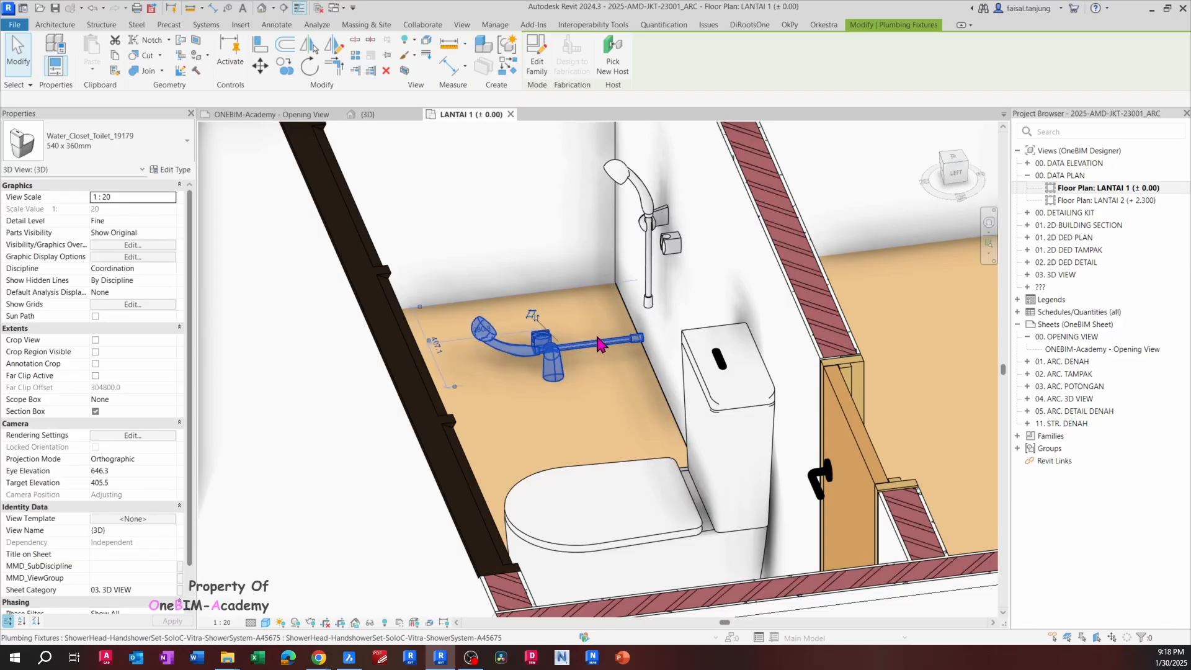
key("Delete")
Inspect the wall-mounted shower set and its position relative to the toilet from several angles
middle_click_drag(600, 341, 665, 507, "shift")
scroll(646, 348, "up", 1)
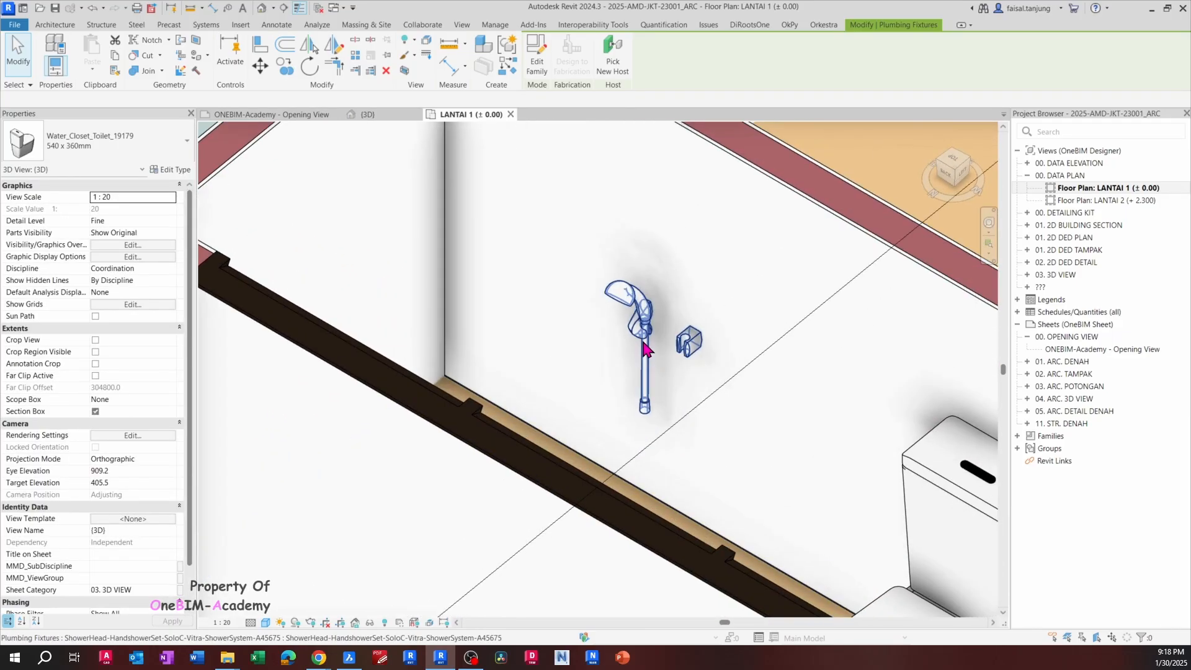
left_click(646, 348)
scroll(646, 348, "down", 3)
mouse_move(646, 348)
middle_mouse_down("shift")
mouse_move(691, 364)
mouse_move(547, 365)
mouse_move(526, 350)
mouse_move(540, 372)
mouse_move(628, 379)
mouse_move(632, 367)
mouse_move(564, 382)
middle_mouse_up("shift")
key("Escape")
scroll(526, 352, "down", 3)
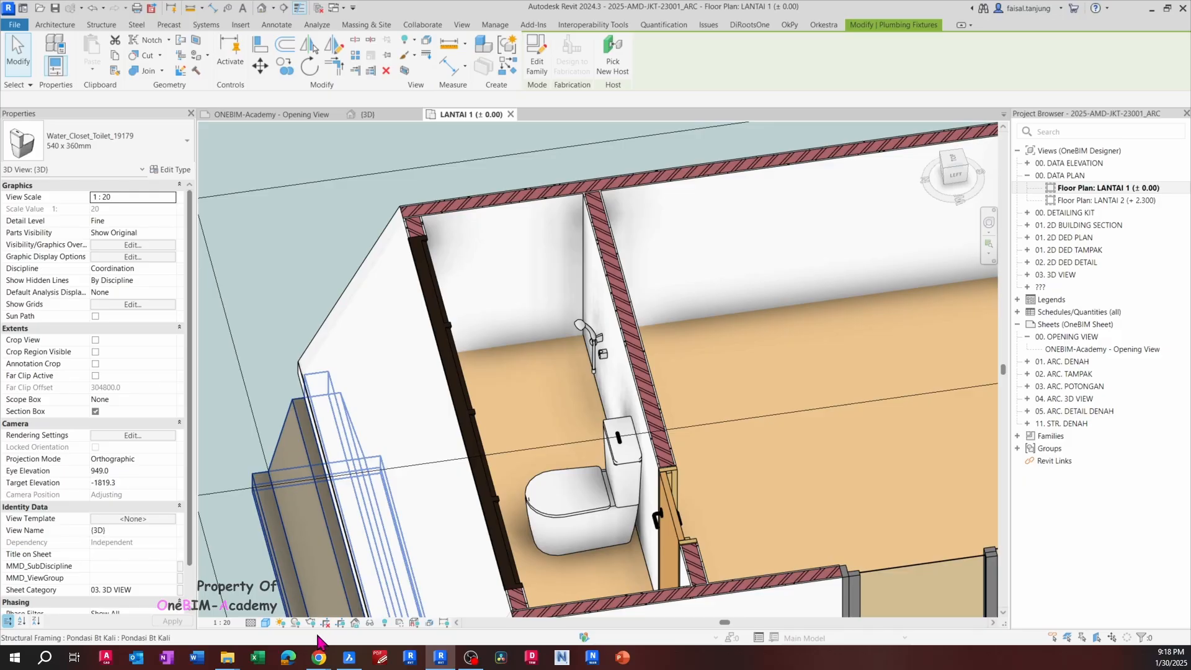
Switch to BIMobject in the browser and close the download confirmations over the electric socket and shower search results
mouse_move(323, 661)
left_click(365, 614)
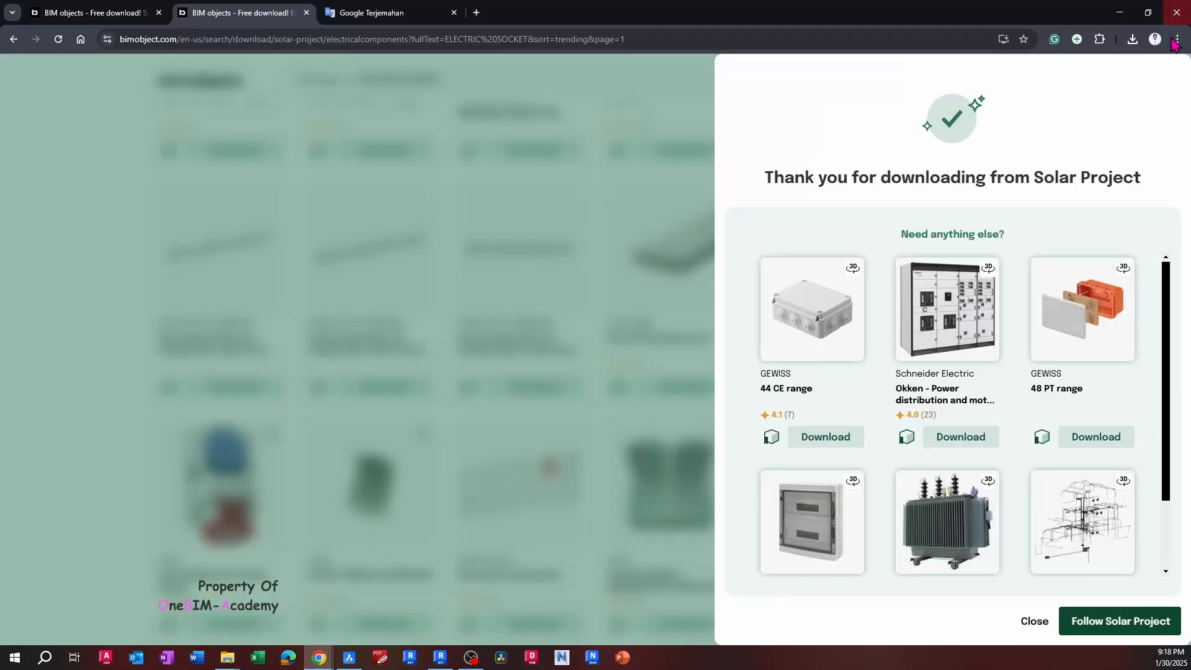
left_click(584, 149)
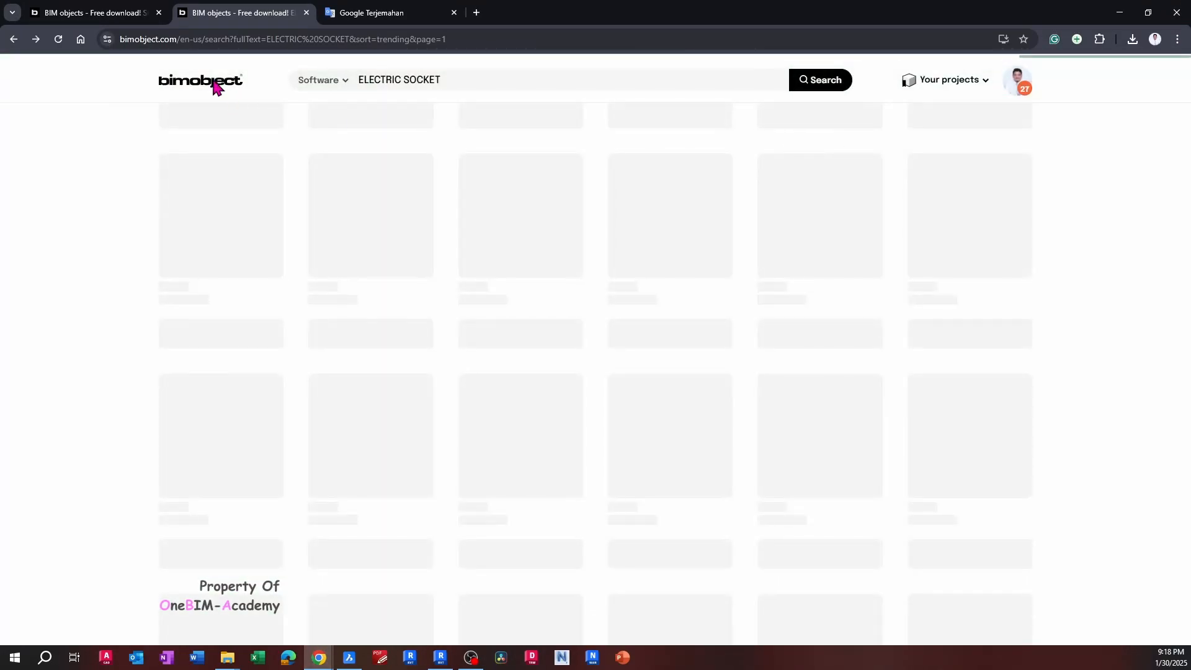
left_click(87, 8)
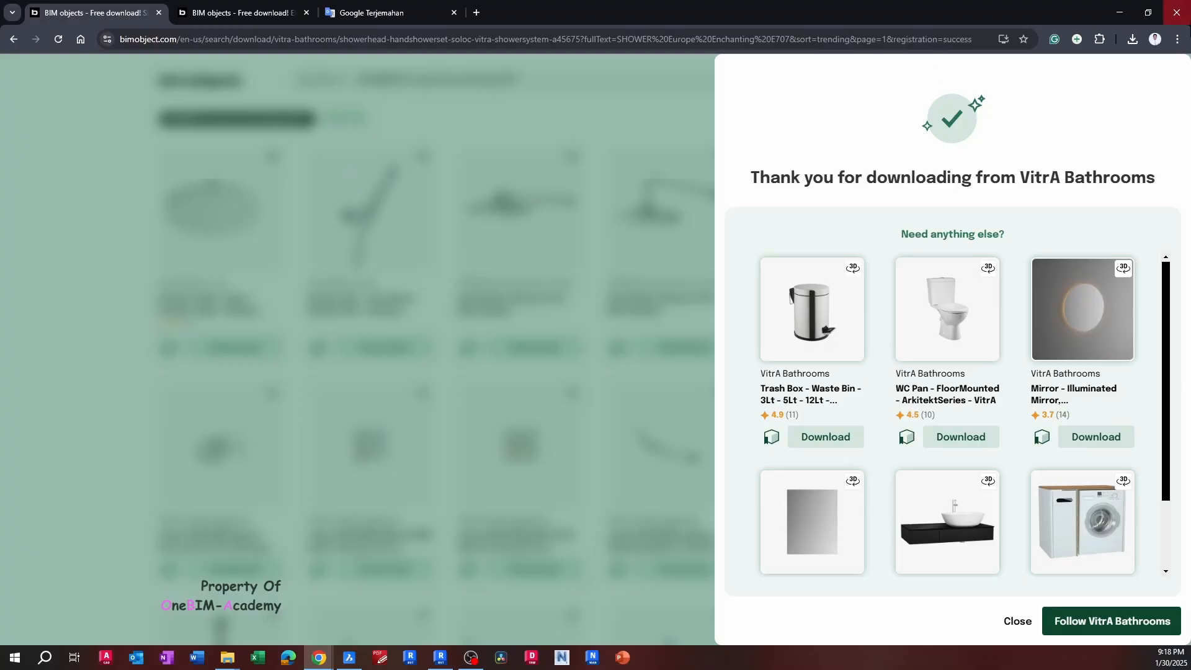
left_click(520, 128)
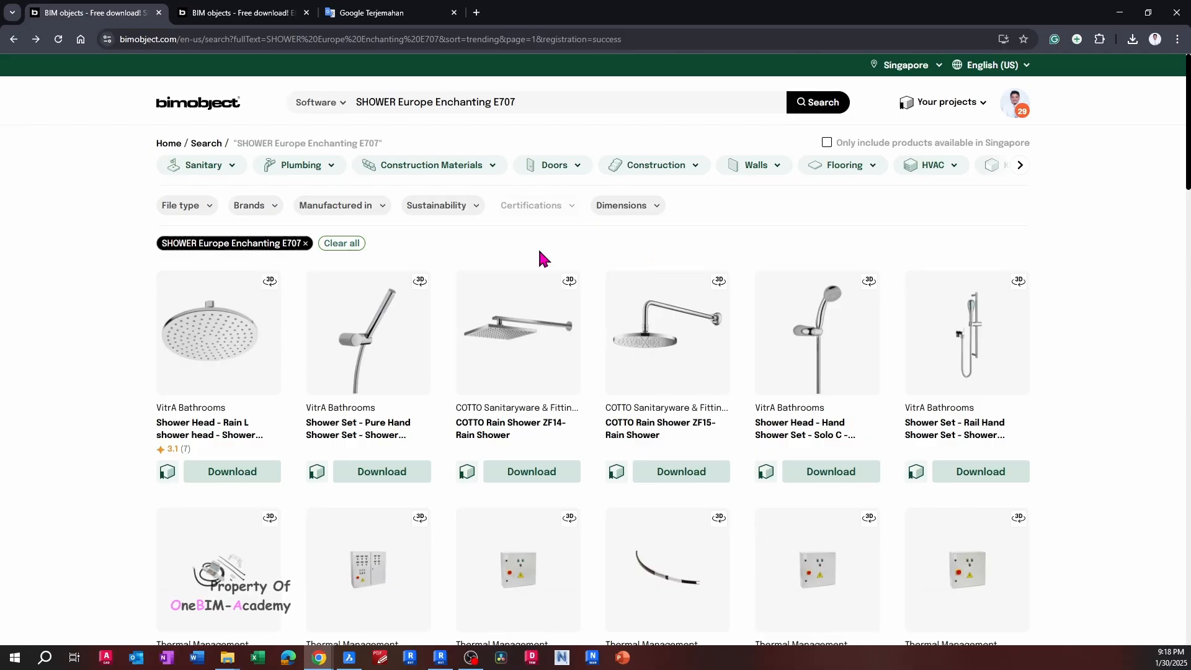
Look through the shower and electric socket search results on BIMobject
scroll(540, 258, "down", 2)
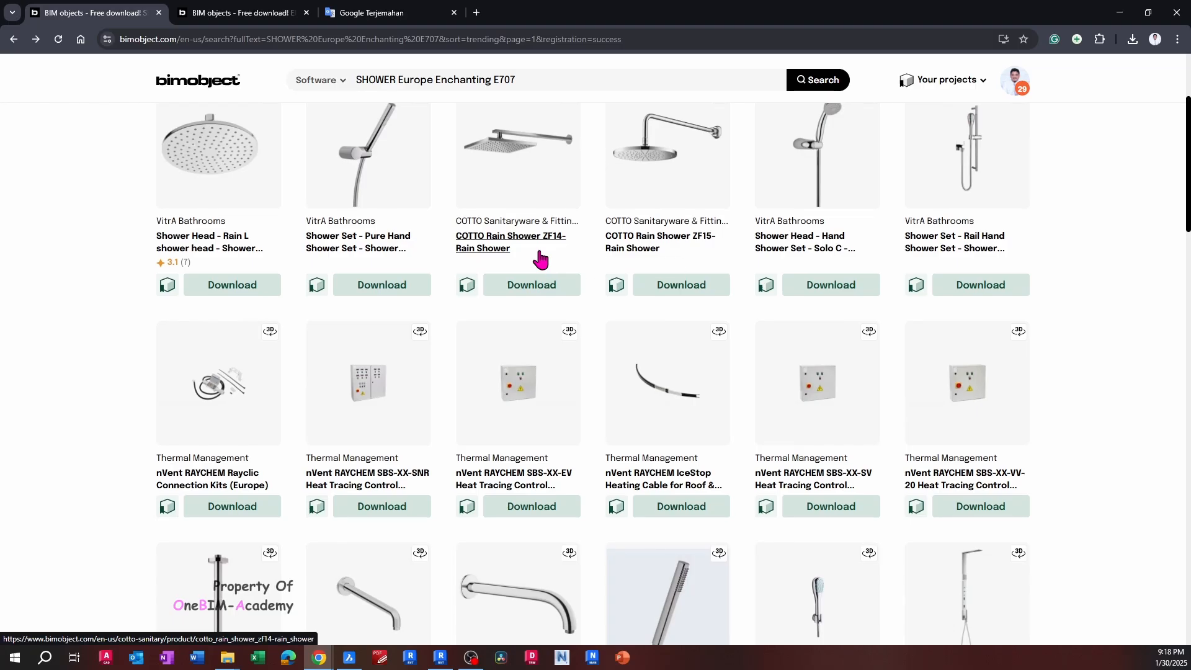
scroll(539, 257, "down", 5)
scroll(539, 259, "down", 11)
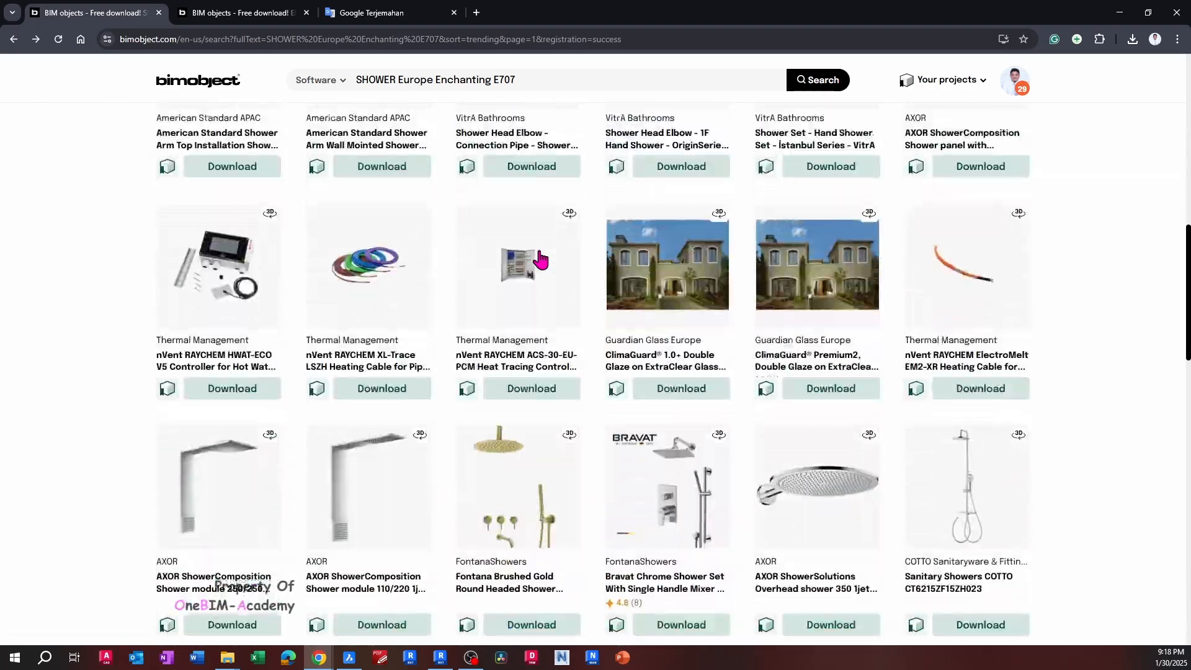
scroll(676, 347, "down", 5)
scroll(675, 348, "up", 20)
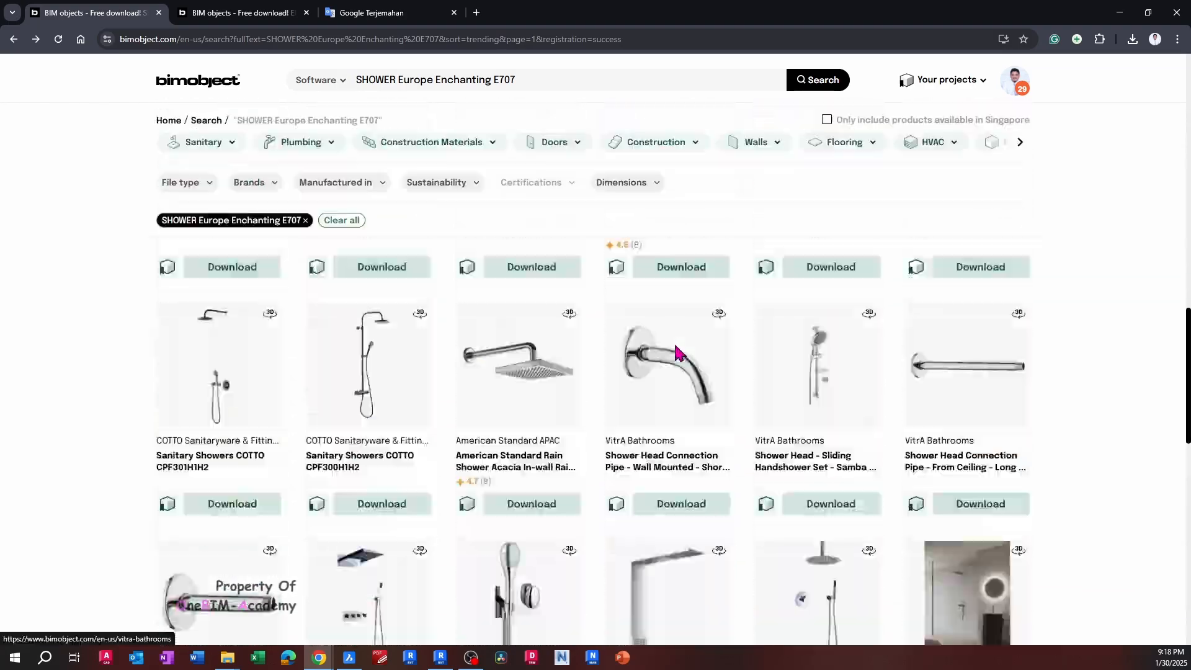
left_click(242, 12)
scroll(826, 332, "up", 4)
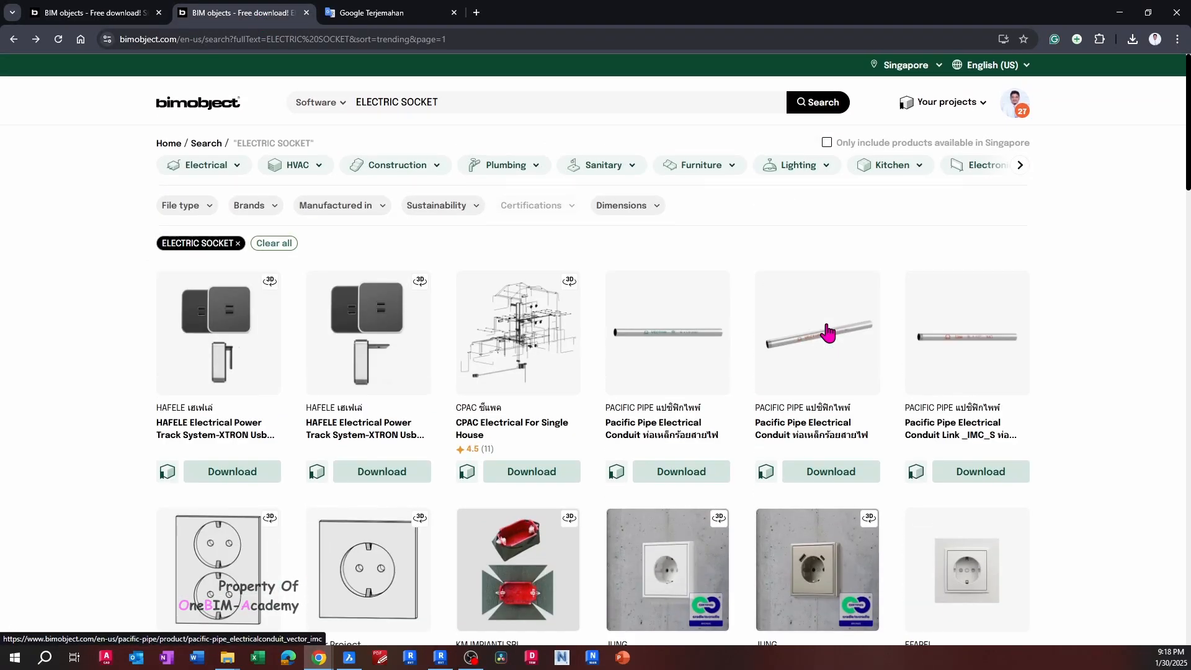
scroll(827, 333, "down", 3)
left_click(99, 14)
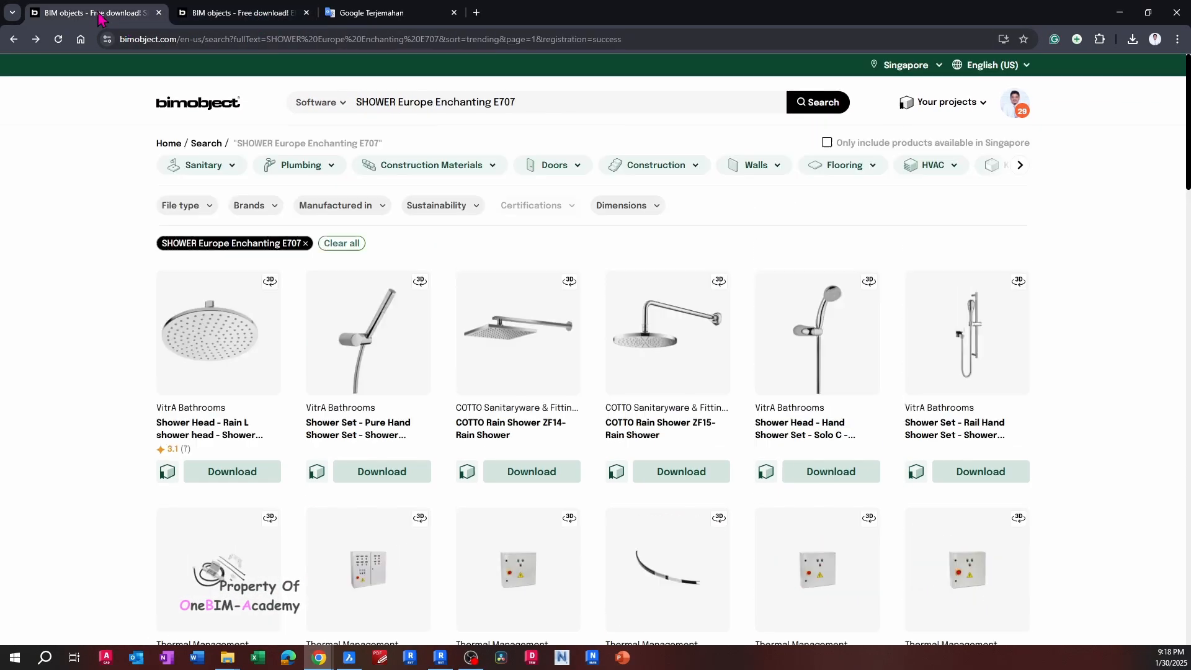
Open the VitrA Solo C hand shower set's product page and review its downloadable files without downloading any
left_click(867, 329)
scroll(867, 325, "down", 1)
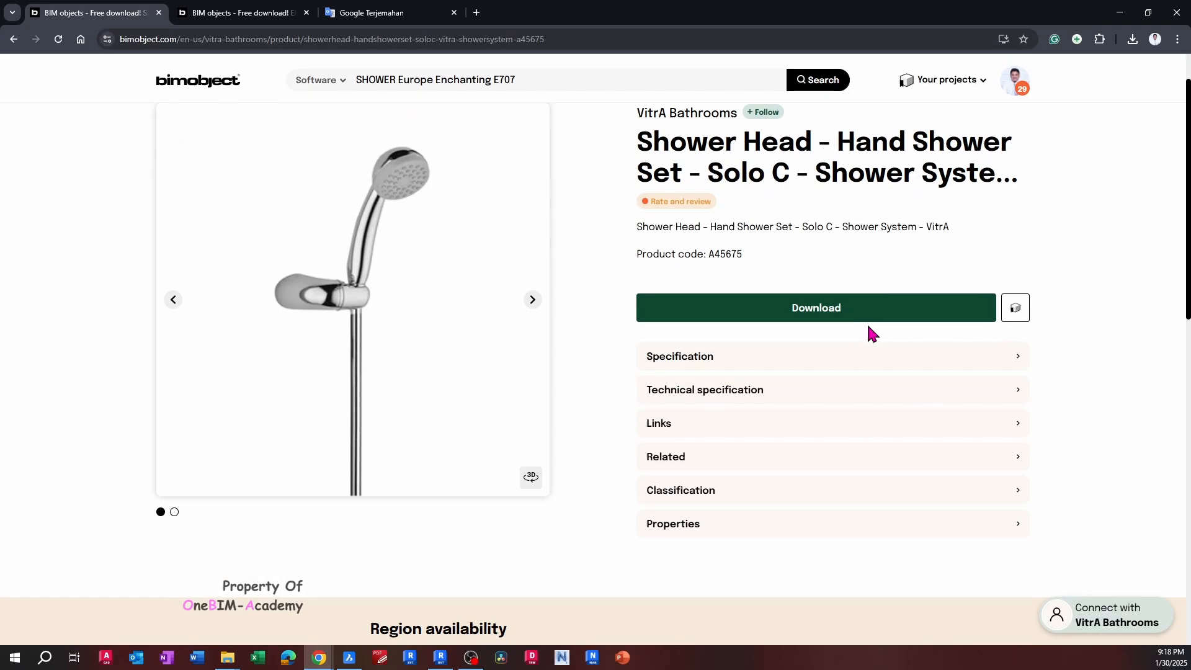
left_click(852, 310)
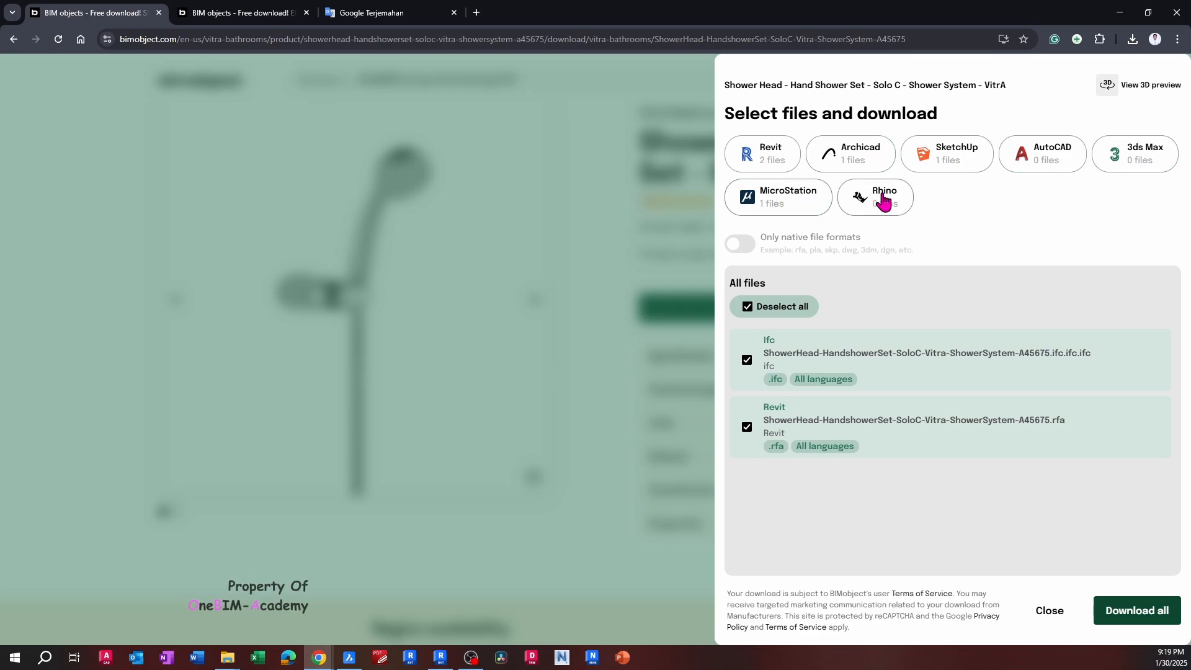
left_click(769, 313)
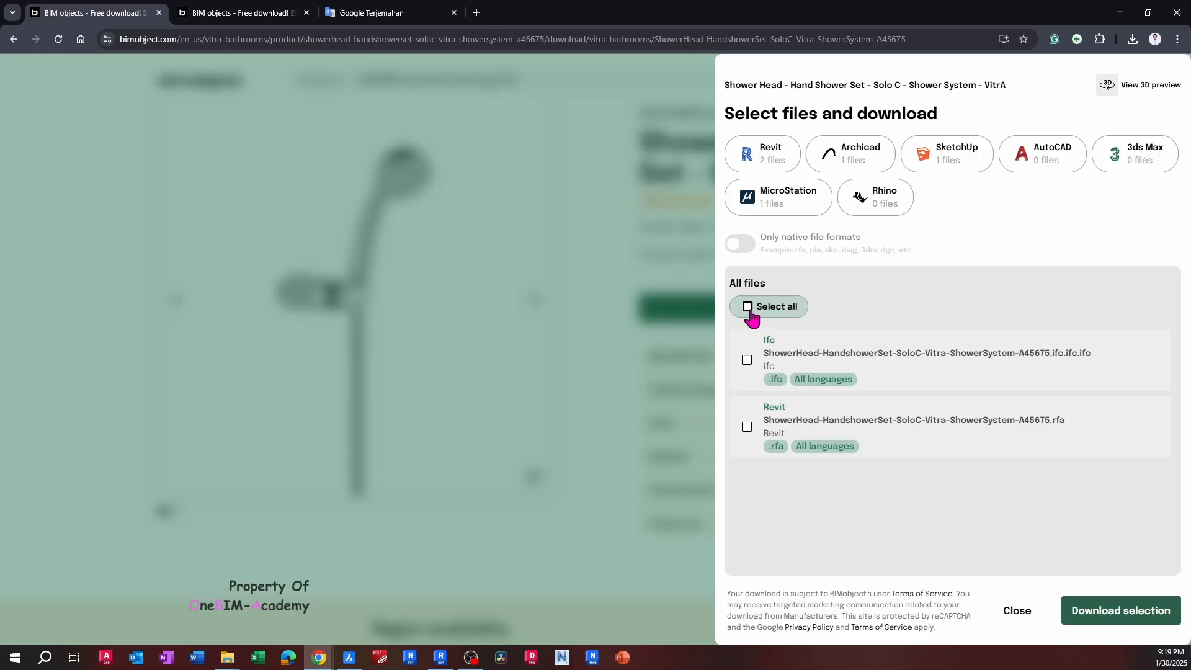
left_click(769, 155)
left_click(752, 311)
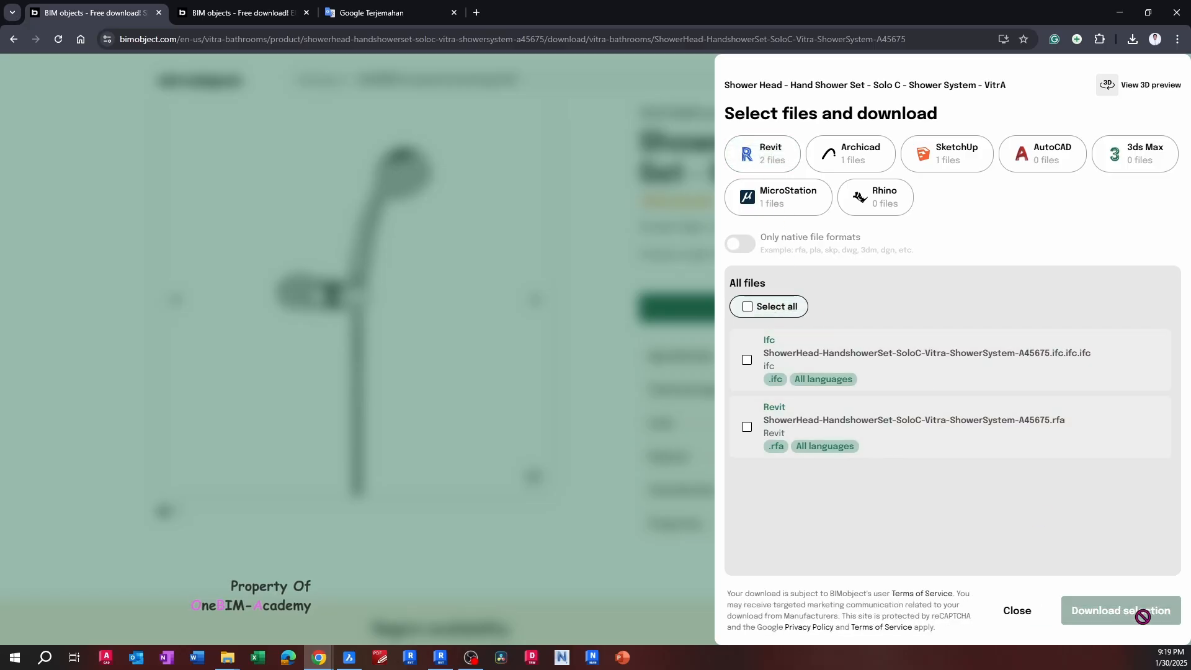
left_click(551, 226)
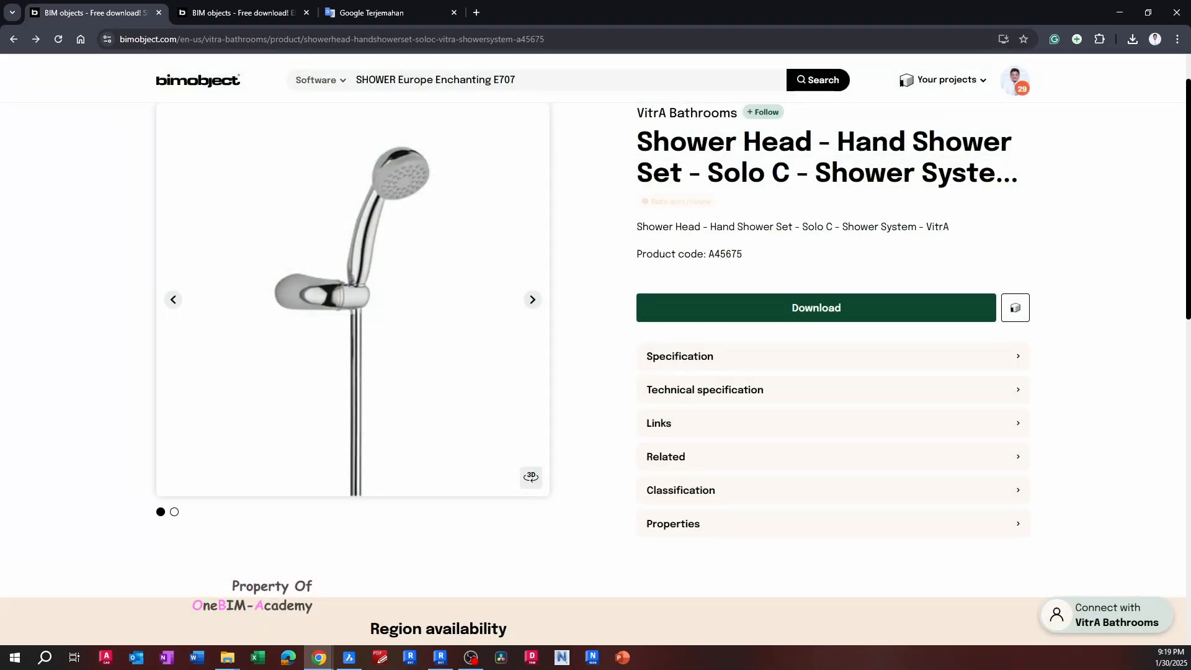
Switch back to Revit and select the wall-mounted shower set for a closer look
left_click(472, 659)
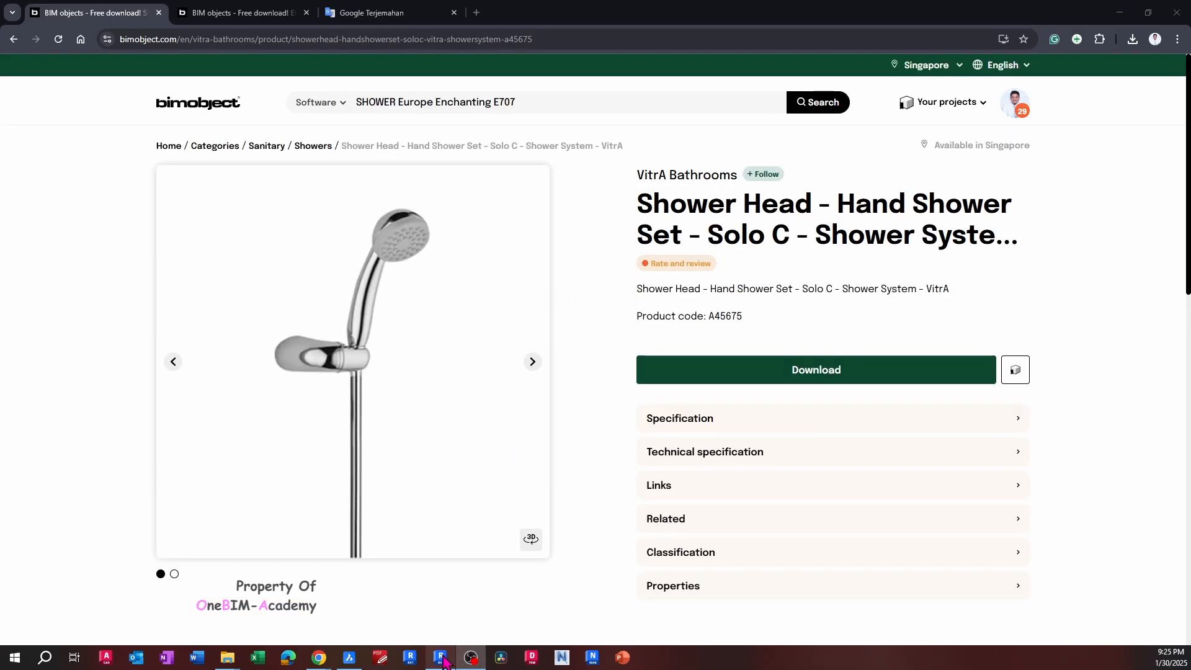
left_click(444, 589)
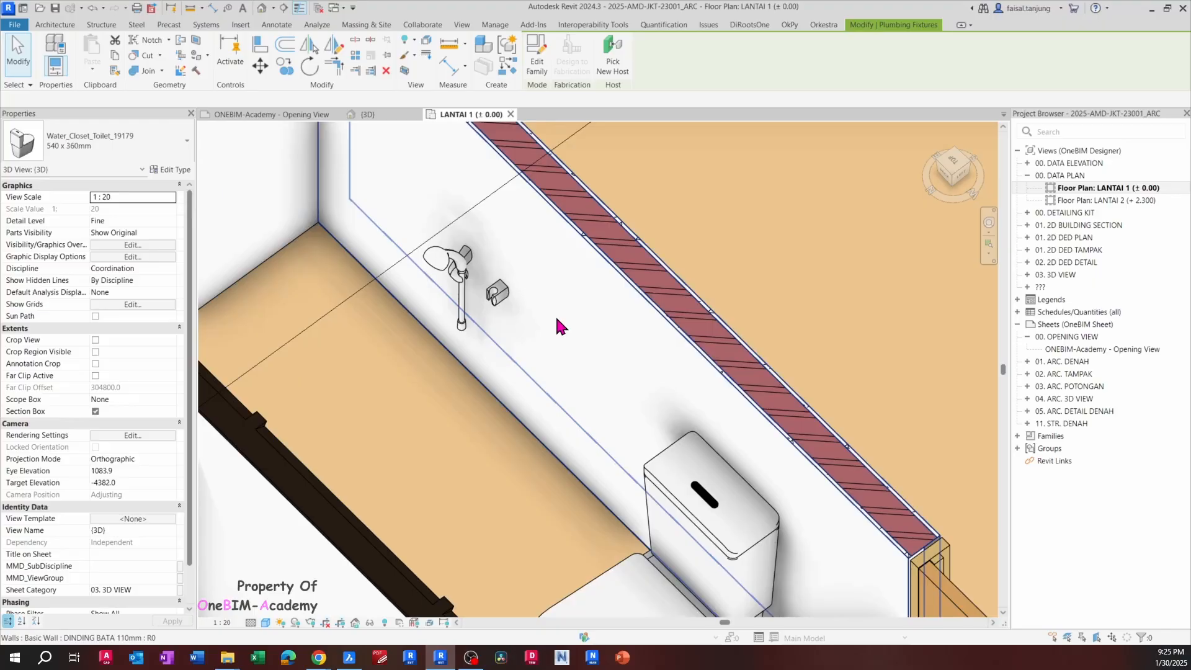
left_click(472, 255)
scroll(472, 256, "up", 3)
middle_click_drag(473, 257, 435, 279, "shift")
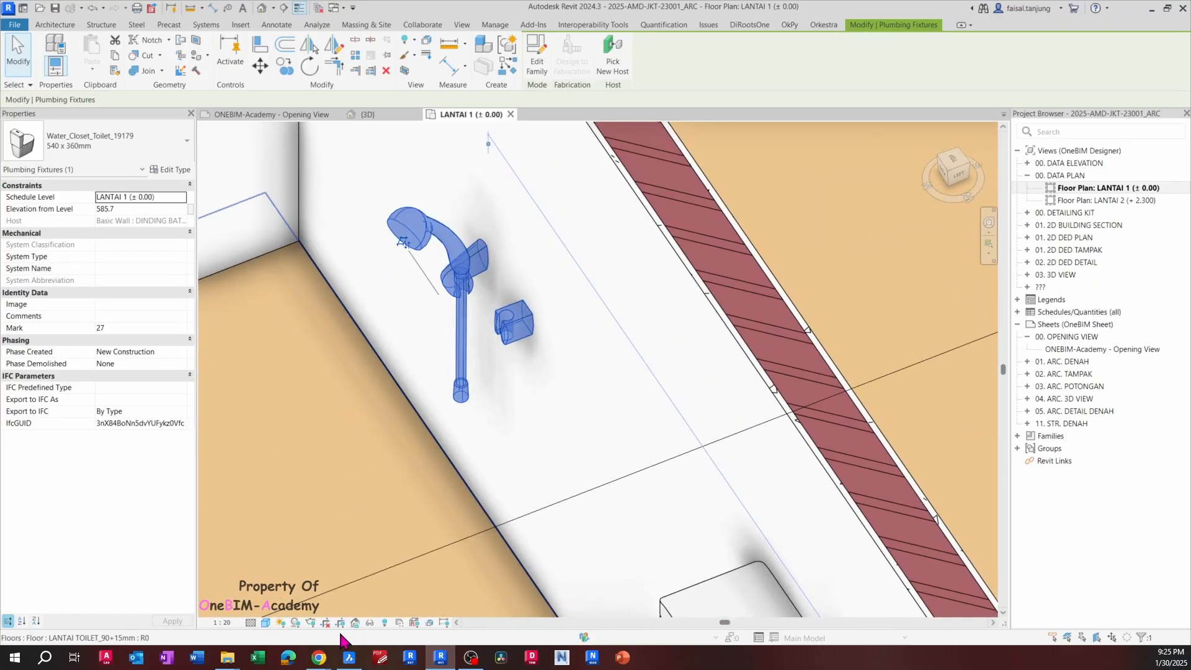
Switch to the BricsCAD layout and examine the shower and mixer arrangement above the toilet in the bathroom section
left_click(351, 658)
scroll(447, 349, "down", 10)
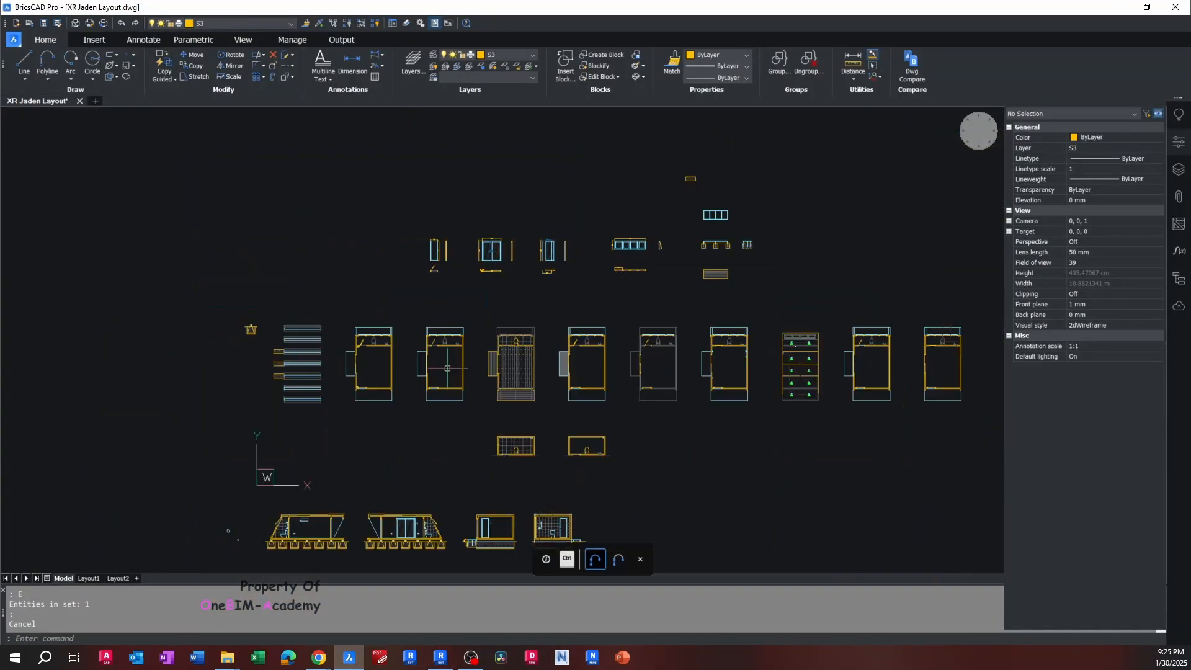
scroll(494, 394, "up", 8)
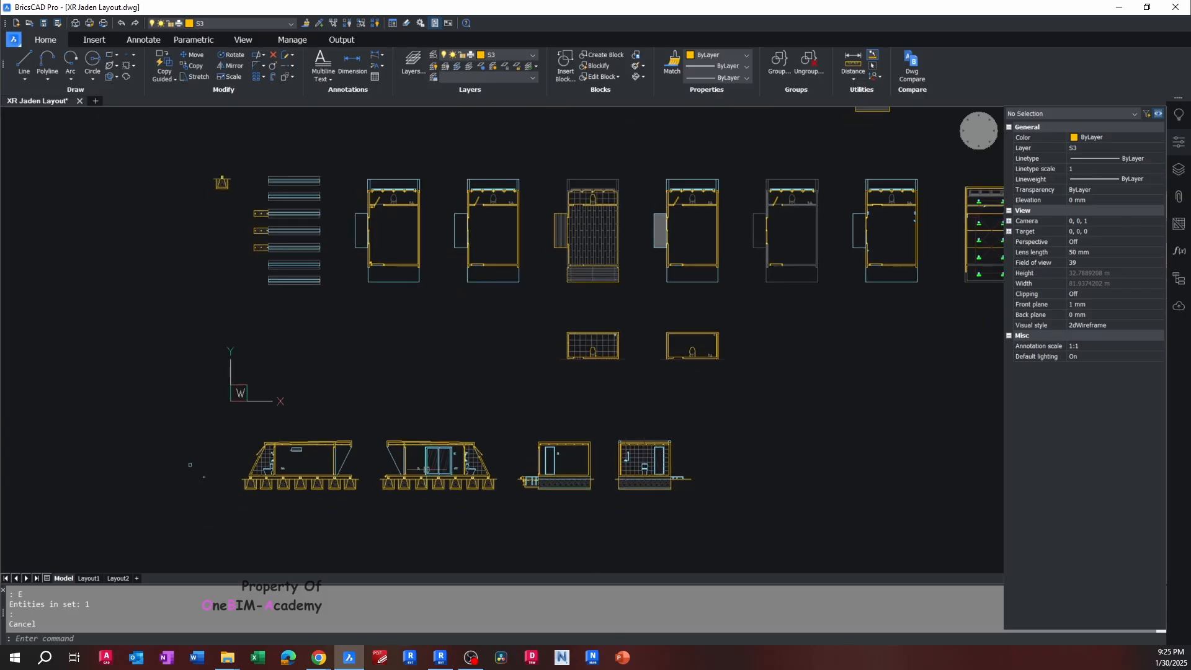
scroll(480, 410, "up", 4)
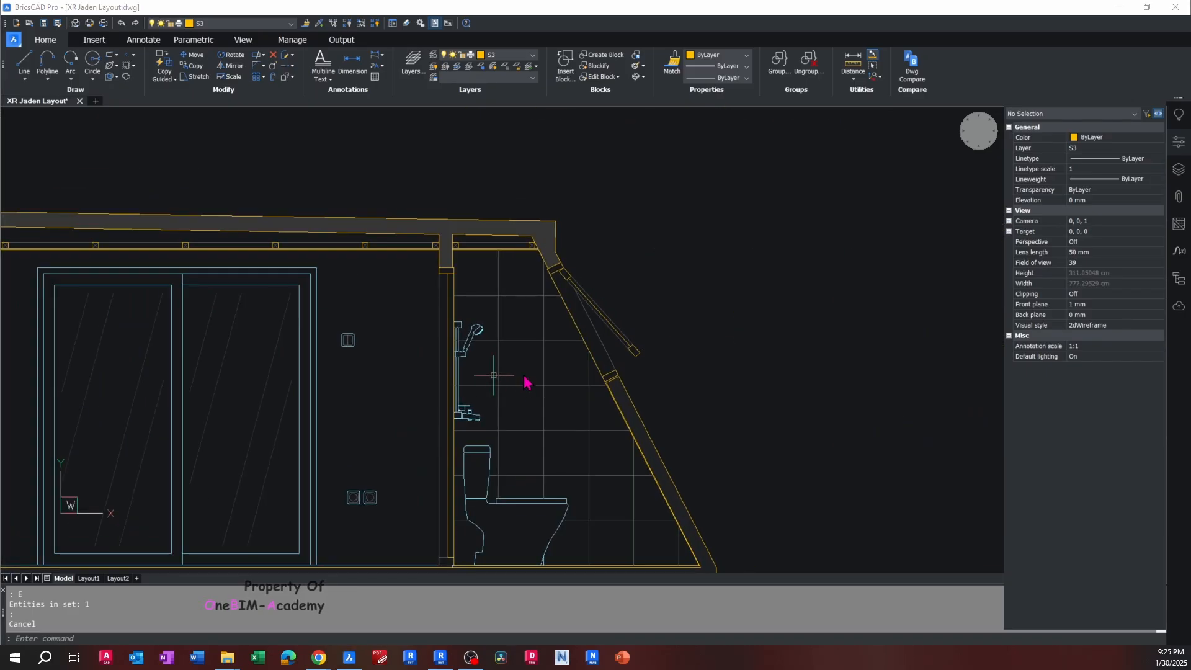
key("alt+Tab")
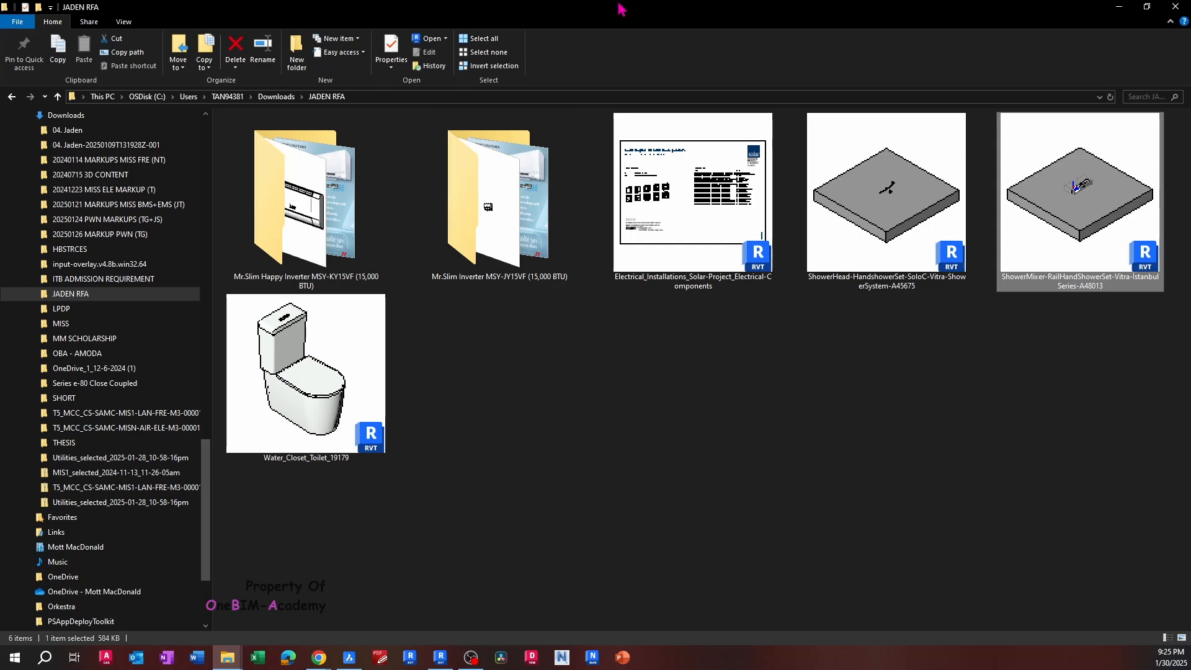
key("alt+Tab")
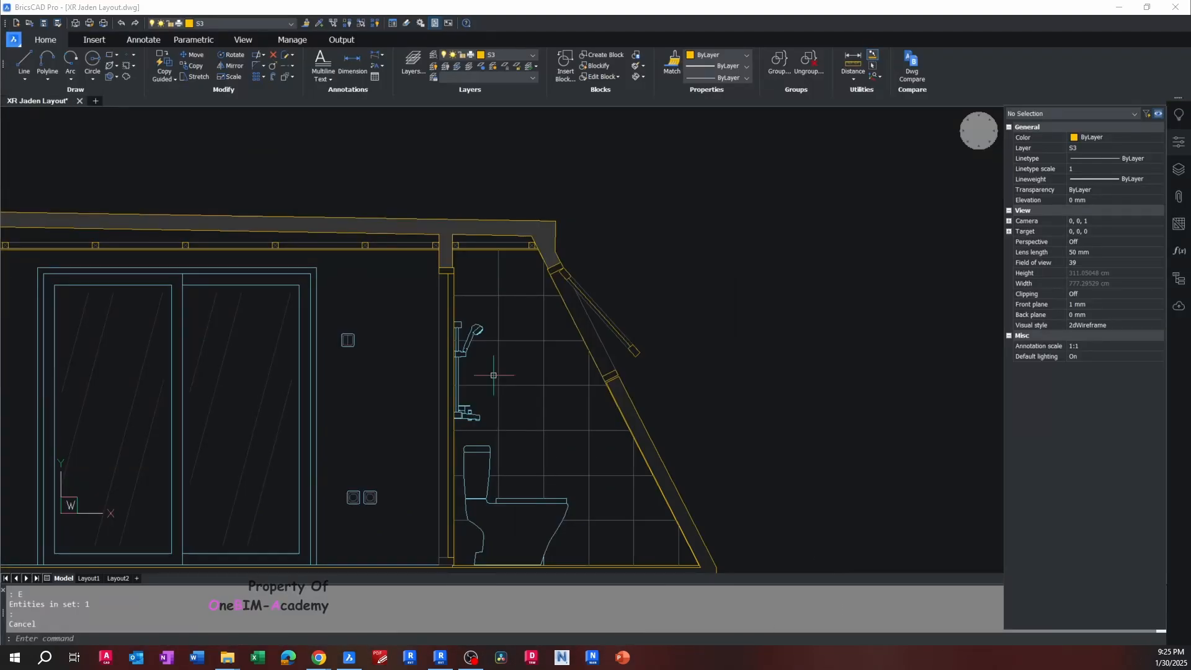
Switch back to Revit and inspect the existing hand shower on the bathroom wall in the 3D view
key("alt+Tab")
scroll(595, 411, "down", 5)
scroll(600, 417, "up", 5)
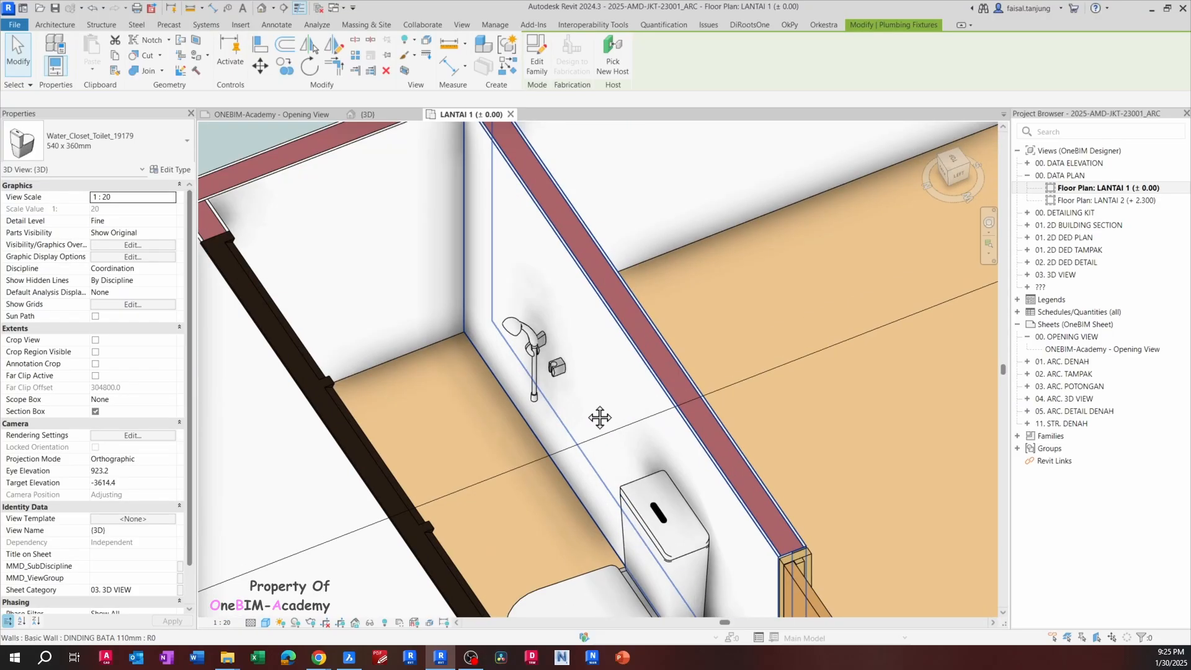
middle_click_drag(600, 417, 567, 423)
left_click(515, 380)
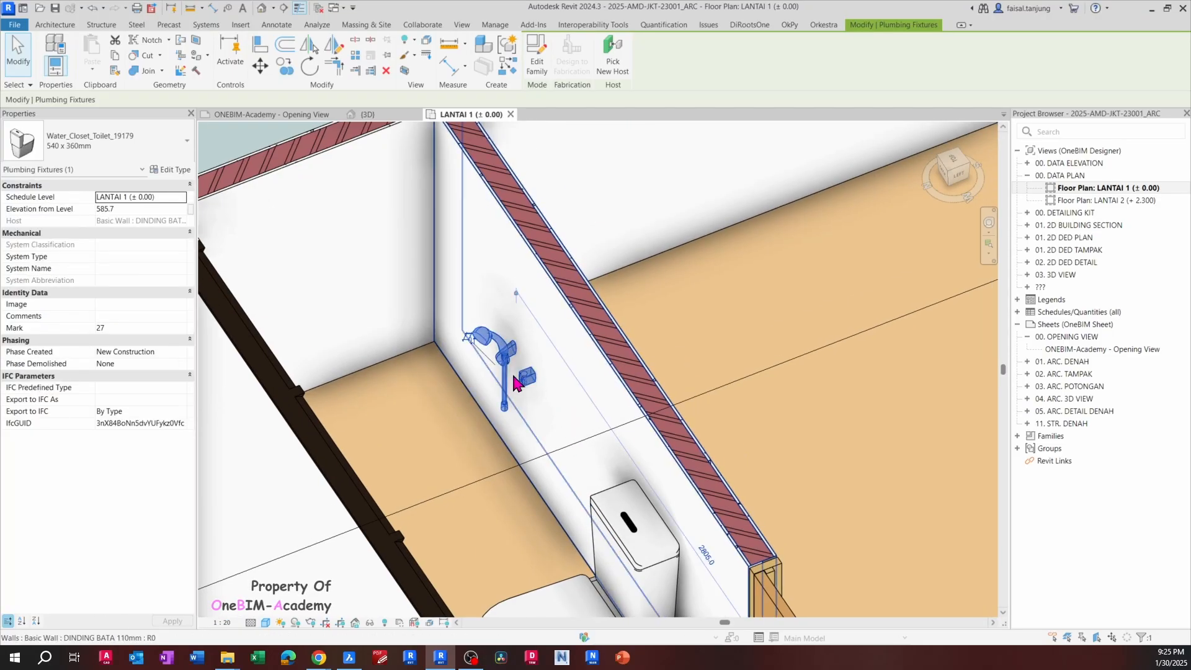
key("Escape")
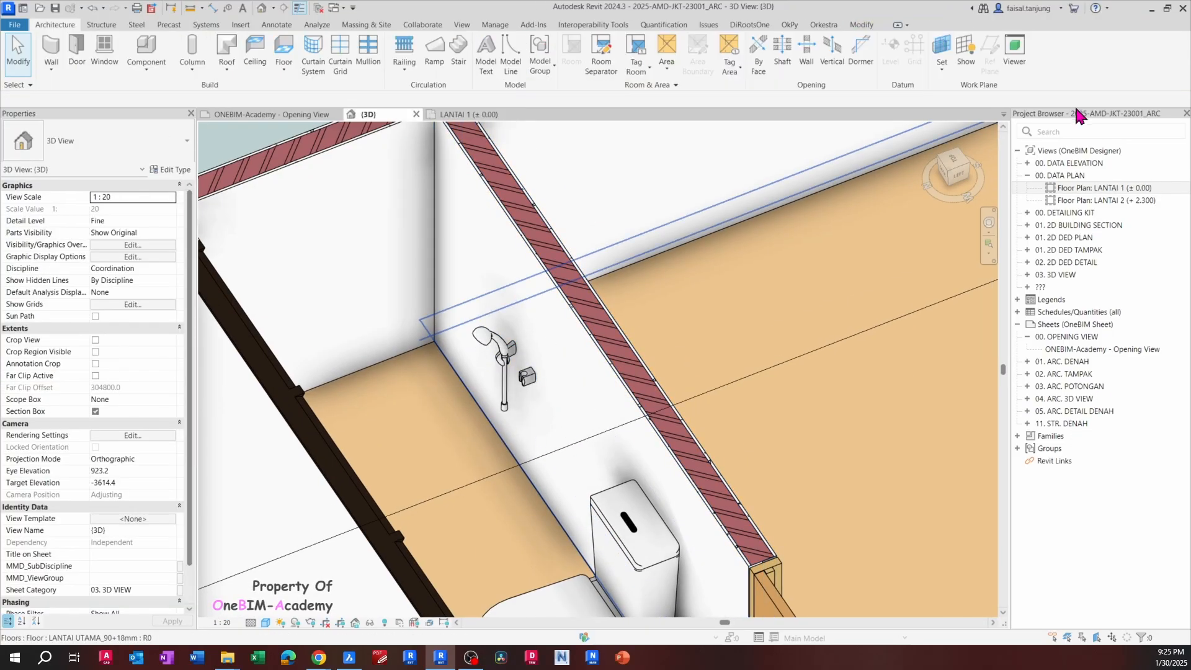
Search the project for SHOWE and place the ShowerMixer-RailHandShowerSet-Vitra-İstanbulSeries-A48013 family on the bathroom wall beside the existing hand shower
left_click(1073, 132)
type("ISTAN")
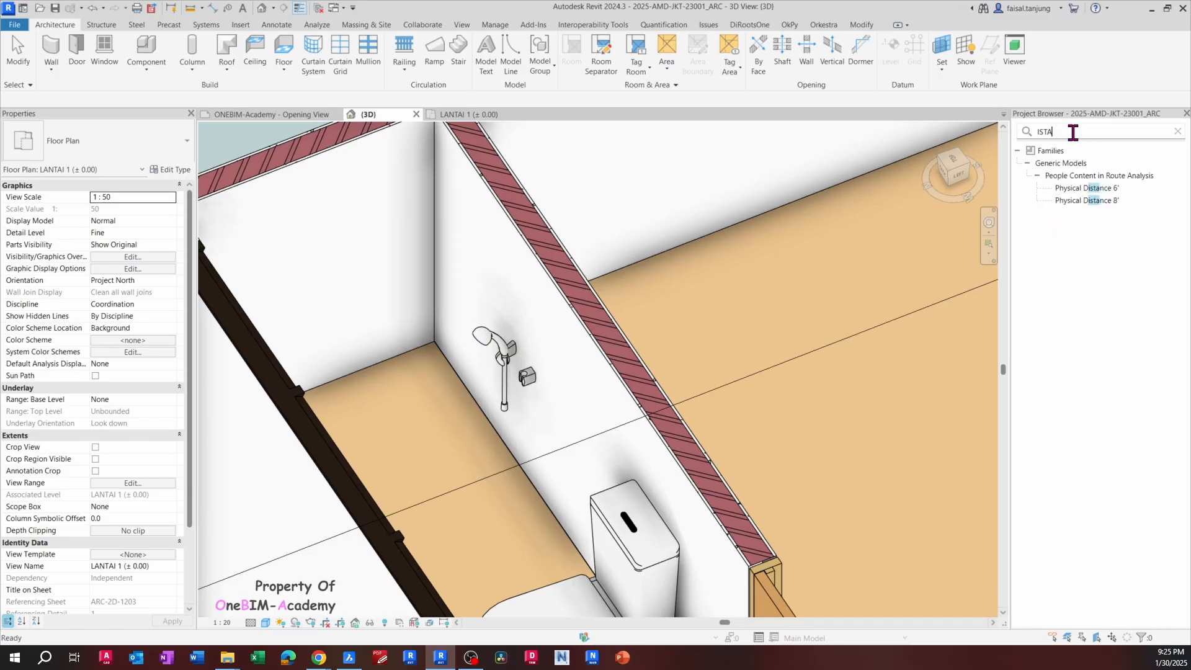
key("BackSpace")
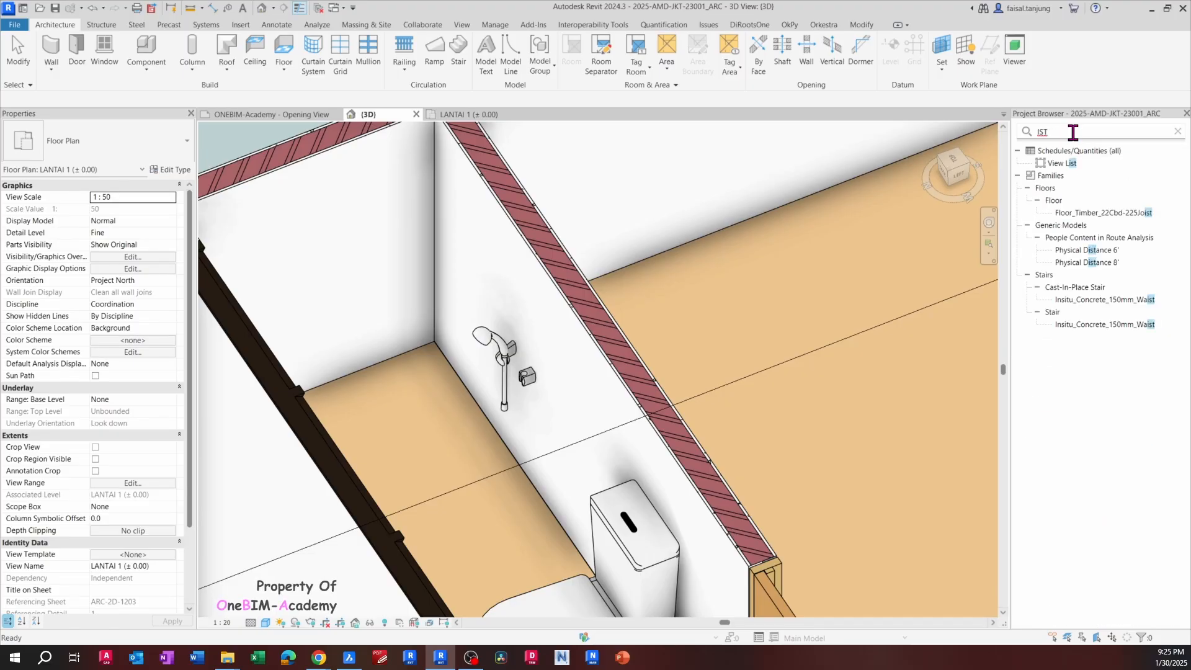
key("BackSpace")
key("BackSpace")
key("BackSpace")
type("SHOWE")
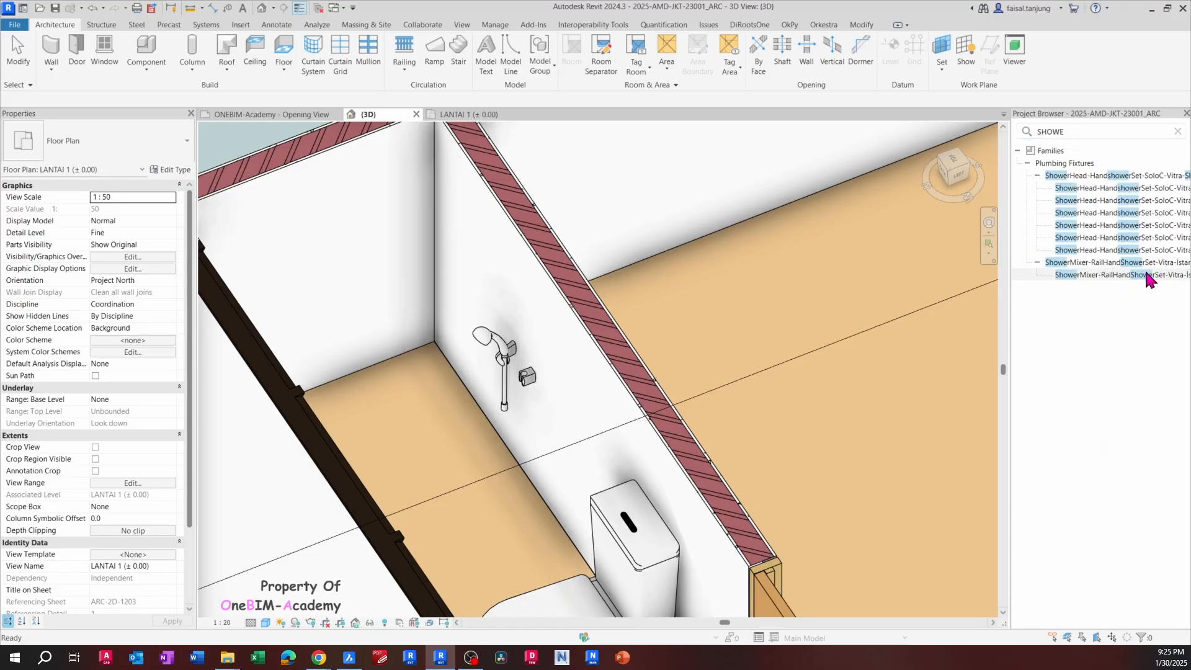
left_click_drag(1146, 279, 564, 381)
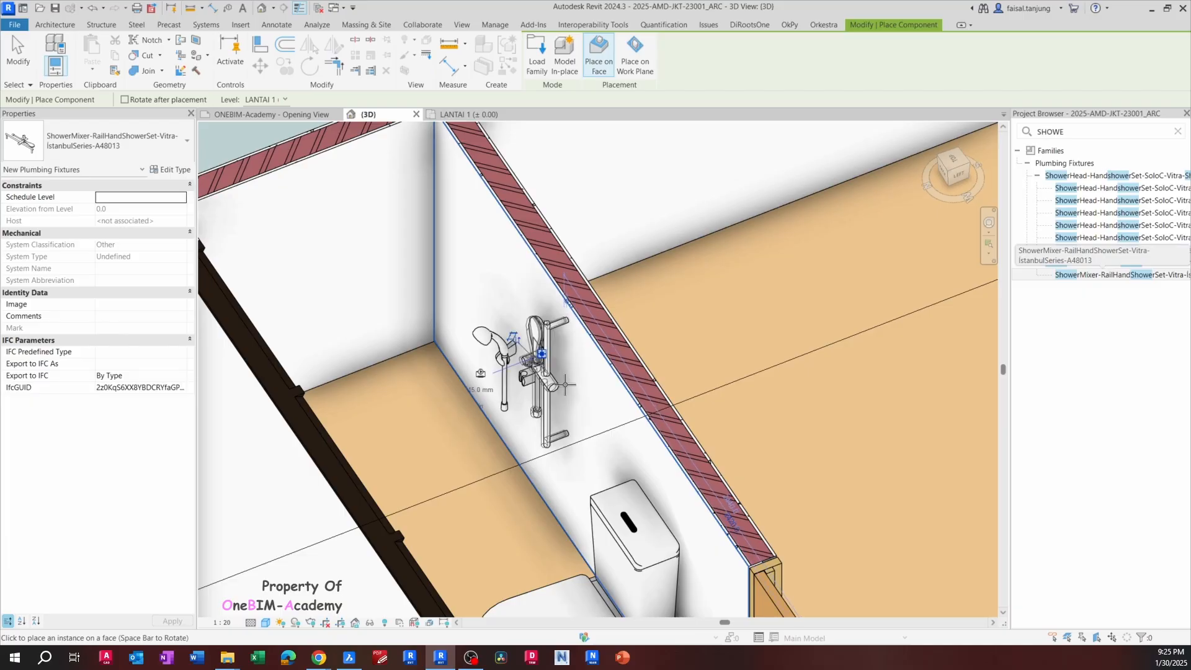
key("Escape")
key("Escape")
Delete the old hand shower fixture next to the newly placed rail shower set
scroll(514, 379, "up", 3)
left_click(498, 376)
key("Delete")
scroll(539, 386, "down", 2)
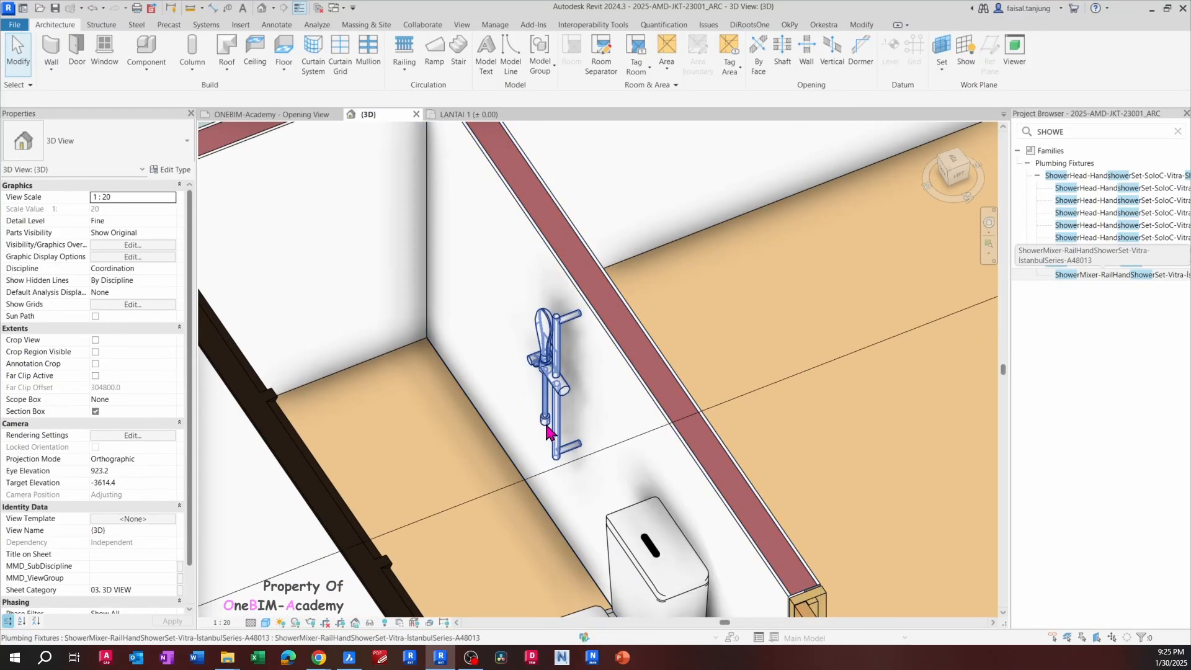
Inspect the placed rail shower set and its mixer up close in the 3D view
left_click(547, 433)
middle_click_drag(547, 432, 601, 343, "shift")
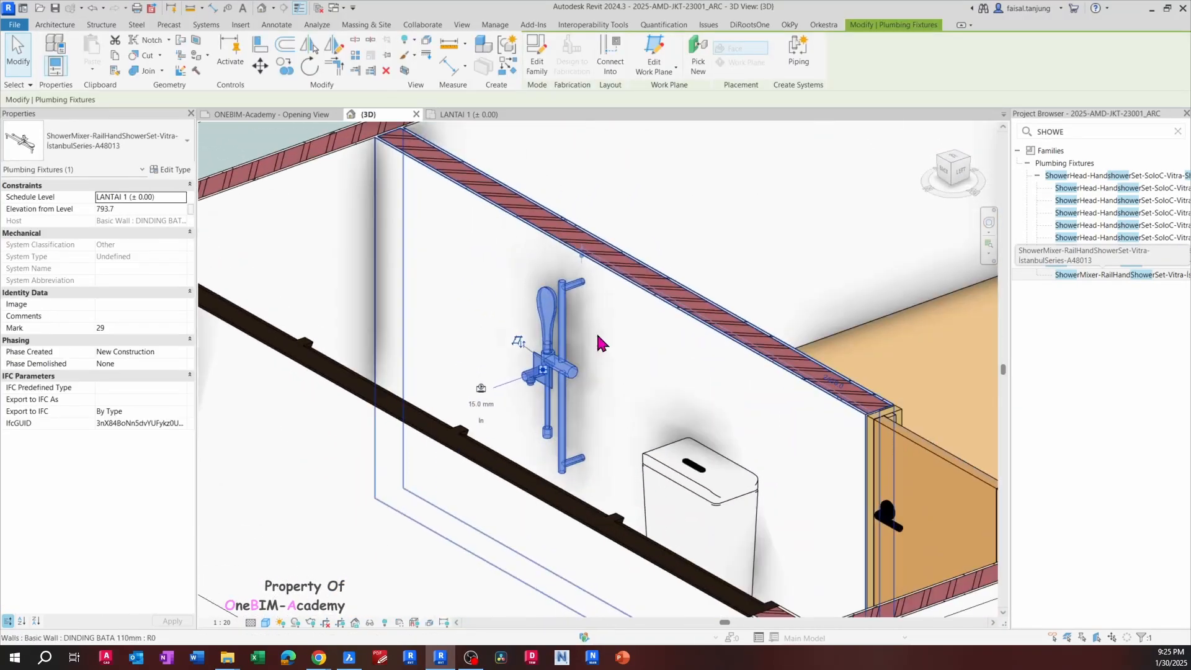
key("Escape")
scroll(580, 366, "up", 2)
middle_click_drag(564, 387, 673, 470, "shift")
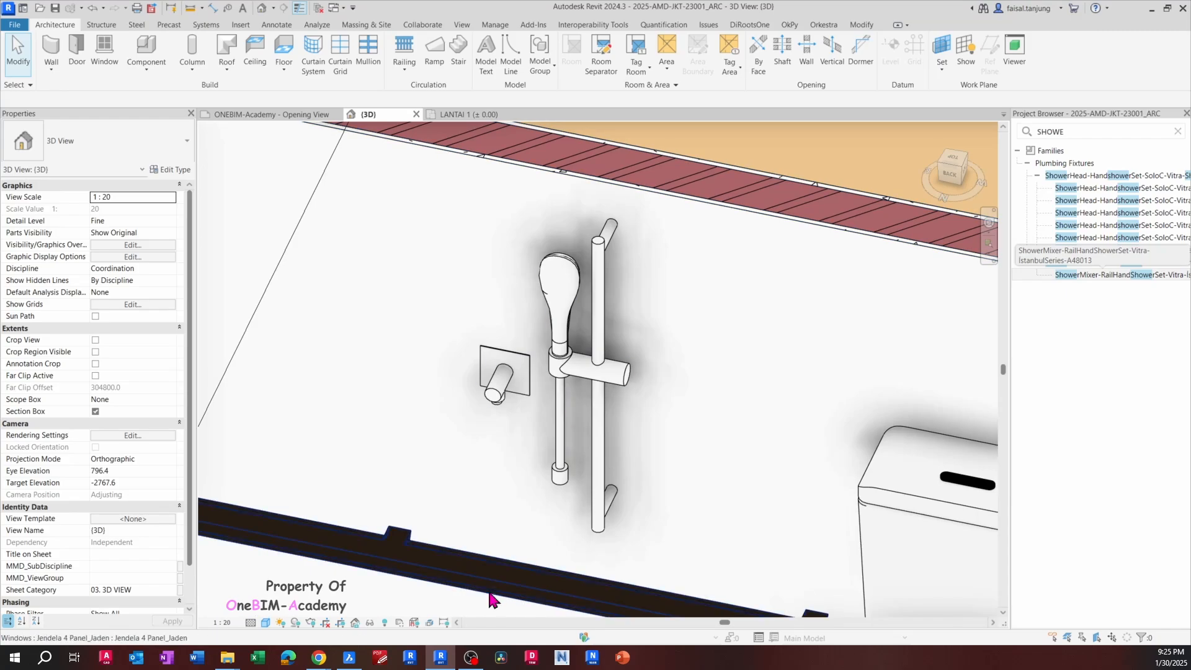
Switch to BricsCAD to examine the shower and mixer in the bathroom section, and compare them with the rail shower set in Revit
left_click(349, 665)
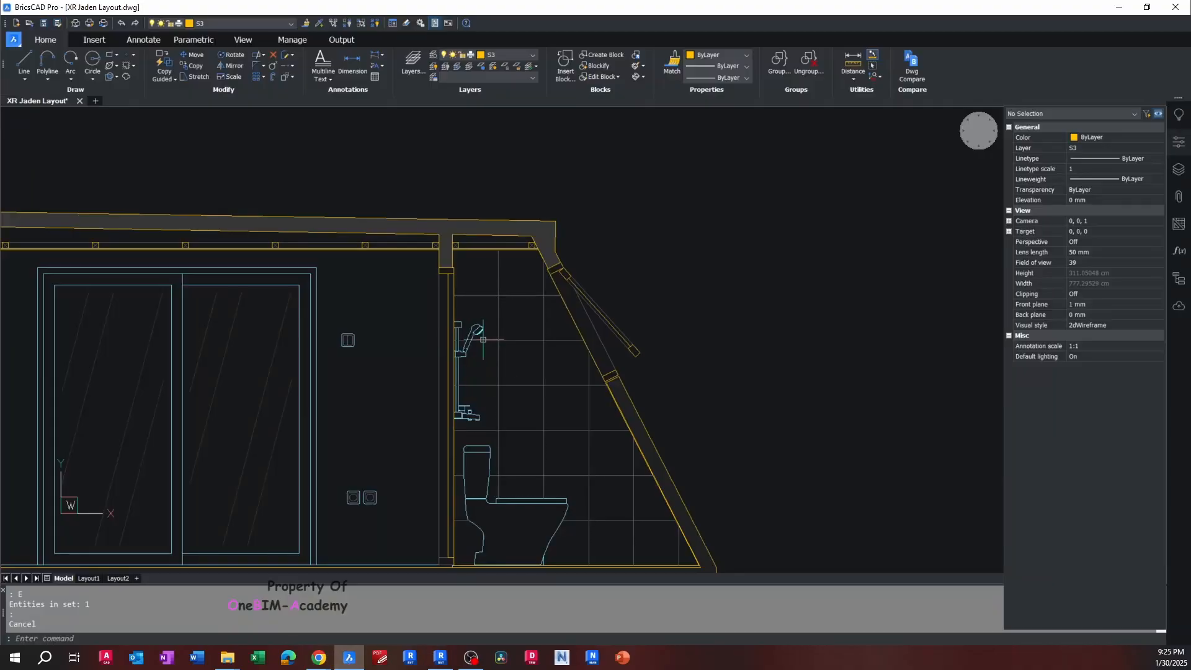
scroll(477, 367, "up", 2)
middle_click_drag(474, 357, 459, 304)
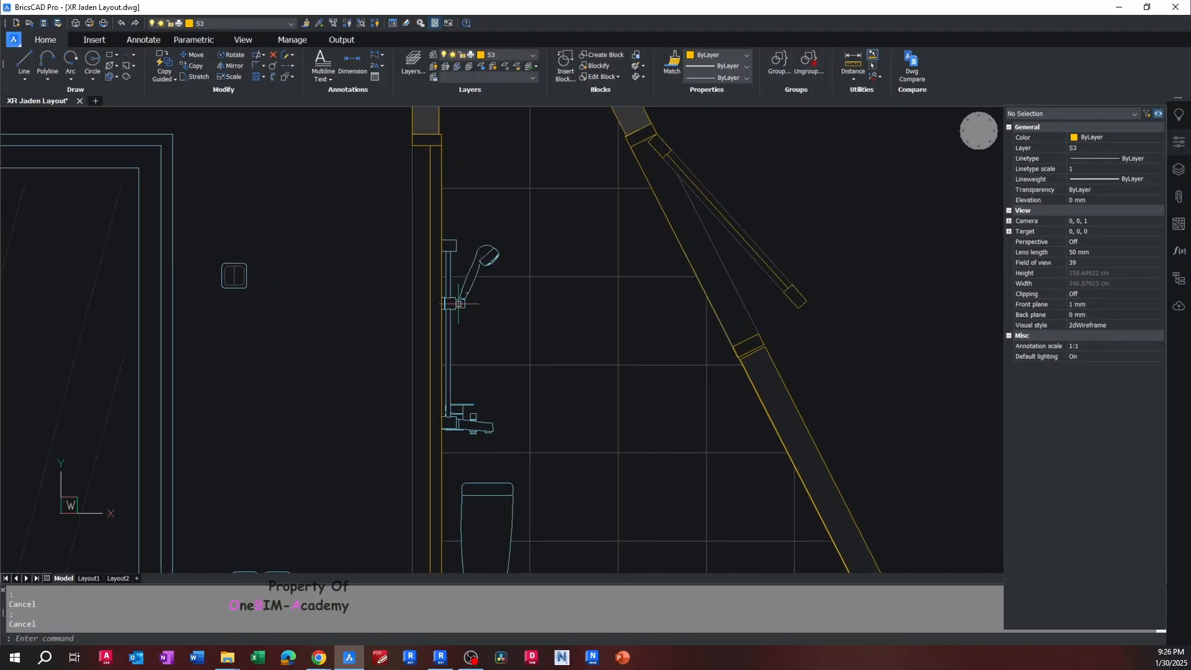
scroll(465, 311, "down", 3)
scroll(458, 339, "up", 2)
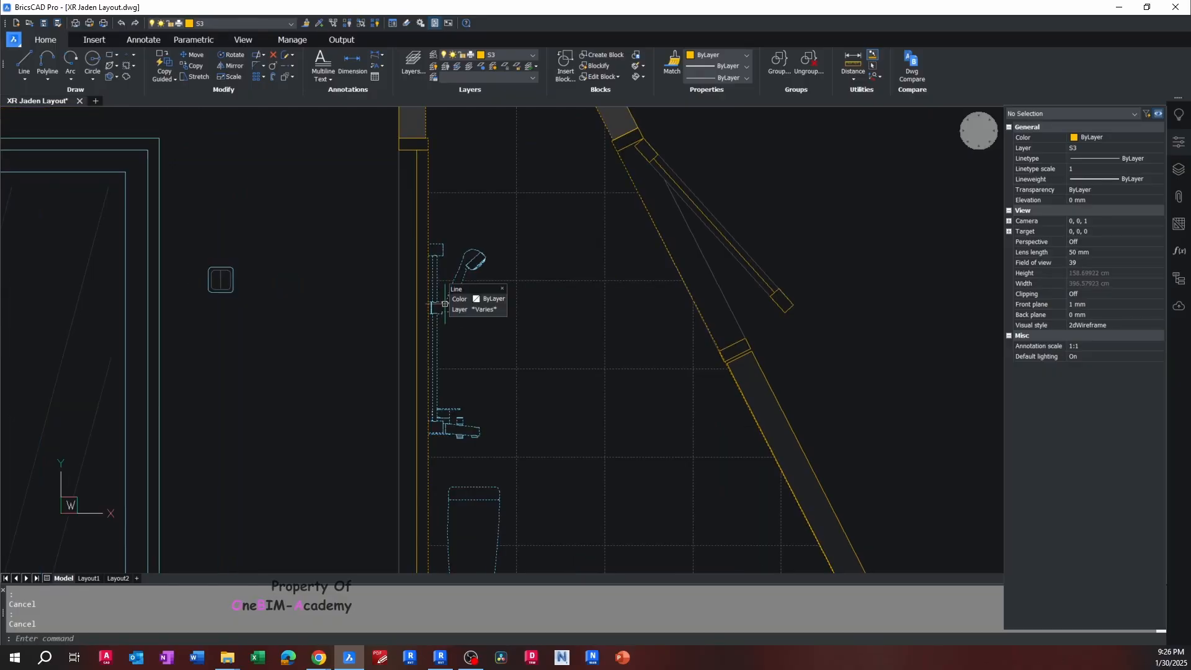
middle_click_drag(482, 321, 482, 320)
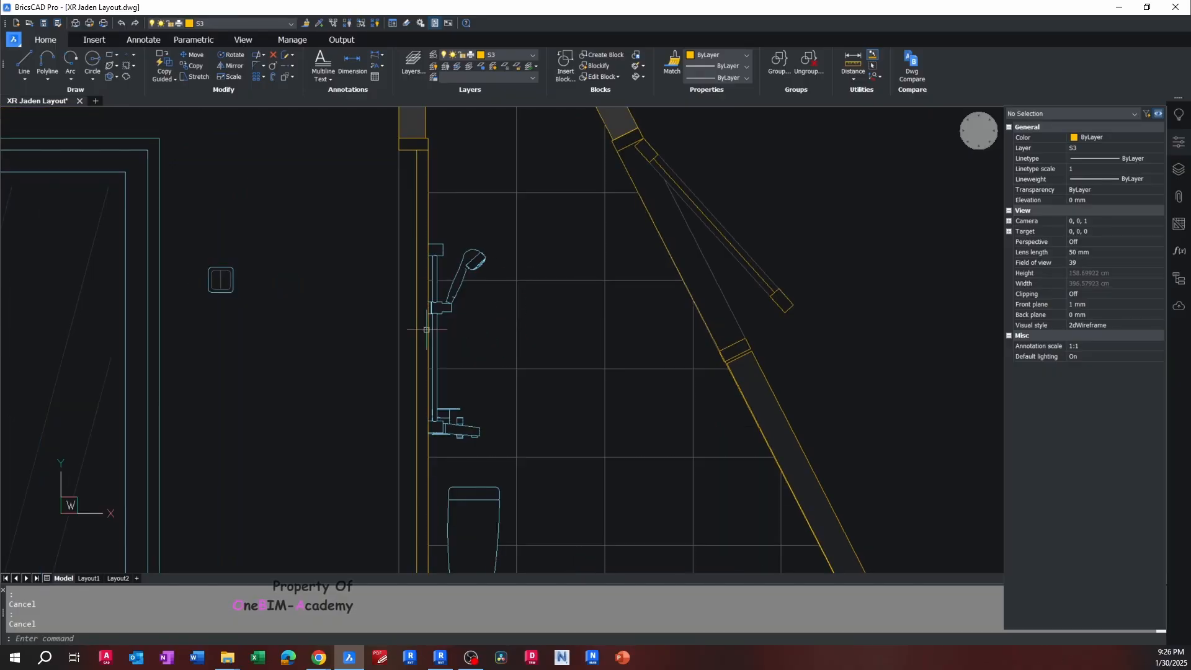
key("alt+Tab")
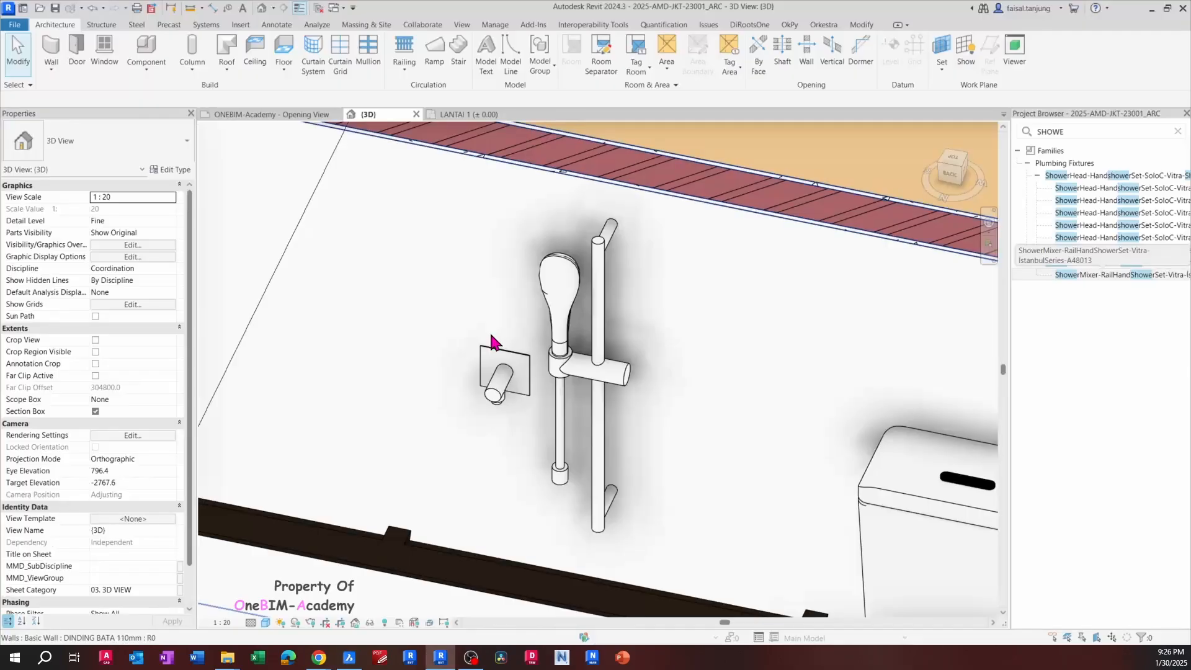
left_click(594, 329)
middle_click_drag(611, 341, 538, 484, "shift")
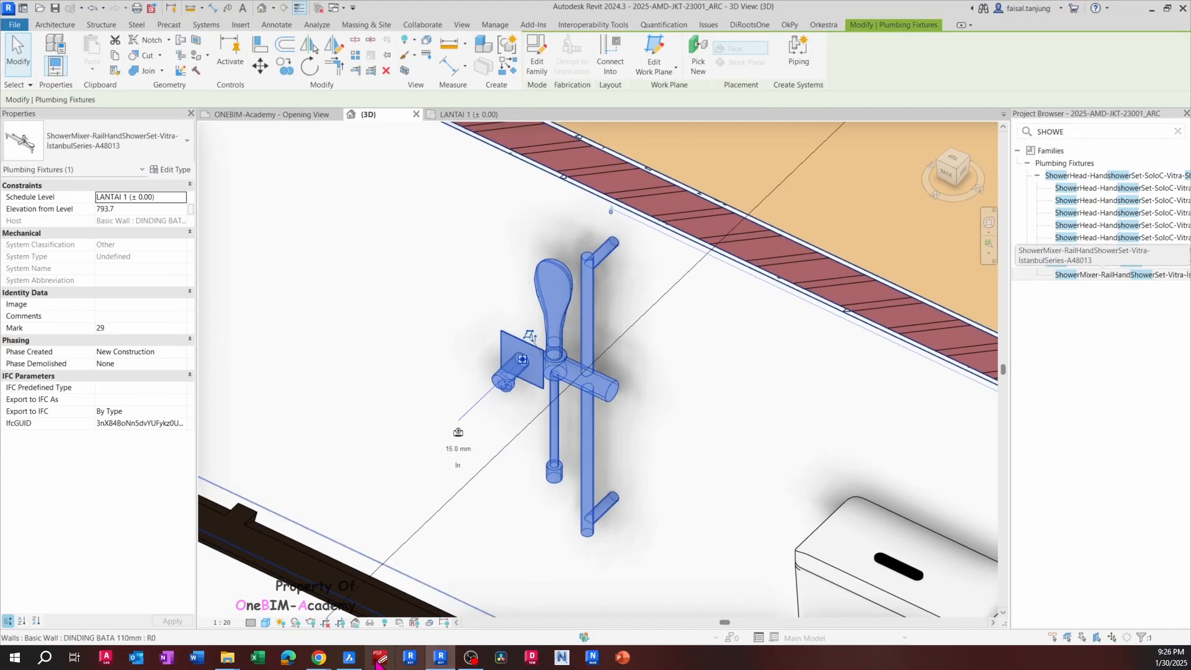
Look through the BIMobject search results for SHOWER Europe Enchanting E707, and return to Revit to view the rail shower set from above
mouse_move(319, 661)
left_click(364, 624)
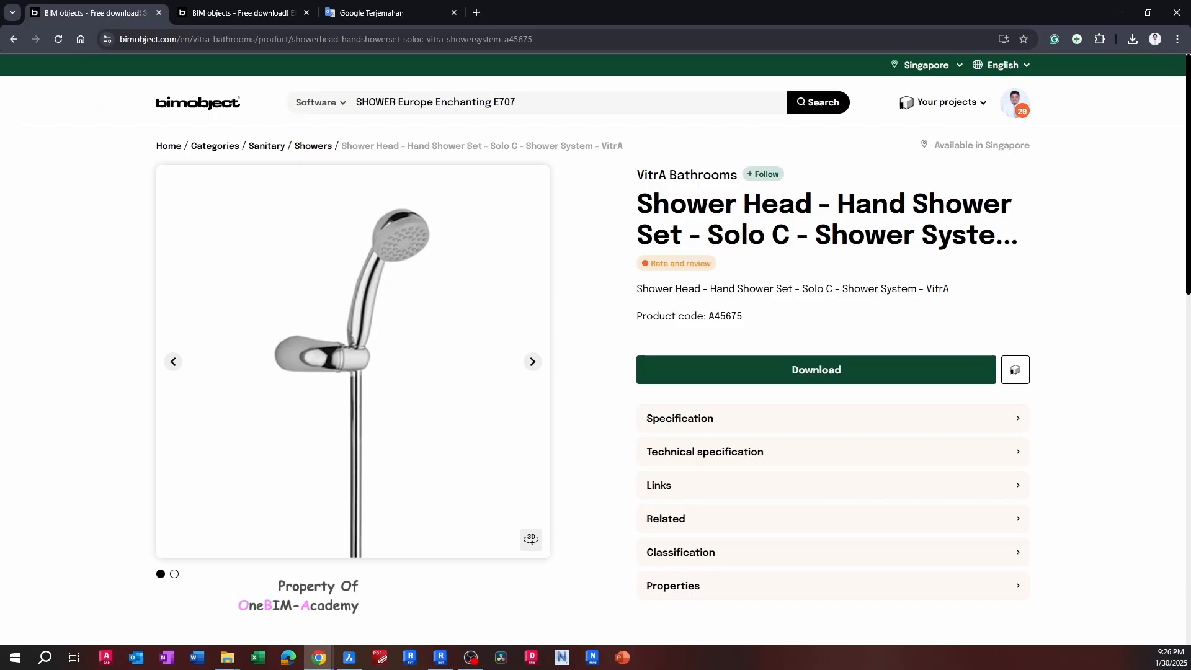
left_click(14, 39)
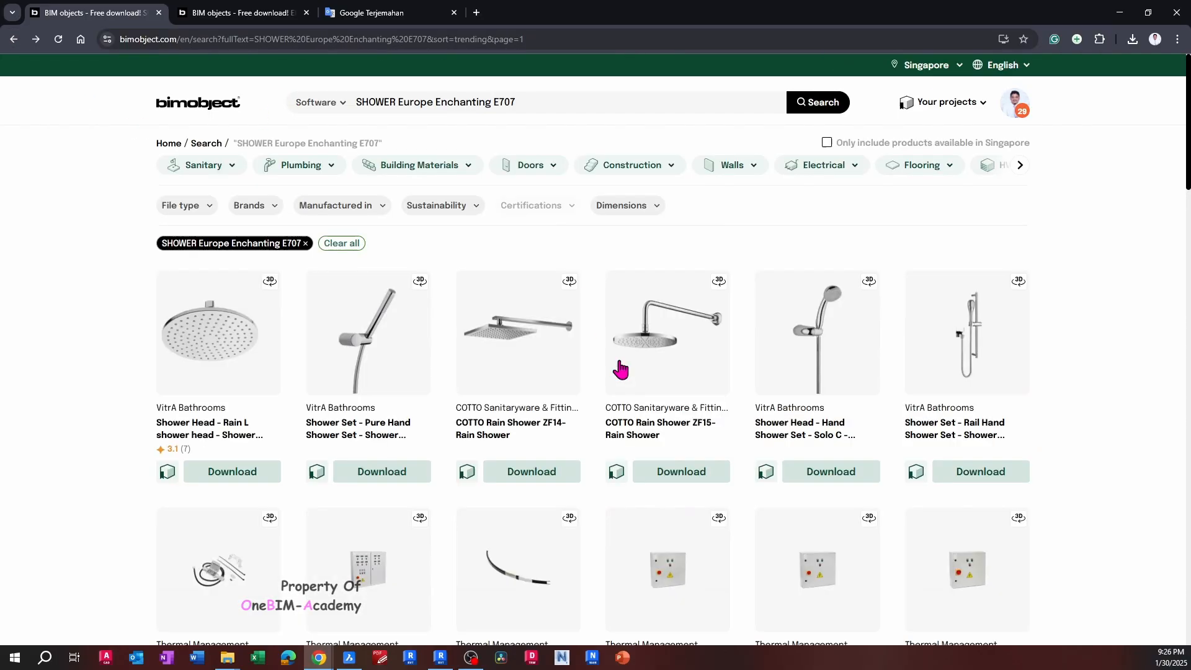
scroll(620, 370, "down", 9)
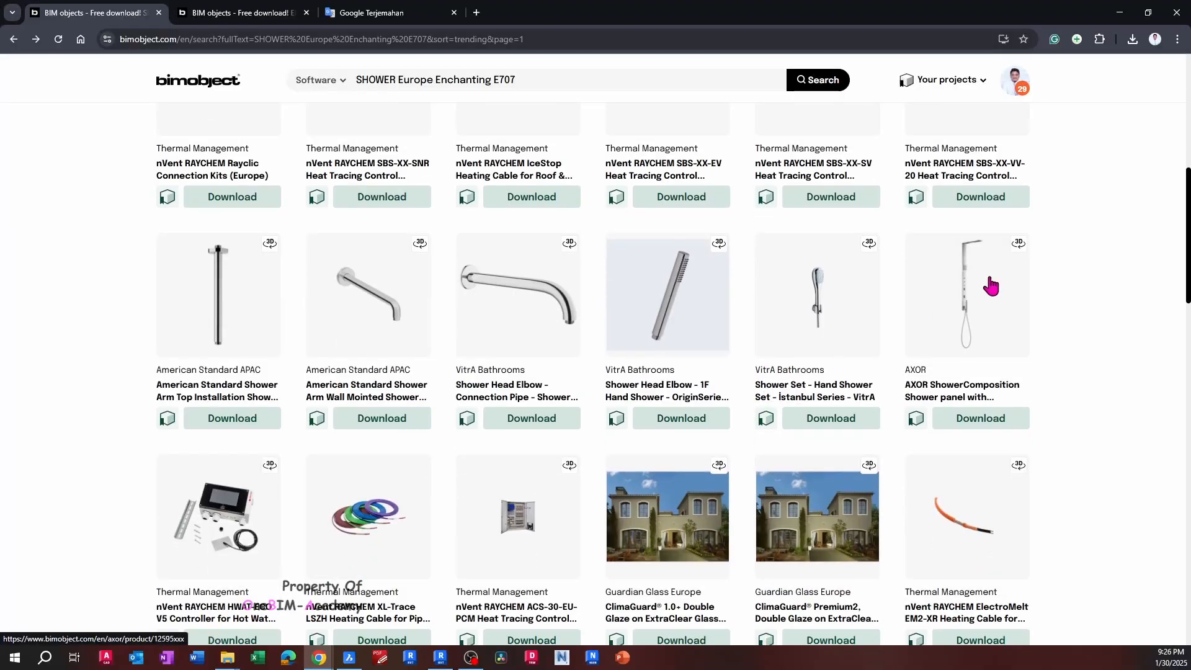
scroll(458, 316, "down", 8)
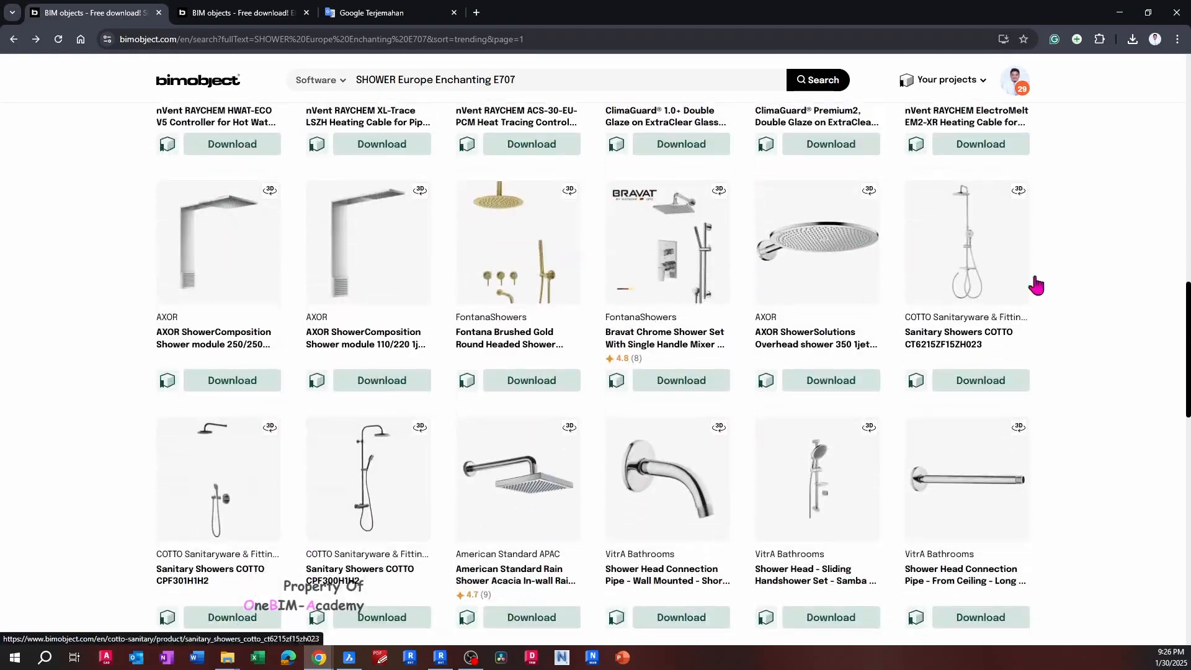
scroll(987, 263, "down", 2)
left_click(1117, 13)
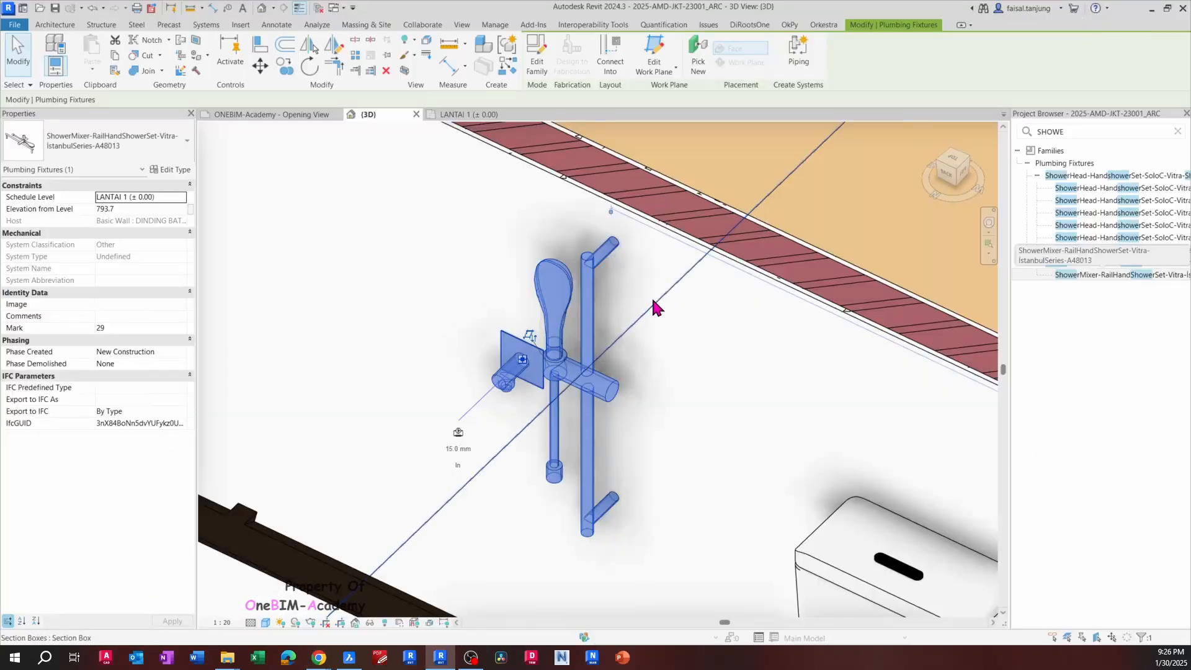
key("Escape")
left_click(599, 345)
middle_click_drag(577, 266, 548, 443, "shift")
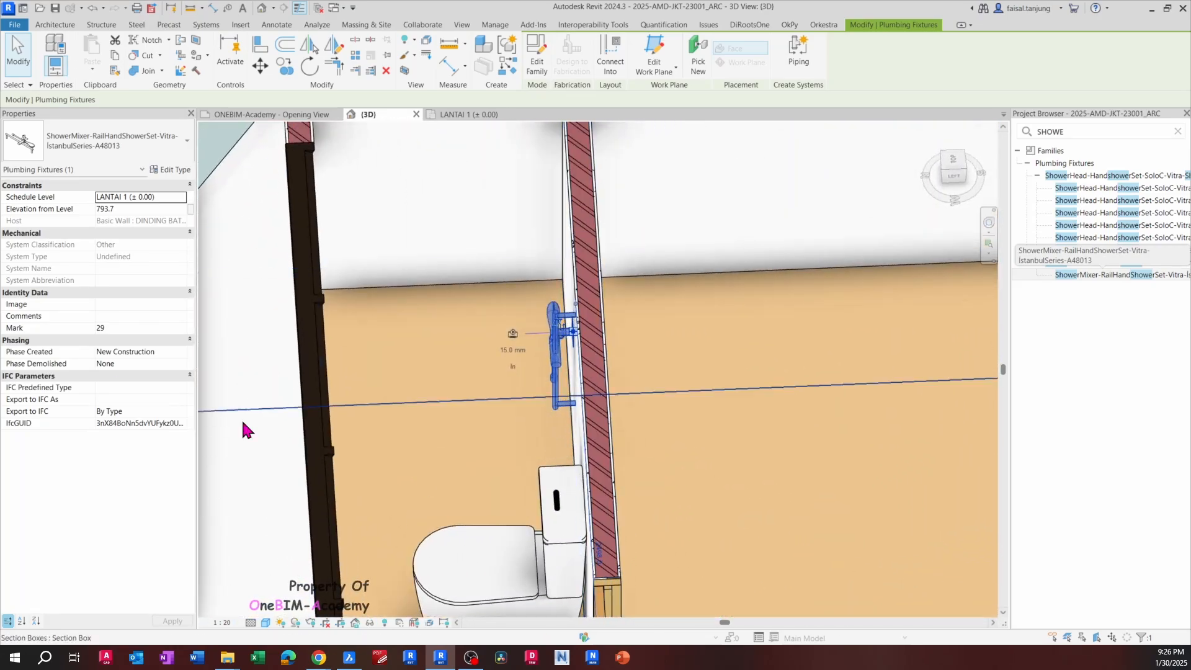
Switch to the BricsCAD floor plan and add a linear dimension from the bathroom's inner wall corner to the hand shower's centre
left_click(351, 661)
scroll(465, 333, "down", 8)
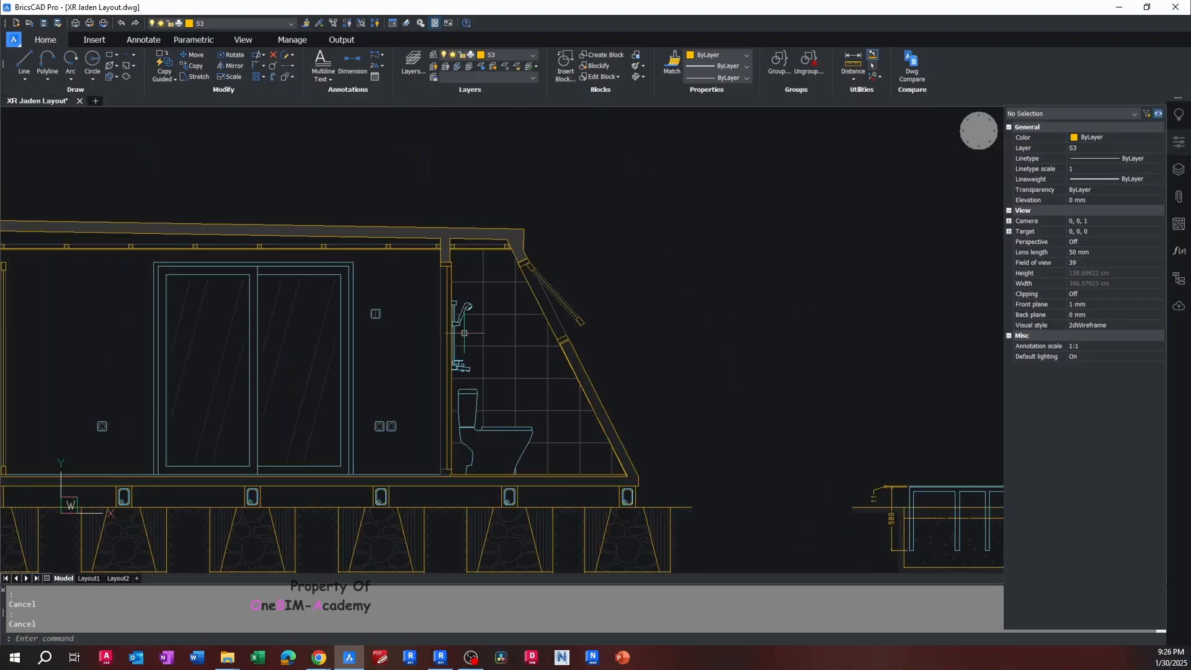
mouse_move(604, 293)
middle_mouse_down()
mouse_move(494, 441)
mouse_move(497, 491)
middle_mouse_up()
middle_click(500, 247)
middle_click(500, 247)
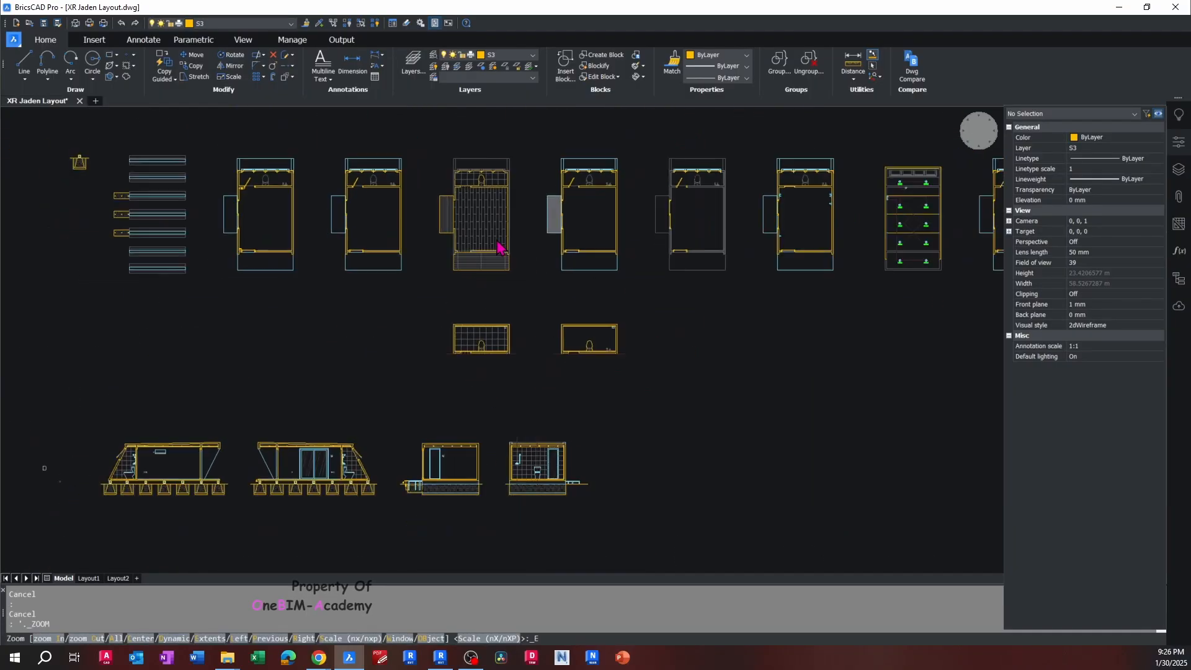
scroll(439, 215, "up", 6)
scroll(443, 216, "up", 10)
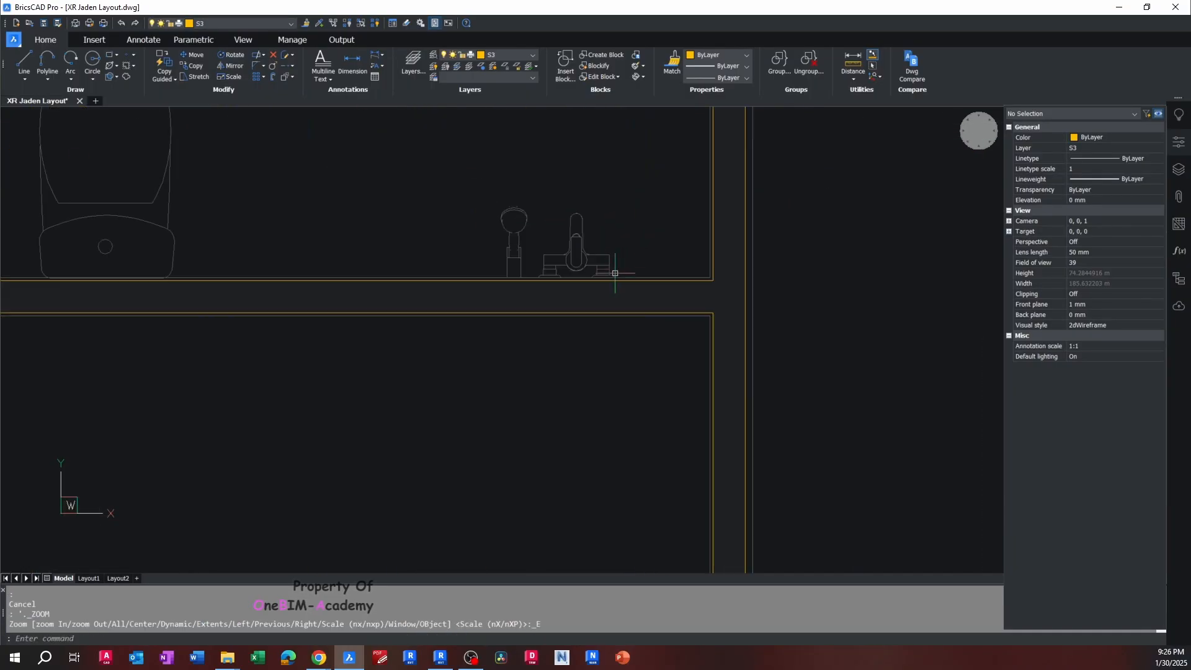
key("Escape")
type("DLI")
key("Return")
scroll(756, 269, "up", 2)
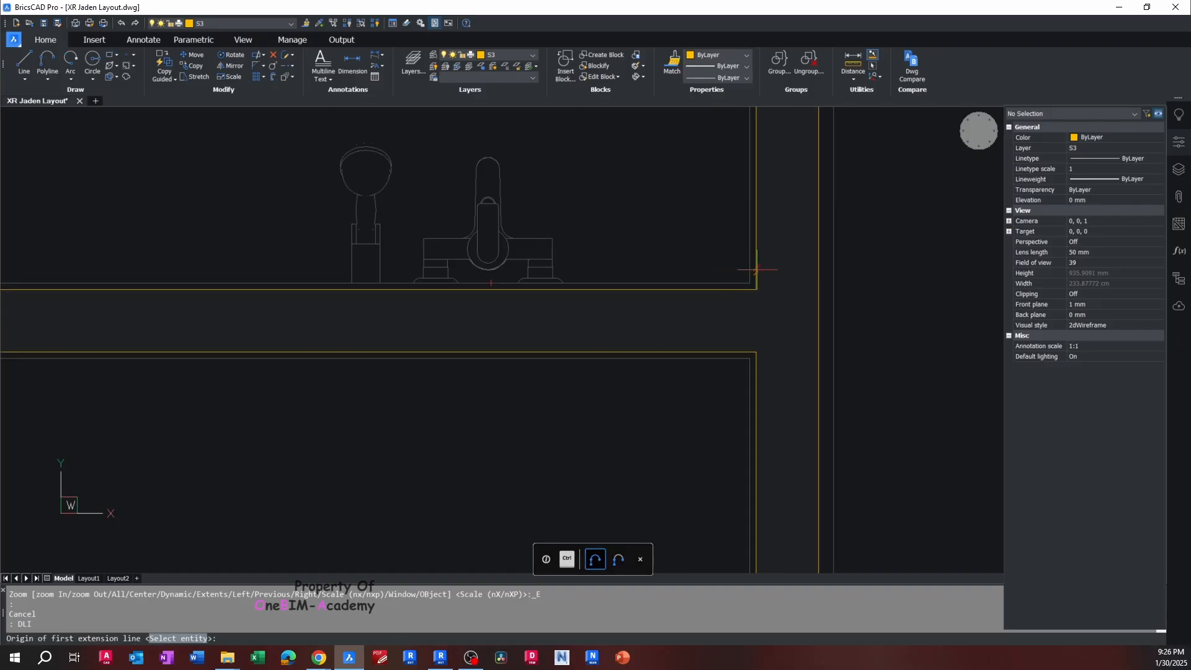
left_click(750, 283)
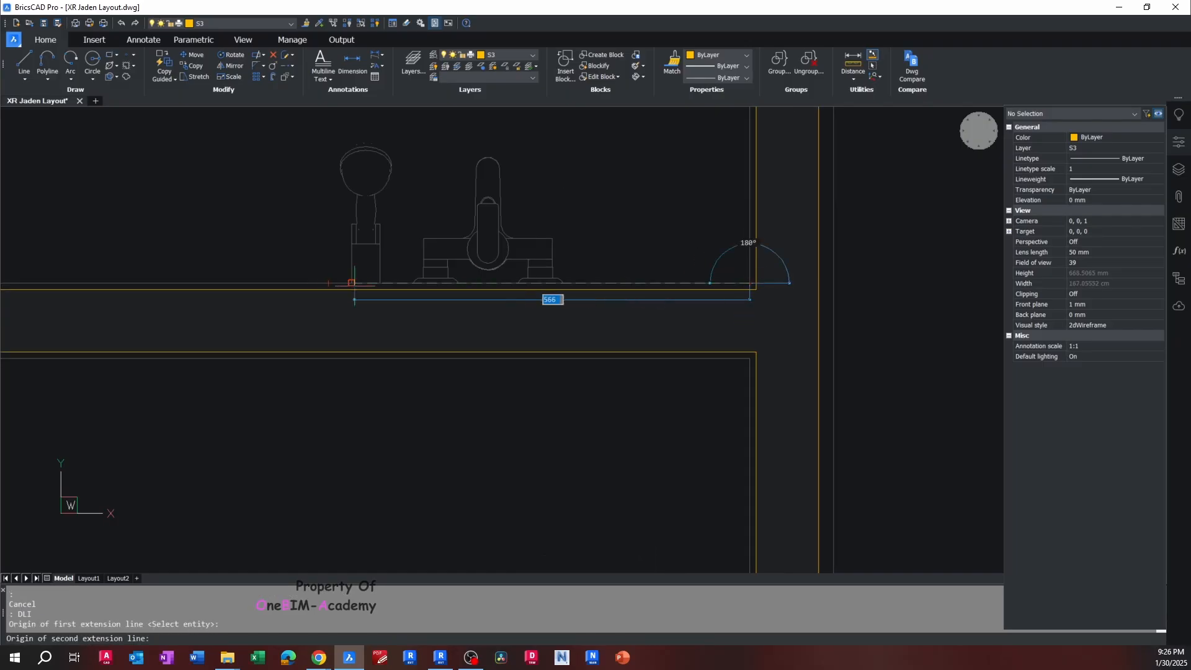
left_click(365, 283)
left_click(370, 430)
Switch back to Revit and open the LANTAI 1 floor plan at the rail shower set
key("alt+Tab")
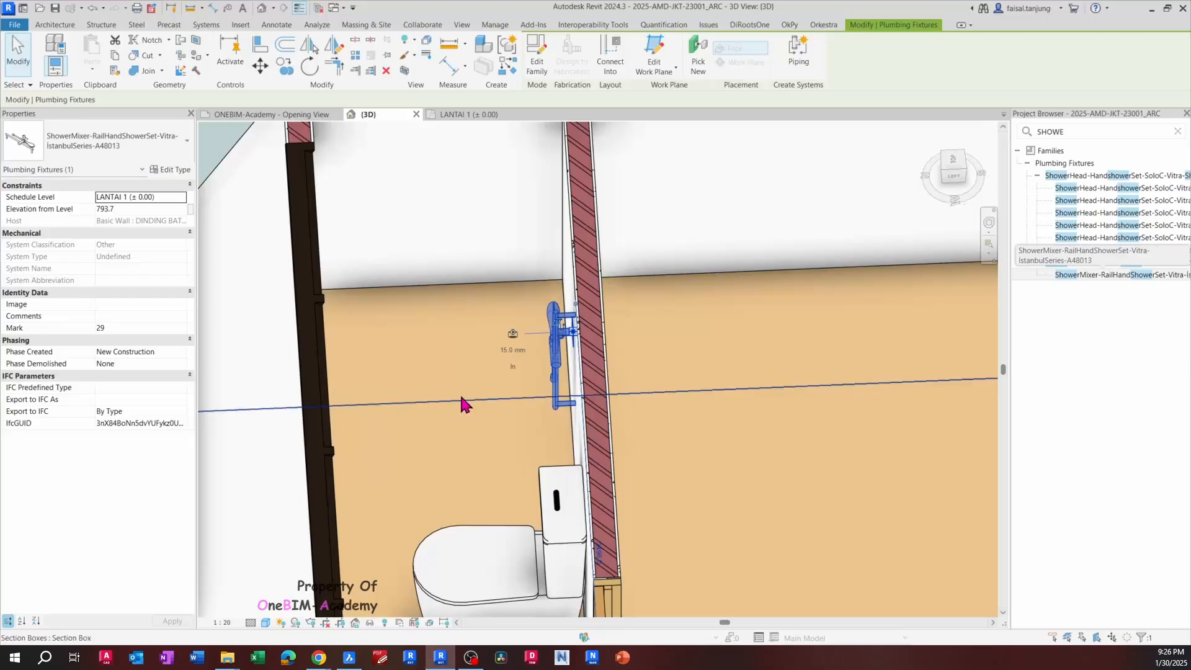
middle_click_drag(537, 331, 478, 134, "shift")
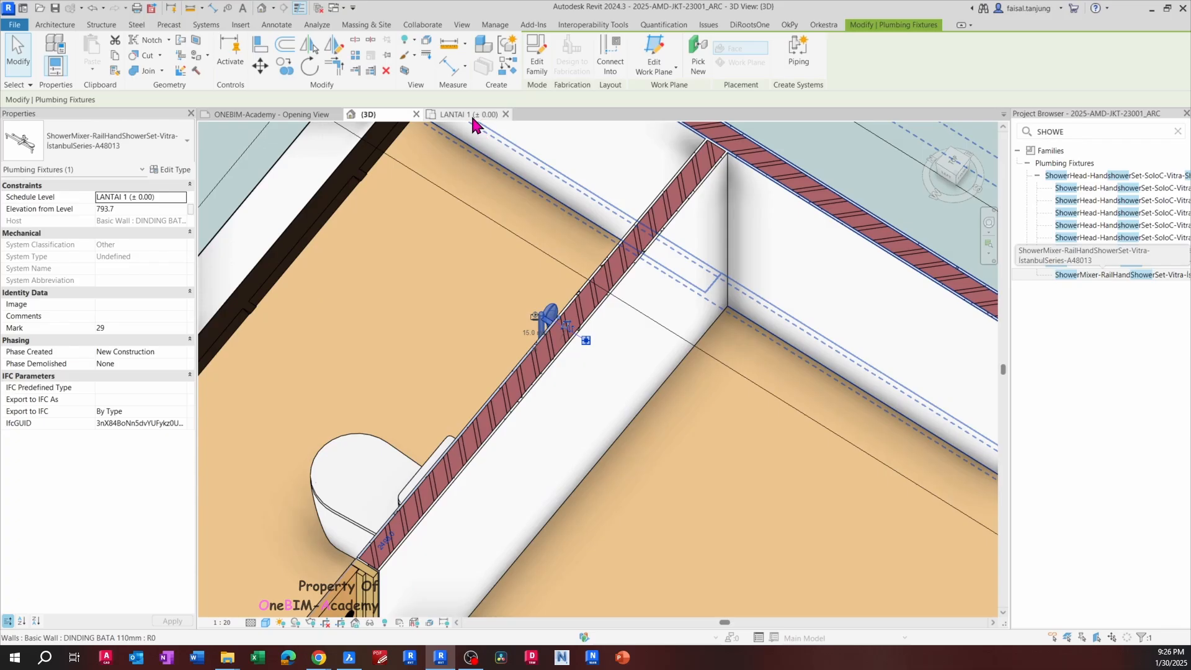
left_click(470, 115)
key("Escape")
scroll(646, 346, "up", 8)
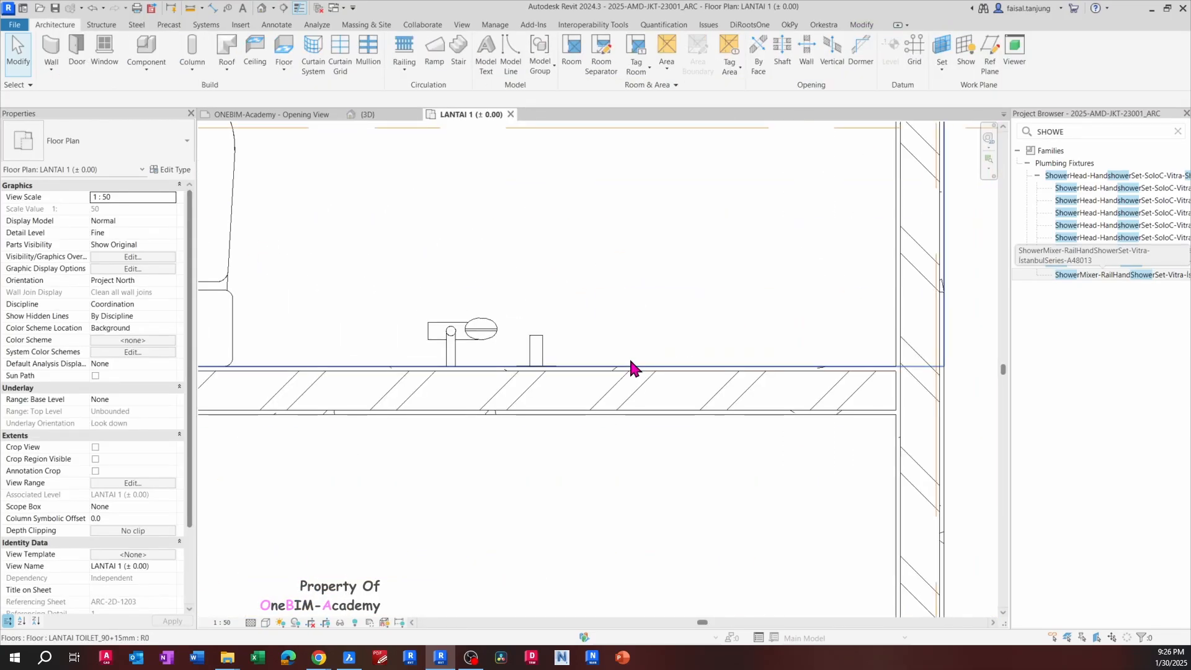
Add an aligned dimension in the floor plan from the bathroom side wall's inner face to the rail shower set's centre
key("d")
key("i")
scroll(900, 360, "up", 4)
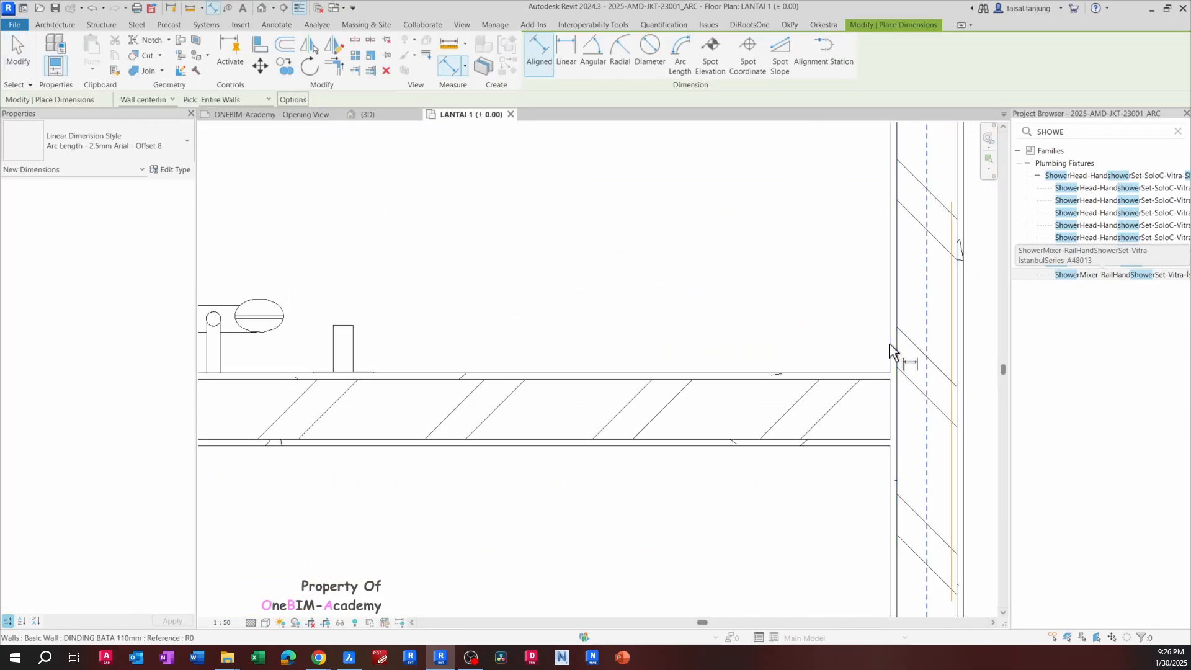
scroll(881, 350, "down", 3)
scroll(617, 346, "up", 2)
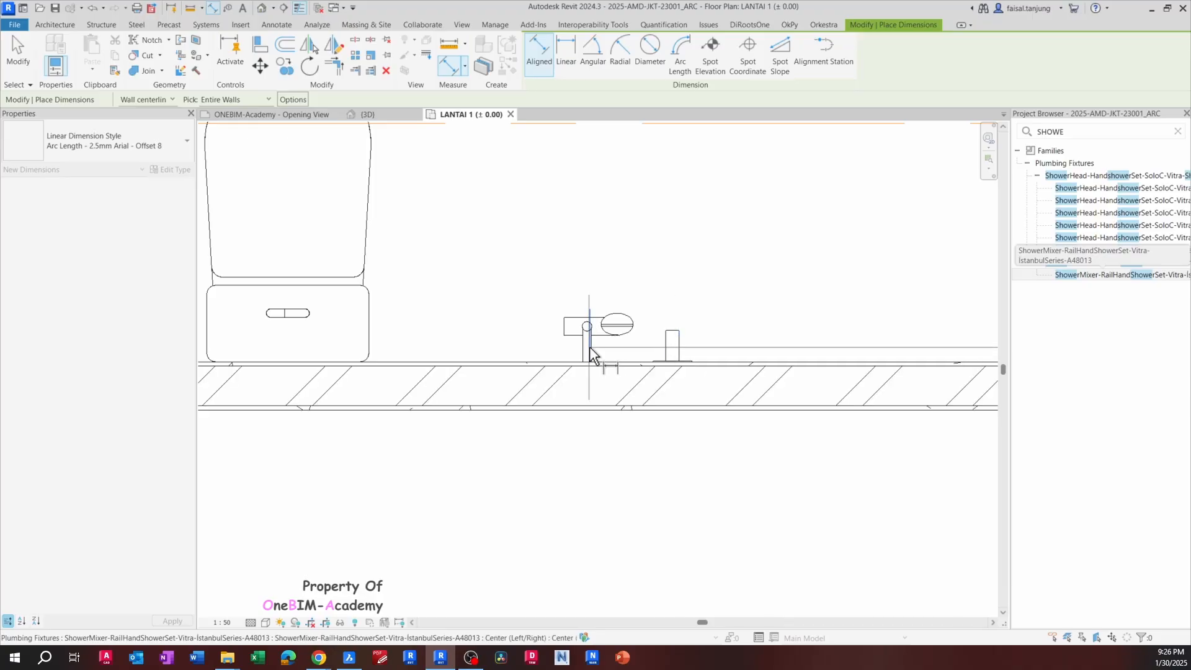
scroll(590, 356, "up", 5)
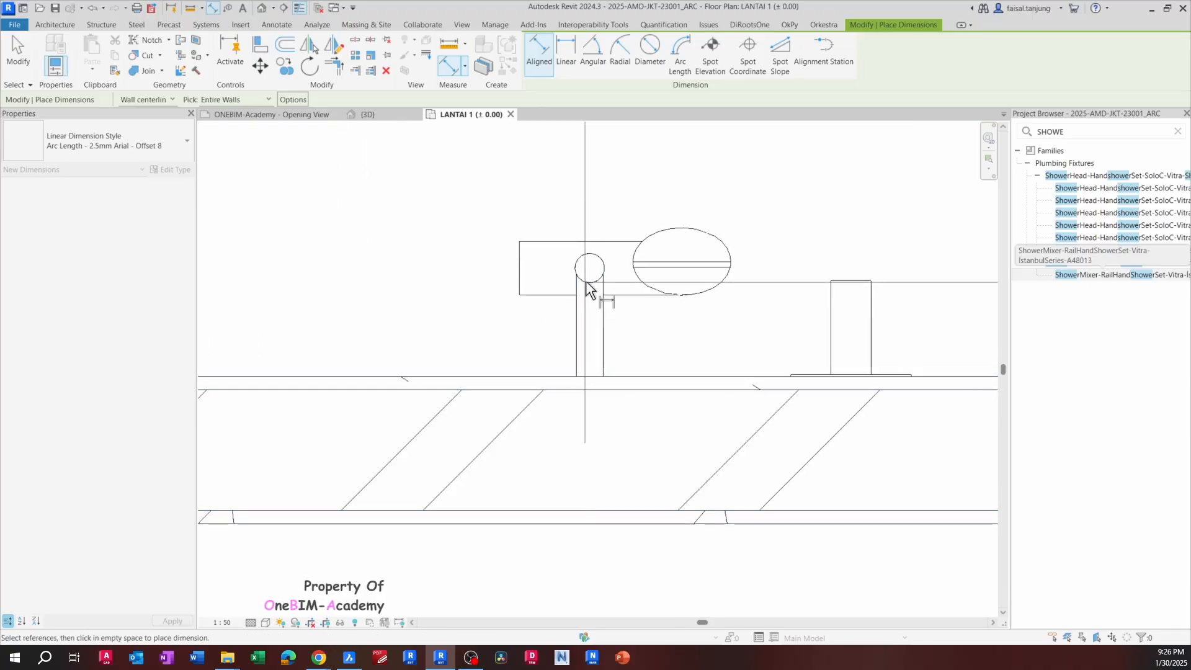
scroll(591, 251, "up", 2)
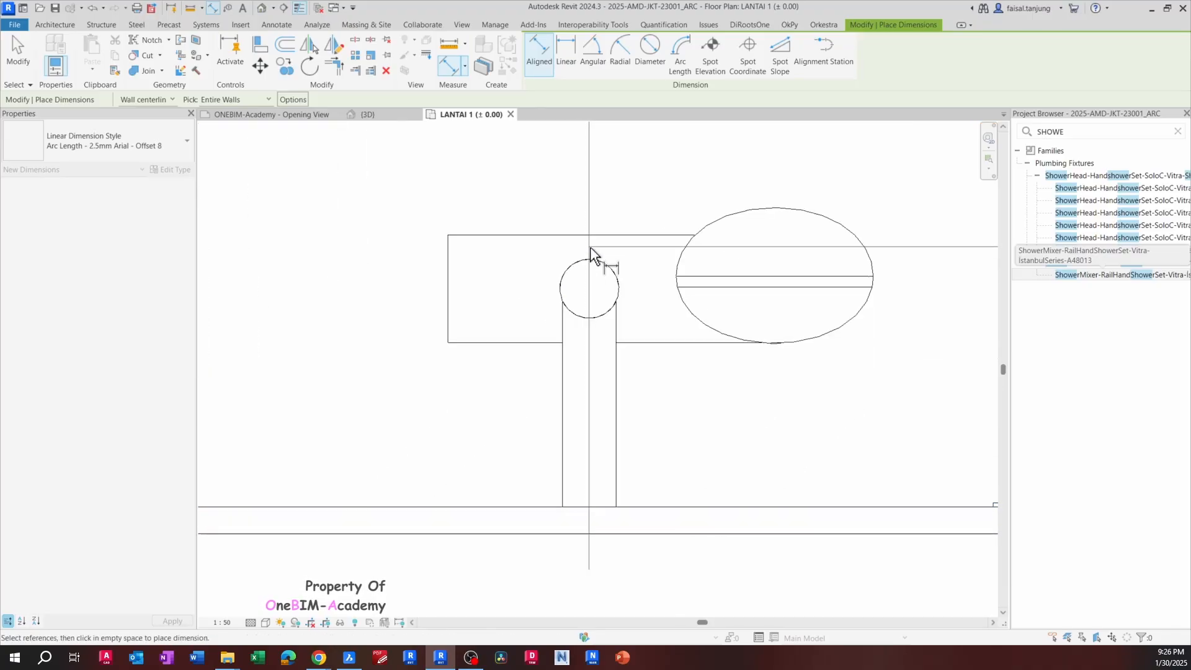
left_click(590, 257)
scroll(593, 264, "down", 5)
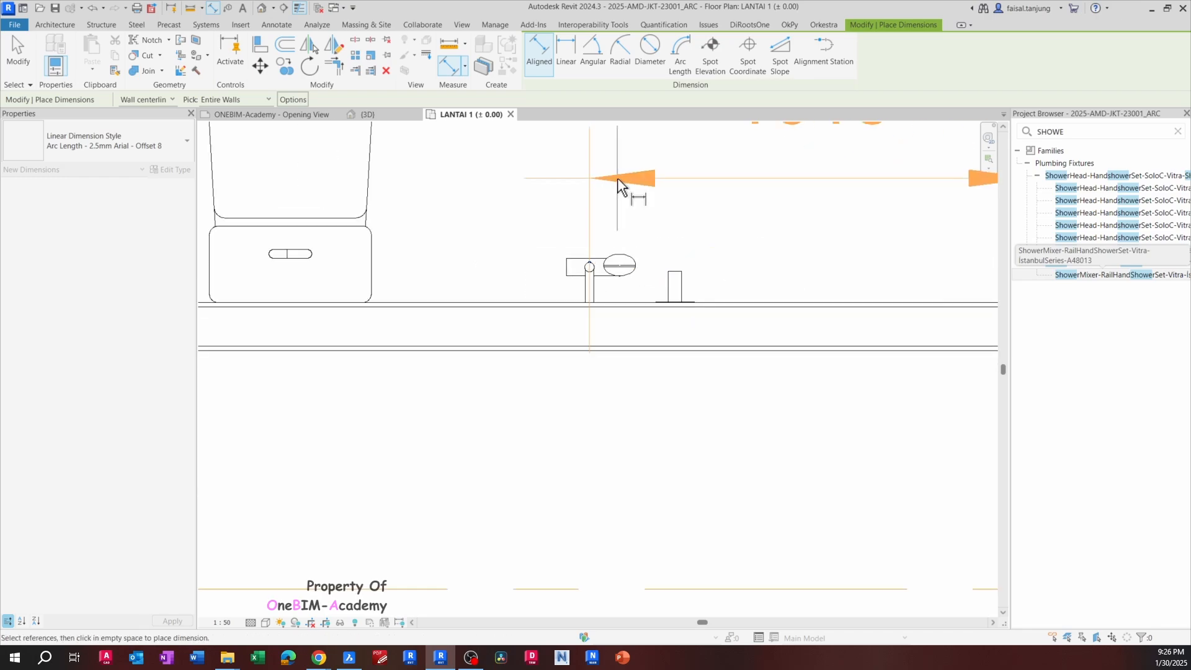
left_click(617, 177)
middle_click_drag(710, 237, 618, 344)
key("Escape")
key("Escape")
Set the rail shower set's distance from the inner wall face to 550 mm and remove the dimension
left_click(542, 378)
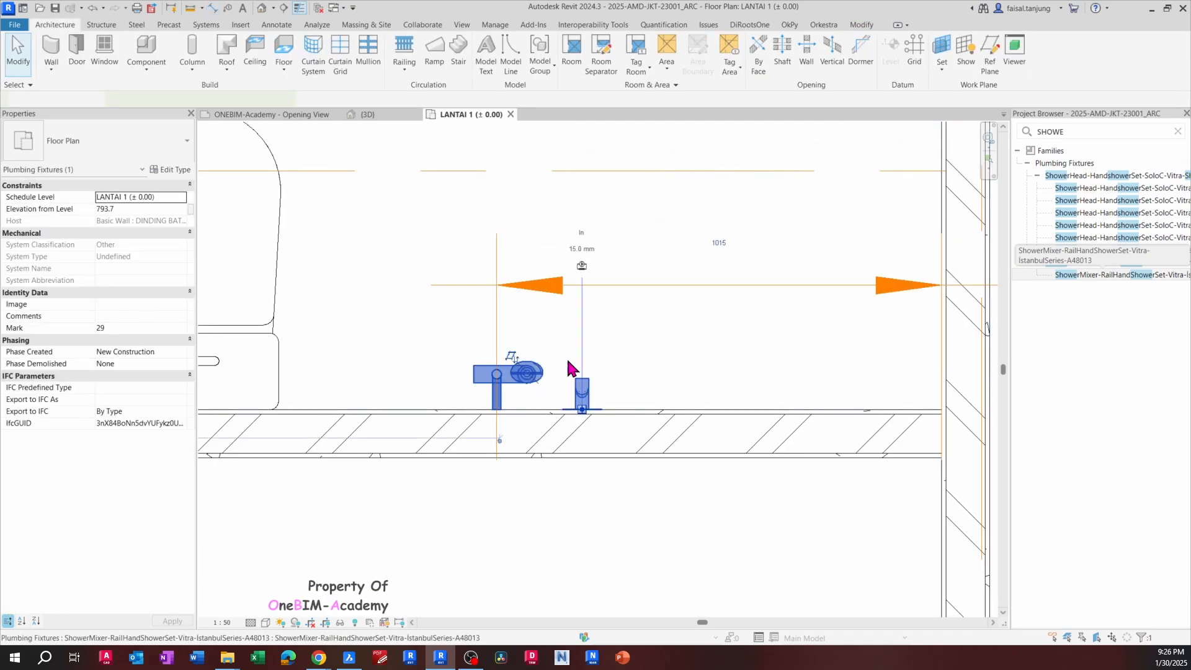
left_click(715, 244)
type("550")
key("Return")
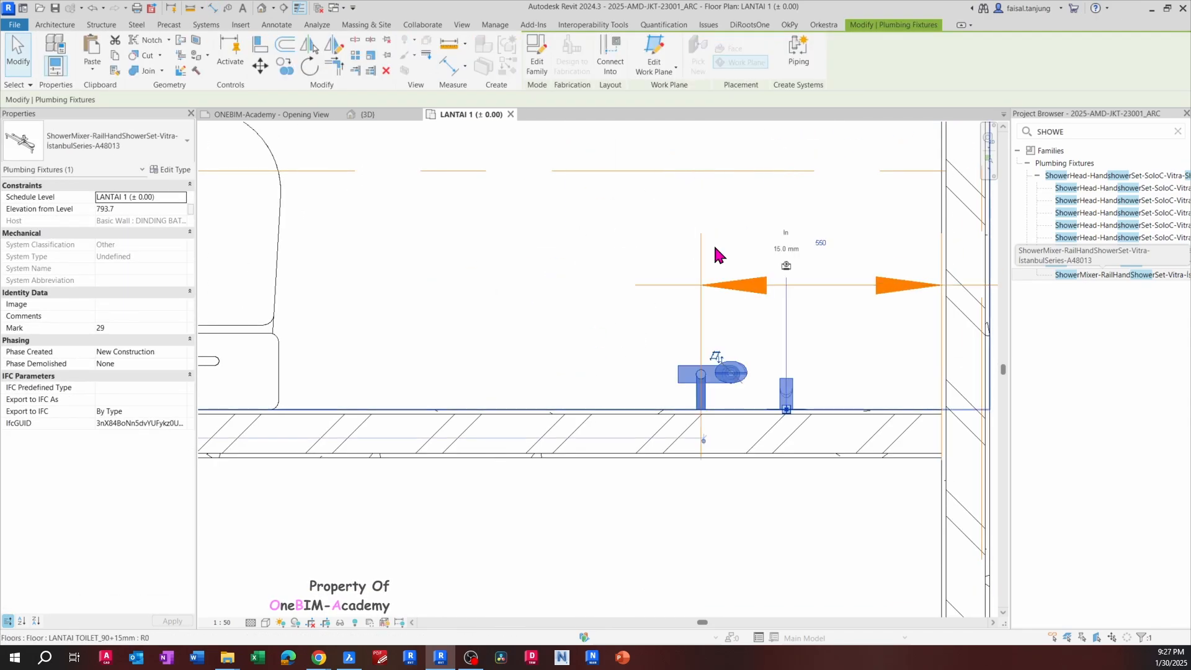
left_click(715, 249)
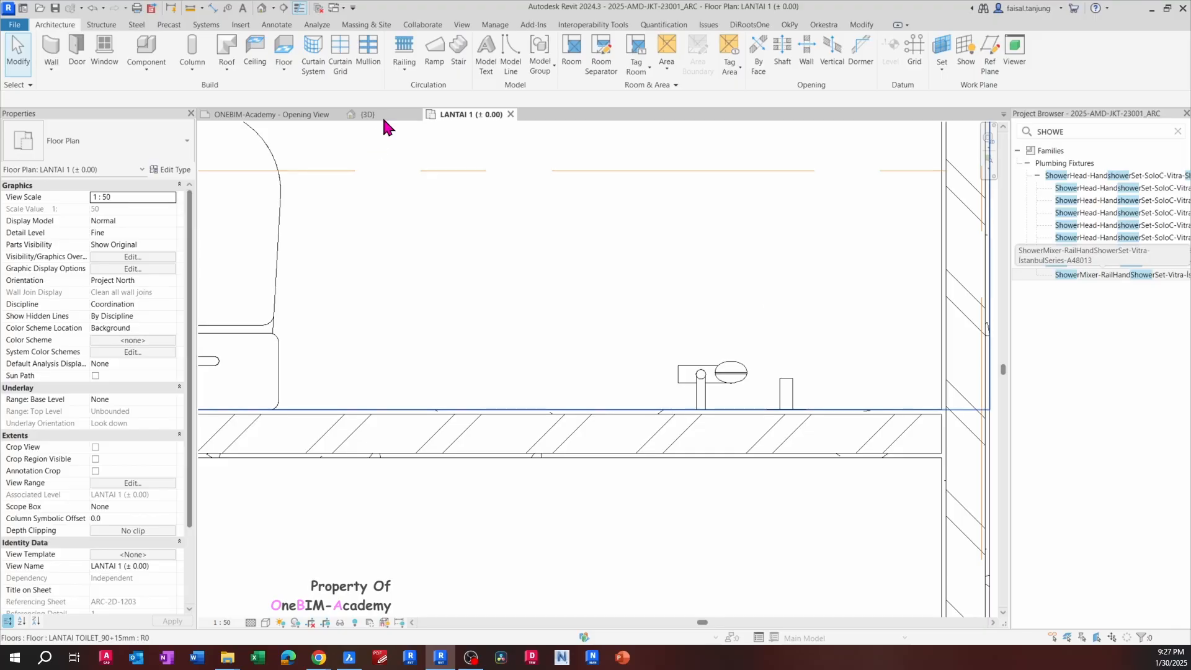
Close the ONEBIM-Academy opening view, look over the house in the 3D view, and return to the LANTAI 1 floor plan
left_click(337, 115)
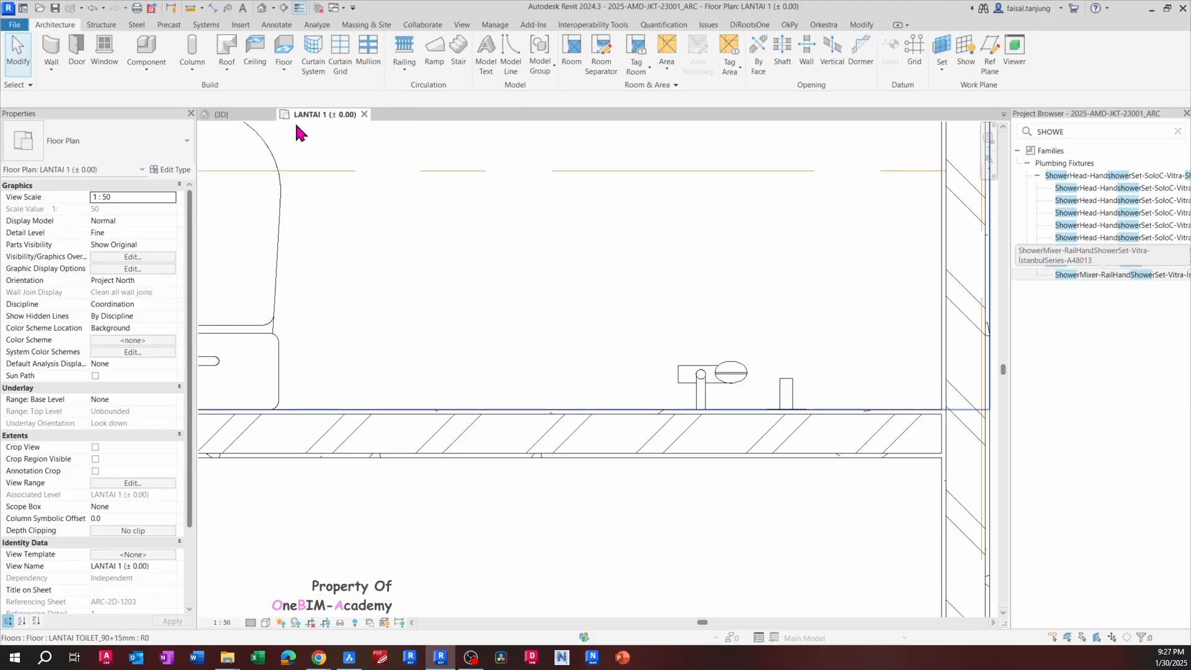
left_click(251, 113)
middle_click_drag(689, 273, 541, 356, "shift")
scroll(524, 282, "down", 4)
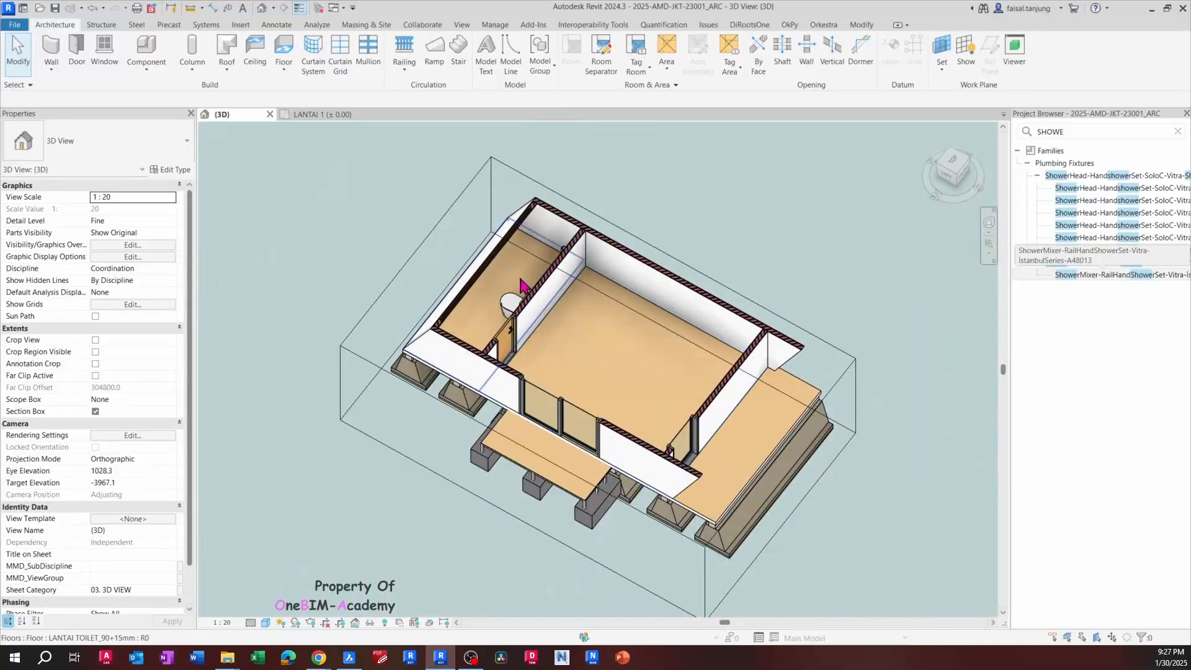
scroll(523, 280, "up", 3)
left_click(523, 279)
middle_click_drag(523, 279, 383, 124, "shift")
key("Escape")
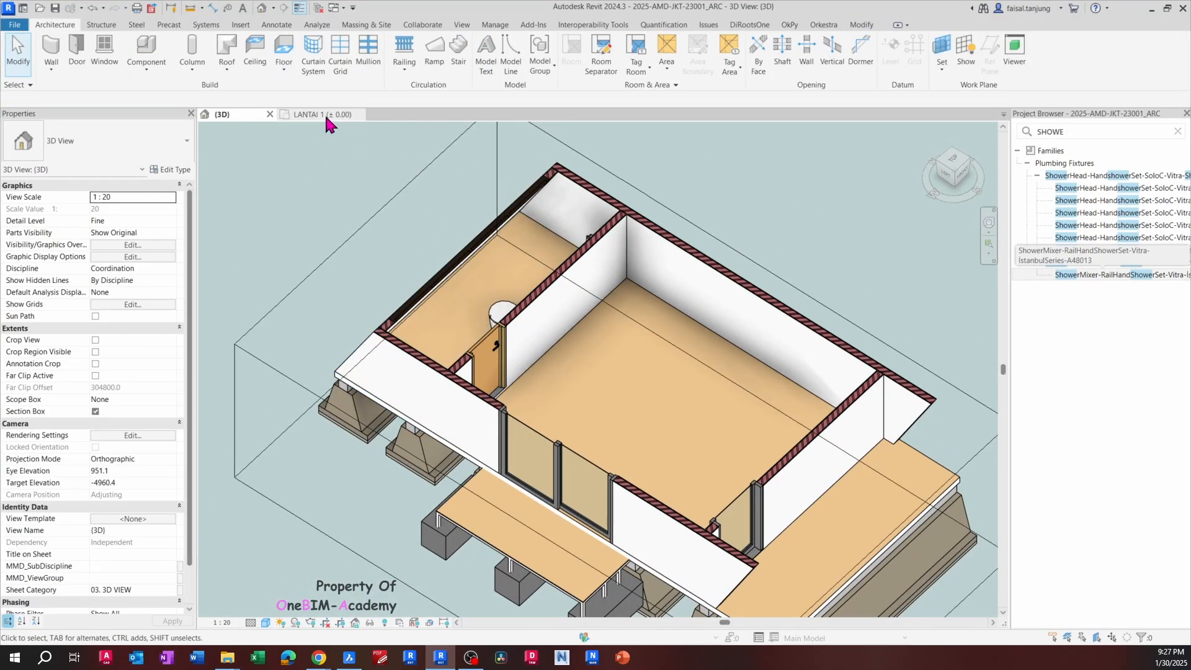
left_click(325, 114)
scroll(629, 273, "down", 3)
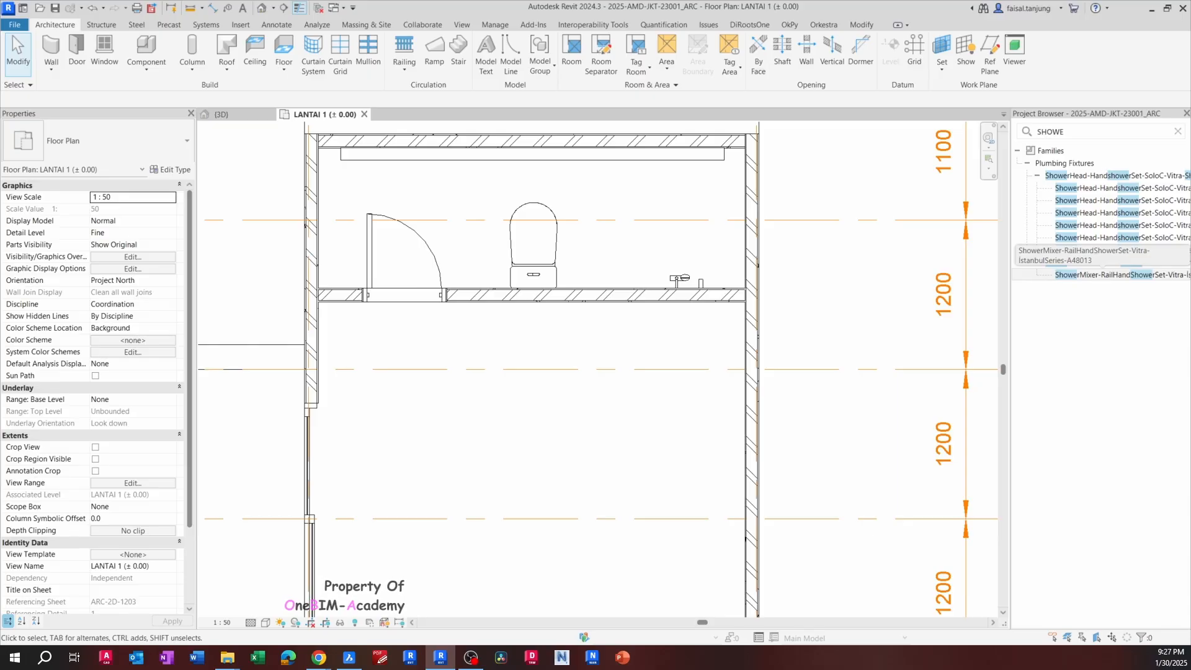
Open the Electrical_Installations_Solar-Project_Electrical-Components project and activate the viewport of switches and sockets on its contents sheet
left_click(18, 26)
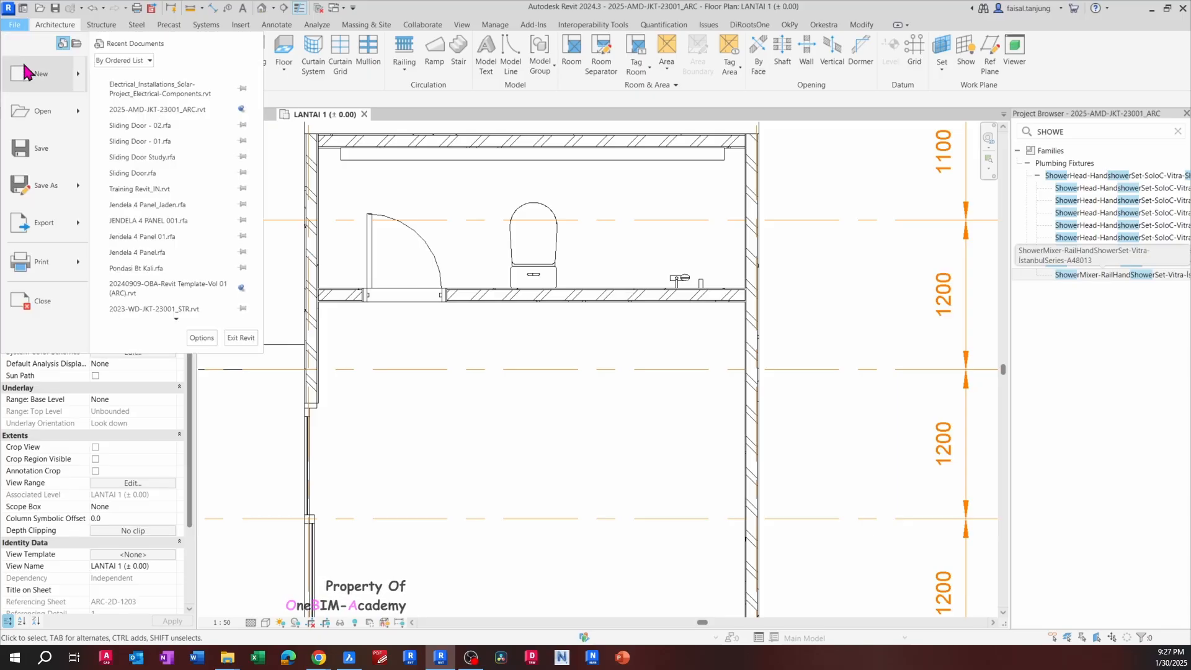
mouse_move(50, 112)
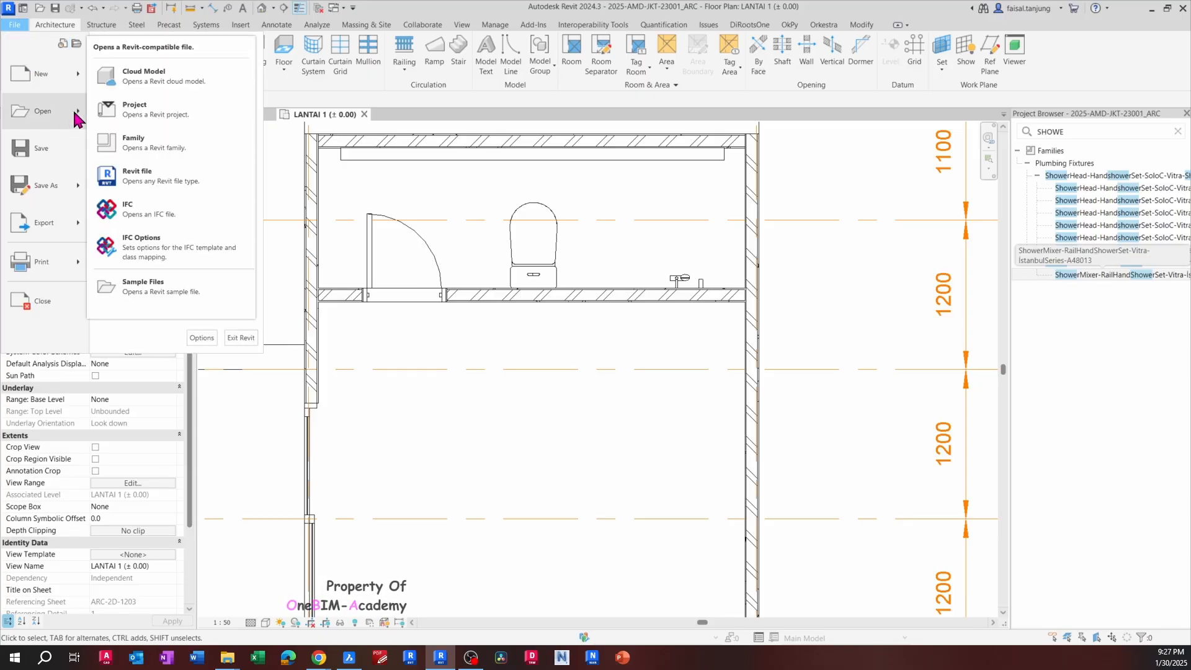
left_click(138, 111)
left_click(225, 181)
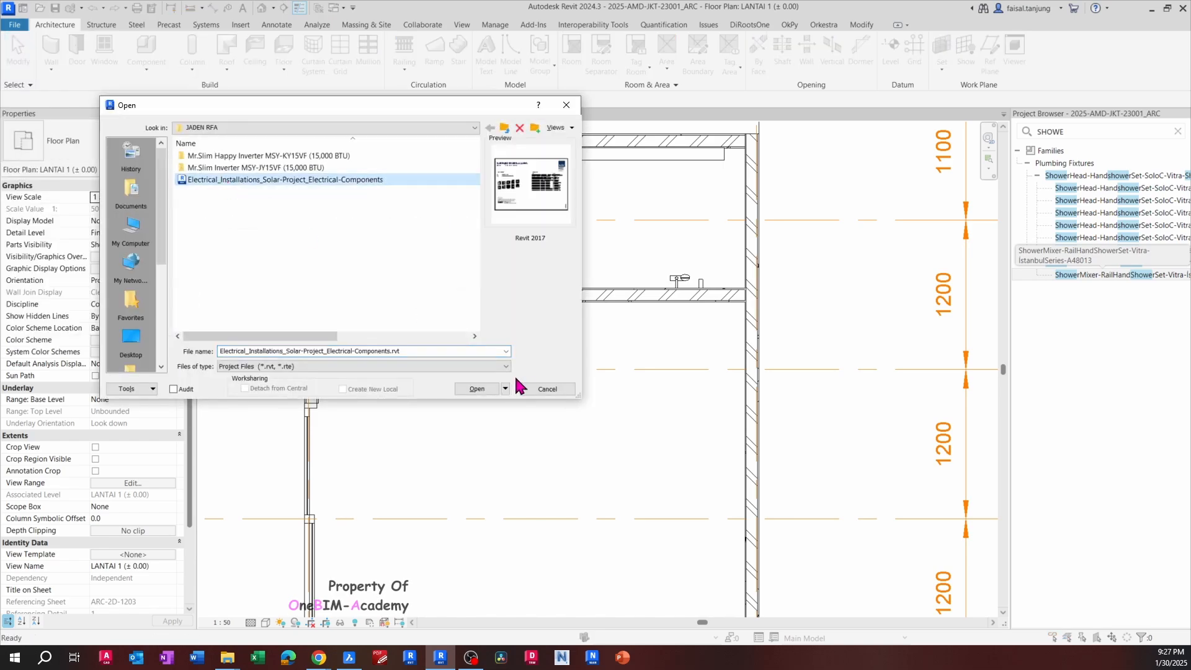
left_click(477, 389)
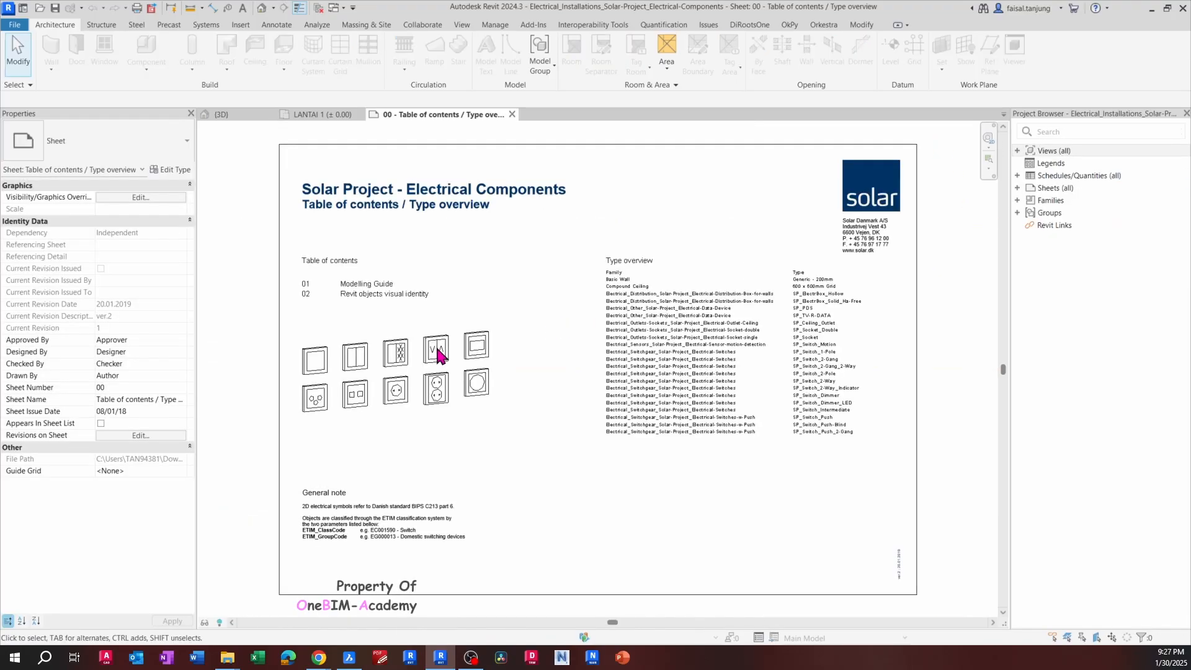
scroll(437, 355, "up", 6)
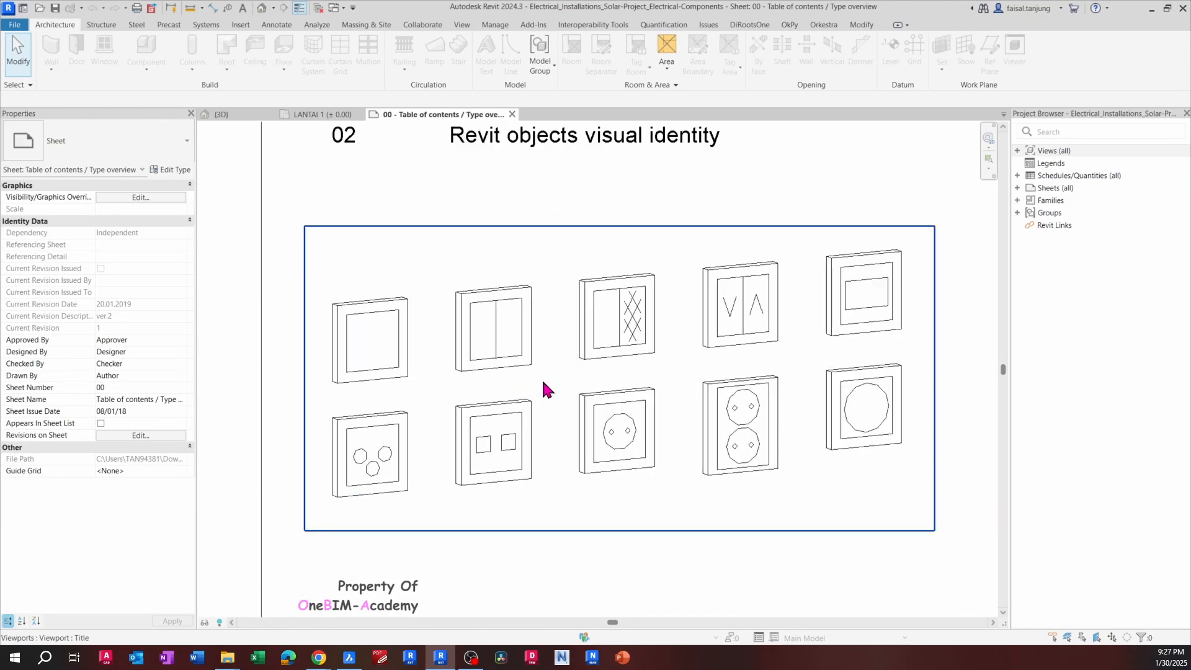
double_click(541, 378)
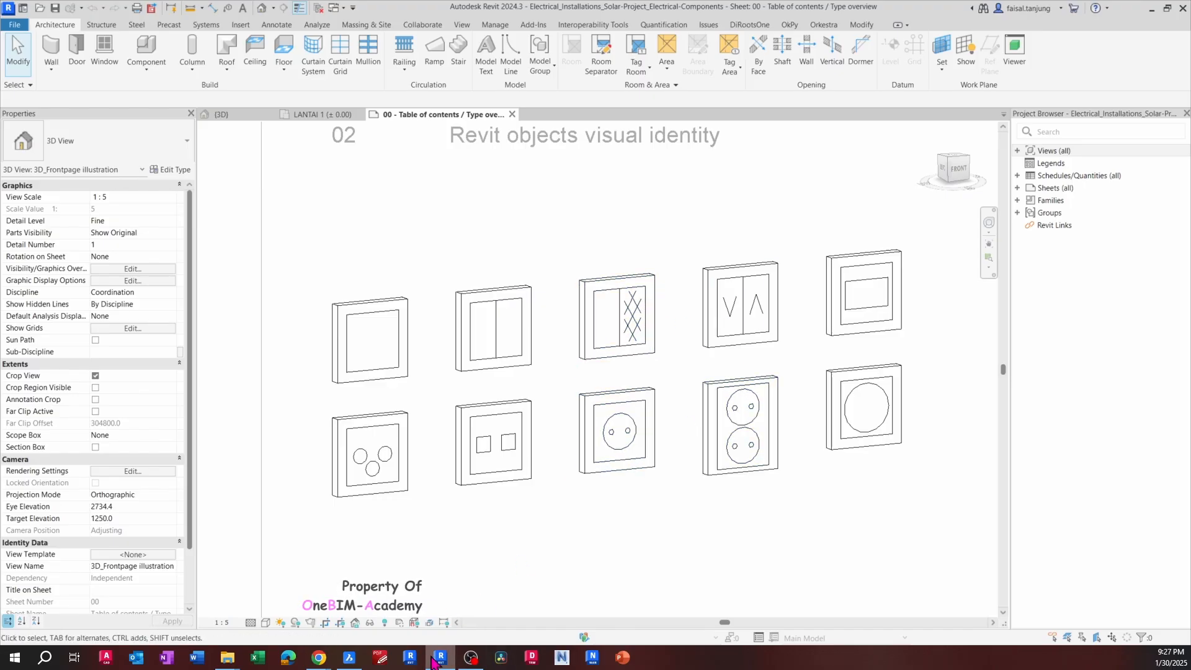
Switch to BricsCAD and examine the switch and sockets beside the sliding door in the house section
left_click(350, 658)
scroll(411, 292, "down", 5)
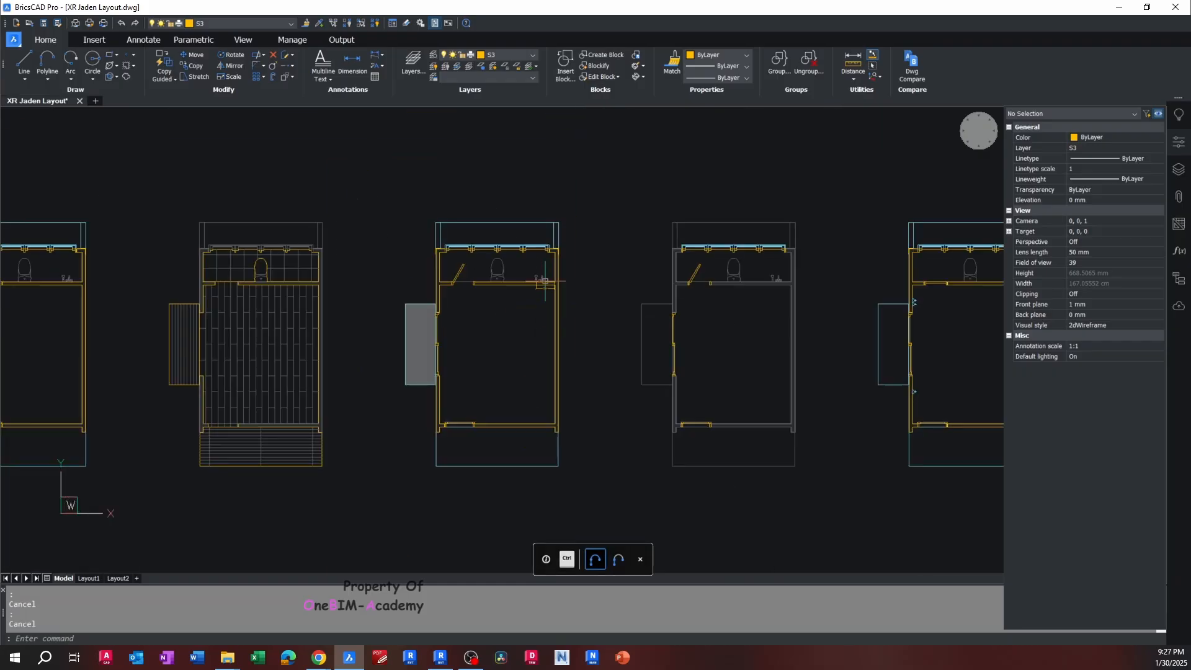
scroll(411, 292, "up", 1)
middle_click_drag(495, 433, 553, 304)
scroll(388, 404, "up", 3)
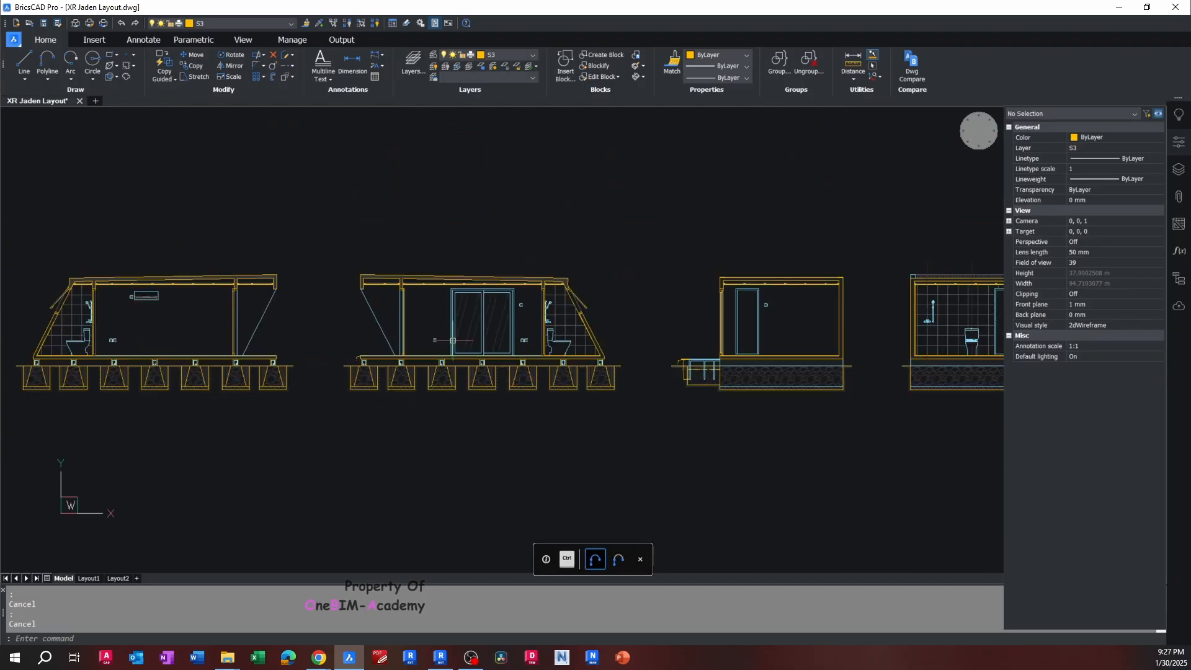
scroll(467, 351, "up", 4)
scroll(662, 359, "up", 3)
middle_click_drag(646, 351, 645, 486)
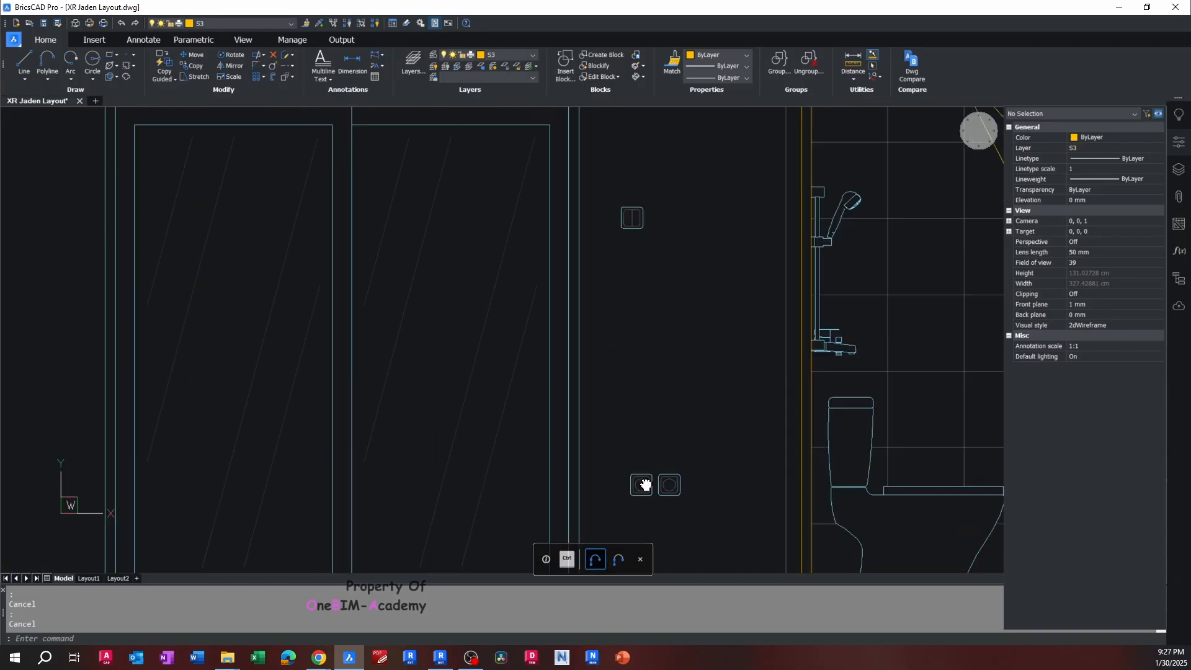
Return to Revit and select the two-gang switch and single round socket, comparing them with the devices in the BricsCAD section
key("alt+Tab")
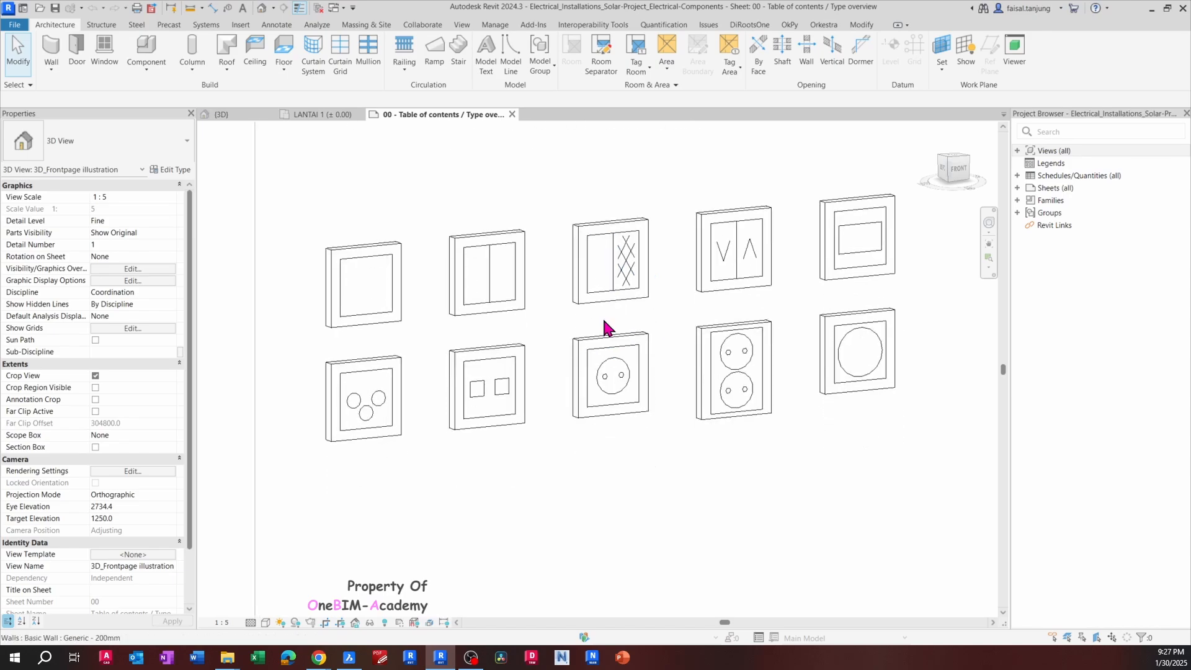
left_click(531, 297)
key("alt+Tab")
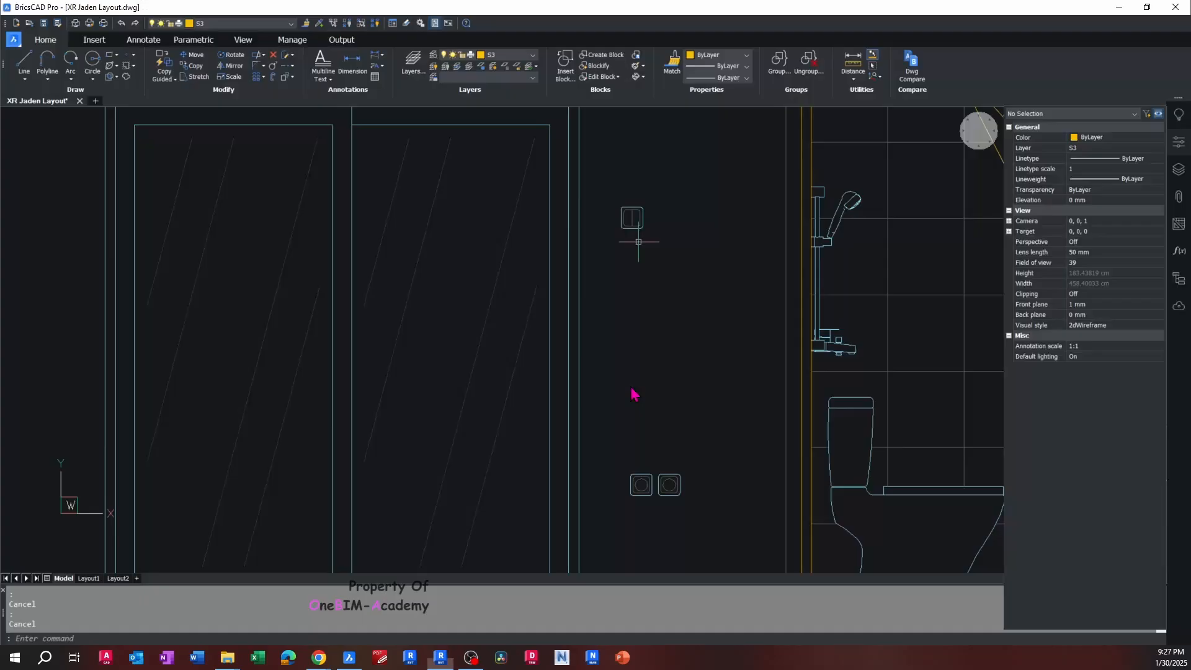
key("alt+Tab")
scroll(585, 341, "down", 2)
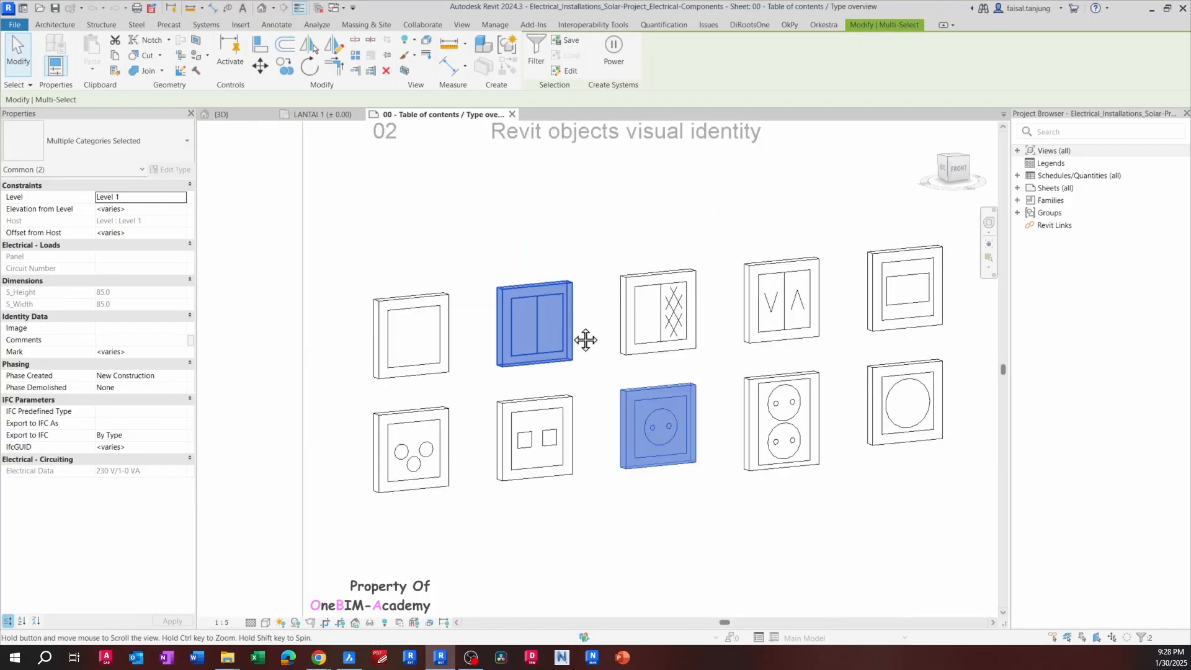
Open the two-gang switch's family for editing and load it into the 2025-AMD-JKT-23001_ARC project
left_click(566, 318)
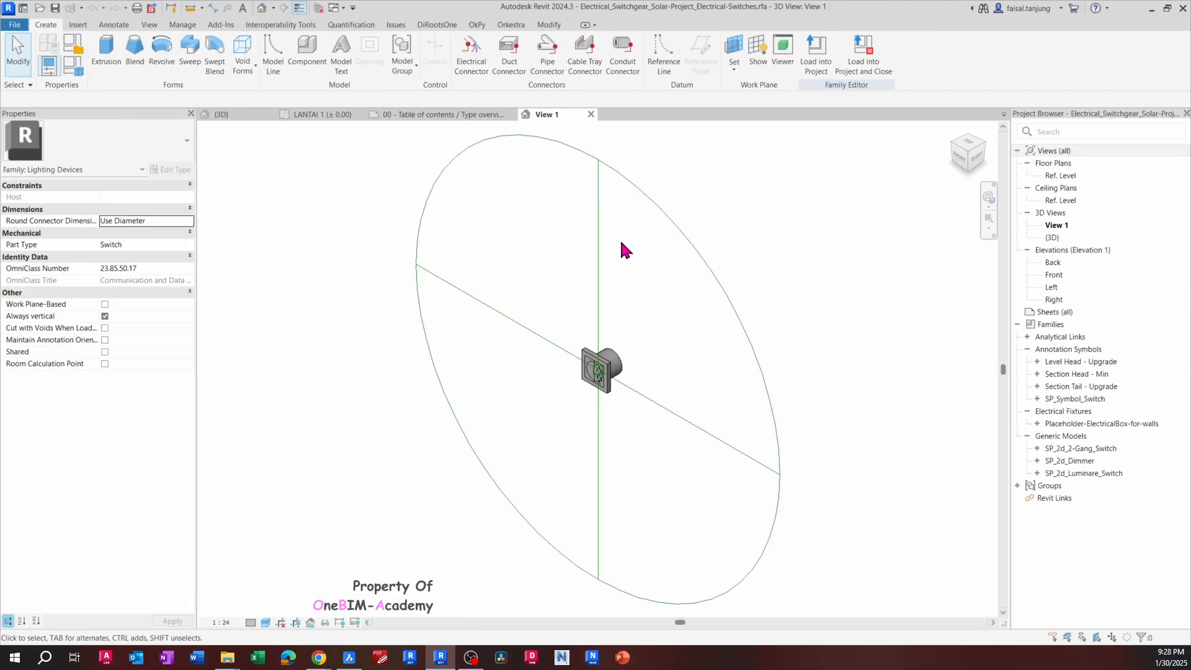
left_click(817, 62)
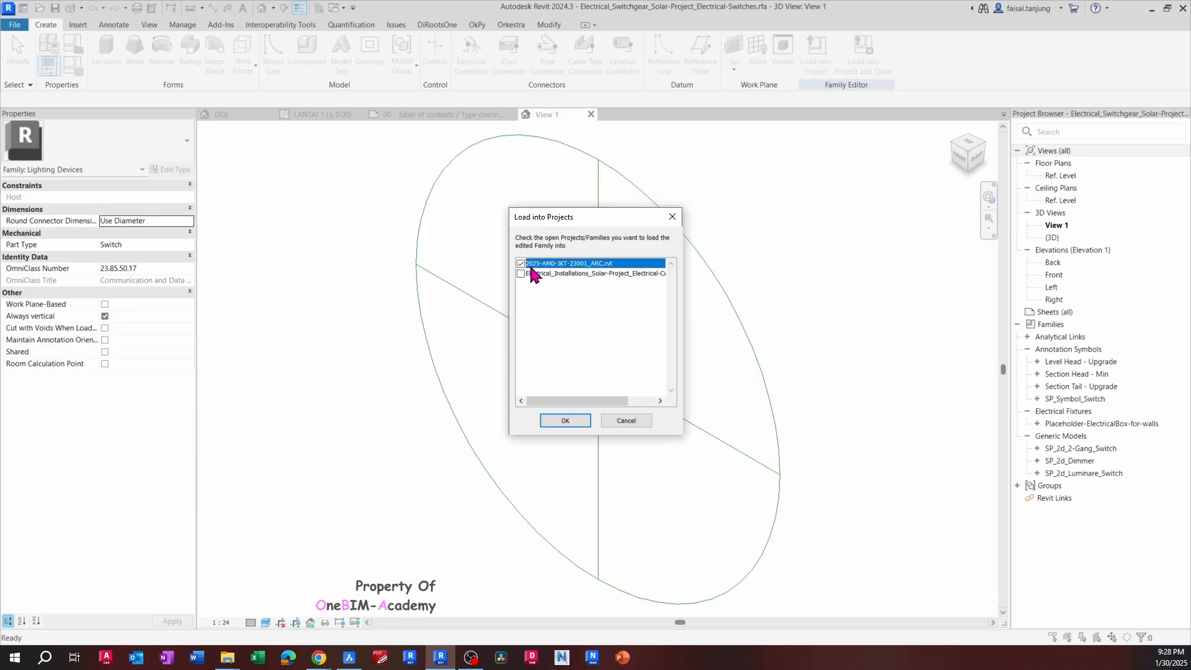
left_click(565, 421)
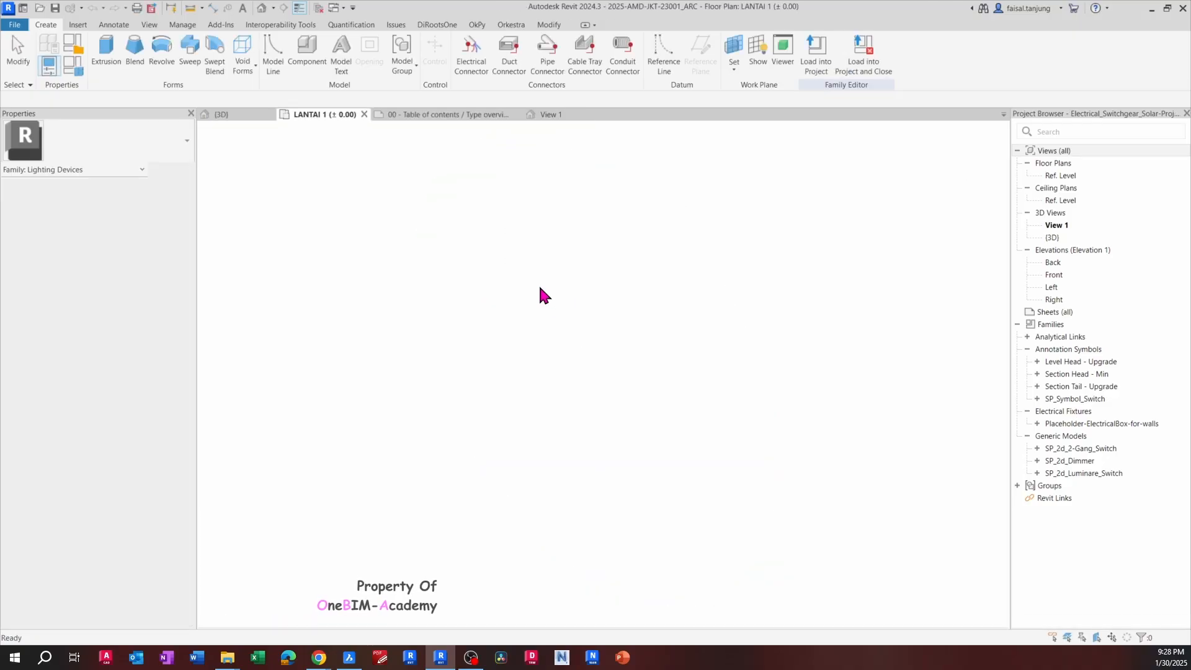
Look over the LANTAI 1 floor plan, the house's 3D view and the switch family's view, ending in the 3D view
scroll(548, 287, "down", 2)
middle_click_drag(541, 342, 514, 307)
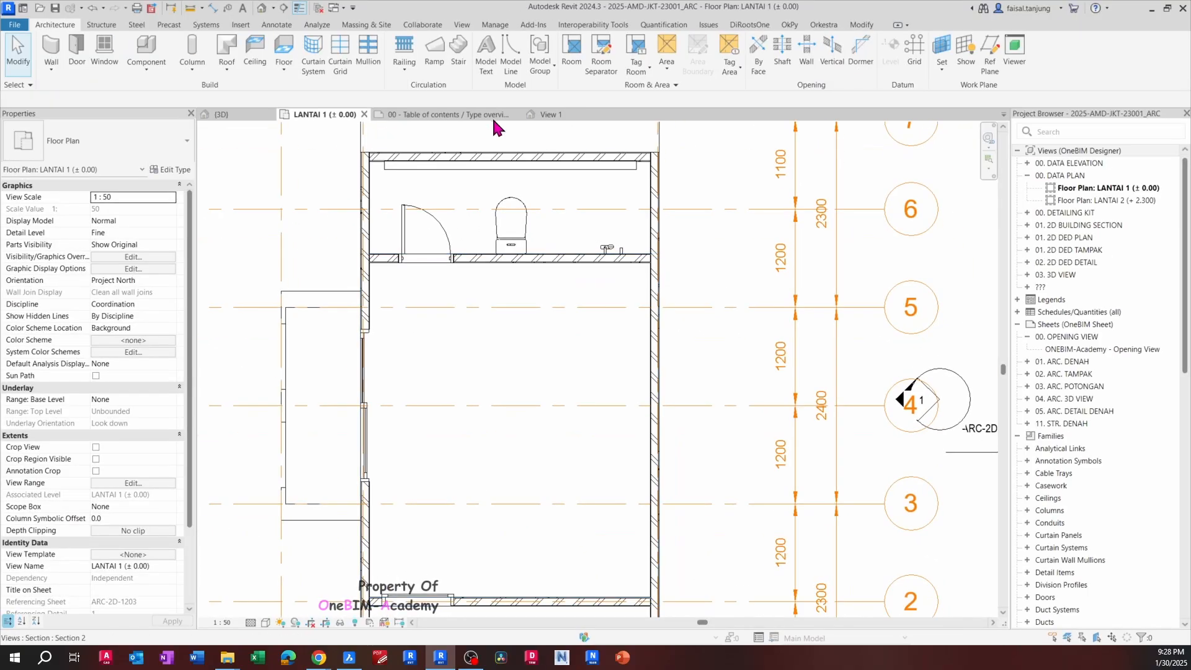
left_click(221, 114)
scroll(646, 341, "up", 5)
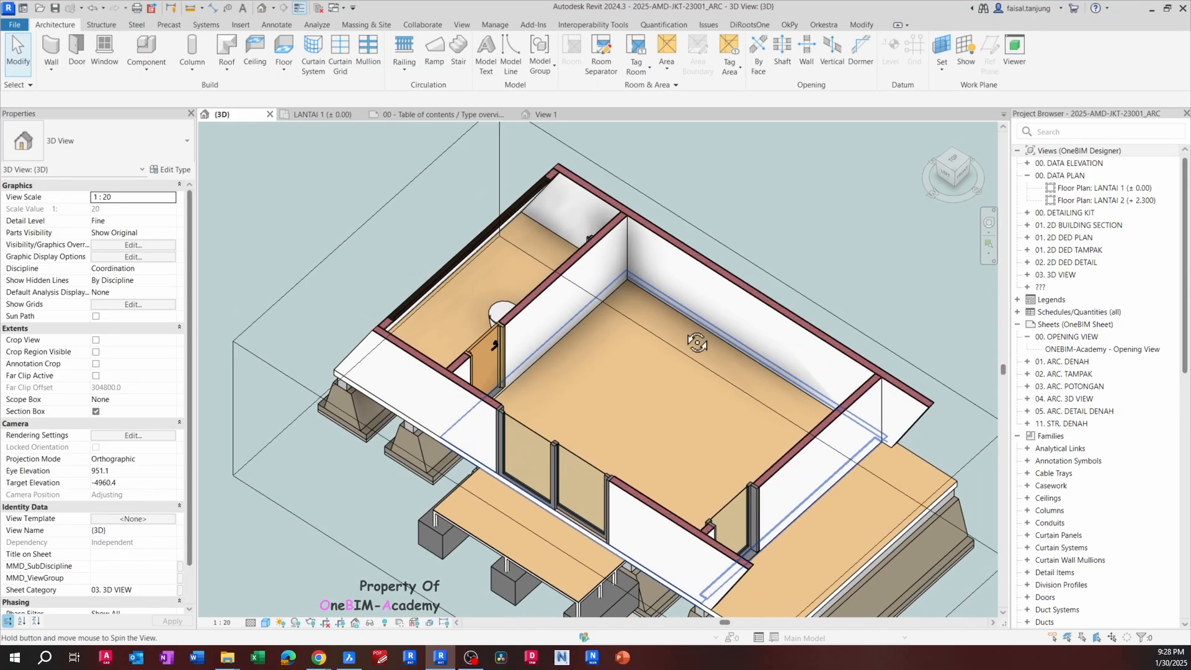
left_click(538, 115)
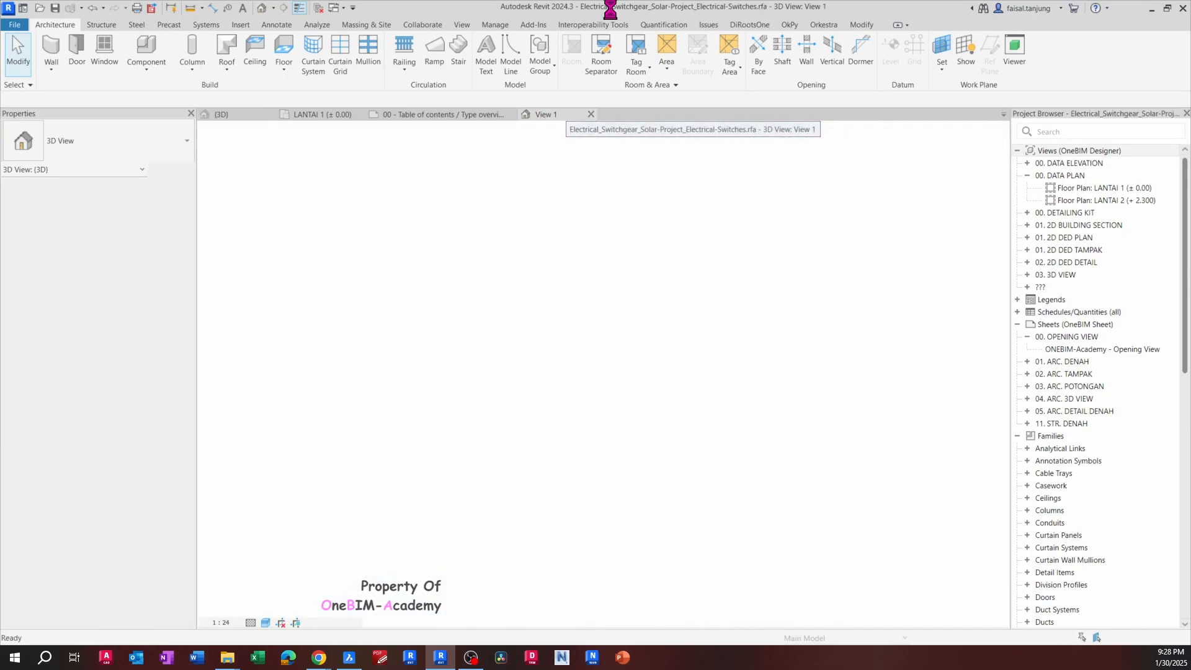
left_click(257, 116)
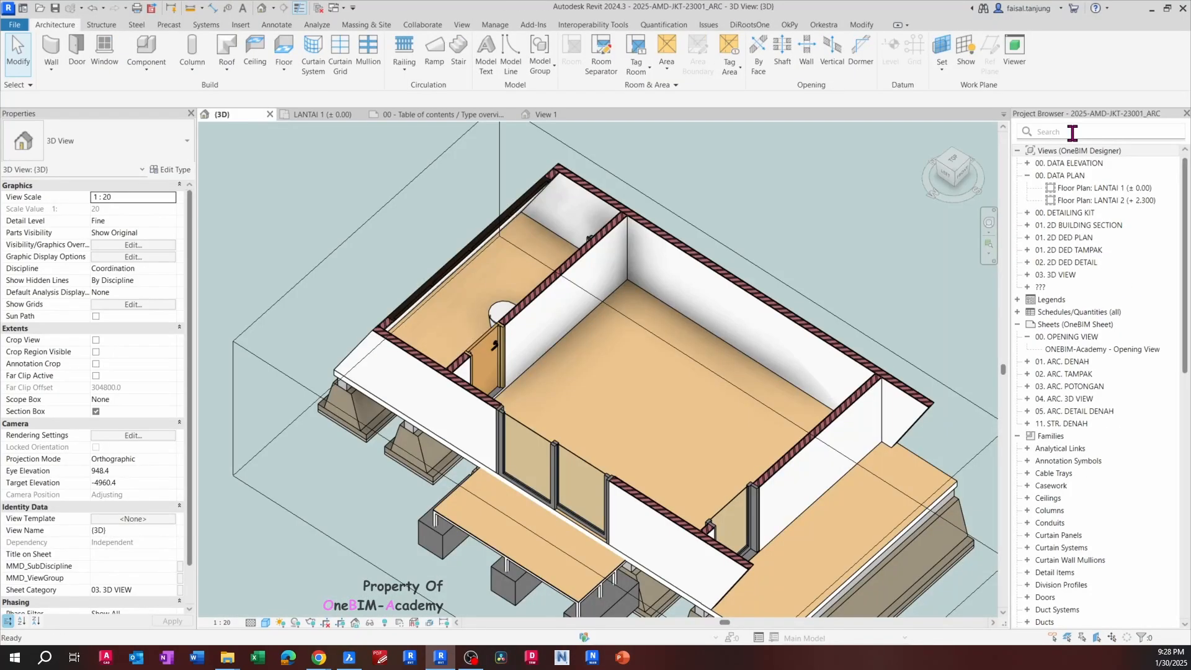
Search the project's families for ELECTRICAL and try to place the Electrical-Switches-w-Push switch family in the 3D view
left_click(1071, 132)
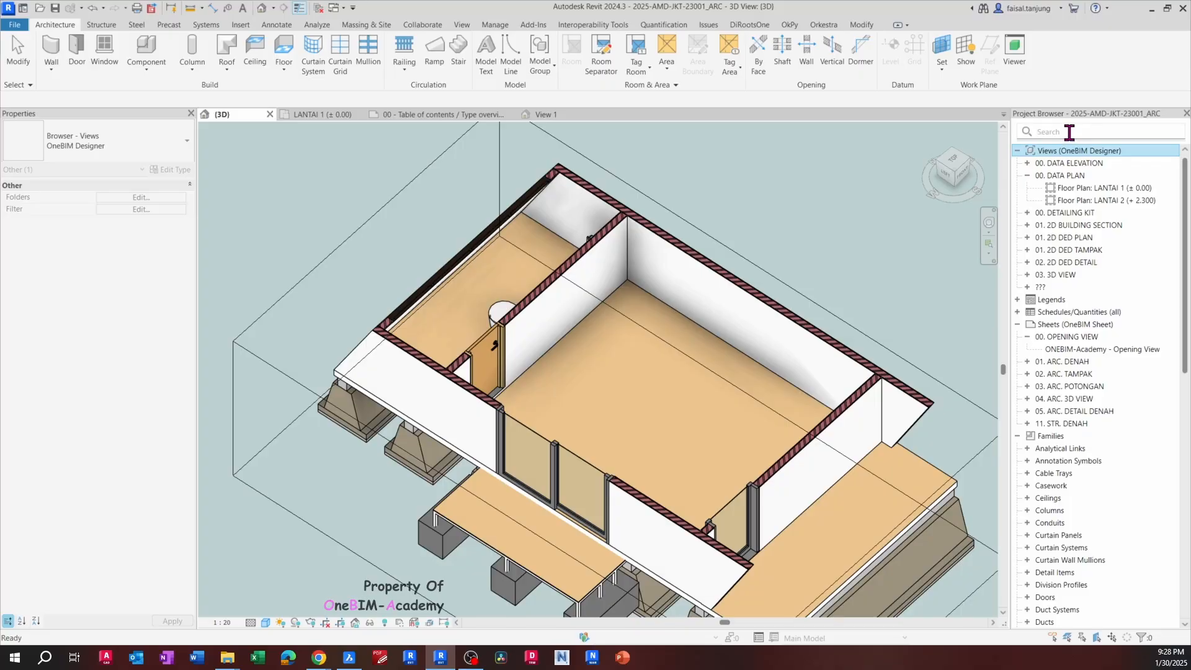
type("ELECTRICAL")
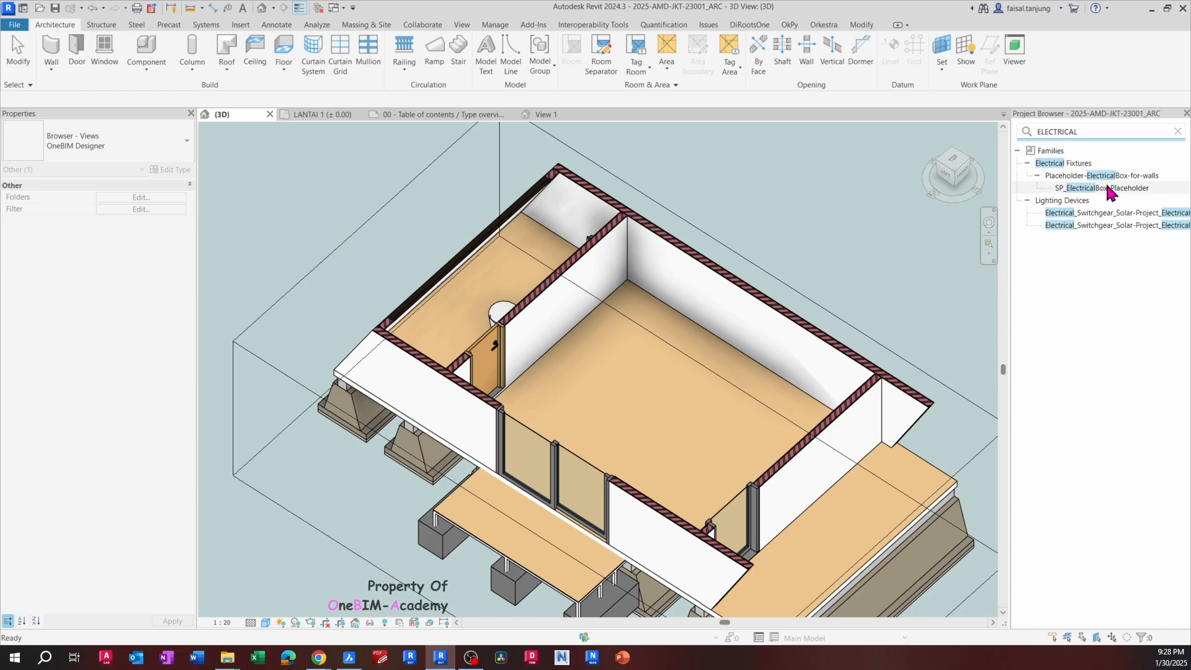
left_click_drag(1109, 215, 482, 285)
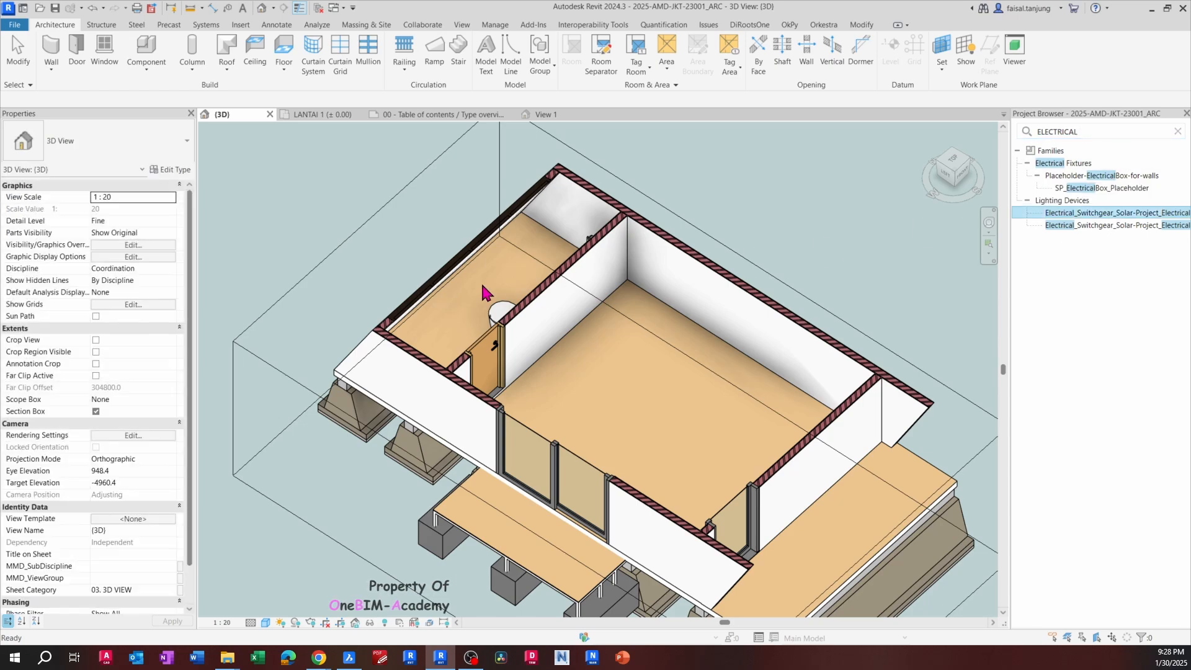
scroll(578, 275, "up", 4)
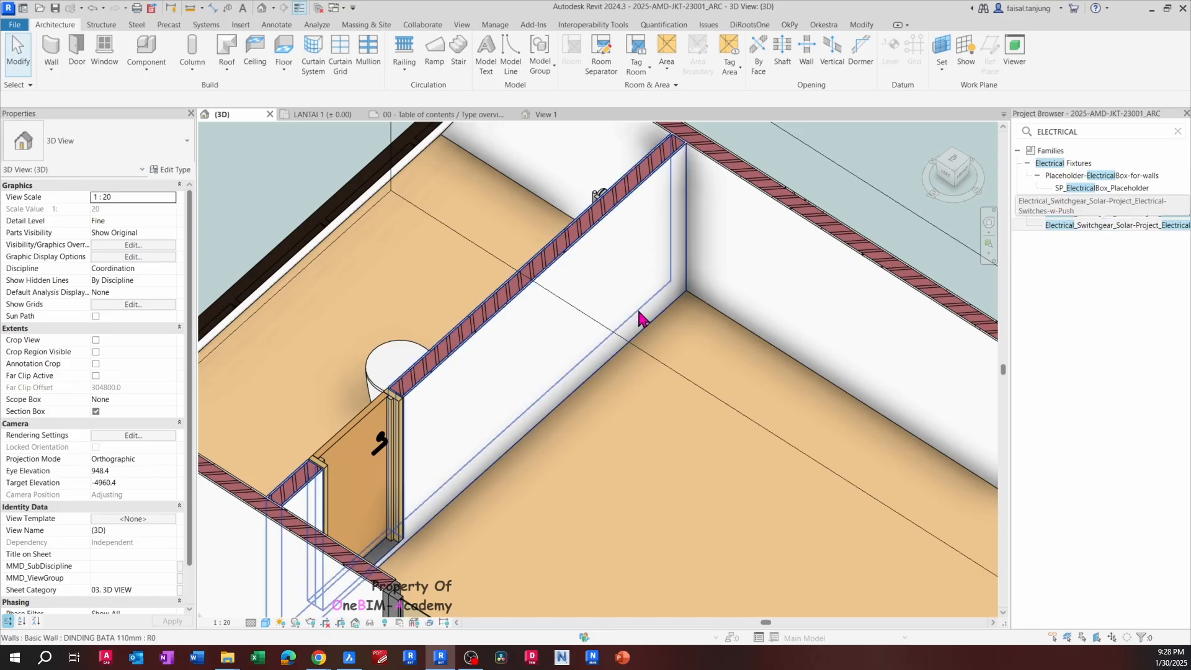
scroll(651, 320, "down", 3)
middle_click_drag(631, 337, 490, 329)
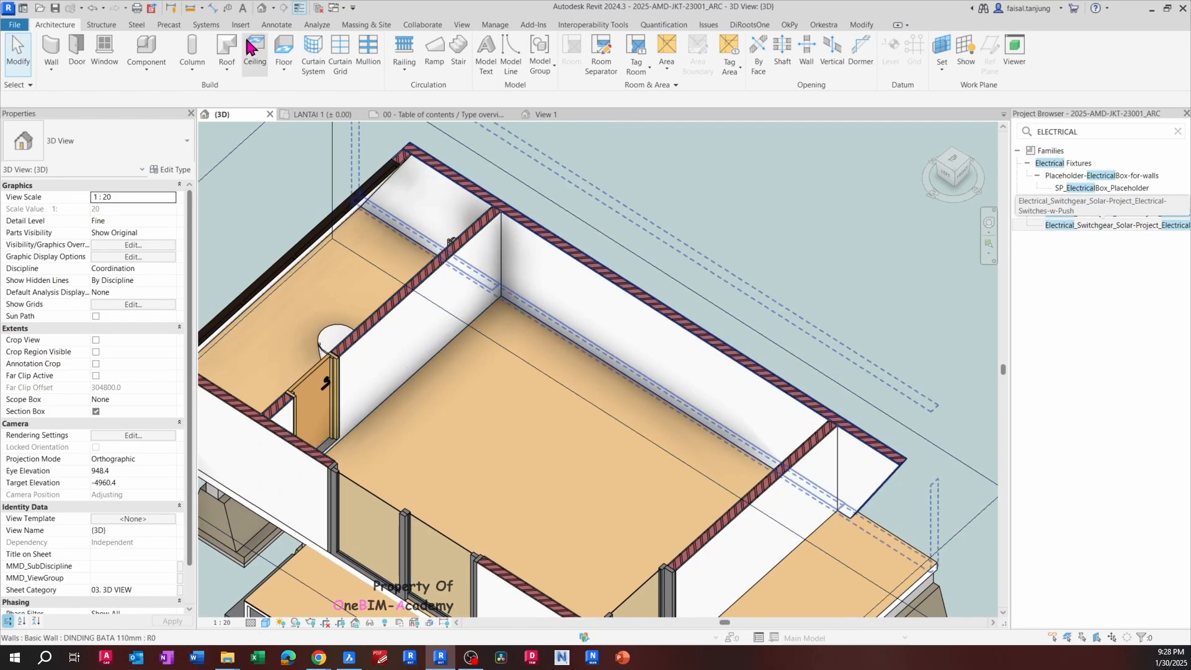
Find the Electrical-Switches family by filtering for ELEC and place an SP_Switch_1-Pole component on LANTAI 1 near the bathroom partition's far corner
left_click(148, 69)
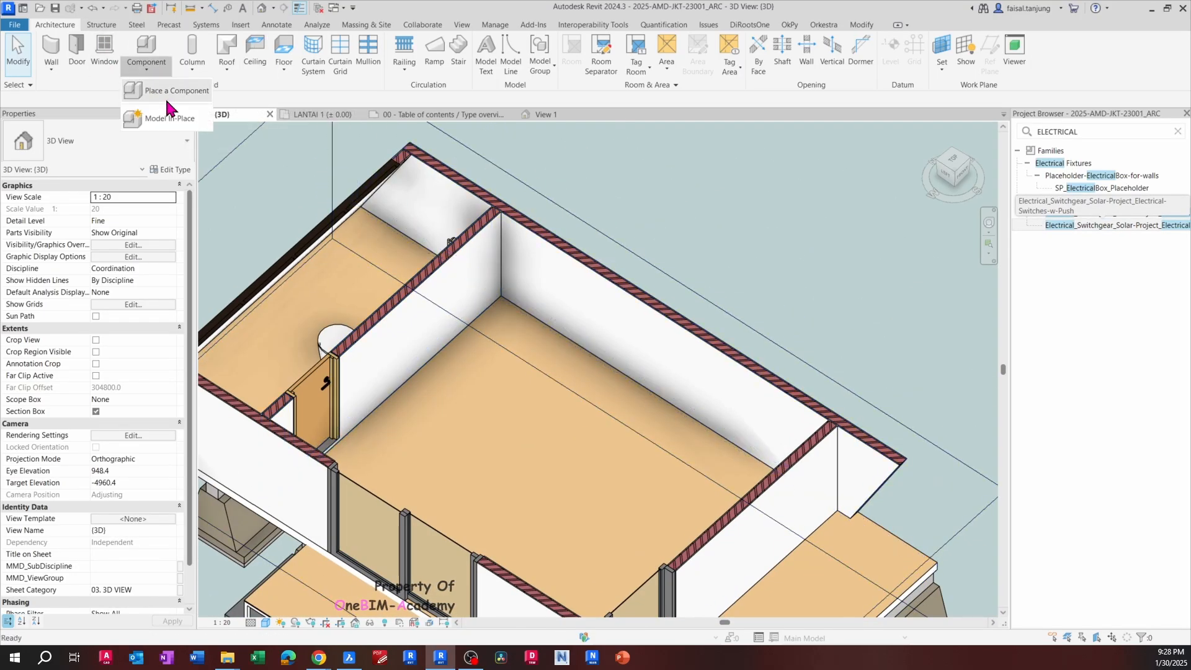
left_click(170, 91)
left_click(102, 143)
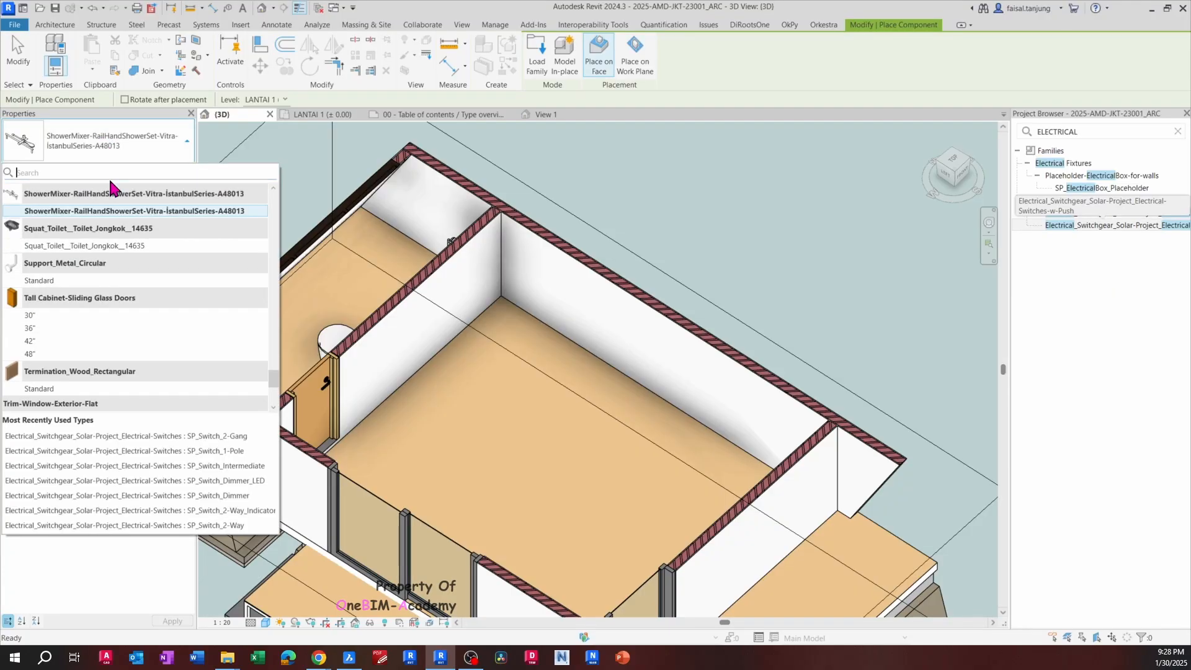
scroll(103, 267, "down", 2)
scroll(102, 267, "up", 10)
scroll(102, 261, "up", 3)
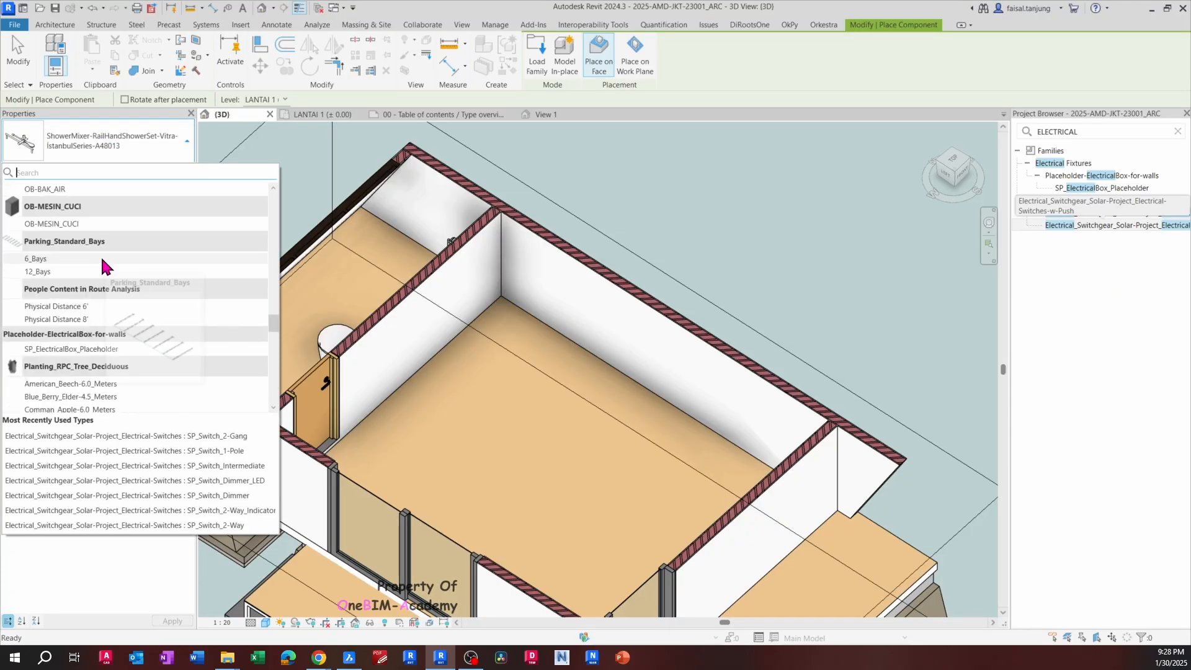
scroll(102, 262, "down", 2)
scroll(102, 261, "up", 4)
scroll(104, 266, "up", 6)
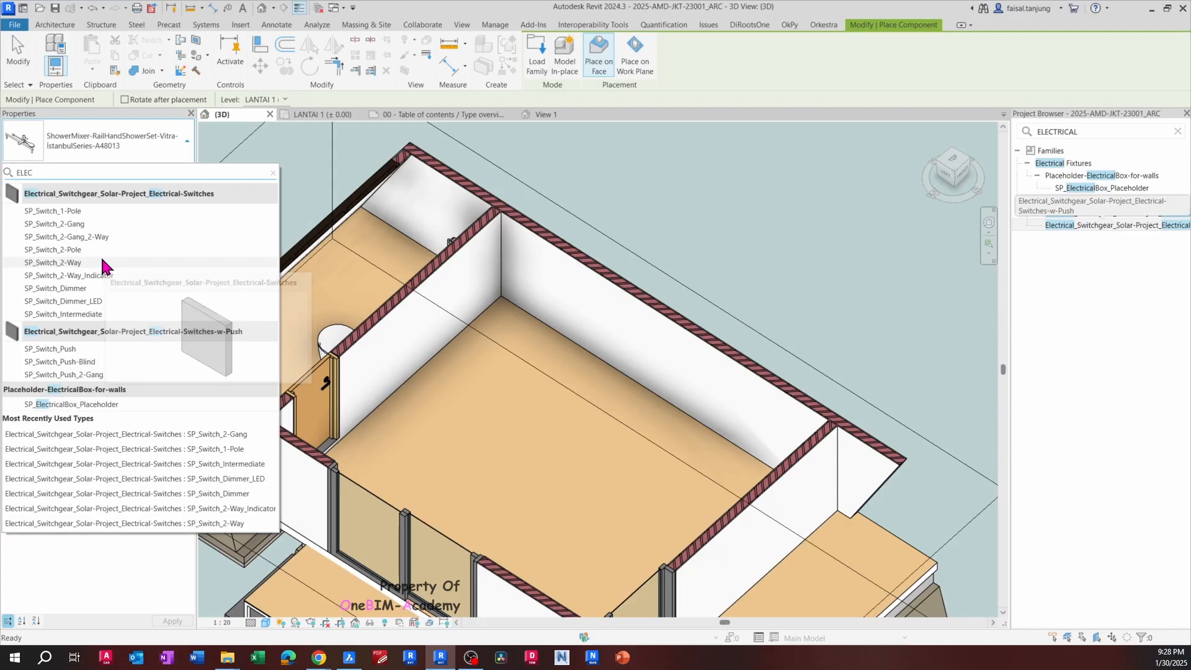
left_click(53, 211)
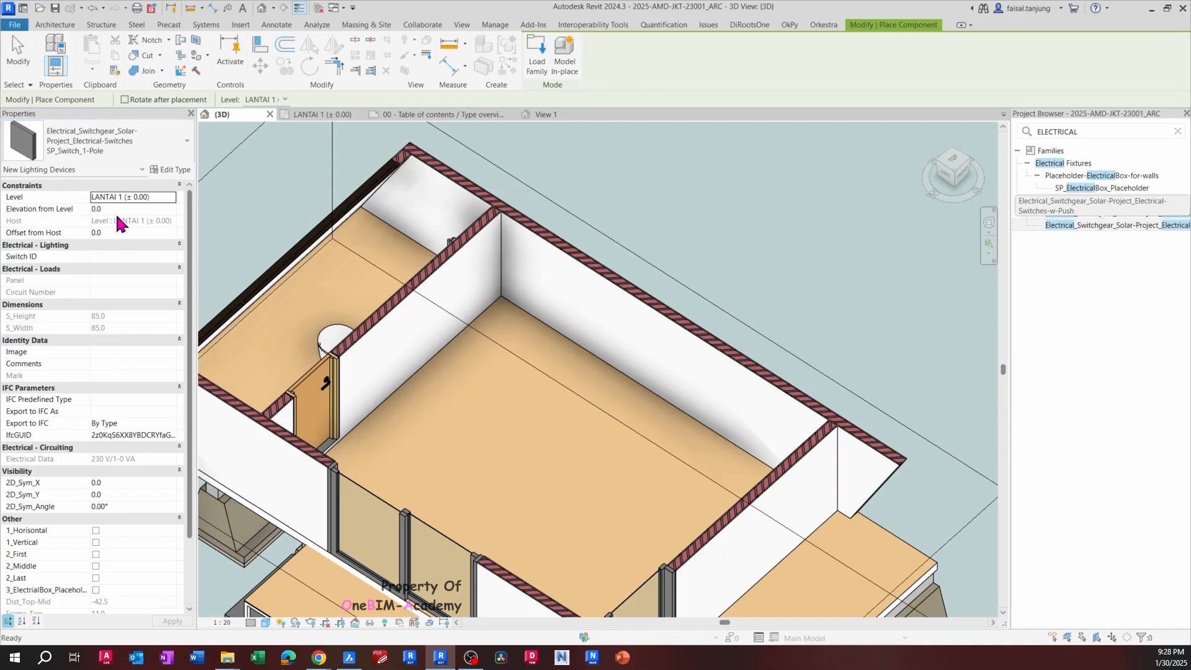
scroll(487, 291, "up", 5)
left_click(487, 292)
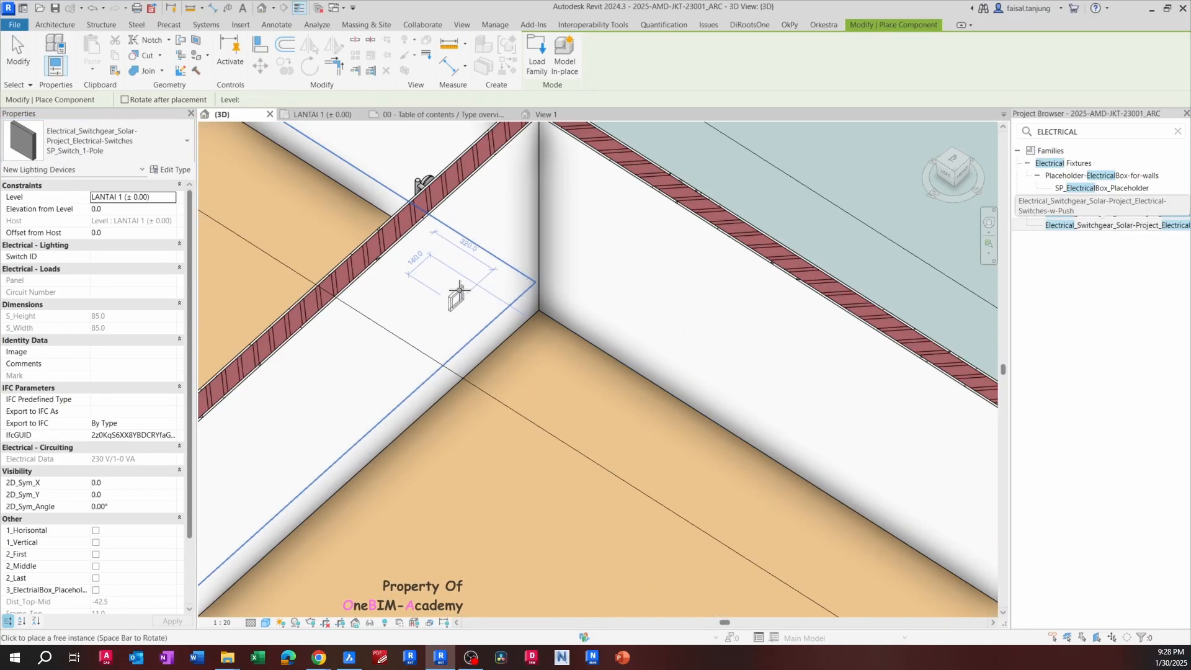
key("Escape")
key("Escape")
Look for the placed switch behind the bathroom partition, showing the 3D view in wireframe and returning it to shaded
scroll(475, 296, "up", 3)
scroll(511, 306, "down", 2)
key("w")
key("f")
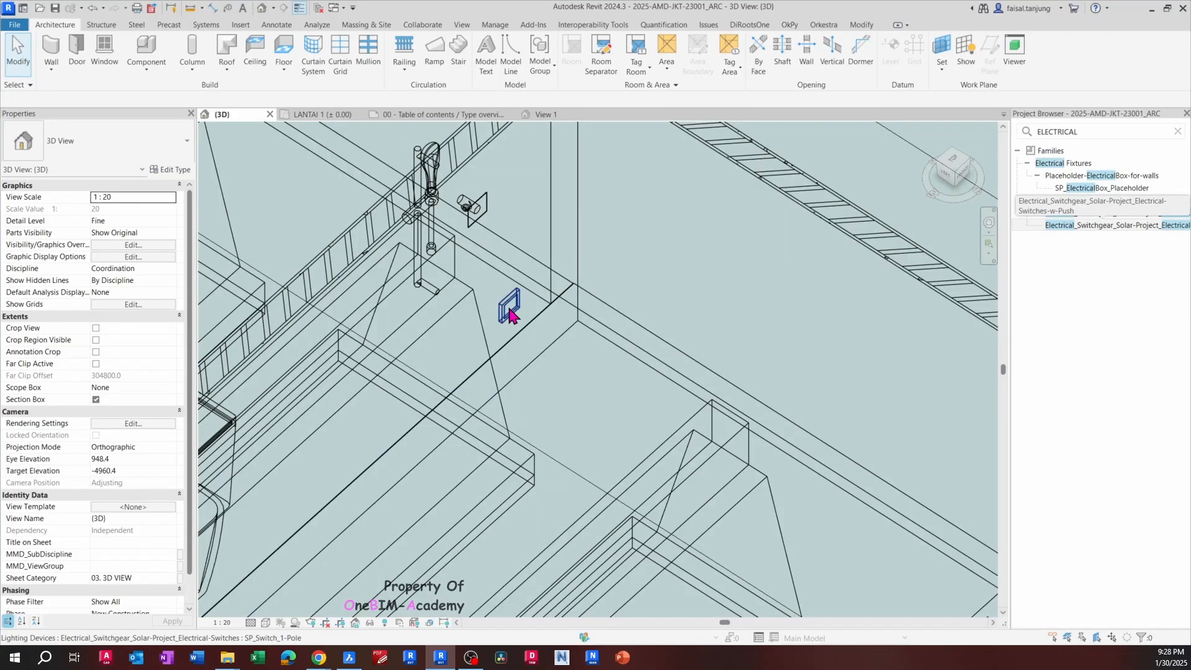
key("s")
key("d")
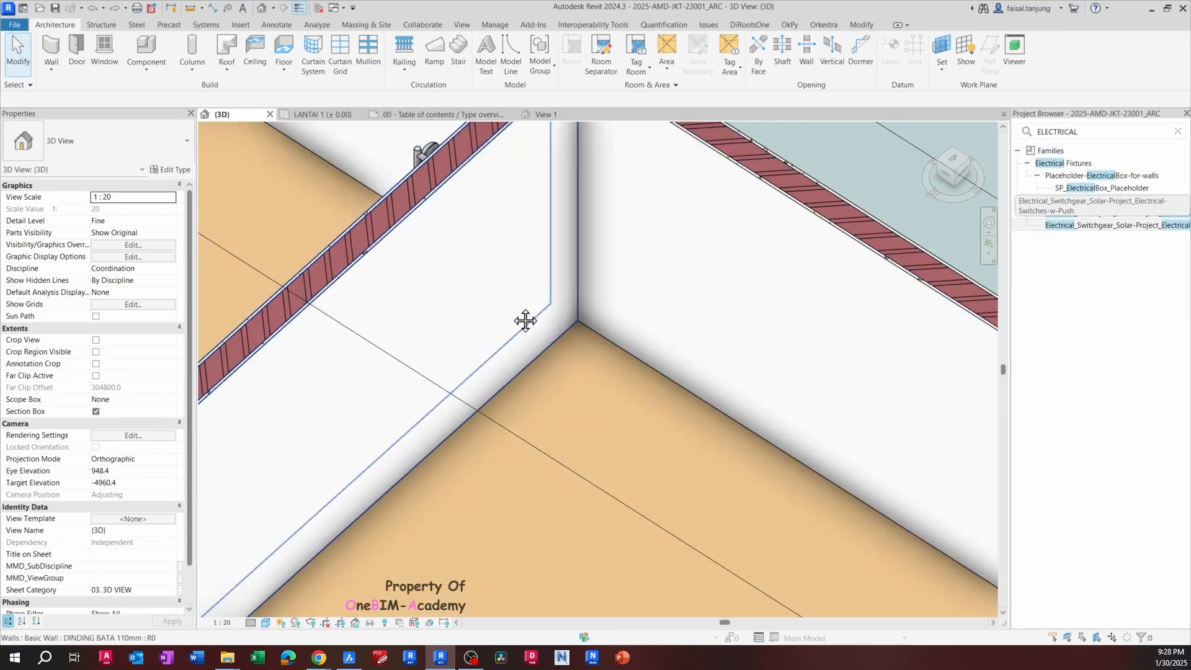
left_click(488, 281)
middle_click_drag(488, 287, 535, 173, "shift")
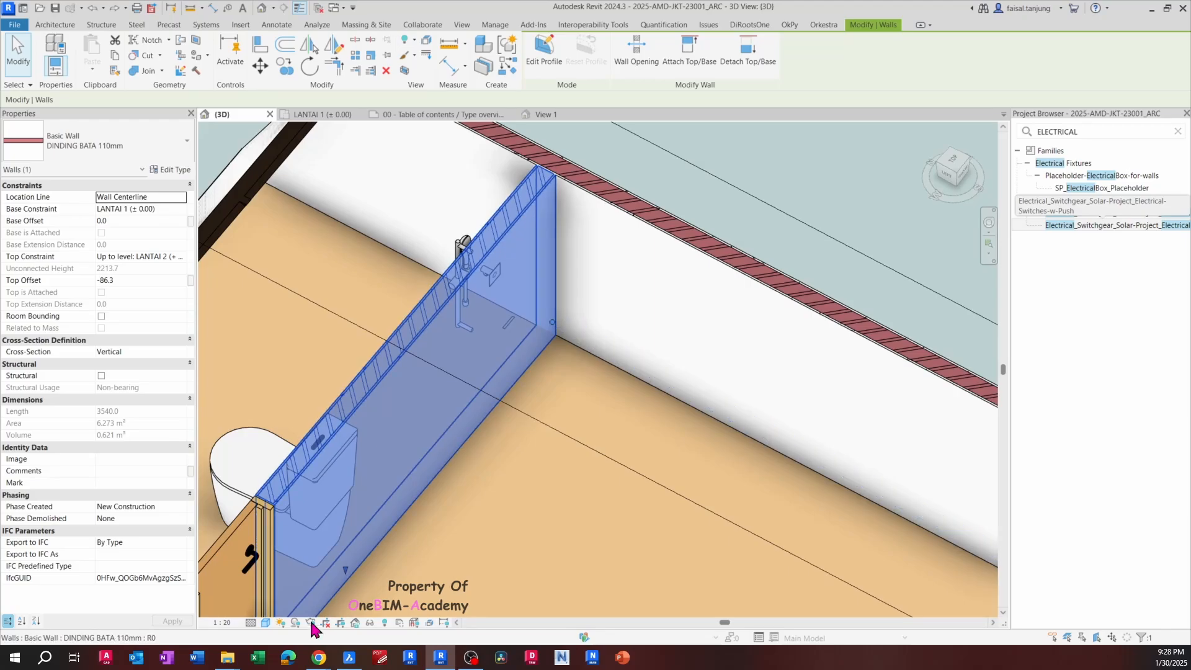
Display the 3D view in wireframe to select the 1-pole switch, set its elevation from level to 500, and restore shaded display
left_click(267, 623)
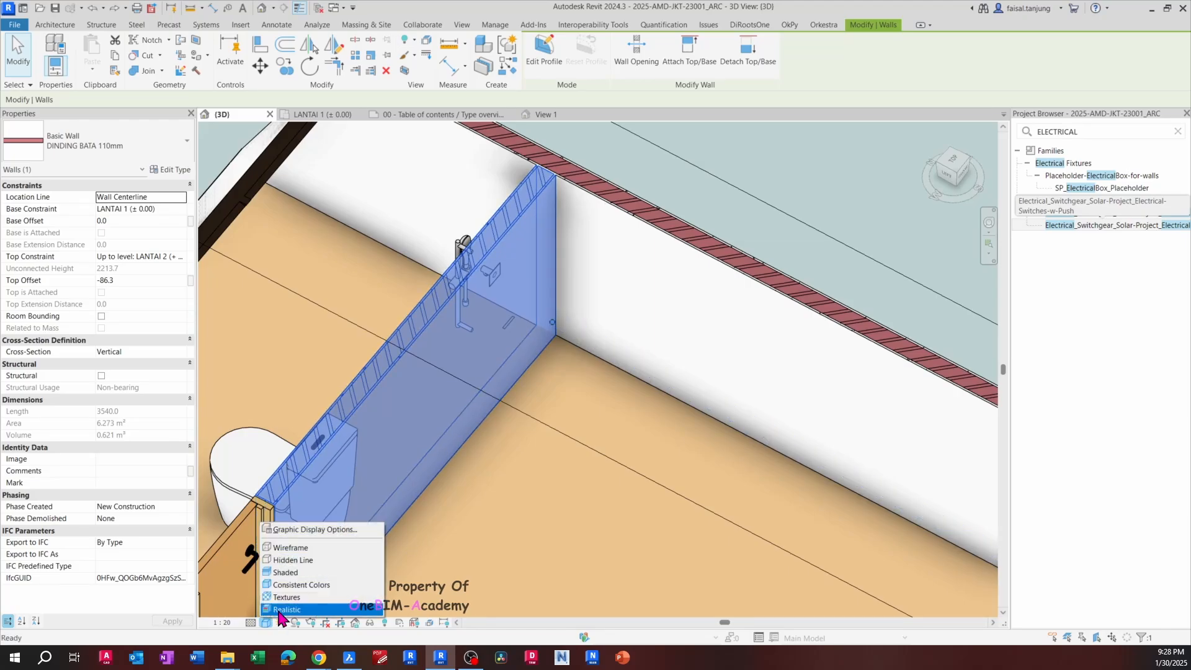
left_click(318, 553)
left_click(508, 328)
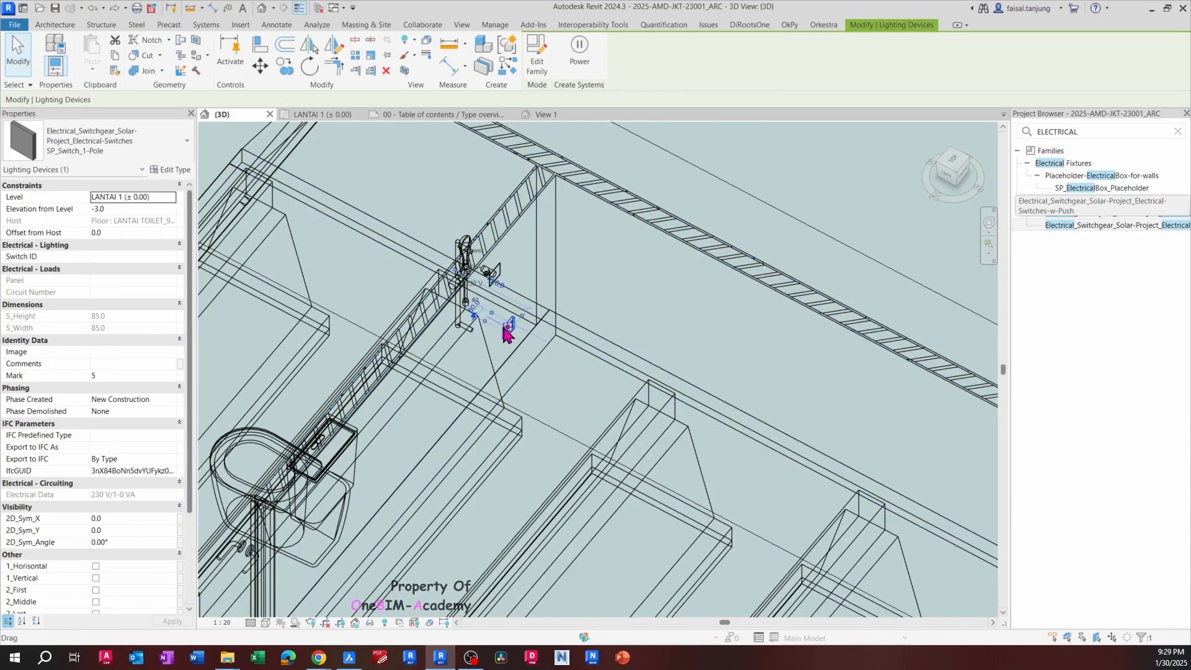
middle_click_drag(508, 328, 55, 220, "shift")
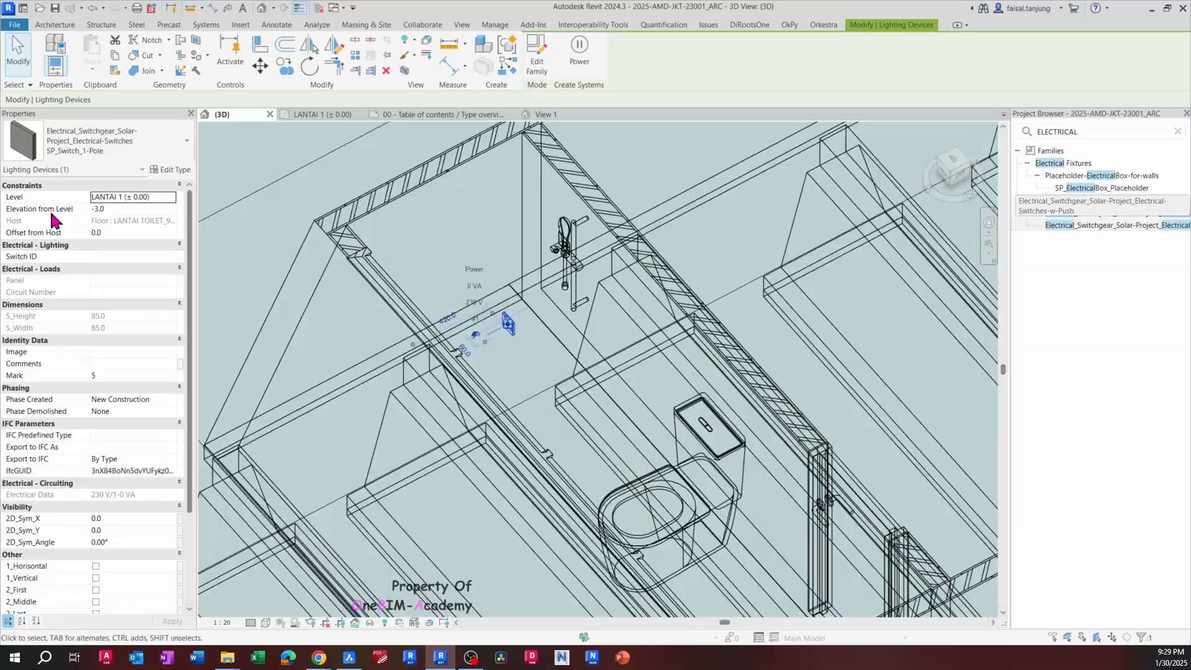
left_click(117, 209)
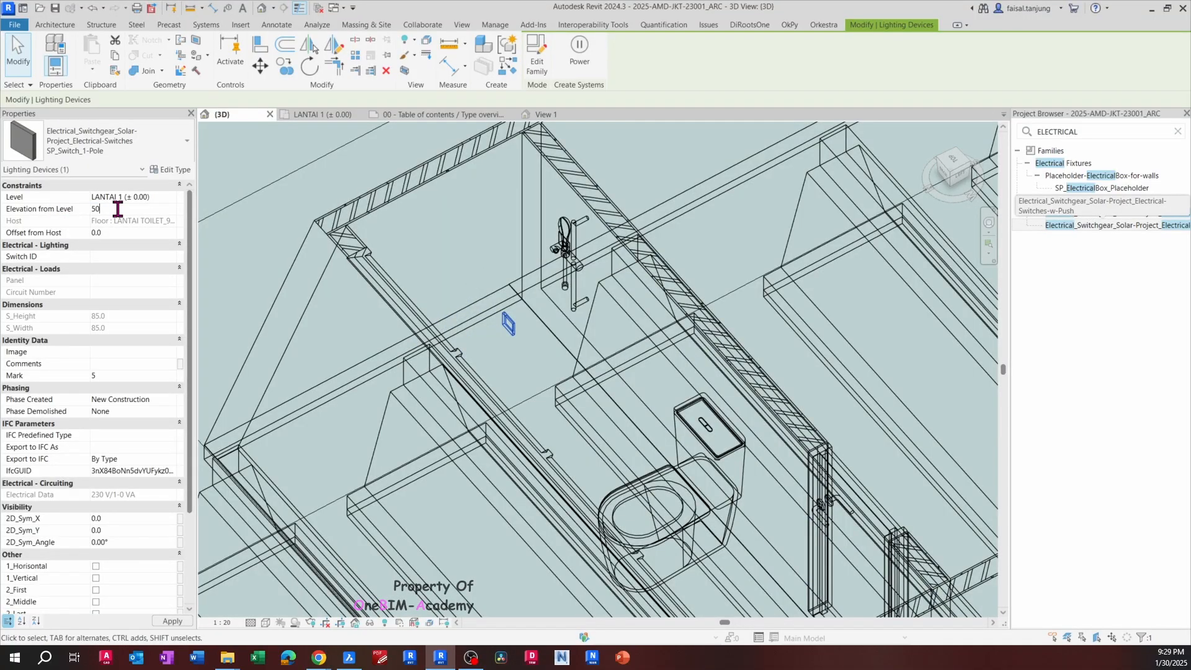
left_click(600, 273)
key("s")
key("d")
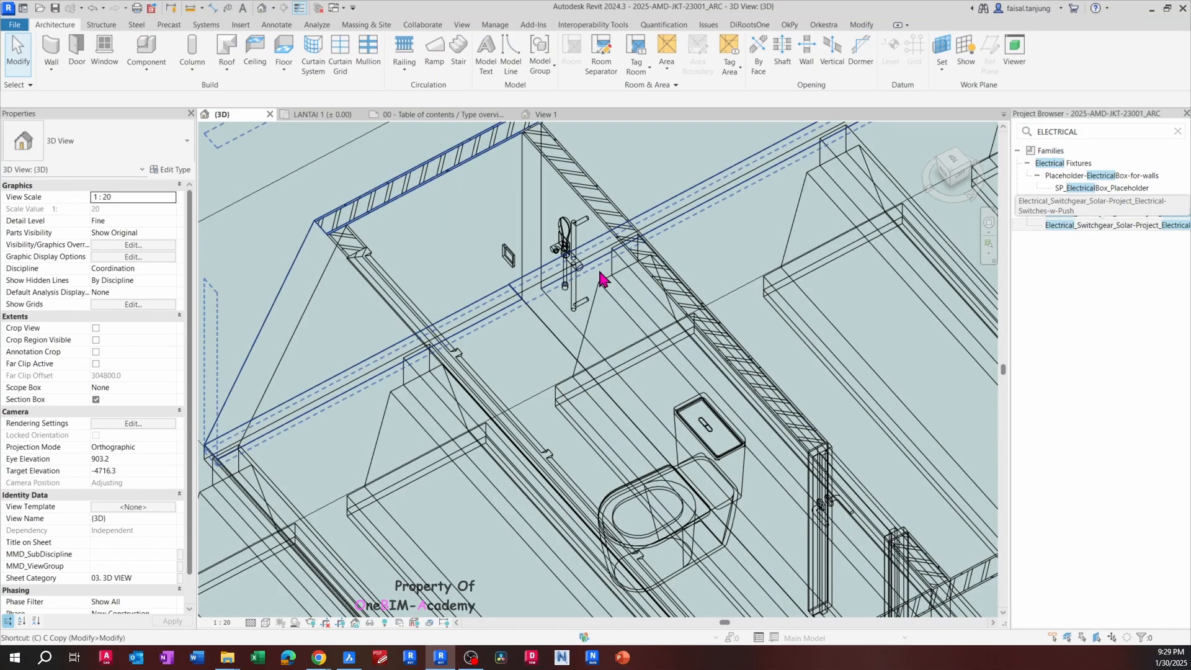
Rotate the 1-pole switch and, in the LANTAI 1 floor plan, move it past the bathroom partition, flush against the adjoining long wall
left_click(543, 235)
scroll(543, 235, "up", 5)
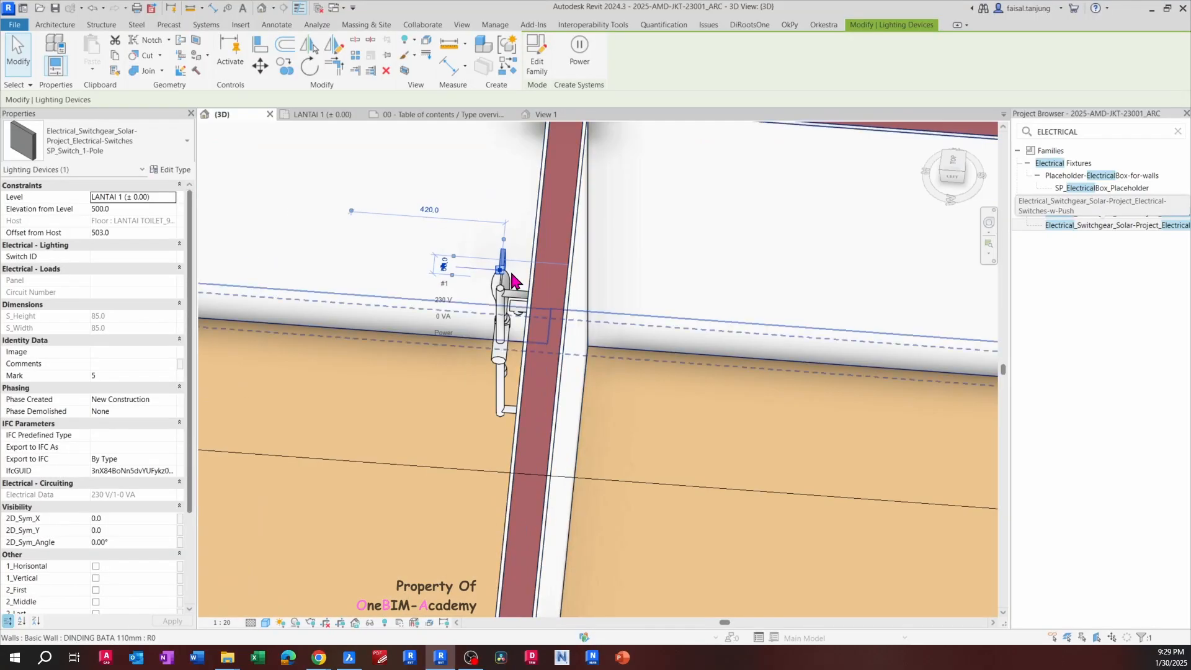
key("space")
left_click(964, 174)
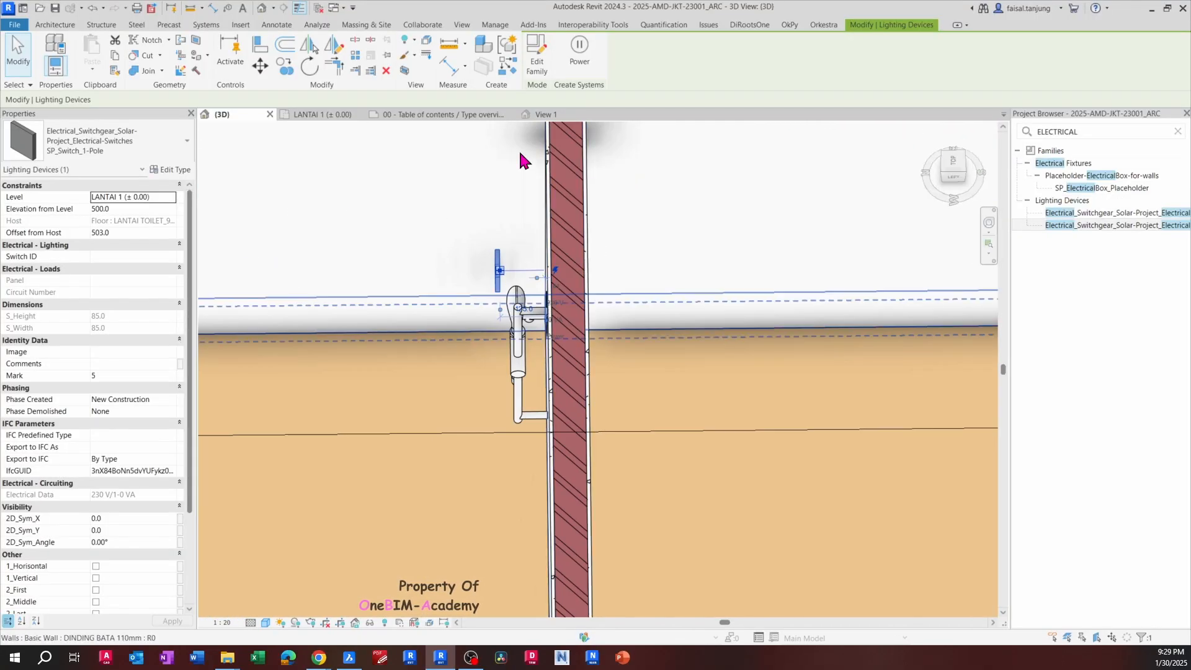
left_click(324, 114)
scroll(595, 251, "up", 5)
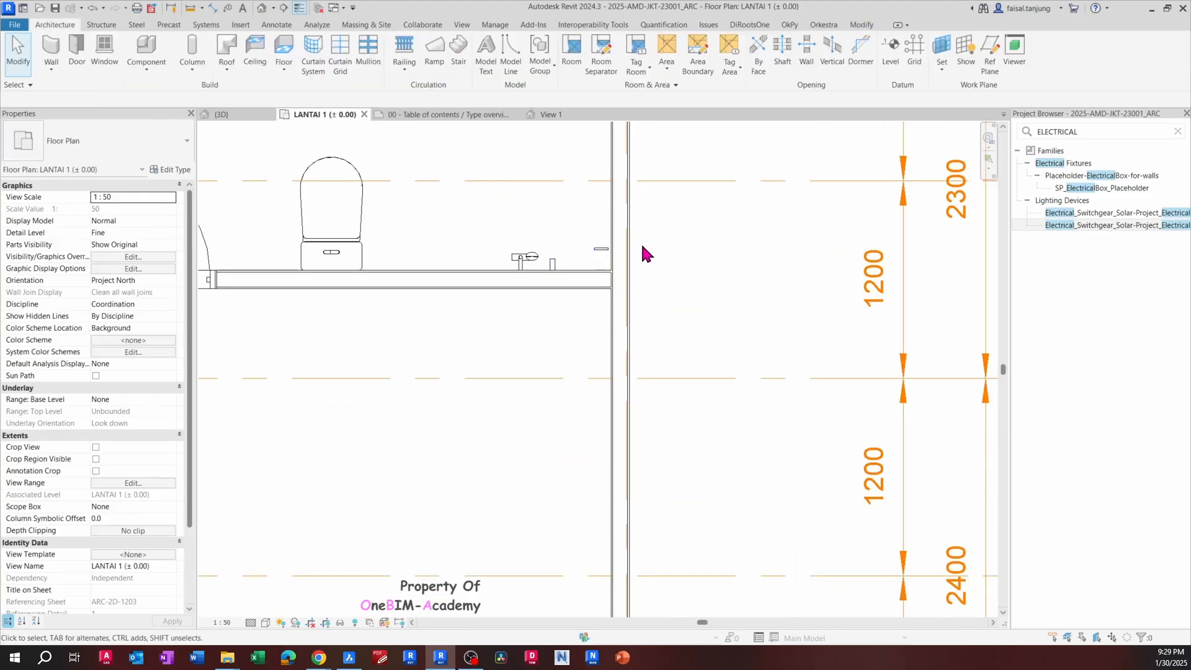
scroll(596, 254, "down", 3)
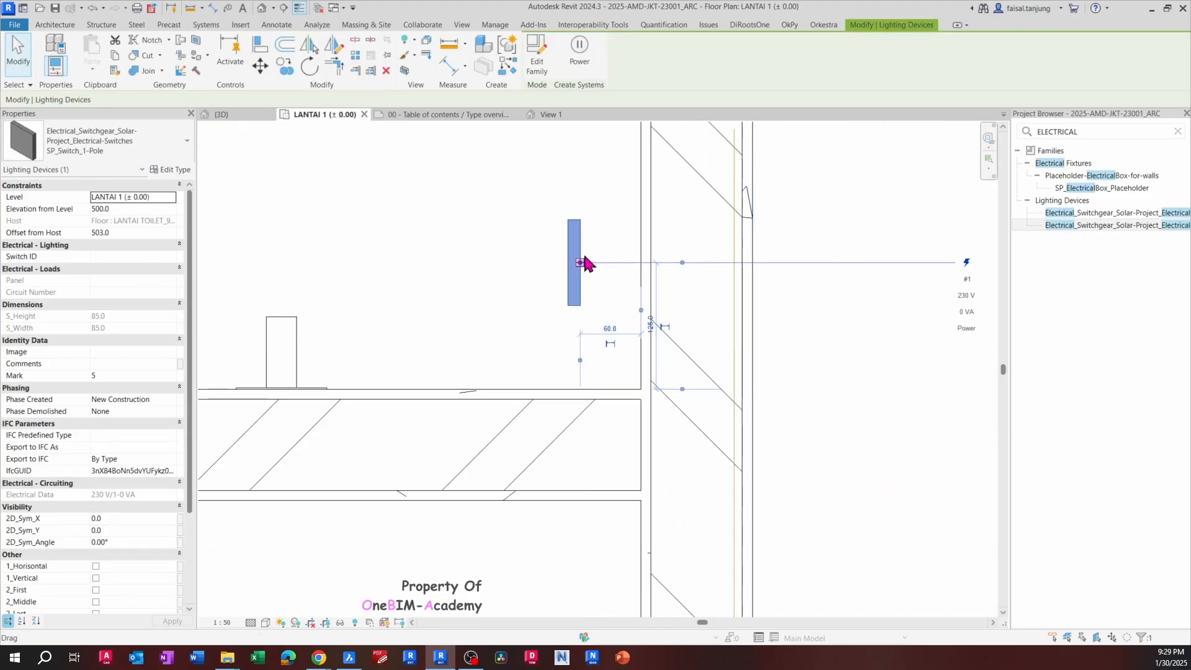
left_click_drag(578, 254, 611, 436)
key("Escape")
scroll(574, 337, "down", 2)
middle_click_drag(546, 403, 566, 372)
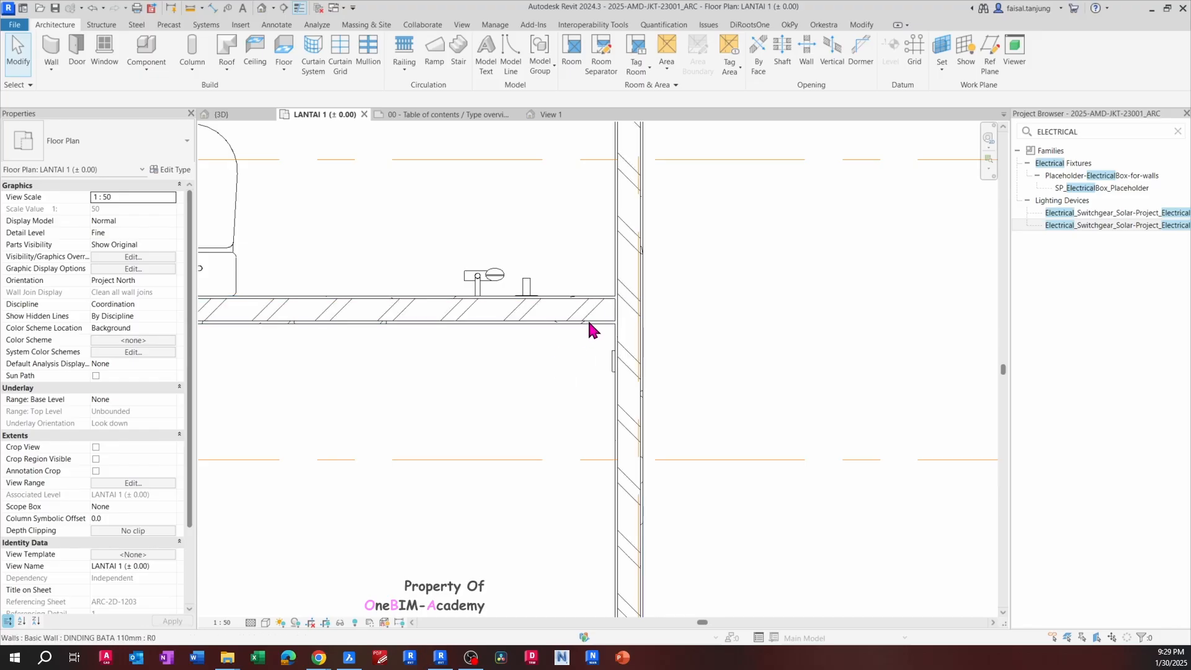
Switch to BricsCAD and look over the house sections for the switch and socket locations
key("alt+Tab")
scroll(593, 323, "down", 6)
middle_click_drag(423, 336, 535, 326)
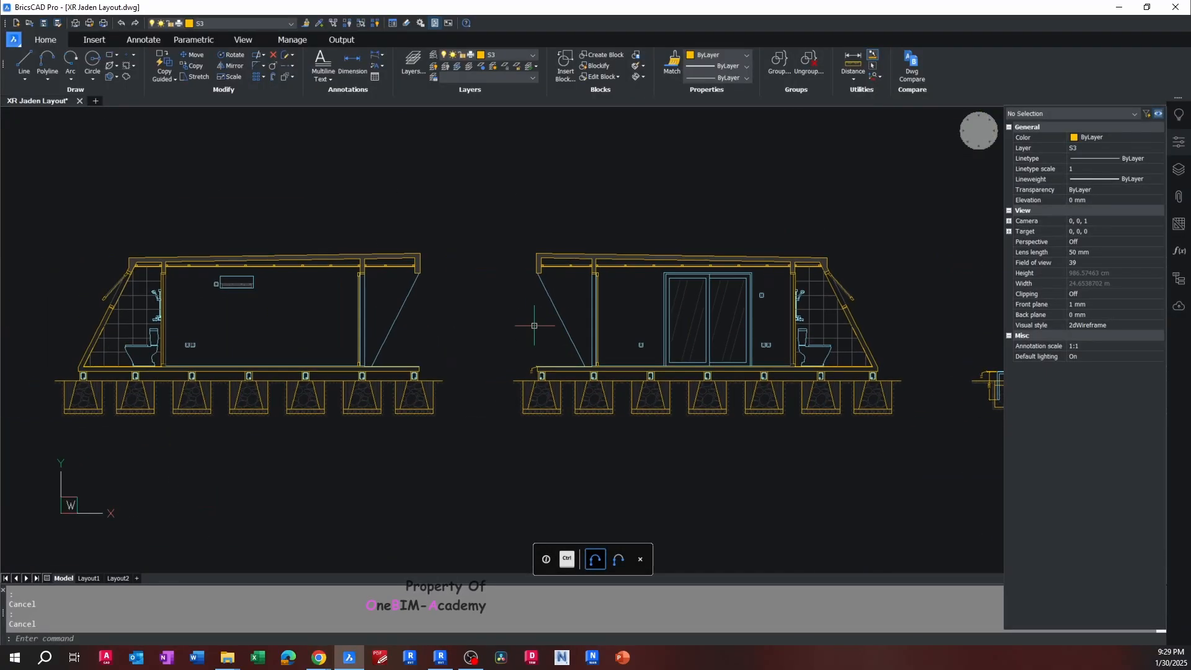
scroll(733, 338, "up", 3)
scroll(560, 342, "down", 5)
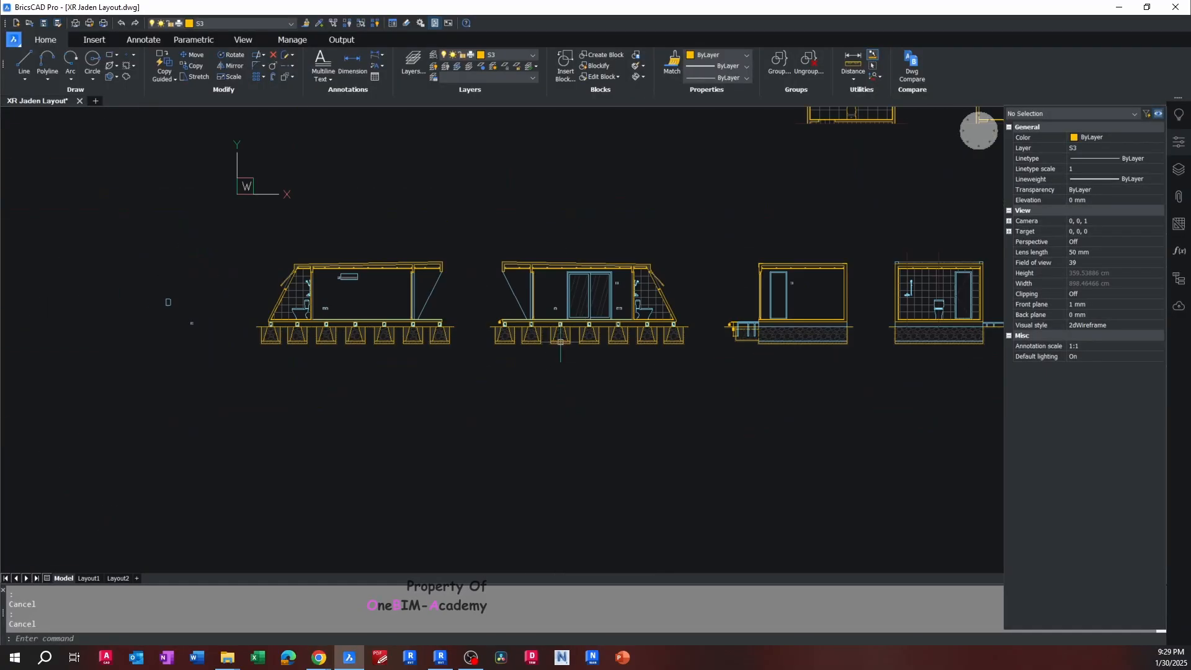
Open the PT TELEN ORBIT PRIMA document in PDF-XChange Editor and examine the switch and socket heights and spacings in Section A
left_click(383, 655)
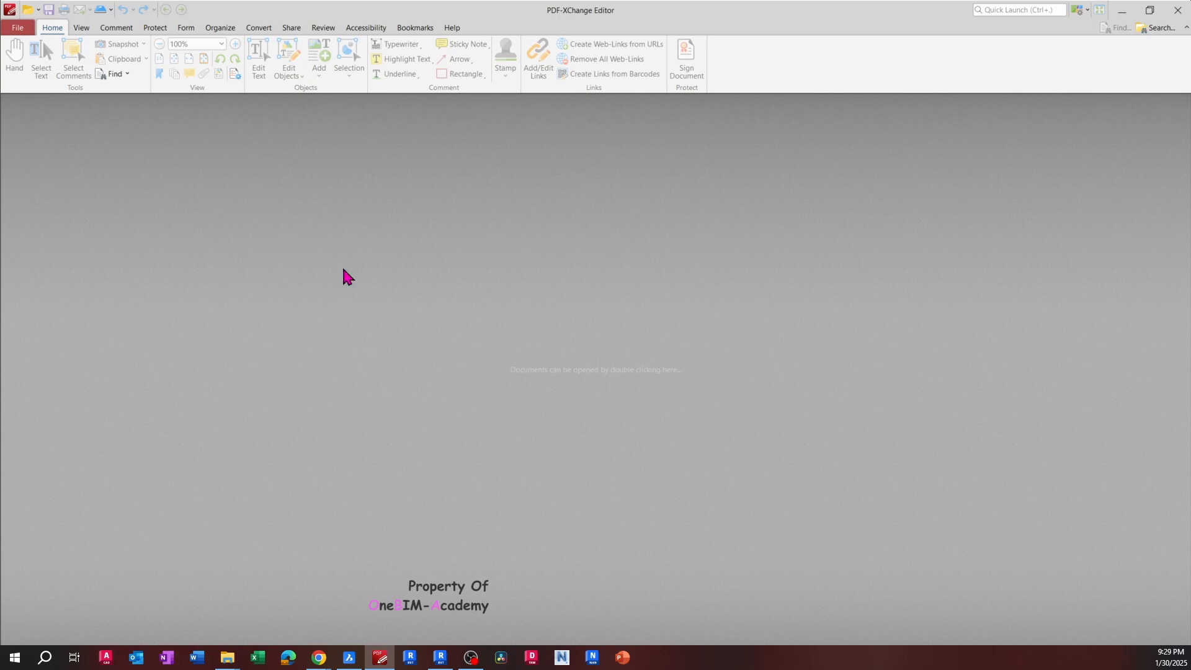
left_click(25, 32)
left_click(357, 107)
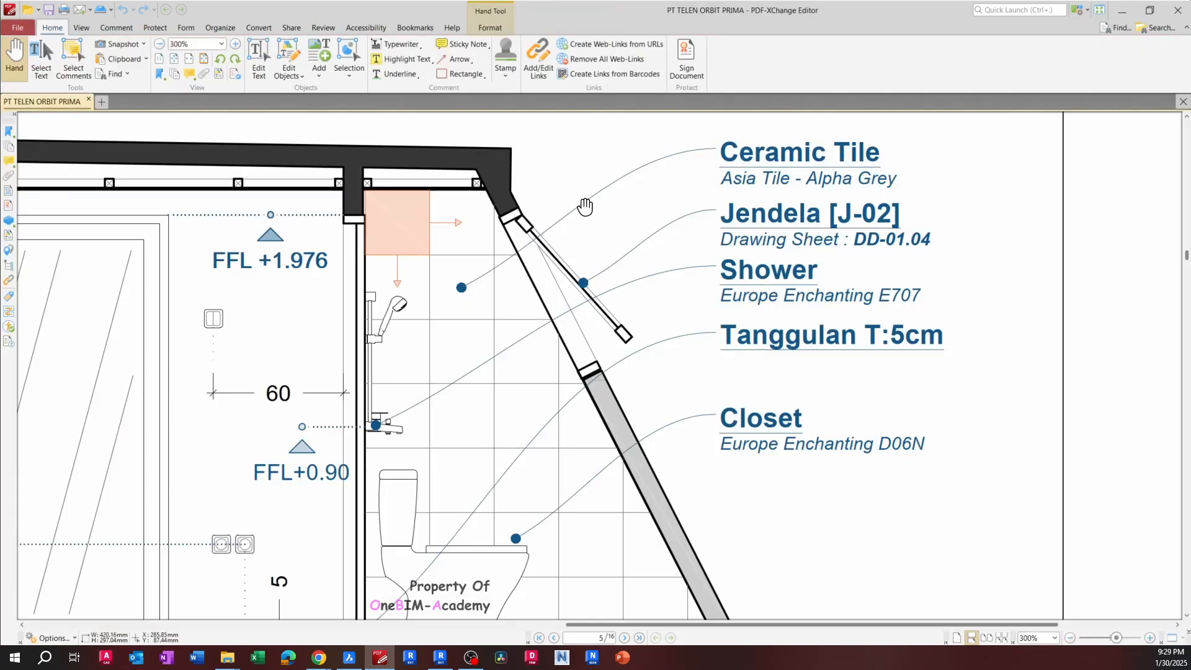
scroll(560, 320, "up", 4, "ctrl")
scroll(530, 343, "down", 3, "ctrl")
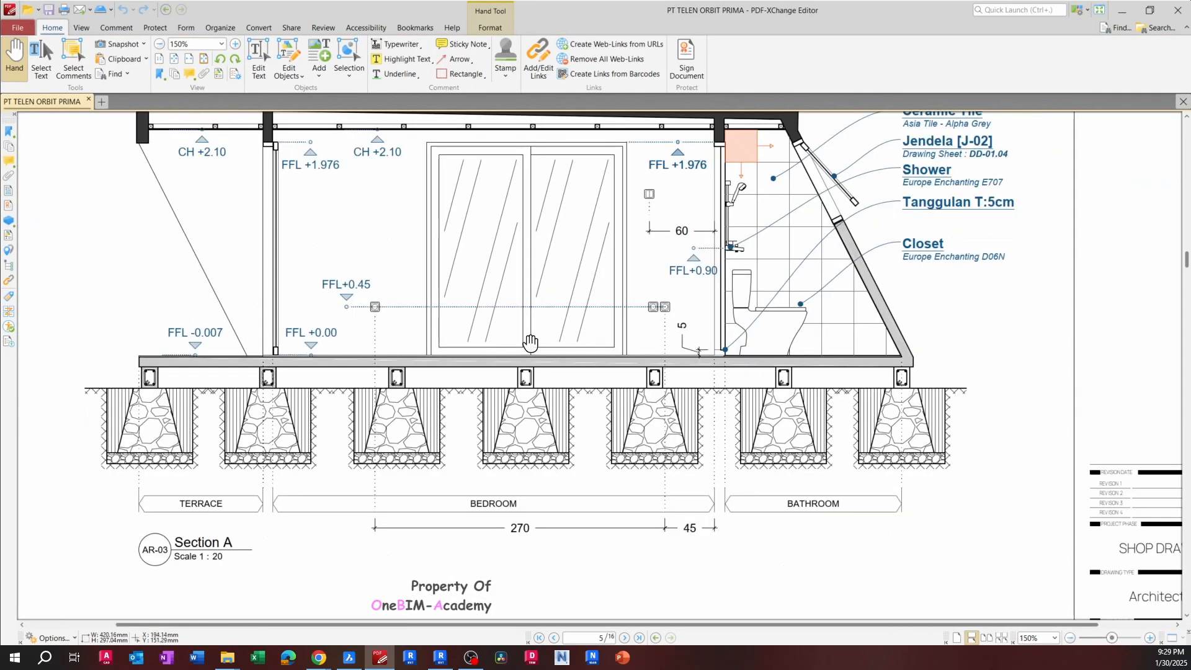
scroll(390, 330, "up", 1, "ctrl")
mouse_move(417, 331)
left_mouse_down()
mouse_move(443, 350)
mouse_move(414, 322)
left_mouse_up()
scroll(358, 301, "up", 1, "ctrl")
scroll(358, 301, "down", 1, "ctrl")
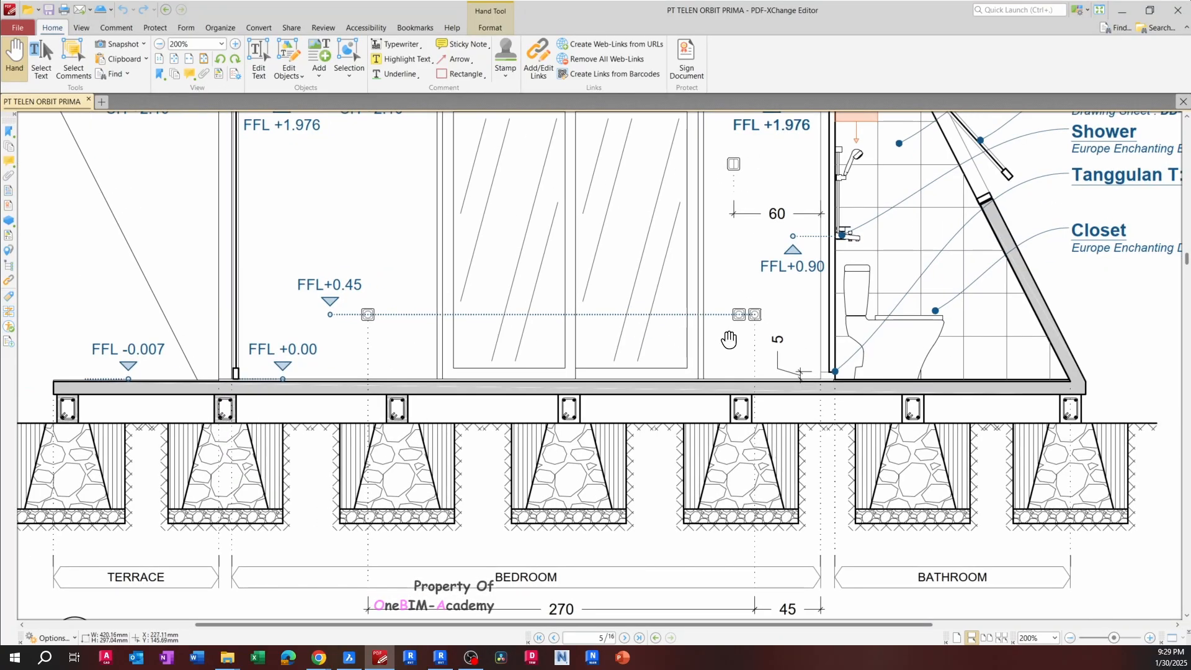
left_click_drag(729, 339, 665, 384)
scroll(665, 384, "up", 1, "ctrl")
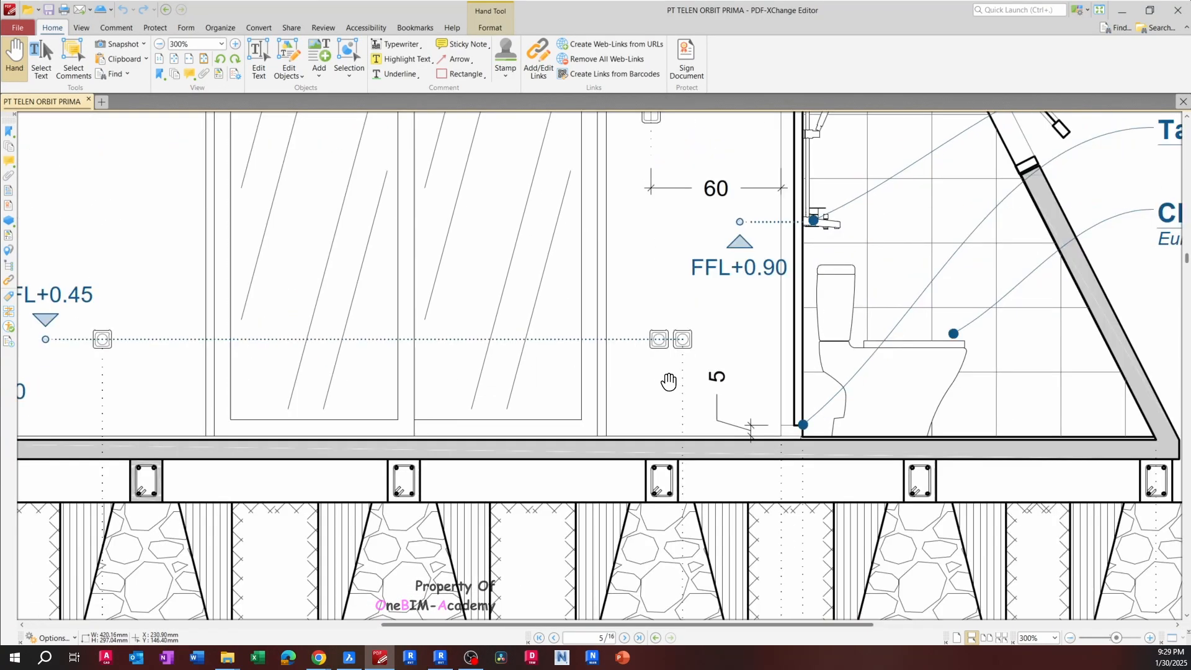
scroll(670, 381, "down", 1, "ctrl")
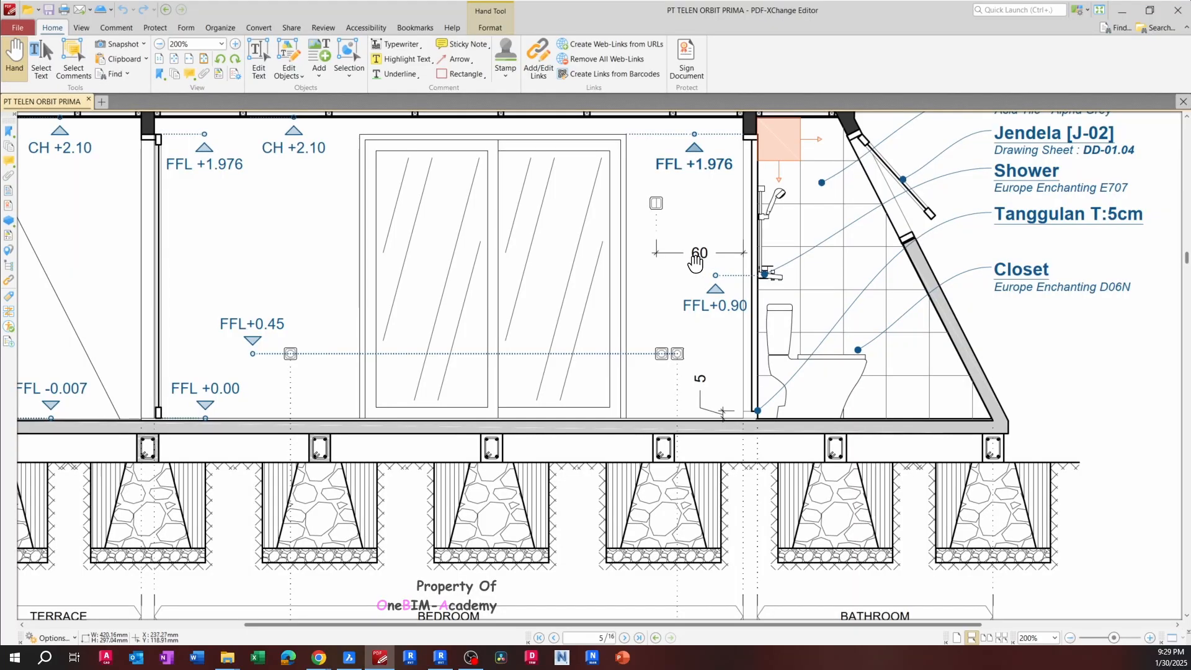
left_click_drag(670, 250, 667, 272)
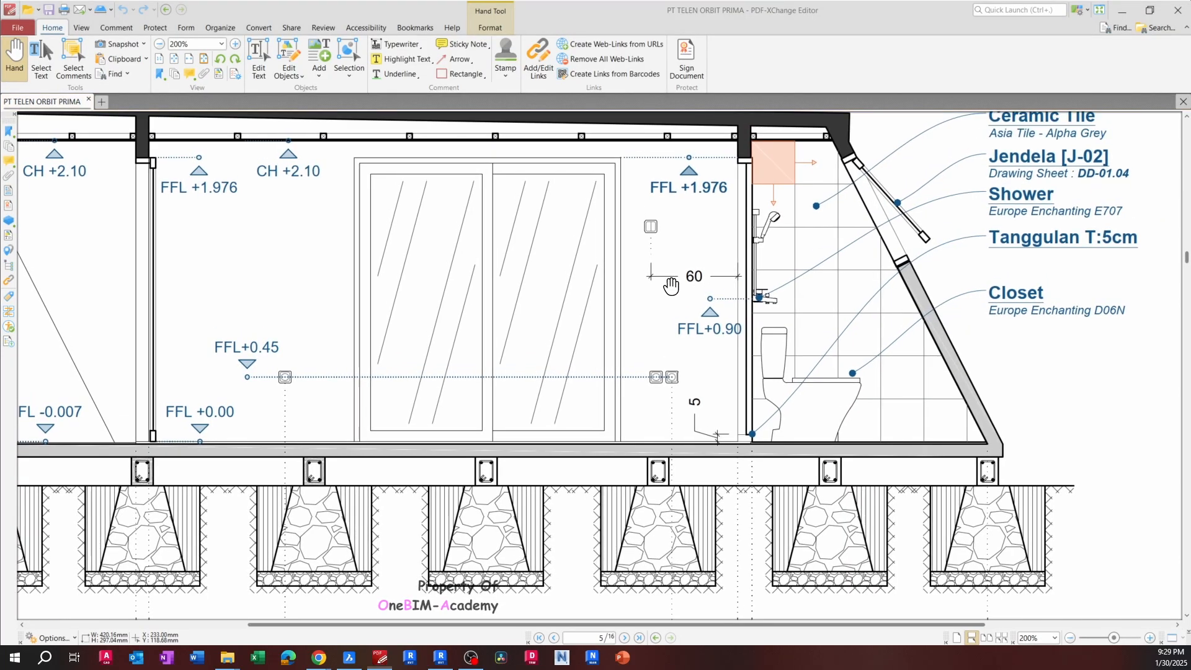
Switch to BricsCAD and focus the house section on the paired sockets between the sliding door and the bathroom wall
key("alt+Tab")
scroll(543, 329, "up", 6)
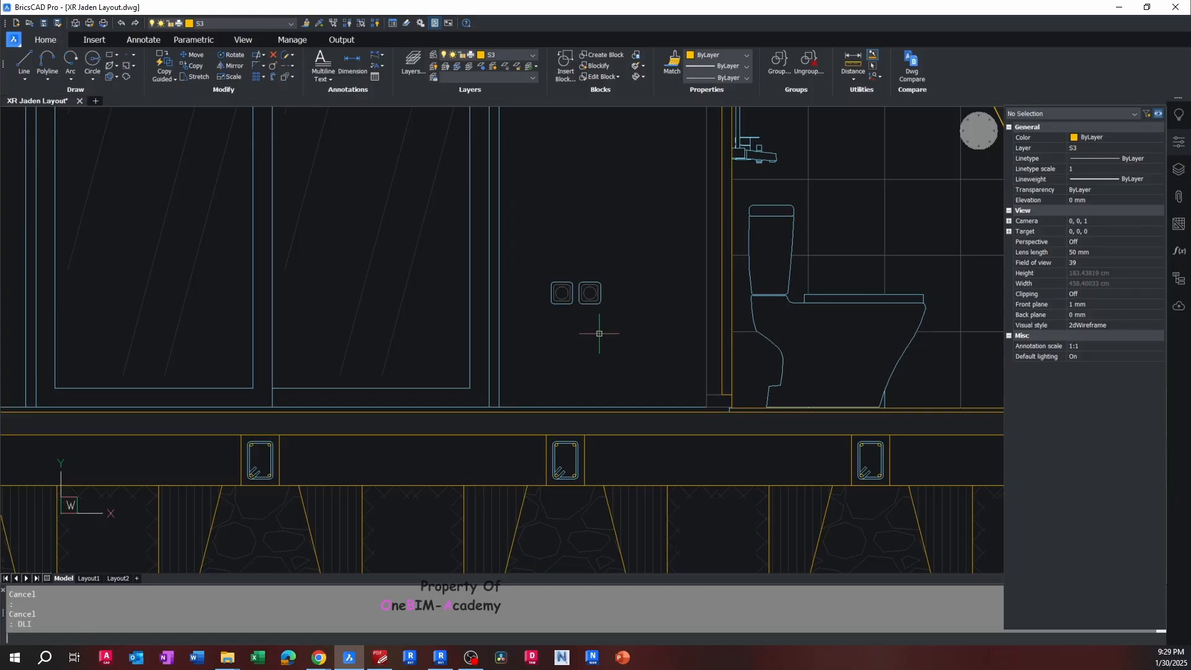
scroll(608, 320, "up", 1)
left_click(598, 282)
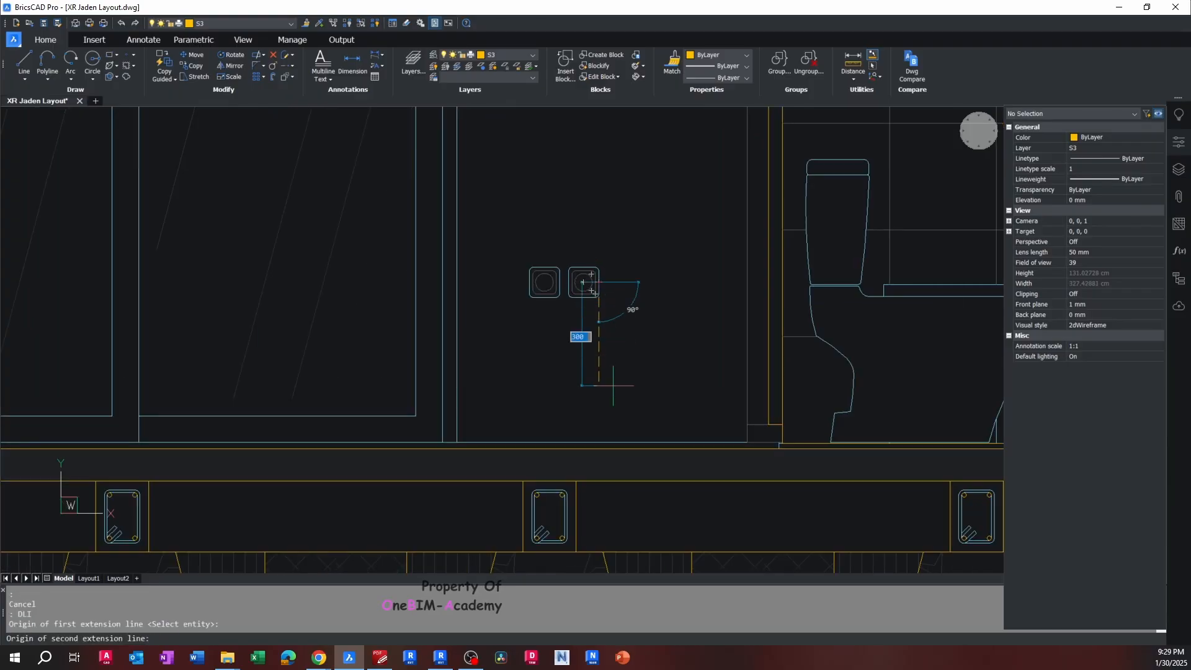
left_click(598, 446)
key("Escape")
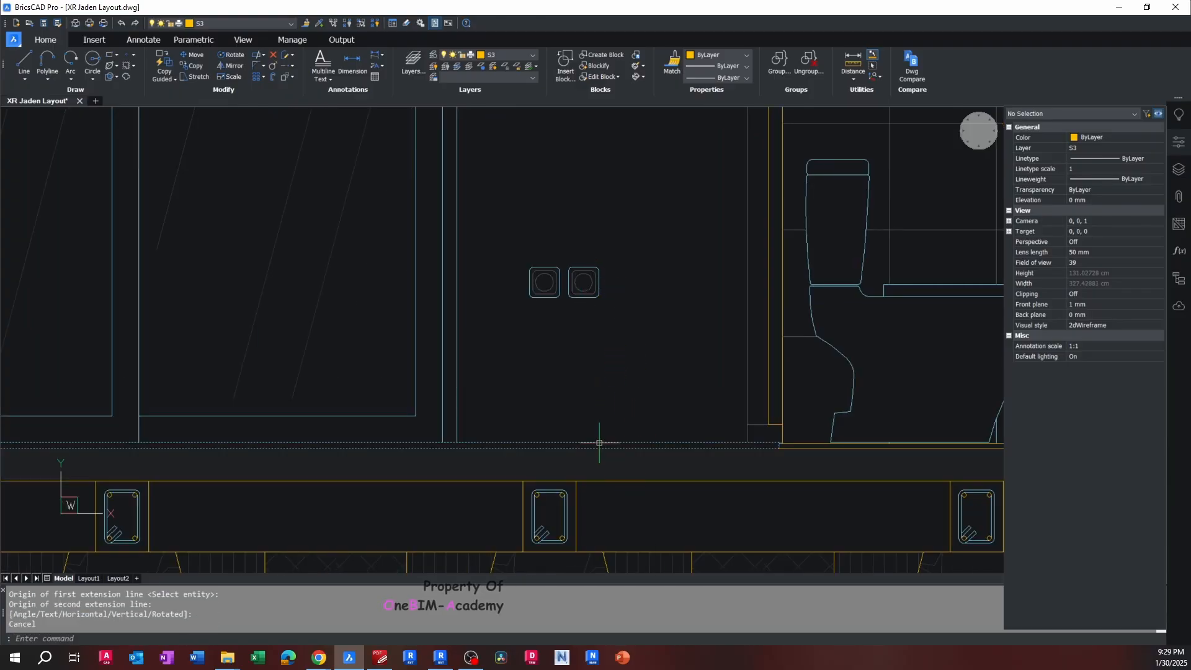
Add a vertical linear dimension from the finished floor line to the centre of the socket nearer the bathroom
key("space")
left_click(599, 442)
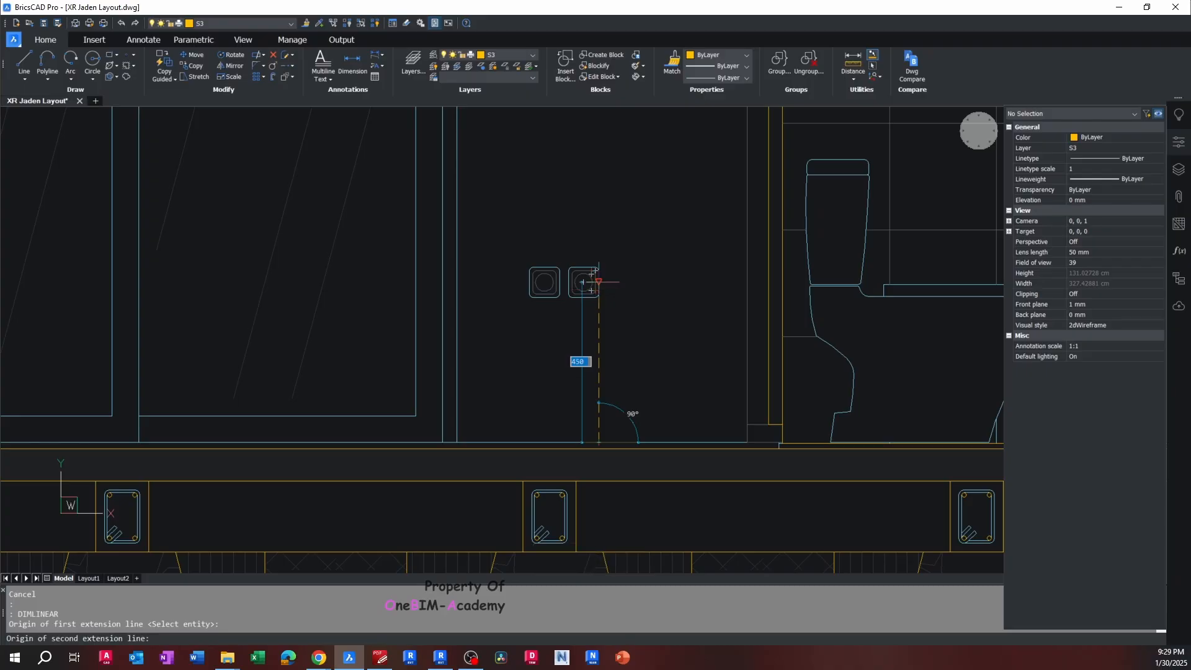
left_click(598, 282)
left_click(638, 283)
Add a horizontal linear dimension from the socket nearer the bathroom to the face of the bathroom wall
key("space")
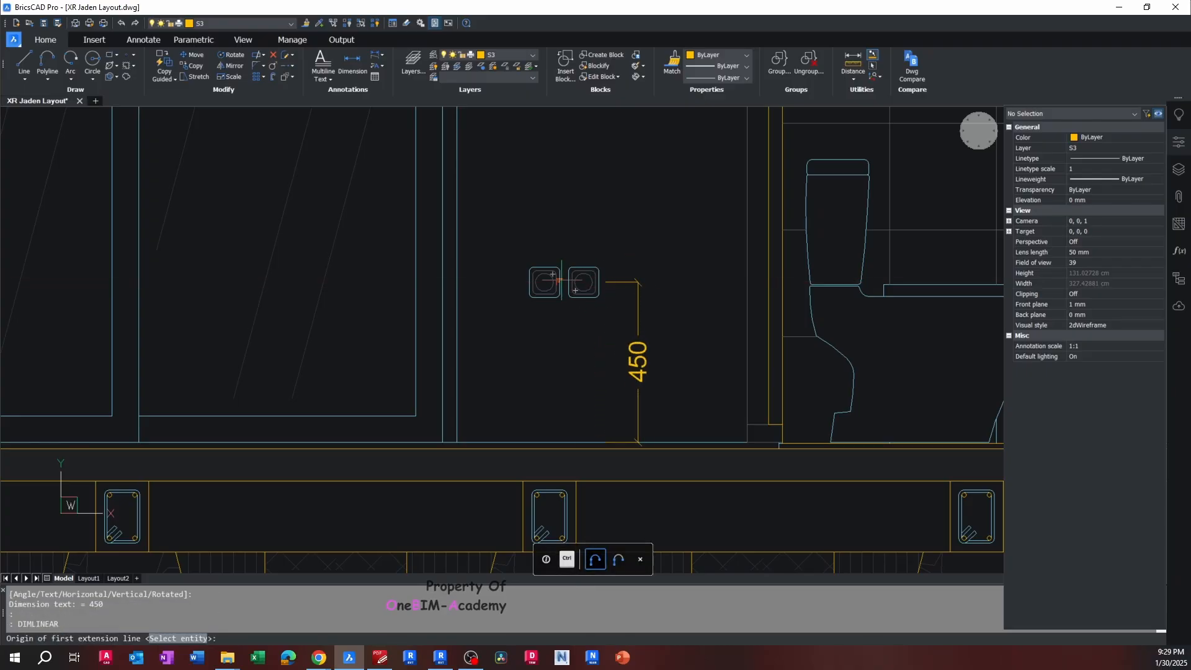
scroll(561, 280, "up", 4)
left_click(618, 250)
scroll(634, 247, "down", 3)
scroll(739, 254, "up", 1)
middle_click_drag(743, 254, 623, 268)
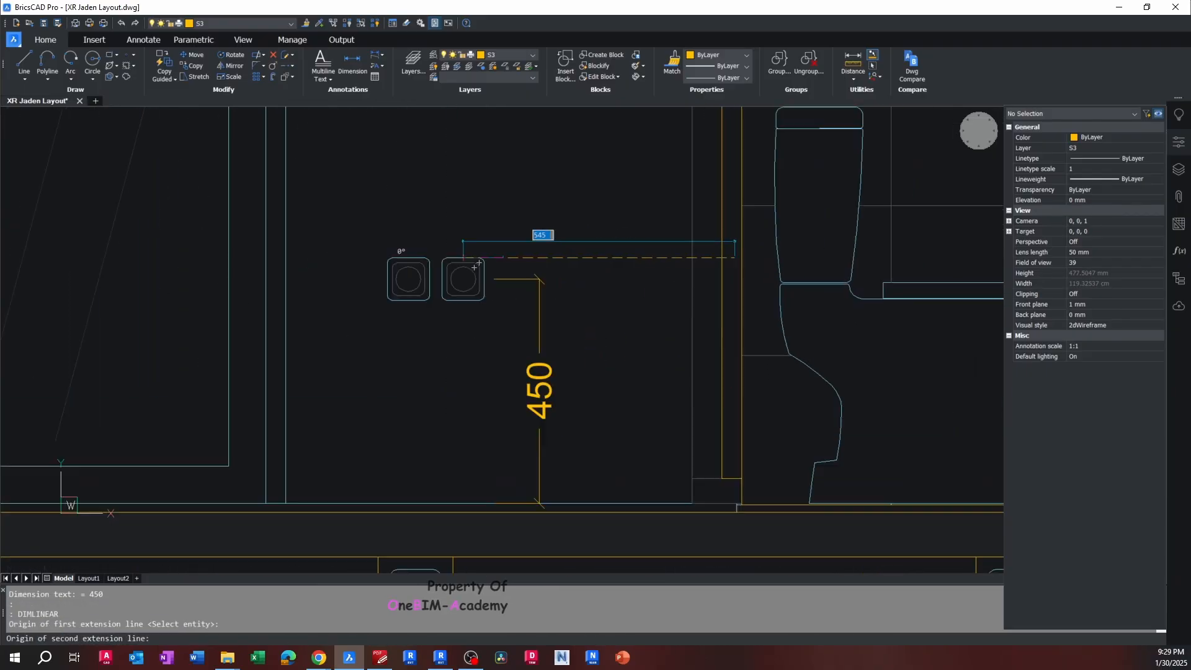
scroll(737, 258, "up", 1)
left_click(676, 249)
left_click(662, 150)
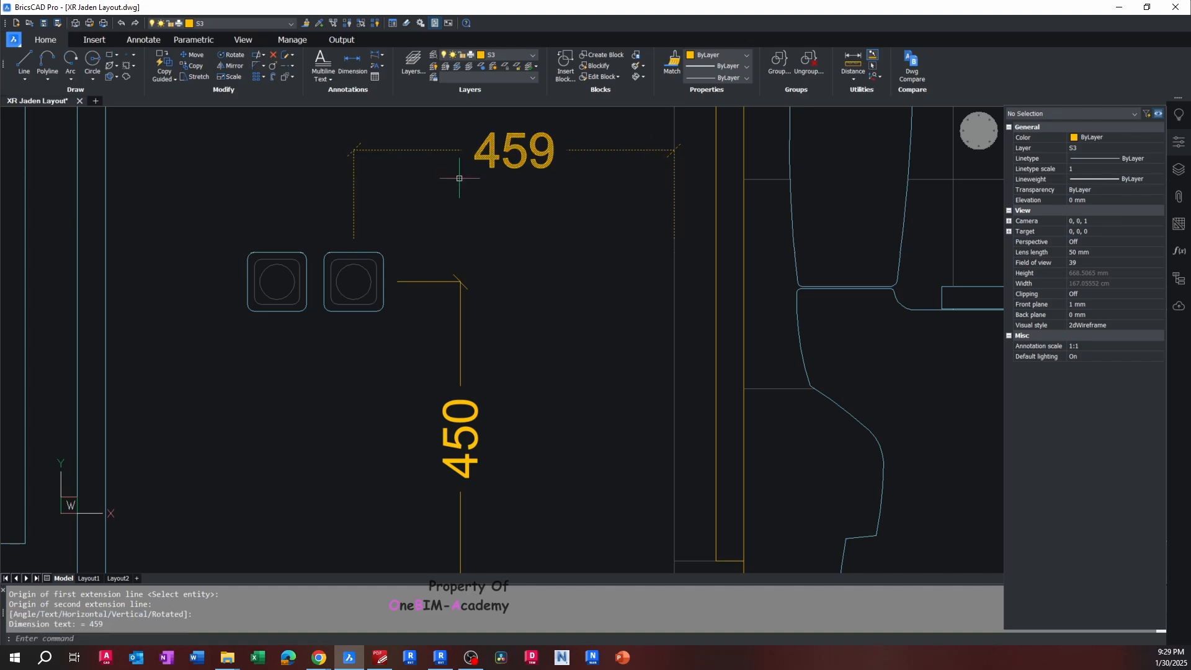
key("Escape")
Dimension the horizontal spacing between the two socket centres, in line with the wall-distance dimension
middle_click_drag(368, 185, 623, 278)
left_click(575, 274)
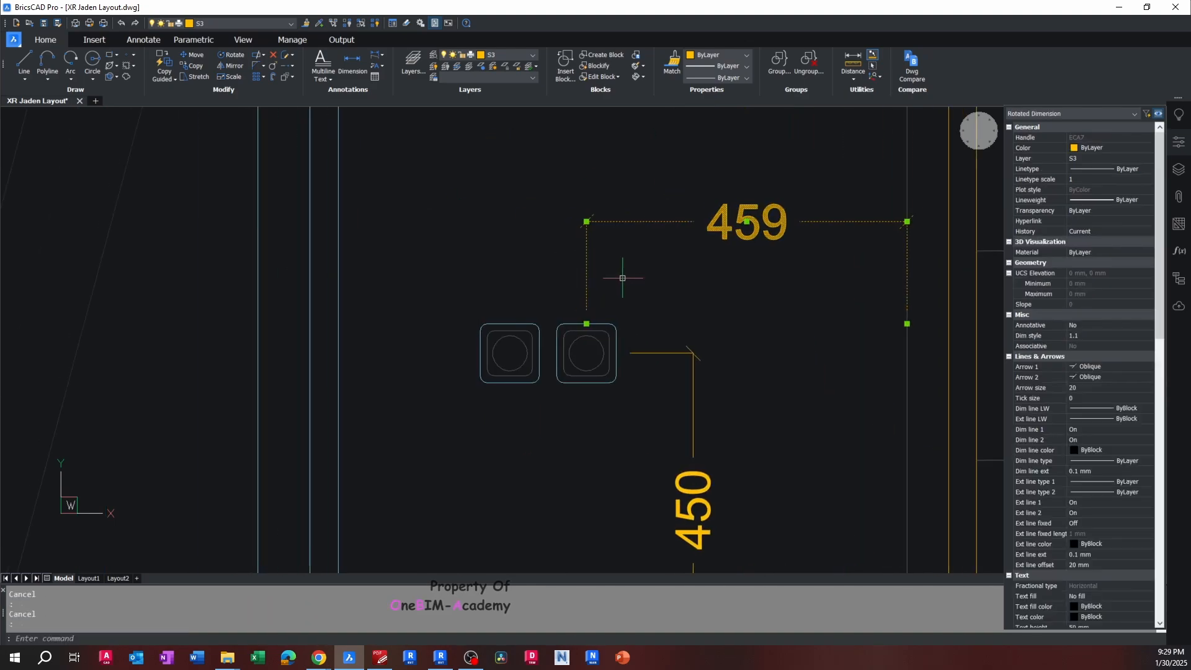
key("Return")
left_click(586, 307)
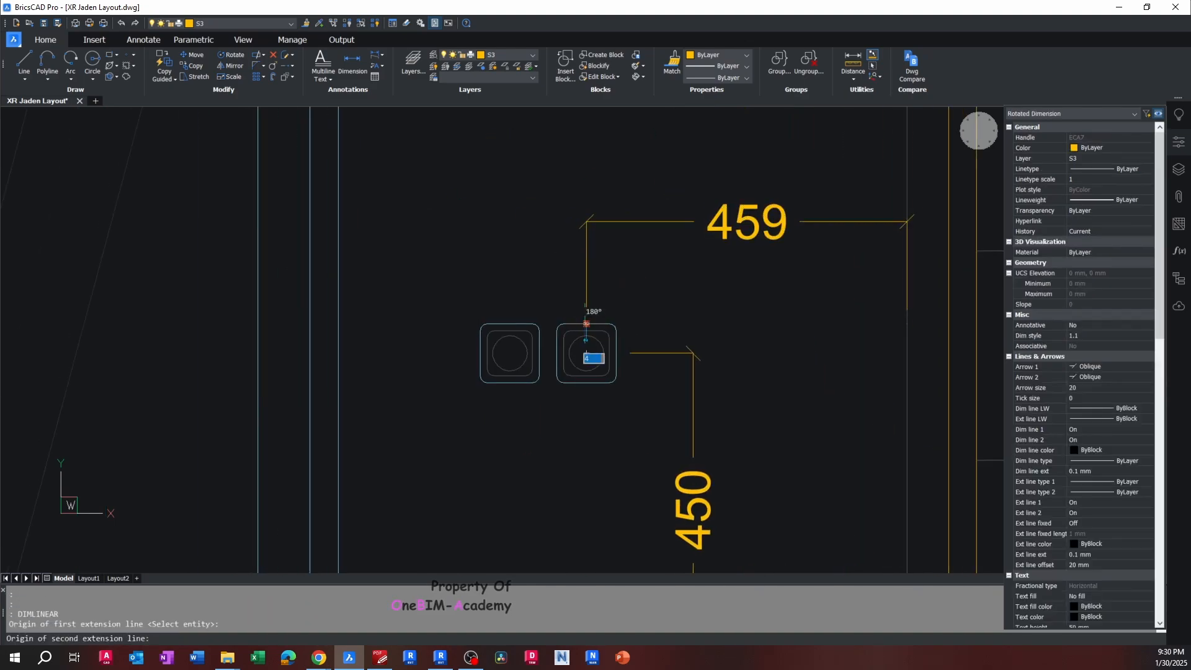
left_click(506, 324)
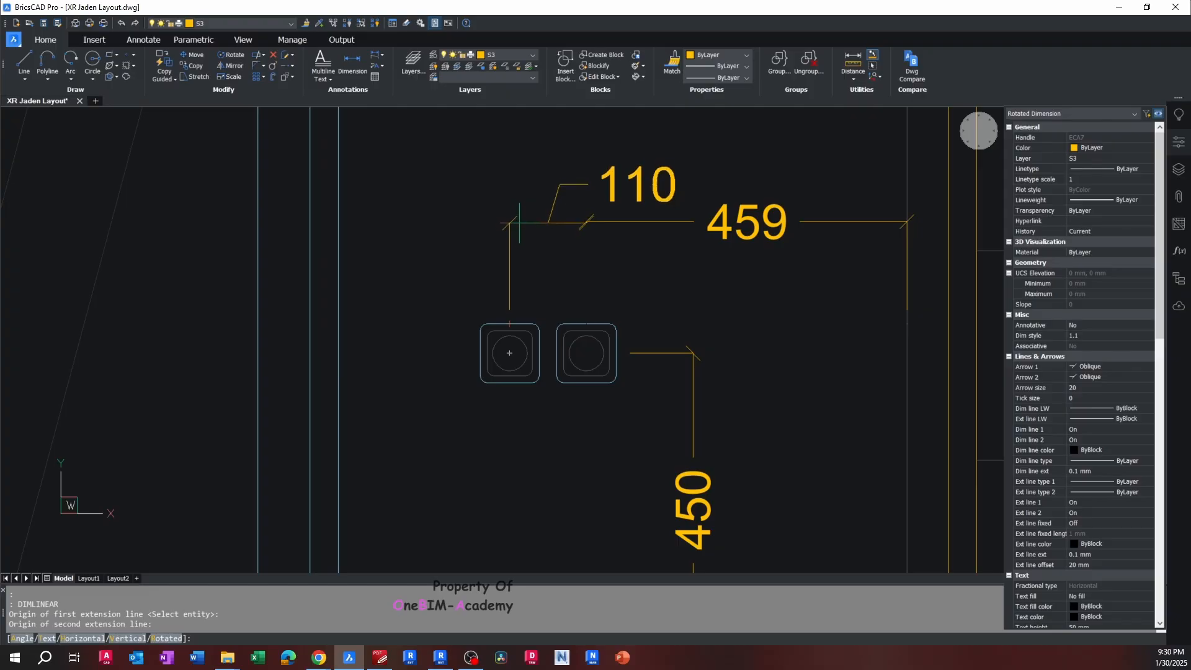
left_click(519, 222)
key("Escape")
key("Escape")
scroll(550, 242, "down", 4)
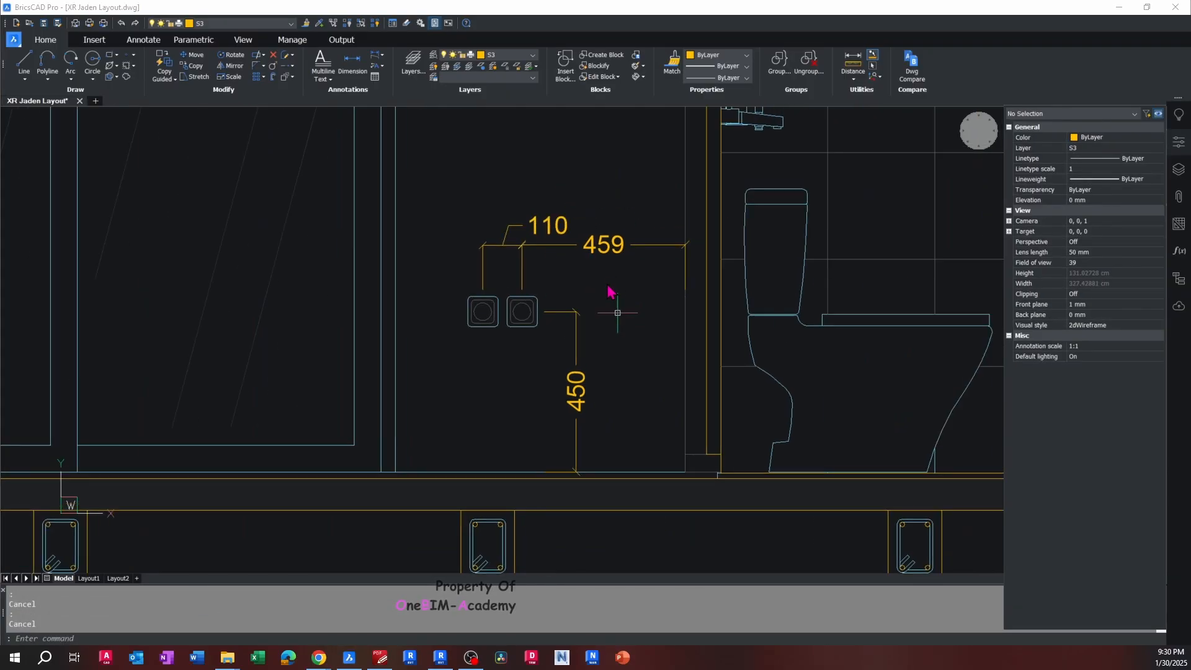
Switch to Revit's LANTAI 1 plan and create a similar 1-pole switch on the opposite long wall, just outside the bathroom door
key("alt+Tab")
scroll(607, 286, "down", 5)
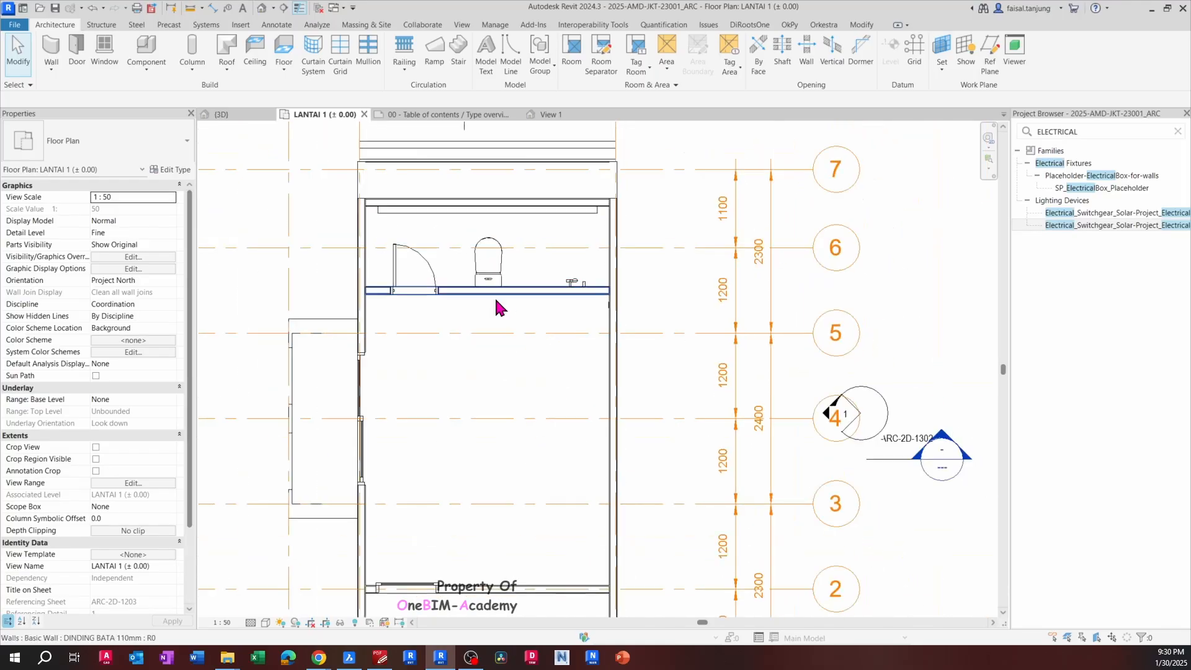
middle_click_drag(494, 298, 566, 287)
scroll(660, 292, "up", 4)
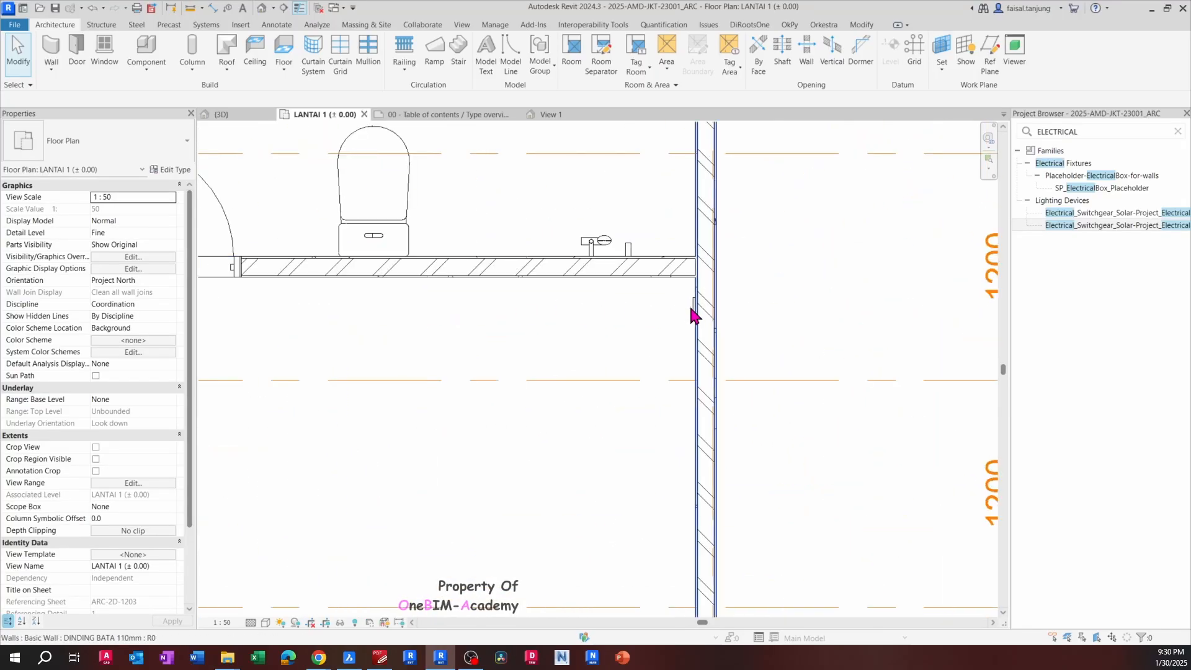
left_click(686, 314)
key("Escape")
scroll(689, 315, "up", 2)
left_click(691, 313)
key("Escape")
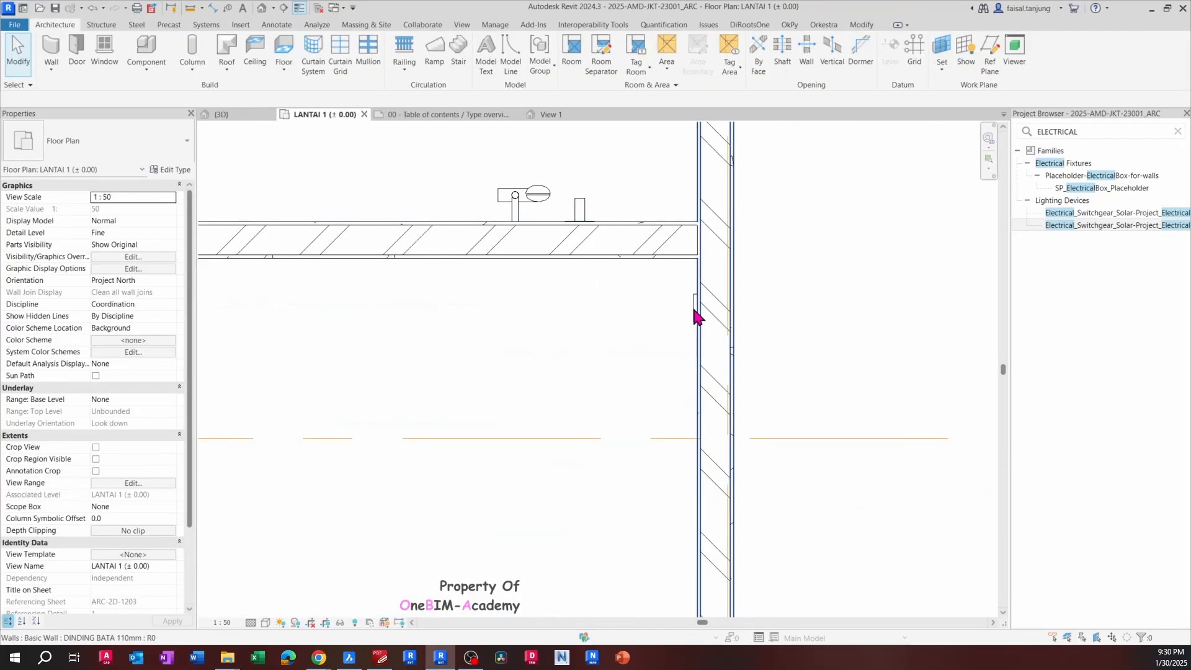
left_click(693, 317)
key("c")
key("s")
scroll(690, 318, "down", 2)
middle_click_drag(586, 332, 886, 298)
scroll(368, 296, "up", 2)
scroll(367, 296, "up", 2)
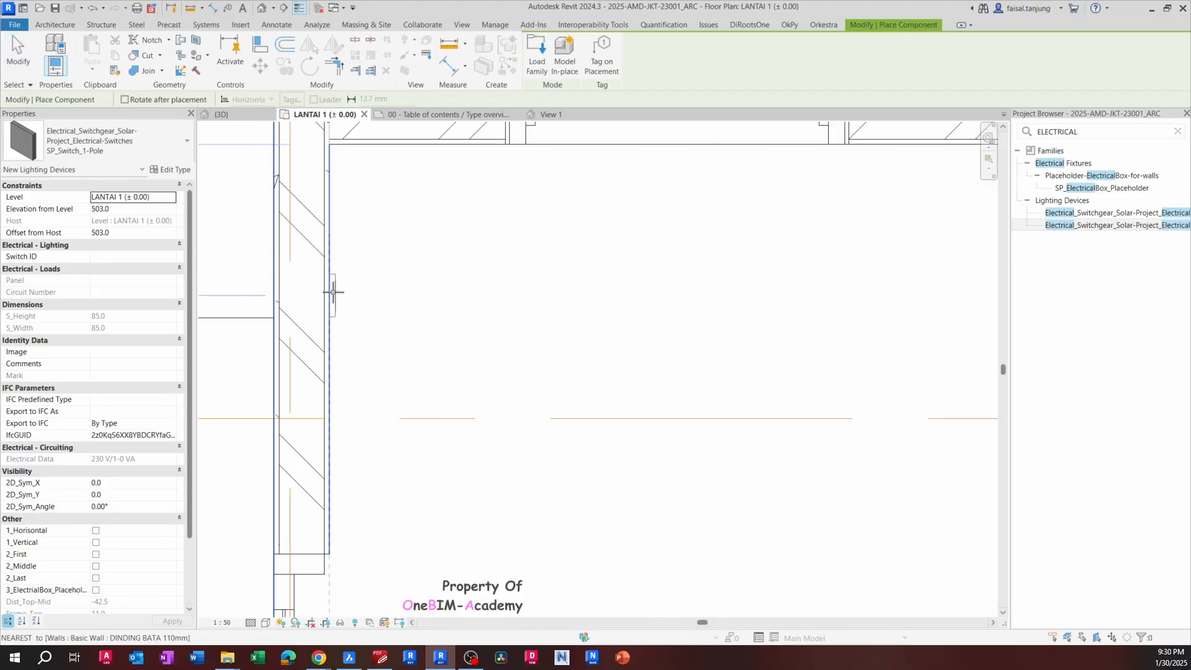
left_click(334, 294)
key("Escape")
key("Escape")
Inspect the new switch in the 3D view and compare it with the dimensioned sockets in the BricsCAD section
scroll(335, 292, "up", 1)
left_click(335, 292)
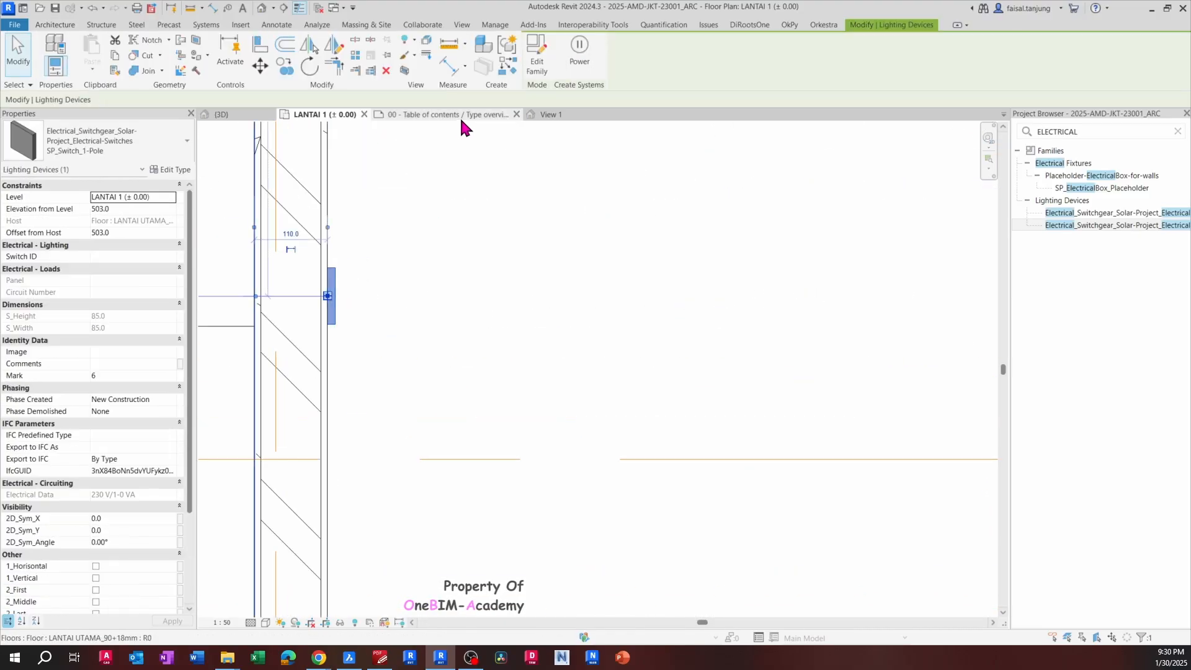
left_click(221, 116)
scroll(479, 284, "down", 2)
middle_click_drag(479, 285, 589, 467, "shift")
middle_click_drag(589, 466, 741, 331)
key("Escape")
scroll(802, 318, "up", 5)
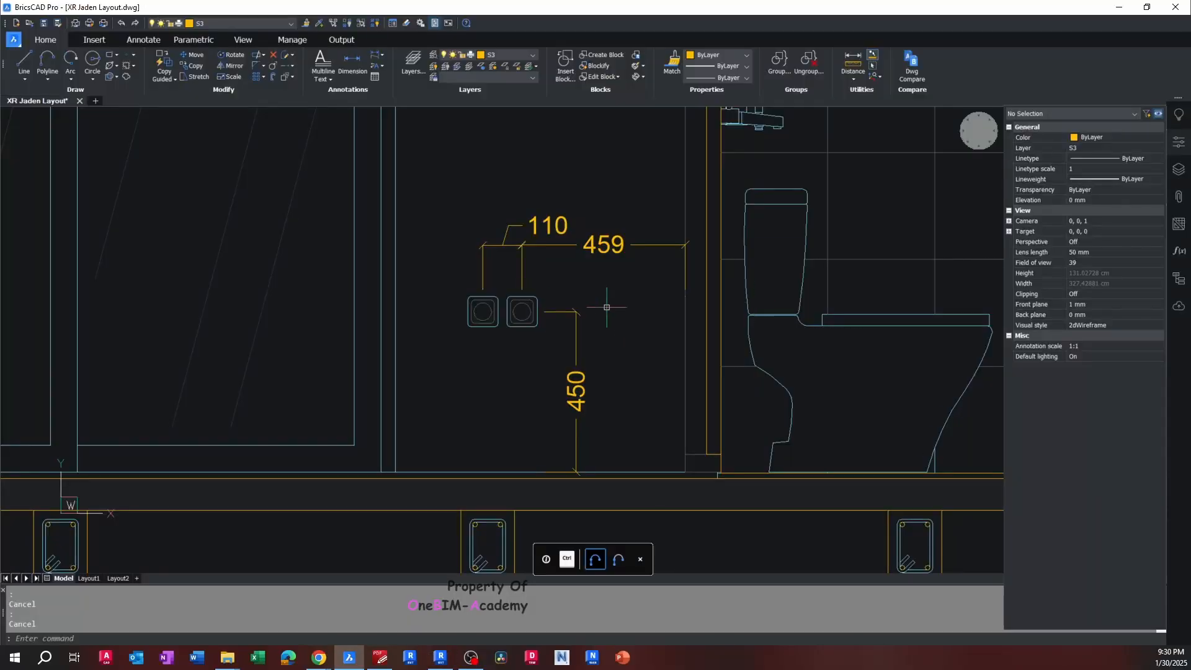
scroll(571, 304, "up", 4)
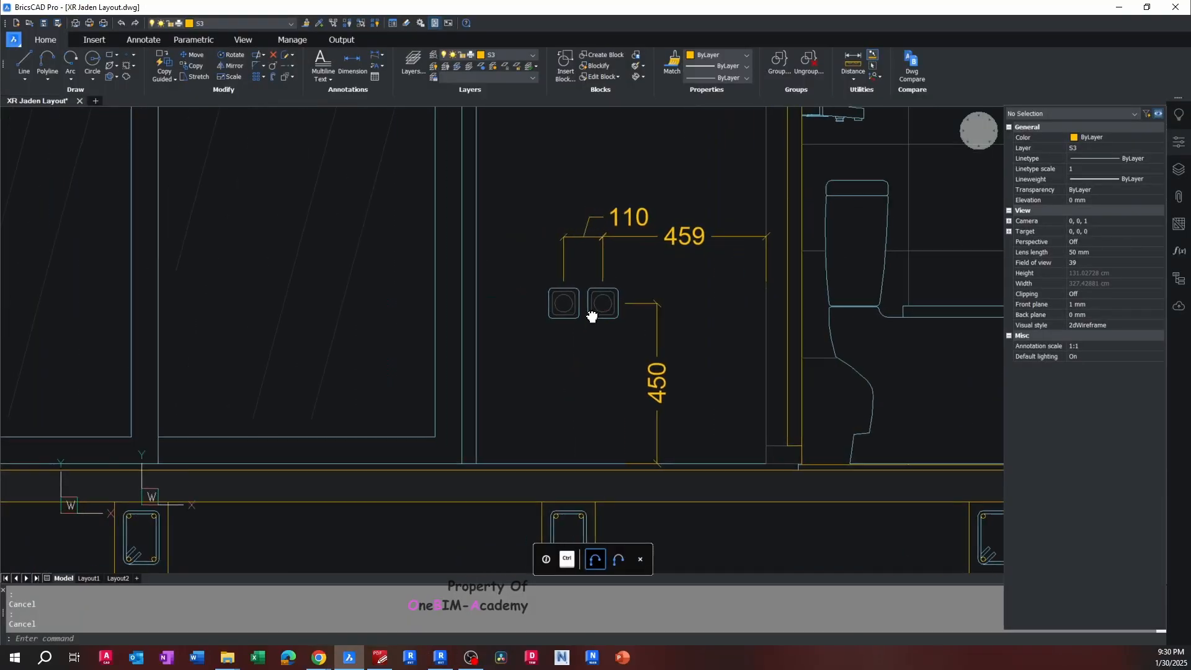
key("alt+Tab")
Try the SP_Switch_2-Pole, SP_Switch_2-Gang_2-Way and SP_Switch_2-Way types on the new wall switch
left_click(708, 288)
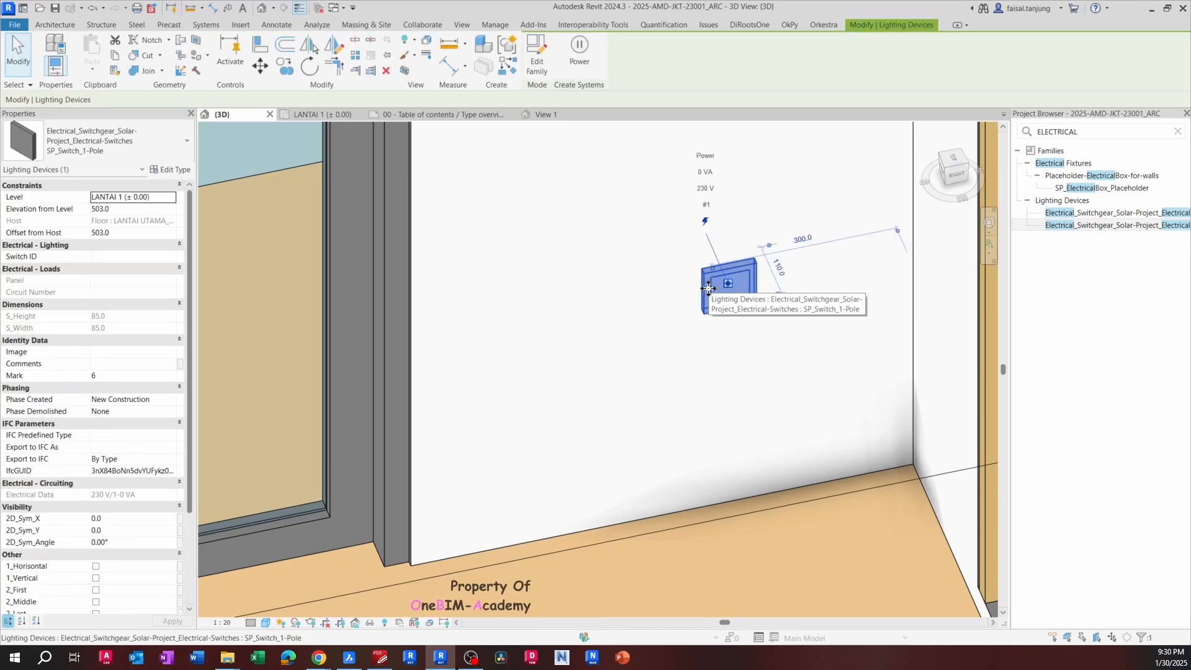
left_click_drag(708, 288, 730, 297)
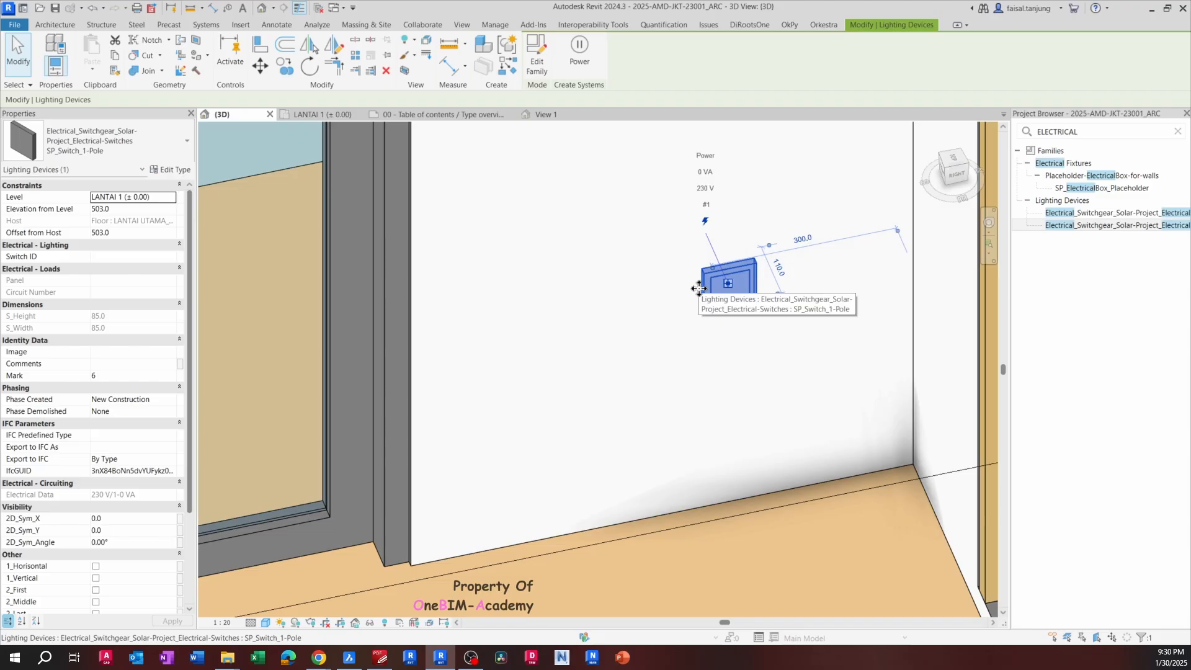
middle_click_drag(700, 288, 695, 345)
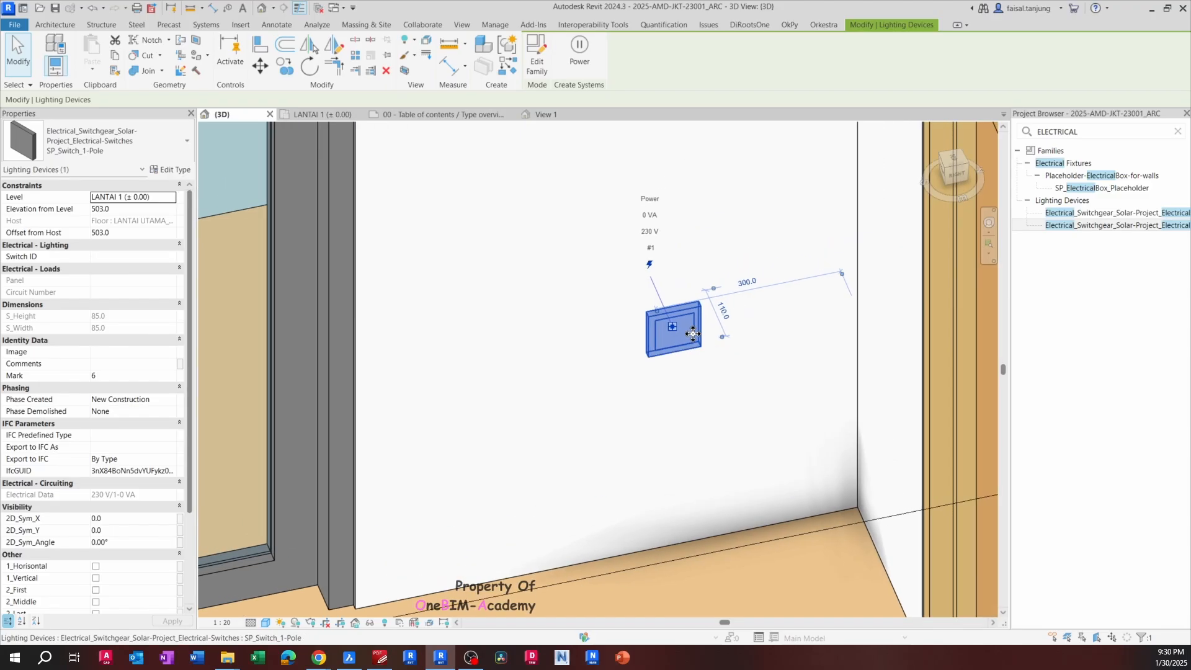
left_click(140, 151)
left_click(53, 250)
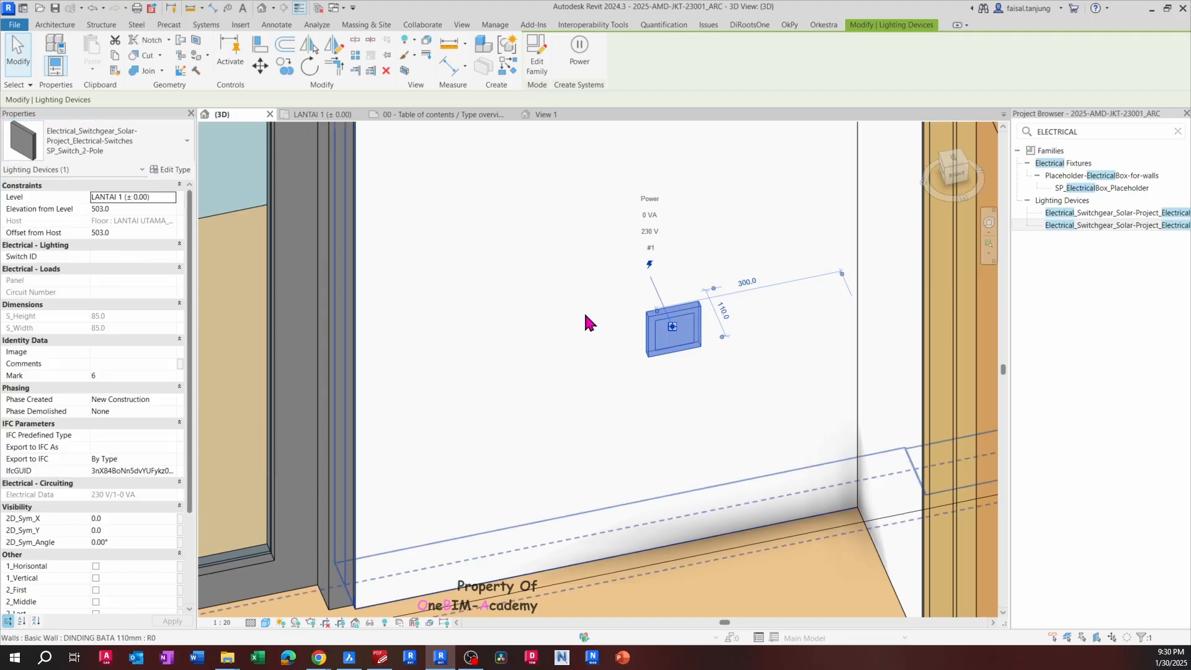
left_click(104, 163)
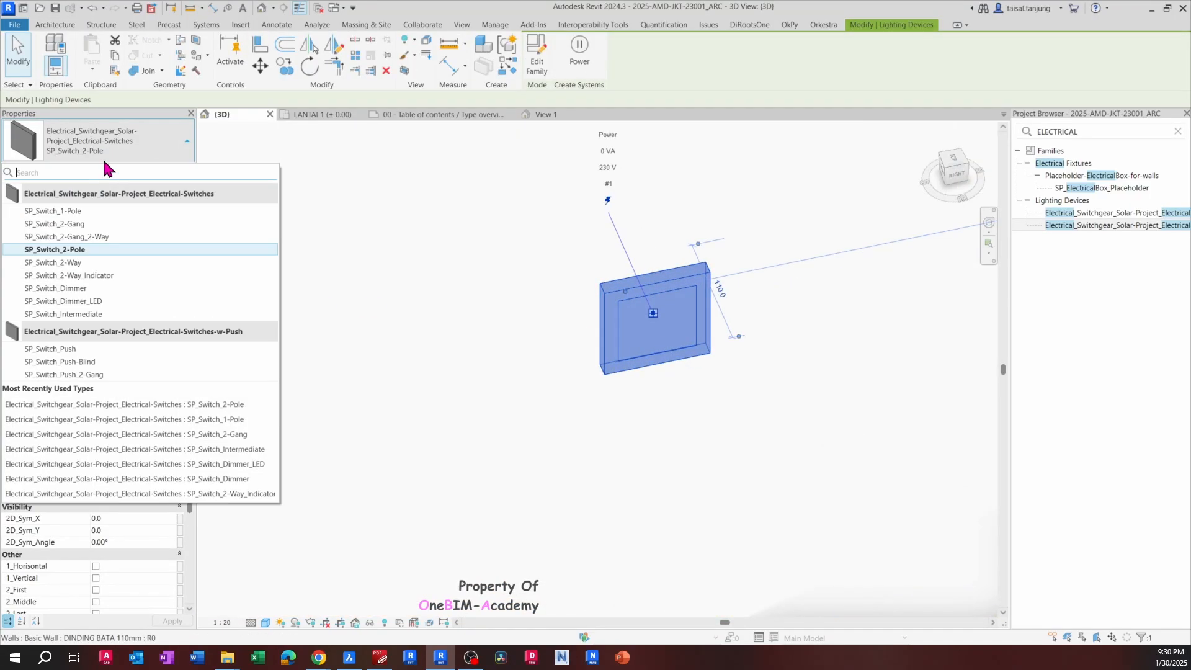
left_click(94, 230)
left_click(435, 280)
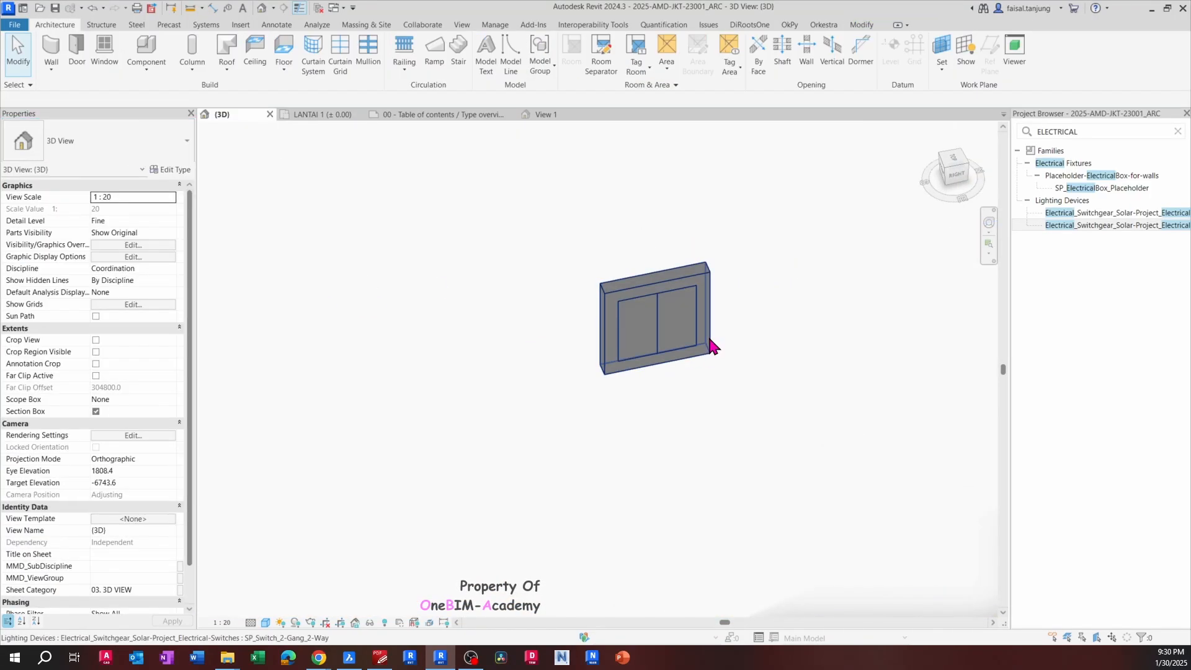
left_click(678, 328)
left_click(107, 139)
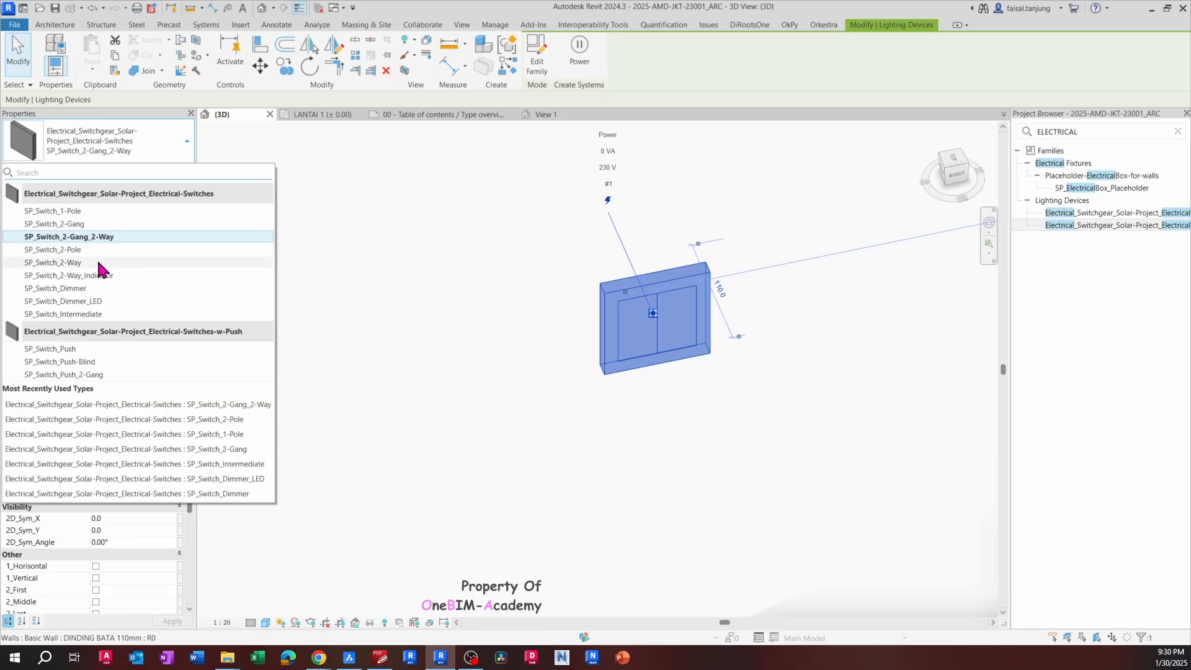
left_click(98, 264)
Change the new wall device to the SP_Switch_Dimmer type and view it within the room
left_click(118, 149)
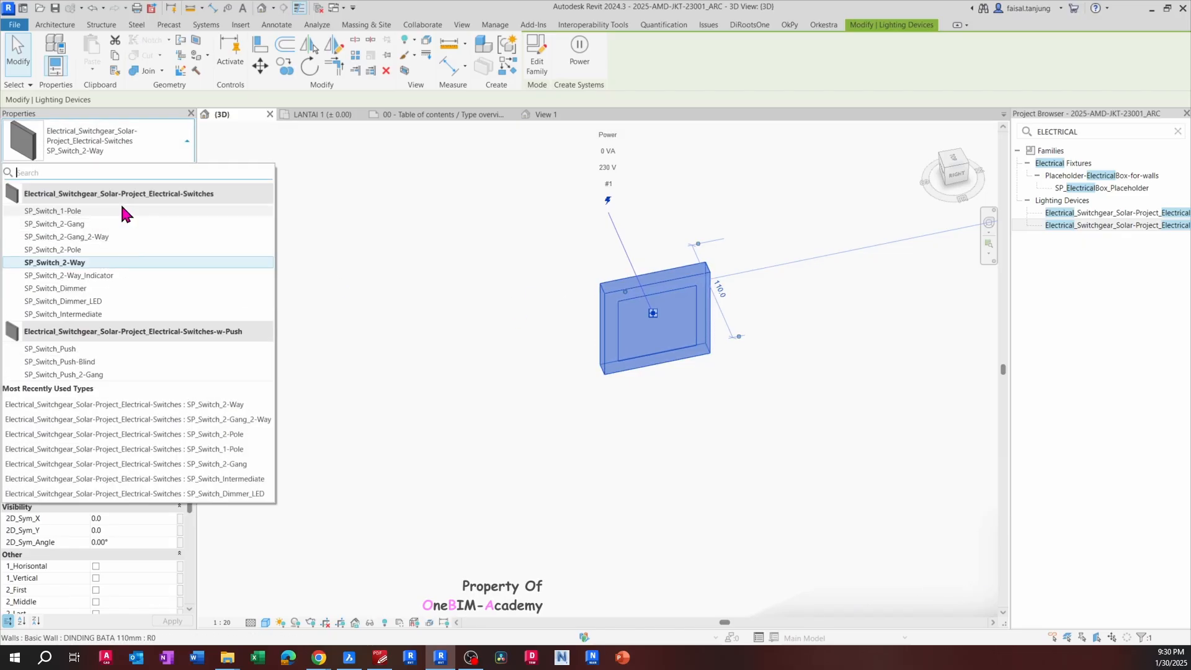
left_click(114, 289)
left_click(752, 247)
mouse_move(753, 248)
middle_mouse_down("shift")
mouse_move(830, 244)
mouse_move(752, 237)
mouse_move(742, 249)
middle_mouse_up("shift")
left_click(717, 264)
key("Escape")
scroll(626, 206, "down", 3)
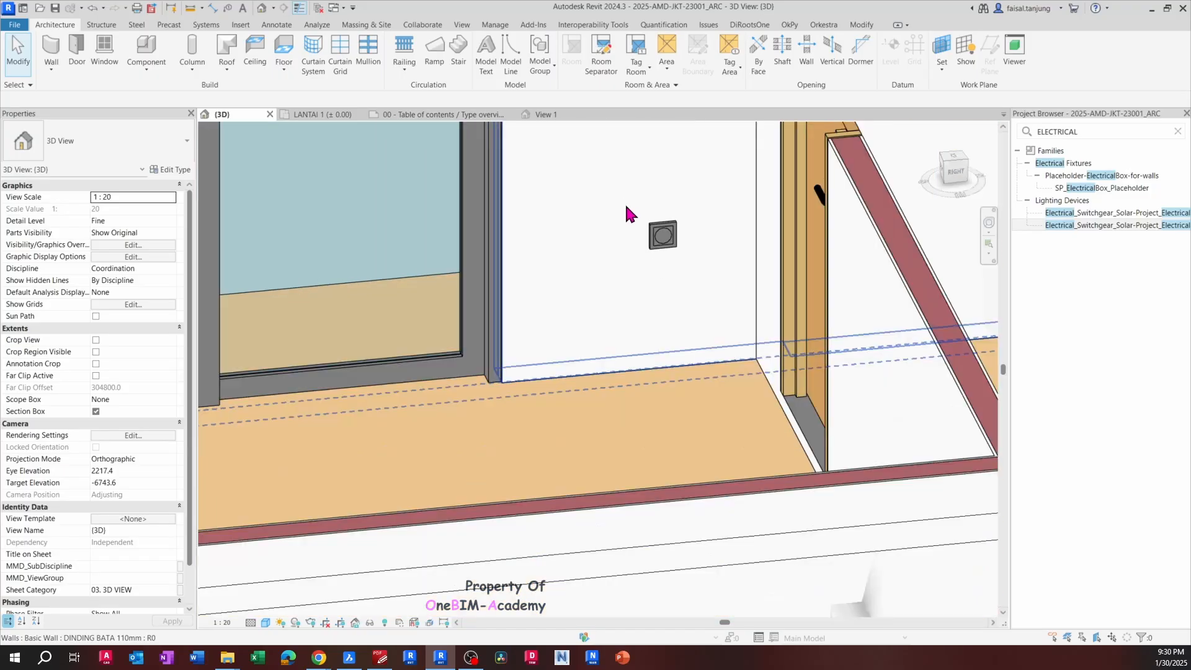
scroll(626, 206, "down", 3)
middle_click_drag(626, 206, 642, 291, "shift")
middle_click_drag(658, 248, 635, 282)
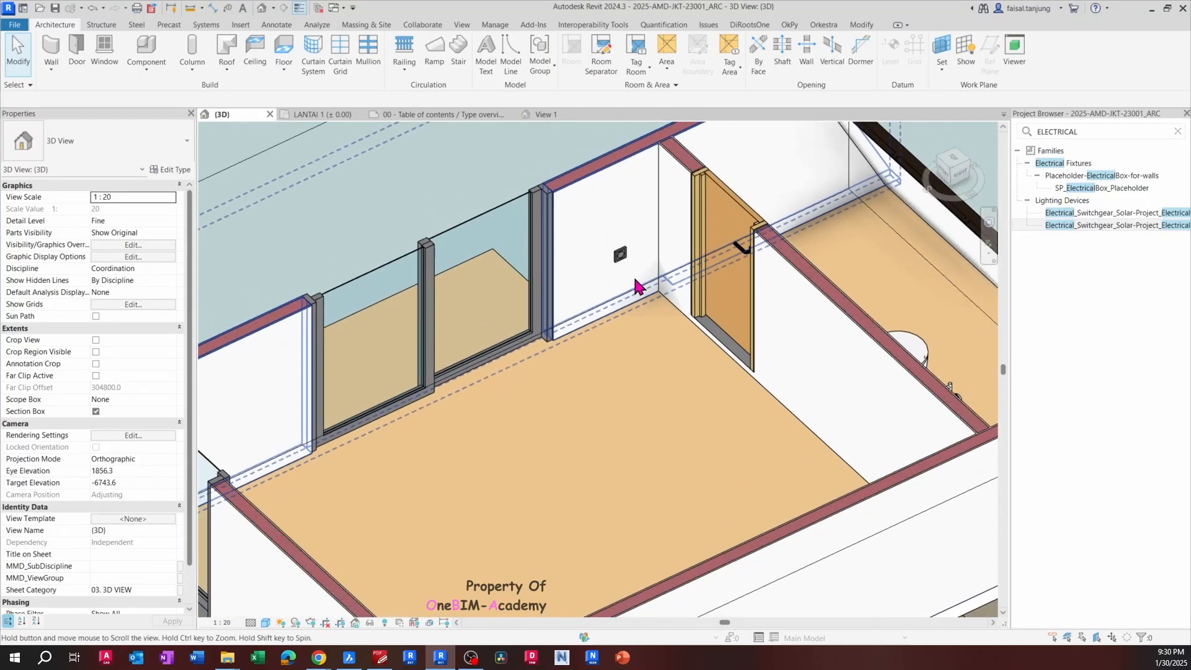
Clear the Project Browser search and open the Section 2 view from its section mark in the LANTAI 1 plan
left_click(1178, 131)
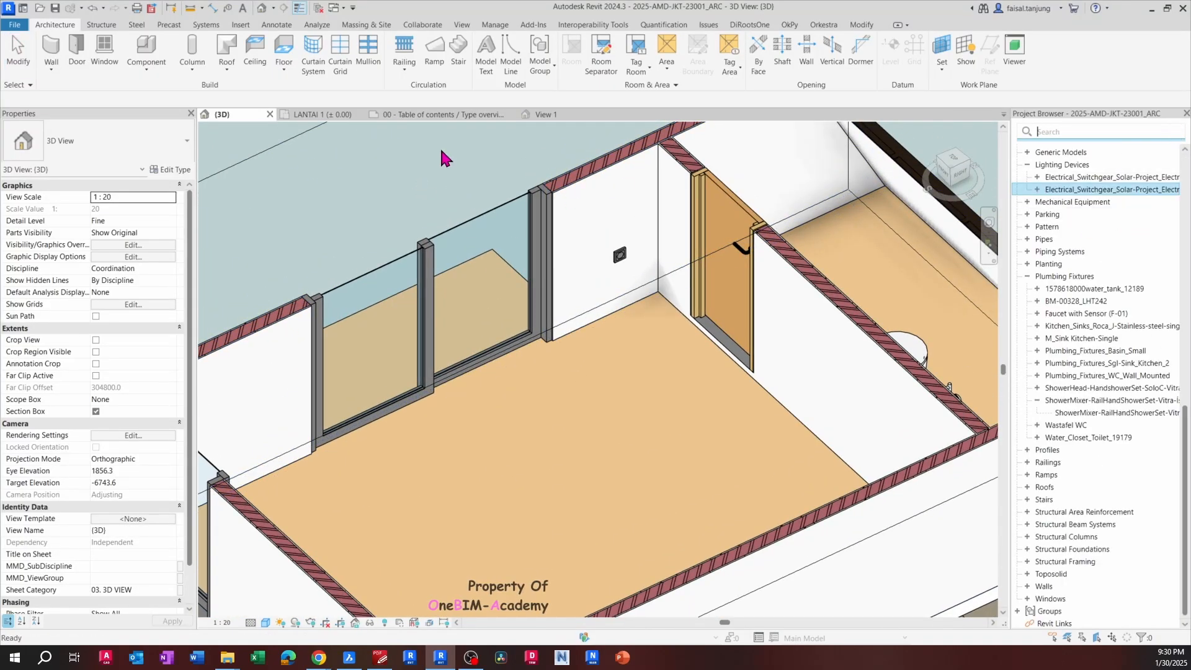
left_click(329, 116)
scroll(465, 193, "down", 5)
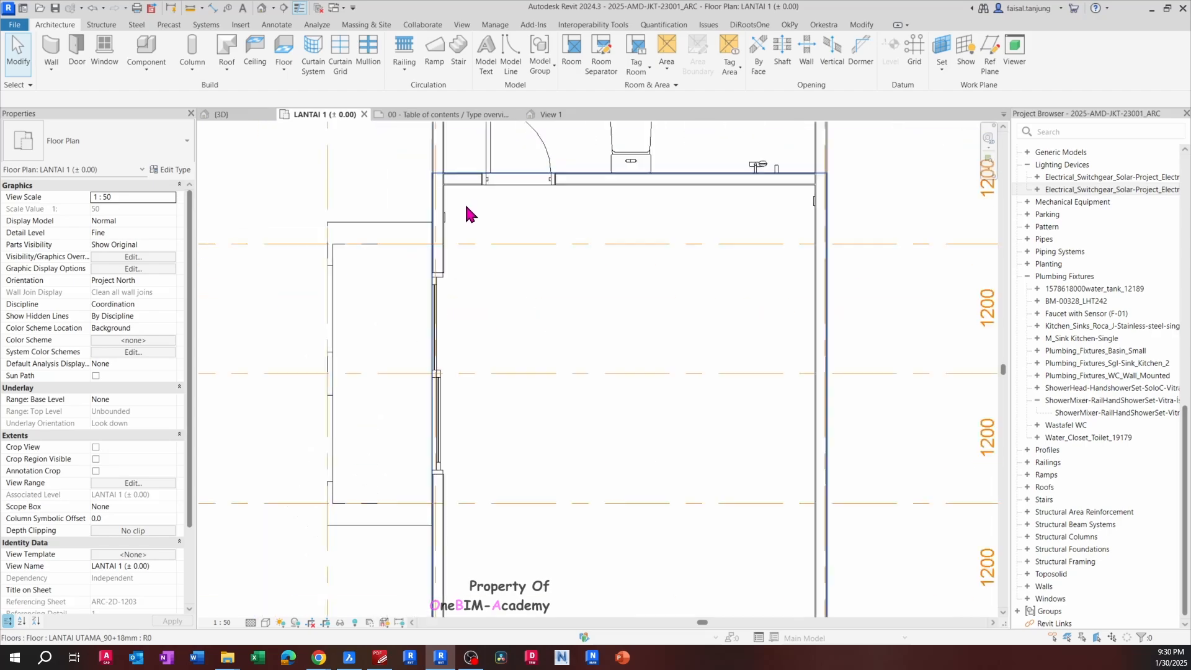
scroll(477, 220, "up", 5)
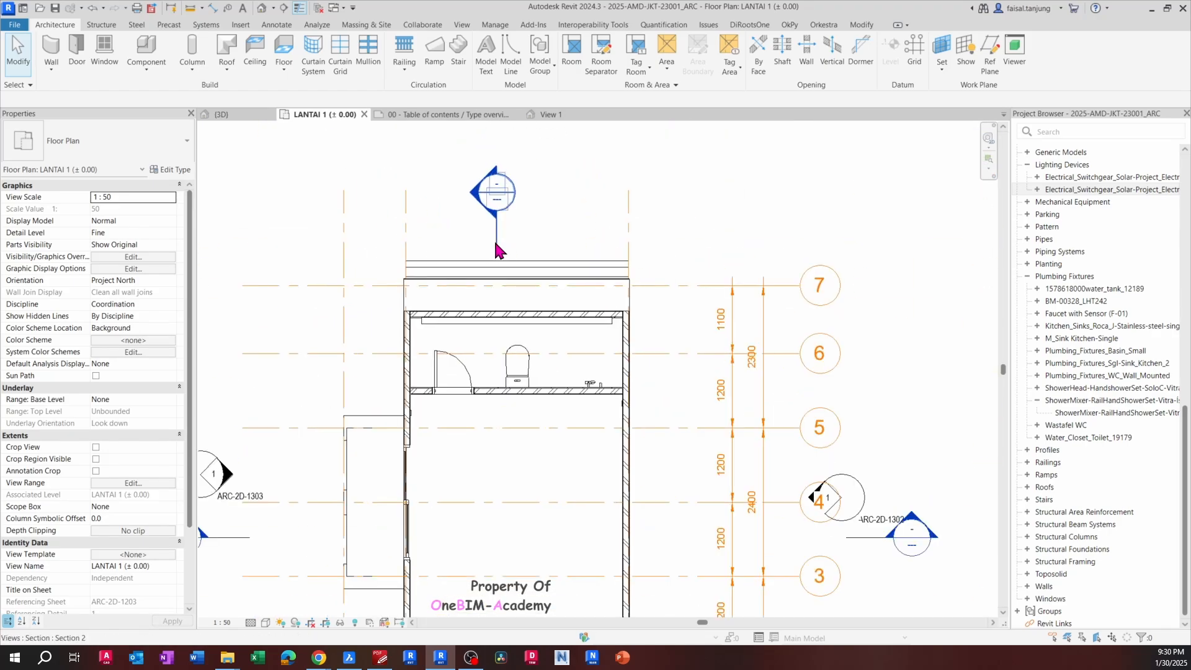
right_click(496, 242)
left_click(533, 304)
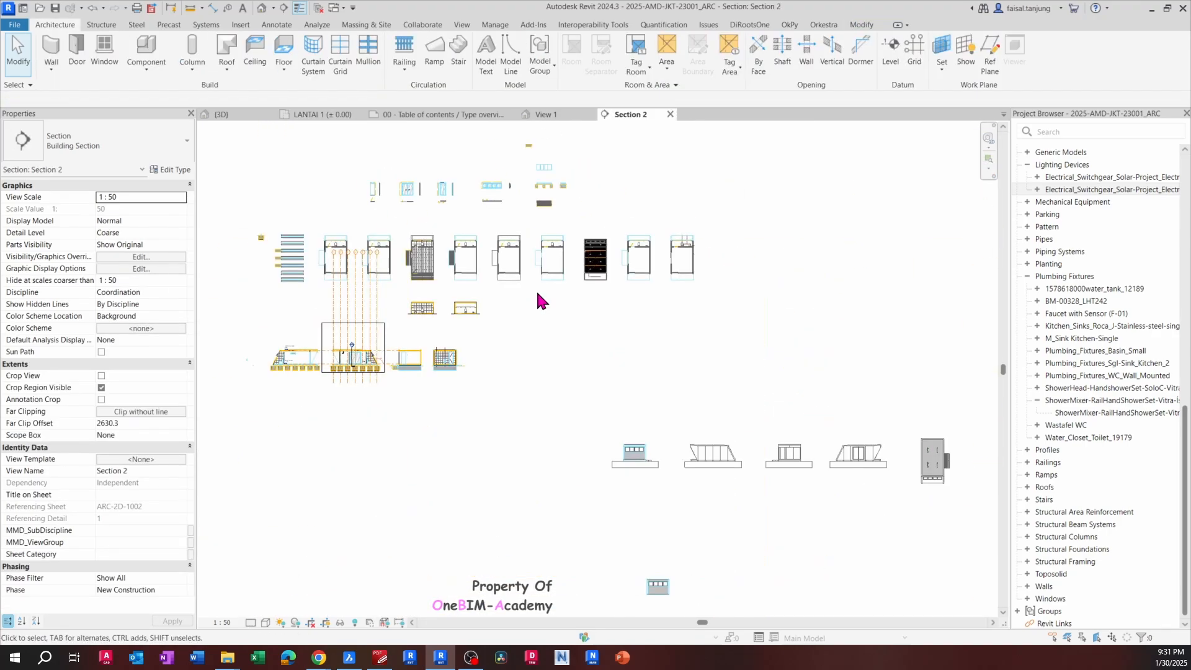
scroll(484, 346, "up", 10)
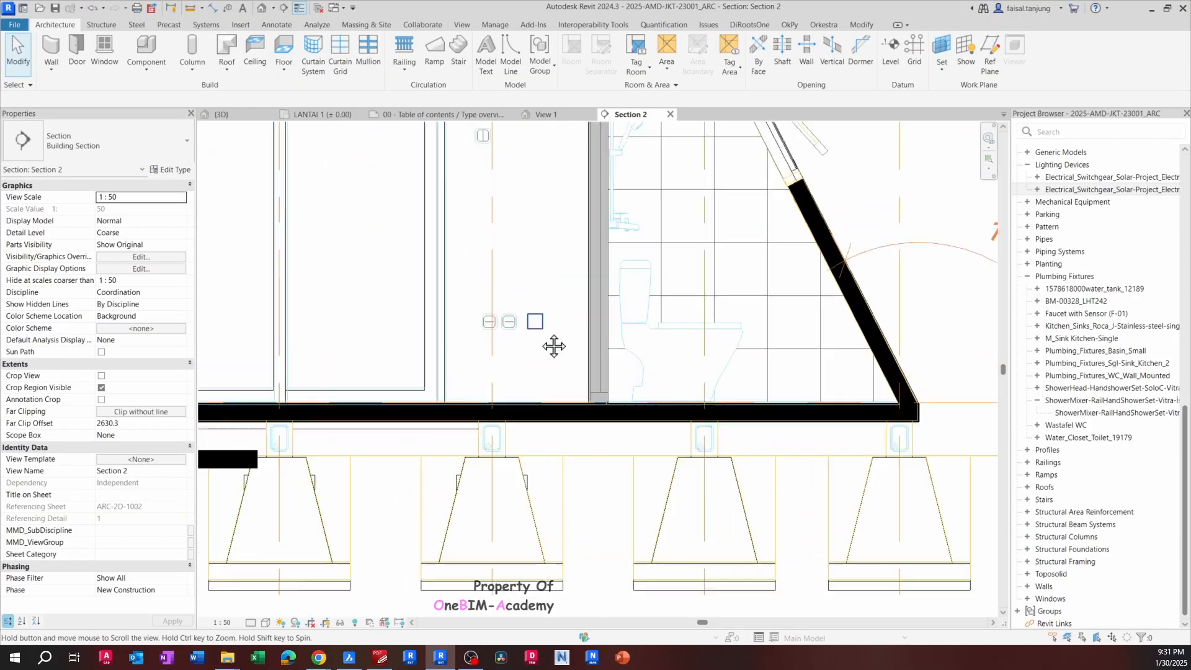
scroll(655, 315, "down", 3)
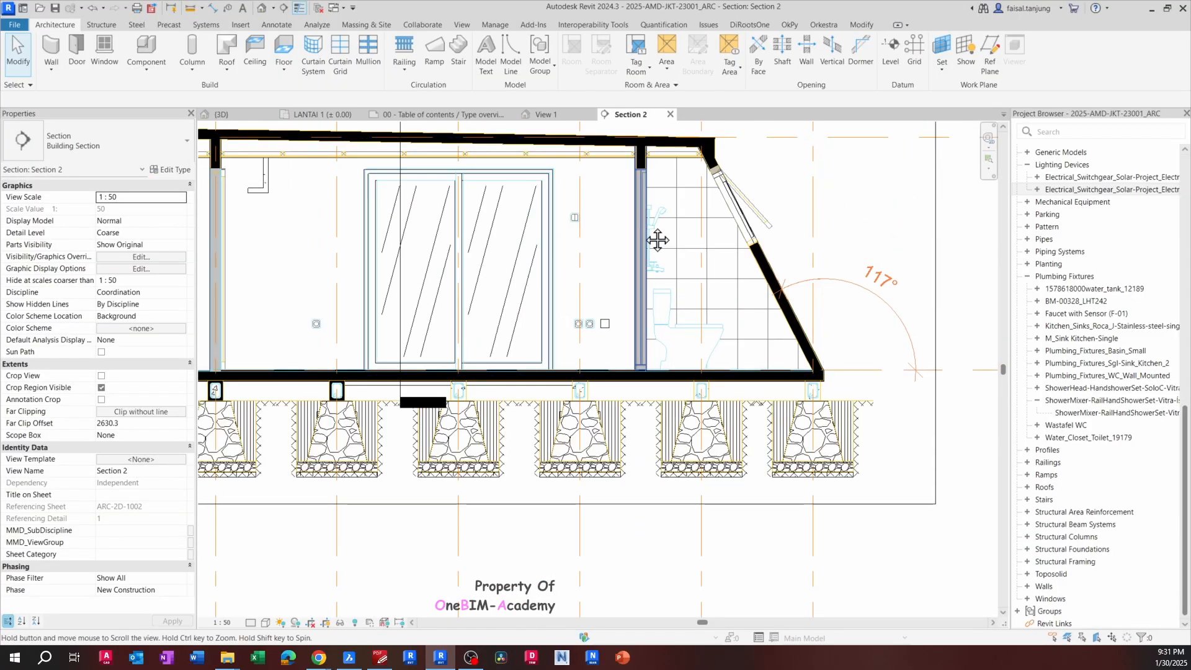
left_click(660, 268)
scroll(659, 268, "down", 5)
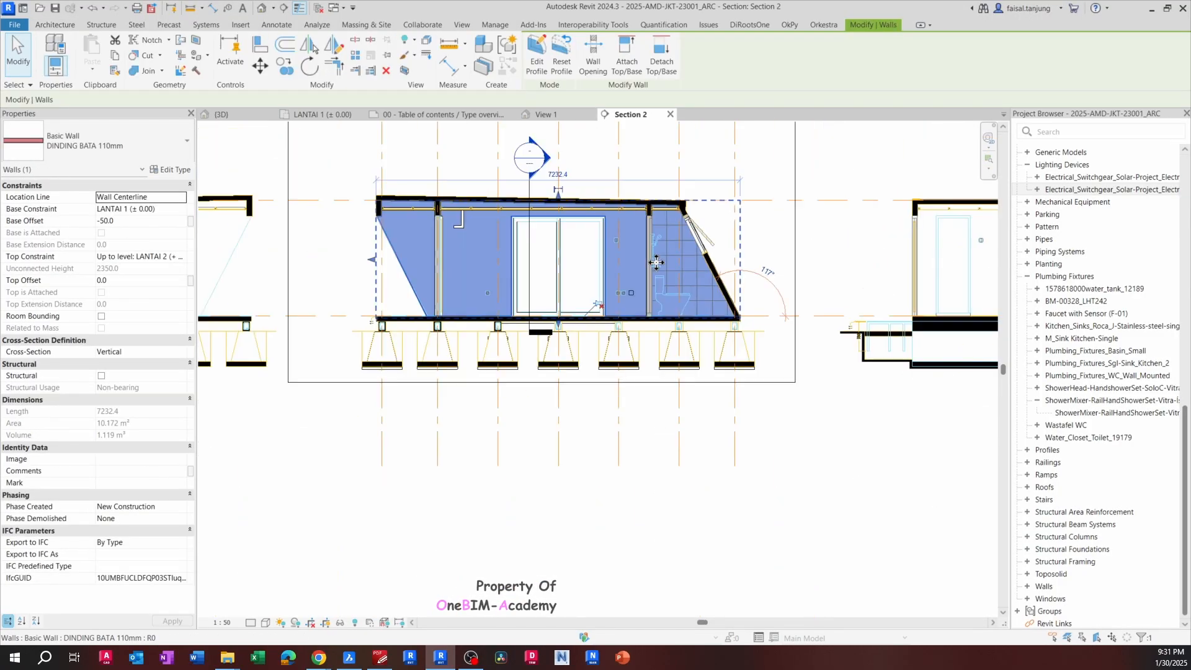
key("Escape")
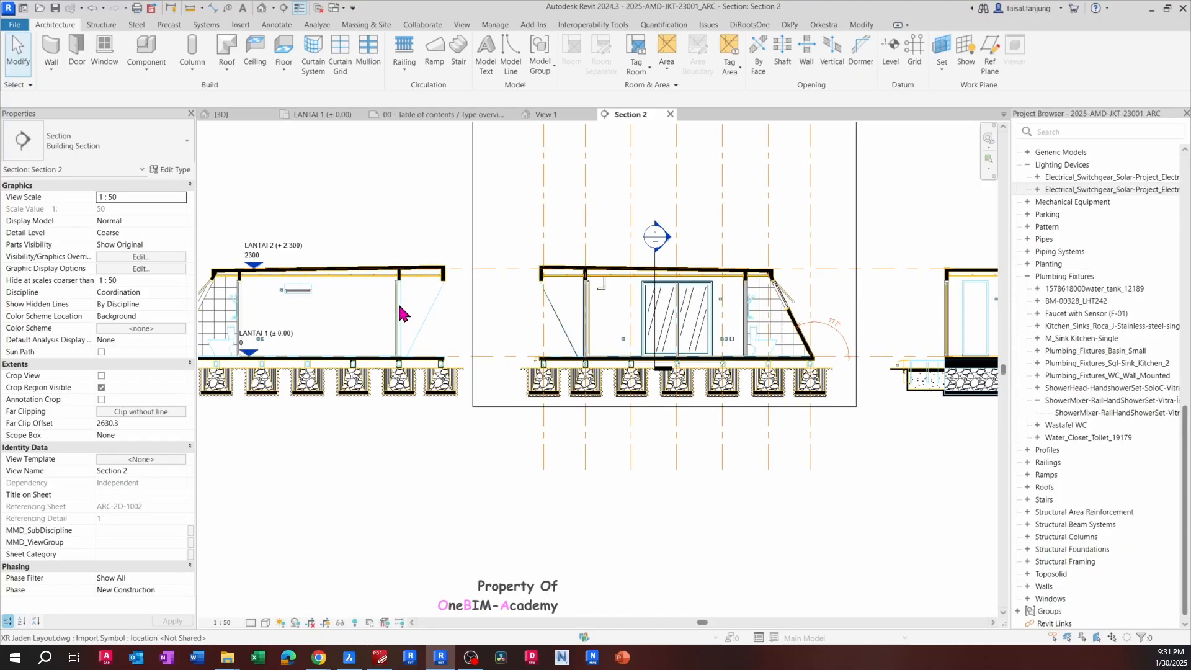
key("v")
key("g")
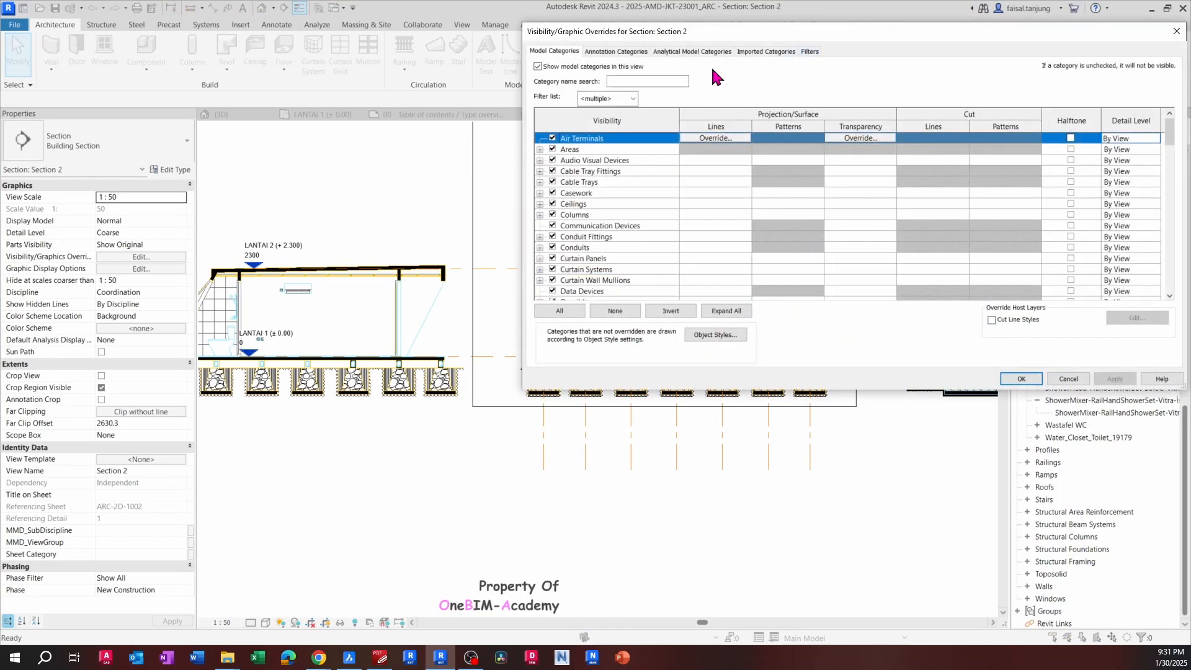
key("Escape")
key("v")
key("g")
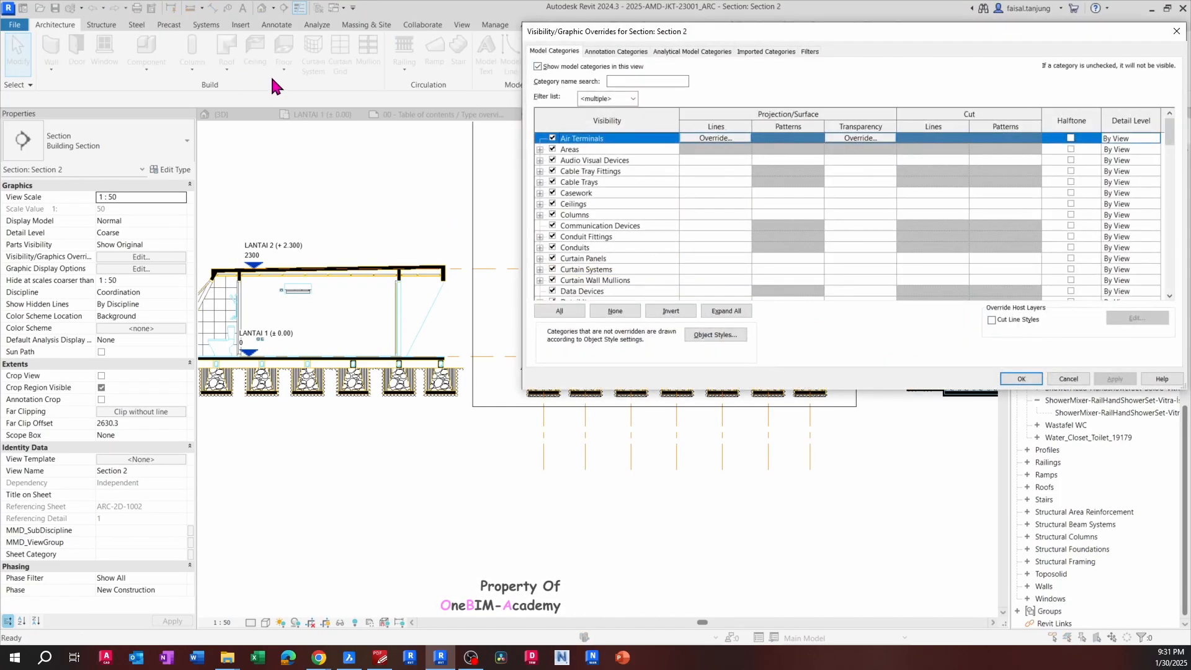
key("Escape")
Hide the imported XR Jaden Layout.dwg in the Section 2 view's visibility overrides
left_click(462, 25)
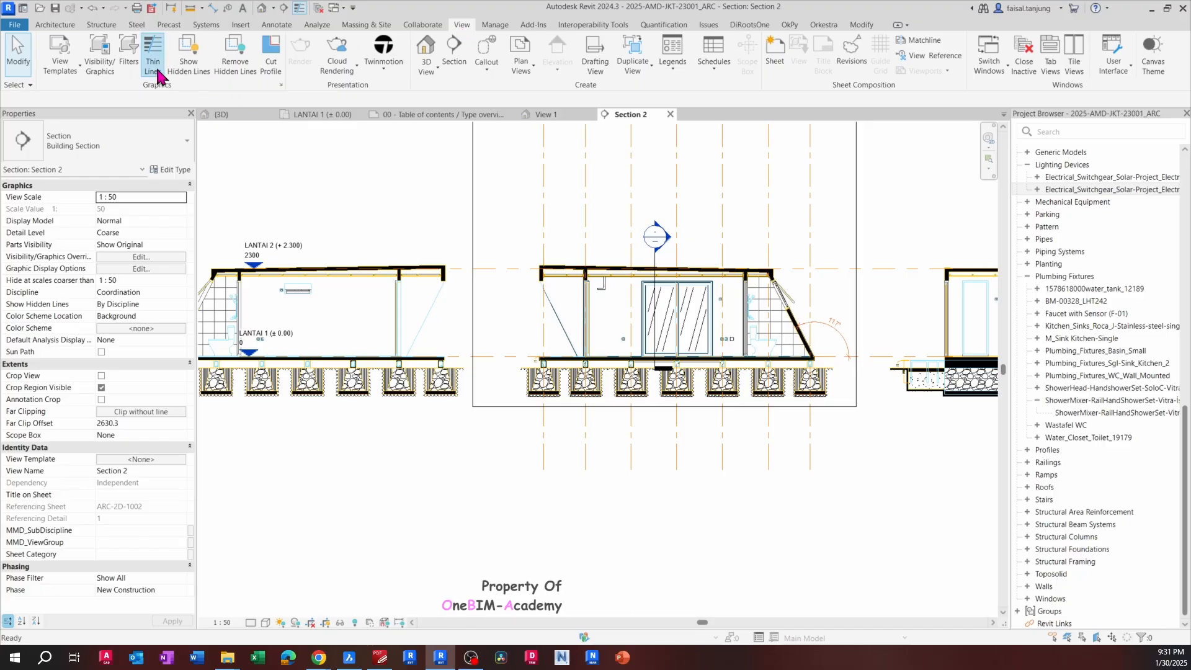
left_click(102, 70)
left_click(602, 184)
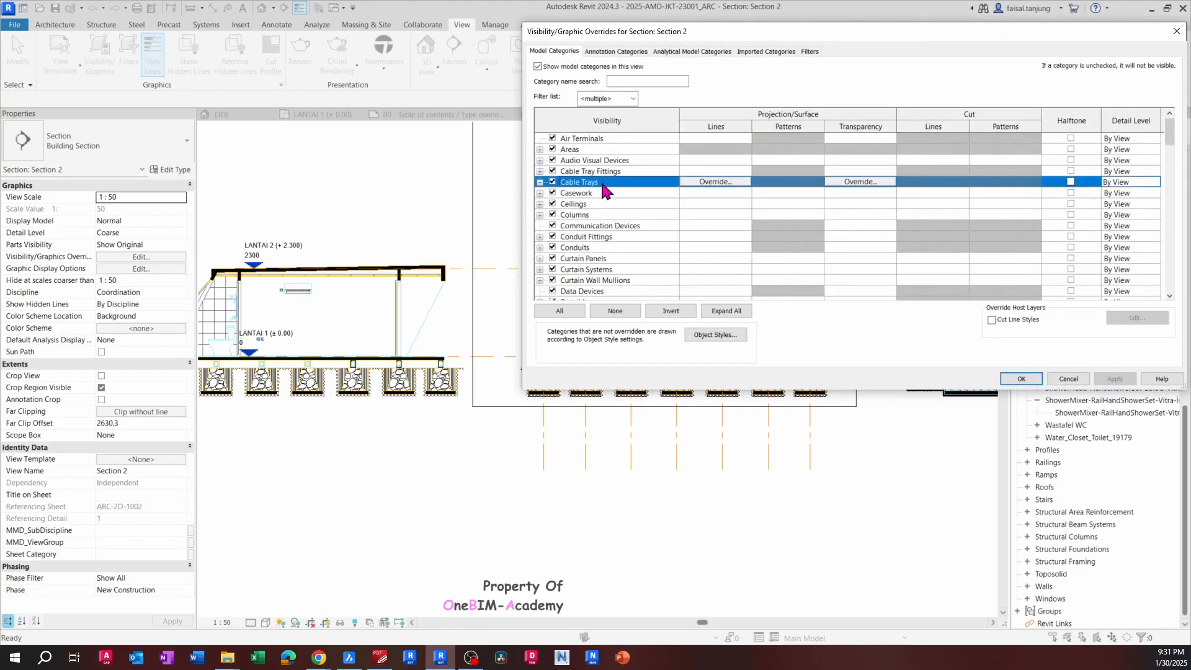
left_click(762, 50)
left_click(552, 118)
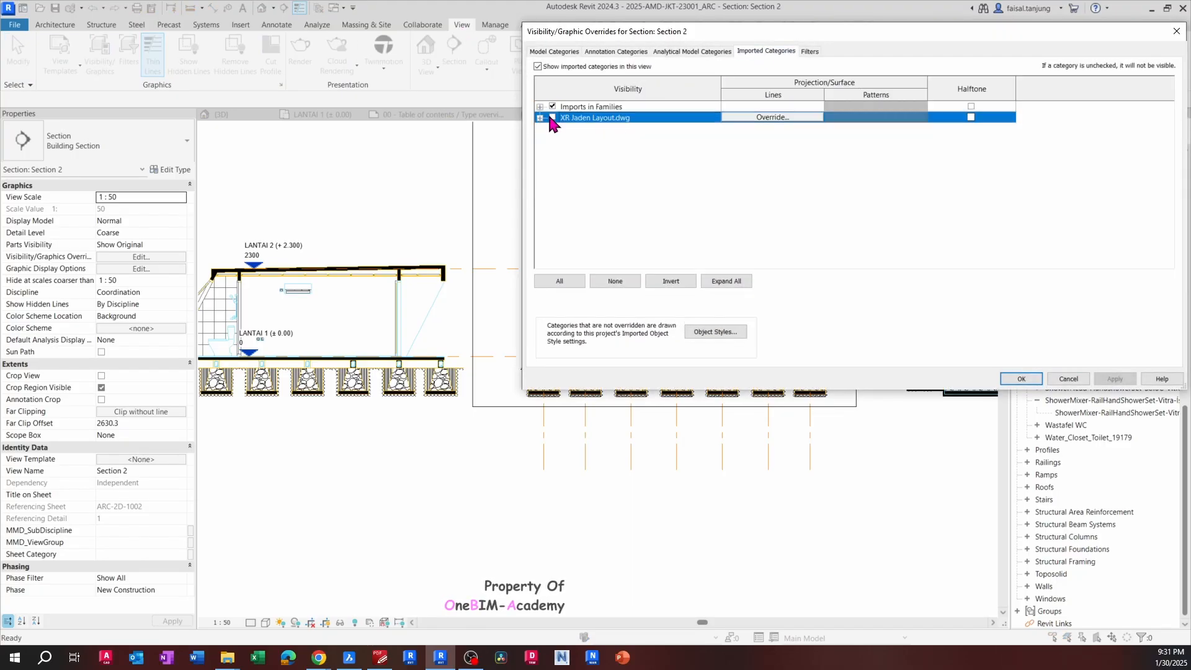
left_click(1022, 379)
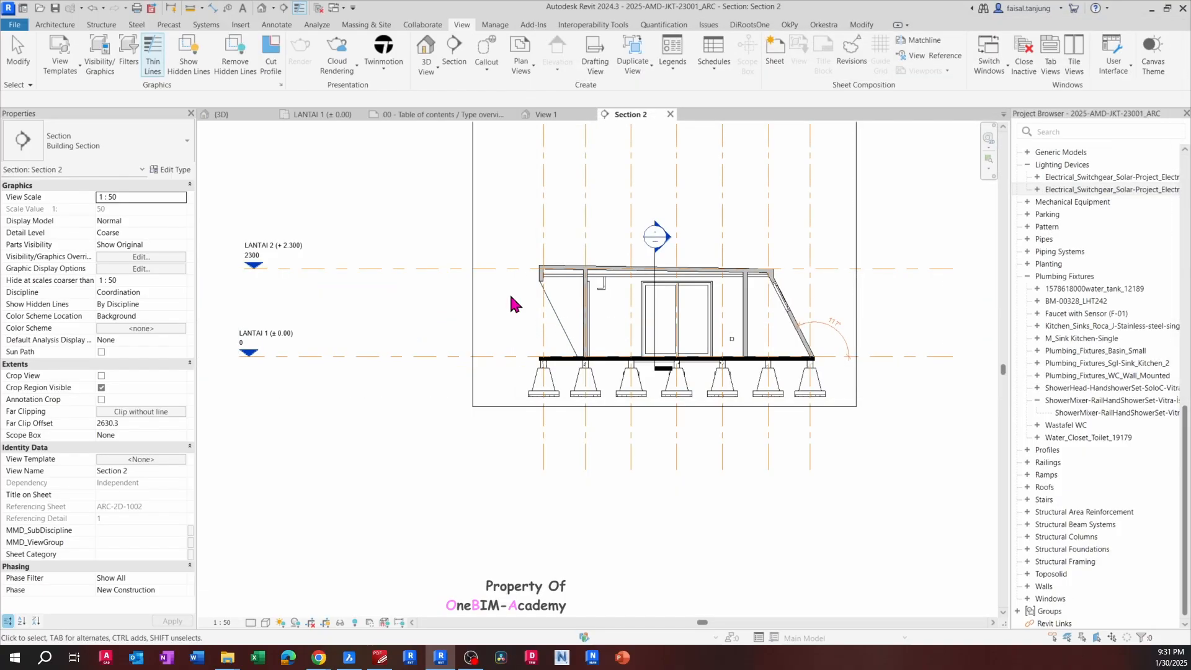
Set the Section 2 view's detail level to Fine and check how the wall switch is displayed
scroll(756, 335, "up", 5)
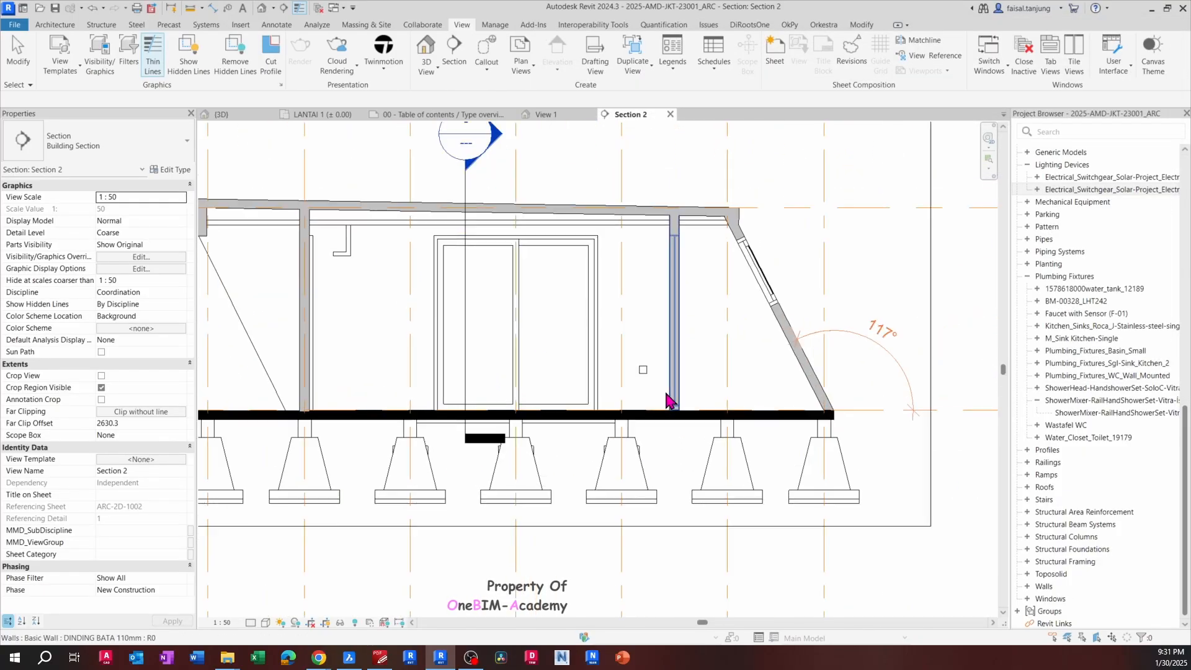
scroll(671, 391, "up", 8)
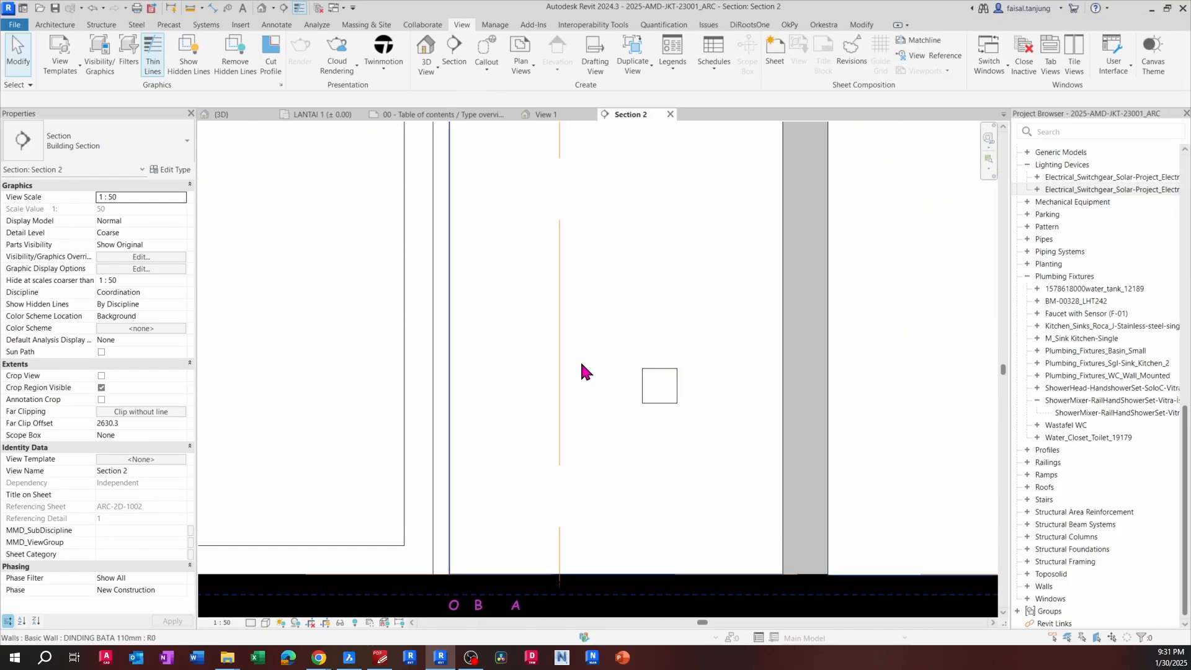
scroll(582, 371, "down", 8)
scroll(598, 356, "up", 2)
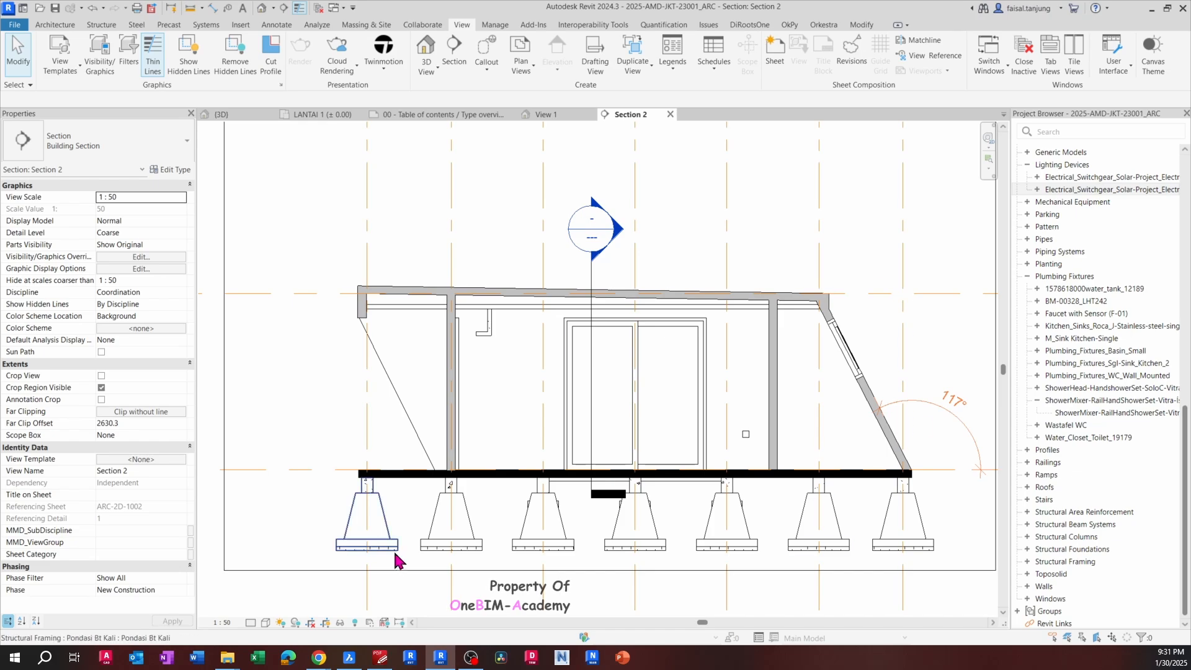
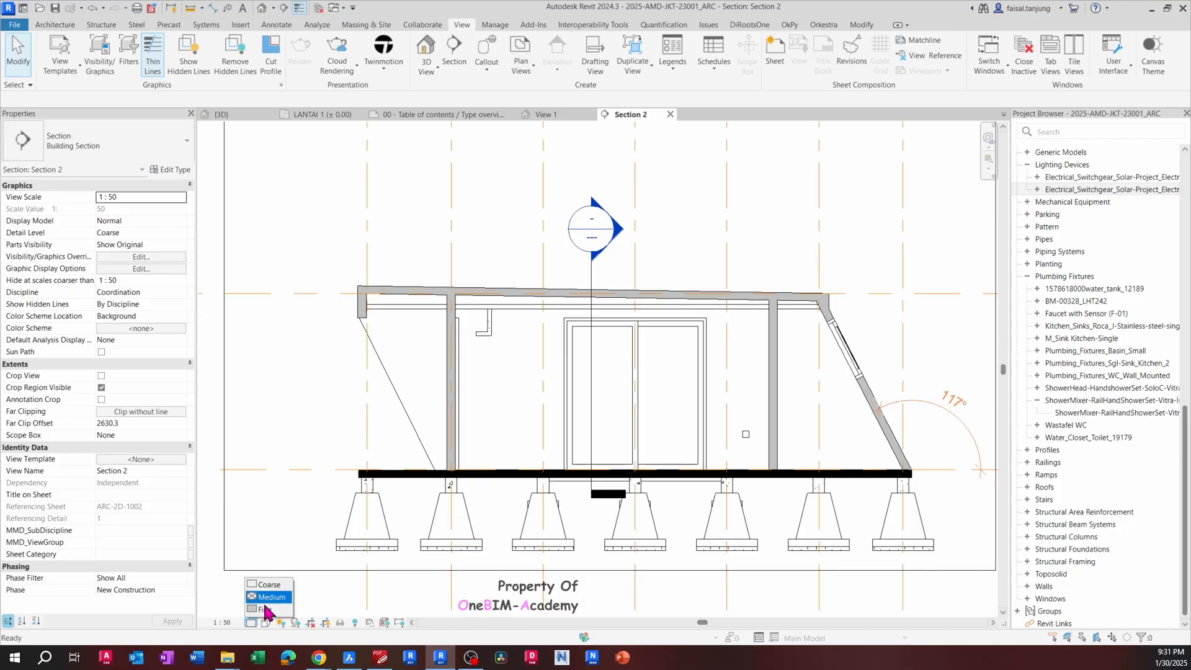
left_click(268, 611)
scroll(646, 349, "up", 5)
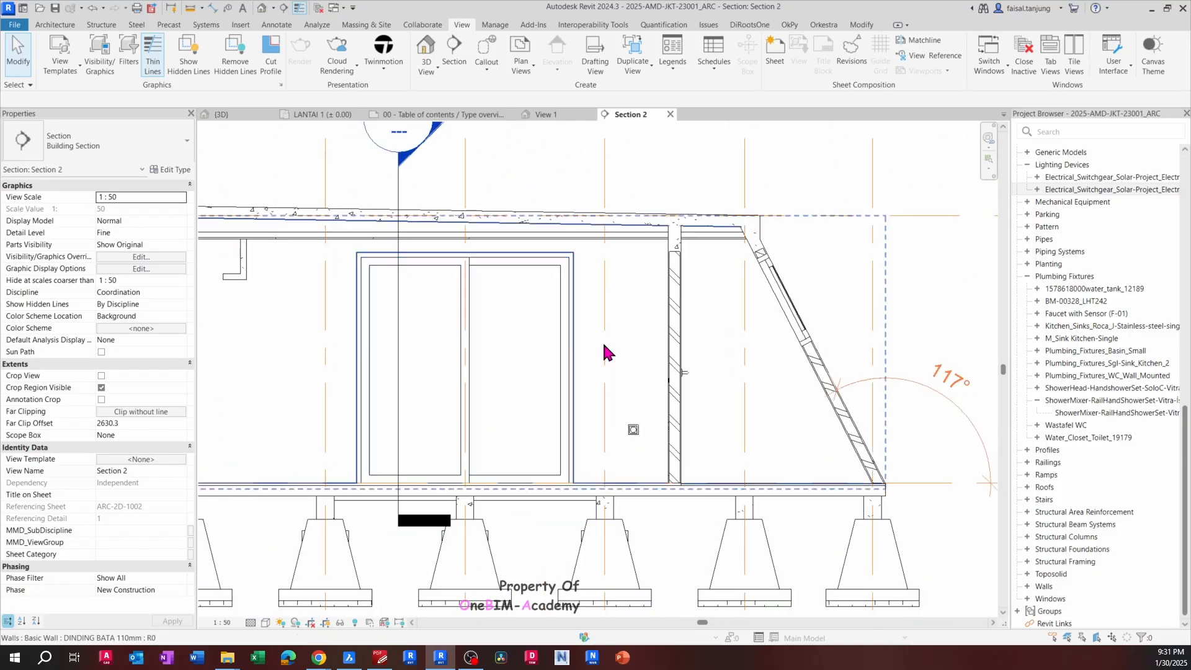
Set the Section 2 view scale to 1:25 and turn off thin line display
left_click(223, 623)
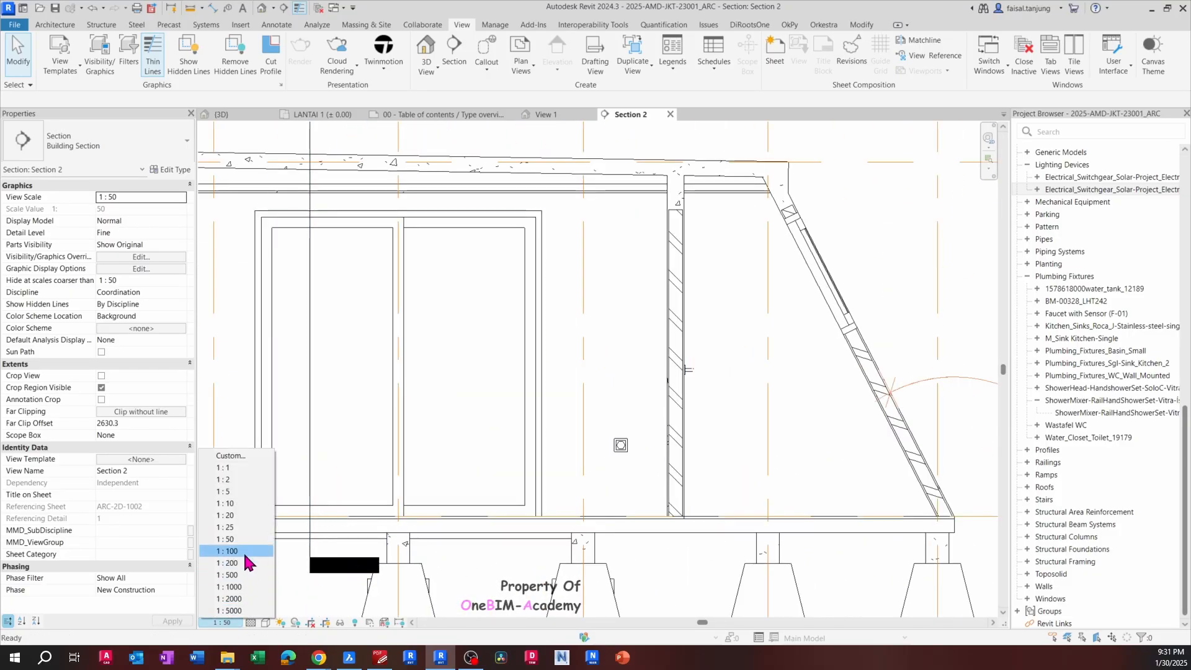
left_click(228, 528)
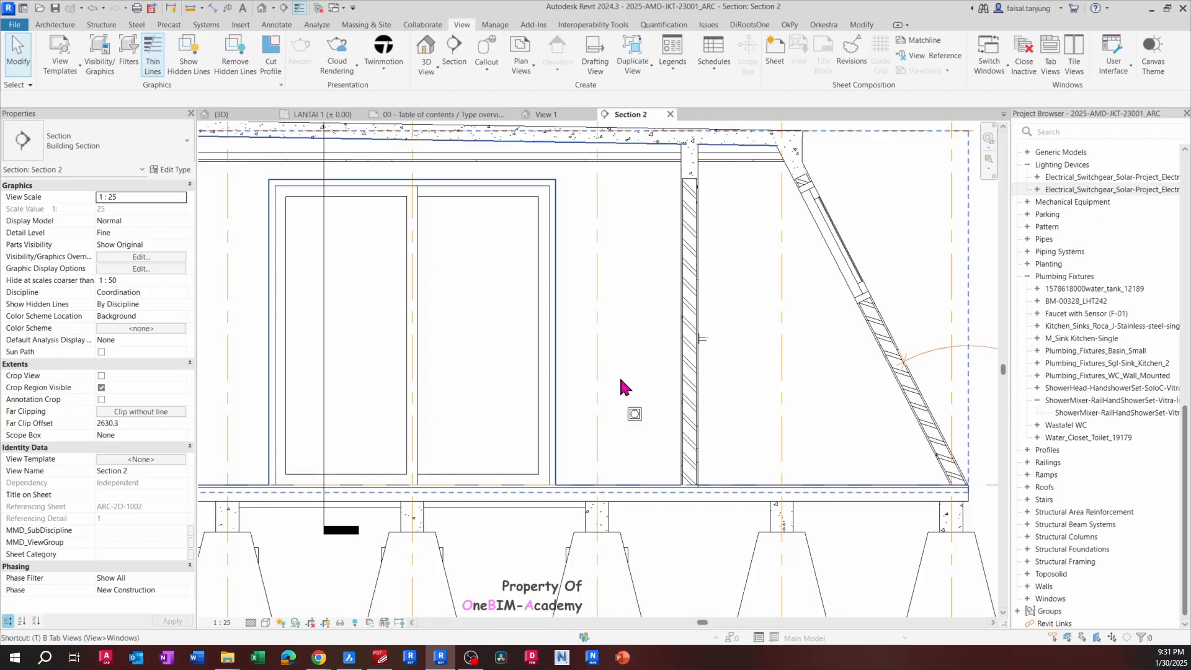
key("l")
Switch to BricsCAD and check the dimensioned spacing, wall distance and height of the two sockets beside the bathroom wall
middle_click_drag(715, 374, 700, 395)
scroll(628, 444, "up", 5)
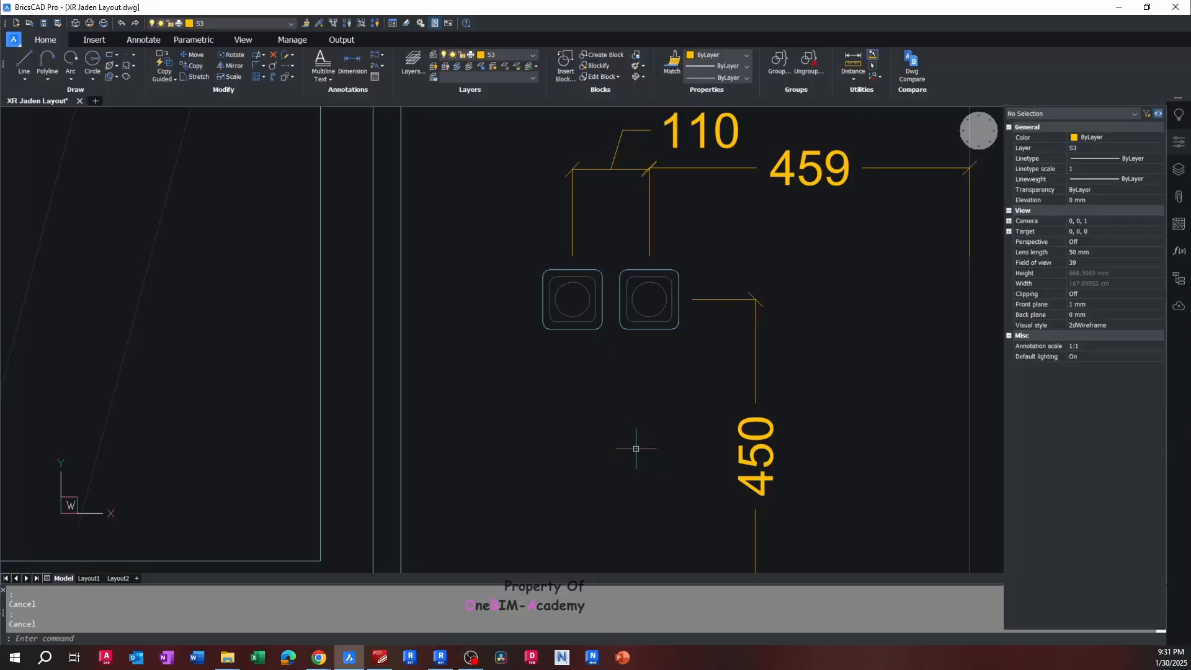
scroll(636, 448, "down", 3)
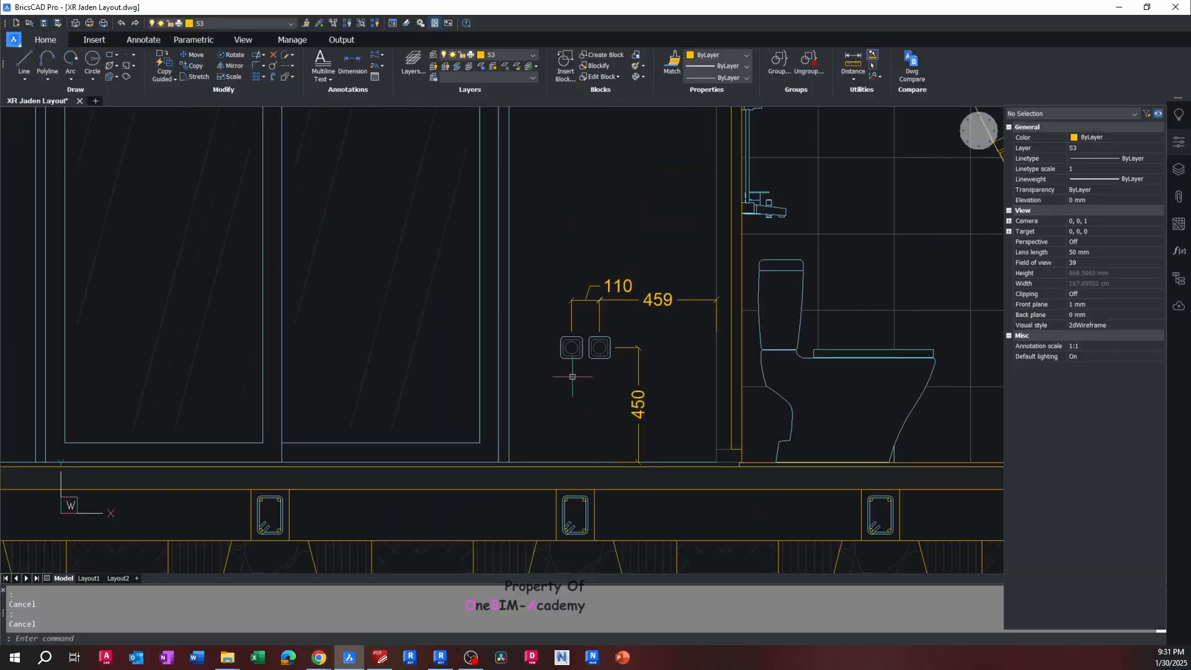
scroll(583, 372, "up", 1)
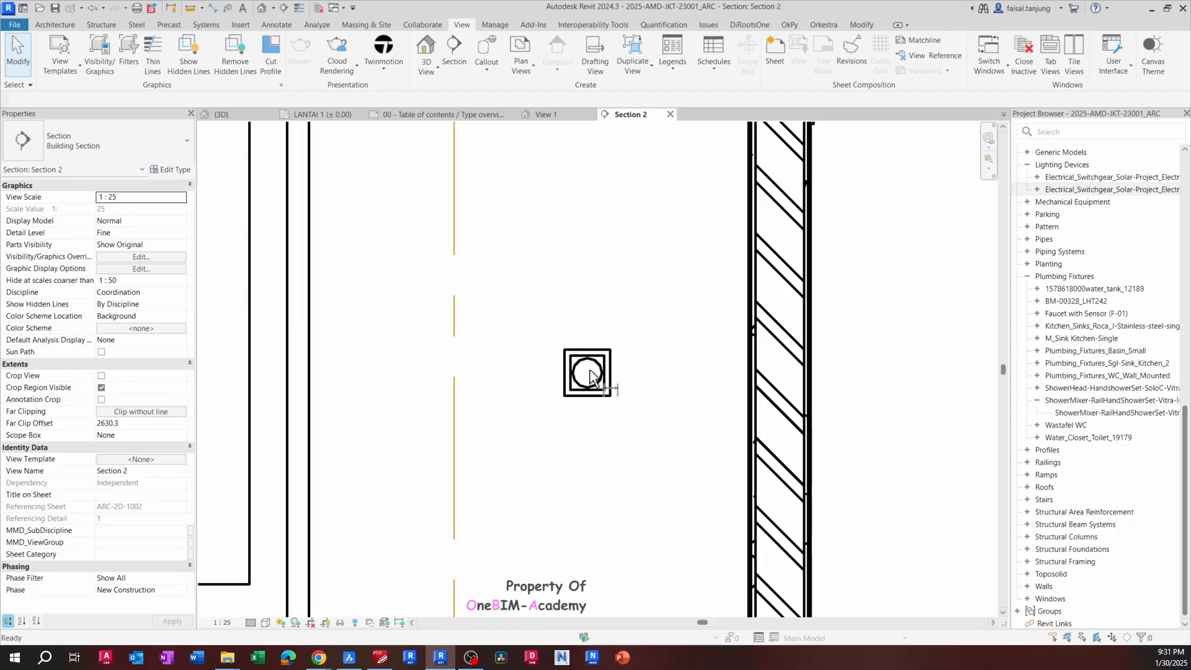
Switch back to Revit and add an aligned dimension above the dimmer switch, from its centre to the bathroom wall face
key("d")
key("i")
scroll(590, 376, "up", 1)
left_click(587, 371)
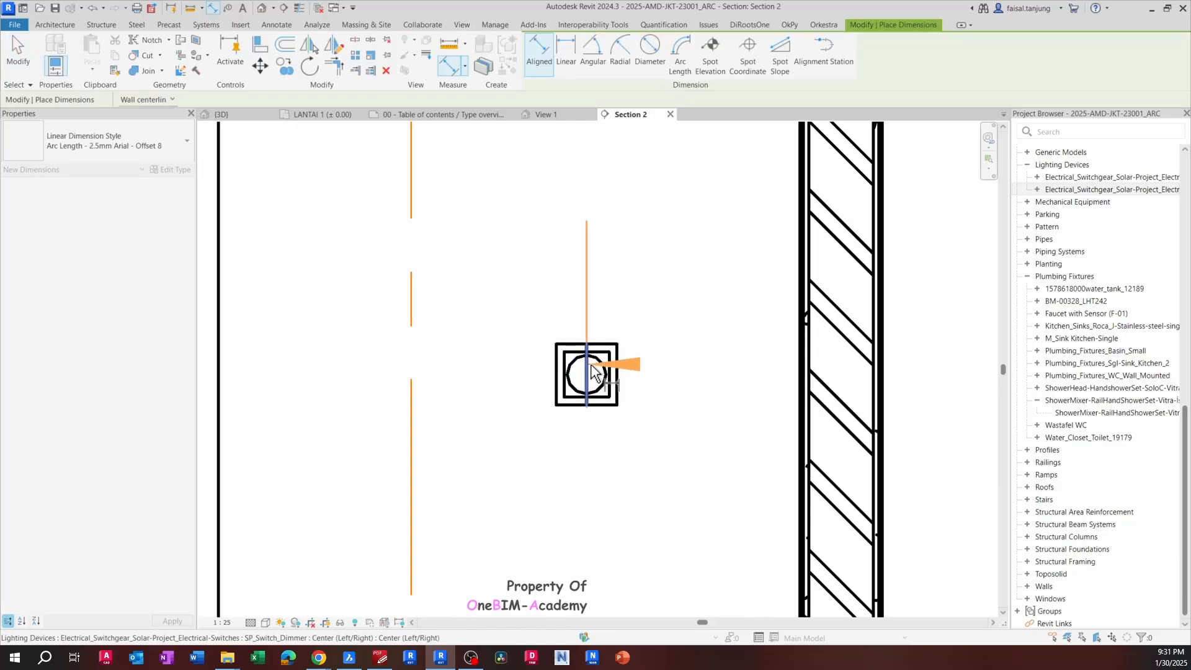
left_click(798, 344)
left_click(711, 210)
key("Escape")
key("Escape")
Add a second aligned dimension below the dimmer switch, from its vertical centreline to the same wall face
scroll(583, 391, "up", 1)
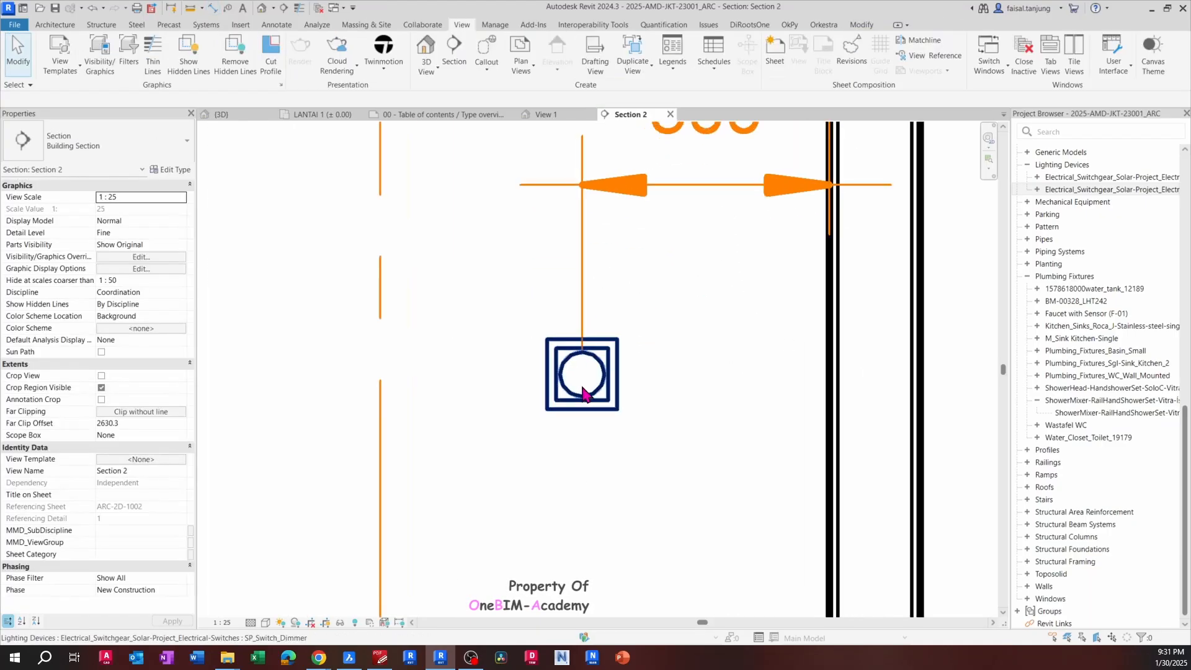
left_click(584, 391)
middle_click_drag(574, 411, 587, 343)
key("d")
key("i")
scroll(565, 354, "up", 1)
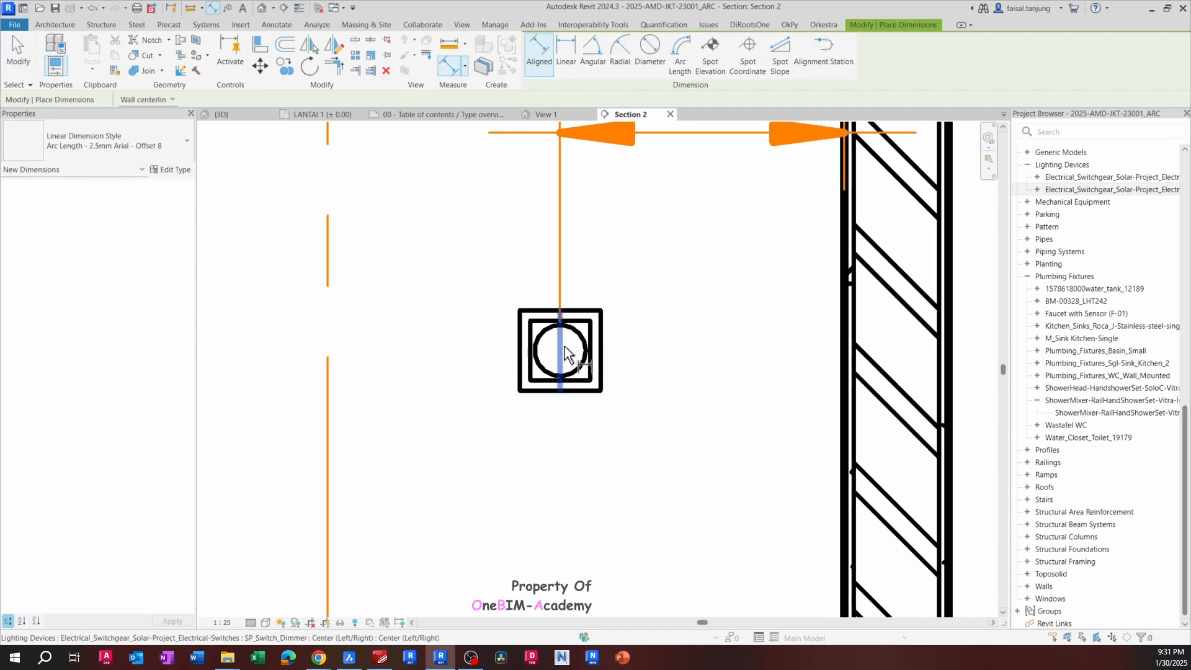
middle_click_drag(568, 345, 565, 367)
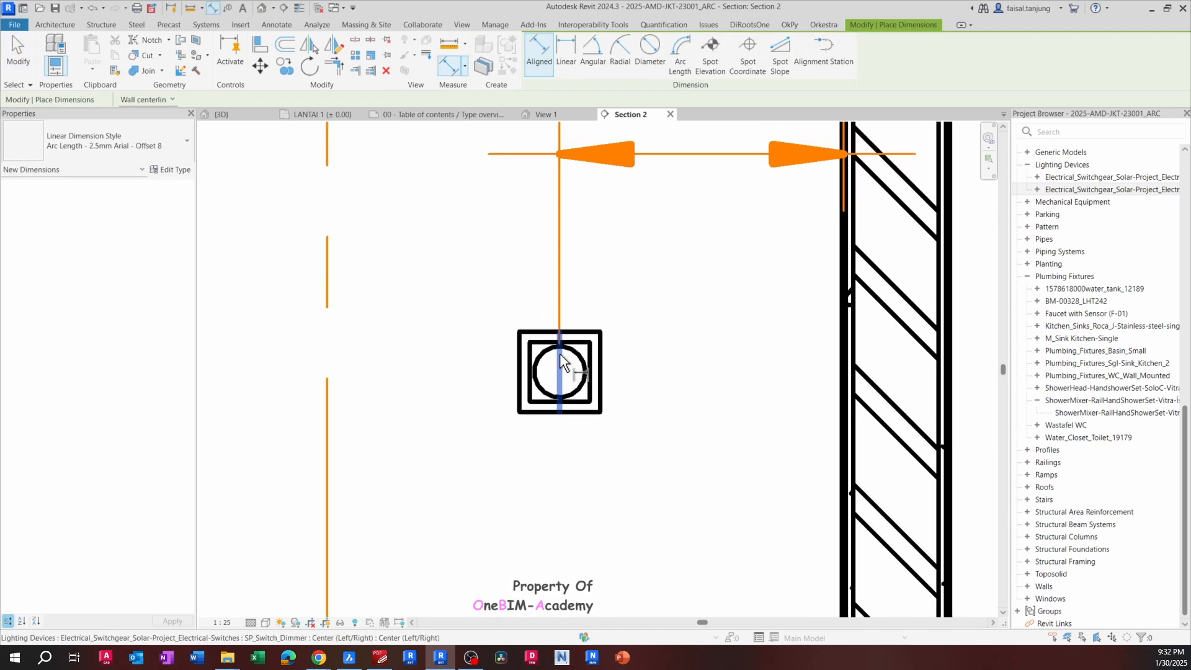
left_click(564, 373)
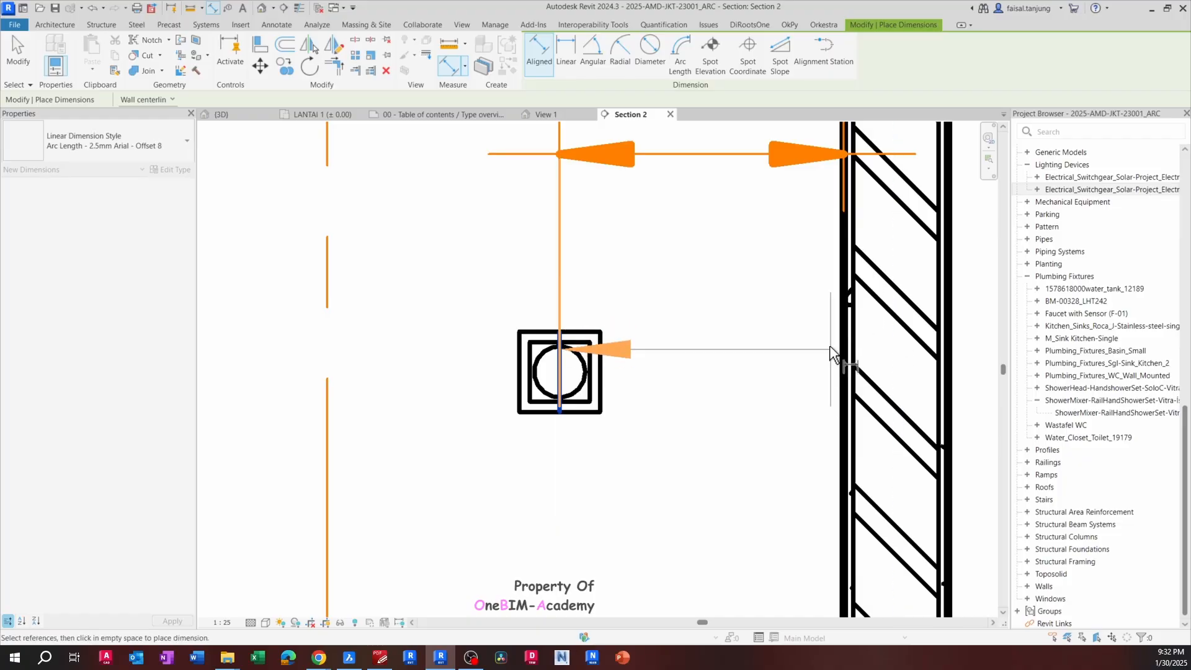
middle_click_drag(864, 326, 824, 314)
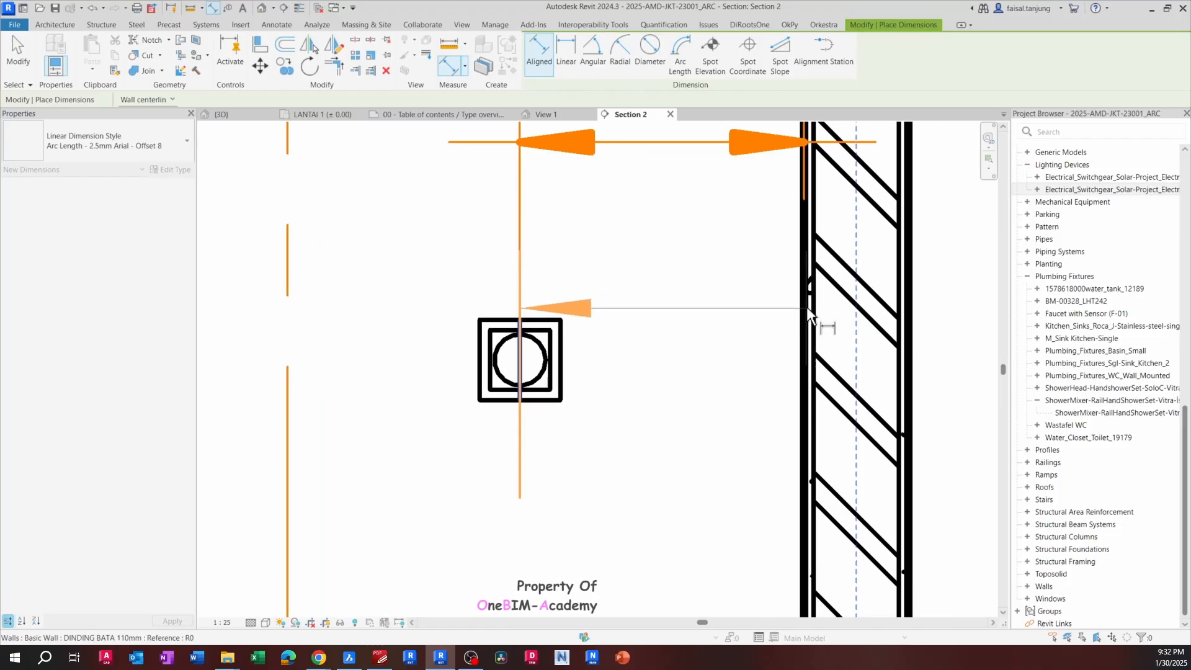
left_click(807, 306)
scroll(807, 307, "down", 2)
left_click(708, 422)
key("Escape")
key("Escape")
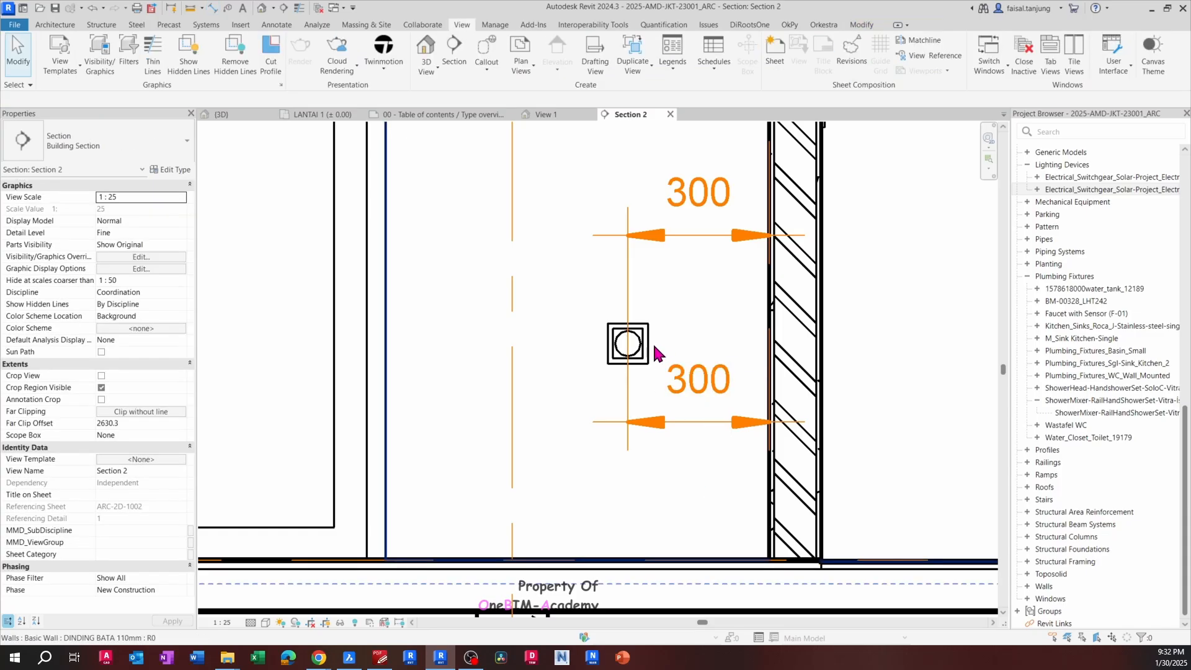
Move the dimmer switch by setting its centre distance from the bathroom wall face to 450 mm
left_click(628, 343)
left_click(695, 393)
type("45")
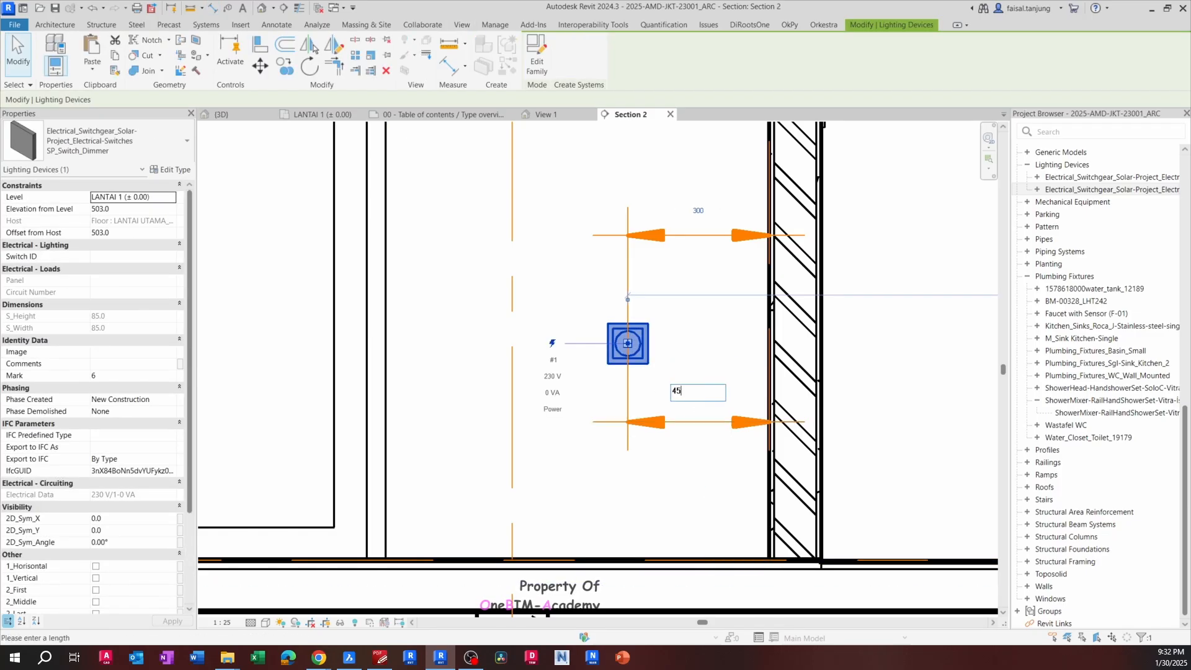
type("0")
key("Return")
left_click(576, 216)
Copy the dimmer switch 110 mm horizontally toward the sliding door
left_click(570, 333)
scroll(557, 332, "up", 2)
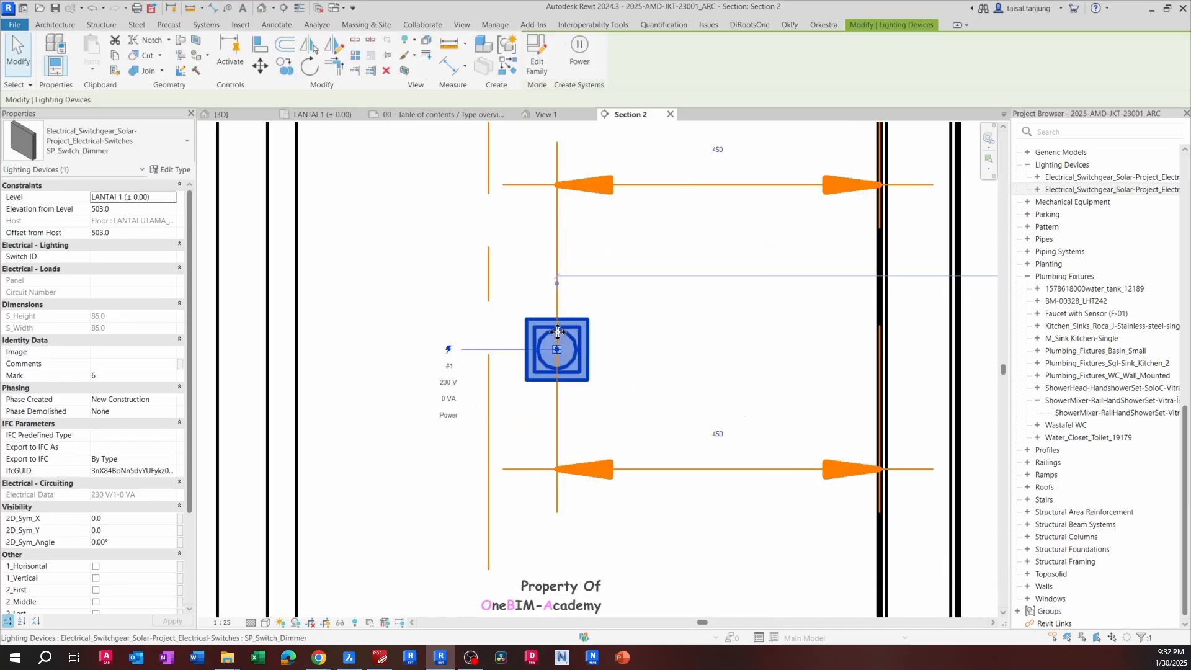
middle_click_drag(558, 332, 571, 339)
key("c")
key("o")
left_click(571, 326)
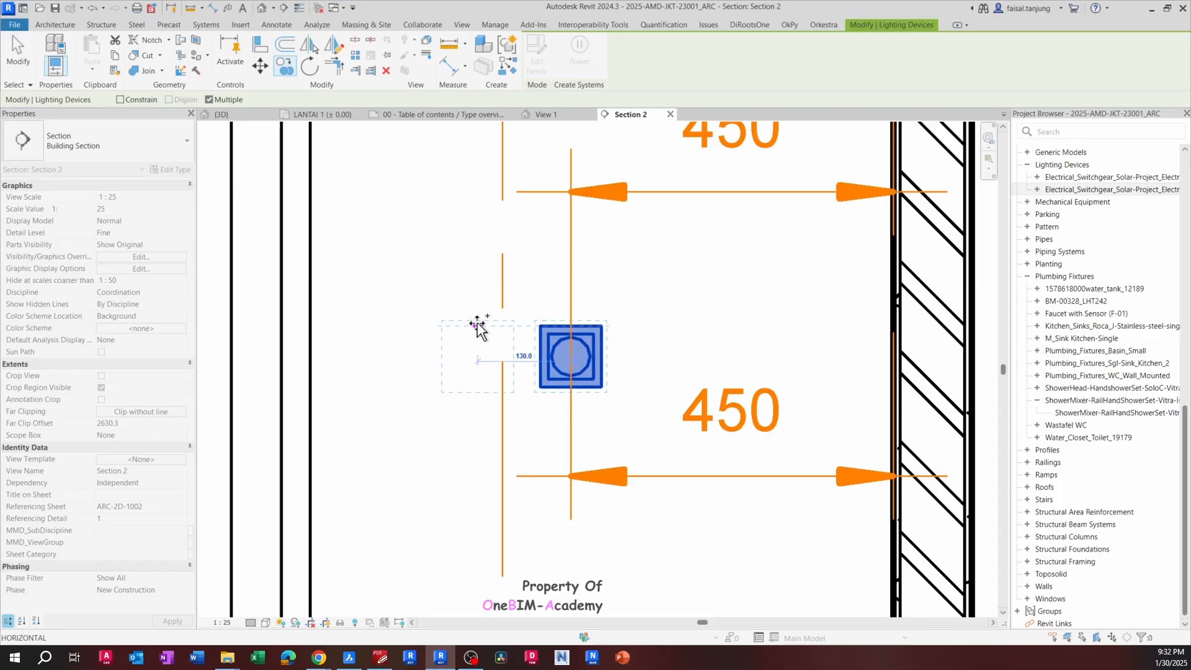
type("110")
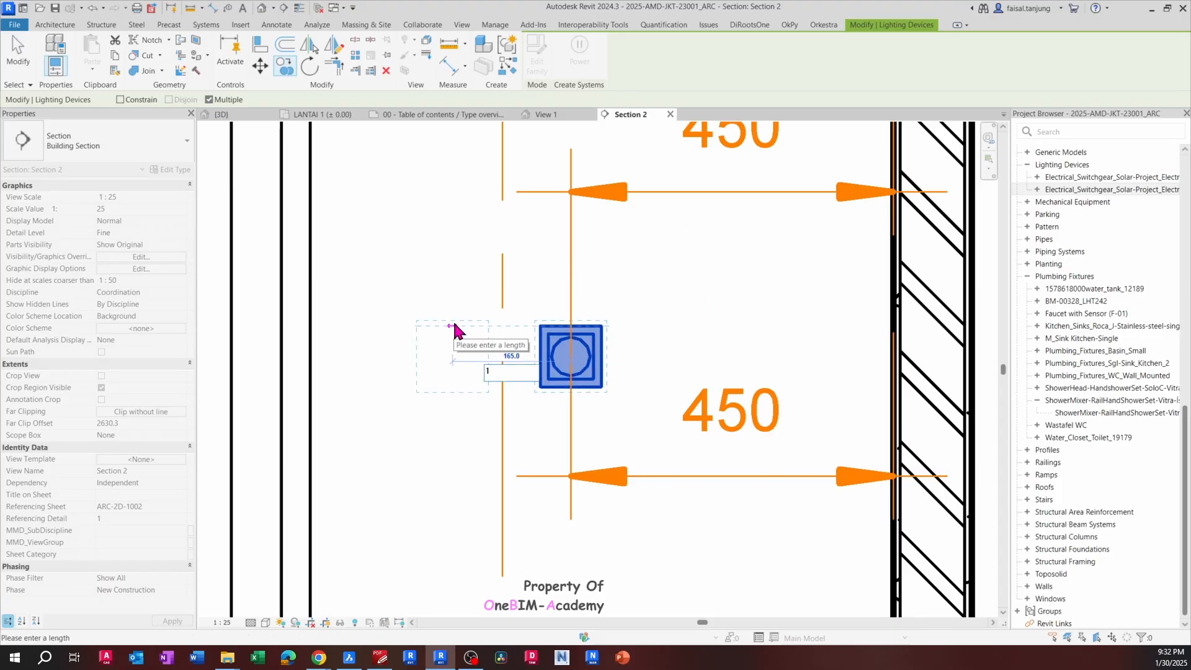
key("Return")
key("Escape")
key("Escape")
Delete both horizontal dimensions between the switch and the bathroom wall
scroll(660, 370, "up", 1)
scroll(664, 379, "down", 2)
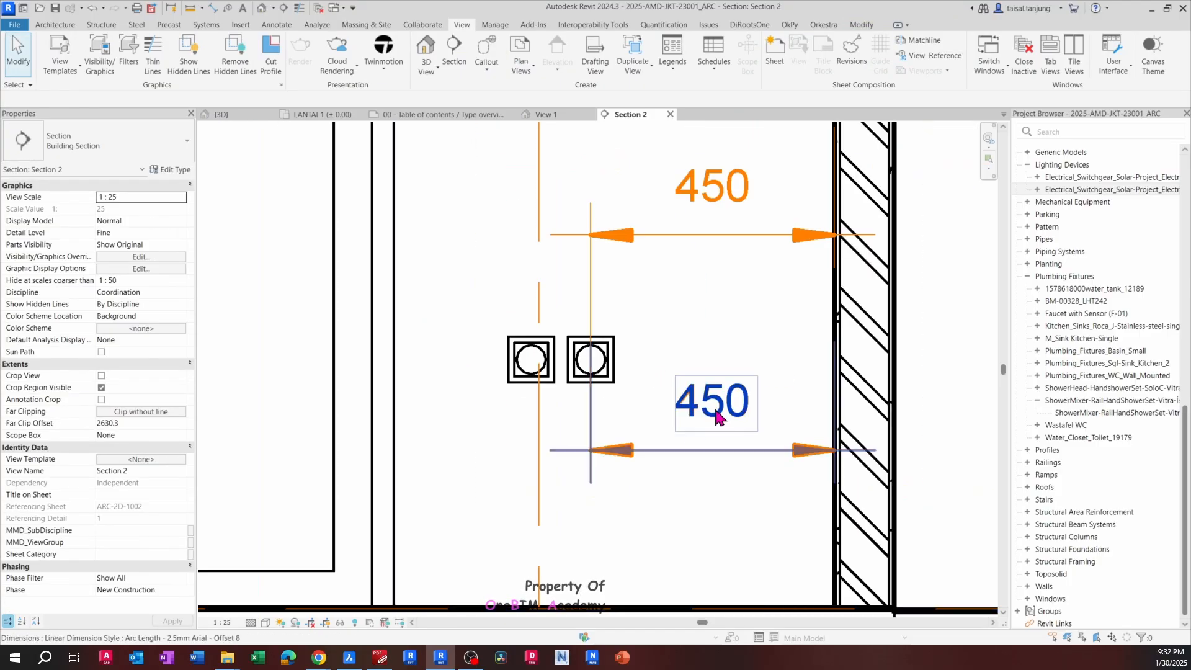
left_click(713, 403)
left_click(619, 247, "ctrl")
middle_click_drag(598, 306, 557, 286)
key("Delete")
scroll(556, 279, "down", 2)
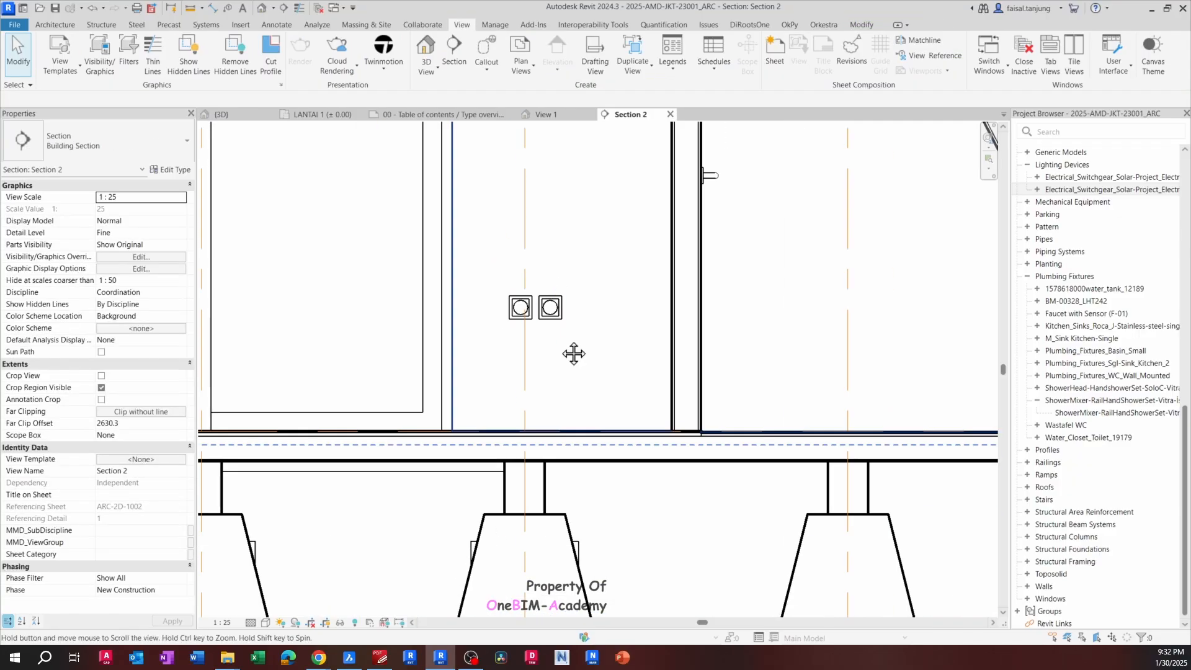
Add a vertical aligned dimension from the horizontal centreline of the dimmer switch nearer the bathroom wall to the LANTAI 1 level line
middle_click_drag(563, 338, 592, 320)
key("d")
key("i")
scroll(595, 317, "up", 1)
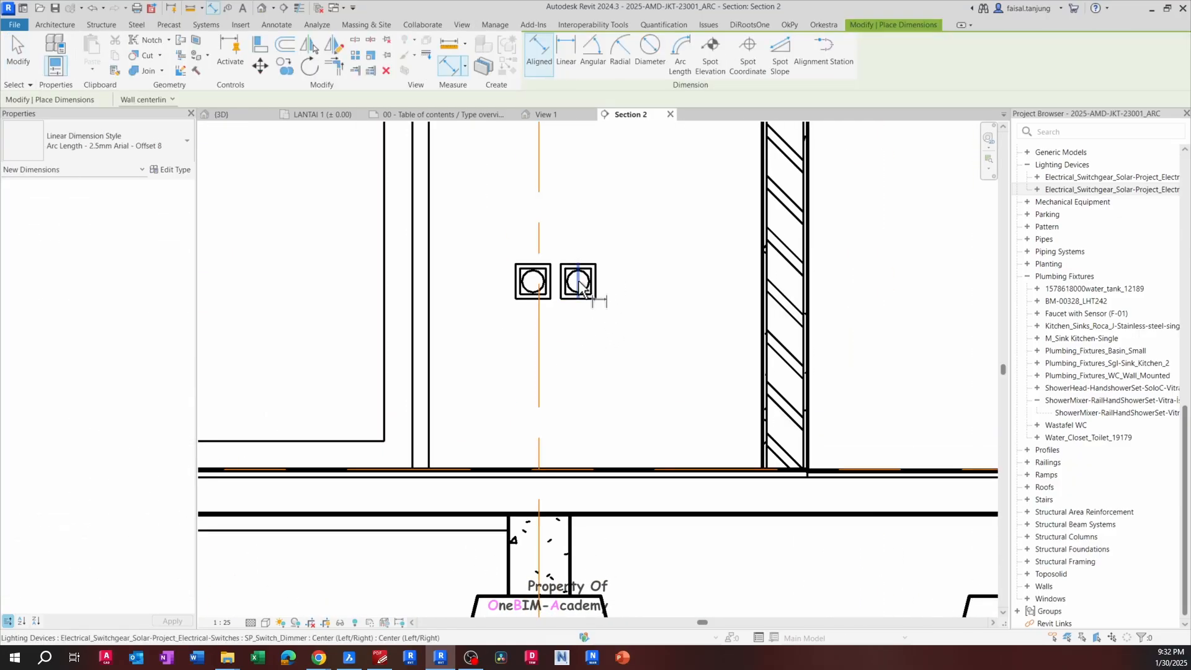
scroll(598, 282, "up", 1)
left_click(597, 284)
left_click(630, 561)
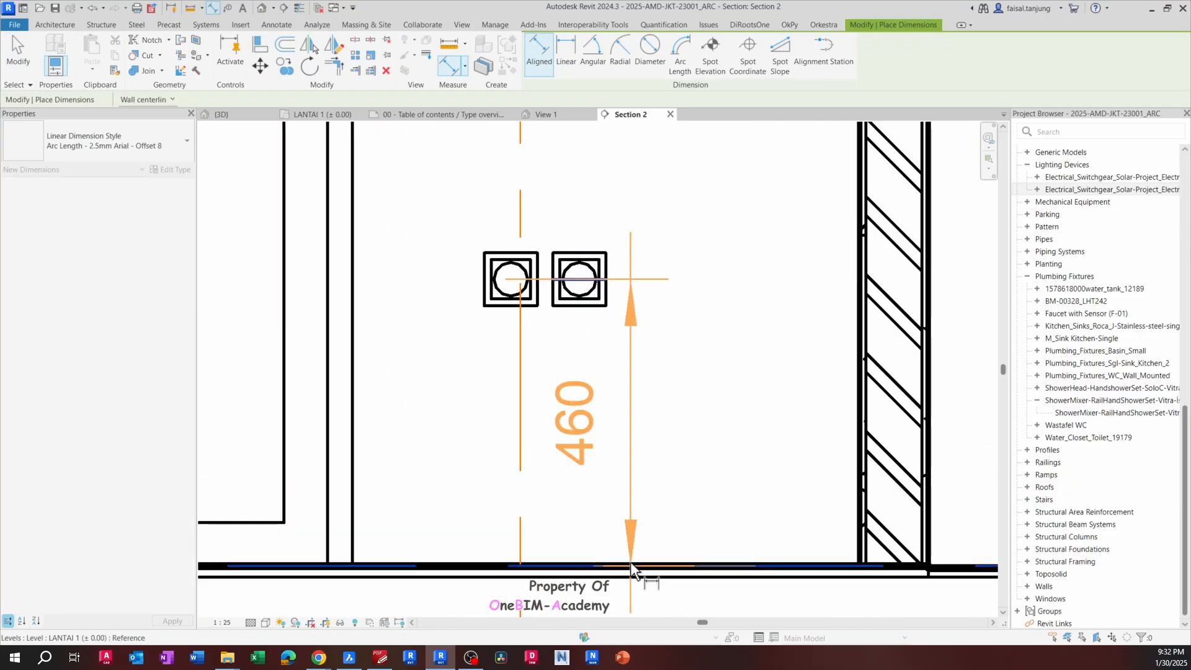
left_click(713, 433)
key("Escape")
key("Escape")
Check the switch's elevation properties against the socket height dimension in the BricsCAD section, and return to Revit
left_click(589, 290)
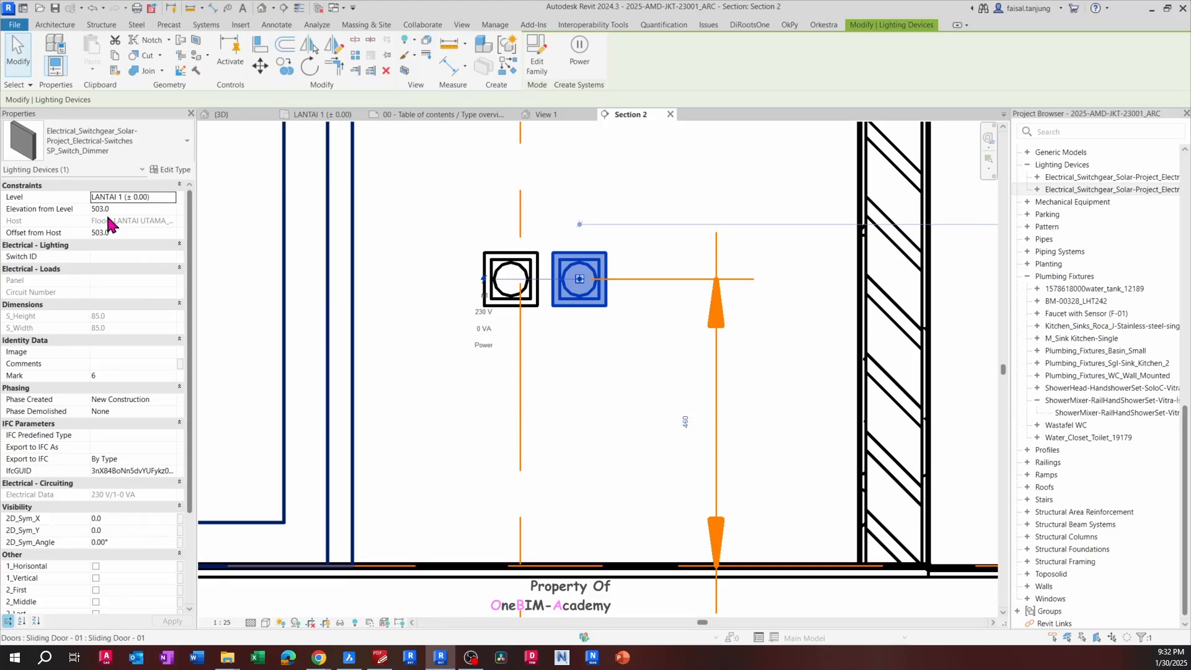
key("alt+Tab")
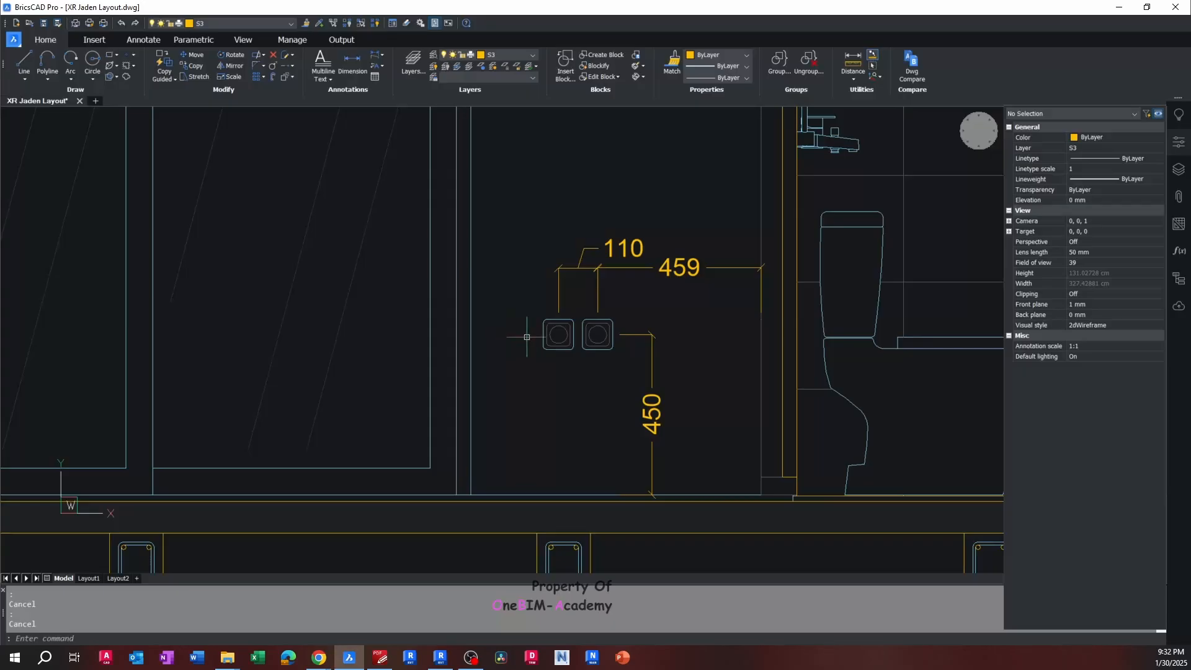
key("alt+Tab")
middle_click_drag(602, 399, 577, 403)
key("Escape")
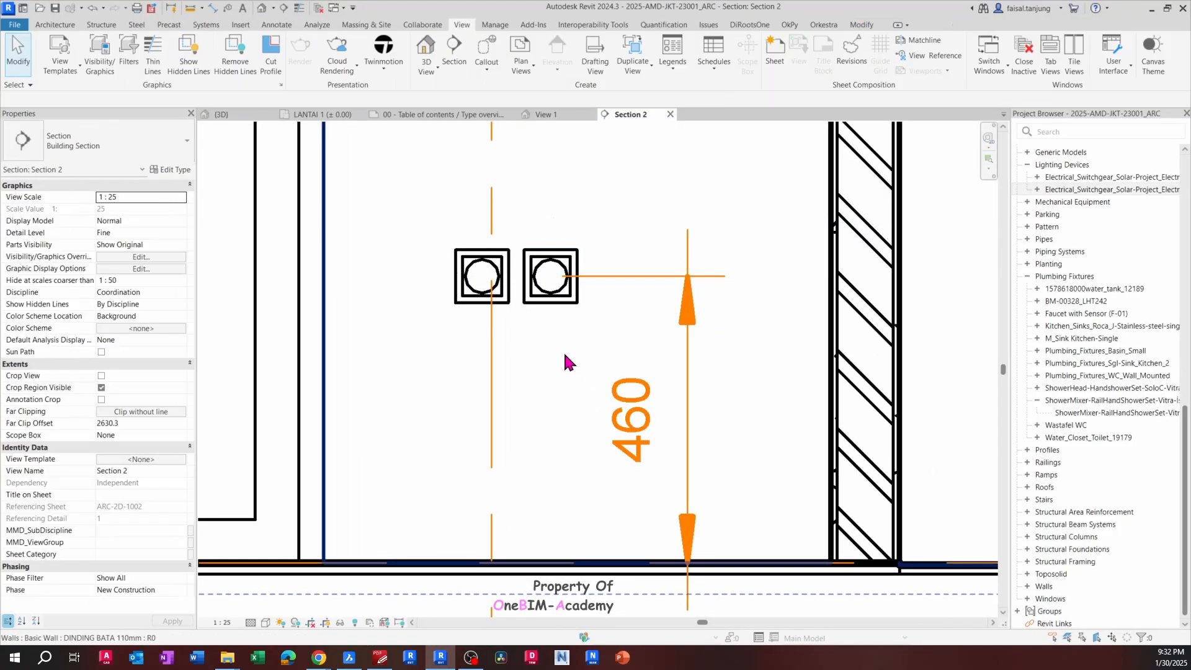
Set the elevation from level of both dimmer switches to 450, and correct it to 490
left_click(559, 302)
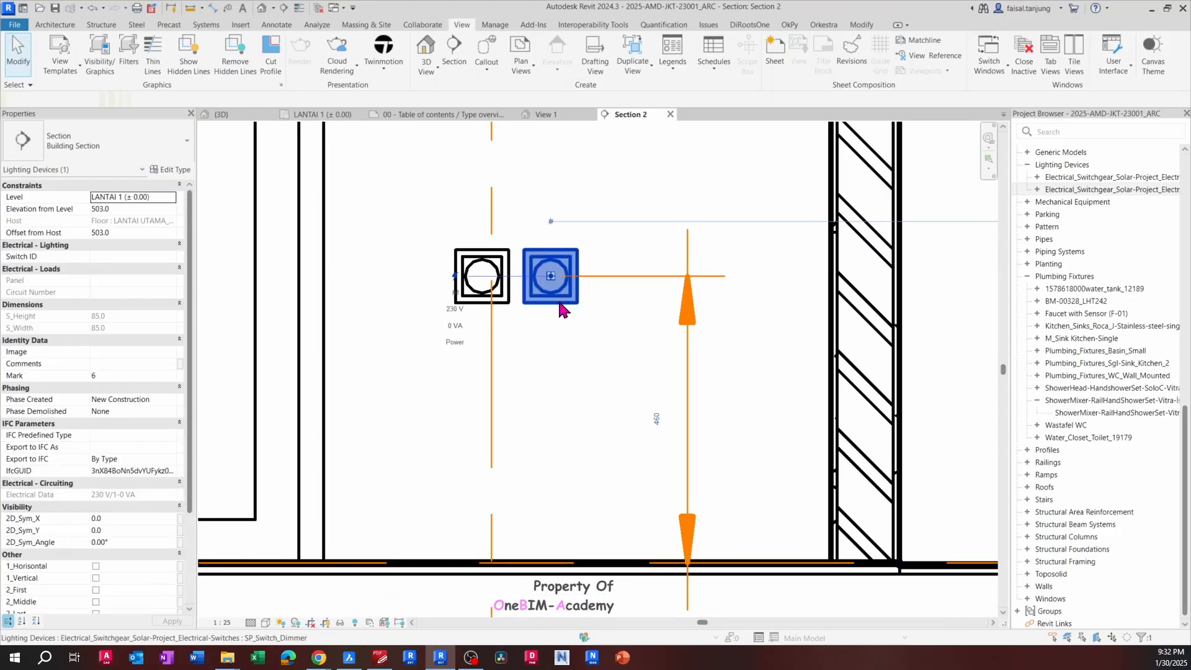
left_click(490, 268, "ctrl")
left_click(125, 209)
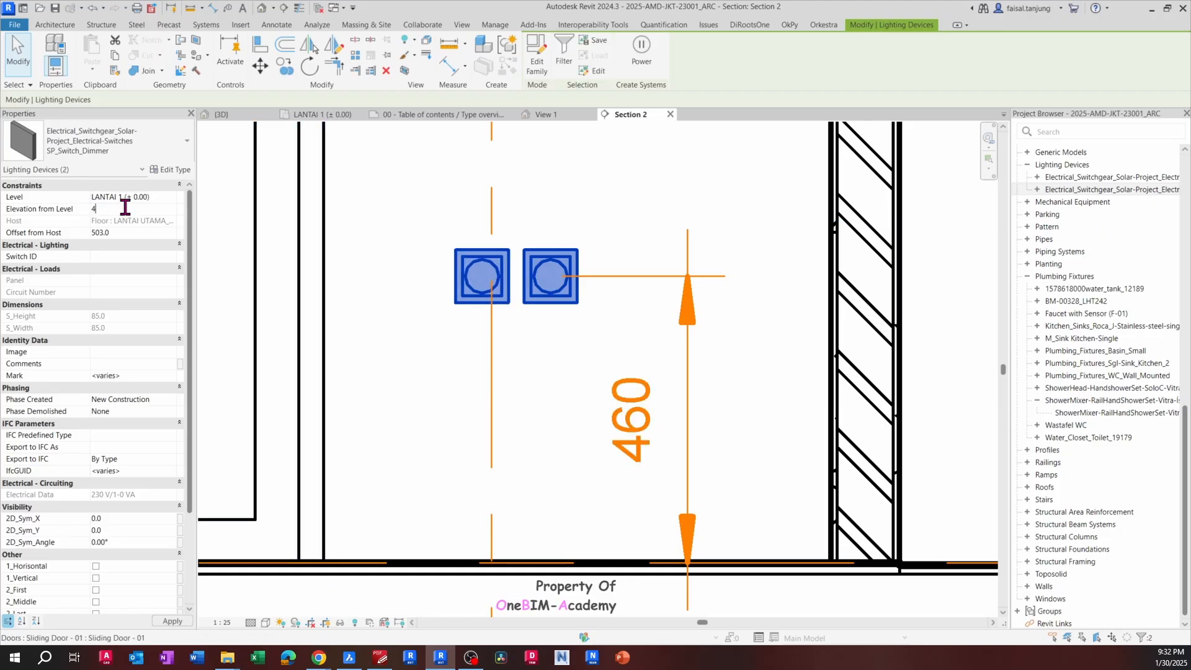
key("Return")
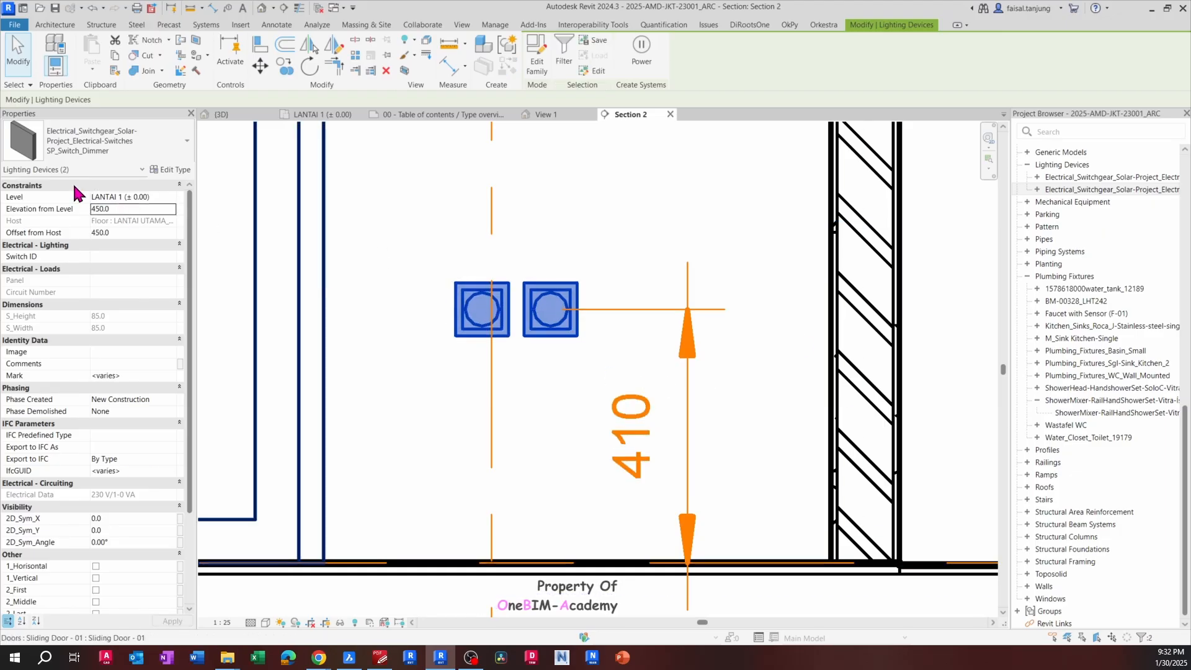
left_click(134, 208)
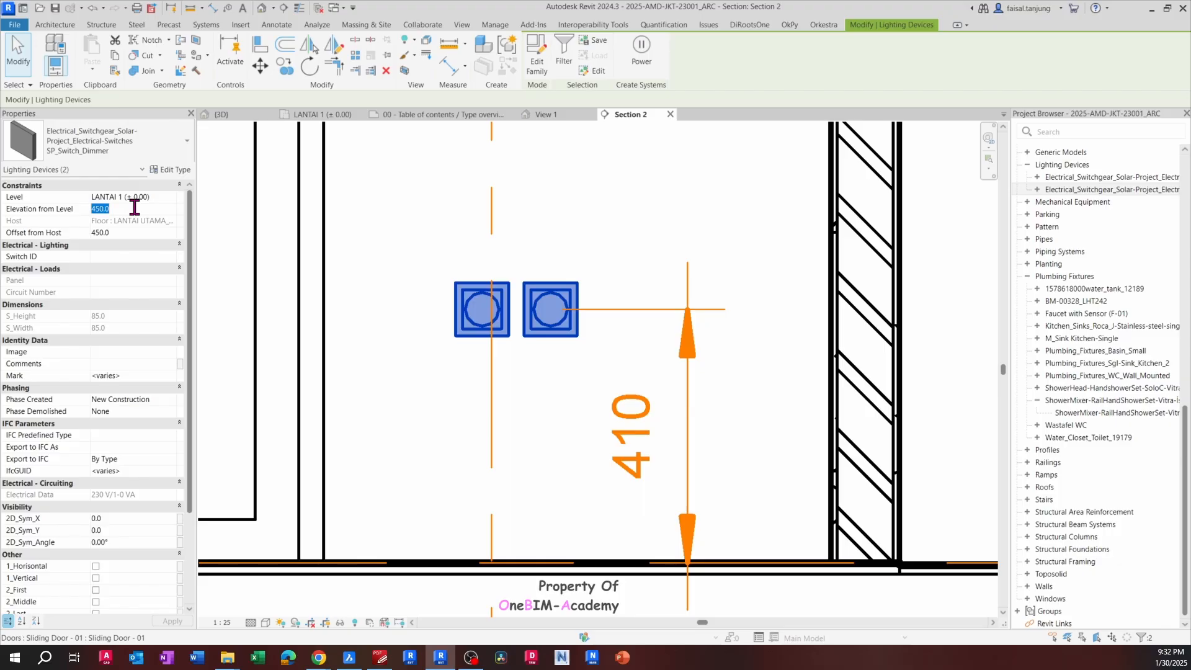
left_click(599, 363)
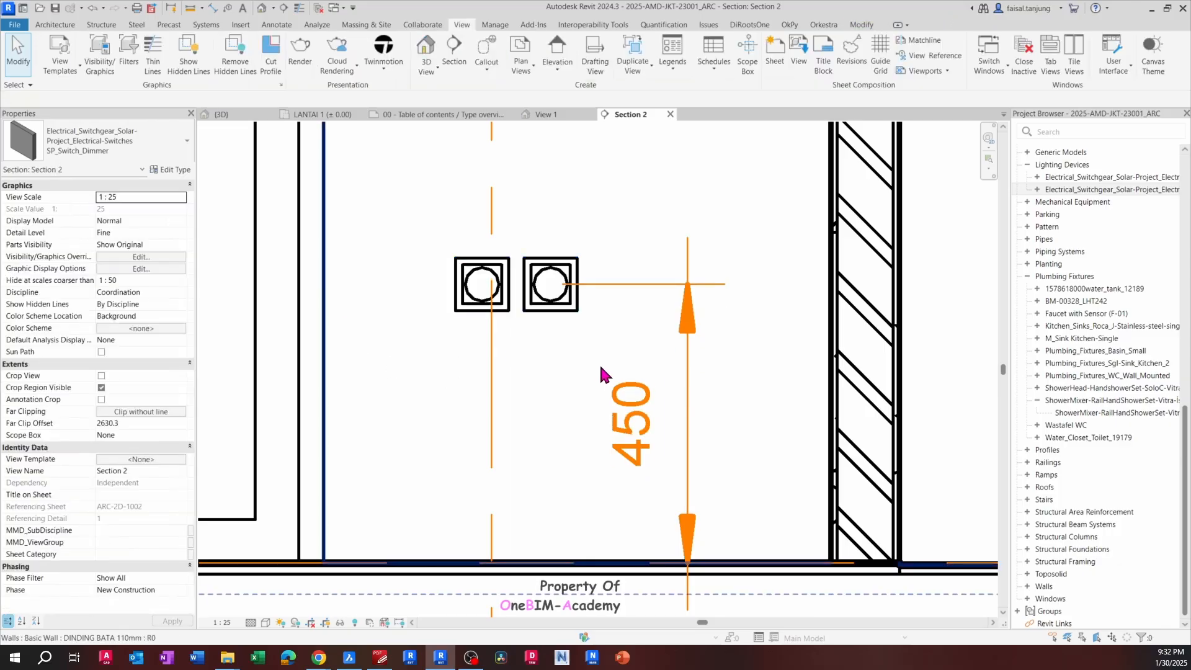
Move the vertical dimension's upper witness line to the dimmer switch's top edge and compare it with the switch's elevation from level
middle_click_drag(615, 338, 604, 338)
left_click(621, 283)
scroll(620, 286, "up", 1)
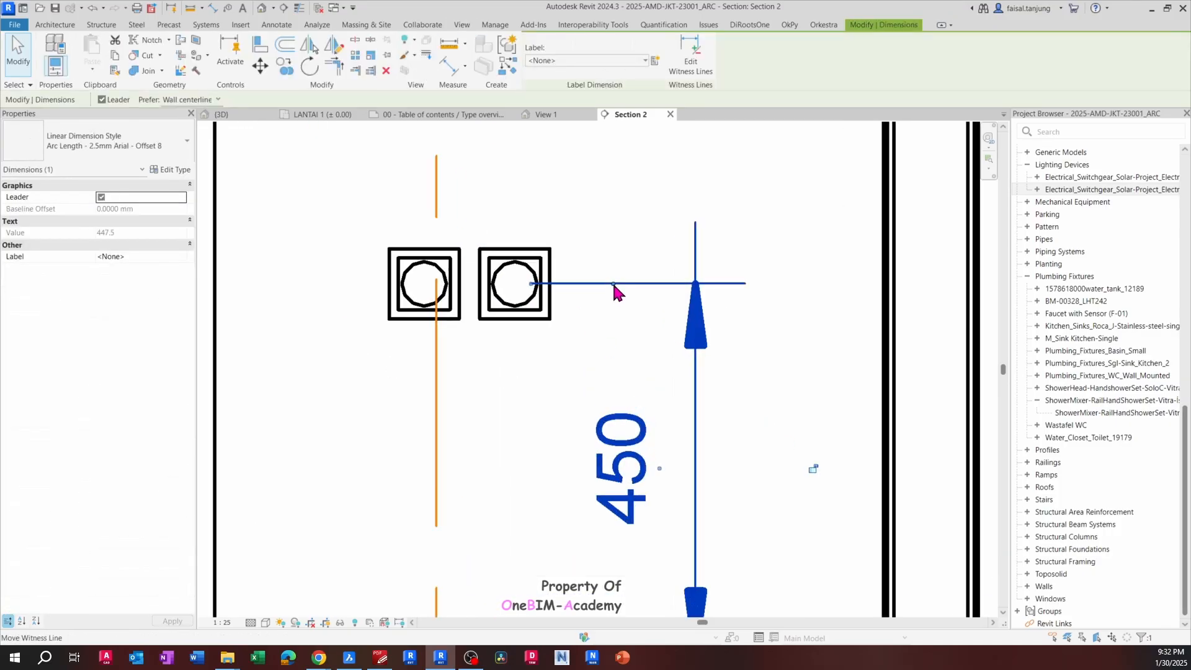
left_click_drag(565, 284, 569, 260)
scroll(552, 254, "down", 1)
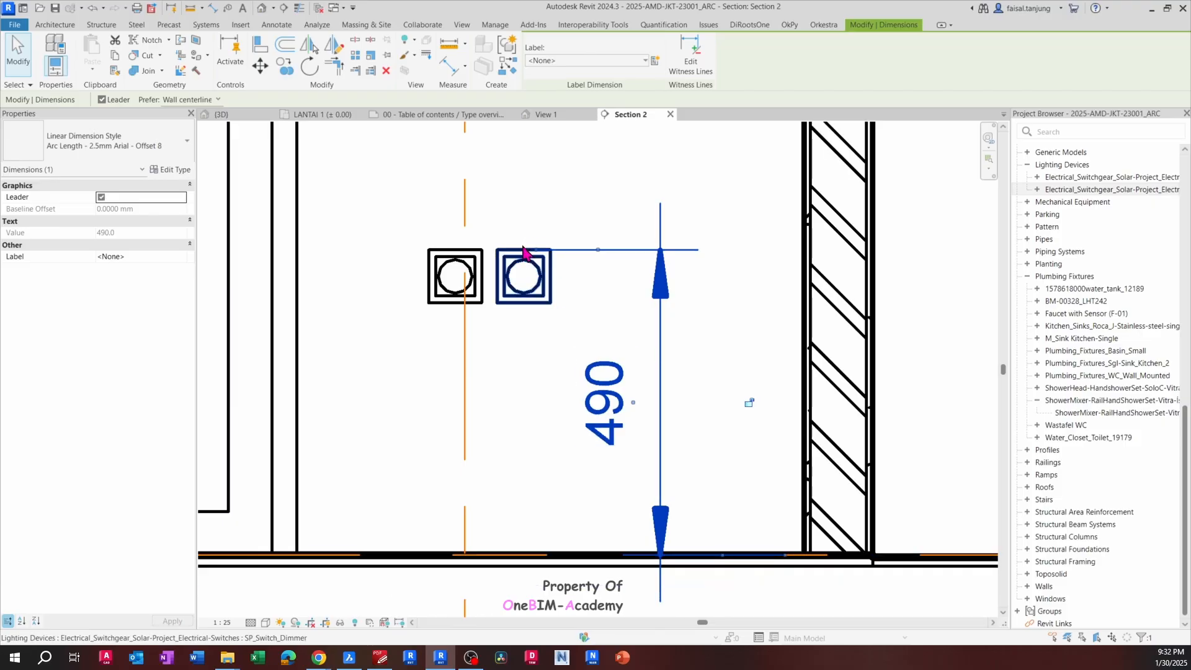
scroll(535, 248, "up", 1)
left_click(579, 257)
left_click(521, 267)
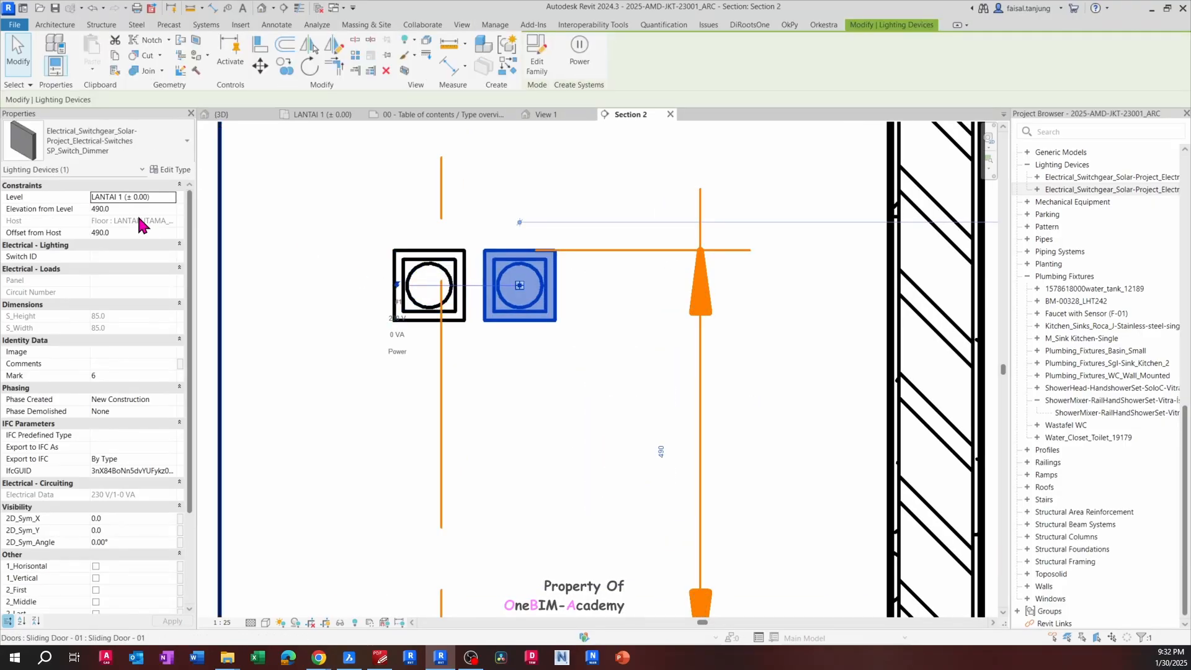
scroll(494, 288, "down", 2)
key("Escape")
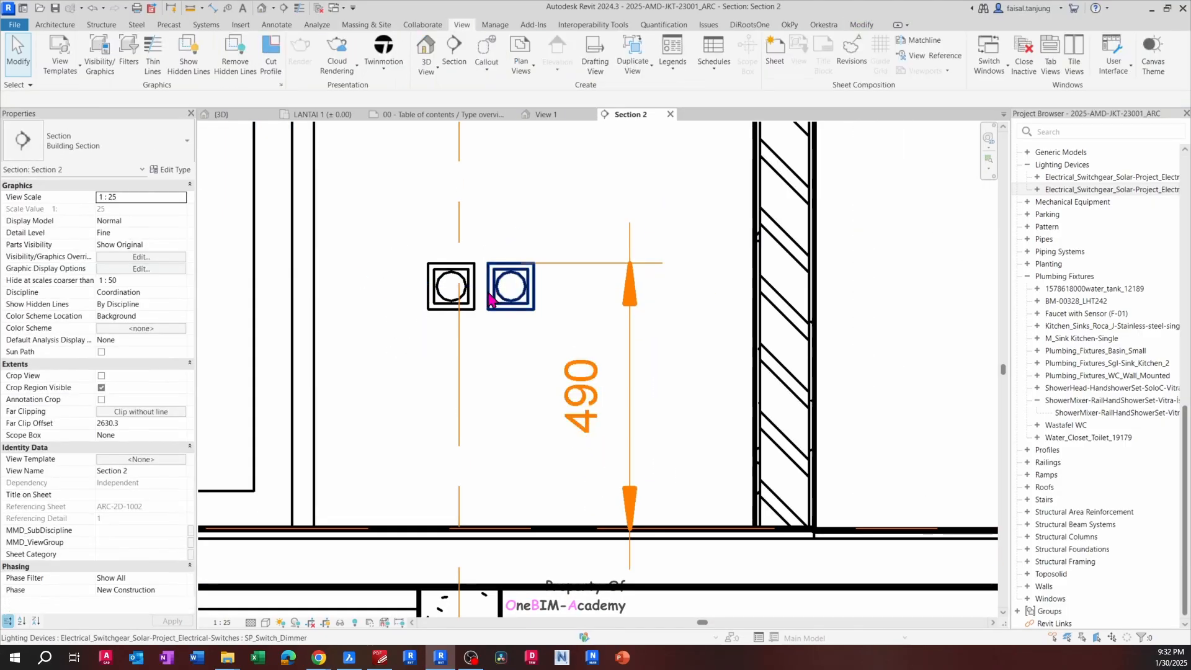
Delete the vertical dimension beside the pair of dimmer switches
left_click(629, 338)
key("Delete")
scroll(553, 341, "down", 4)
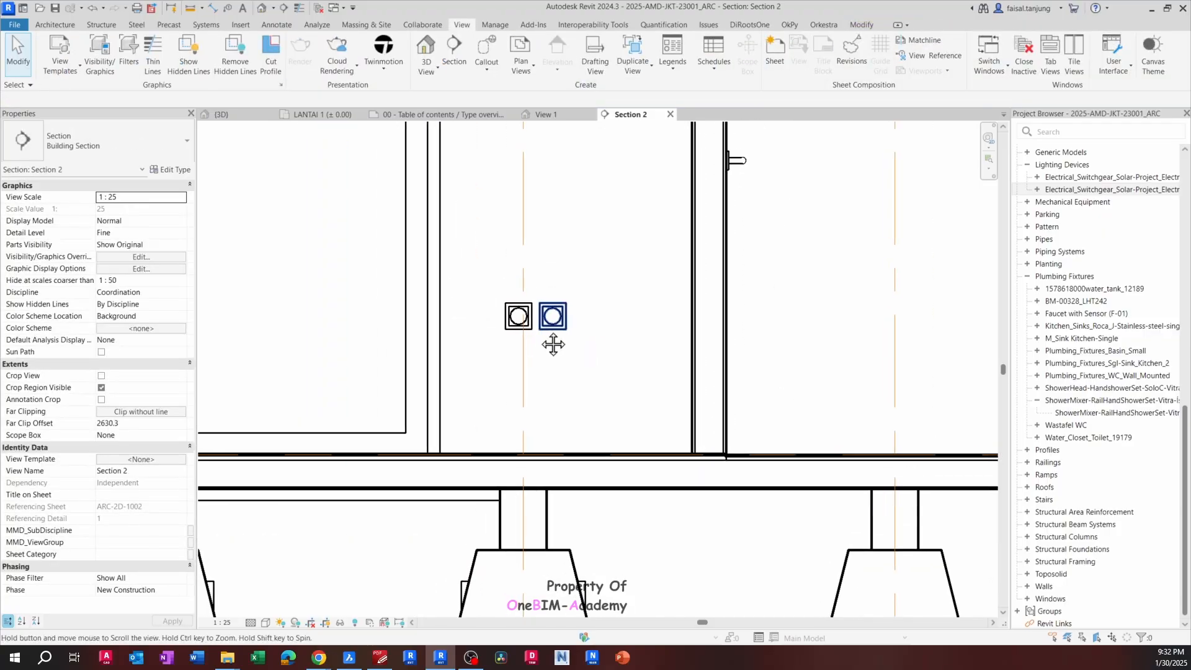
middle_click_drag(627, 320, 695, 365)
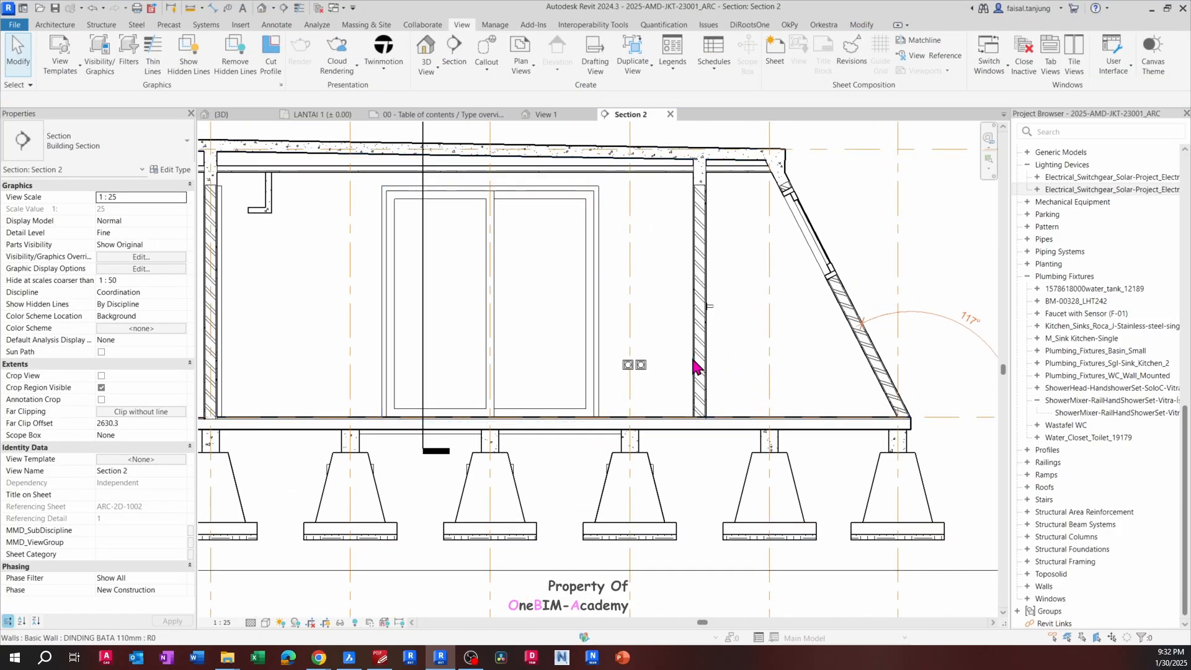
Switch to the BricsCAD section and locate the single socket on the far side of the sliding door
key("alt+Tab")
scroll(655, 364, "down", 4)
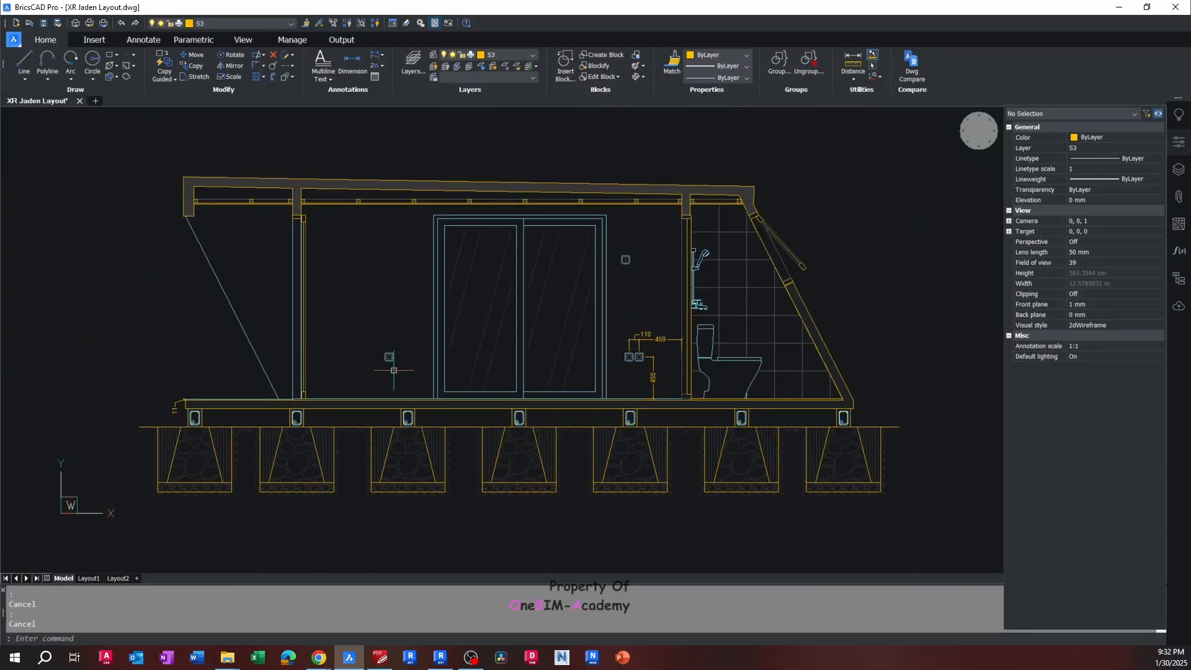
scroll(382, 360, "up", 5)
middle_click_drag(449, 409, 433, 309)
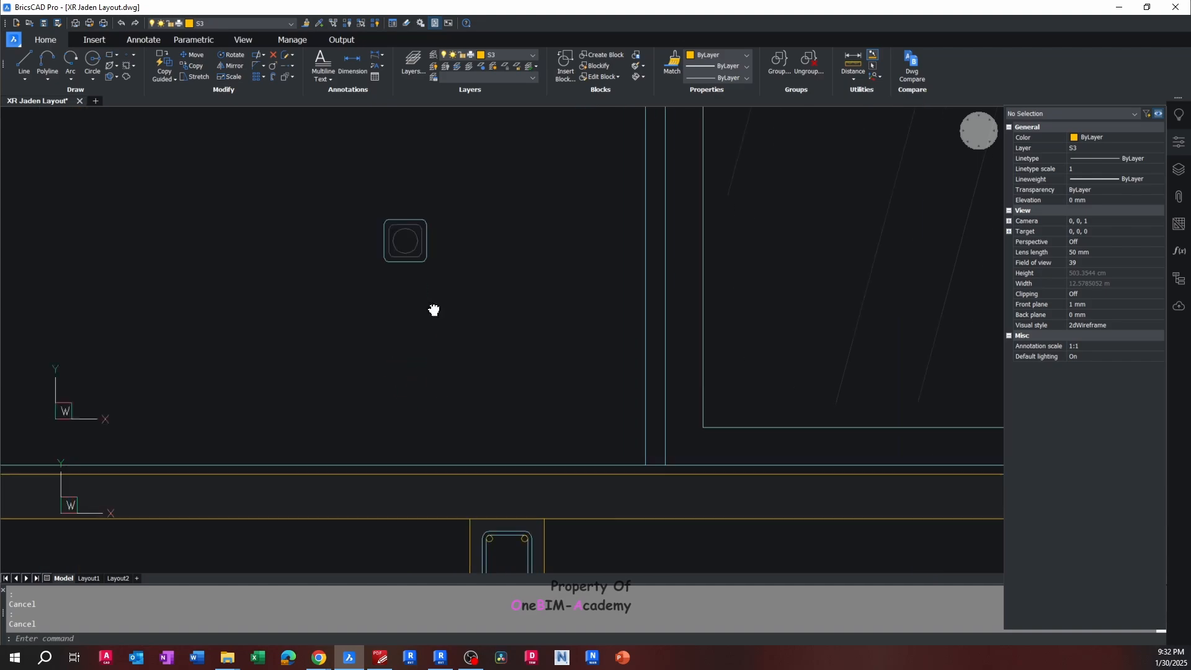
scroll(429, 303, "down", 1)
type("DI")
scroll(567, 300, "up", 1)
scroll(567, 300, "up", 1)
key("Escape")
key("Escape")
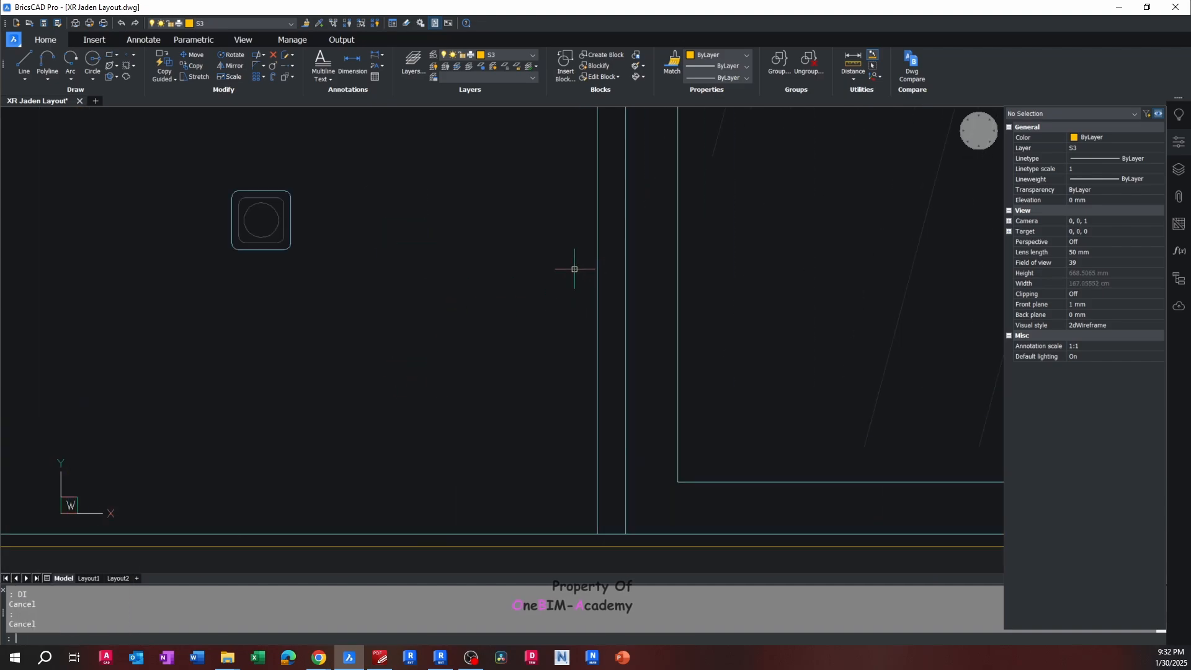
Measure the horizontal distance from the single socket's top midpoint to that of the nearer paired socket with a linear dimension
middle_click_drag(575, 269, 564, 322)
scroll(521, 311, "down", 3)
type("DLI")
key("Return")
scroll(441, 287, "up", 3)
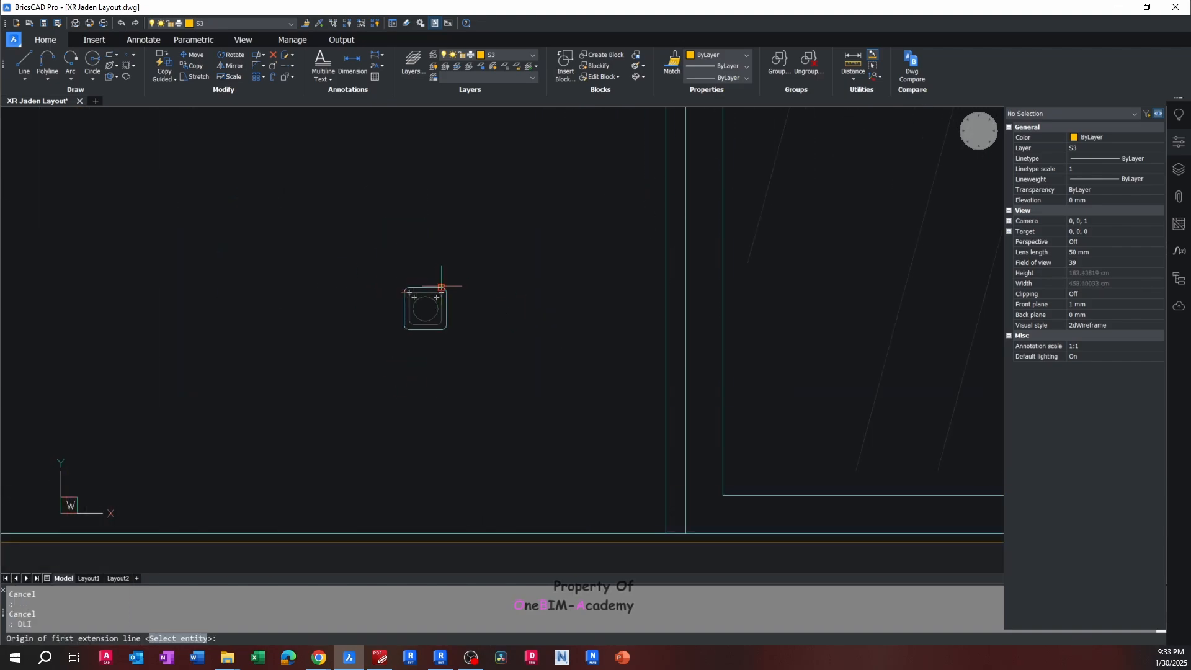
left_click(424, 287)
scroll(506, 277, "down", 4)
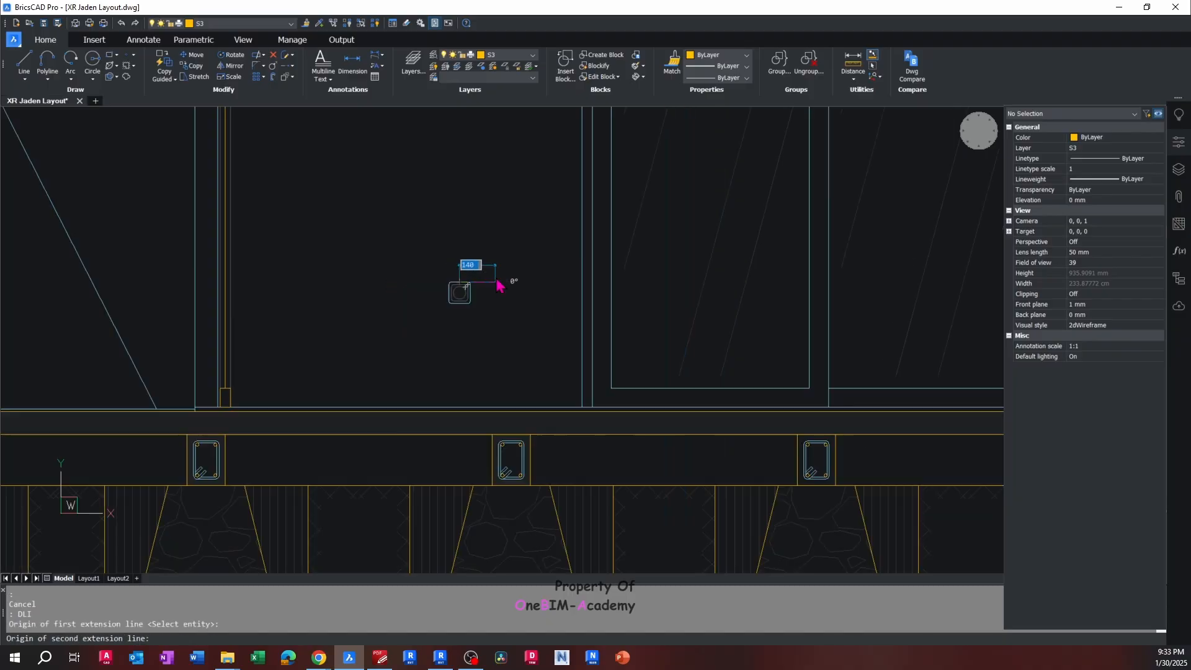
scroll(537, 280, "up", 6)
left_click(537, 250)
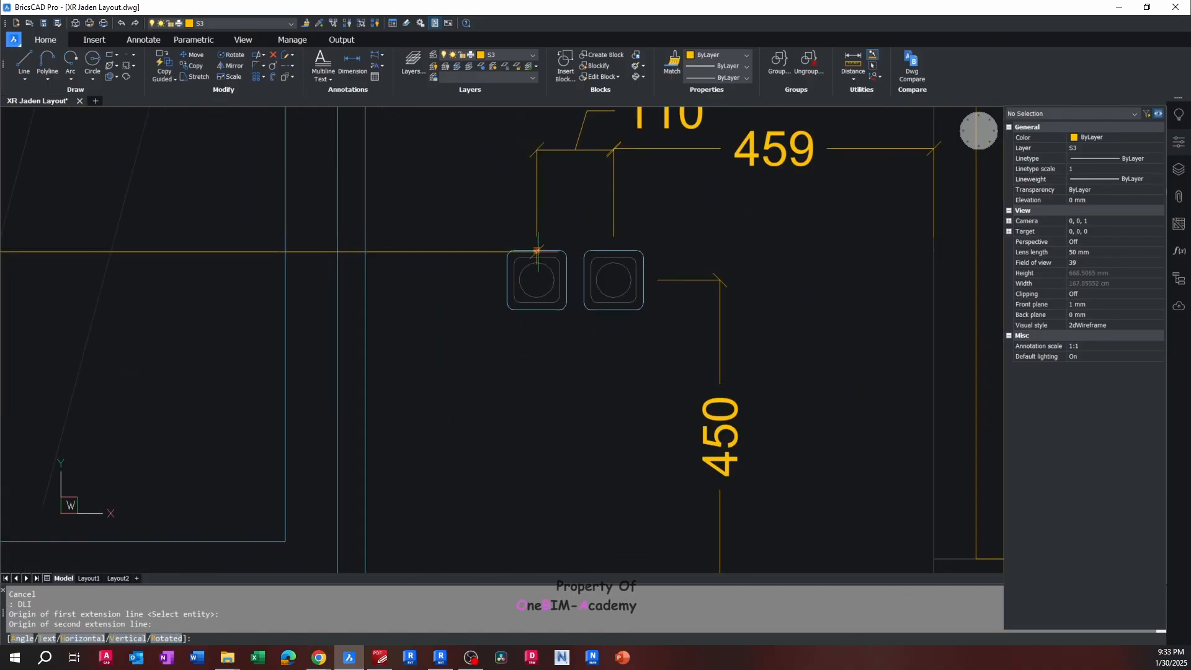
scroll(492, 213, "down", 5)
scroll(487, 220, "up", 3)
key("Escape")
Switch to Revit and copy the dimmer switch nearer the sliding door horizontally past the door, using the distance measured in BricsCAD
key("alt+Tab")
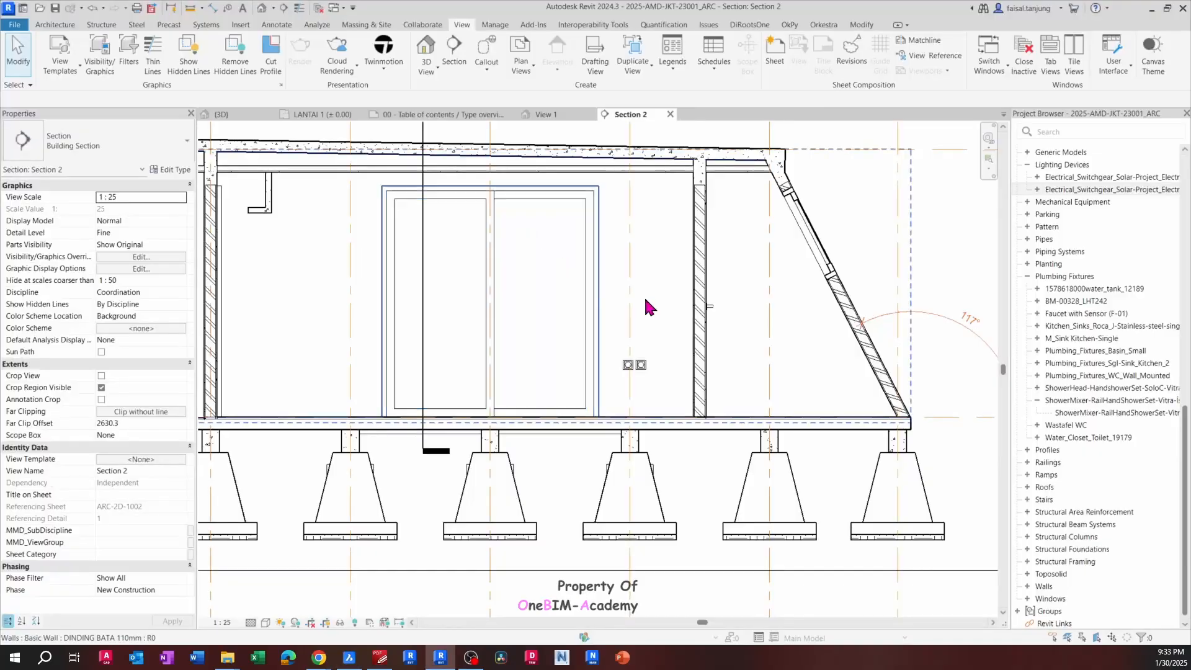
scroll(643, 338, "up", 5)
left_click(661, 392)
middle_click_drag(634, 424, 678, 296)
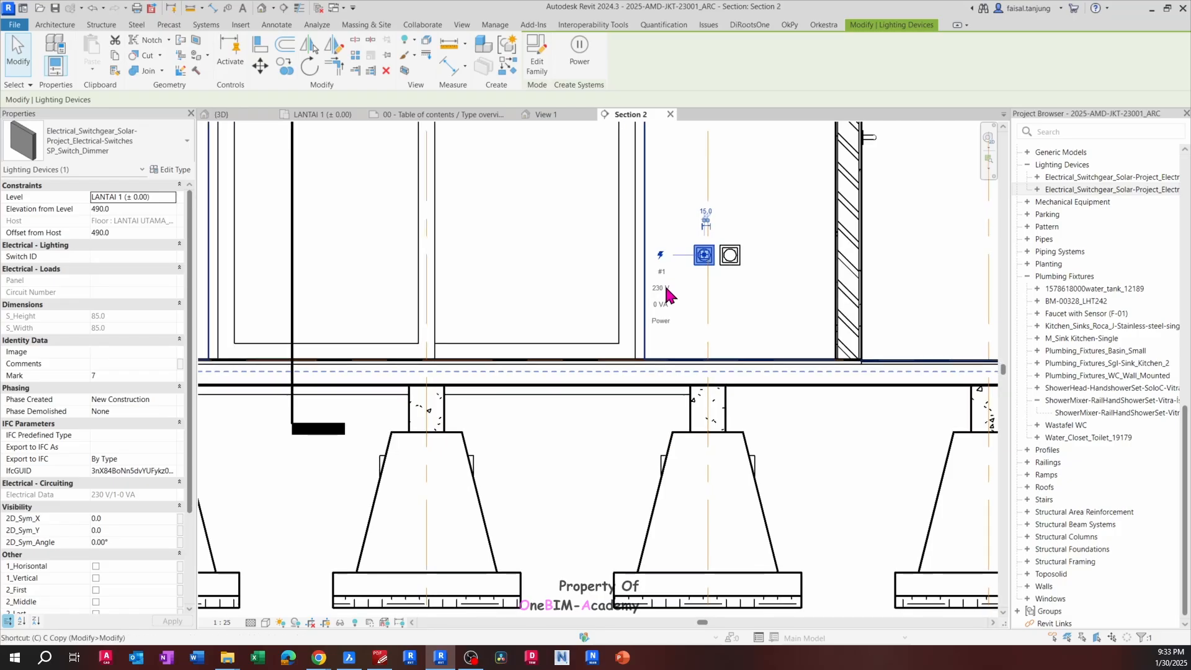
key("c")
key("o")
left_click(680, 296)
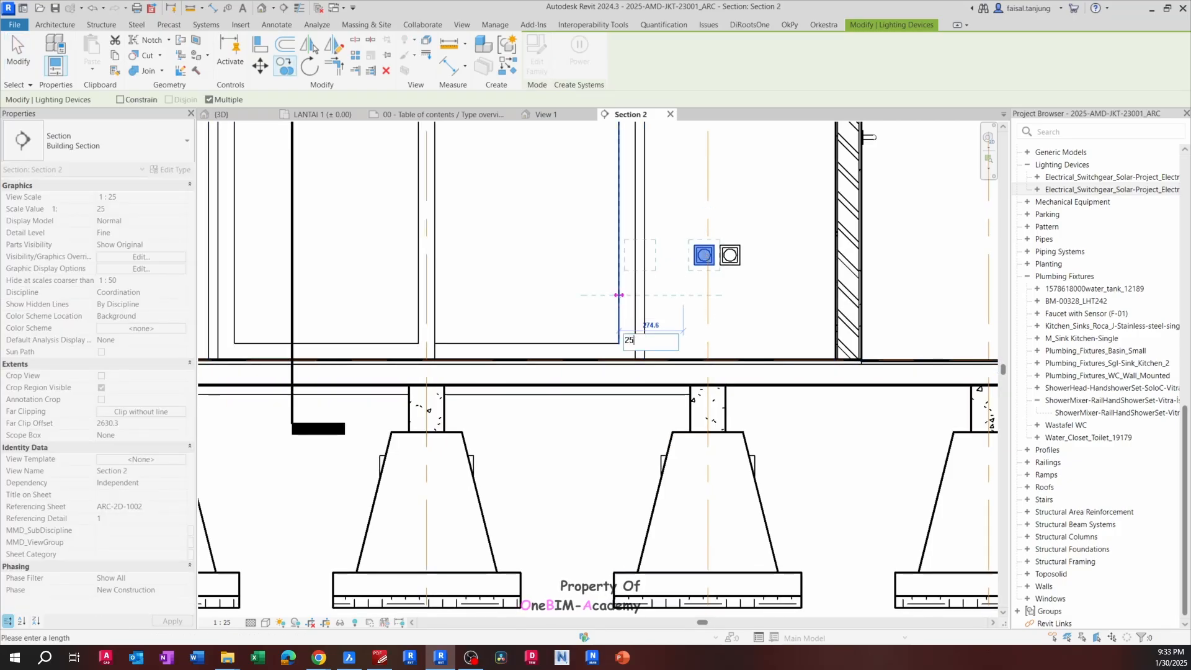
key("Return")
scroll(653, 300, "down", 3)
key("Escape")
key("Escape")
middle_click_drag(342, 279, 432, 323)
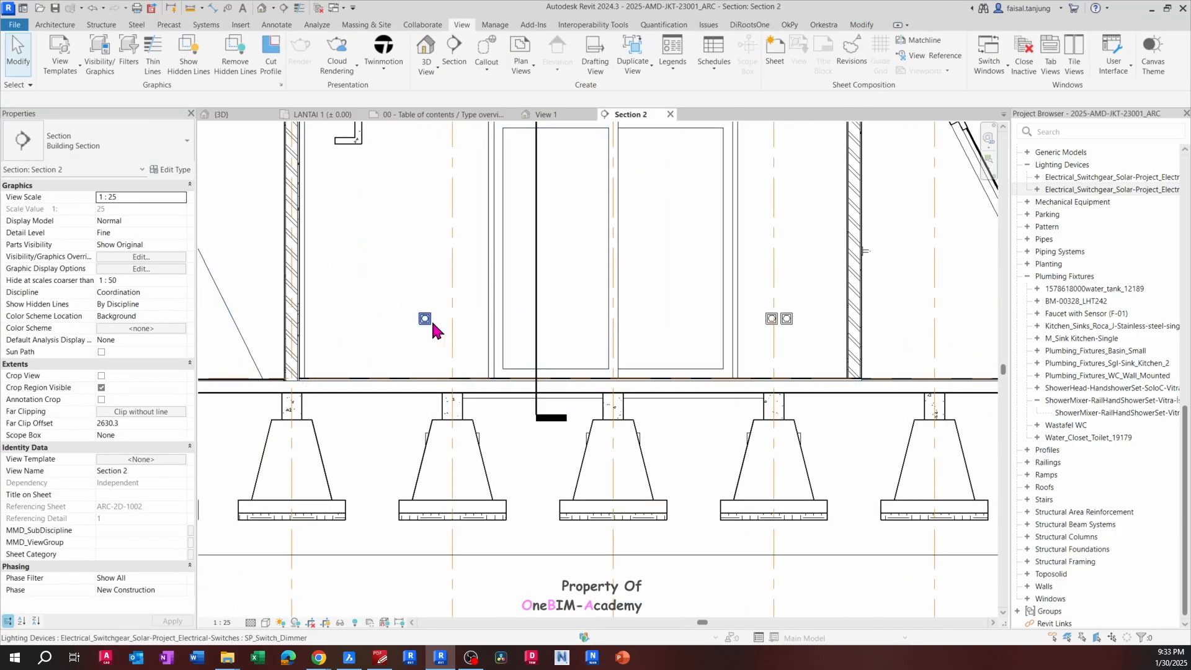
scroll(432, 323, "up", 1)
scroll(481, 313, "down", 3)
Switch to BricsCAD and measure from the top of the door-side paired socket up to the wall switch above with a linear dimension
key("alt+Tab")
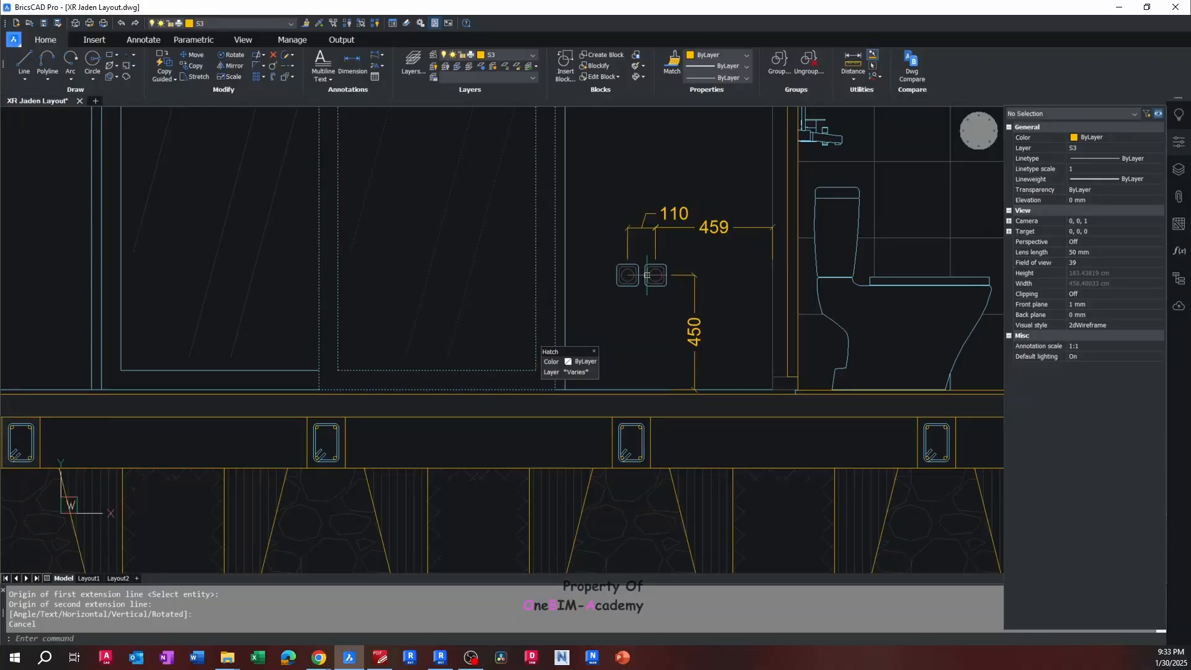
middle_click_drag(619, 124, 597, 344)
key("Escape")
scroll(625, 338, "up", 2)
scroll(625, 338, "down", 3)
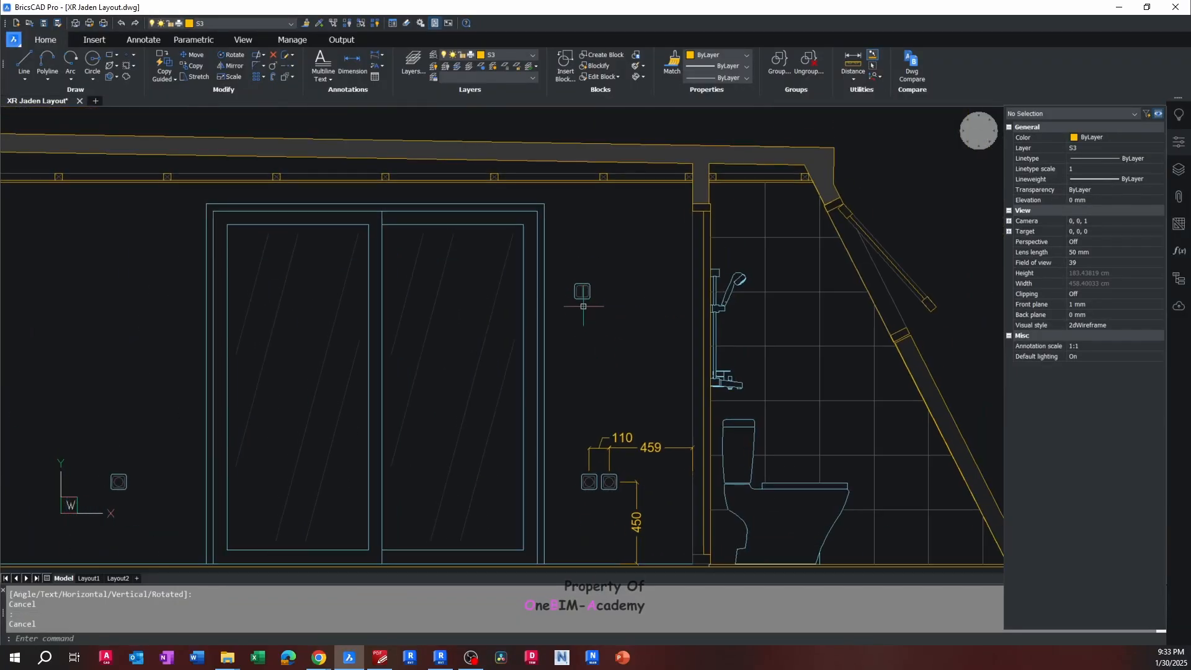
scroll(615, 463, "up", 2)
type("dli")
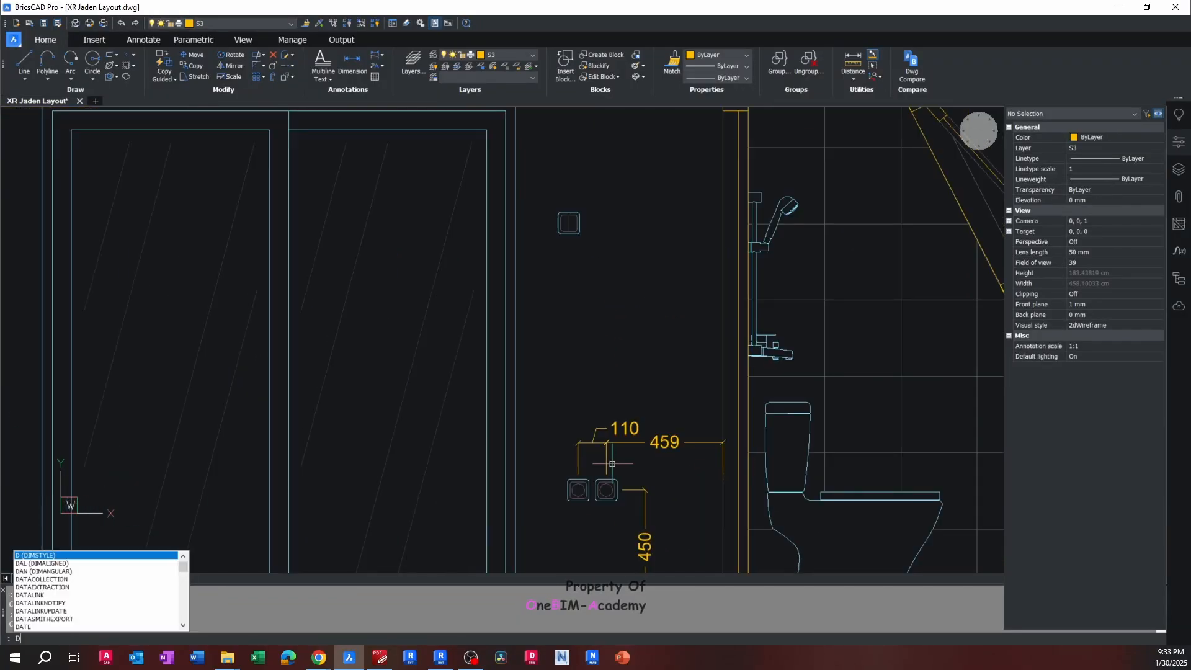
key("Return")
scroll(613, 464, "up", 2)
left_click(600, 471)
scroll(600, 471, "down", 4)
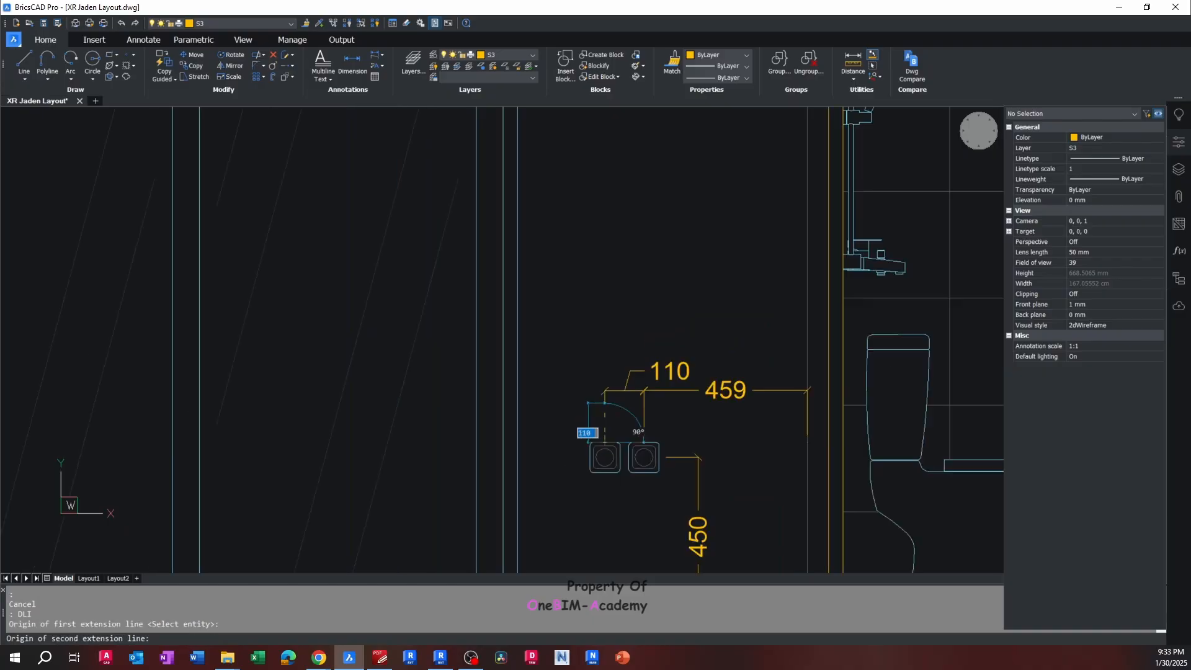
scroll(549, 333, "up", 5)
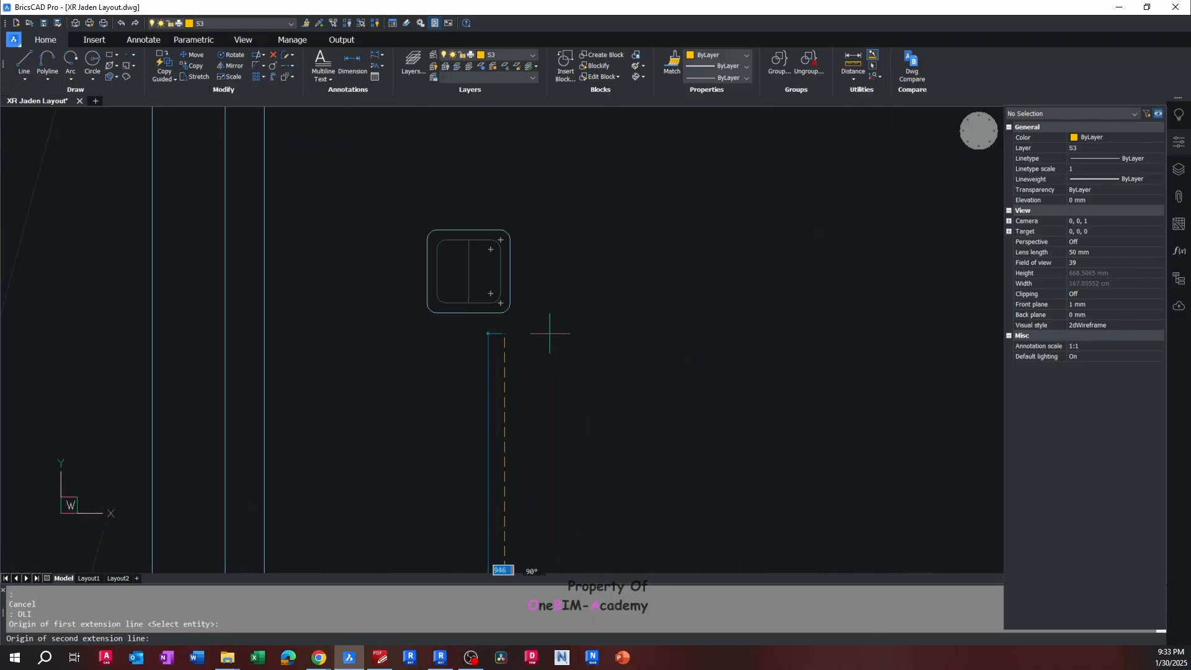
Dimension the vertical distance between the upper switch and the paired sockets beside the sliding door
left_click(471, 313)
left_click(617, 315)
key("Escape")
scroll(617, 315, "down", 5)
middle_click_drag(606, 406, 601, 333)
scroll(628, 324, "up", 2)
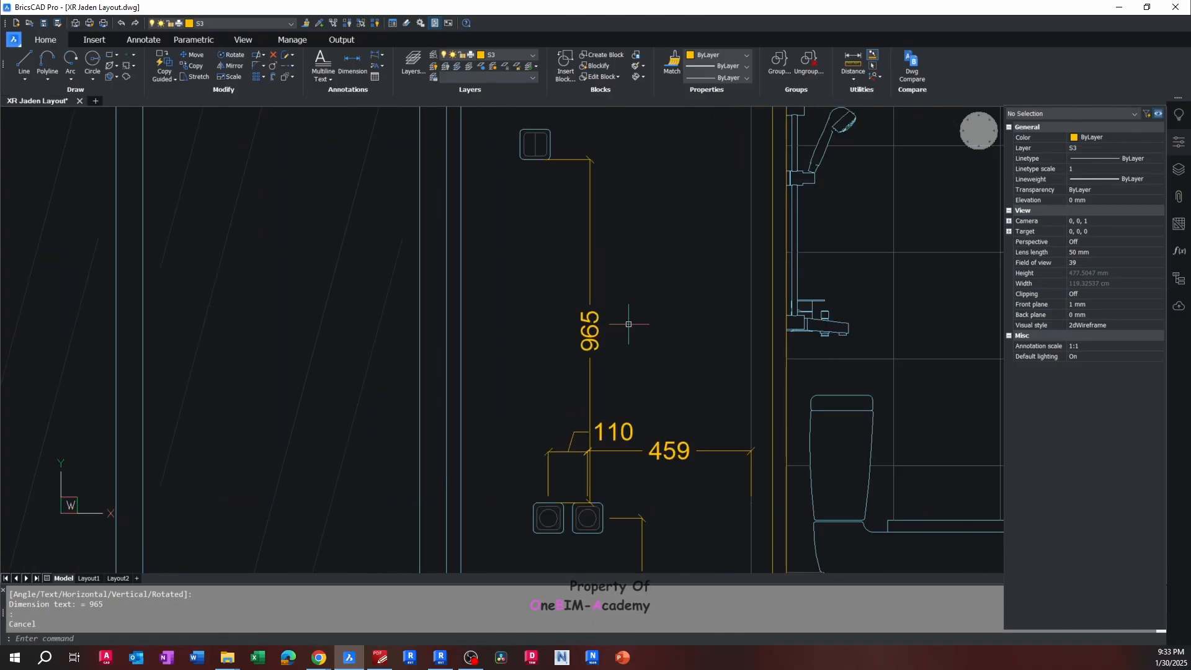
Switch to Revit and copy the left device of the pair beside the sliding door 965 mm straight up in Section 2
key("alt+Tab")
scroll(630, 327, "down", 1)
scroll(681, 386, "up", 3)
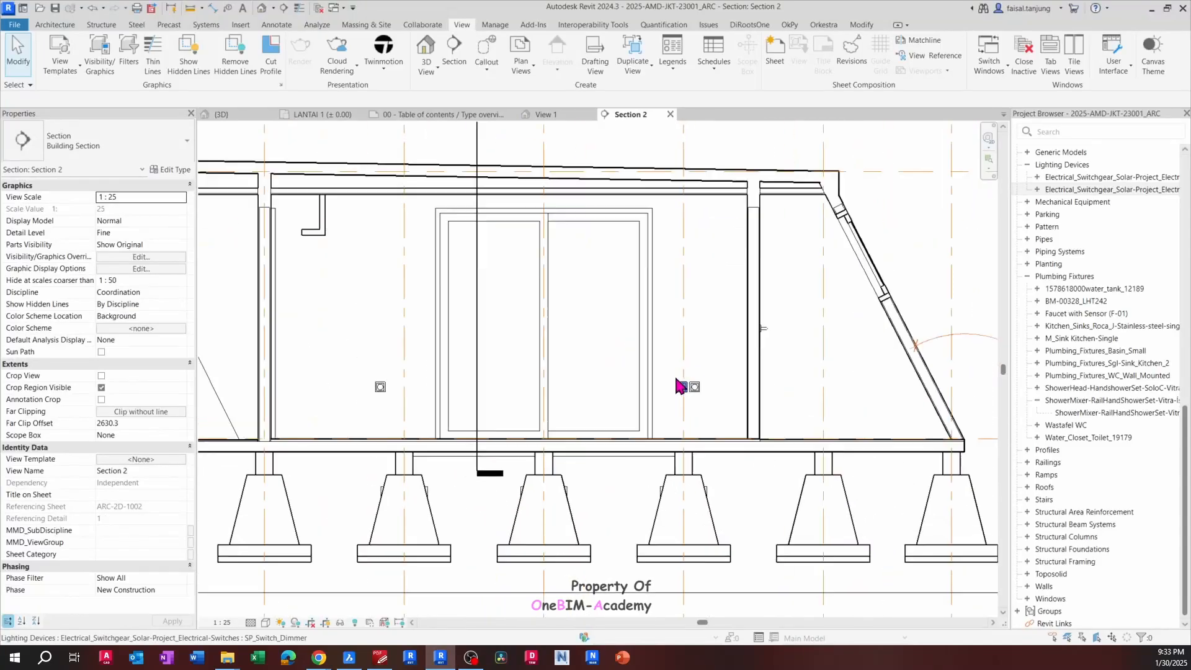
left_click(680, 388)
scroll(656, 335, "up", 1)
middle_click_drag(658, 344, 649, 385)
key("c")
key("o")
left_click(650, 405)
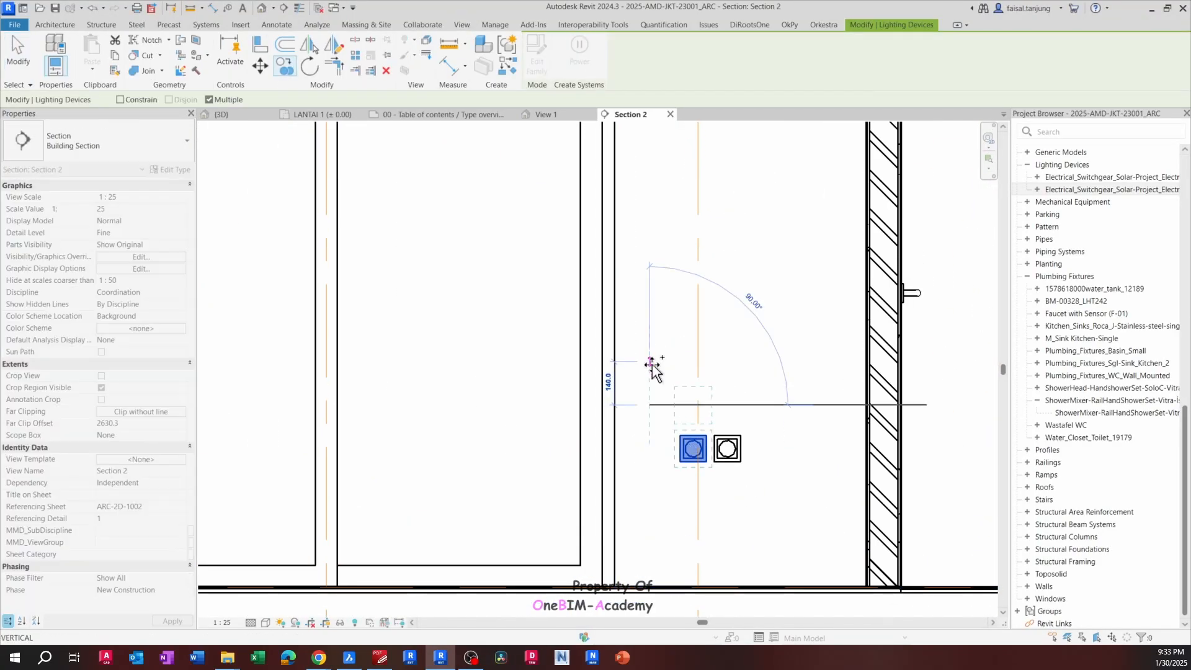
type("965")
key("Return")
scroll(668, 323, "down", 2)
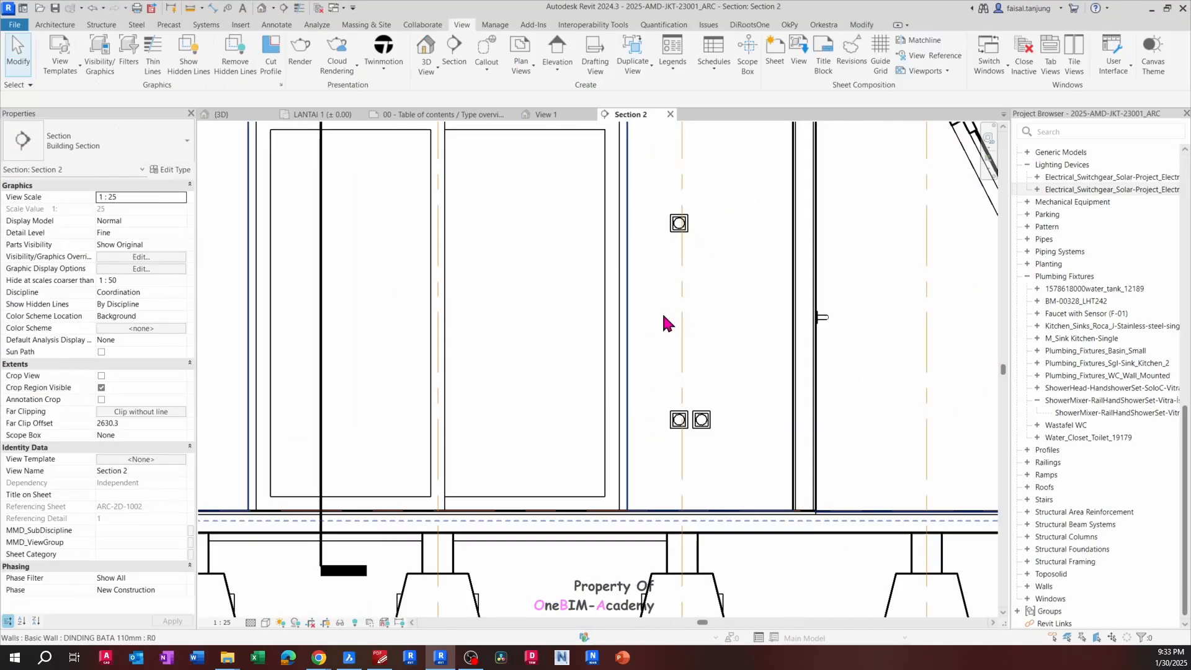
middle_click_drag(667, 322, 651, 337)
Switch to BricsCAD and measure the offset between the centres of the upper switch and the lower left socket
key("alt+Tab")
scroll(550, 287, "up", 1)
scroll(542, 306, "down", 3)
key("Escape")
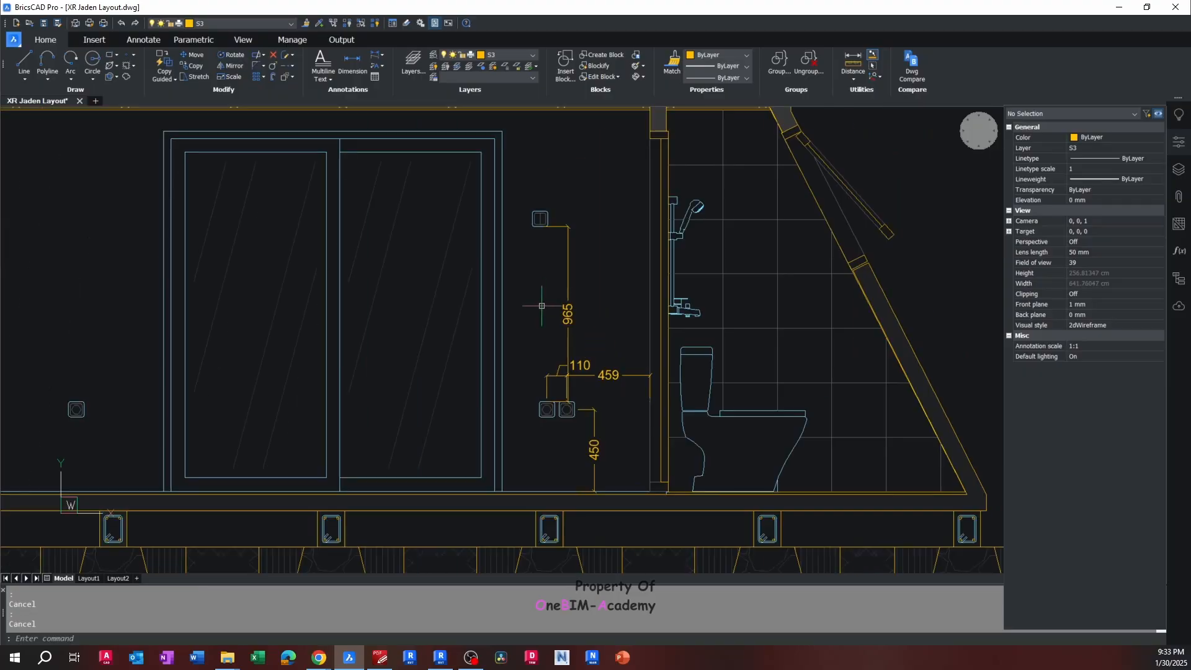
type("di")
key("Return")
scroll(539, 223, "up", 4)
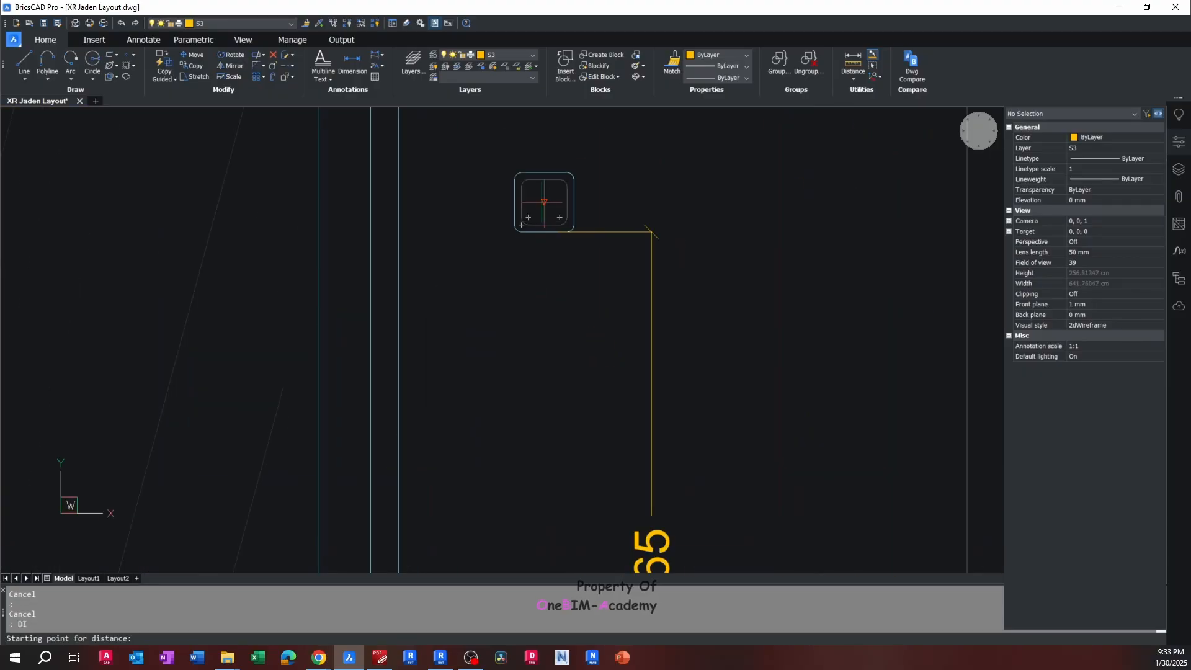
type("li")
key("Return")
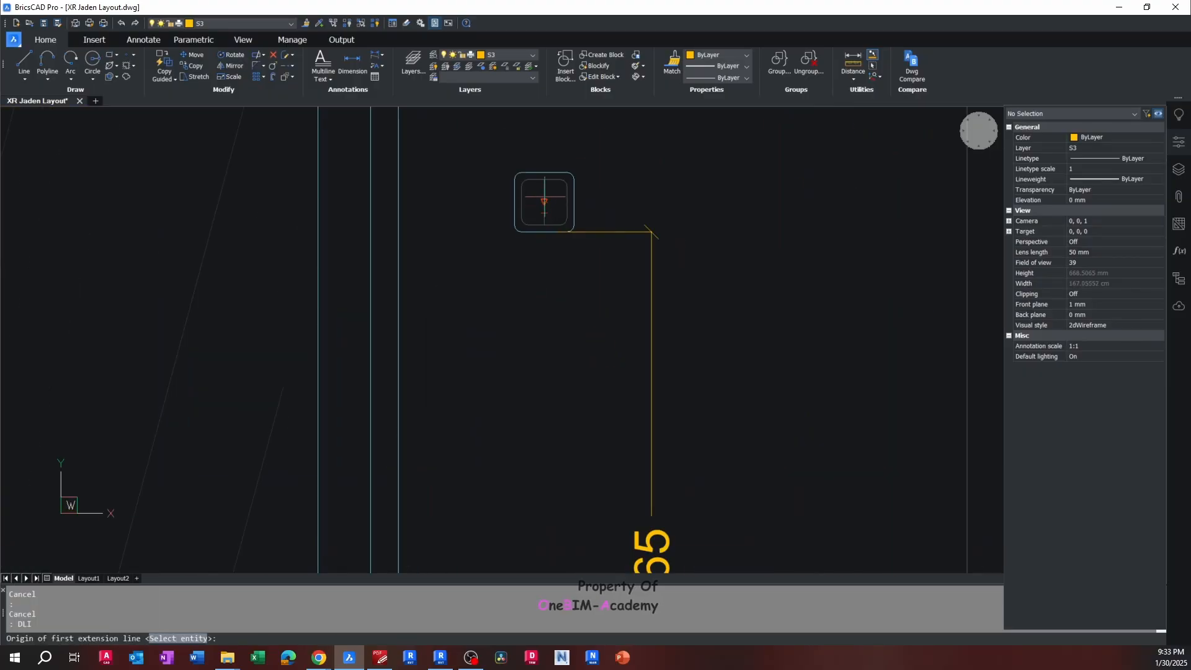
left_click(544, 201)
scroll(544, 201, "down", 3)
scroll(583, 205, "up", 1)
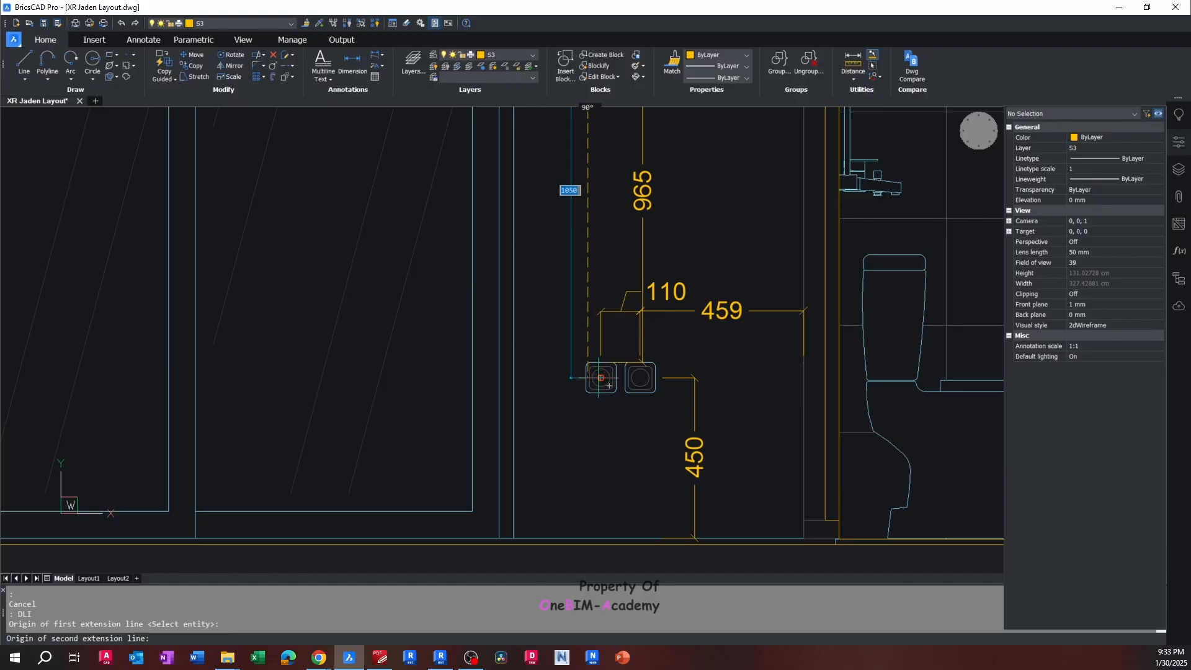
left_click(601, 378)
scroll(607, 360, "down", 1)
scroll(564, 188, "up", 1)
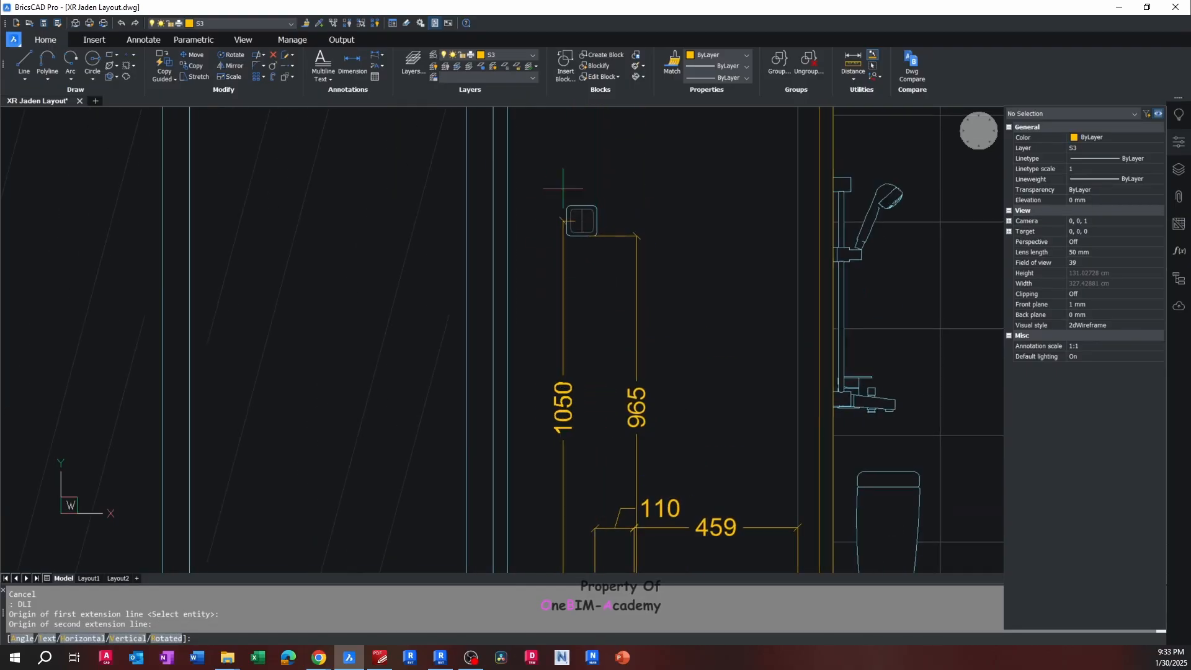
scroll(633, 165, "up", 1)
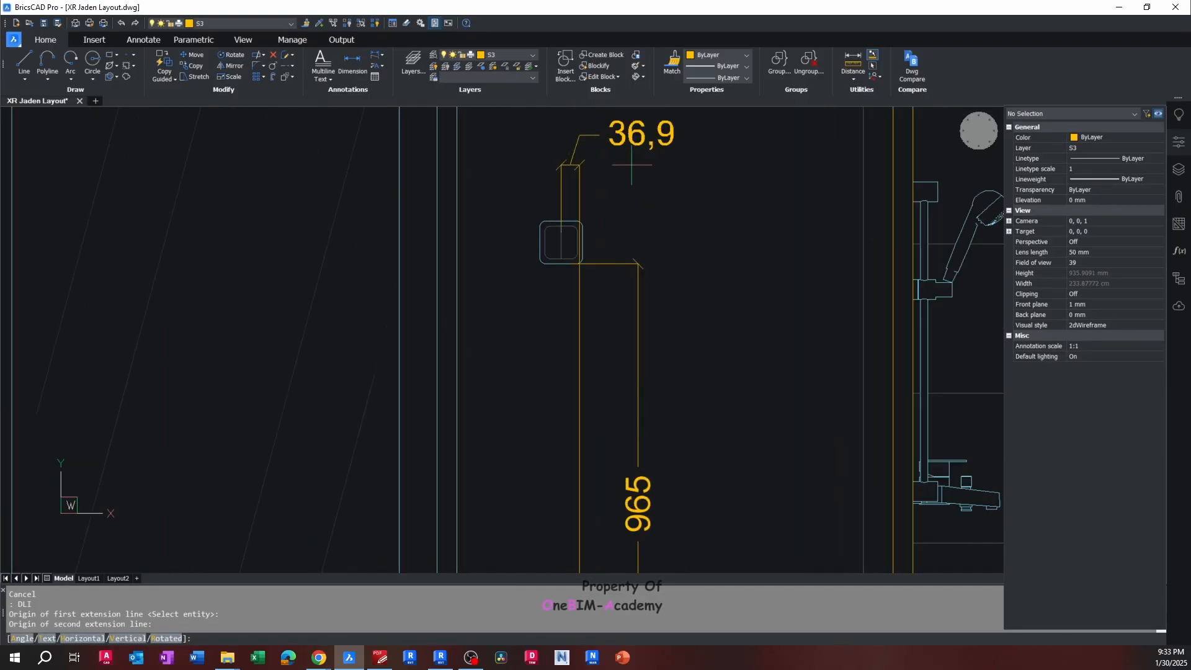
key("Escape")
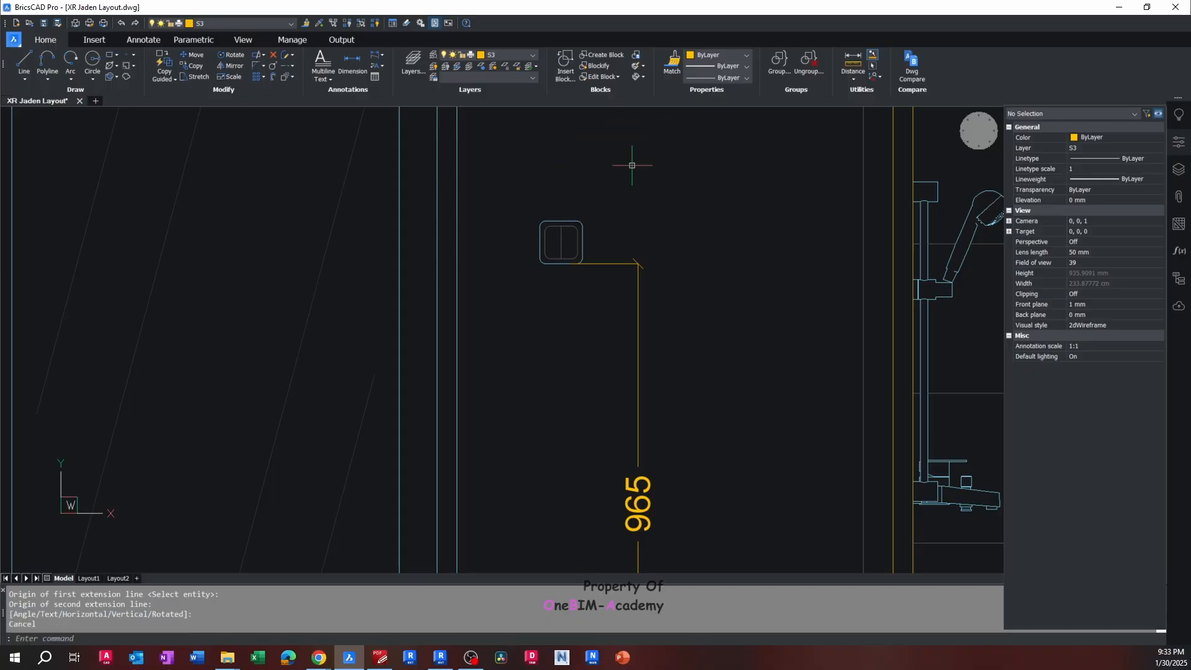
Switch to Revit and move the upper device 40 mm horizontally toward the sliding door
key("alt+Tab")
scroll(666, 269, "up", 2)
left_click(658, 276)
middle_click_drag(700, 296, 668, 234)
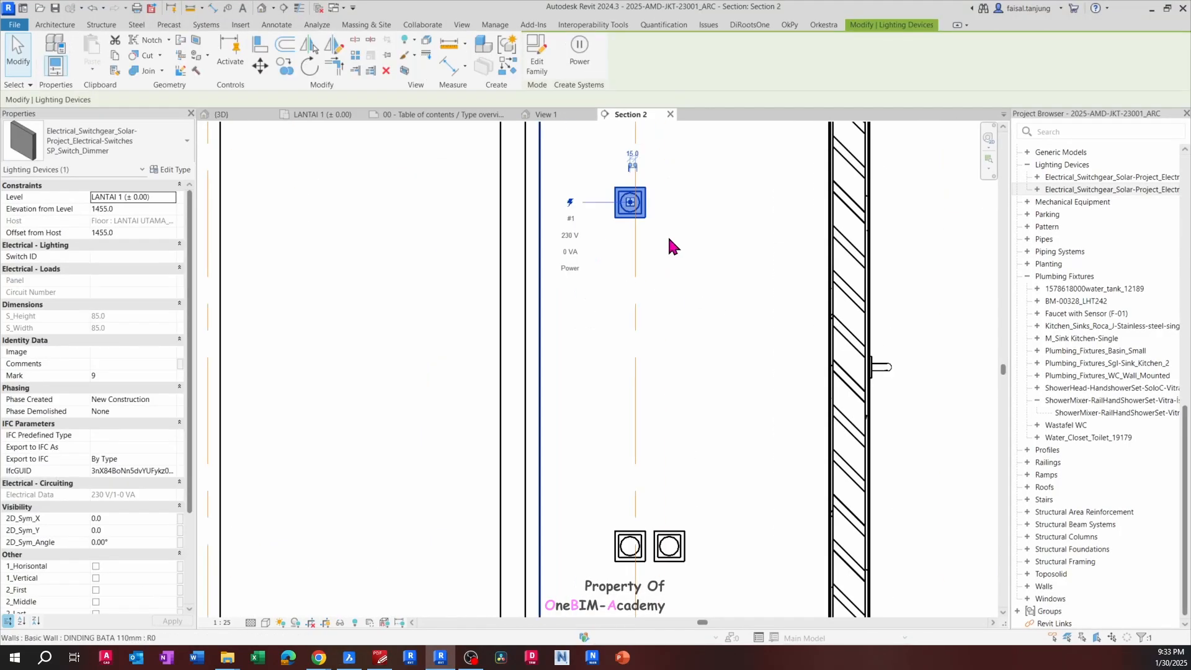
key("m")
key("v")
left_click(721, 237)
type("40")
key("Return")
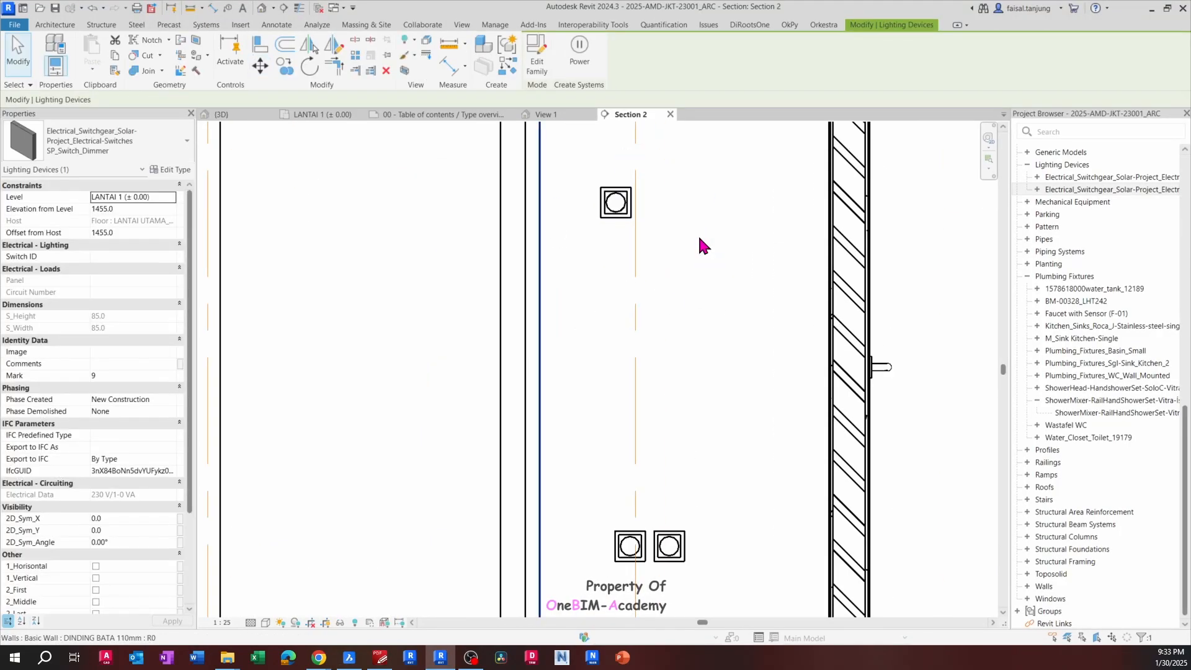
key("Escape")
Try the types SP_Switch_2-Pole and SP_Switch_2-Way on the upper device
key("alt+Tab")
key("alt+Tab")
scroll(629, 234, "up", 1)
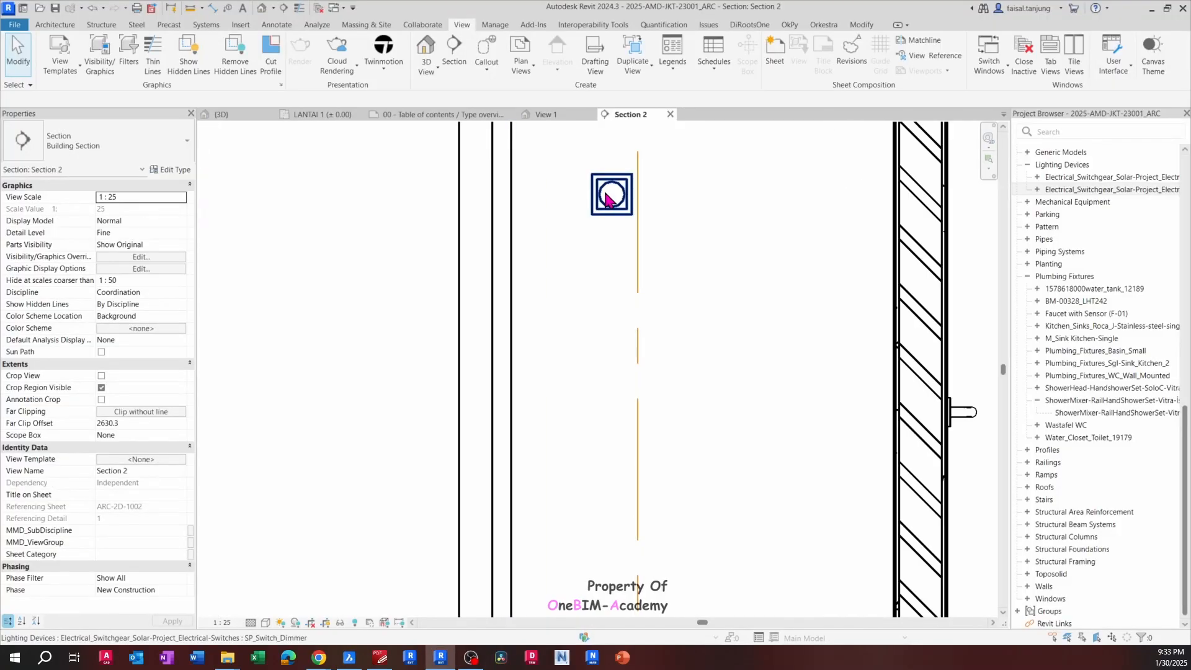
left_click(612, 194)
left_click(109, 146)
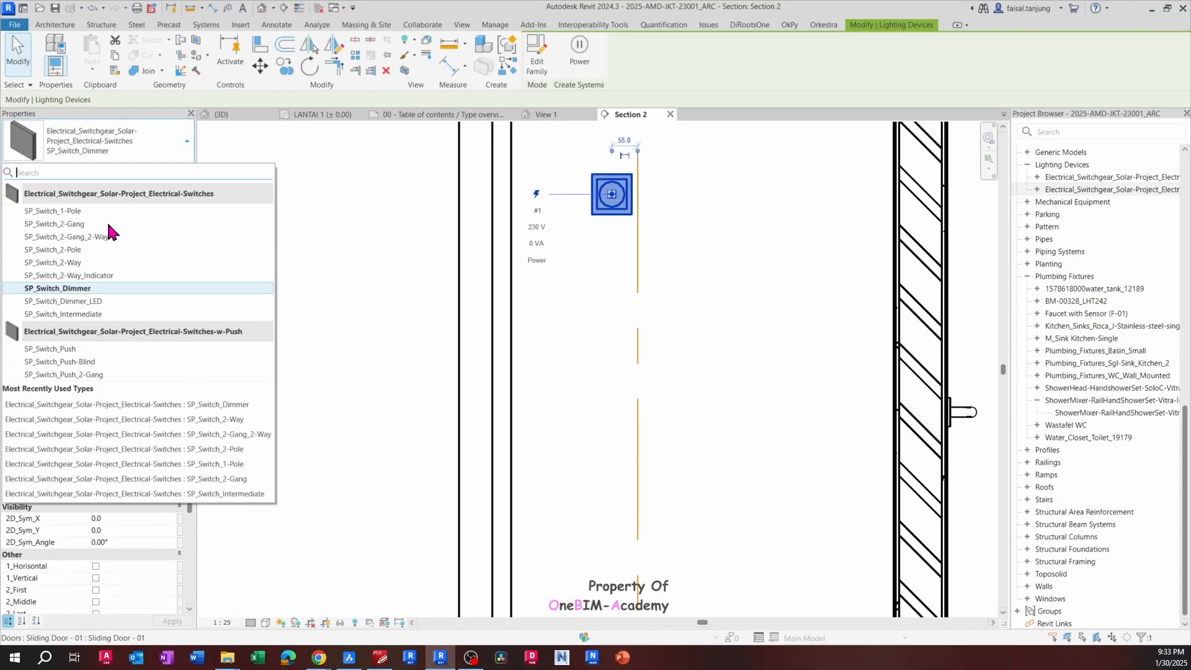
left_click(83, 249)
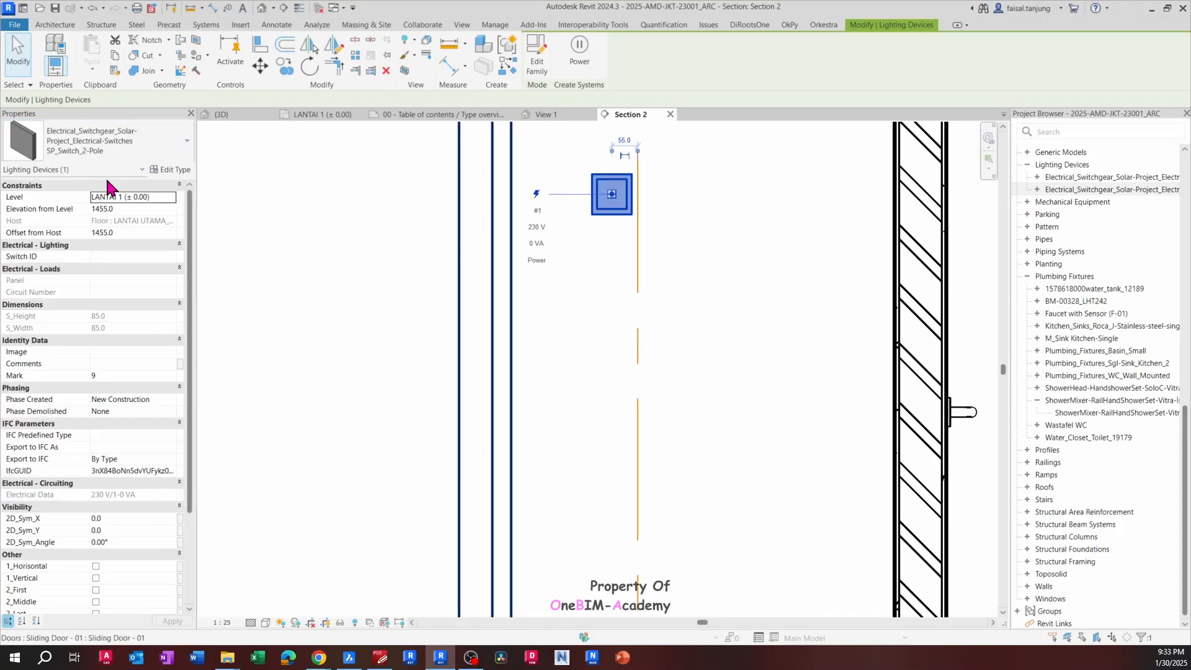
left_click(76, 150)
left_click(84, 256)
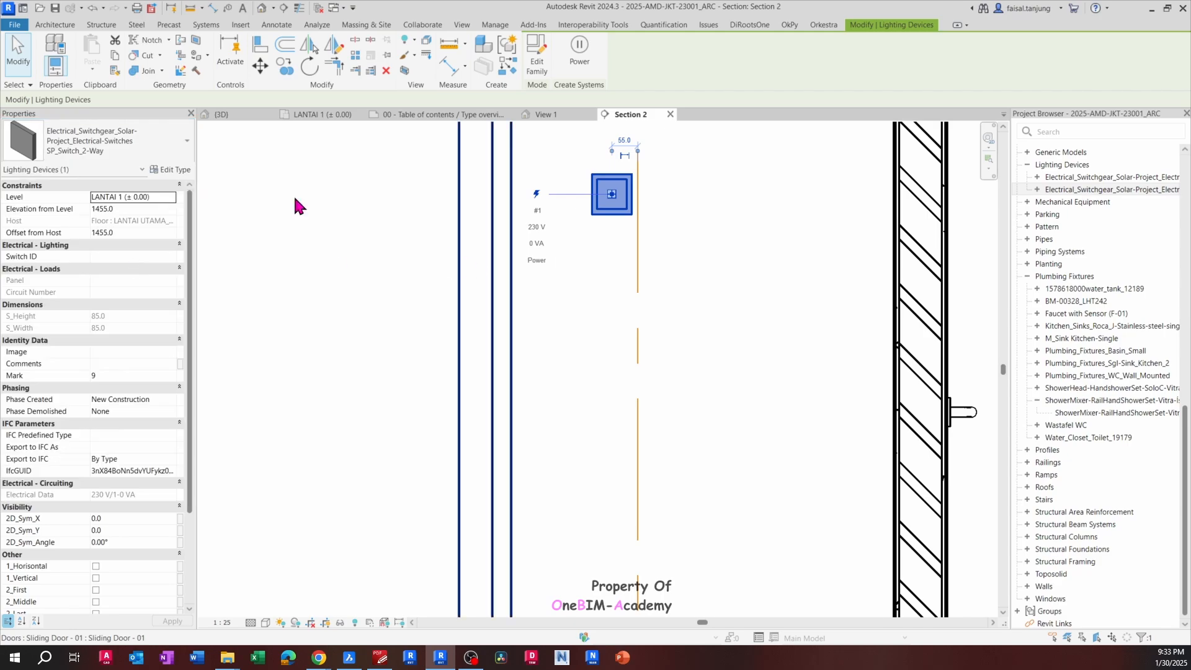
Change the upper device's type to SP_Switch_2-Gang_2-Way and deselect it
left_click(133, 152)
left_click(90, 237)
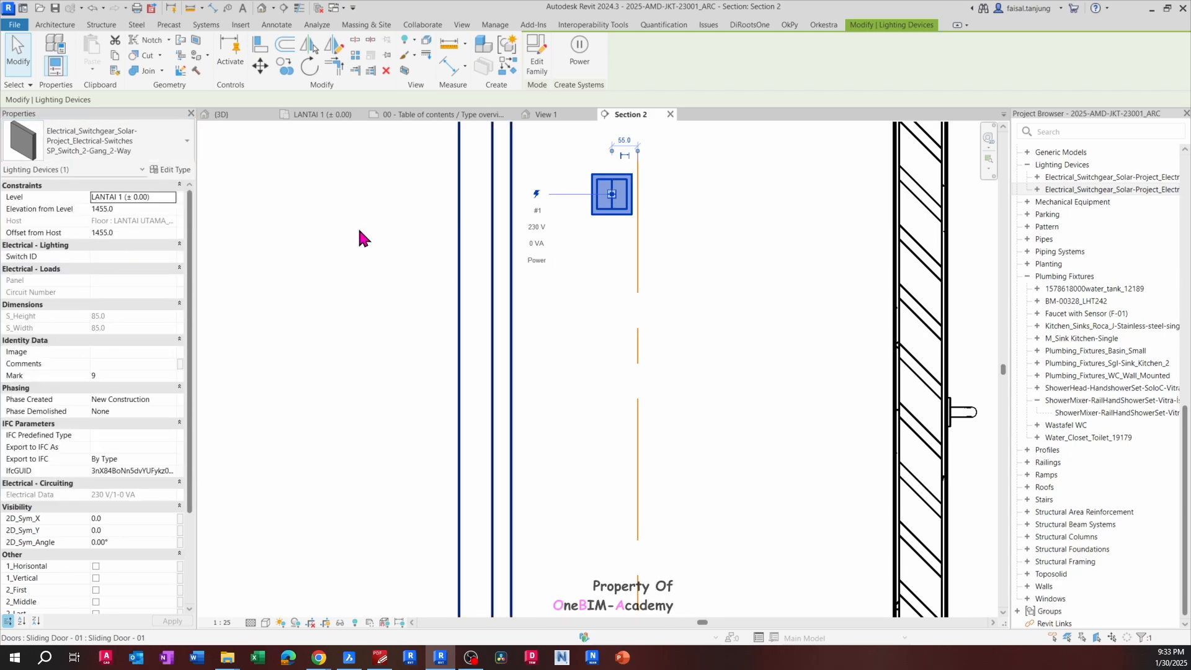
key("Escape")
left_click(695, 251)
key("Escape")
scroll(697, 255, "down", 2)
mouse_move(732, 383)
middle_mouse_down()
mouse_move(736, 400)
mouse_move(654, 353)
middle_mouse_up()
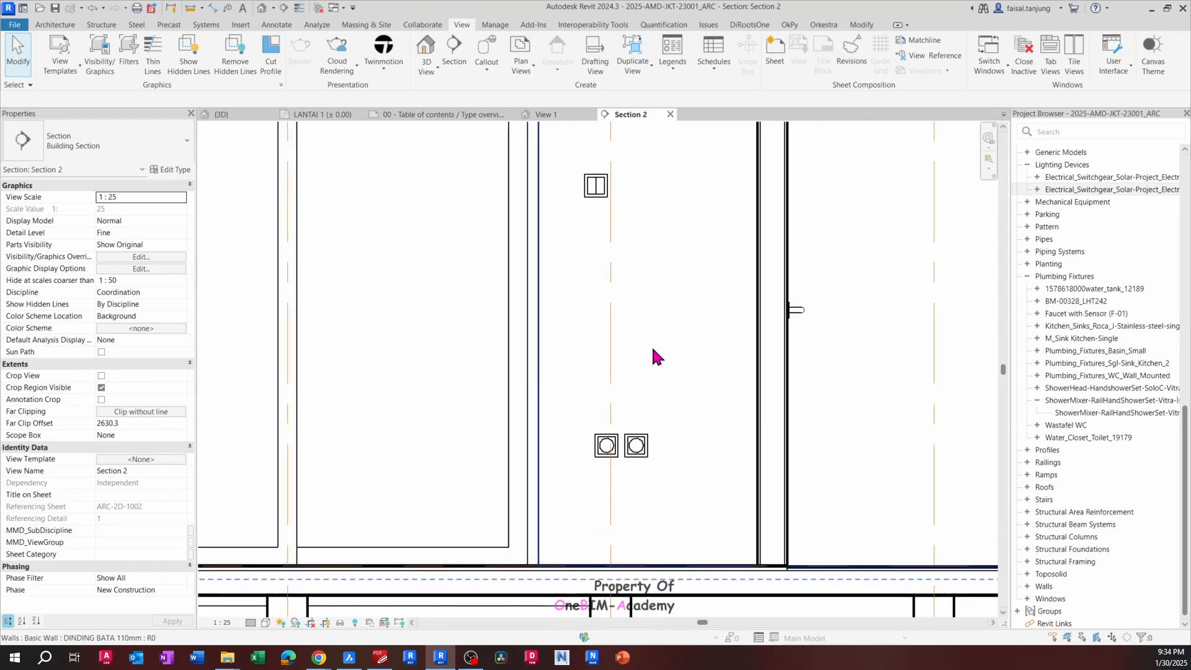
Move the Section 2 line in the LANTAI 1 floor plan past the toilet, closer to the wall opposite the sliding door
scroll(788, 354, "down", 3)
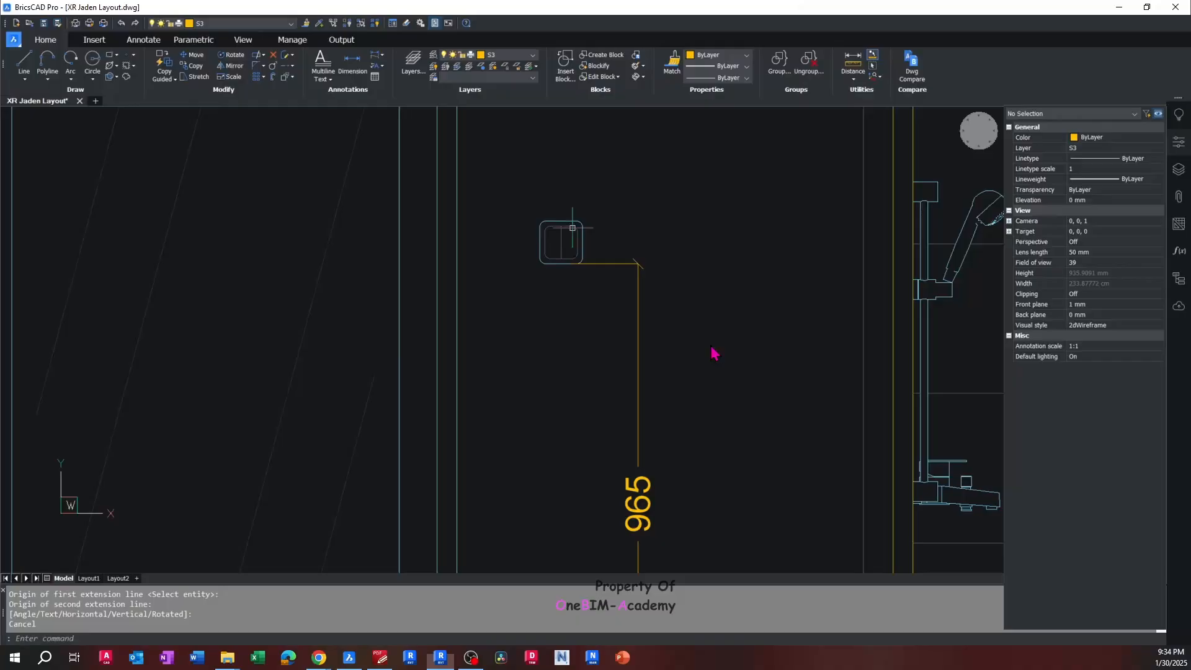
scroll(713, 352, "down", 5)
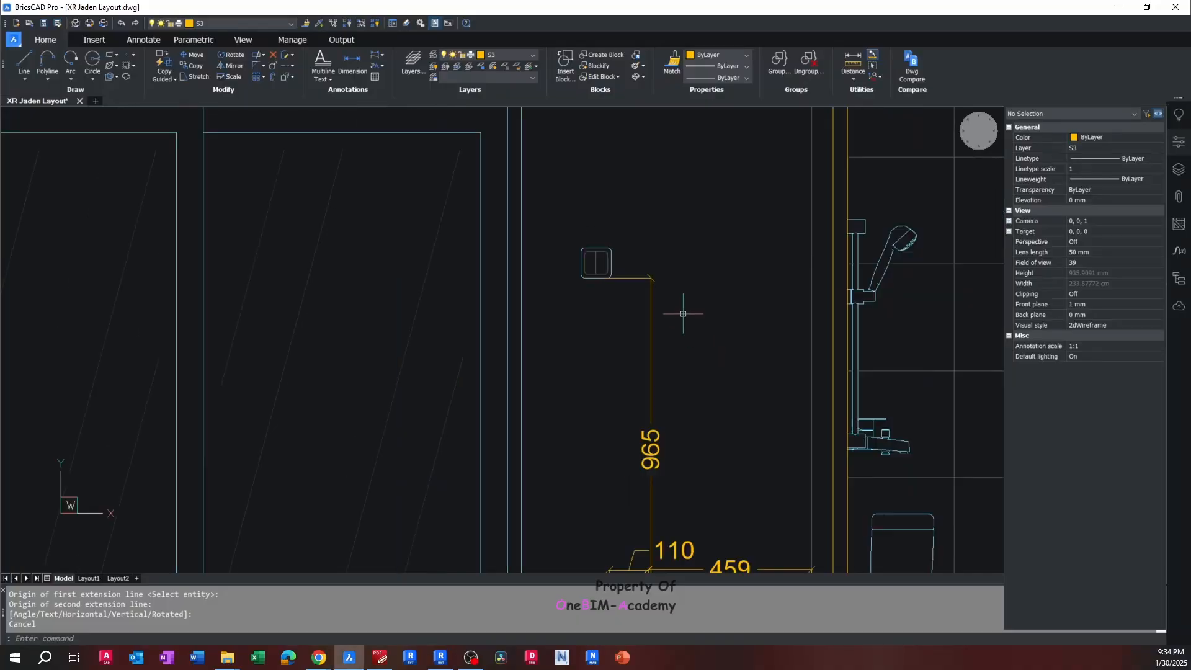
scroll(712, 353, "up", 3)
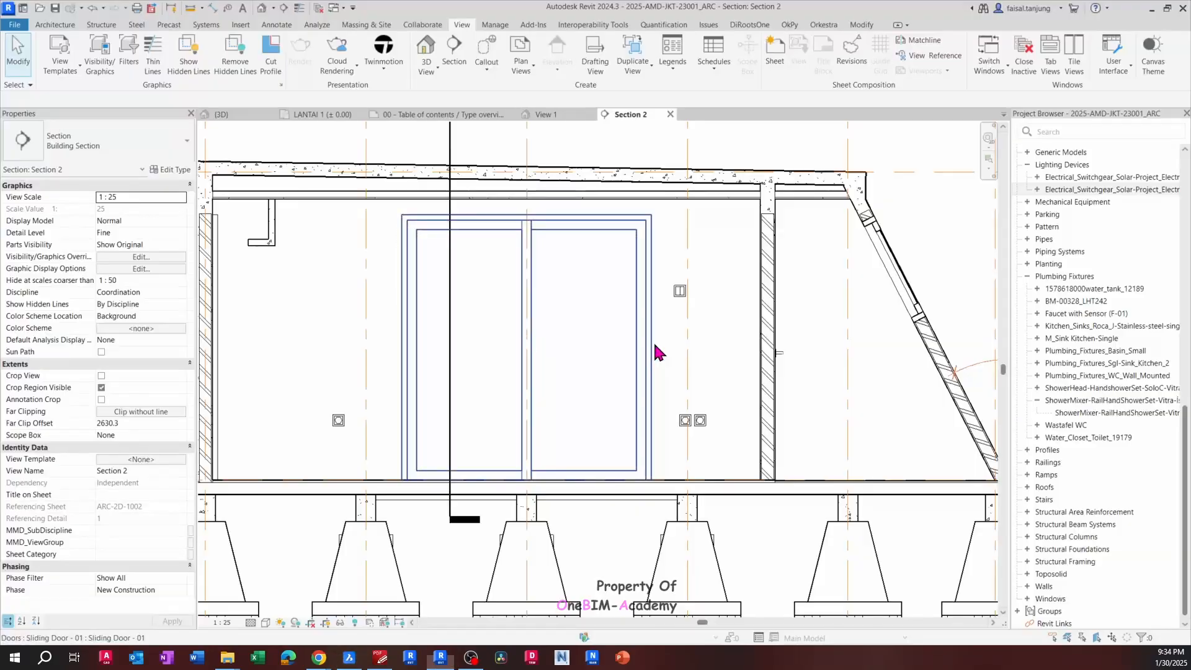
scroll(753, 372, "down", 3)
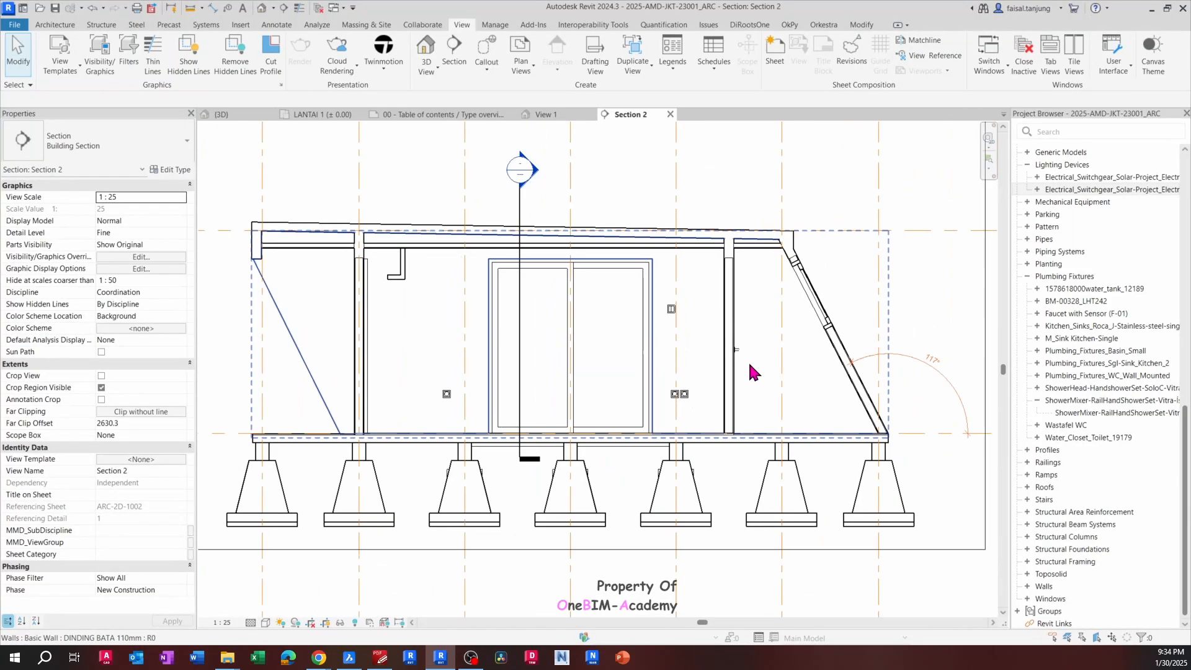
scroll(752, 354, "up", 4)
scroll(737, 358, "down", 4)
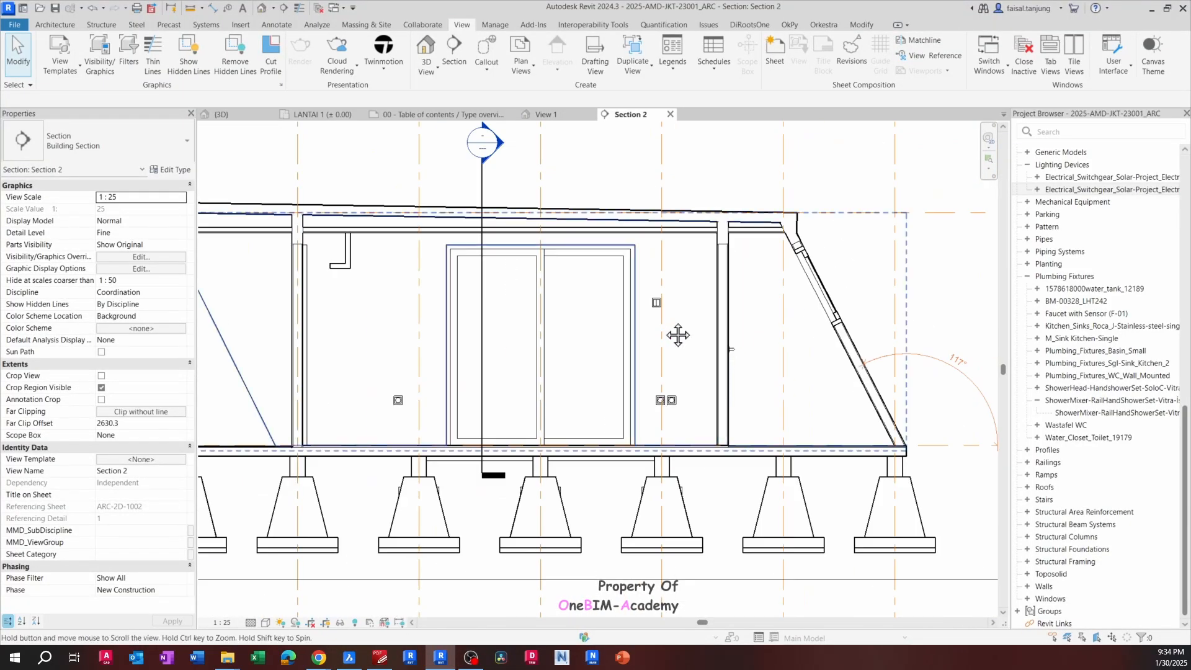
left_click(313, 114)
scroll(534, 255, "up", 3)
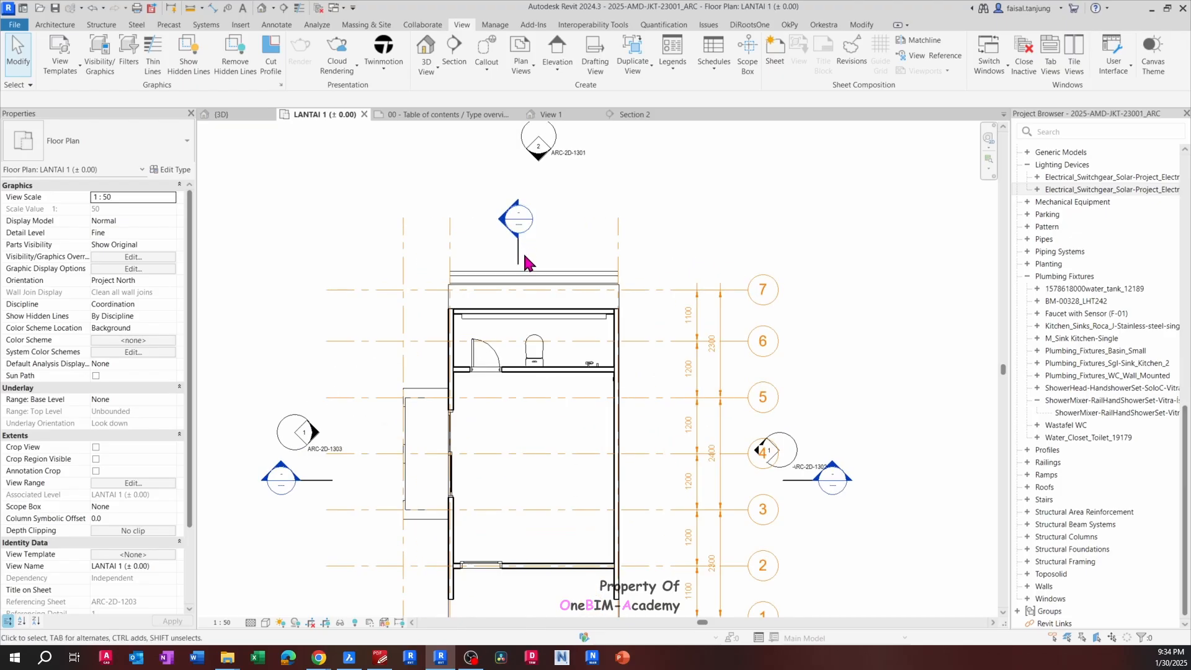
left_click(519, 256)
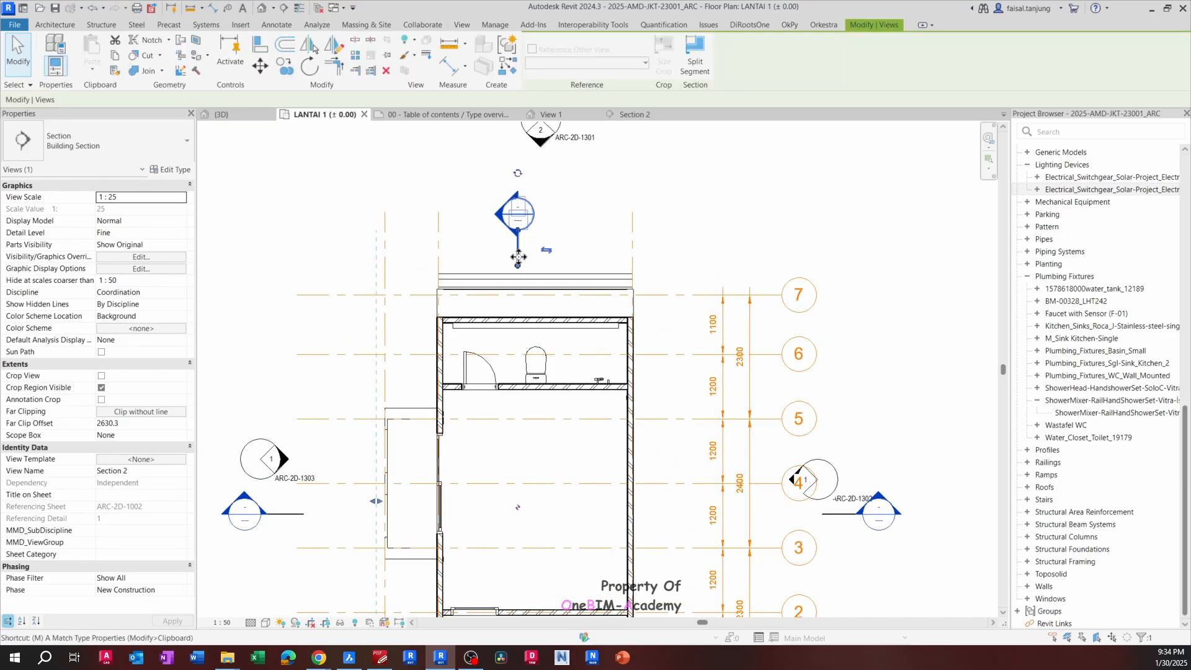
left_click_drag(519, 256, 534, 259)
left_click(603, 257)
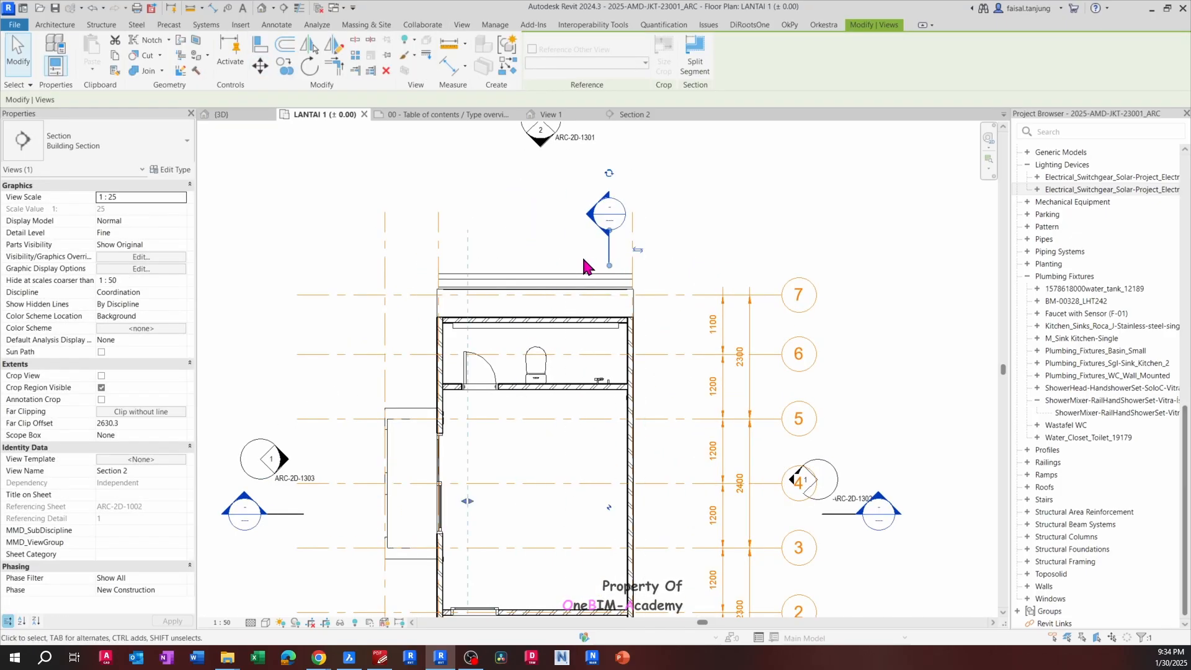
Open Section 2 and compare its toilet and shower fixtures with the section drawing in BricsCAD
left_click(638, 114)
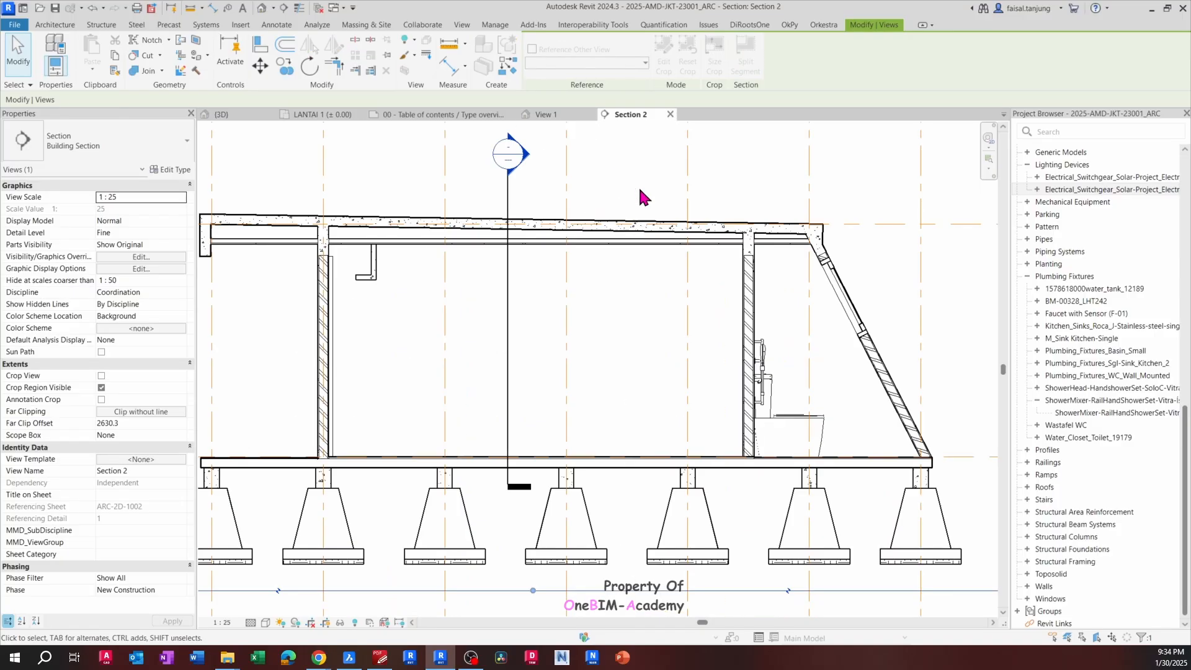
scroll(785, 385, "up", 3)
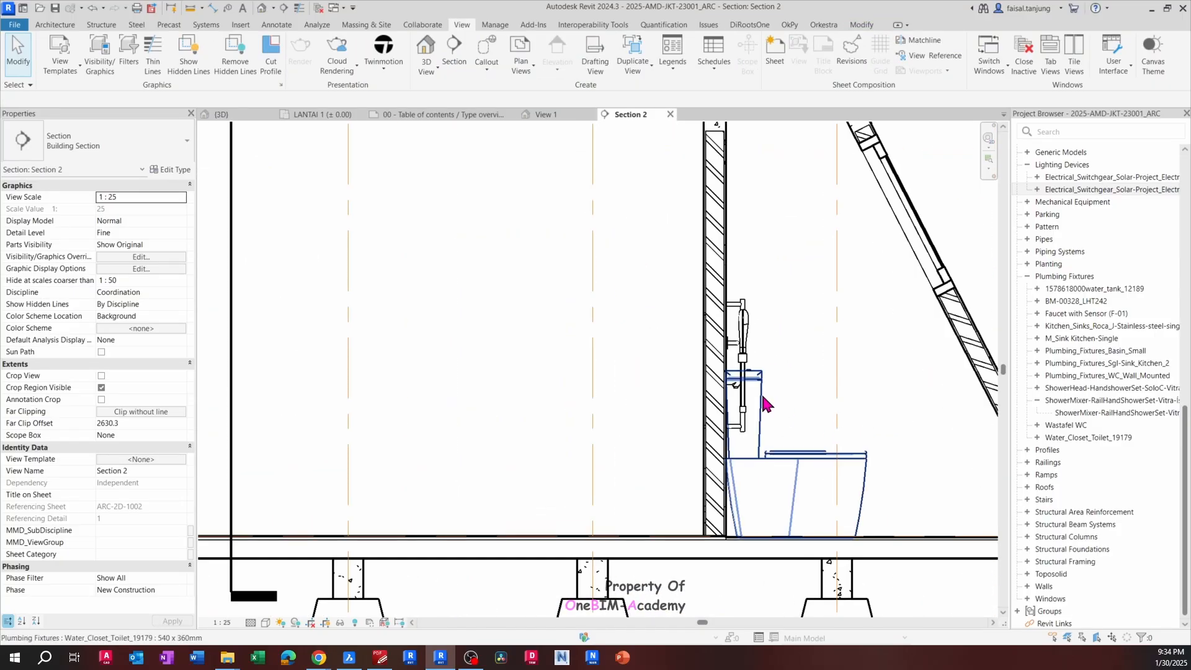
left_click(756, 391)
left_click(793, 377)
scroll(801, 373, "down", 5)
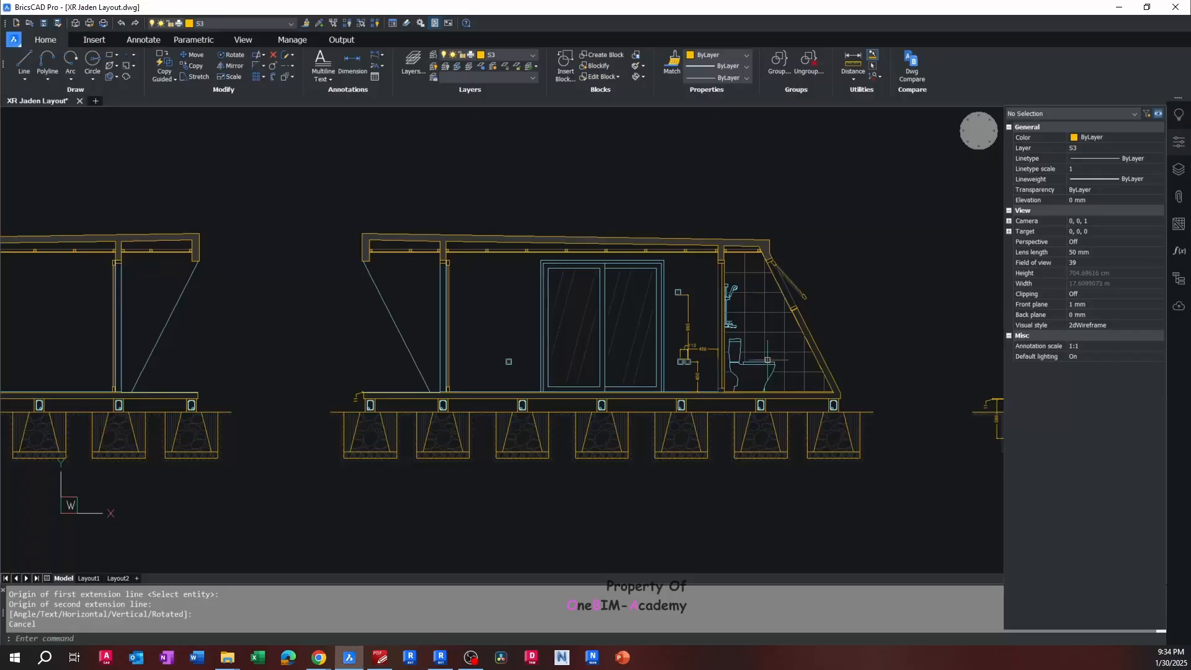
scroll(780, 363, "up", 2)
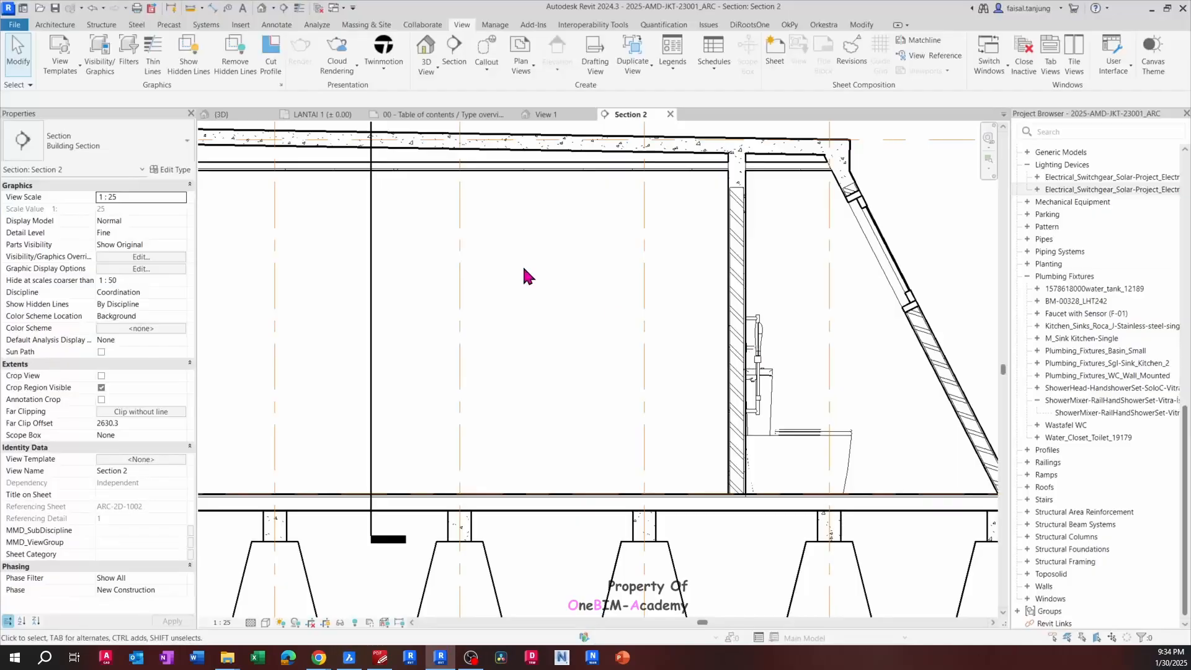
Extend Section 2's far clip in the LANTAI 1 plan past the sliding door wall to about 3294 mm, and reopen Section 2
left_click(318, 115)
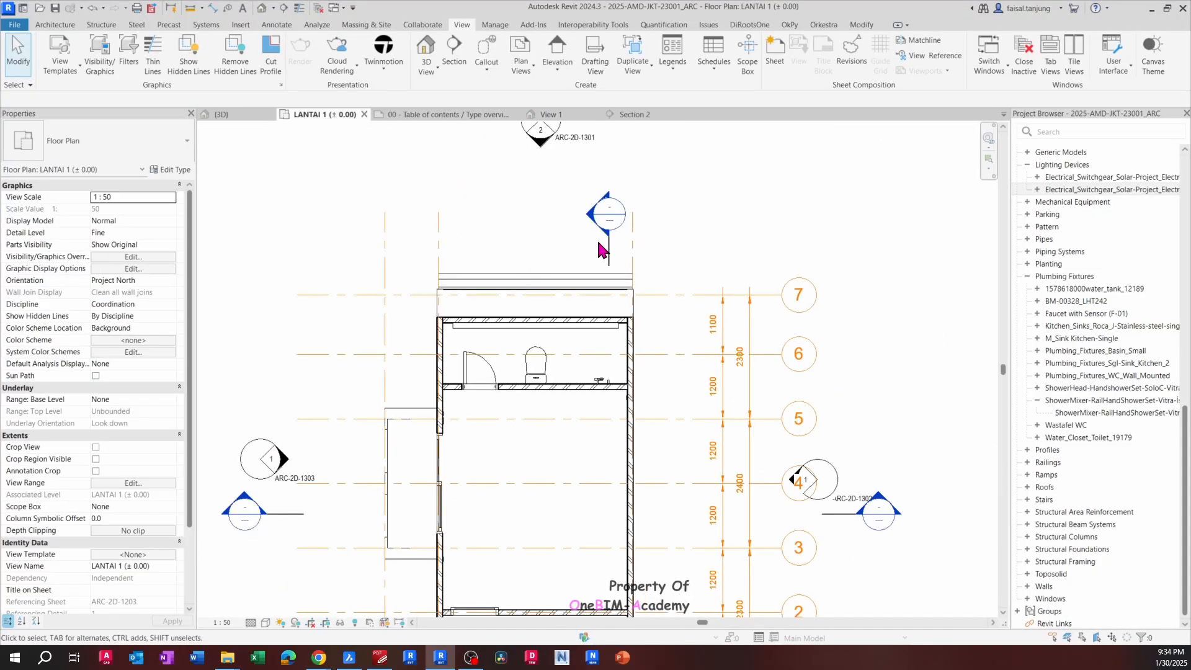
left_click(609, 258)
middle_click_drag(520, 431, 578, 284)
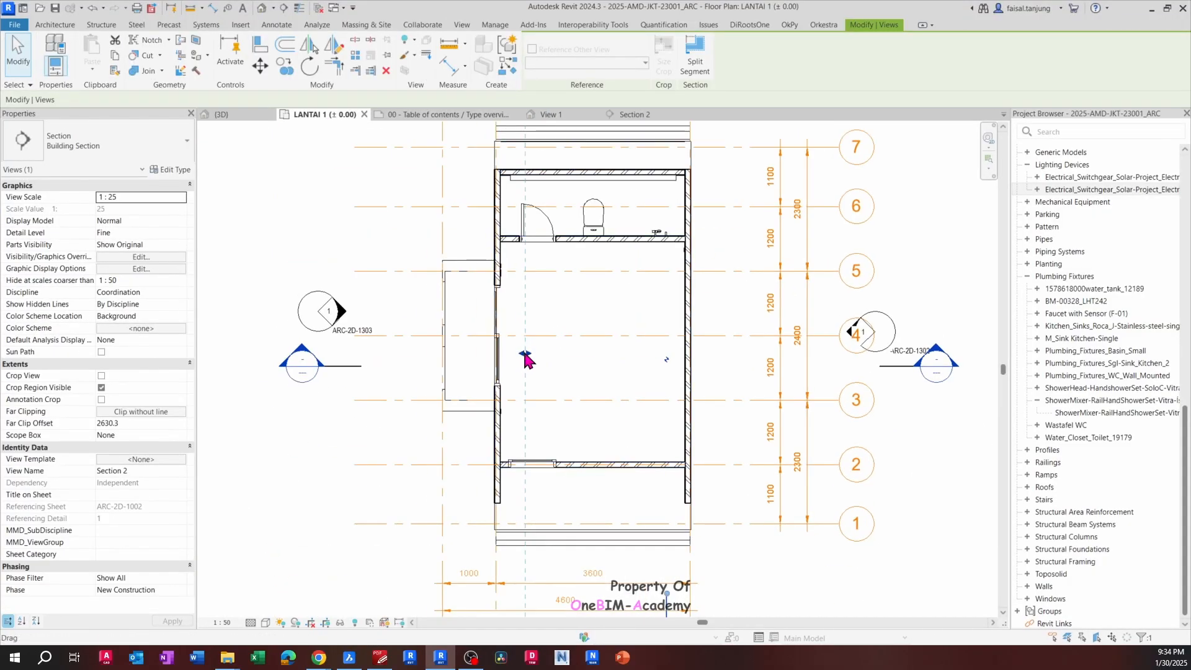
left_click_drag(523, 355, 490, 353)
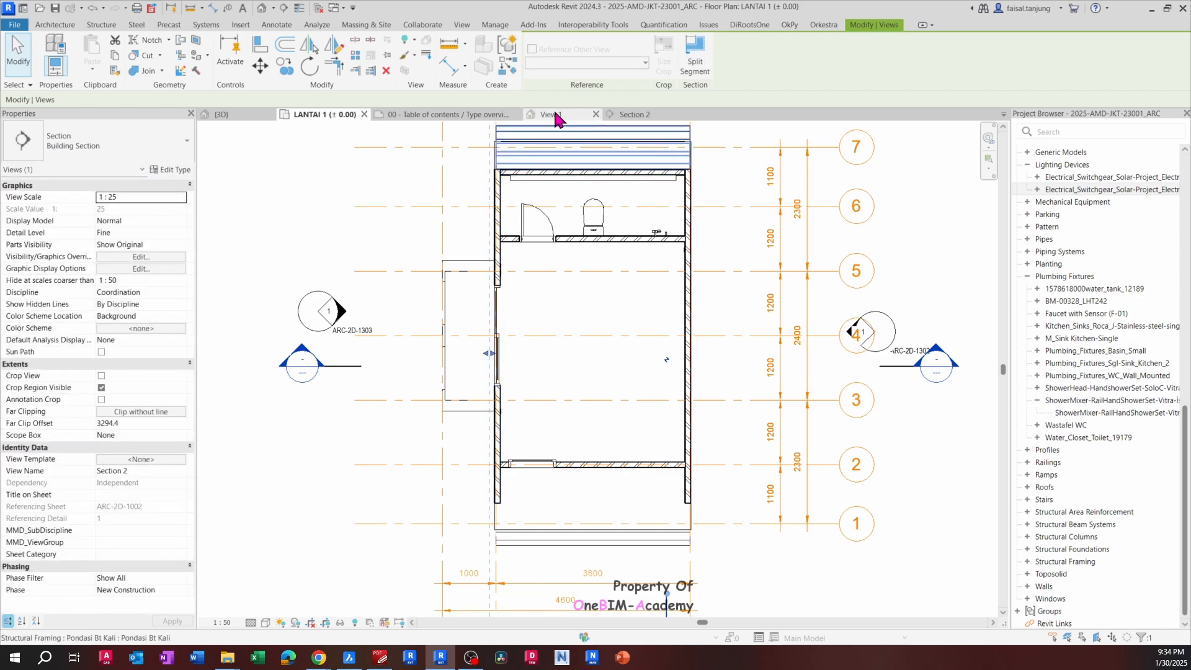
left_click(615, 117)
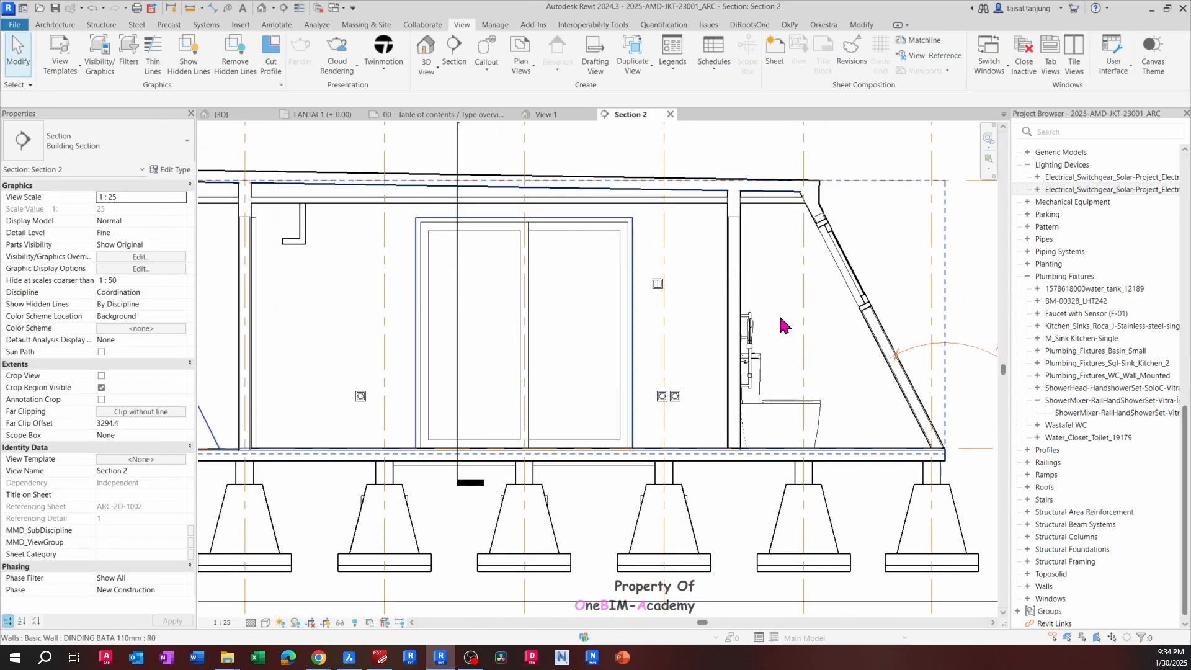
Examine the switches, sockets, drop ceiling and bathroom fixtures shown in Section 2
left_click(783, 315)
scroll(784, 315, "up", 8)
key("Escape")
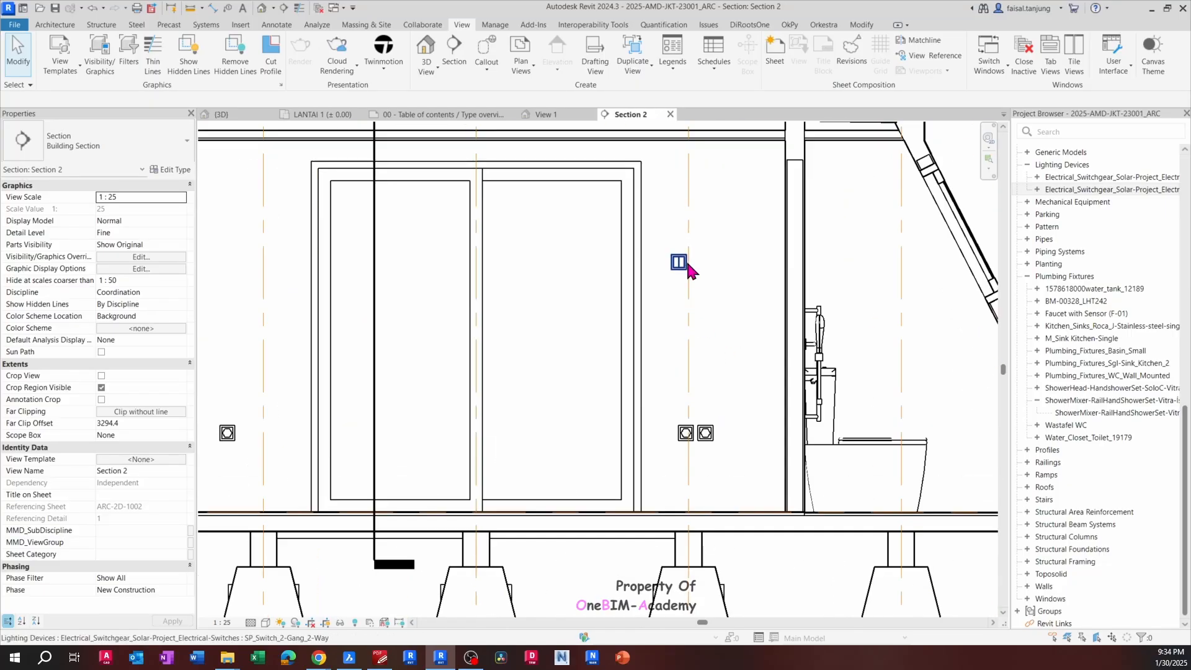
scroll(788, 300, "down", 5)
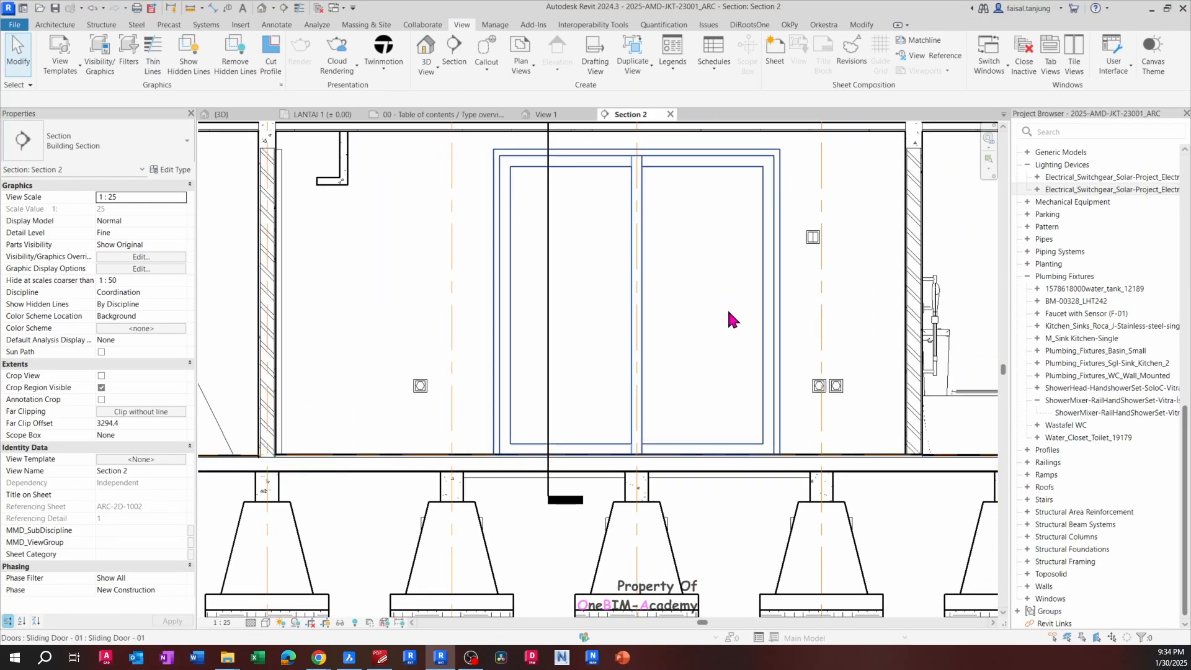
scroll(474, 283, "down", 4)
left_click(393, 207)
middle_click_drag(393, 208, 465, 242)
scroll(466, 242, "up", 5)
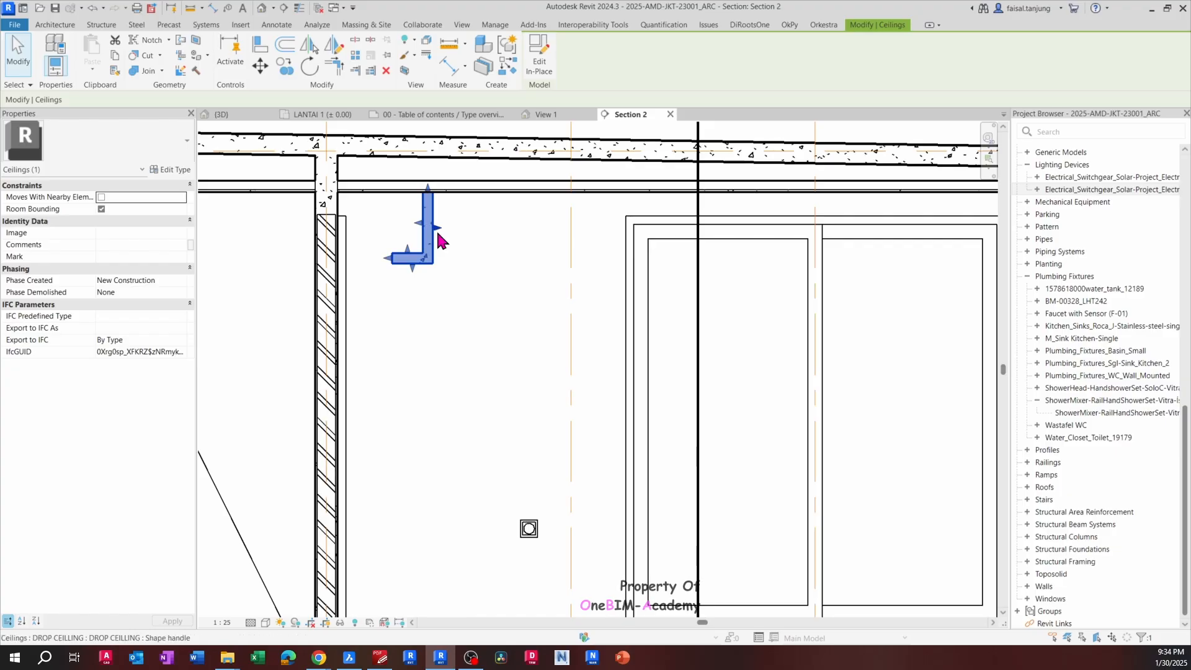
key("Escape")
scroll(530, 234, "down", 6)
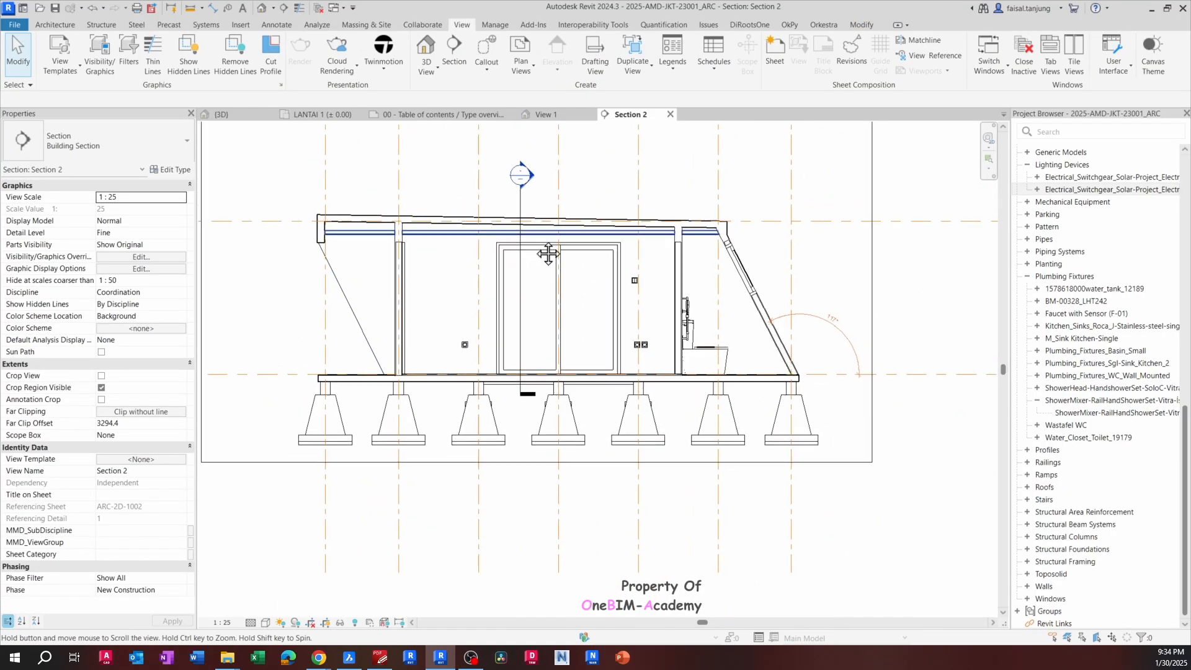
scroll(527, 242, "up", 2)
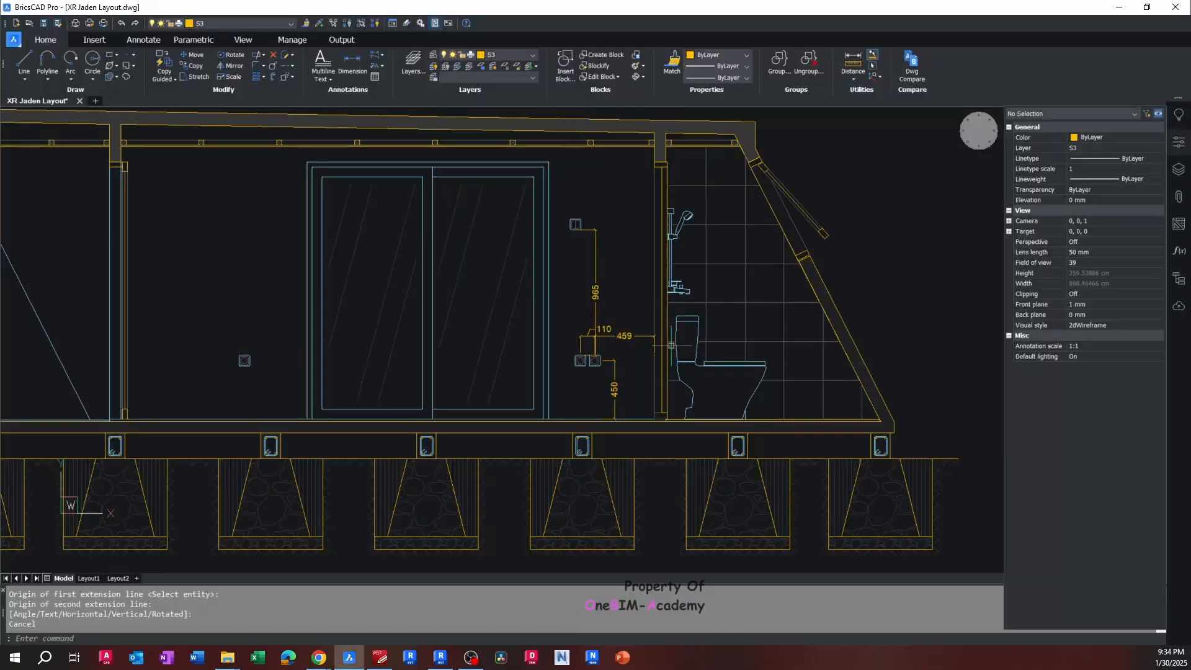
Switch to BricsCAD and dimension the height above the floor of the switch beside the door in the cross section
scroll(413, 345, "down", 3)
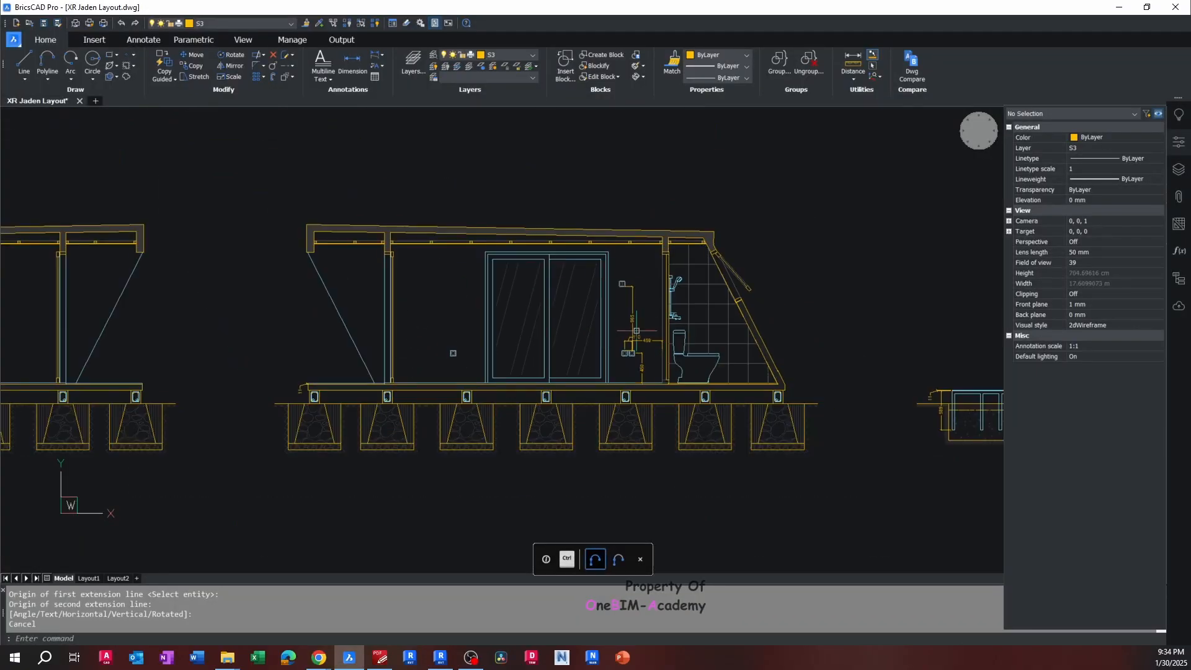
scroll(636, 330, "down", 2)
middle_click_drag(760, 362, 474, 343)
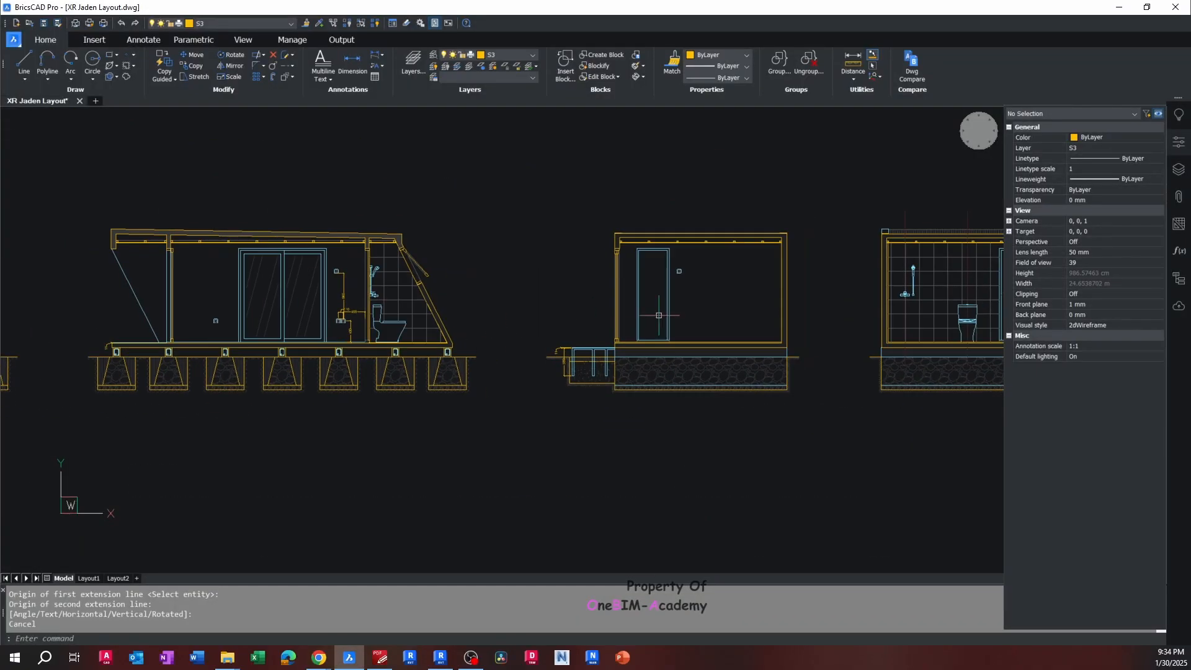
middle_click_drag(719, 300, 585, 306)
scroll(571, 291, "up", 5)
scroll(421, 232, "down", 3)
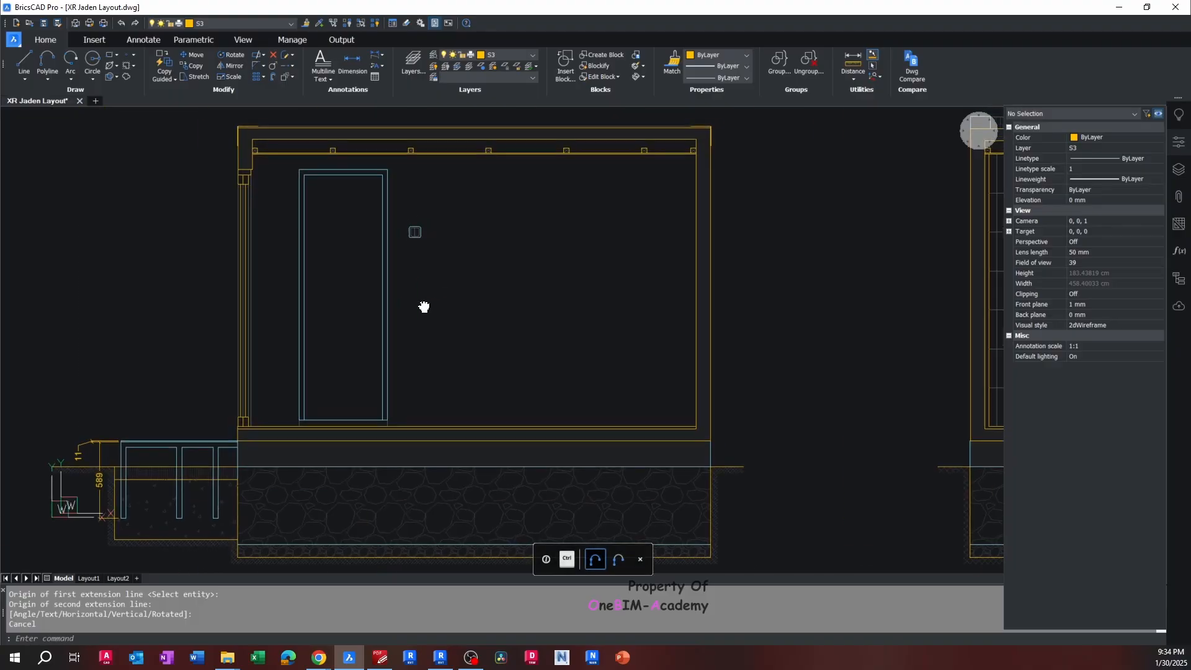
key("Escape")
key("Escape")
type("DLI")
key("Return")
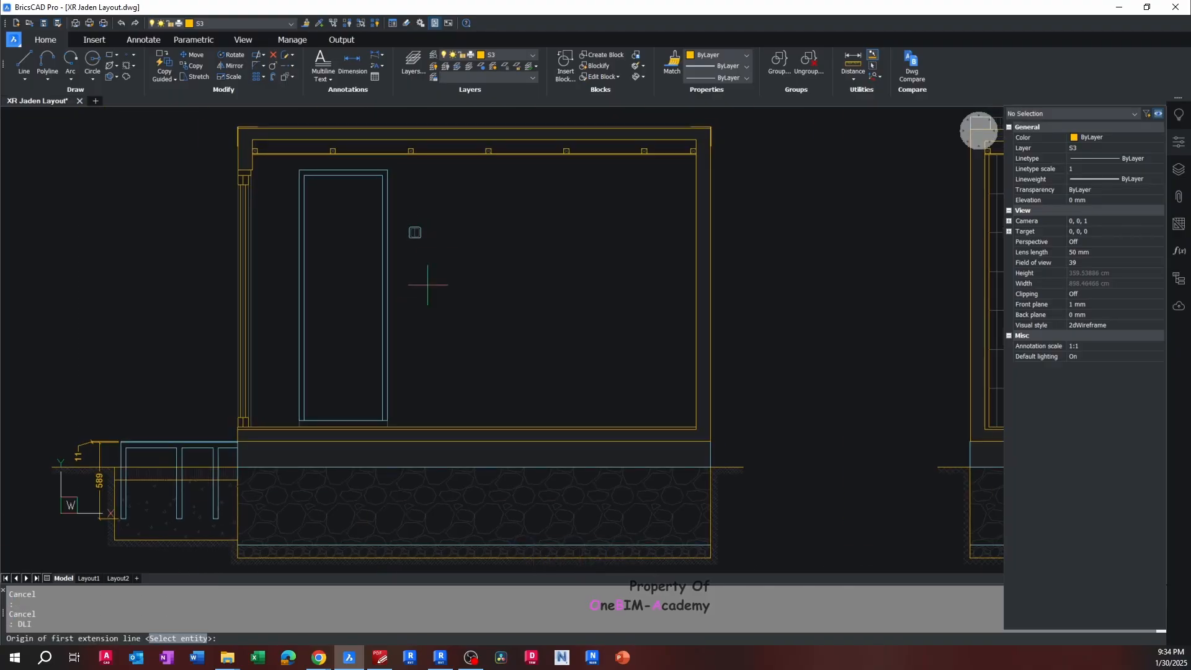
scroll(407, 234, "up", 3)
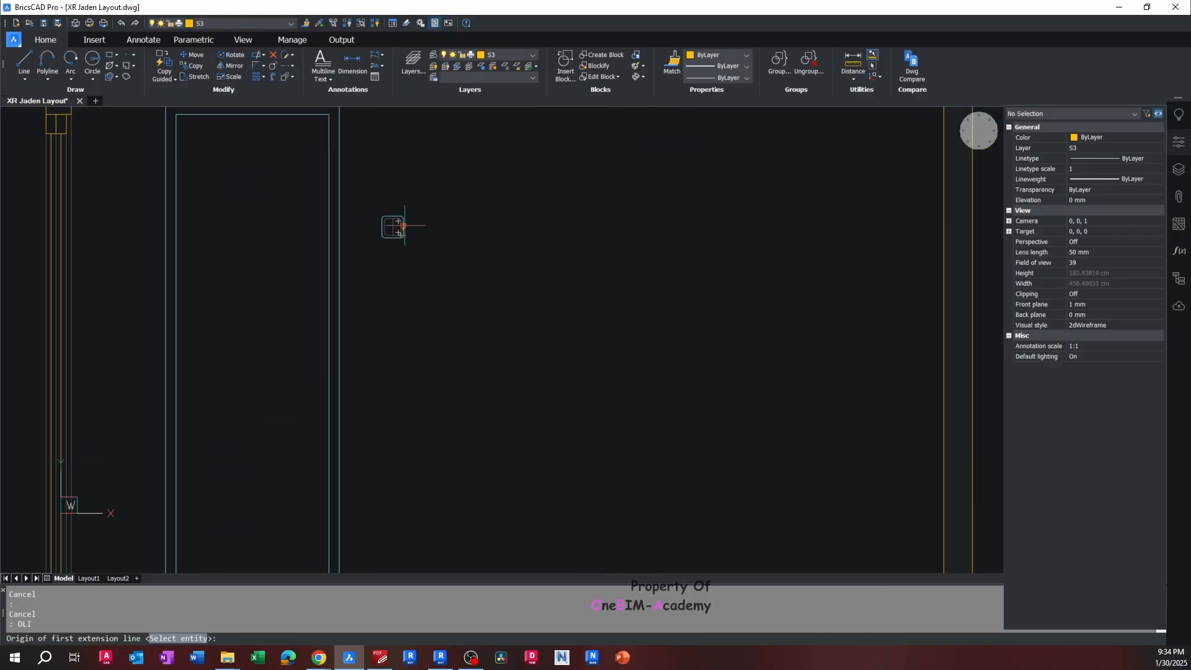
left_click(405, 225)
scroll(404, 226, "down", 5)
scroll(443, 340, "up", 6)
left_click(443, 335)
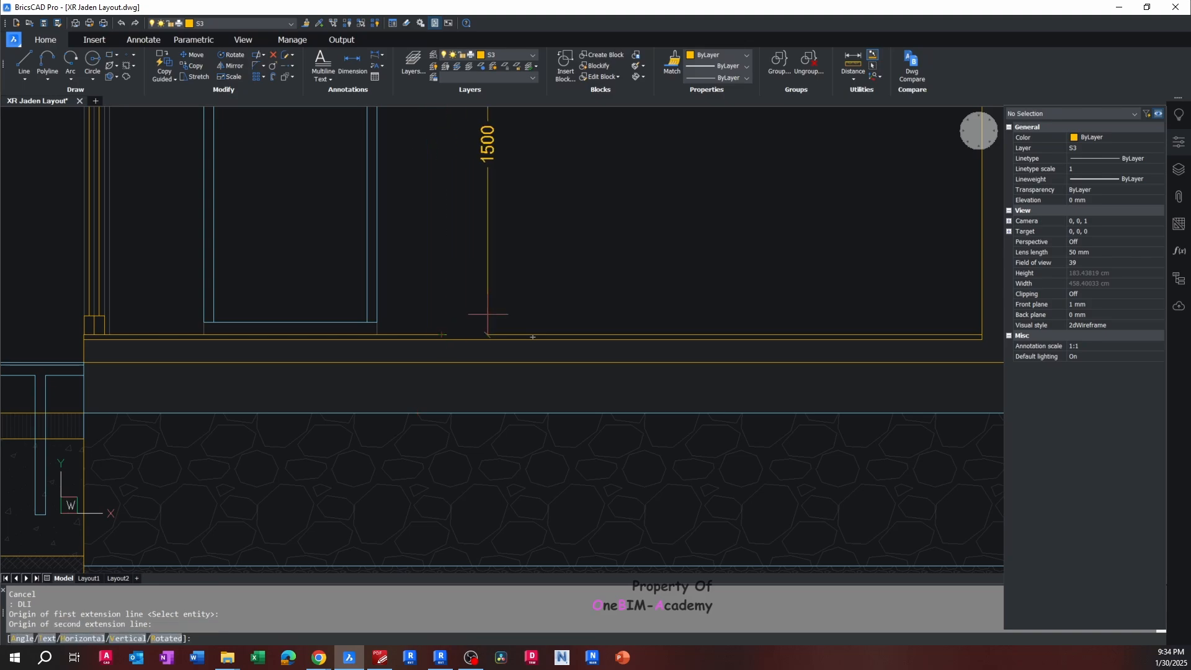
left_click(527, 323)
key("Escape")
Dimension the horizontal distance from the door frame's edge to the centre of the switch
middle_click_drag(484, 184, 519, 375)
middle_click_drag(489, 206, 474, 289)
scroll(473, 261, "up", 1)
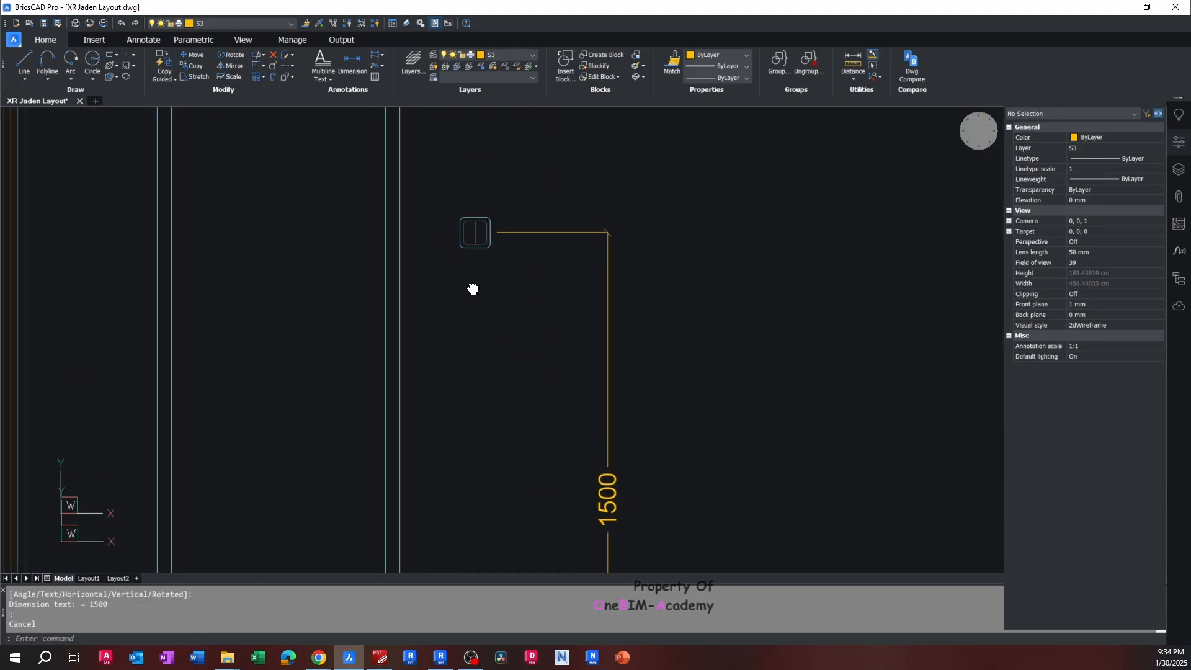
type("DLI")
key("Return")
scroll(480, 223, "up", 3)
left_click(474, 240)
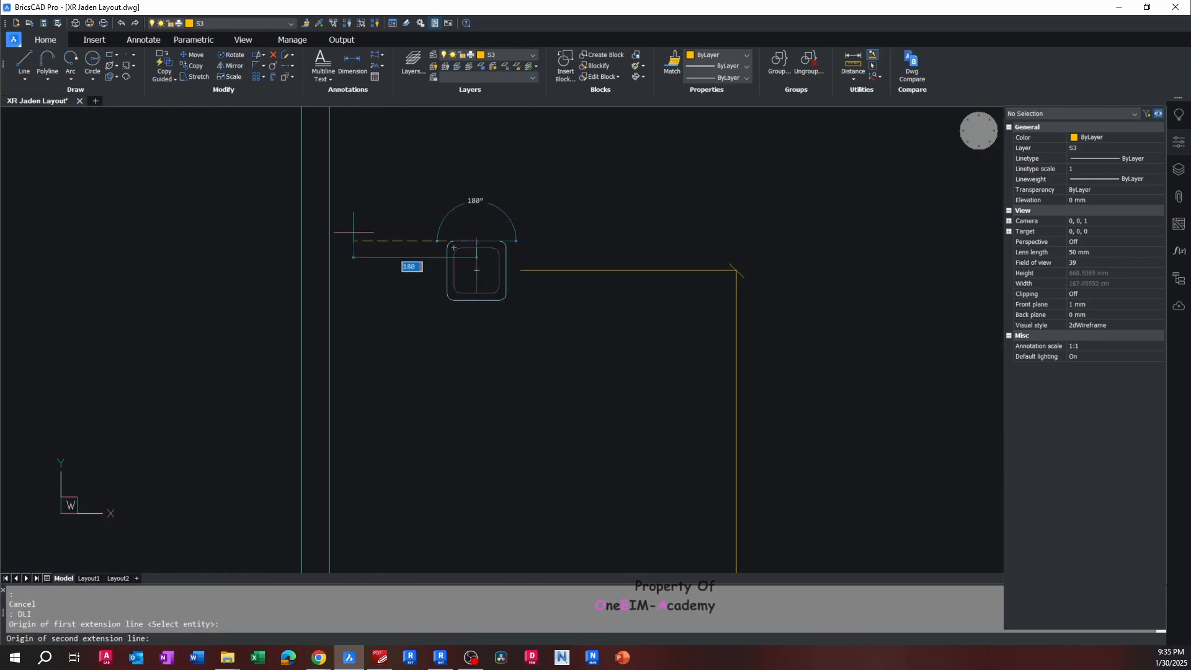
left_click(331, 239)
left_click(338, 182)
key("Escape")
key("Escape")
scroll(359, 216, "down", 3)
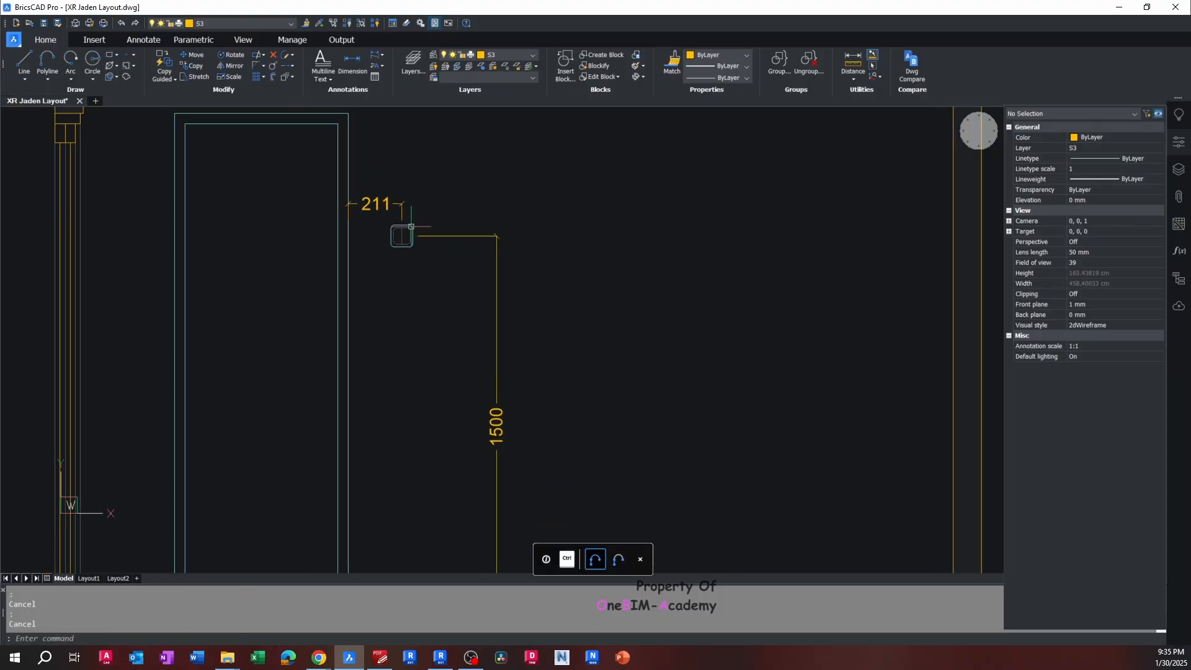
Return to Revit and open Section 1 from its section line in the LANTAI 1 floor plan
key("alt+Tab")
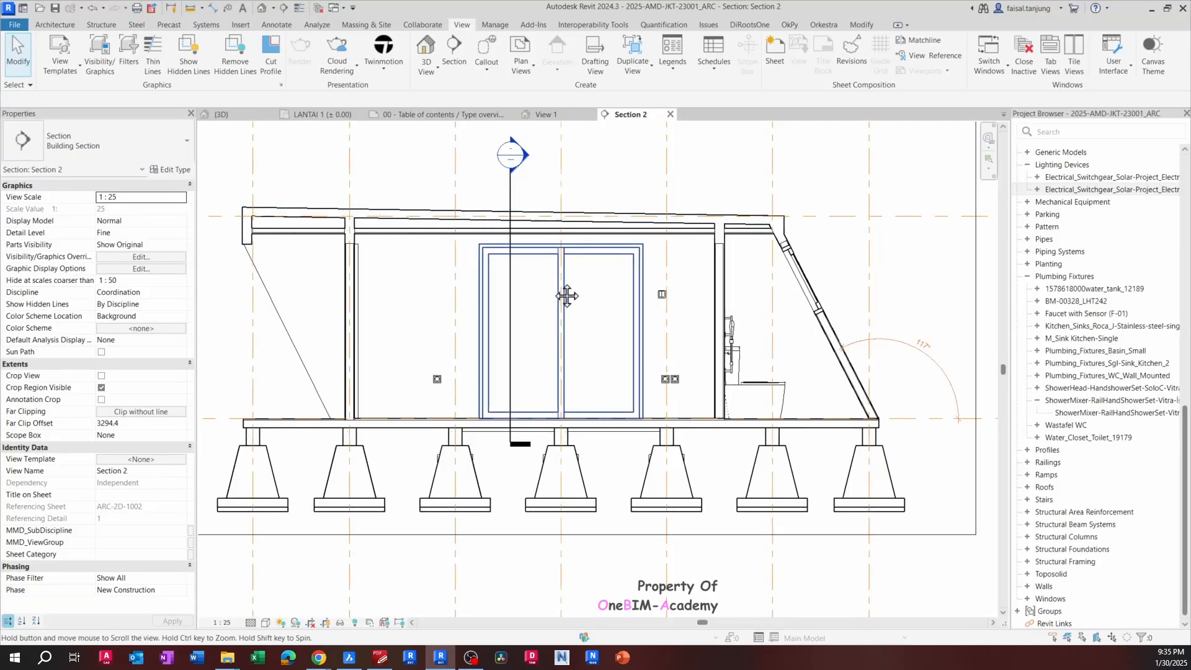
left_click(323, 115)
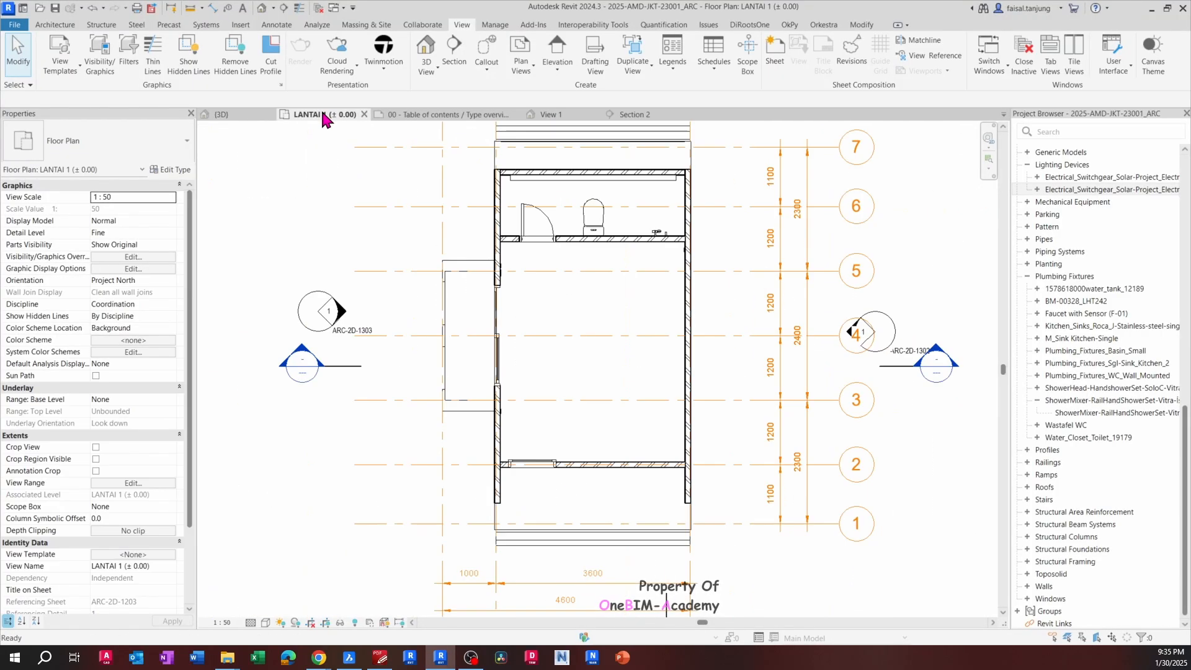
left_click(353, 371)
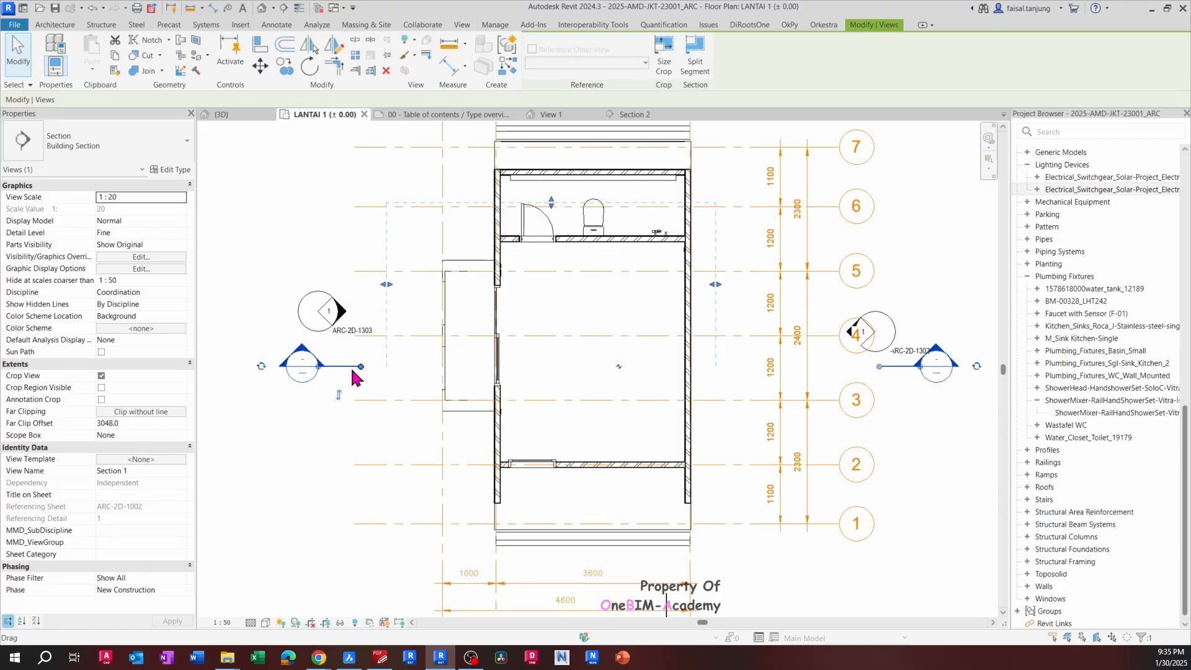
right_click(353, 371)
left_click(427, 121)
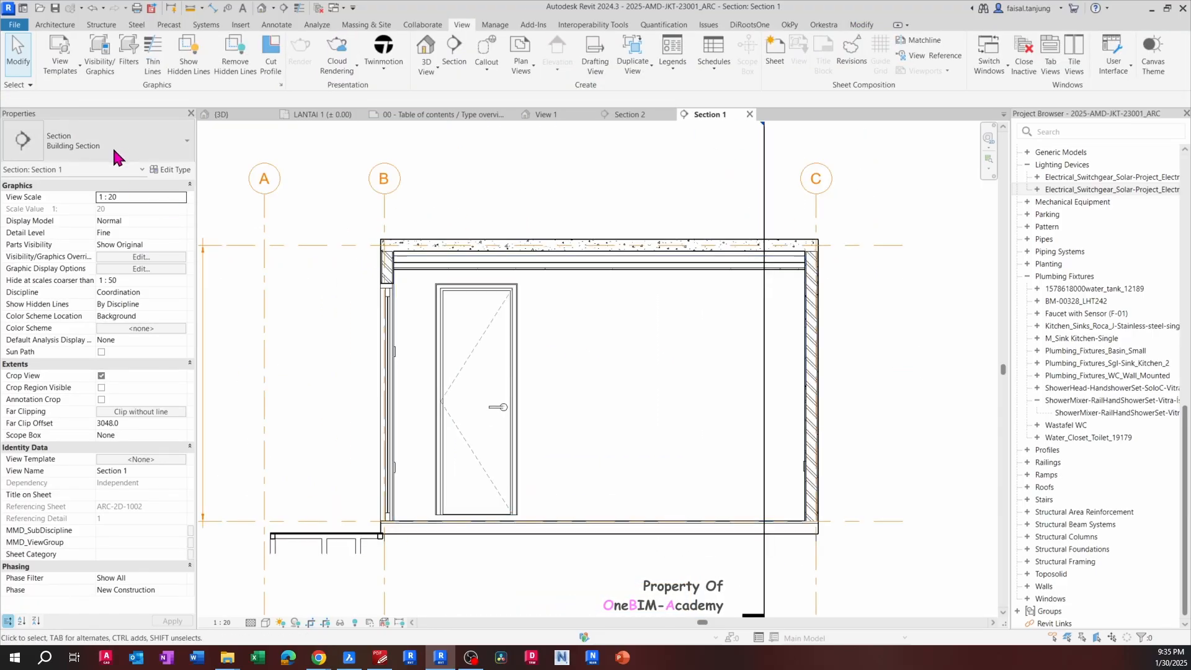
Try to place an SP_Switch_2-Gang_2-Way component beside the door in Section 1
left_click(64, 28)
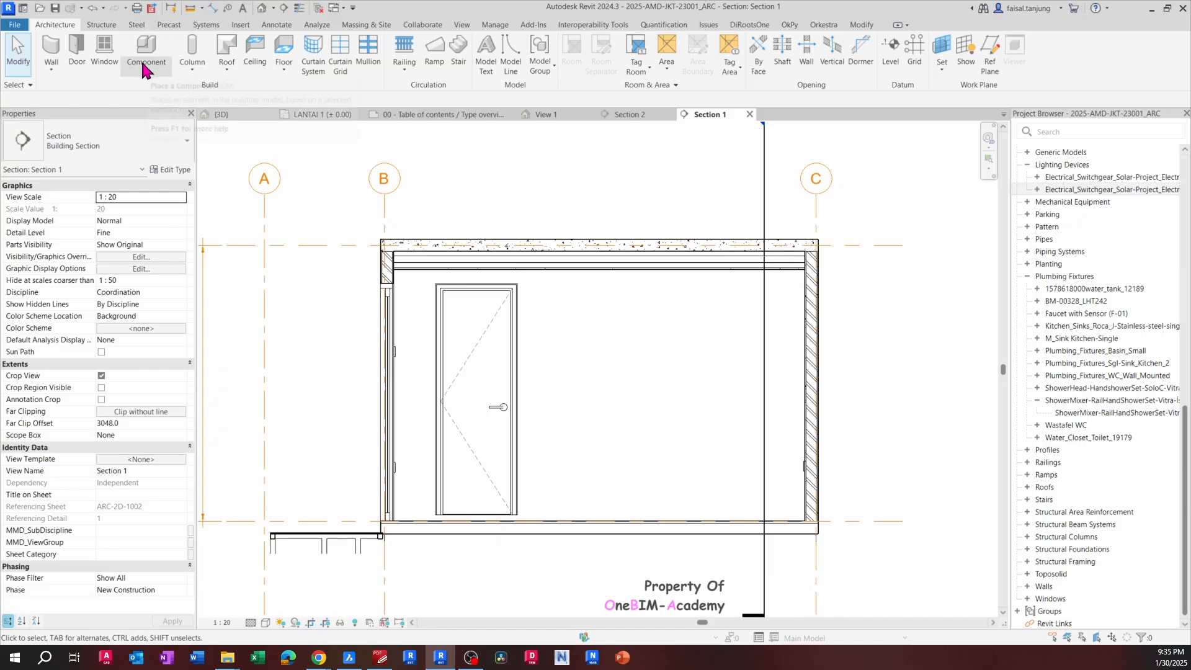
left_click(143, 65)
left_click(169, 92)
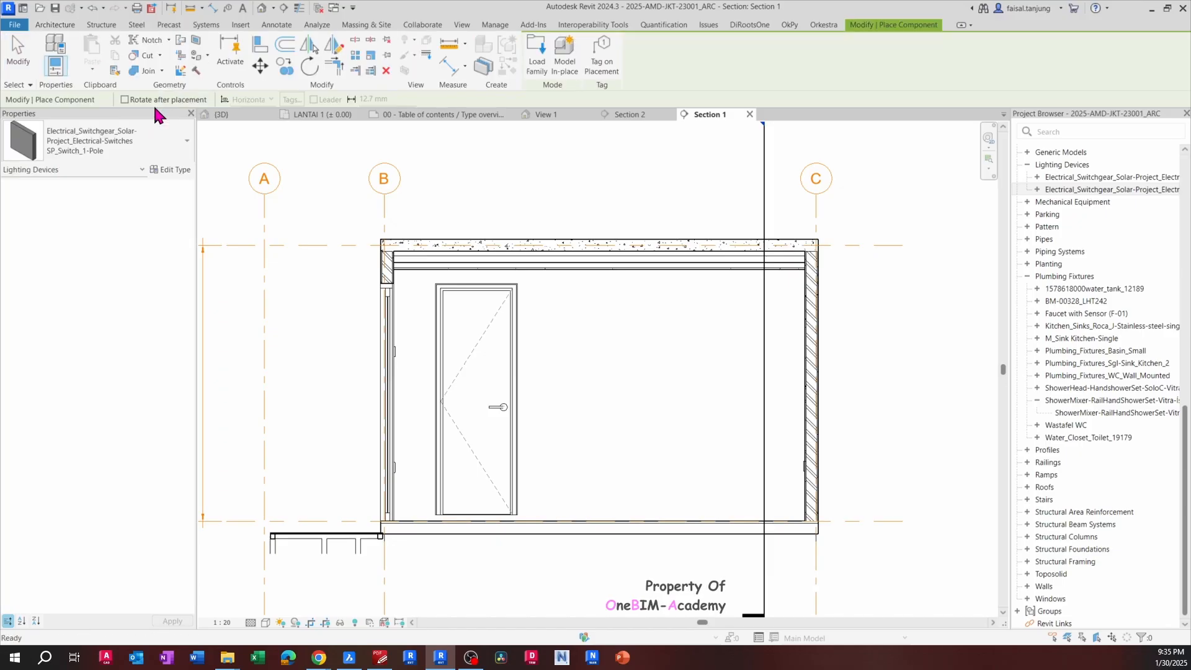
left_click(87, 148)
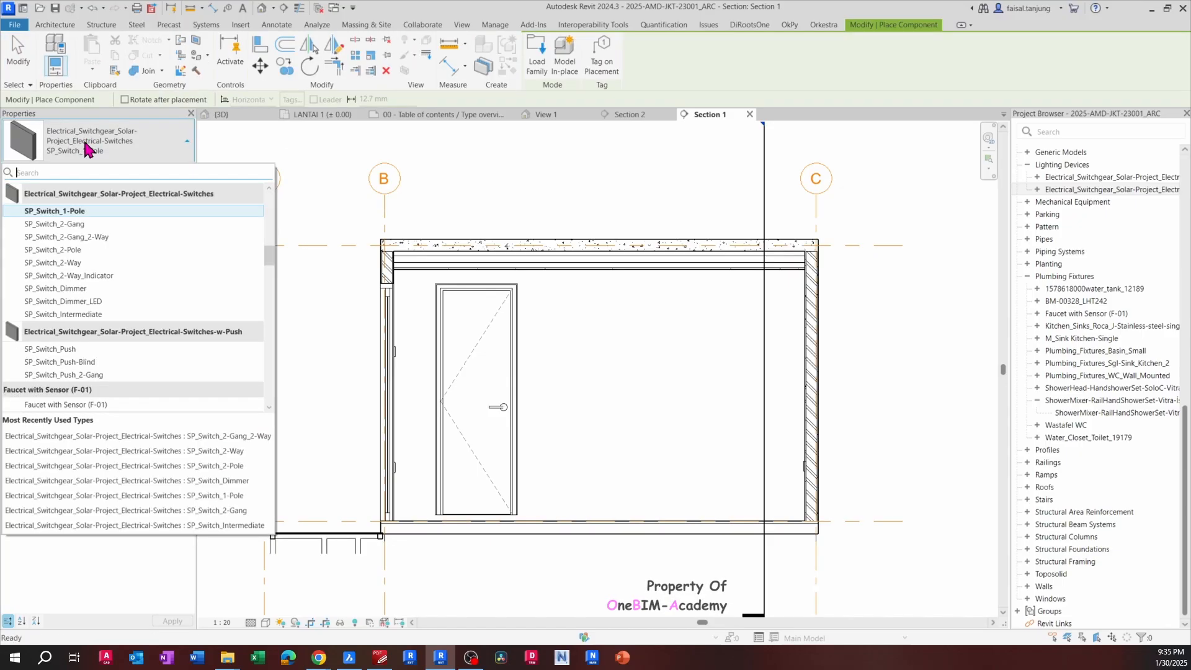
left_click(97, 237)
left_click(532, 319)
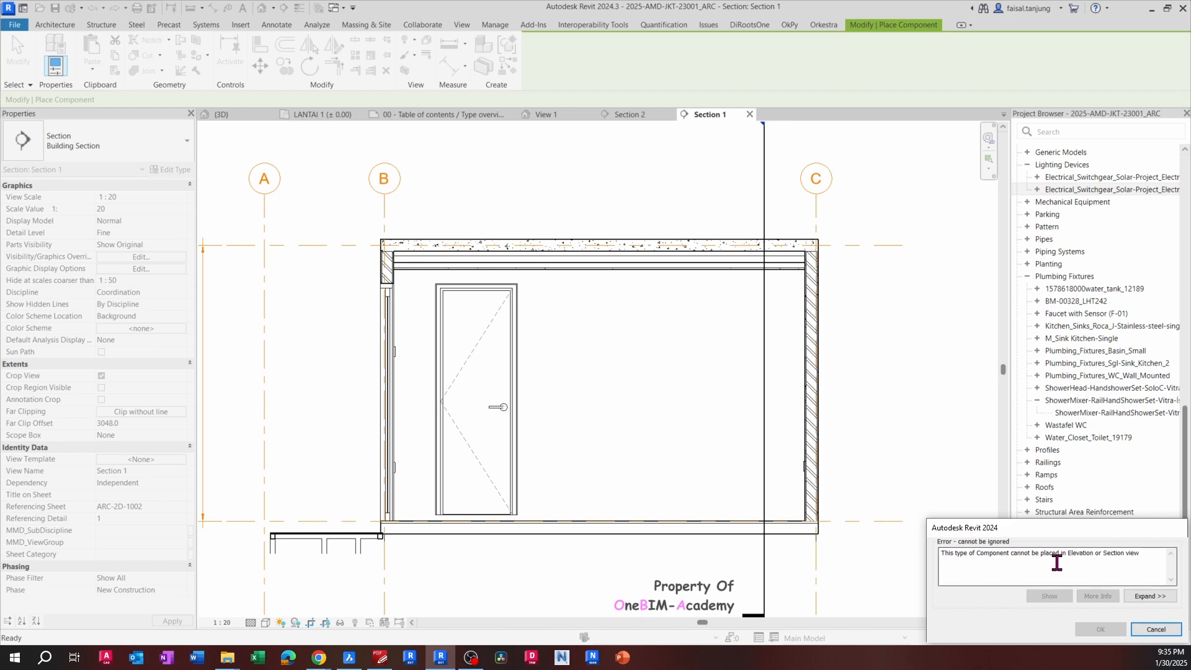
key("Escape")
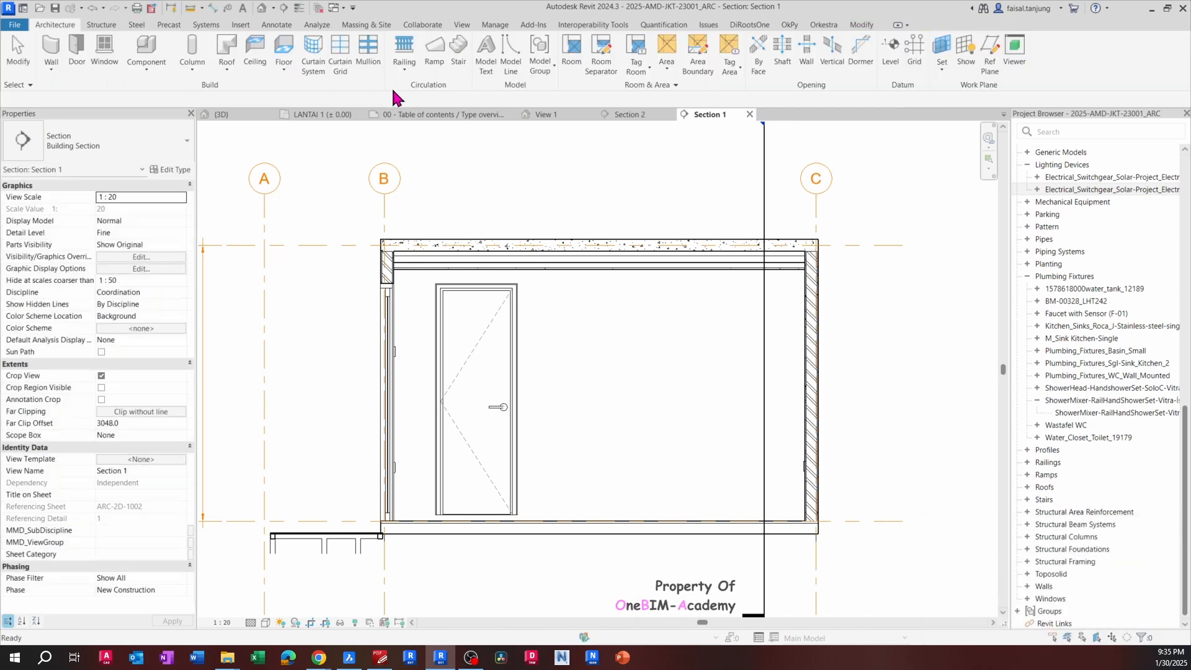
In the 3D view, place a device similar to the existing SP_Switch_Dimmer near the bathroom partition wall
left_click(214, 114)
scroll(620, 296, "up", 2)
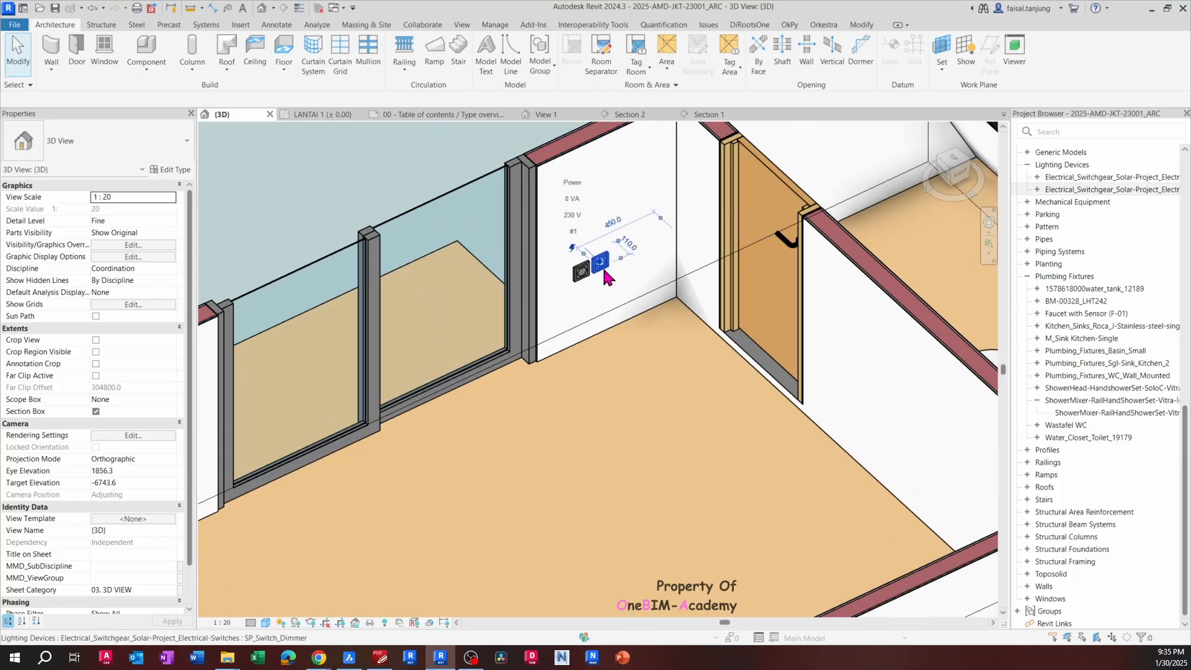
left_click(600, 263)
right_click(604, 269)
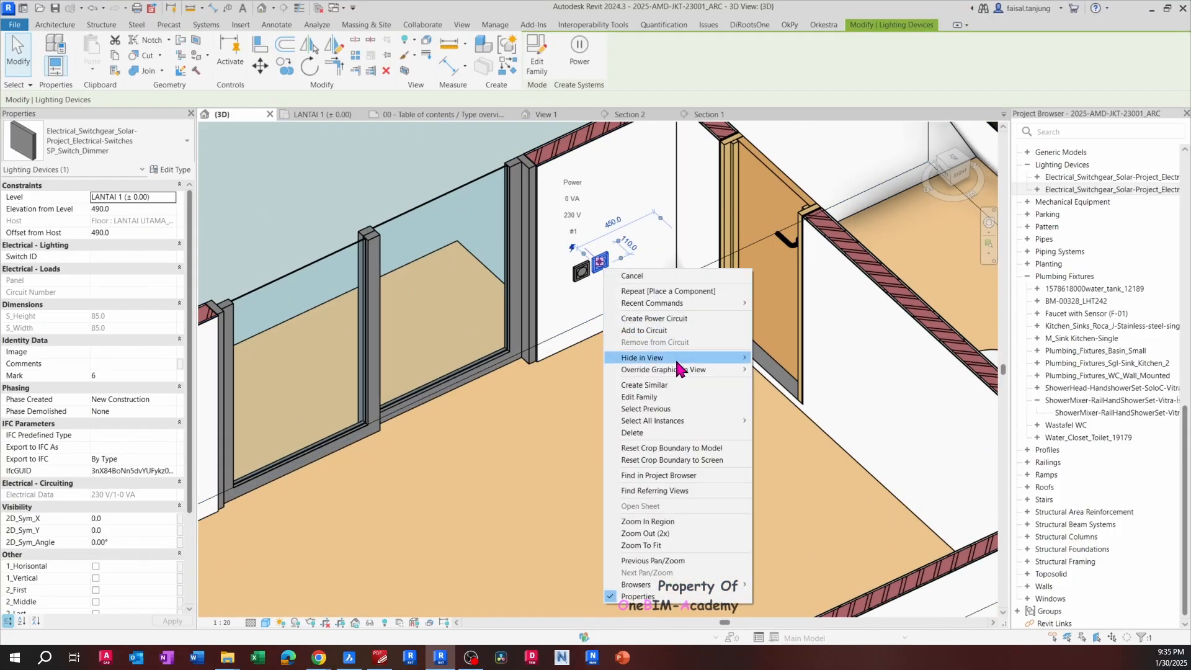
left_click(679, 384)
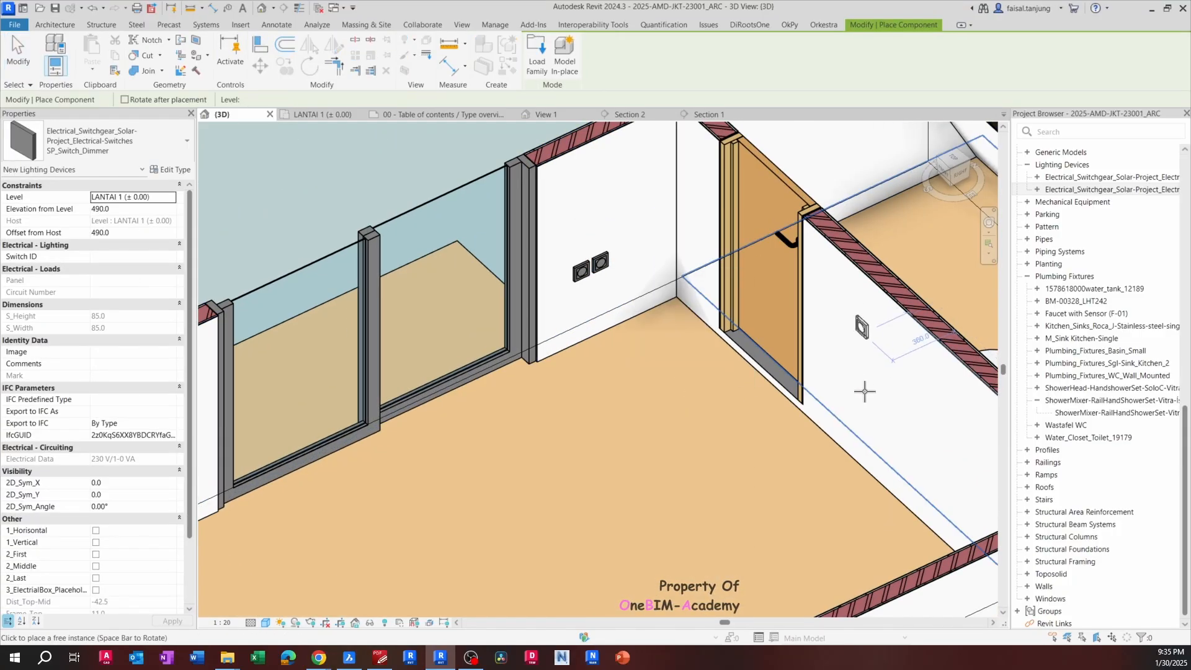
key("Escape")
key("Escape")
Move the new device in top view onto the main-room face of the partition wall, beside the door
middle_click_drag(858, 360, 724, 344, "shift")
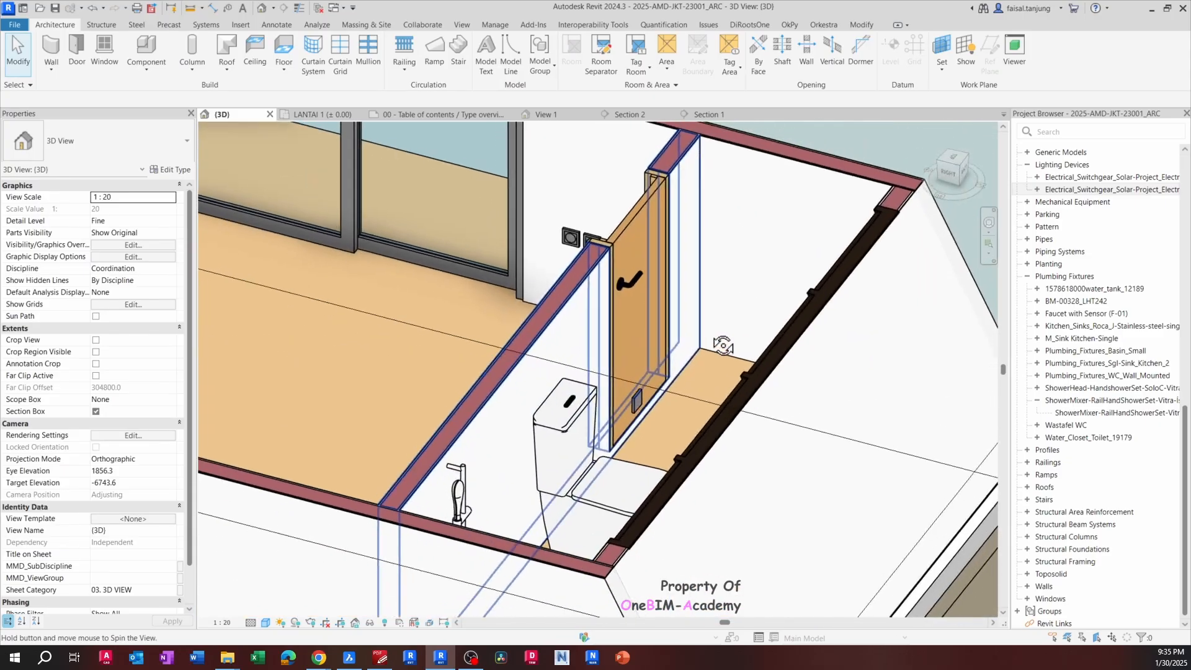
scroll(642, 388, "up", 2)
left_click(658, 398)
middle_click_drag(659, 396, 617, 280, "shift")
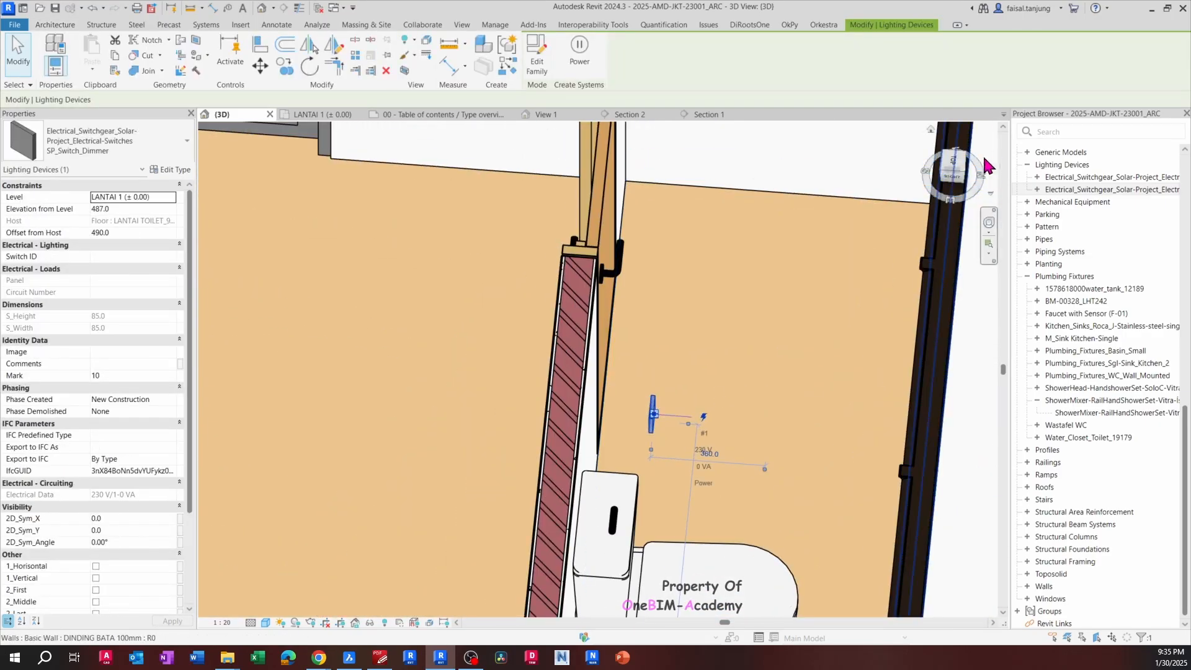
left_click(949, 163)
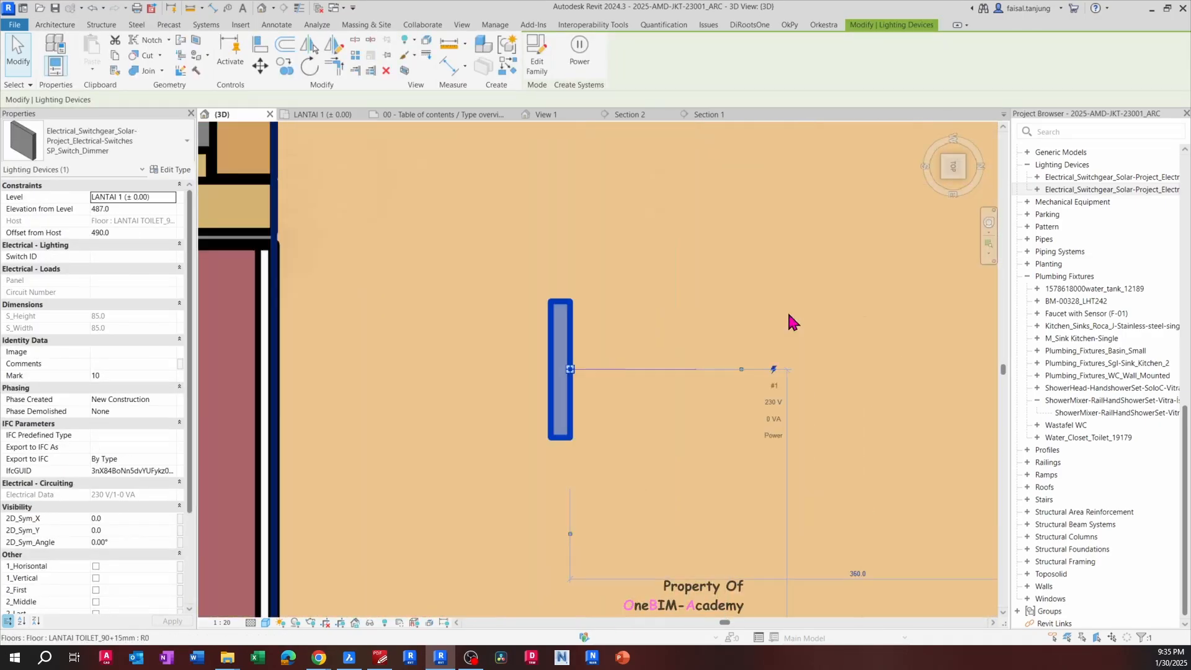
left_click_drag(829, 308, 623, 318)
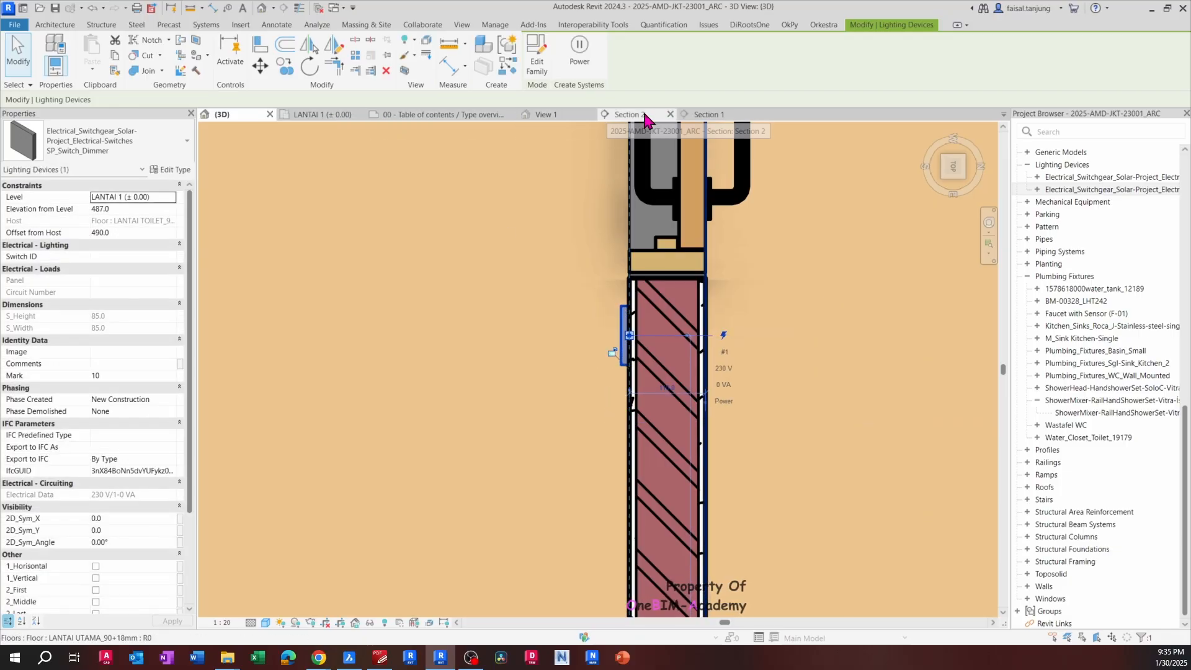
In Section 1, set the new device's Offset from Host to 1500, after checking the switch height in the BricsCAD section
left_click(706, 115)
scroll(534, 481, "up", 3)
scroll(534, 476, "up", 2)
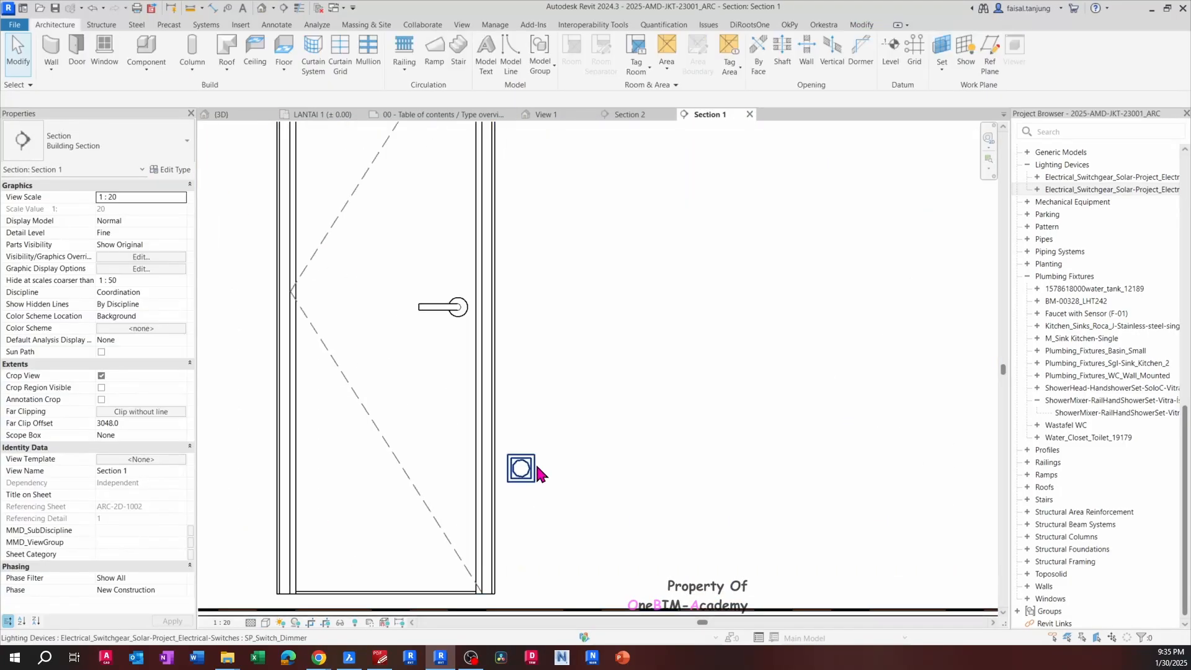
left_click(534, 472)
key("alt+Tab")
middle_click_drag(451, 315, 552, 272)
scroll(552, 272, "down", 2)
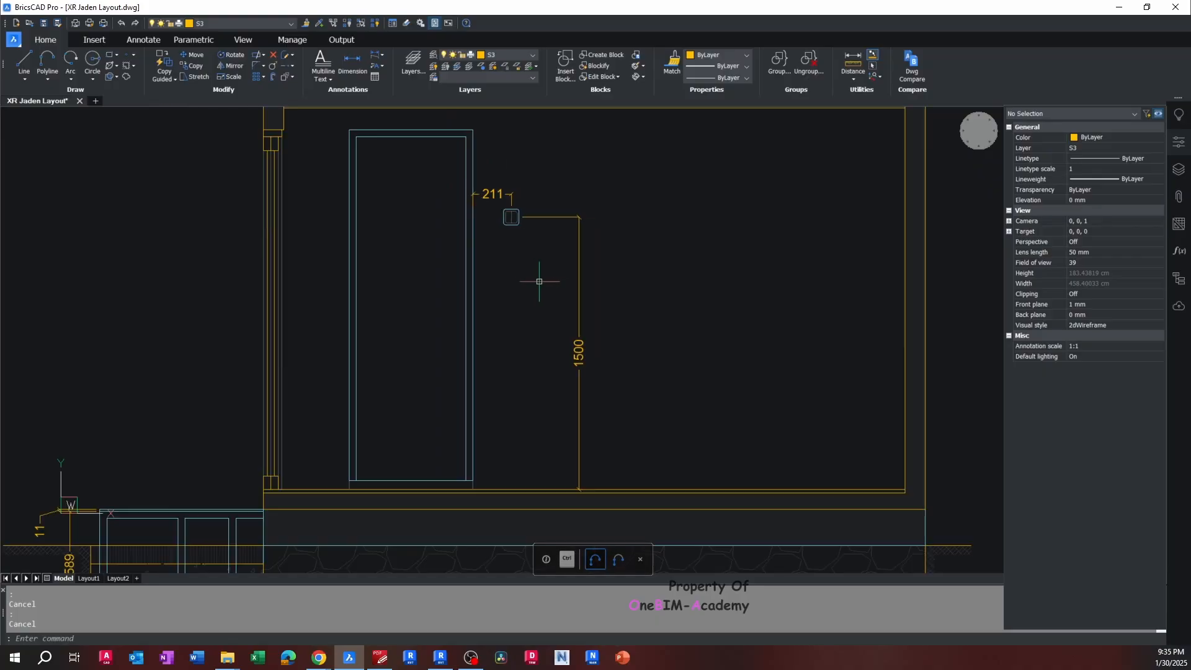
key("alt+Tab")
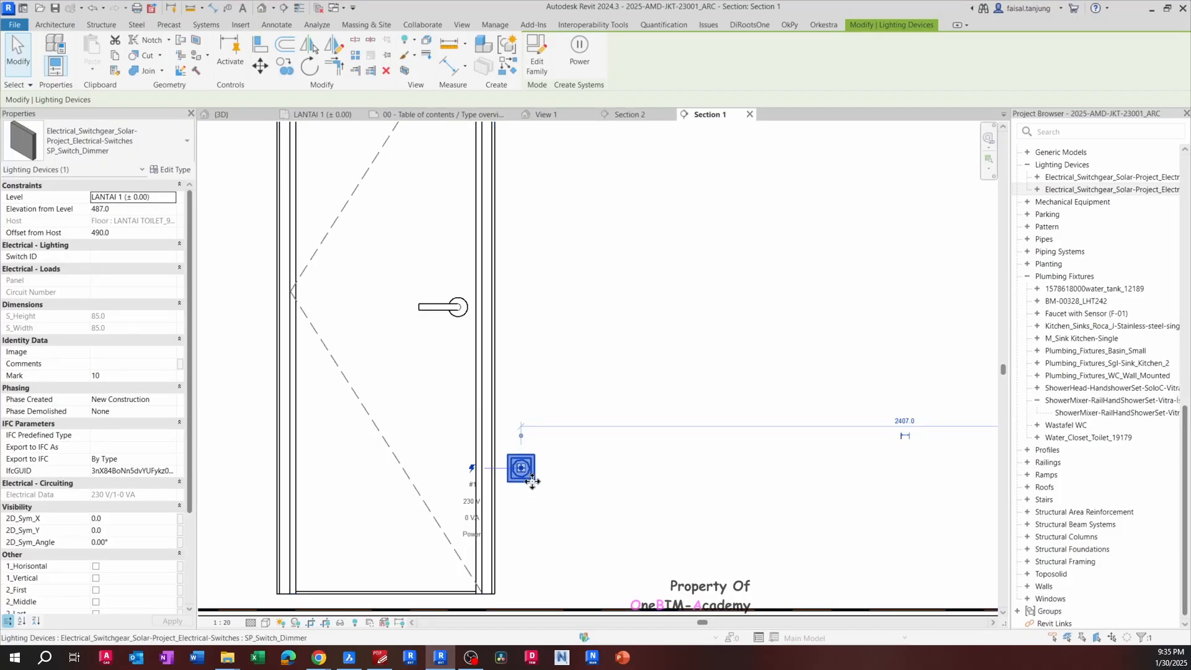
middle_click_drag(533, 482, 606, 402)
left_click(135, 232)
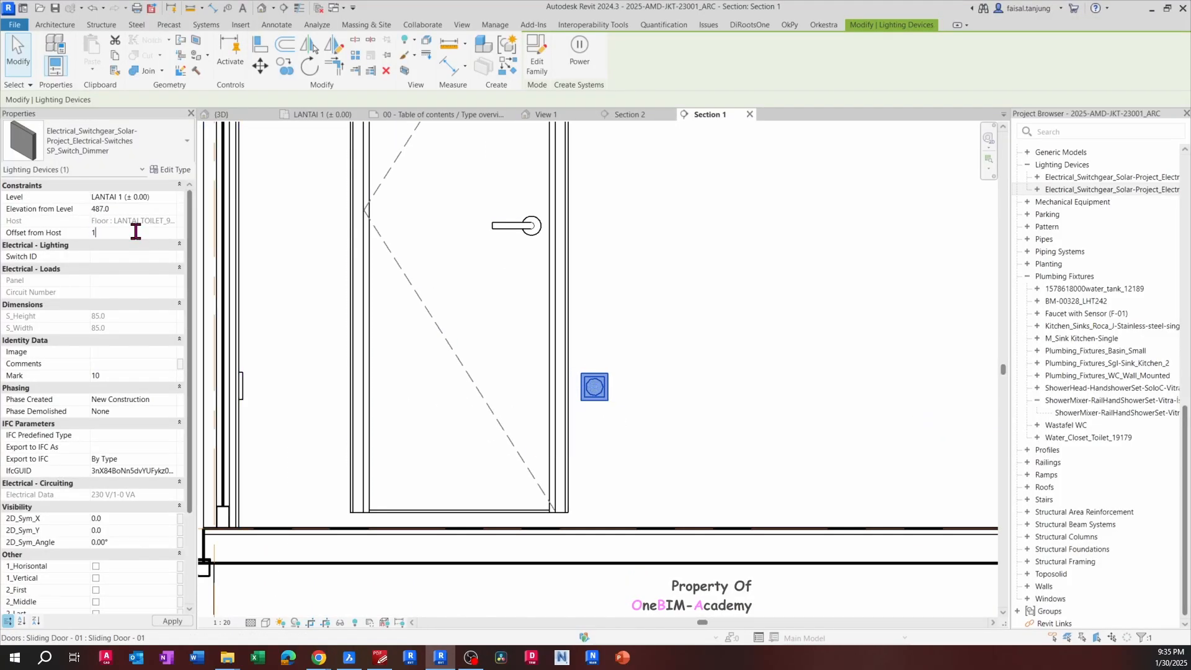
key("Return")
scroll(548, 340, "down", 3)
scroll(578, 254, "up", 4)
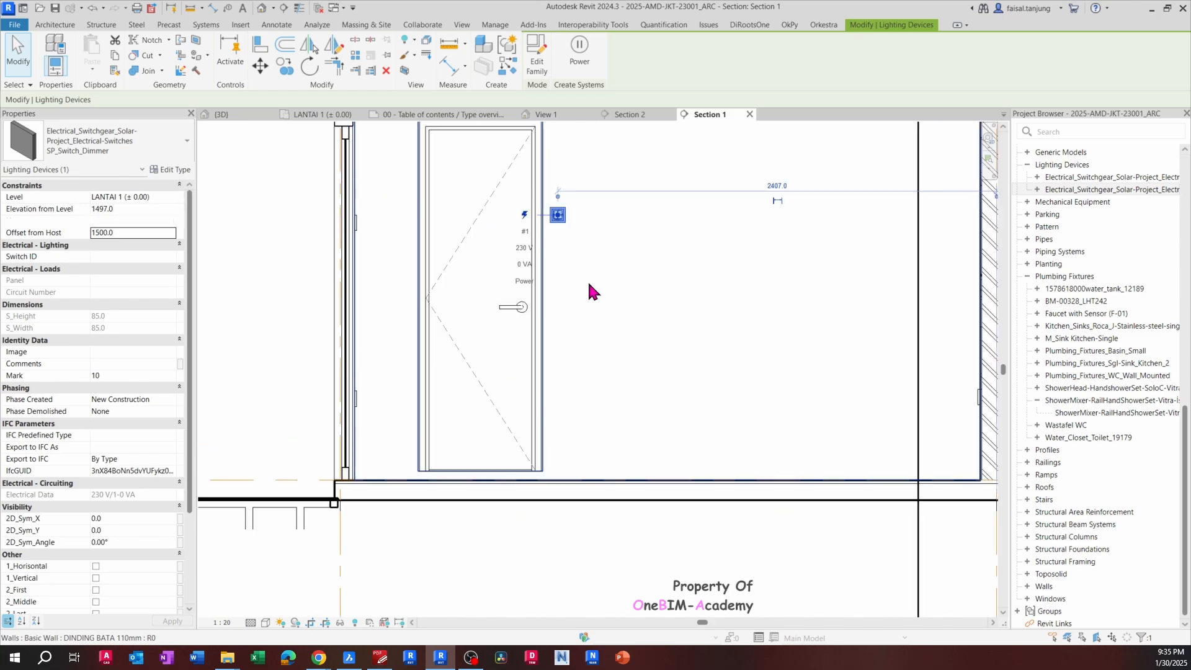
Add an aligned dimension from the floor up to the new switch beside the door in Section 1
key("Escape")
scroll(569, 237, "down", 2)
key("d")
key("i")
scroll(563, 181, "up", 4)
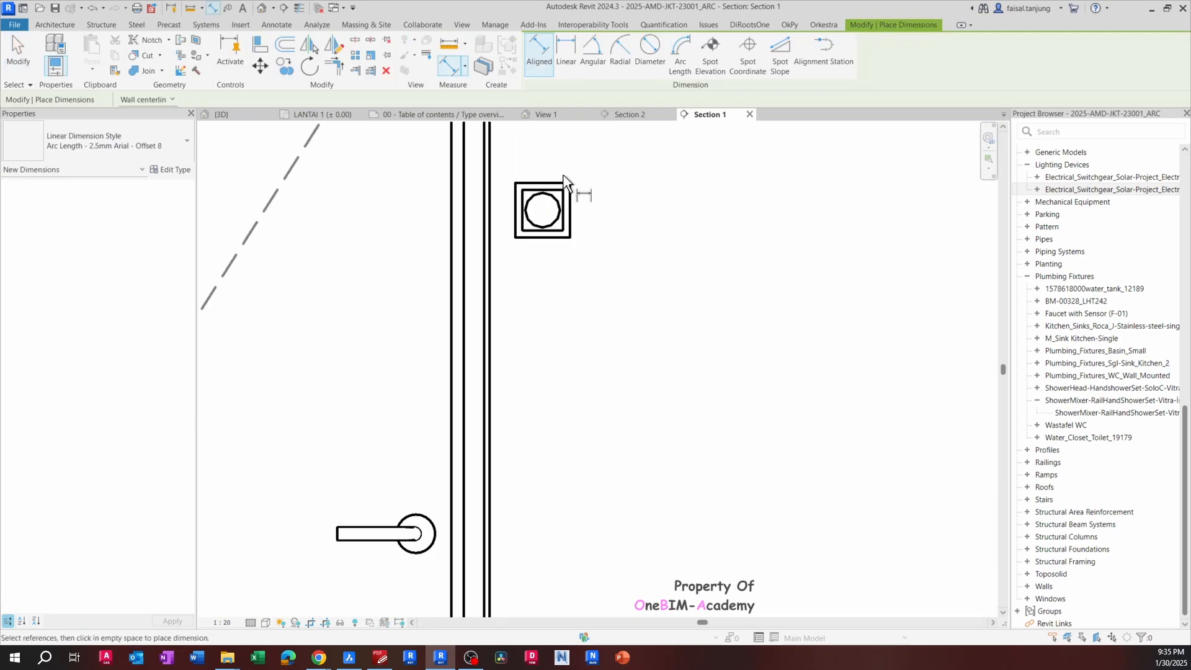
scroll(556, 186, "down", 3)
scroll(580, 531, "up", 3)
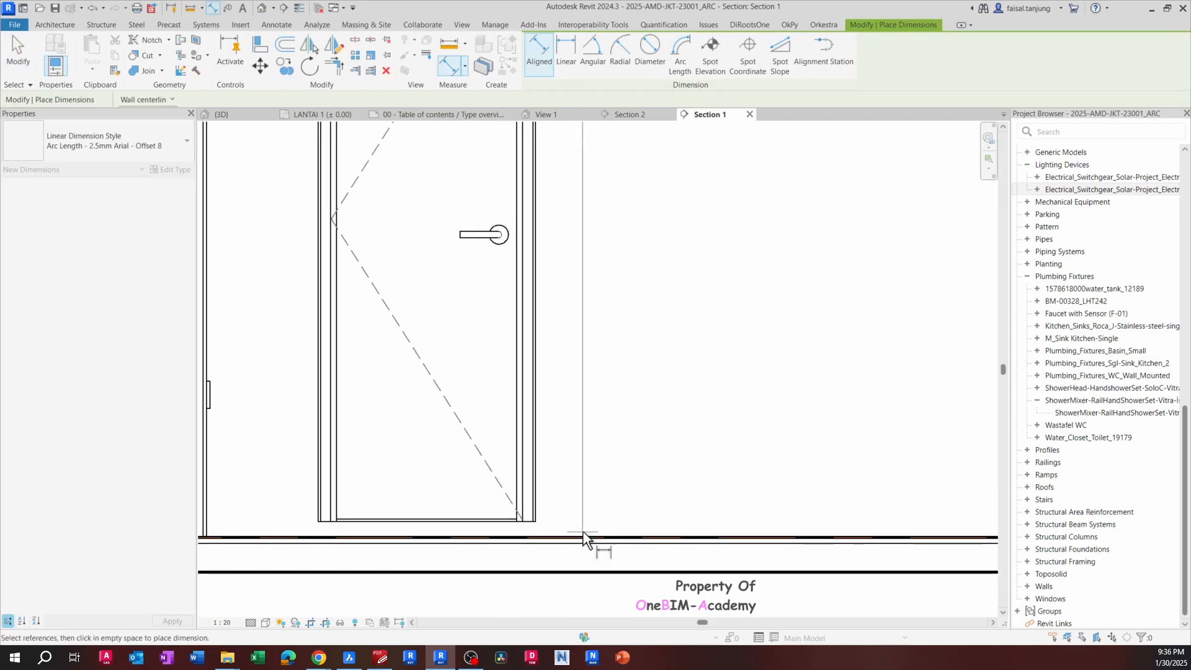
left_click(583, 539)
scroll(610, 456, "down", 2)
left_click(634, 415)
middle_click_drag(635, 410, 632, 458)
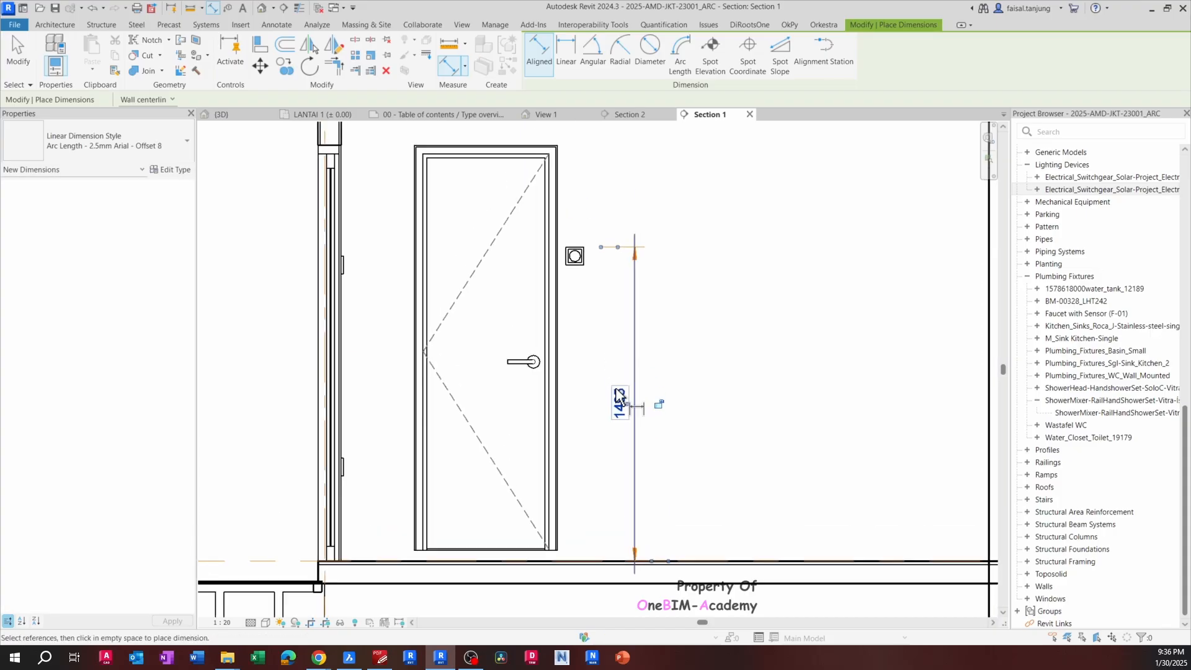
Move the height dimension's upper witness line from the switch's top edge to its centre
key("Escape")
key("Escape")
scroll(580, 273, "up", 2)
left_click(577, 255)
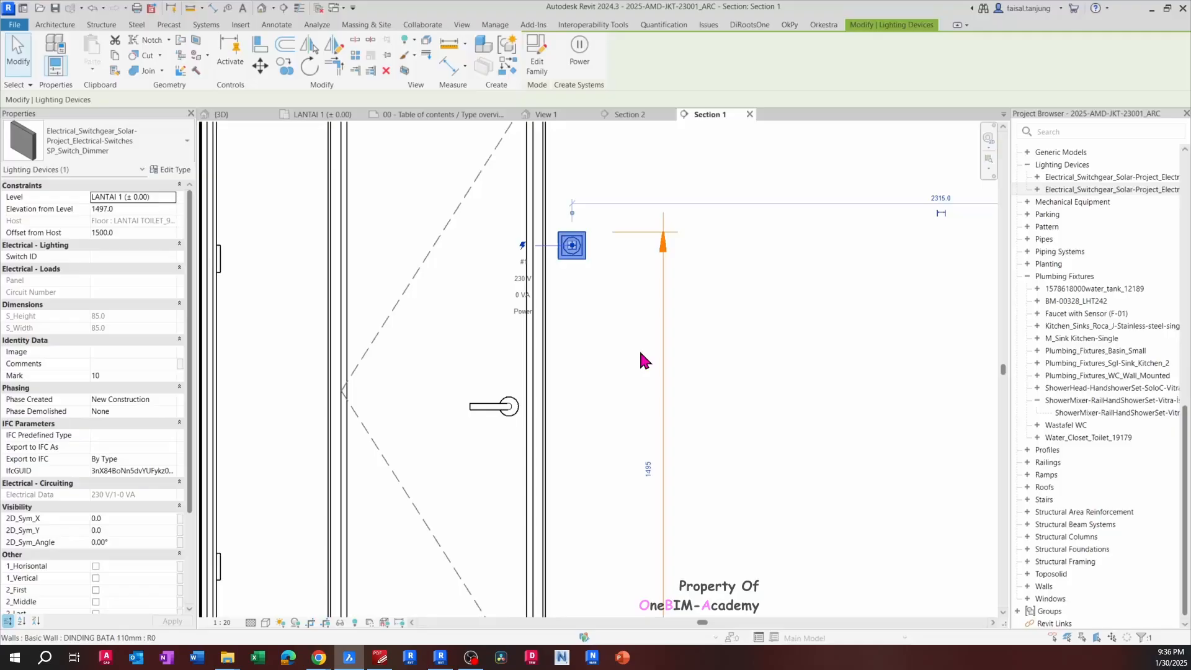
left_click(646, 236)
scroll(636, 232, "up", 2)
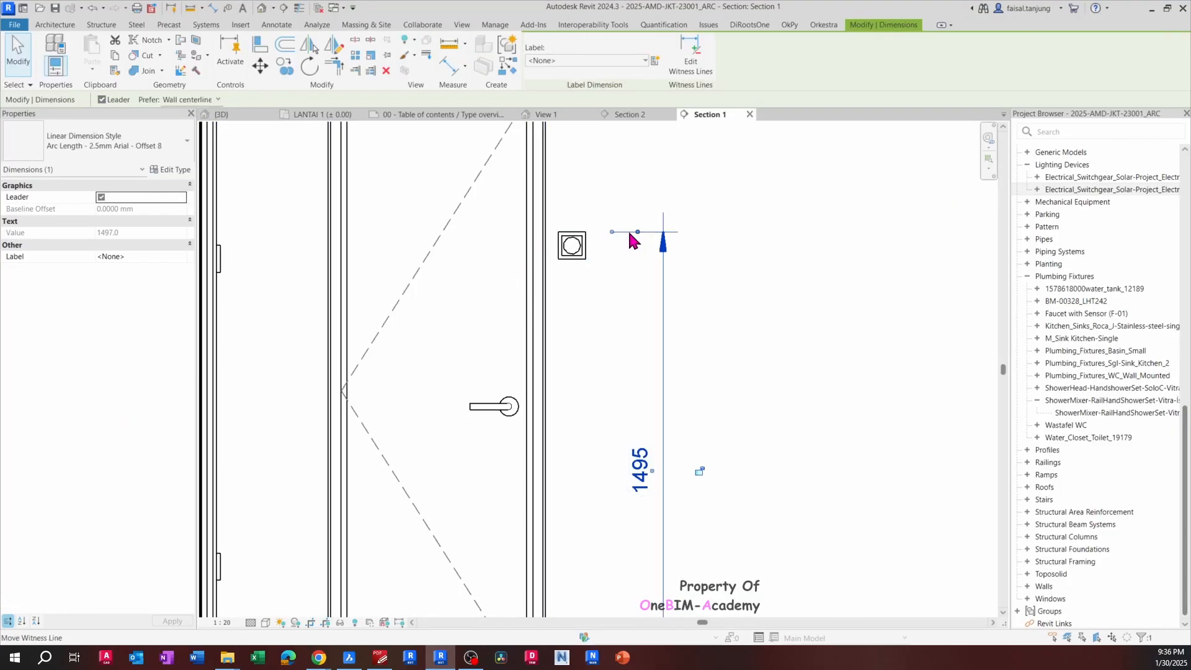
scroll(606, 255, "down", 2)
Set the switch's centre height above the floor to 1500 through its dimension
left_click(572, 252)
left_click(637, 451)
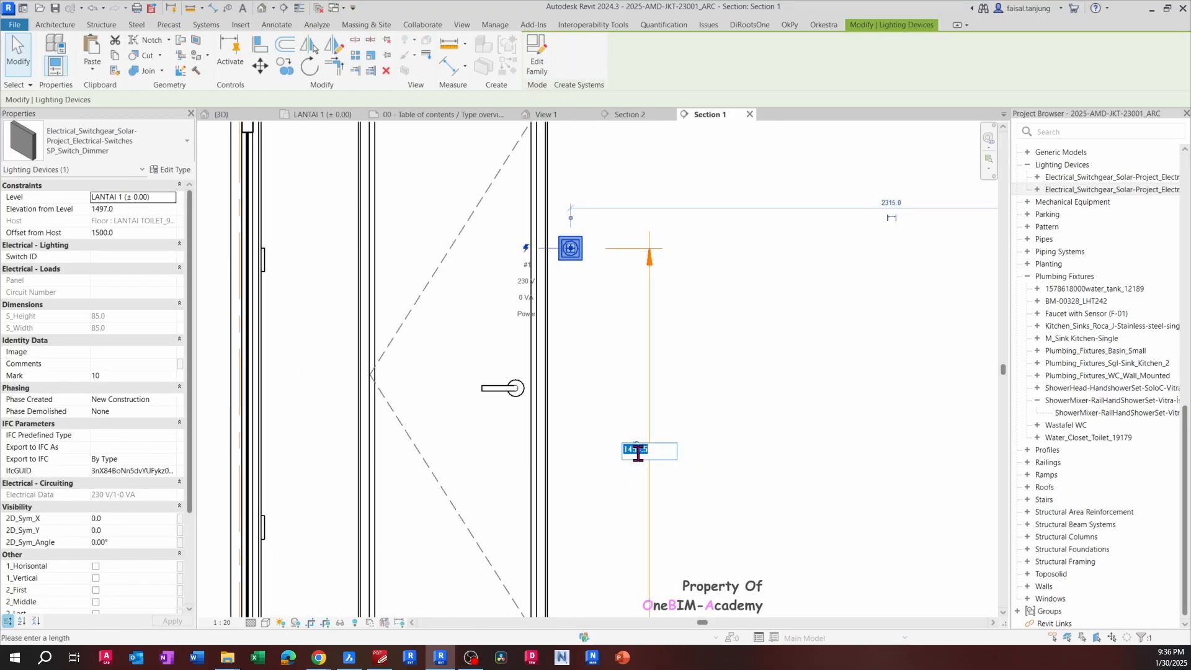
type("1500")
key("Return")
key("Escape")
scroll(597, 254, "up", 2)
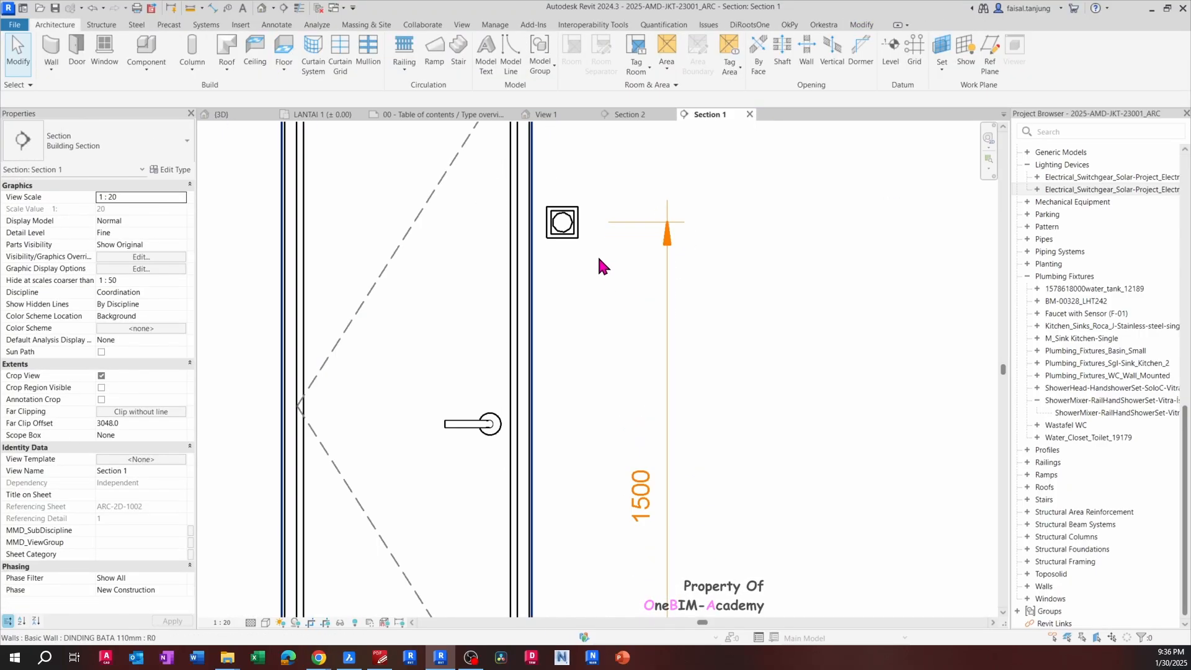
Add a horizontal dimension from the door's outer edge to the centre of the switch
key("d")
key("i")
scroll(543, 173, "up", 2)
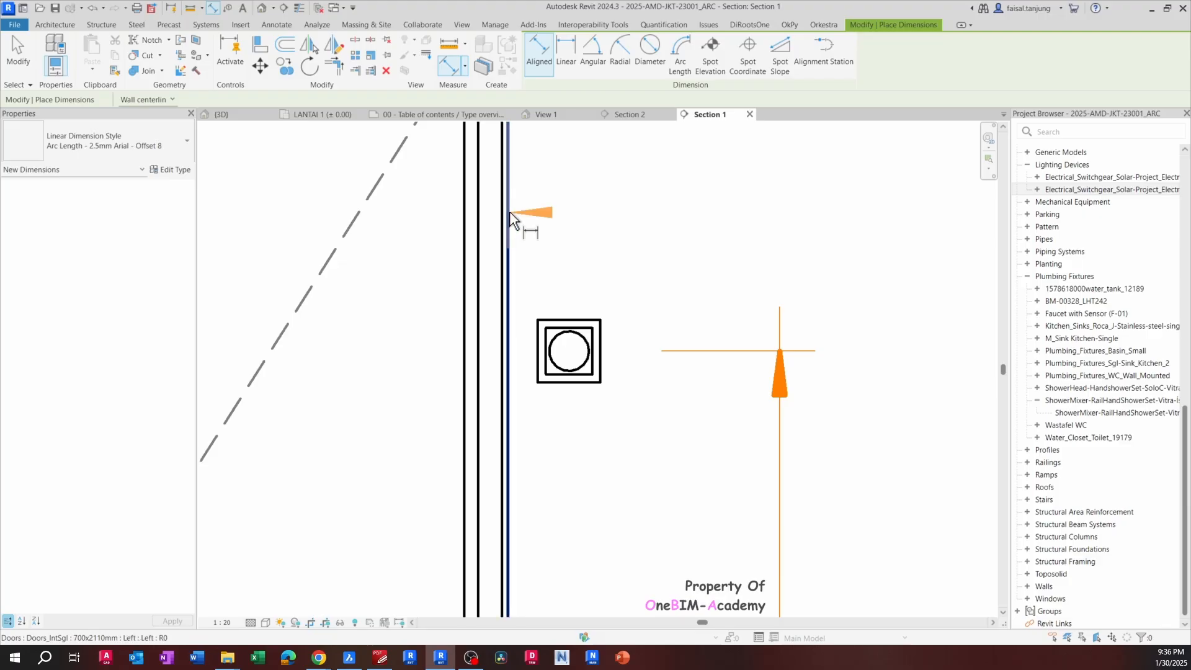
left_click(508, 211)
left_click(570, 348)
left_click(596, 237)
key("Escape")
key("Escape")
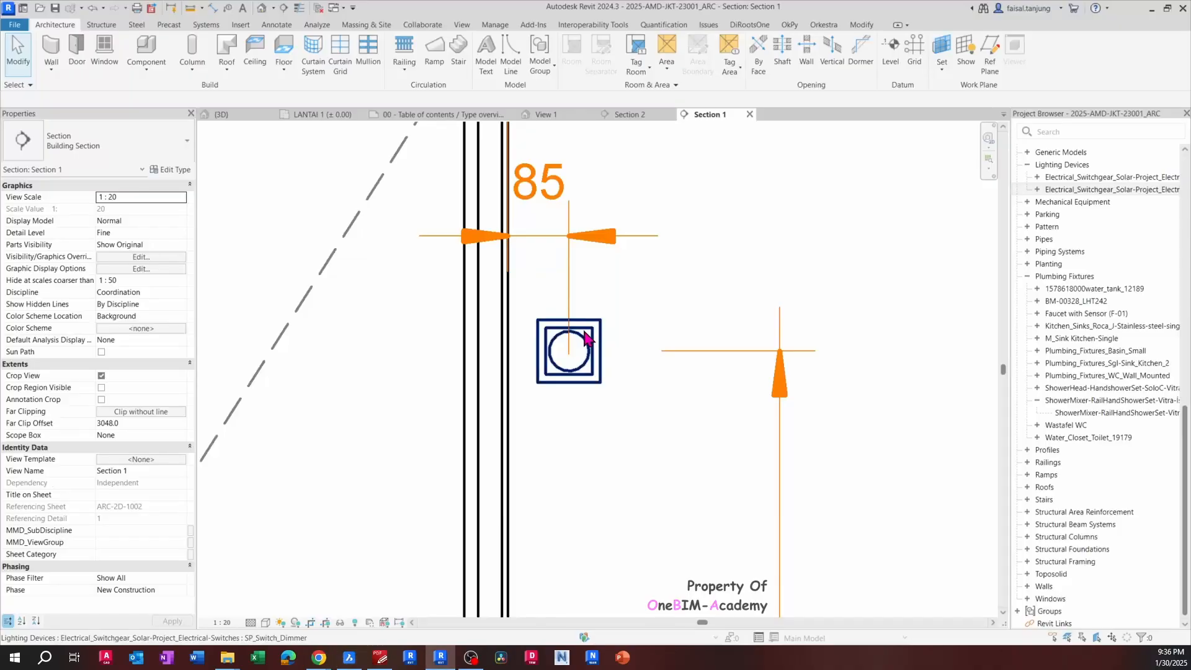
Set the distance between the door's outer edge and the switch's centre to 210
left_click(592, 335)
left_click(538, 200)
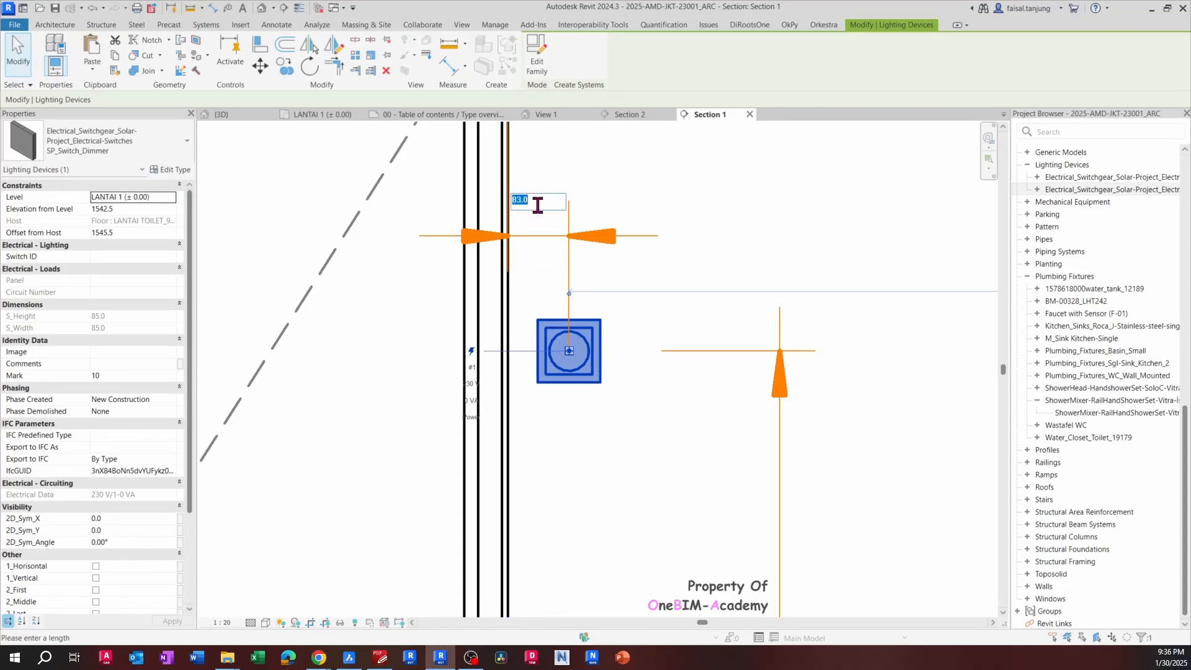
type("210")
key("Return")
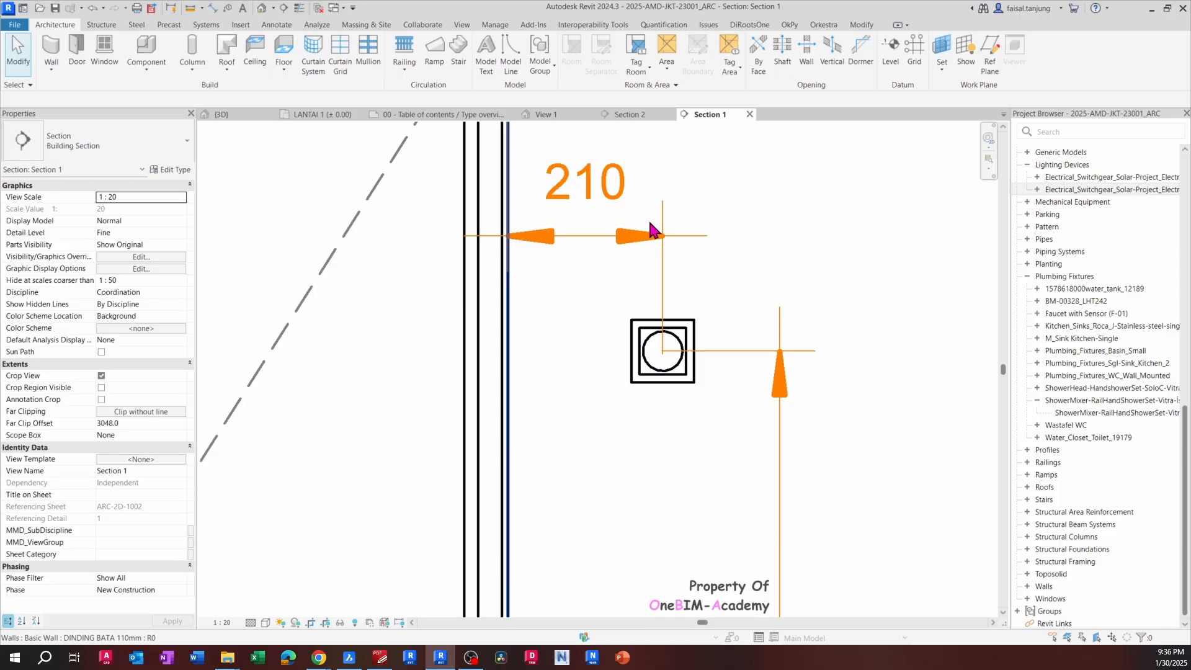
Delete the helper dimensions around the switch in Section 1 and check its position against the BricsCAD section
left_click(648, 236)
scroll(683, 298, "down", 1)
key("Escape")
scroll(670, 298, "down", 4)
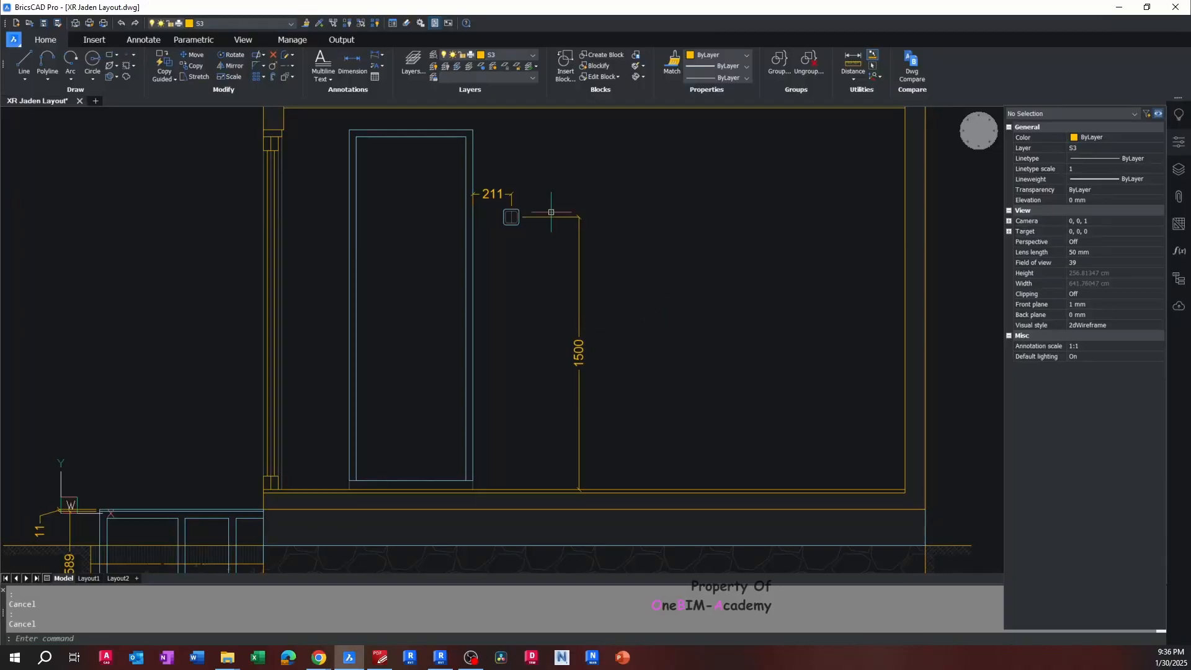
scroll(515, 217, "up", 2)
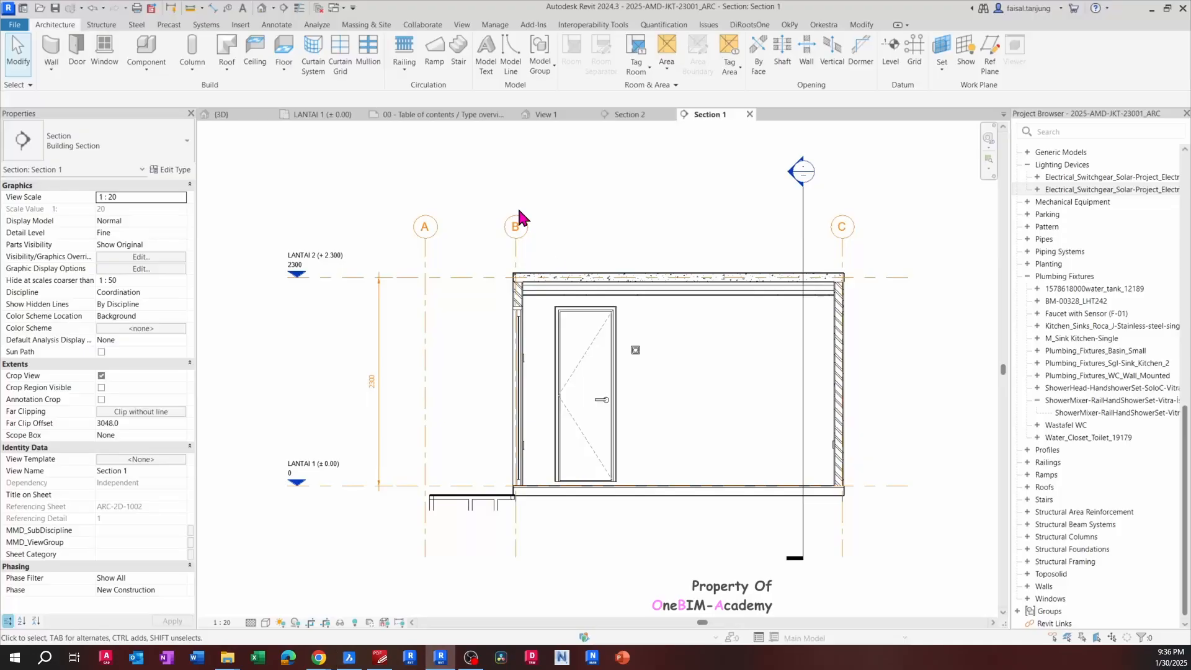
Change the type of the switch beside the door to SP_Switch_2-Gang_2-Way
scroll(659, 376, "up", 5)
left_click(659, 371)
middle_click_drag(656, 379, 553, 338)
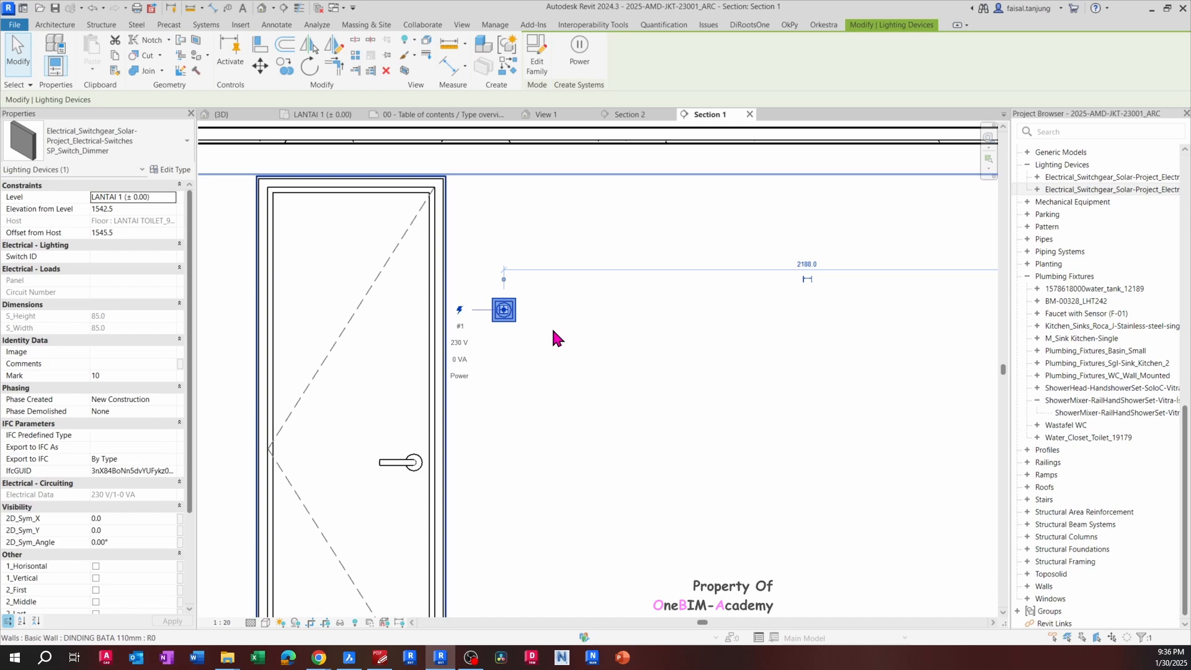
left_click(149, 145)
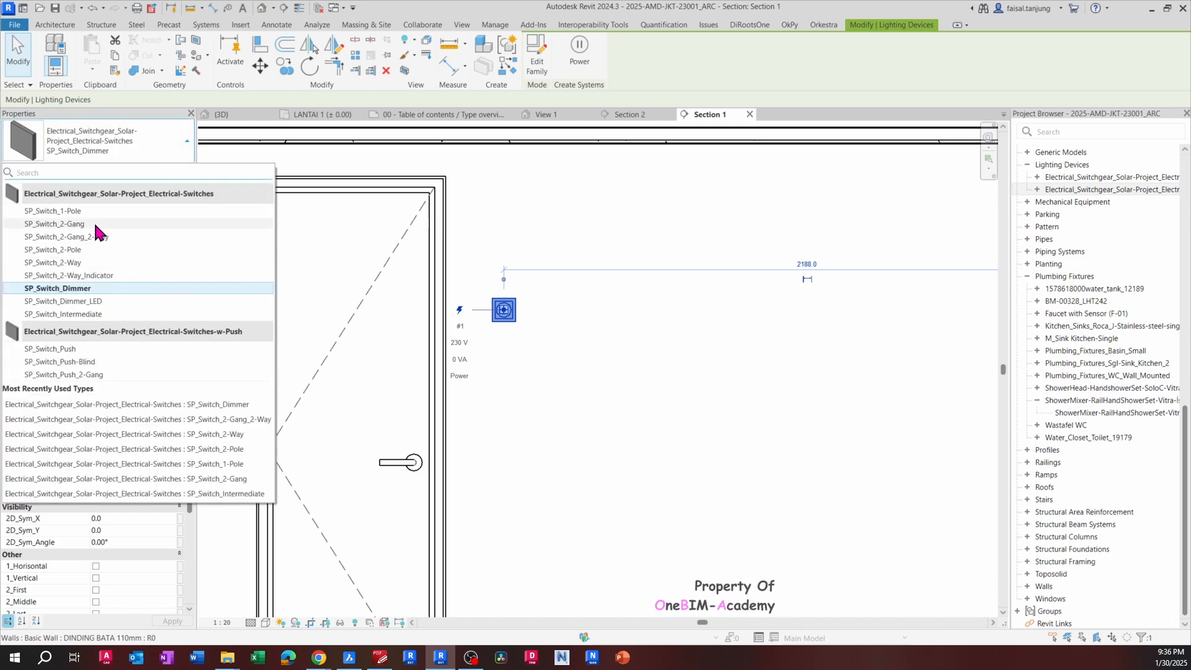
key("Escape")
left_click(538, 296)
scroll(537, 296, "down", 2)
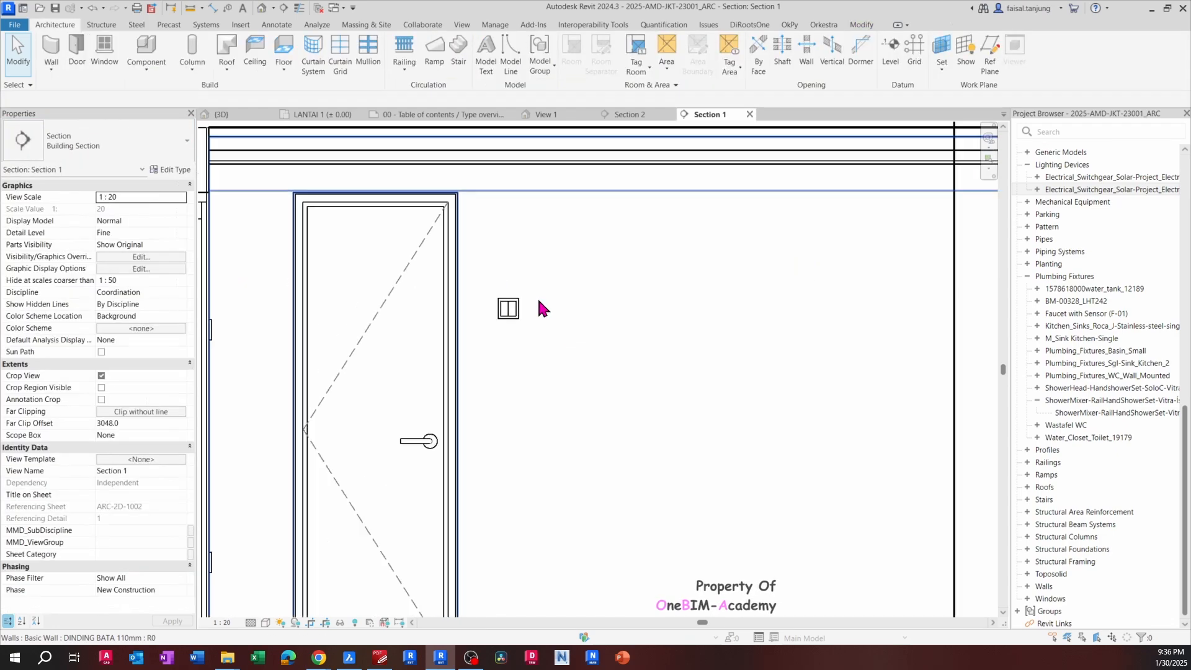
Check where the switch's type is used by selecting all its instances in the entire project, and clear the selection
left_click(507, 250)
scroll(473, 240, "up", 1)
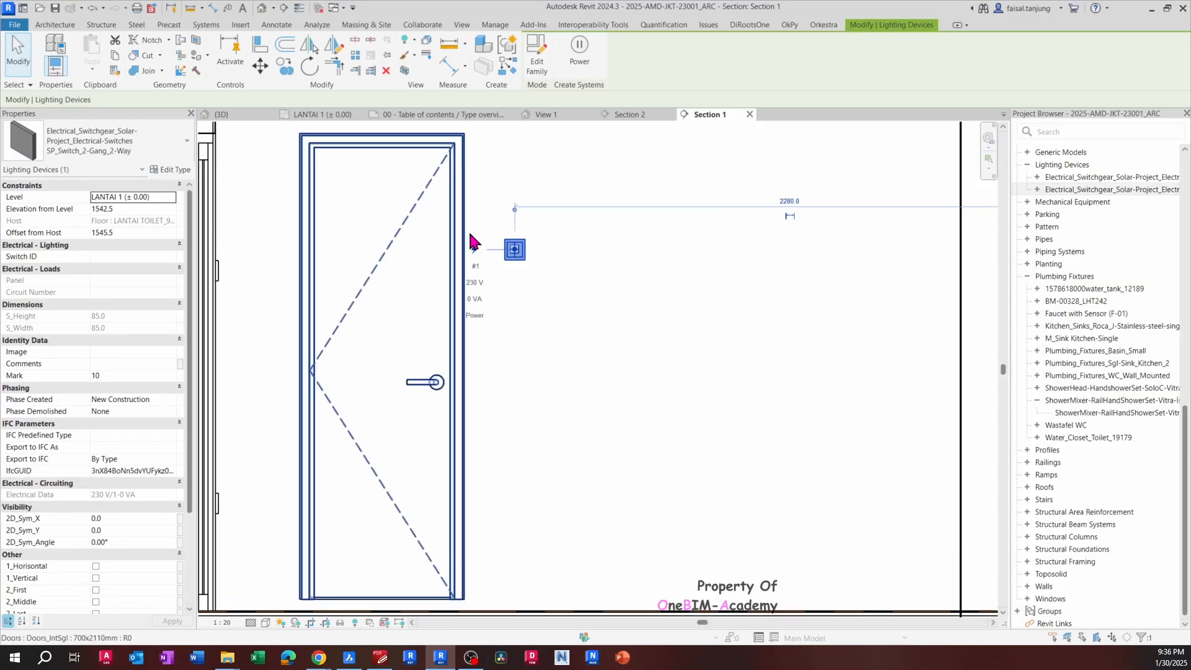
scroll(477, 254, "down", 2)
middle_click_drag(489, 264, 574, 267)
scroll(608, 249, "up", 2)
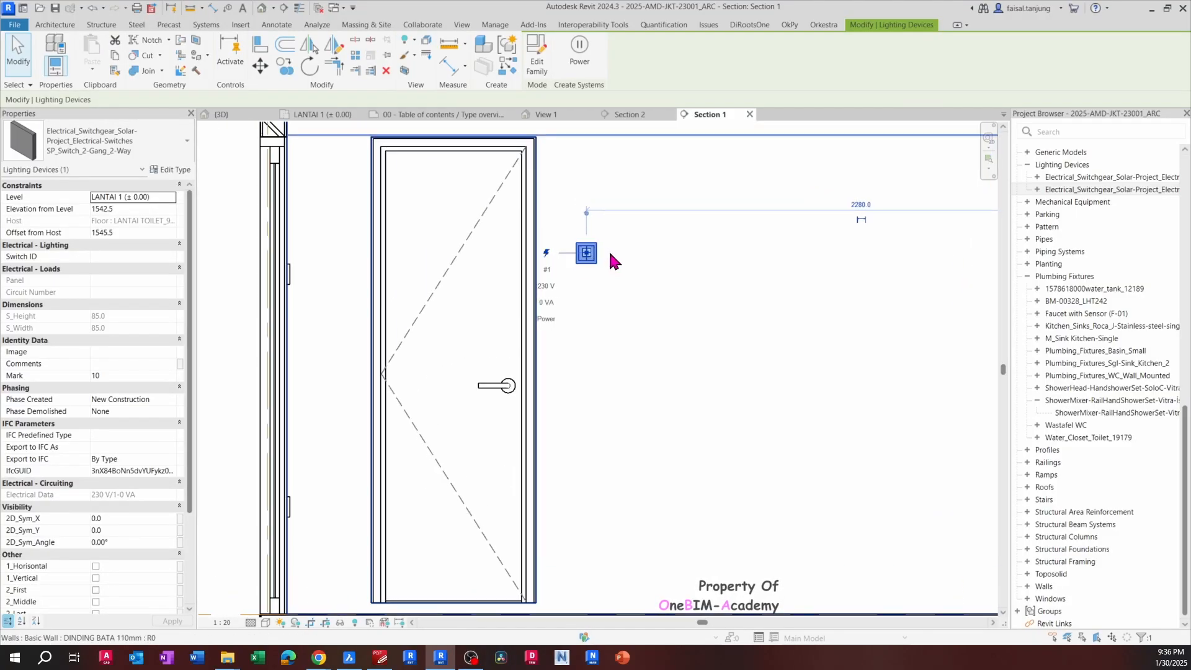
right_click(587, 254)
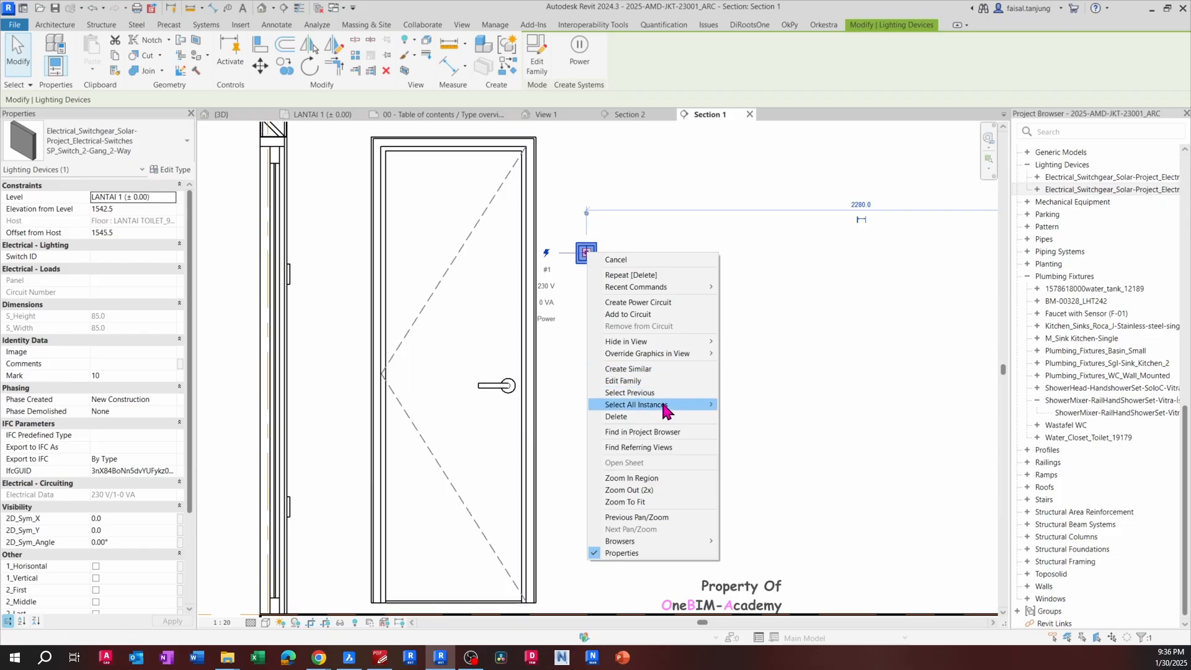
mouse_move(674, 408)
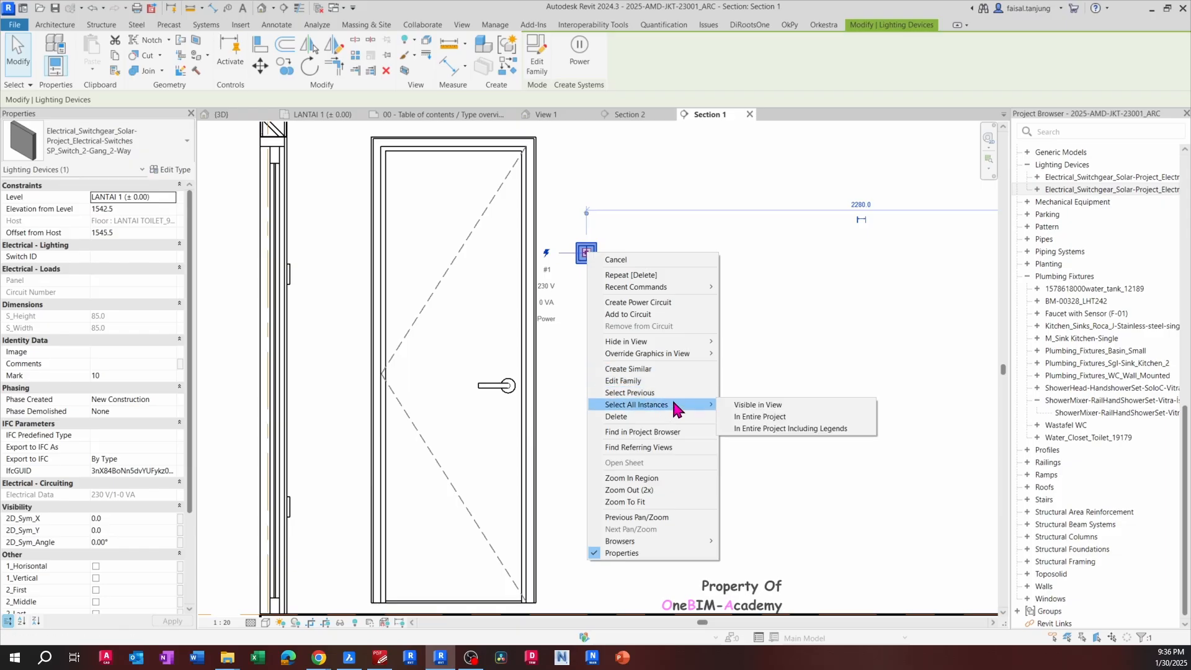
left_click(746, 417)
middle_click_drag(630, 301, 618, 308)
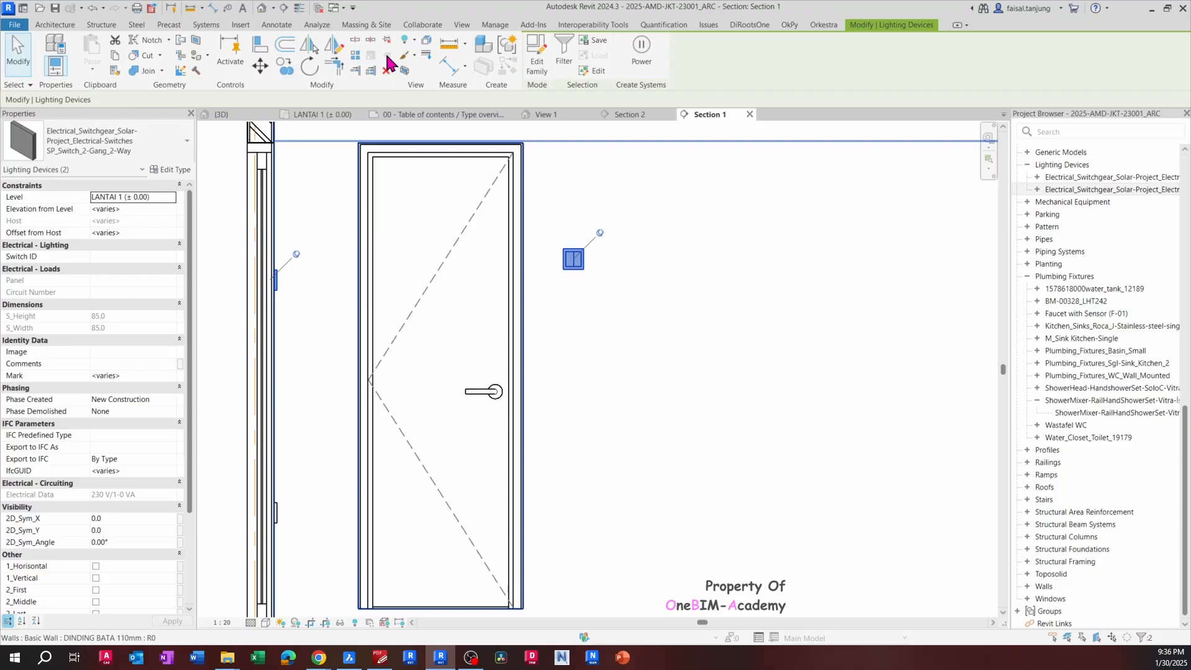
left_click(612, 234)
scroll(580, 258, "up", 2)
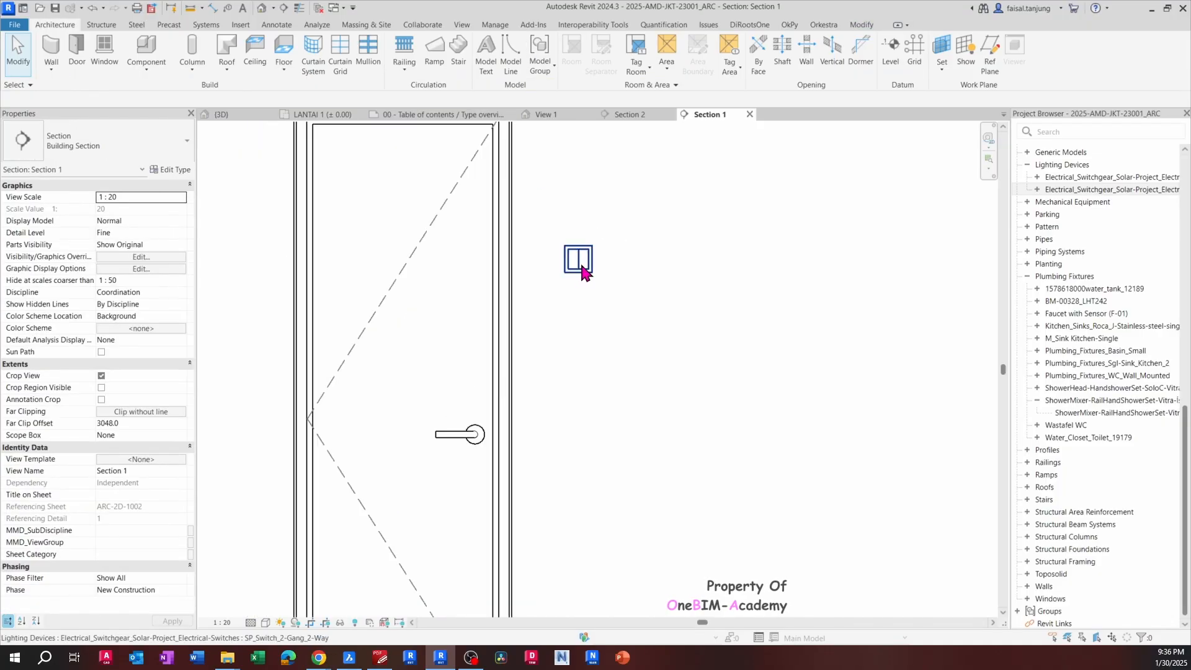
left_click(580, 259)
key("Escape")
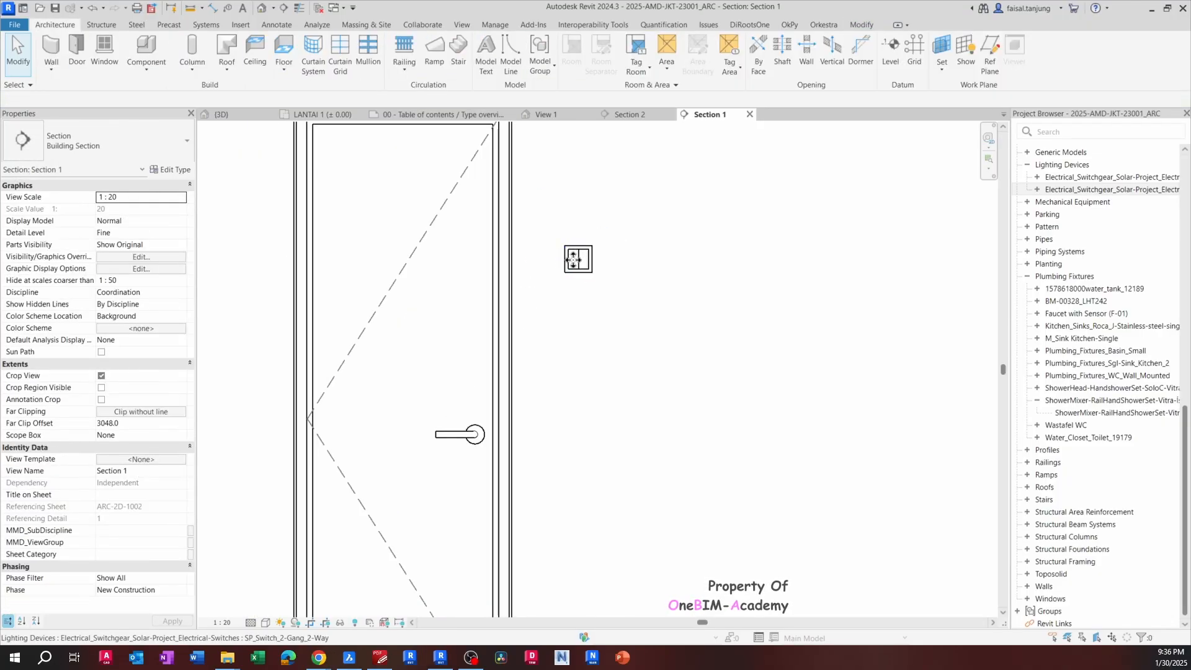
Switch to BricsCAD and locate the pair of low sockets beside the bathroom wall in the other section drawing
key("alt+Tab")
scroll(457, 199, "down", 7)
mouse_move(480, 222)
middle_mouse_down()
mouse_move(481, 250)
mouse_move(610, 288)
mouse_move(693, 287)
middle_mouse_up()
middle_click_drag(336, 287, 706, 289)
middle_click_drag(278, 286, 458, 288)
scroll(290, 292, "up", 4)
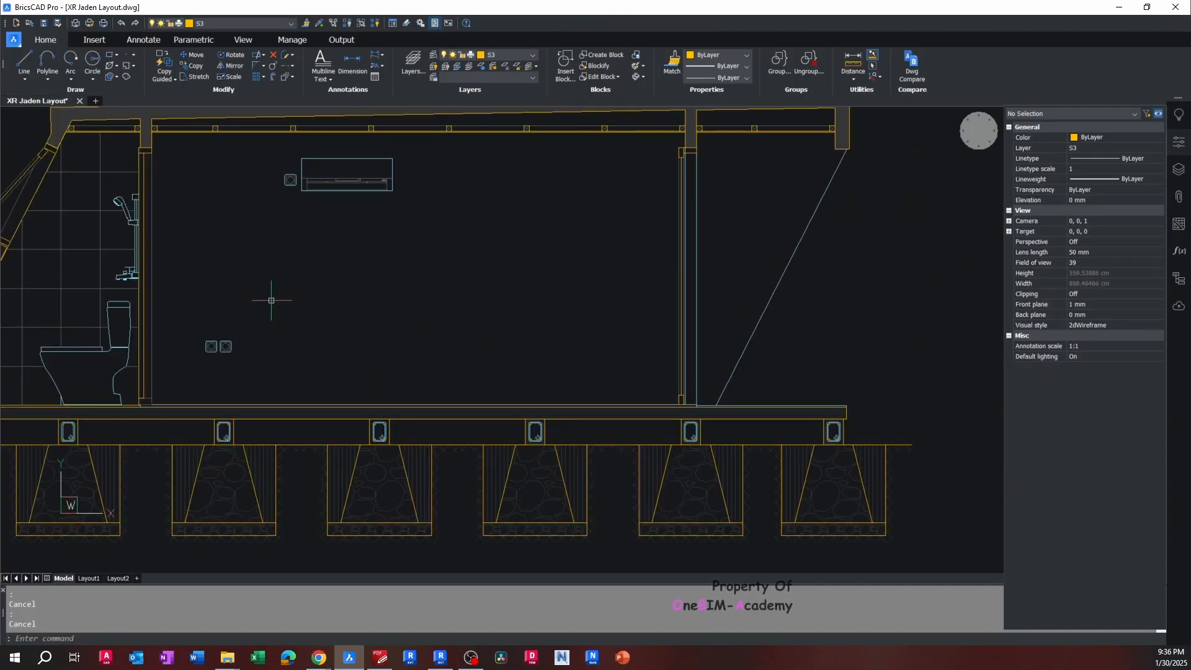
middle_click_drag(271, 300, 369, 258)
scroll(375, 235, "up", 1)
middle_click_drag(254, 454, 330, 410)
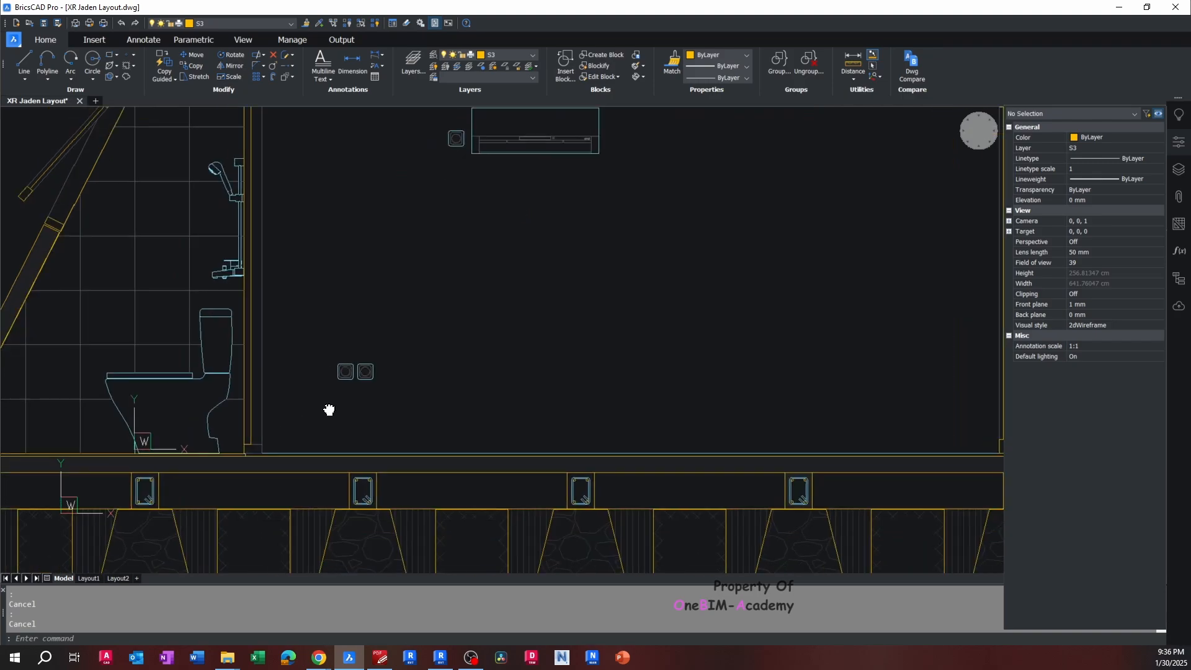
scroll(323, 403, "up", 1)
Add a vertical linear dimension from the floor line to the bottom edge of the first socket
type("DI")
key("Escape")
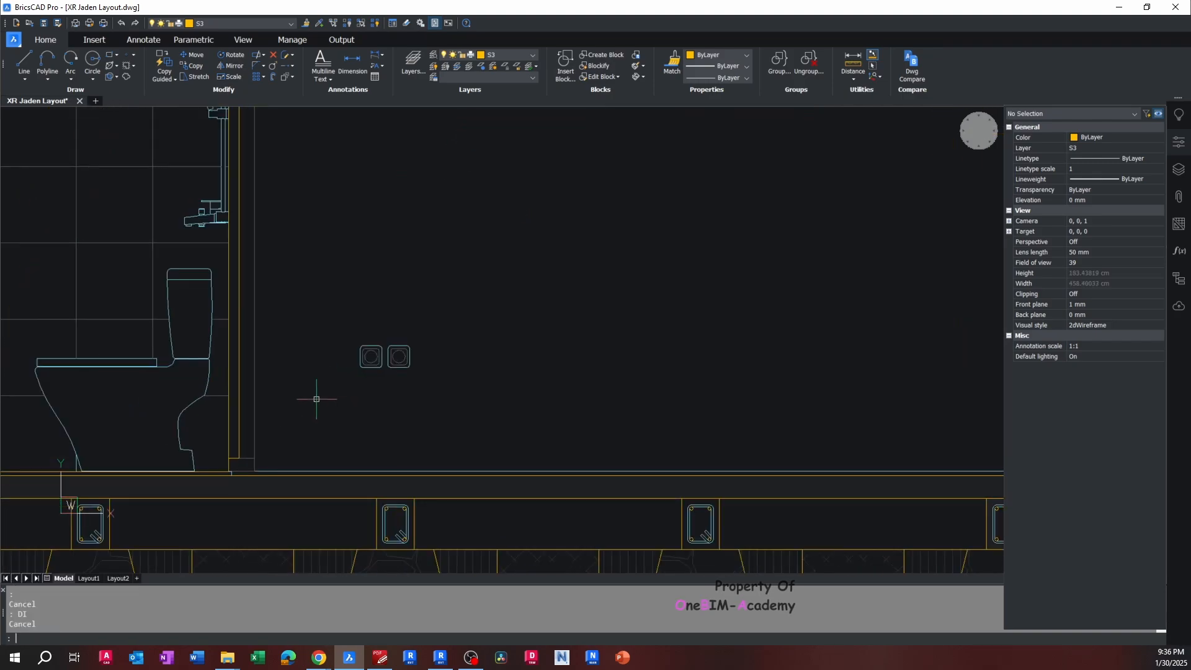
scroll(352, 375, "up", 2)
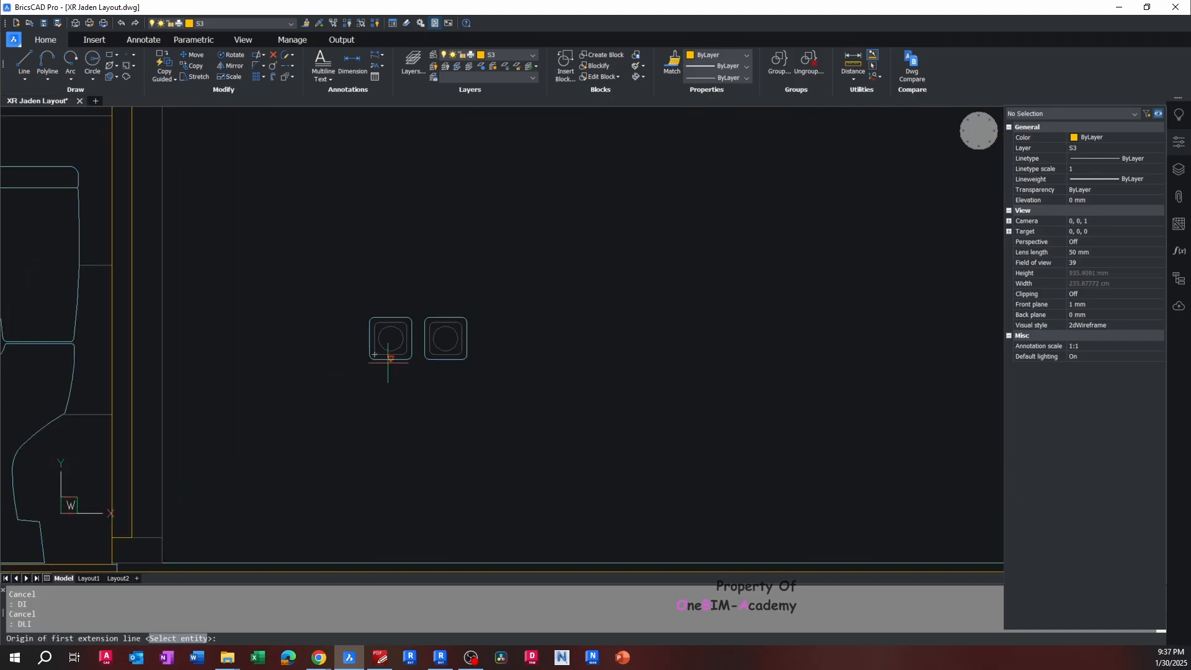
middle_click_drag(389, 509, 402, 464)
left_click(404, 517)
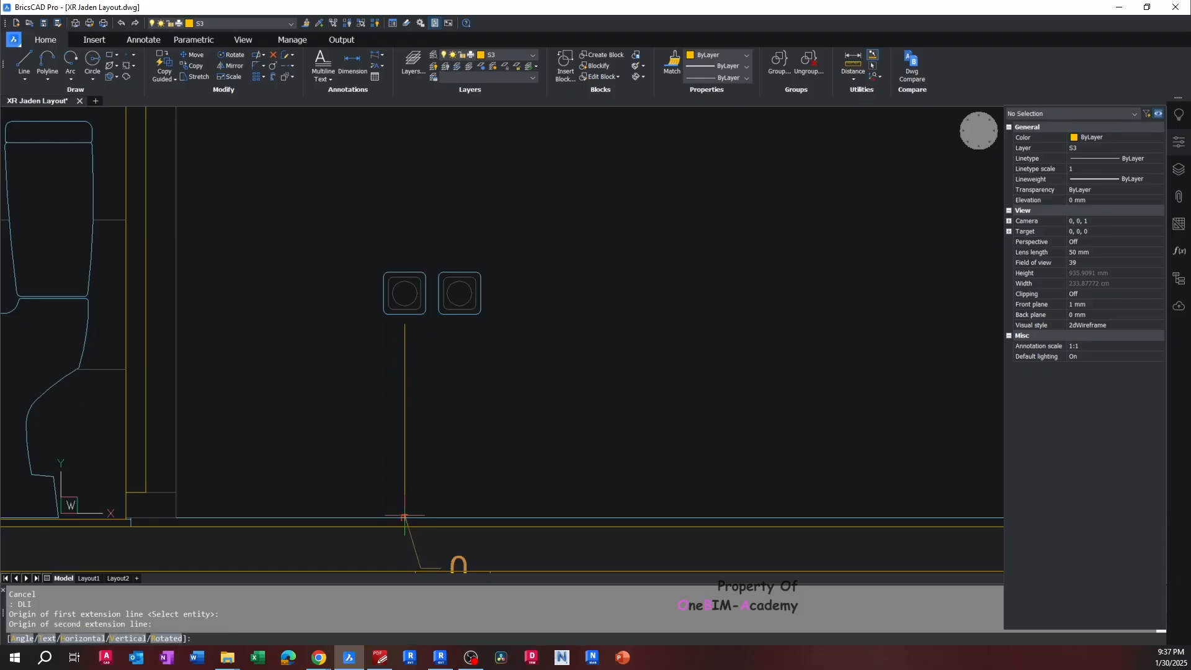
left_click(325, 409)
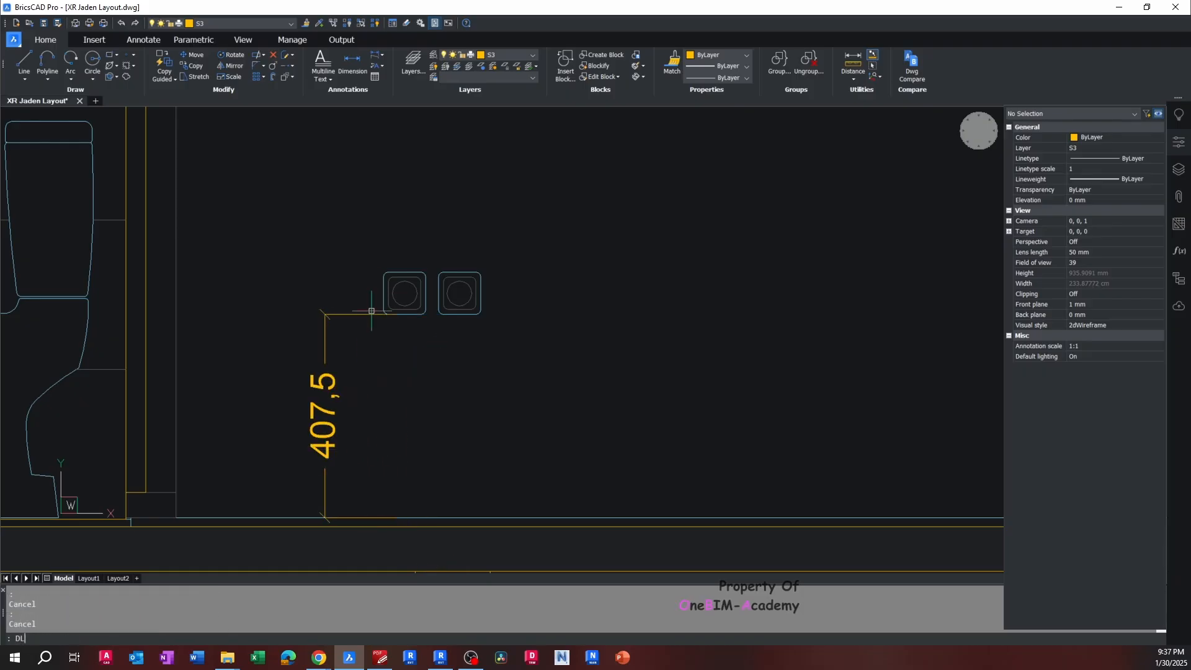
Add a horizontal linear dimension from the bathroom wall face to the centre of the first socket
left_click(176, 272)
left_click(208, 180)
key("Escape")
middle_click_drag(264, 231, 279, 263)
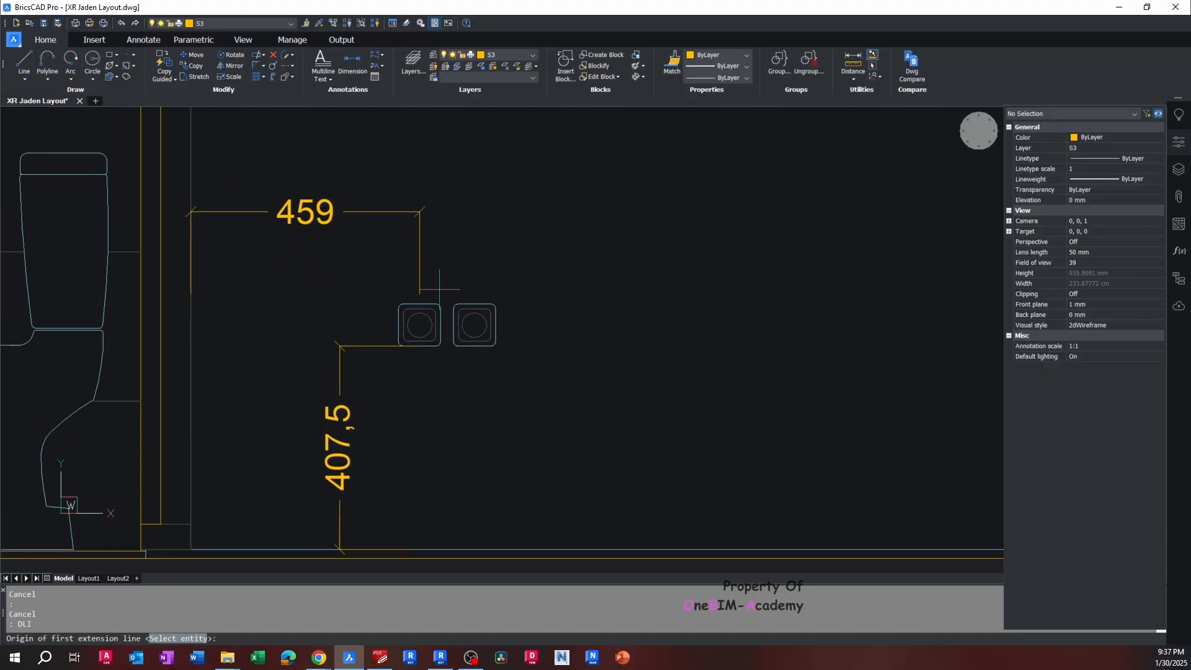
Dimension the horizontal centre-to-centre spacing between the two sockets
left_click(420, 304)
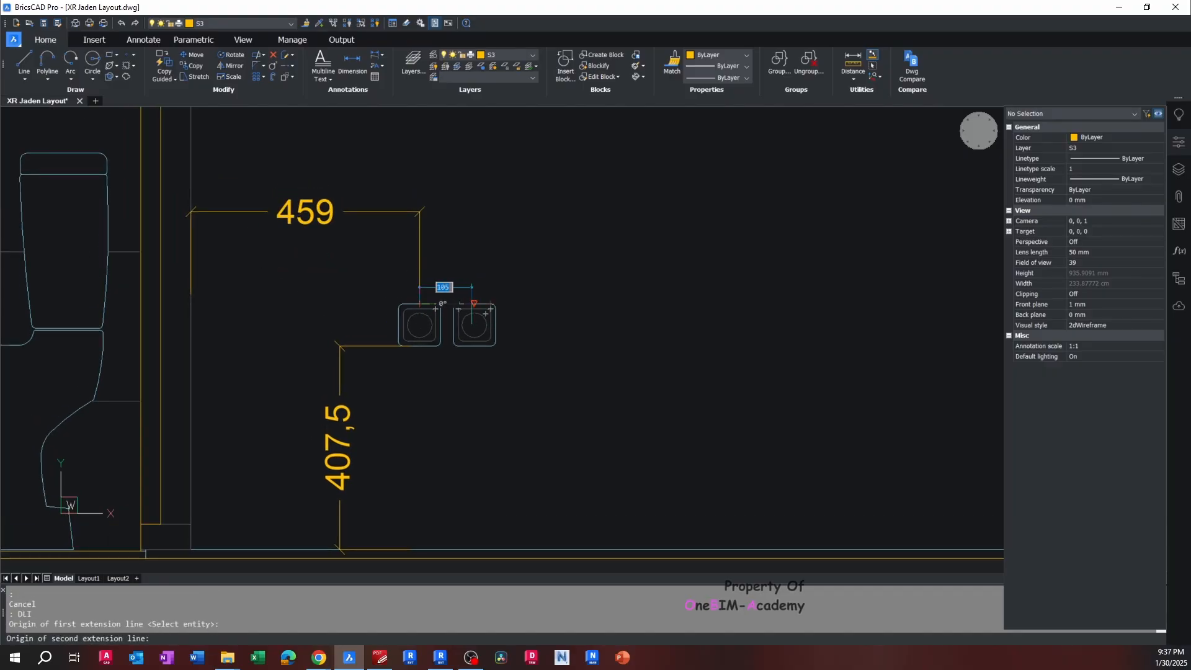
left_click(474, 304)
left_click(507, 214)
key("Escape")
key("Escape")
scroll(521, 235, "down", 3)
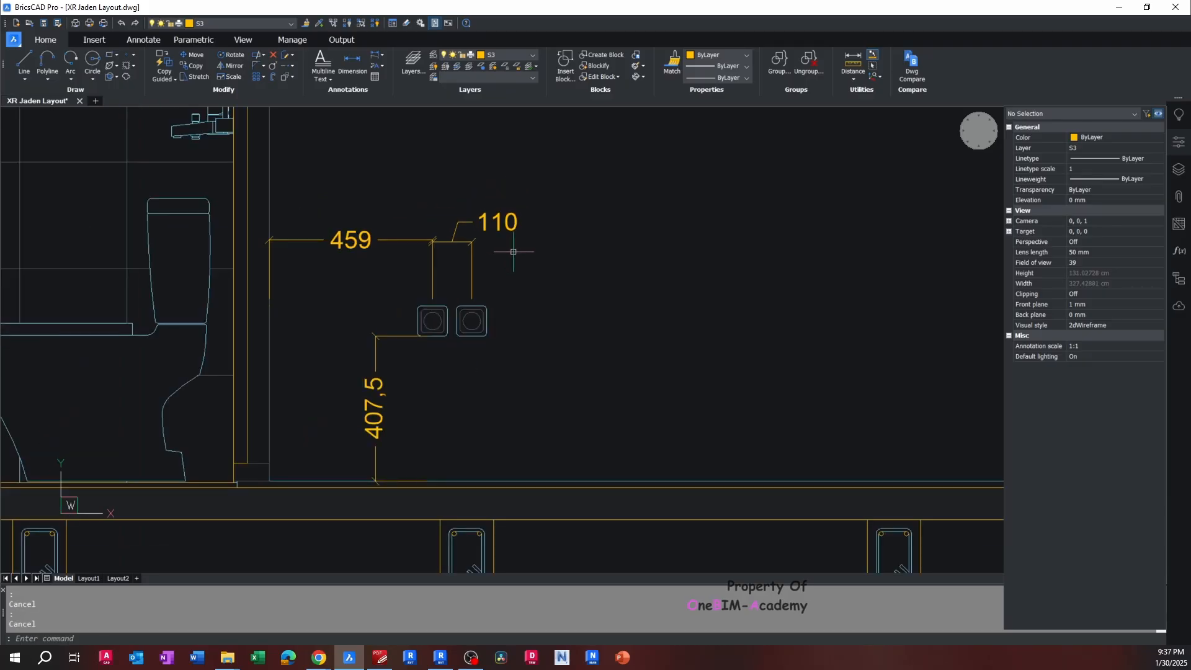
Review the socket dimensions in BricsCAD and switch back to Section 1 in Revit
middle_click_drag(387, 303, 379, 303)
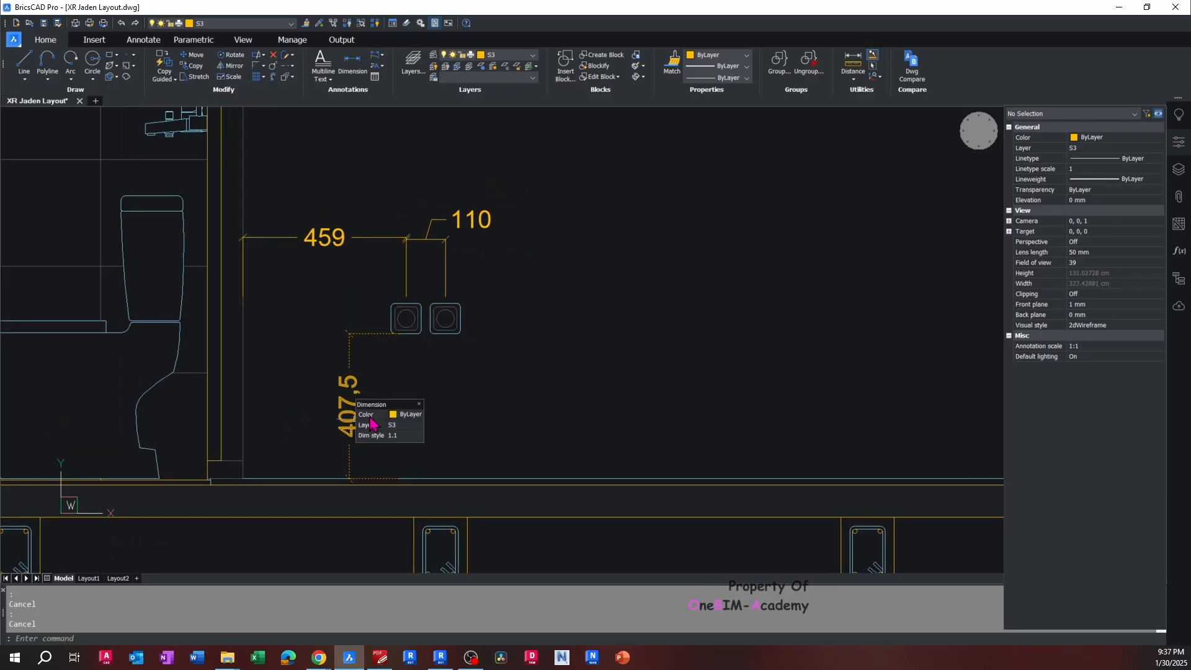
middle_click_drag(386, 375, 361, 379)
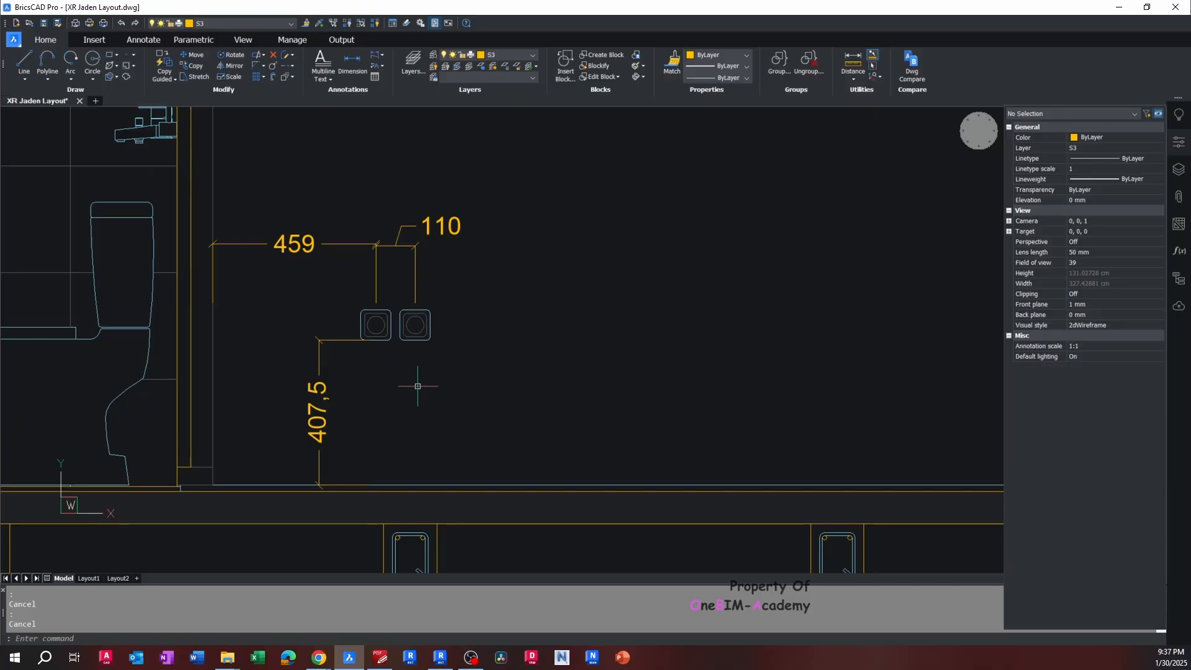
key("alt+Tab")
scroll(538, 359, "down", 3)
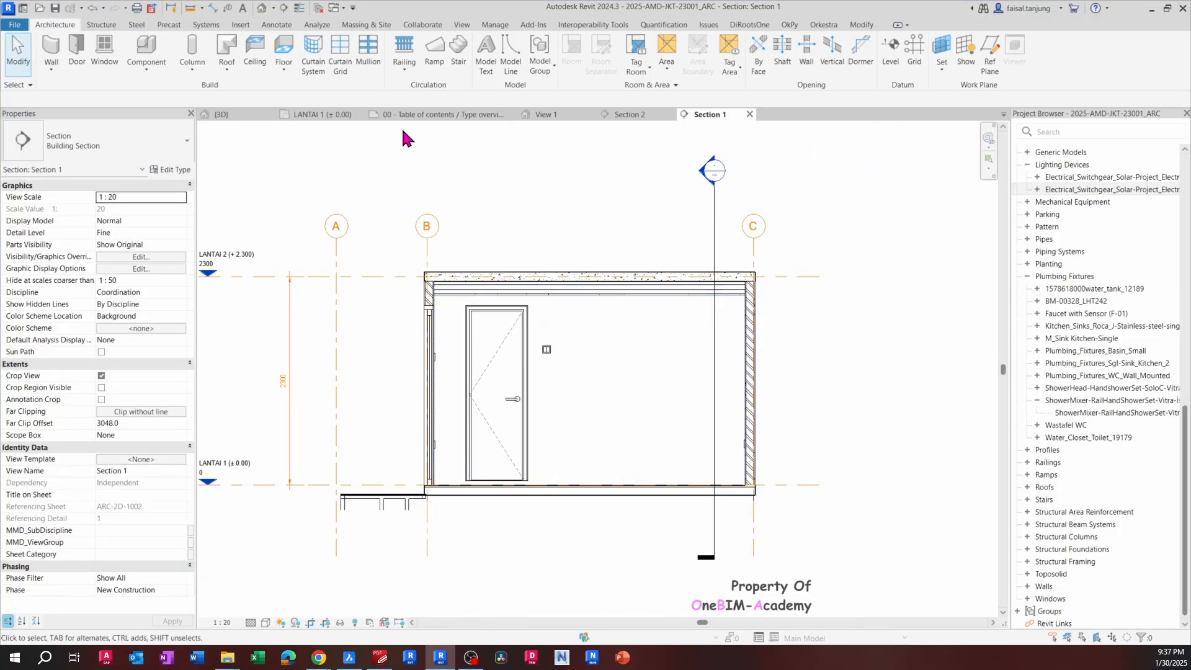
Close the table of contents sheet and View 1, discarding the changes to the electrical switchgear family
left_click(243, 117)
scroll(508, 272, "down", 5)
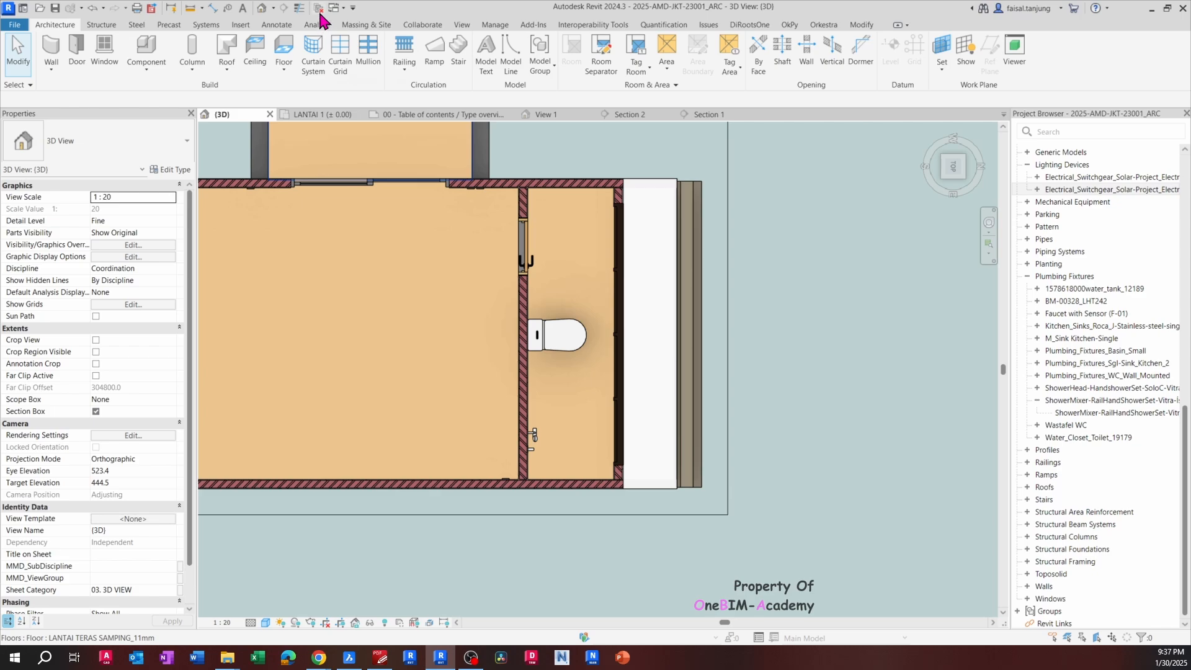
left_click(468, 114)
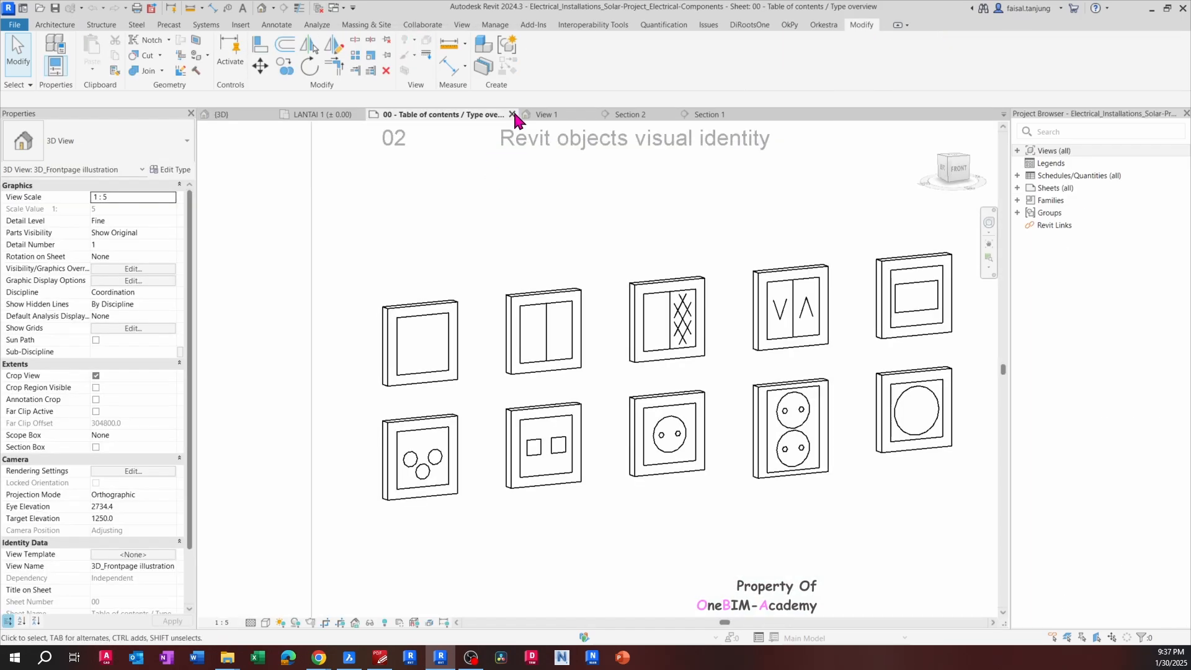
left_click(512, 114)
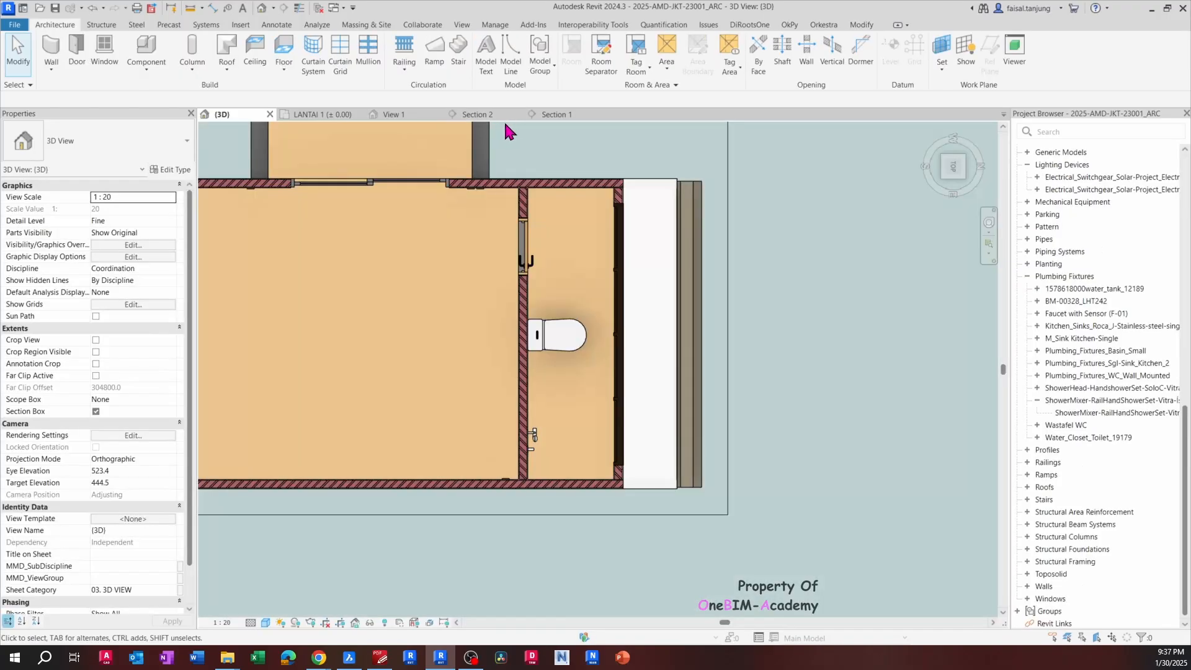
left_click(438, 115)
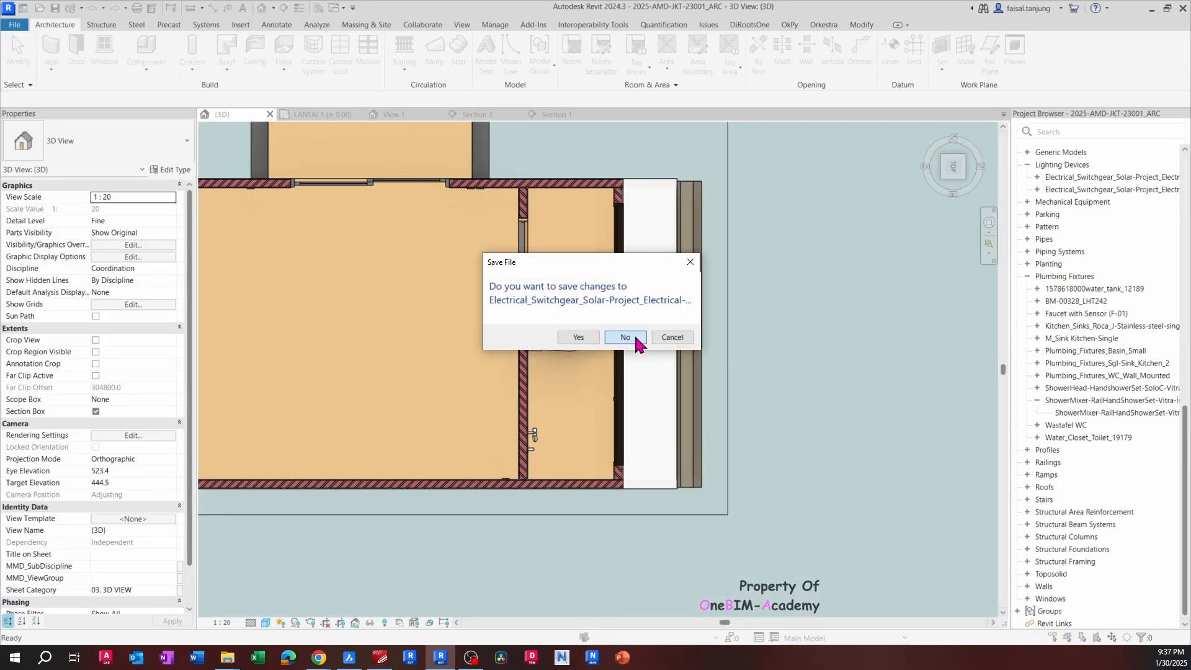
left_click(637, 341)
left_click(327, 116)
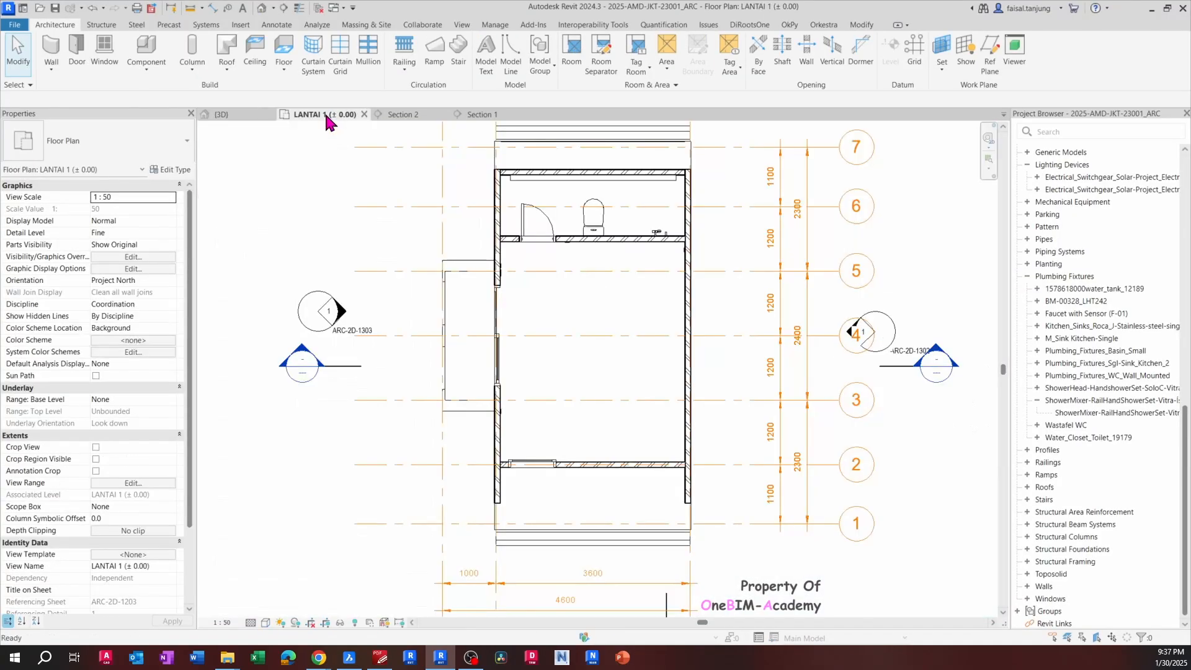
middle_click_drag(570, 248, 646, 269)
scroll(401, 185, "up", 1)
left_click(234, 115)
scroll(613, 241, "up", 3)
left_click(632, 229)
right_click(596, 222)
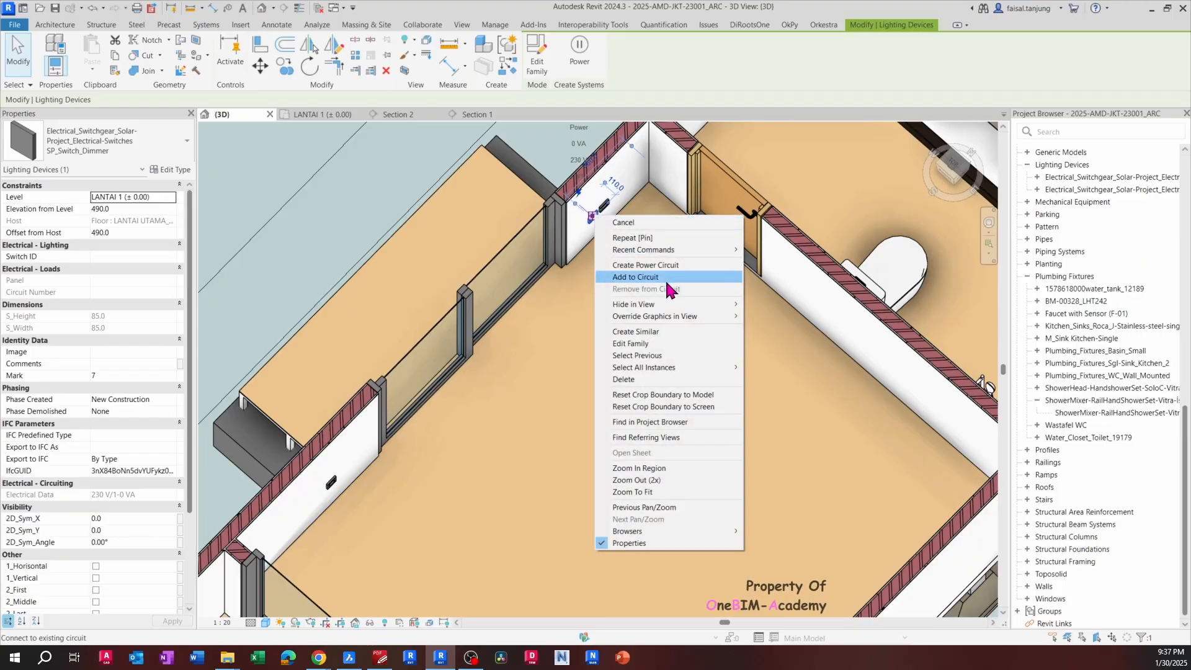
left_click(657, 331)
mouse_move(667, 355)
middle_mouse_down()
mouse_move(586, 328)
mouse_move(795, 277)
mouse_move(697, 266)
mouse_move(699, 373)
mouse_move(641, 368)
mouse_move(666, 376)
mouse_move(655, 354)
middle_mouse_up()
scroll(661, 389, "down", 3)
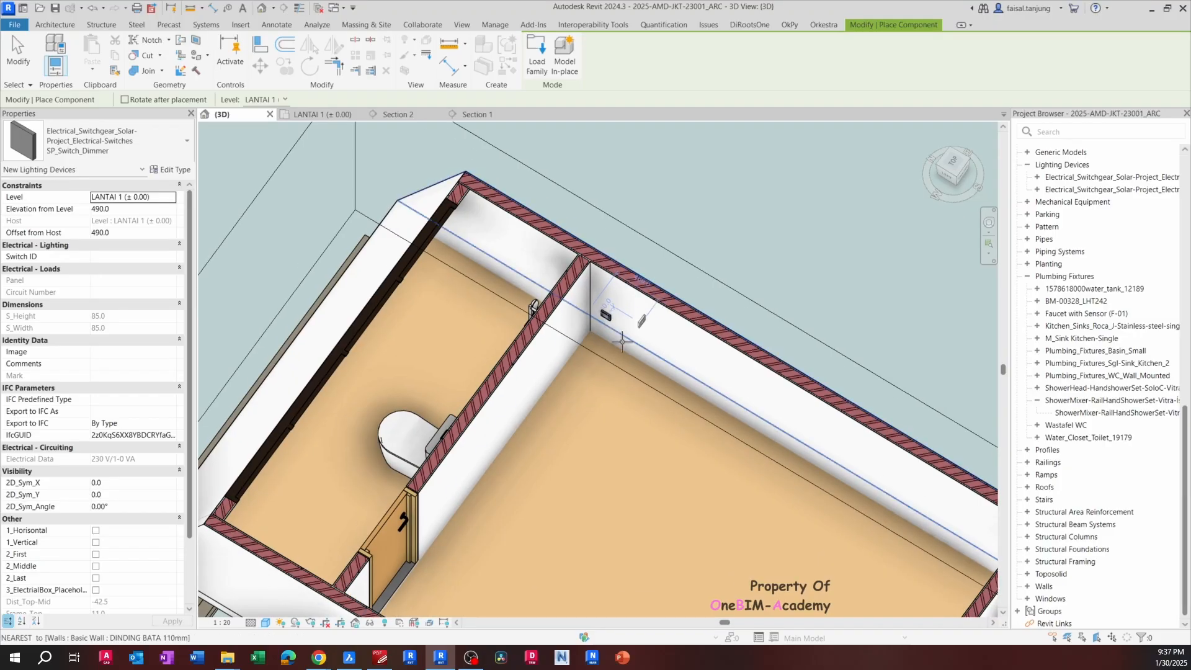
key("Escape")
Inspect the 1-pole switch on the long wall beside the bathroom partition in 3D, then check it in Sections 2 and 1
scroll(613, 301, "up", 5)
left_click(604, 305)
middle_click_drag(603, 305, 597, 321)
scroll(597, 320, "up", 2)
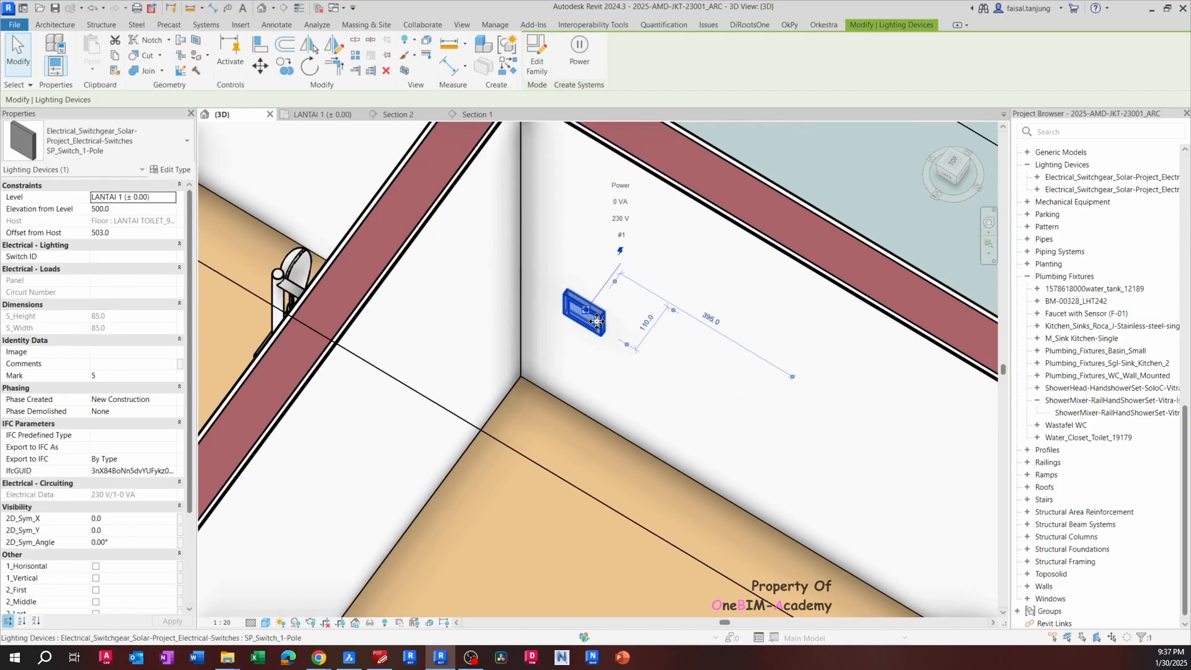
scroll(597, 320, "down", 1)
scroll(597, 320, "down", 2)
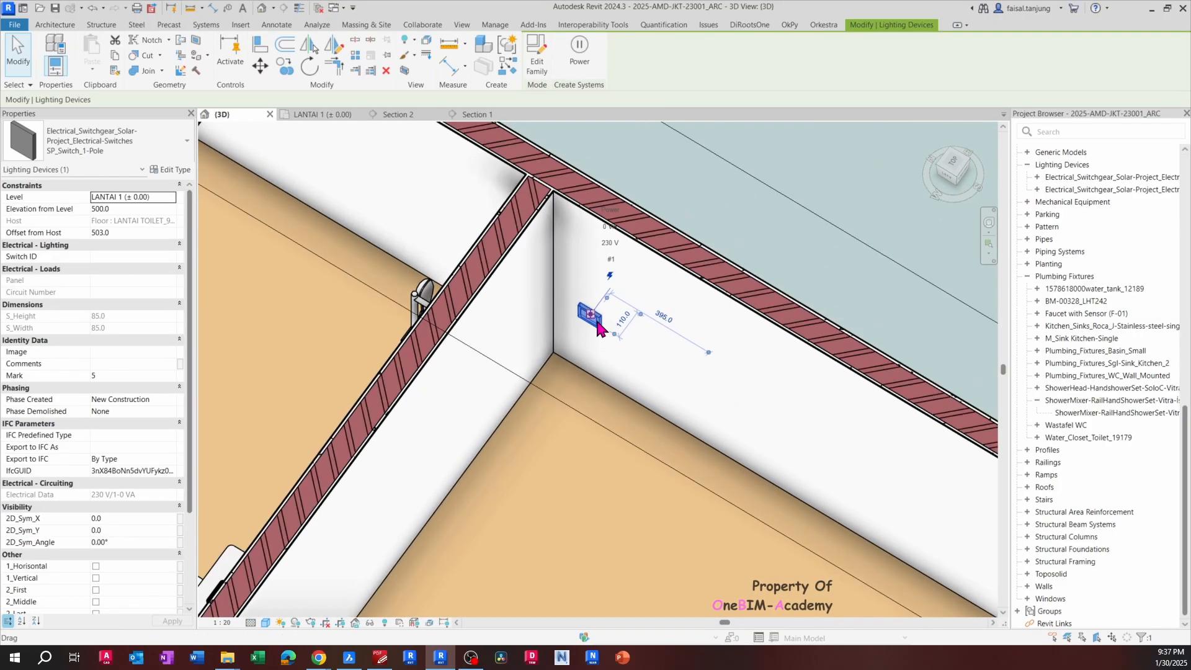
left_click(394, 115)
left_click(478, 115)
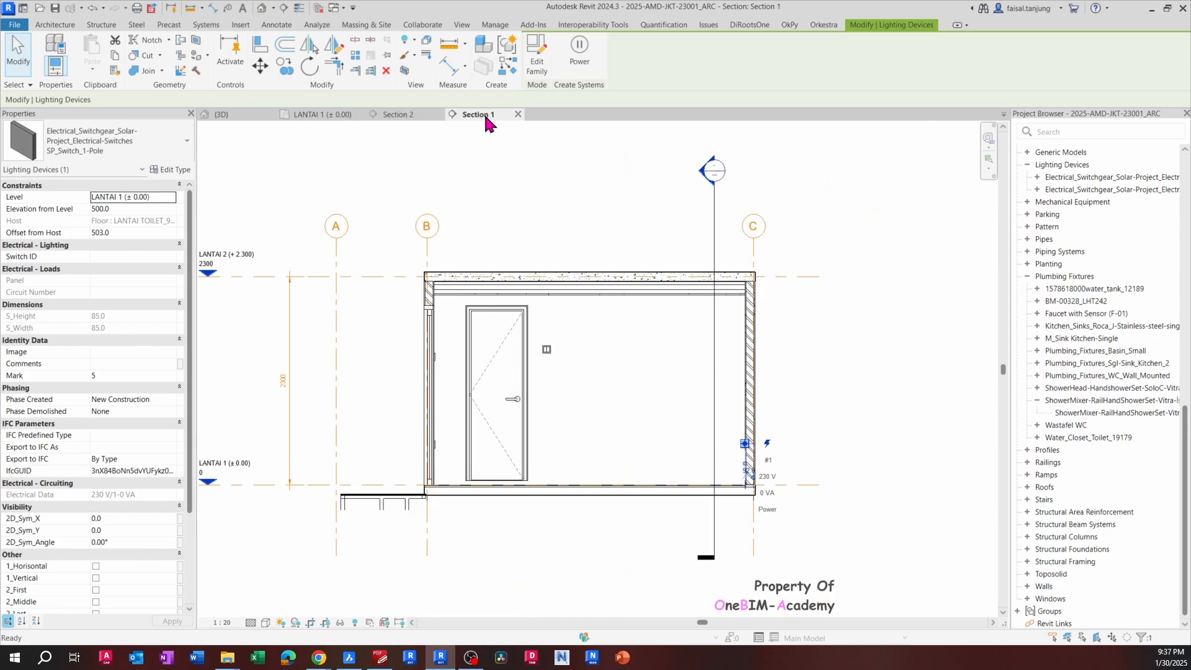
In the LANTAI 1 floor plan, flip the Section 2 mark so it looks towards the grid C wall
left_click(322, 116)
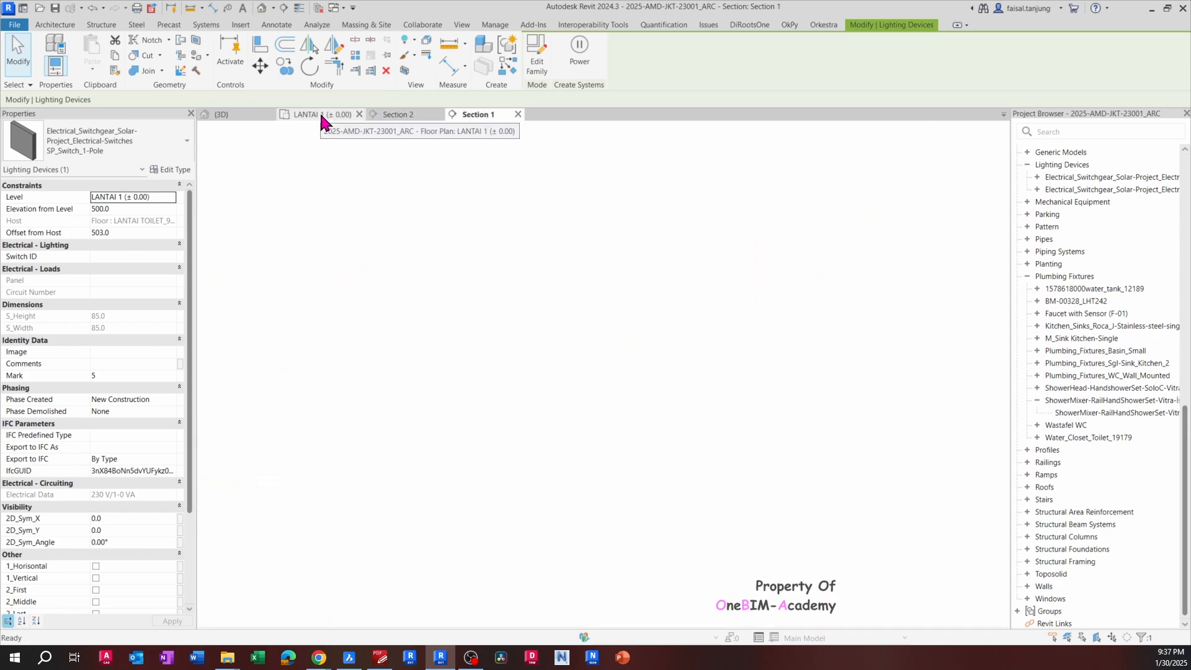
scroll(582, 314, "down", 3)
middle_click_drag(582, 314, 548, 250)
scroll(607, 212, "up", 2)
left_click(605, 220)
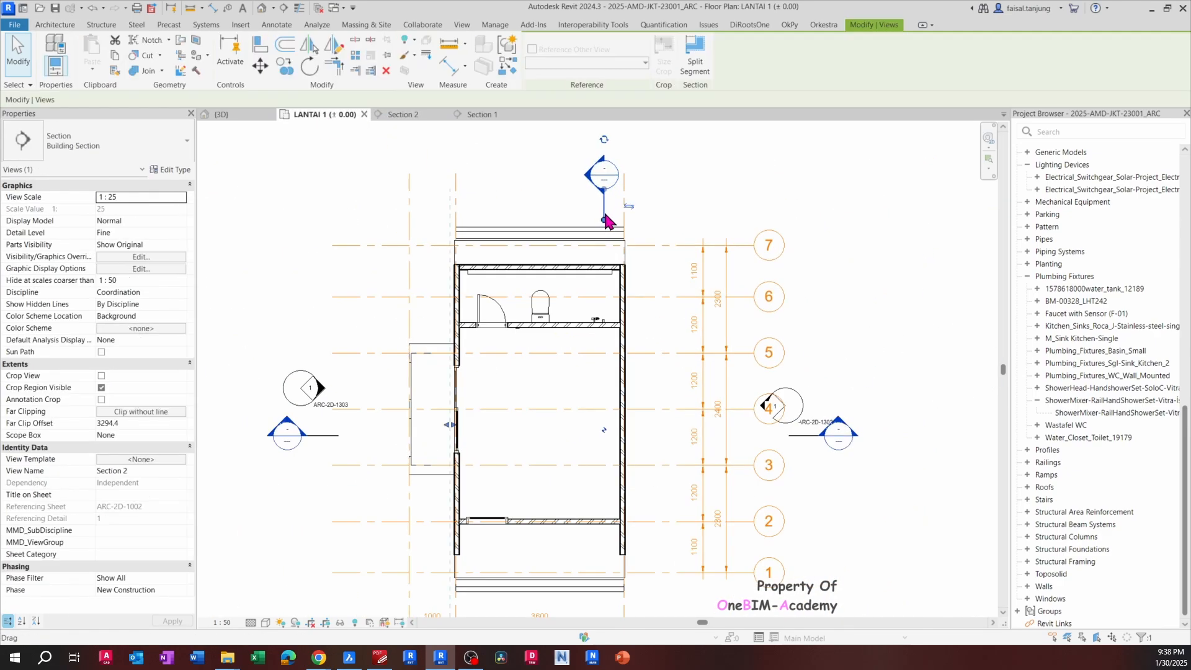
scroll(622, 220, "up", 2)
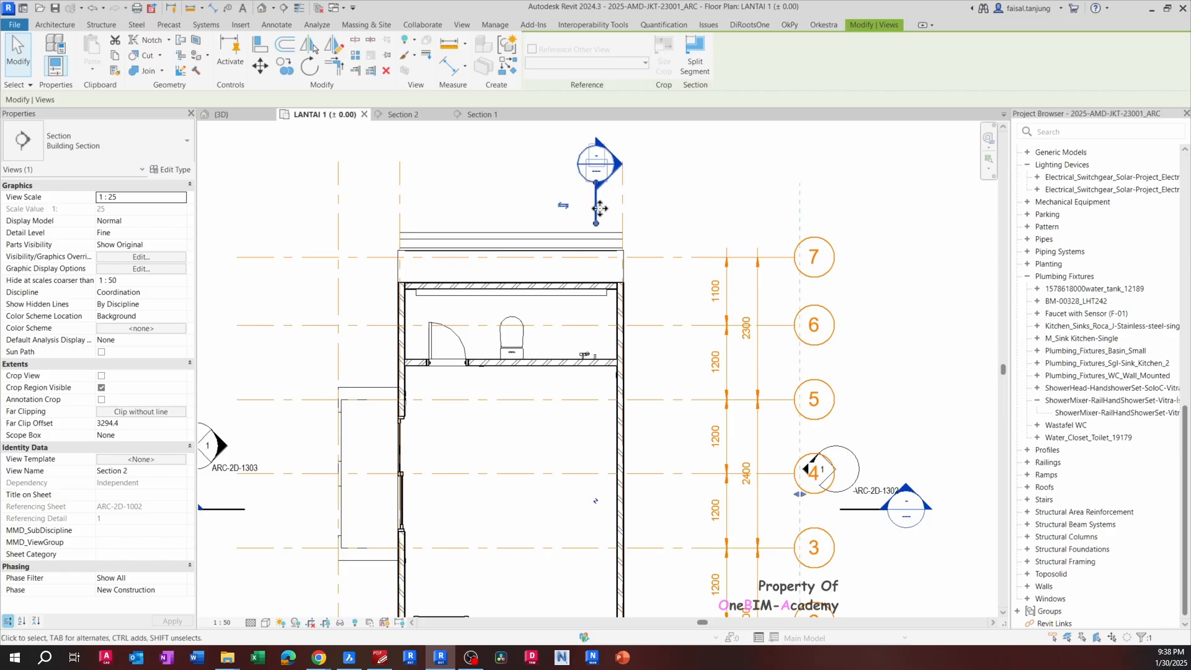
left_click(627, 206)
left_click(564, 206)
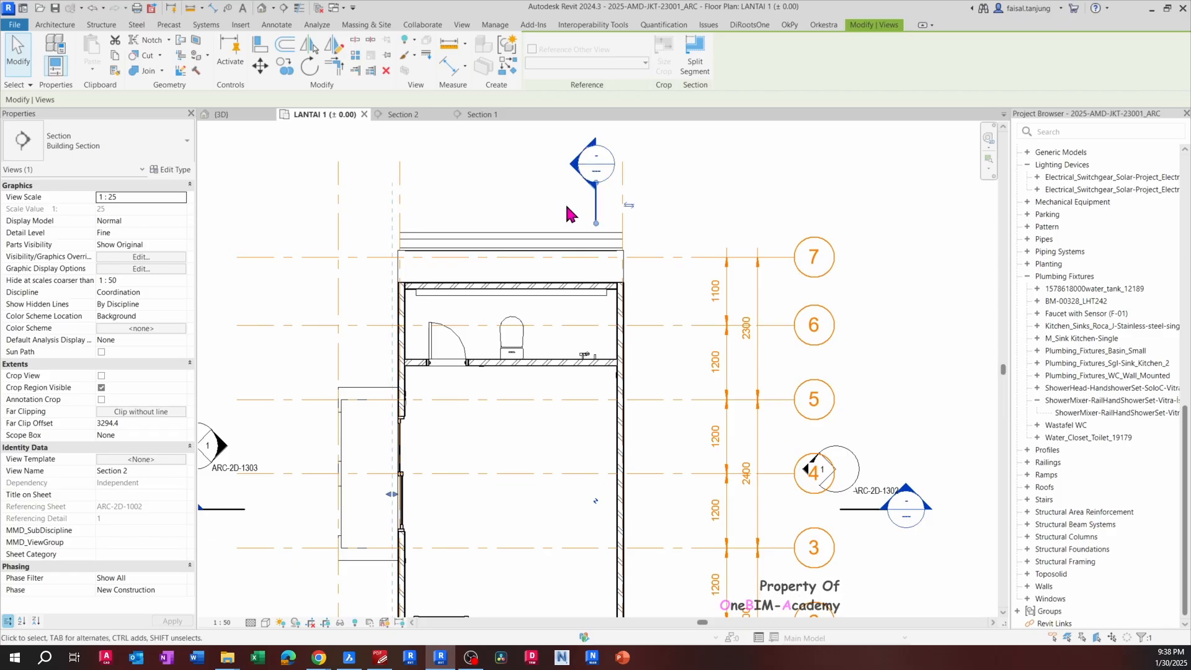
left_click(629, 206)
left_click(561, 206)
left_click(630, 207)
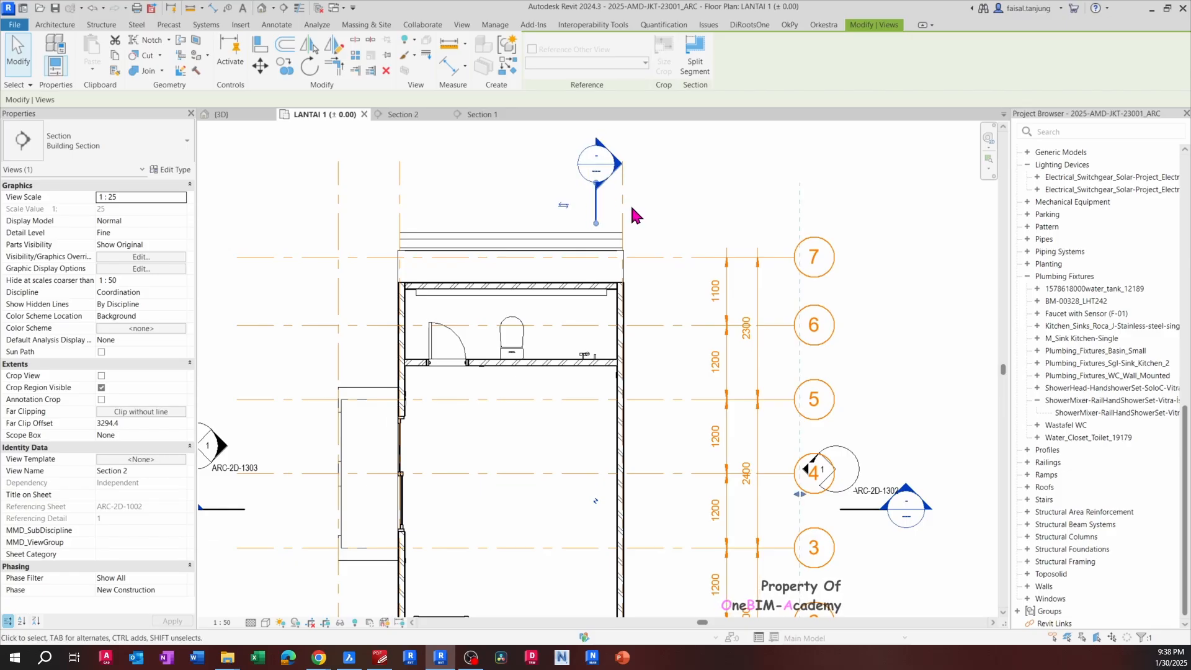
left_click(566, 206)
left_click(629, 207)
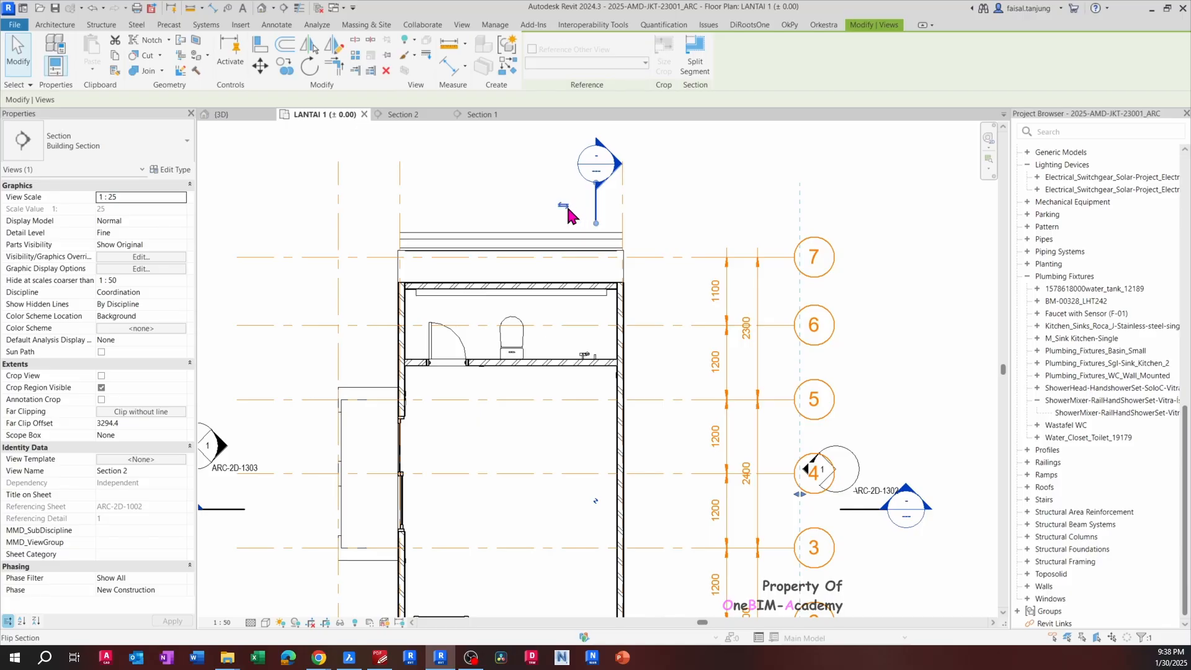
left_click(566, 207)
left_click(567, 207)
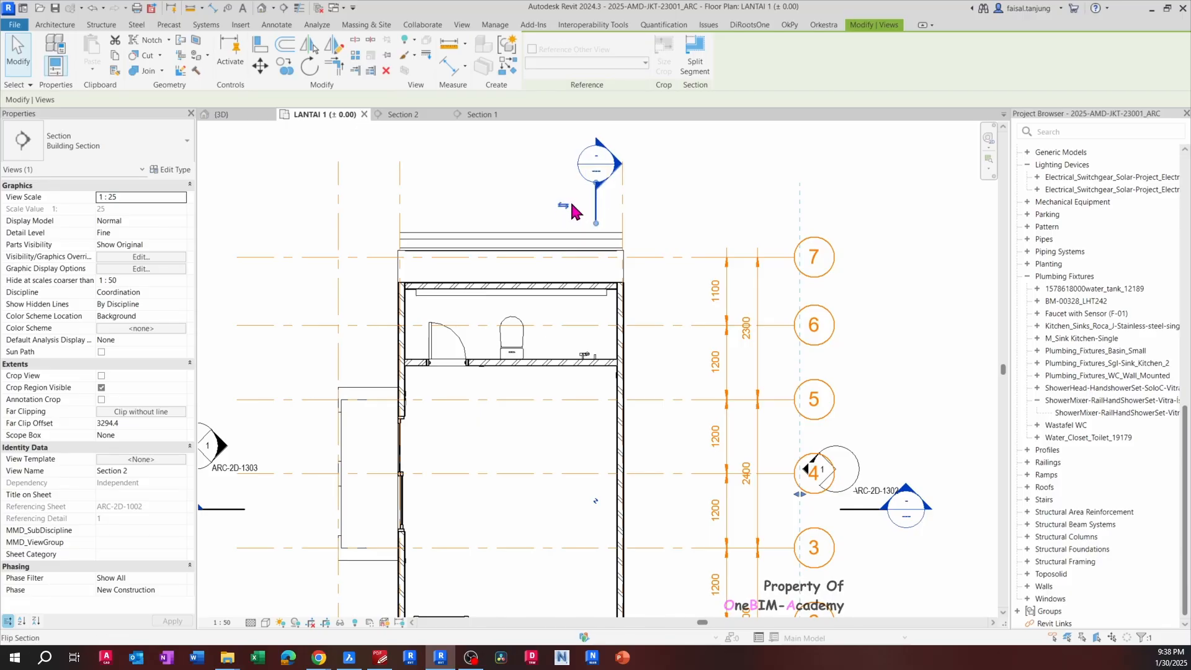
Open Section 2 at the low switch, review the matching socket dimensions in BricsCAD, and return to Revit
left_click(489, 116)
left_click(404, 116)
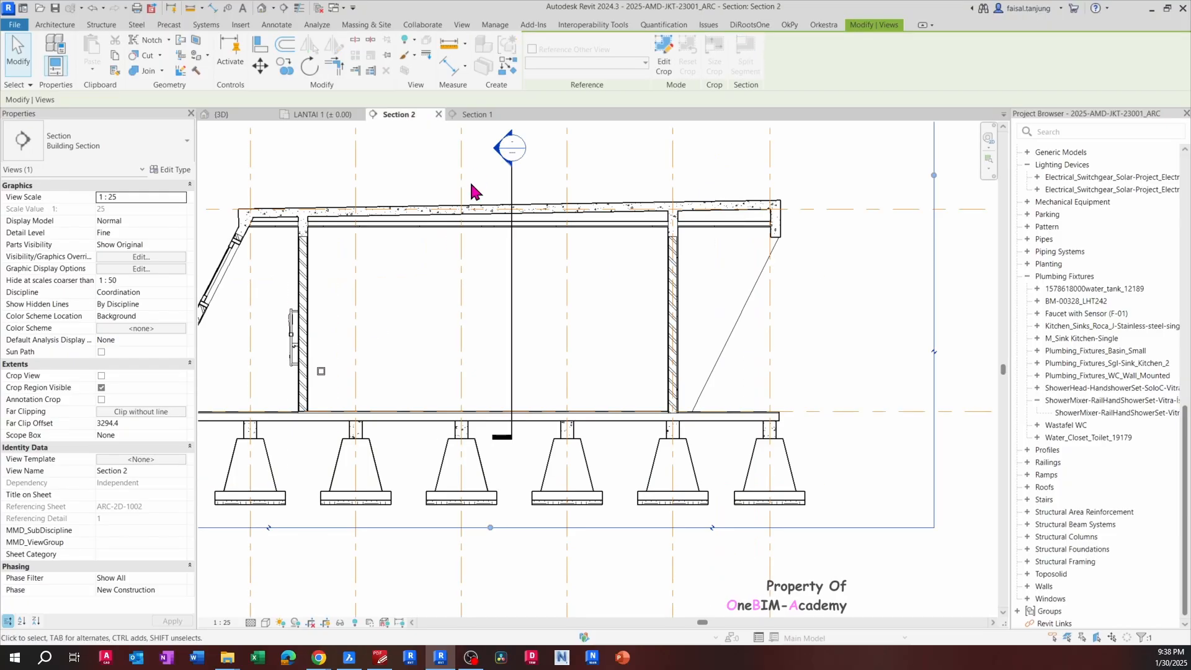
scroll(316, 372, "up", 4)
middle_click_drag(331, 384, 457, 344)
key("alt+Tab")
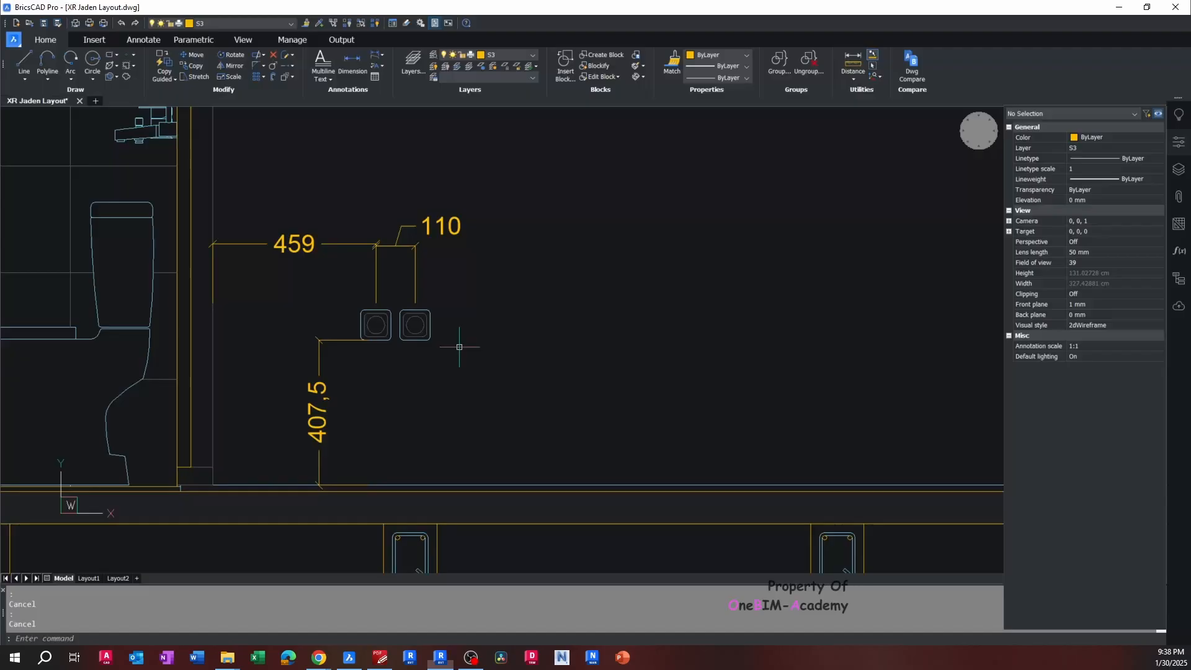
middle_click_drag(359, 345, 487, 311)
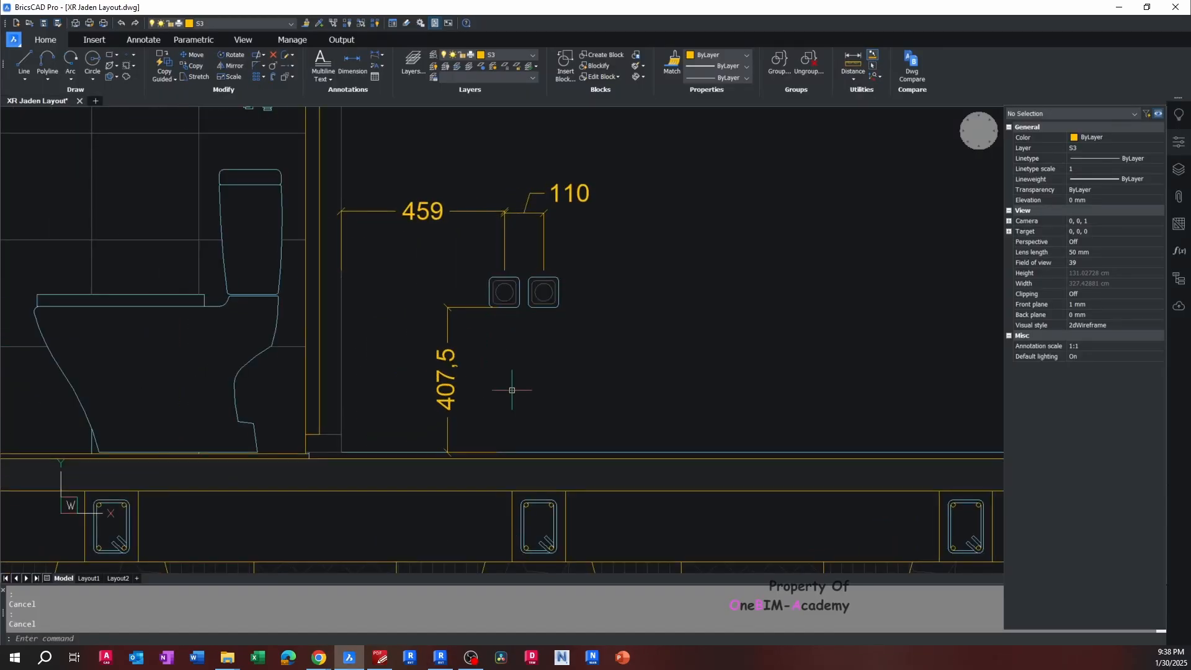
key("alt+Tab")
Add an aligned dimension from the bathroom wall face to the vertical centreline of the low 1-pole switch
scroll(475, 306, "up", 1)
key("d")
key("i")
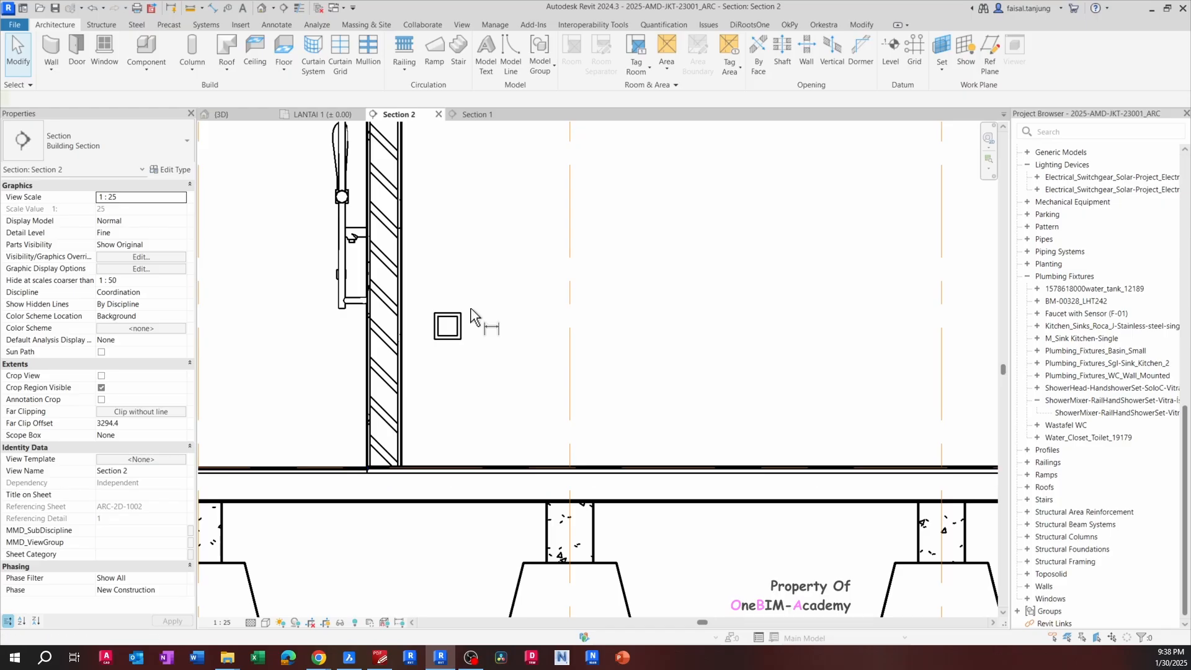
scroll(422, 307, "up", 1)
left_click(390, 321)
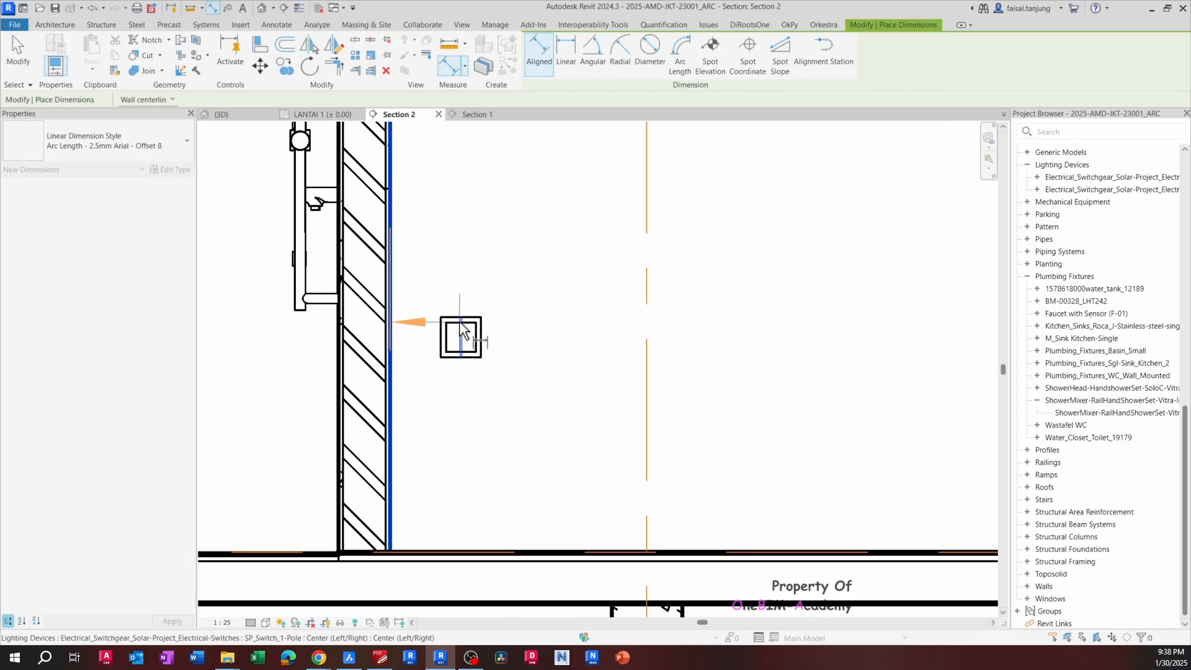
left_click(461, 337)
left_click(487, 243)
key("Escape")
key("Escape")
Set the distance from the bathroom wall face to the switch centre to 460 mm
left_click(459, 337)
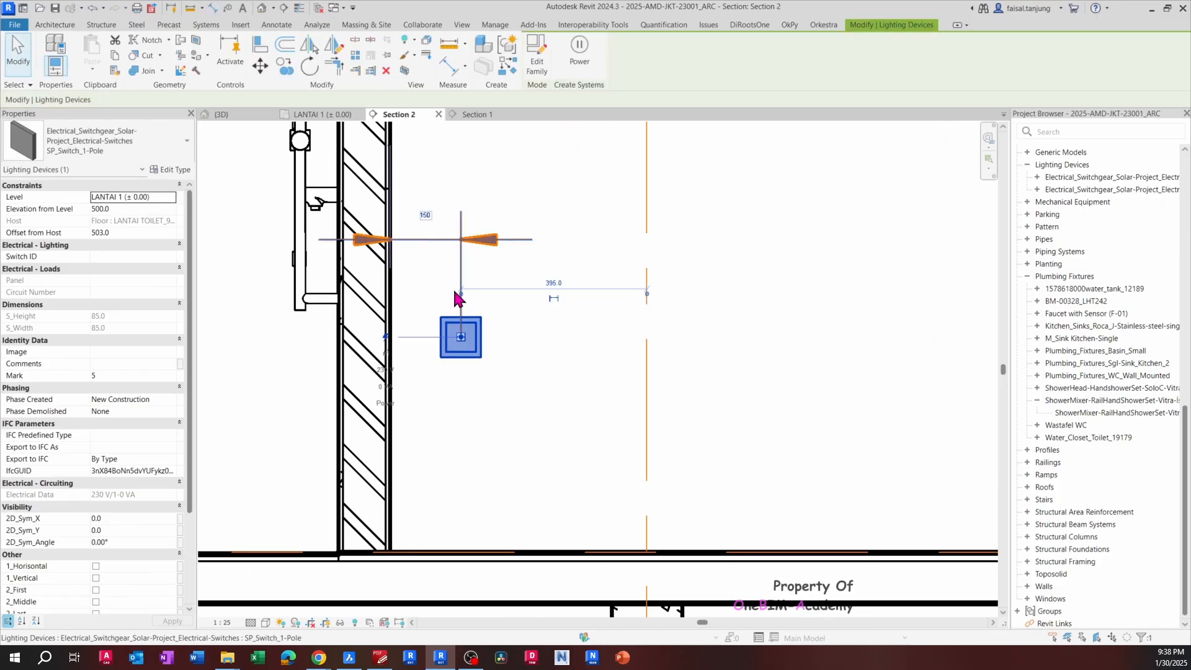
left_click(429, 222)
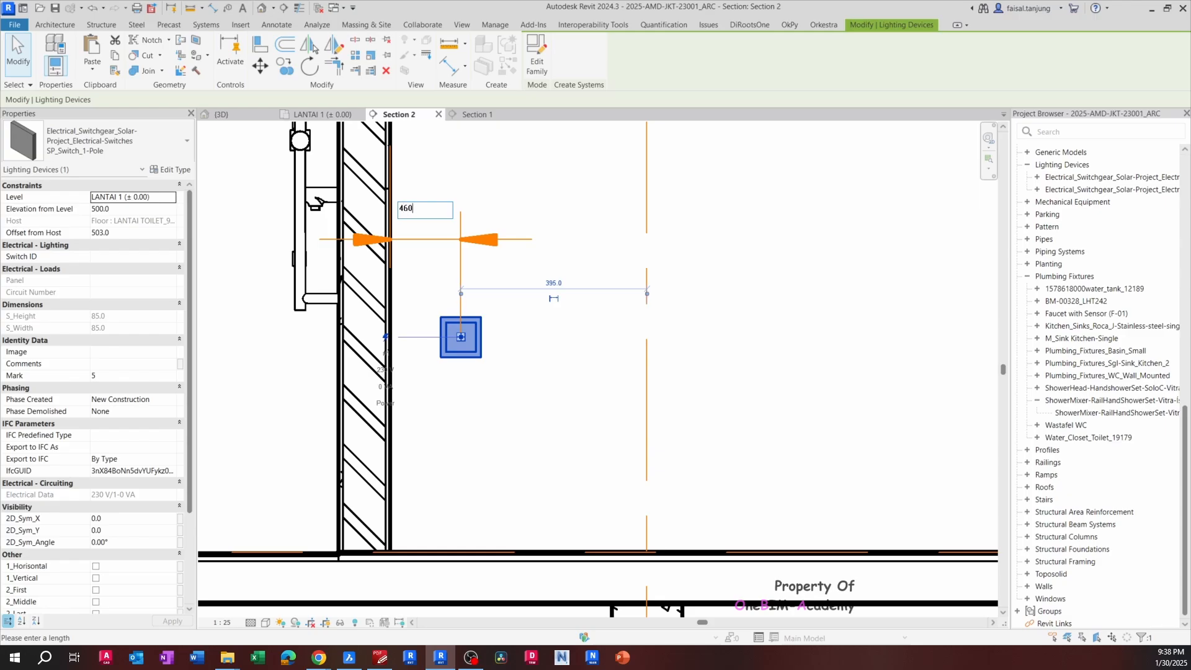
type("460")
key("Return")
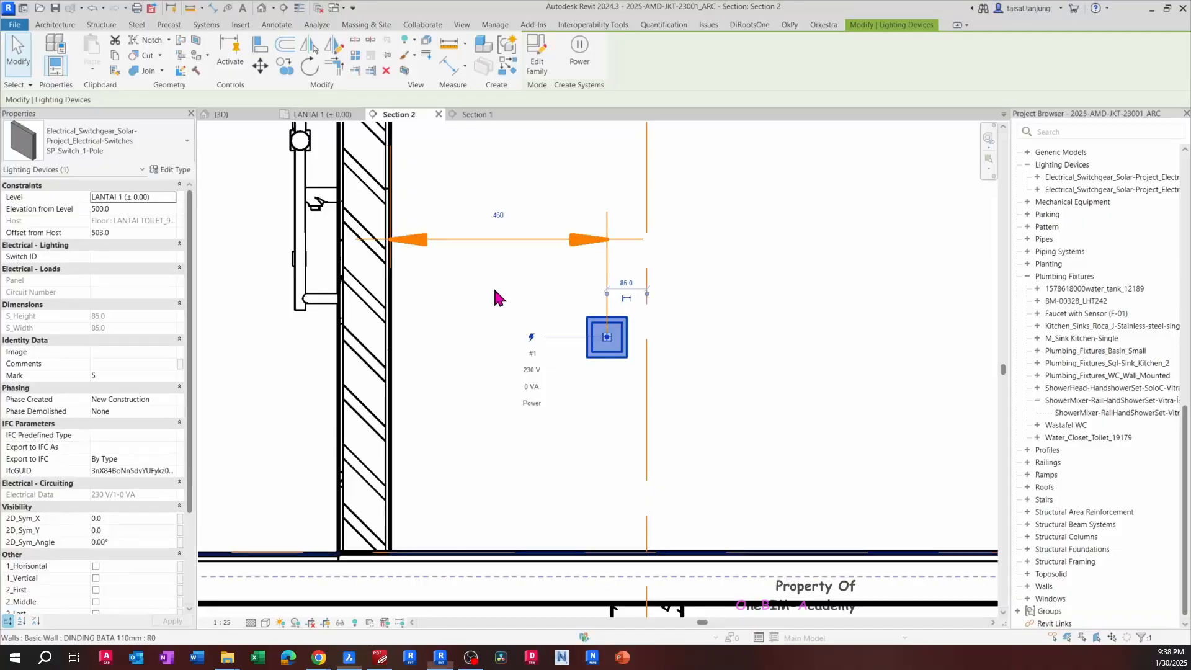
scroll(481, 345, "up", 1)
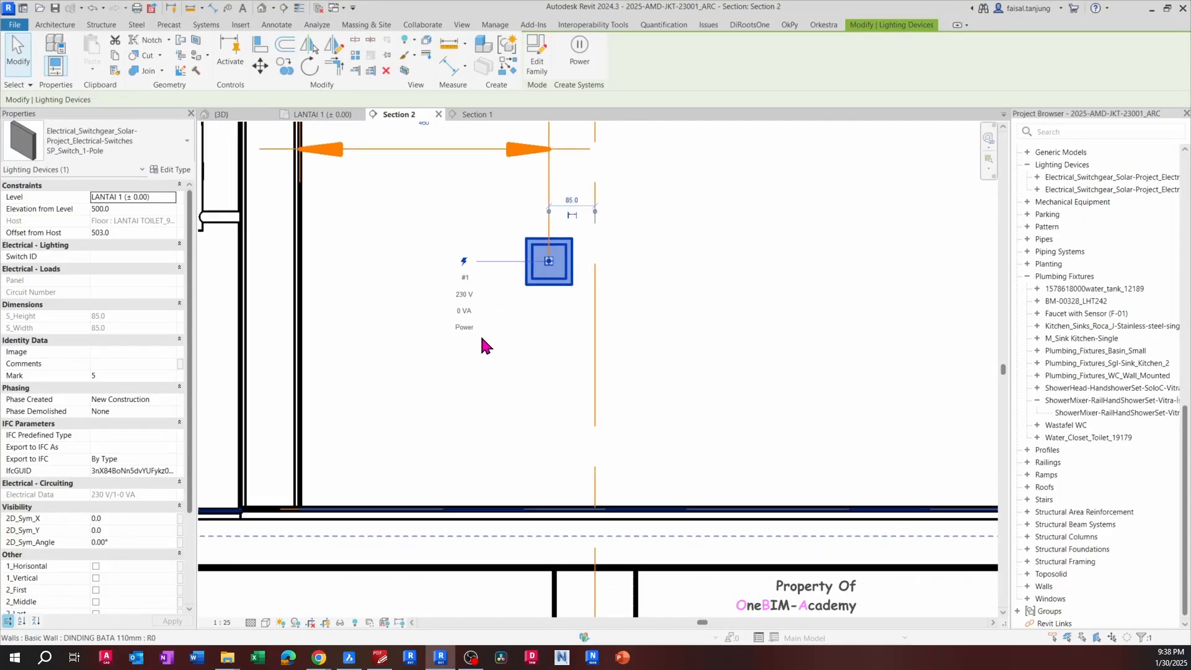
key("Escape")
Add a vertical aligned dimension from the bottom edge of the low 1-pole switch to the floor surface
key("d")
key("i")
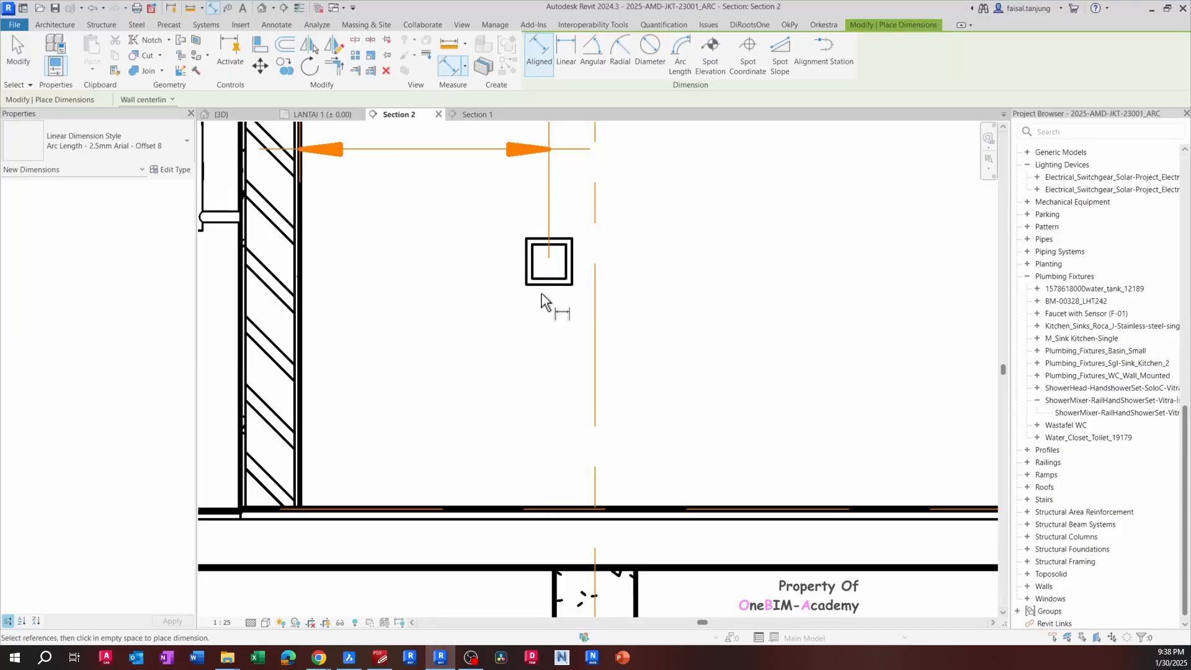
left_click(547, 282)
left_click(548, 284)
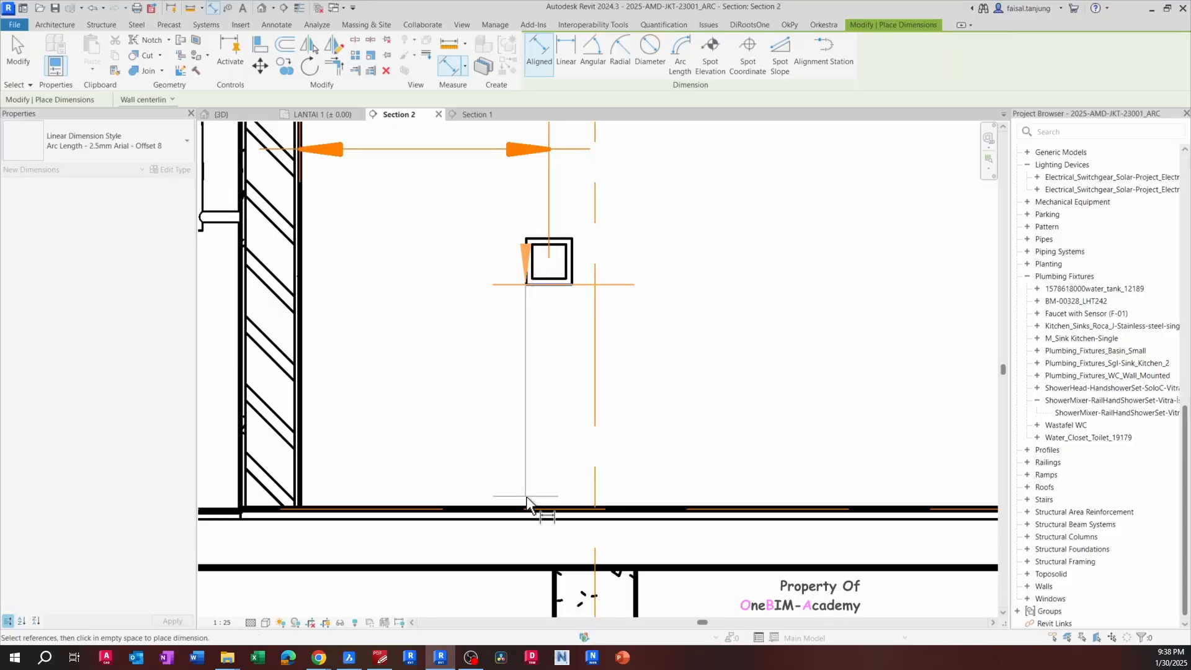
left_click(528, 508)
left_click(453, 379)
key("Escape")
left_click(549, 261)
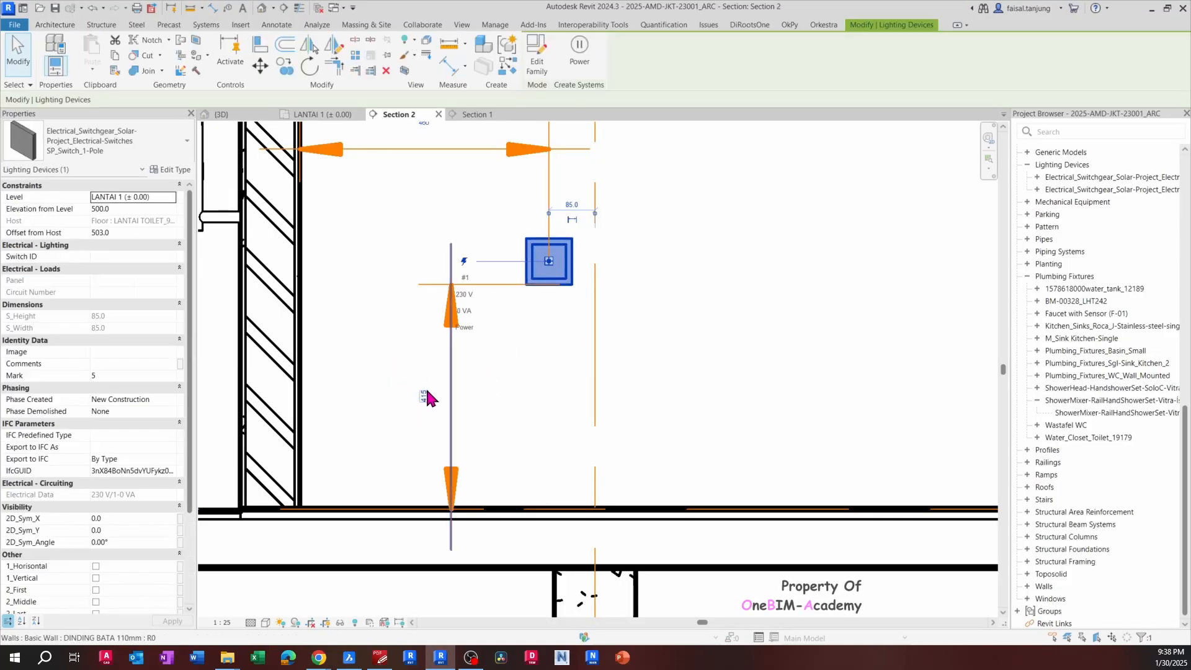
left_click(422, 399)
type("4")
key("Return")
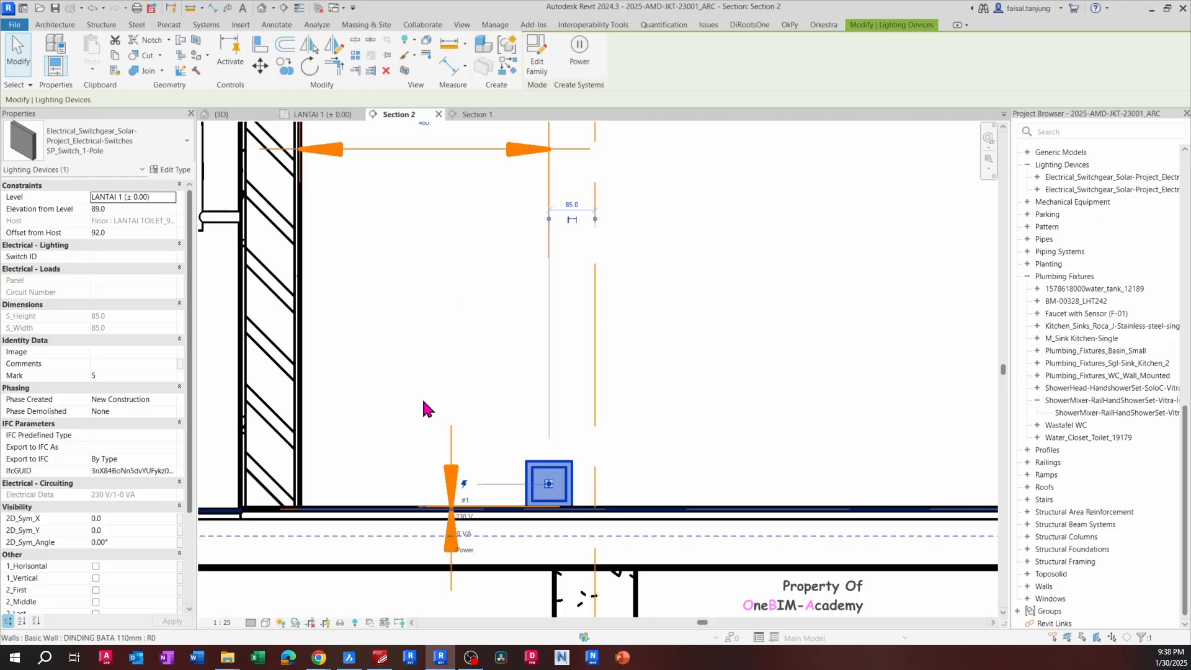
key("ctrl+z")
Set the height from the floor to the bottom edge of the 1-pole switch to 410 mm
left_click(527, 280)
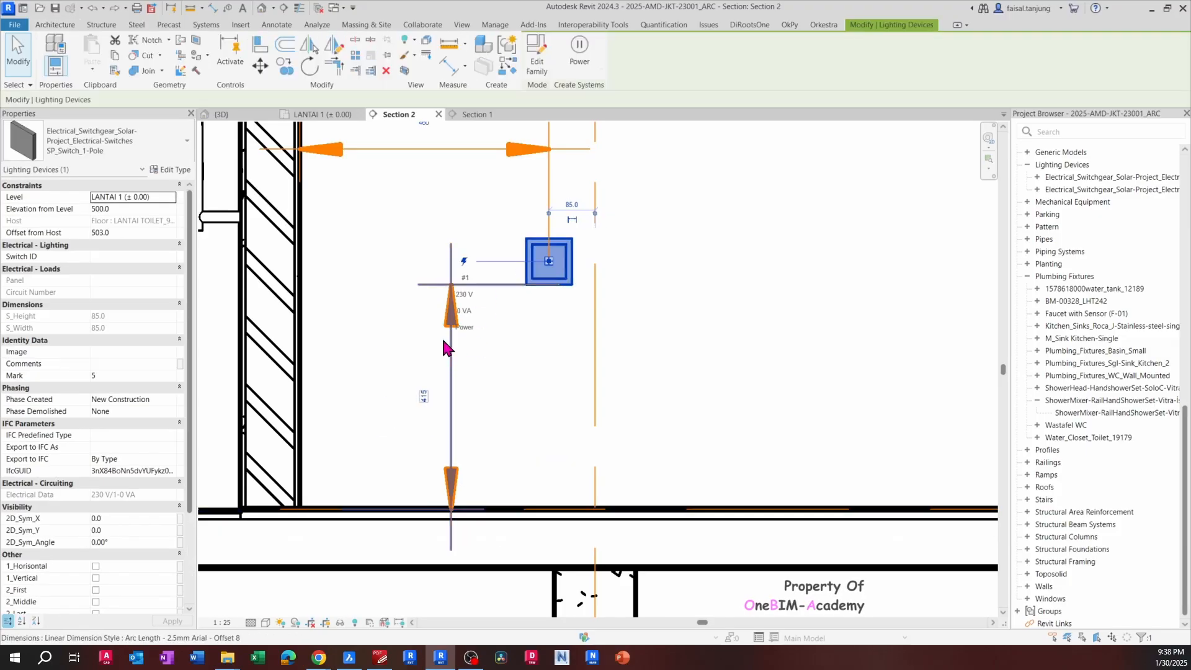
left_click(416, 395)
type("410")
key("Return")
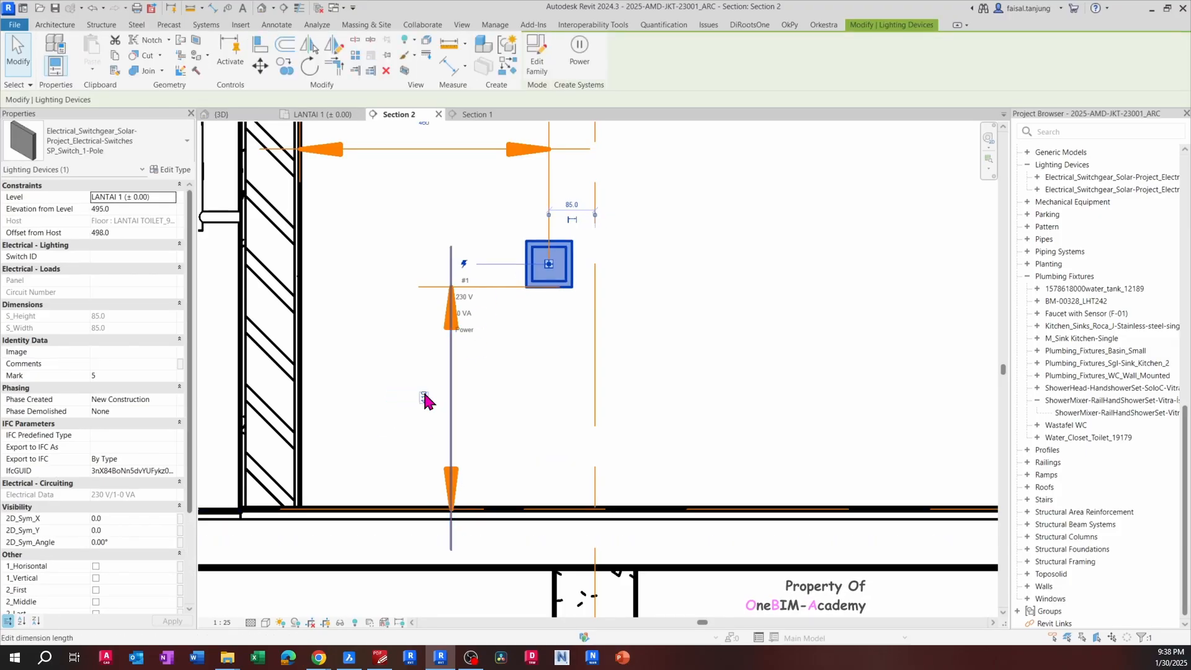
left_click(505, 386)
Delete the 410 mm vertical and 460 mm horizontal dimensions around the switch
left_click(453, 333)
scroll(454, 326, "down", 2)
middle_click_drag(474, 263, 476, 309)
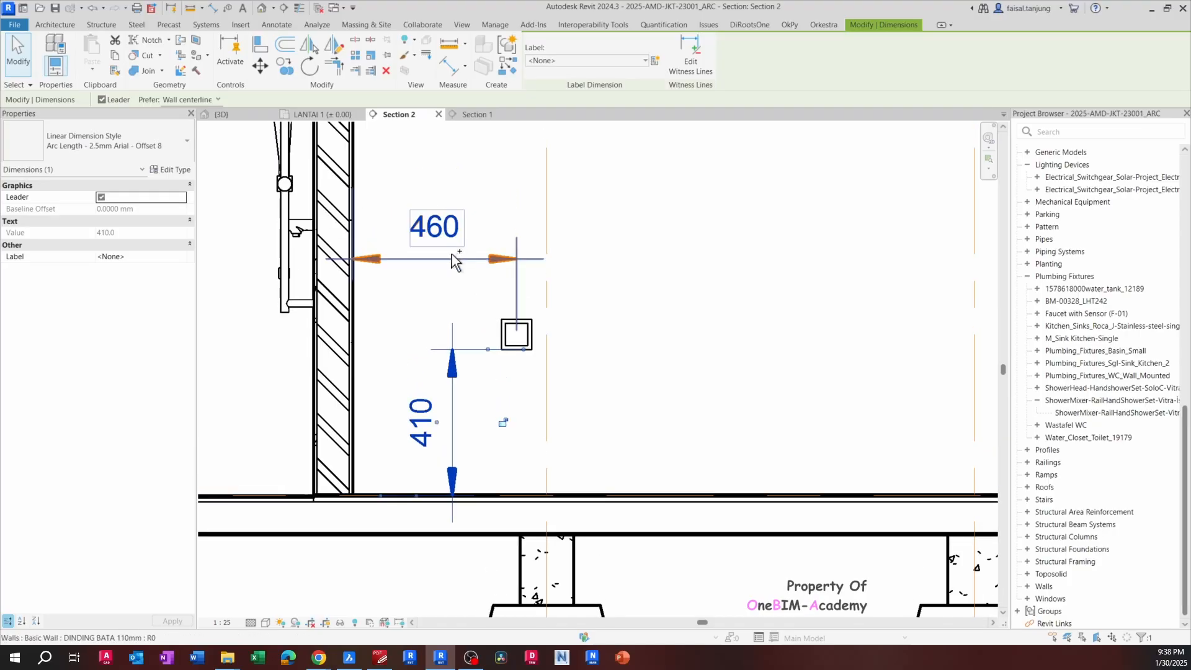
left_click(455, 259, "ctrl")
middle_click_drag(455, 259, 437, 288)
key("Delete")
Change the type of the low 1-pole switch near the bathroom wall to SP_Switch_Dimmer
scroll(444, 298, "down", 1)
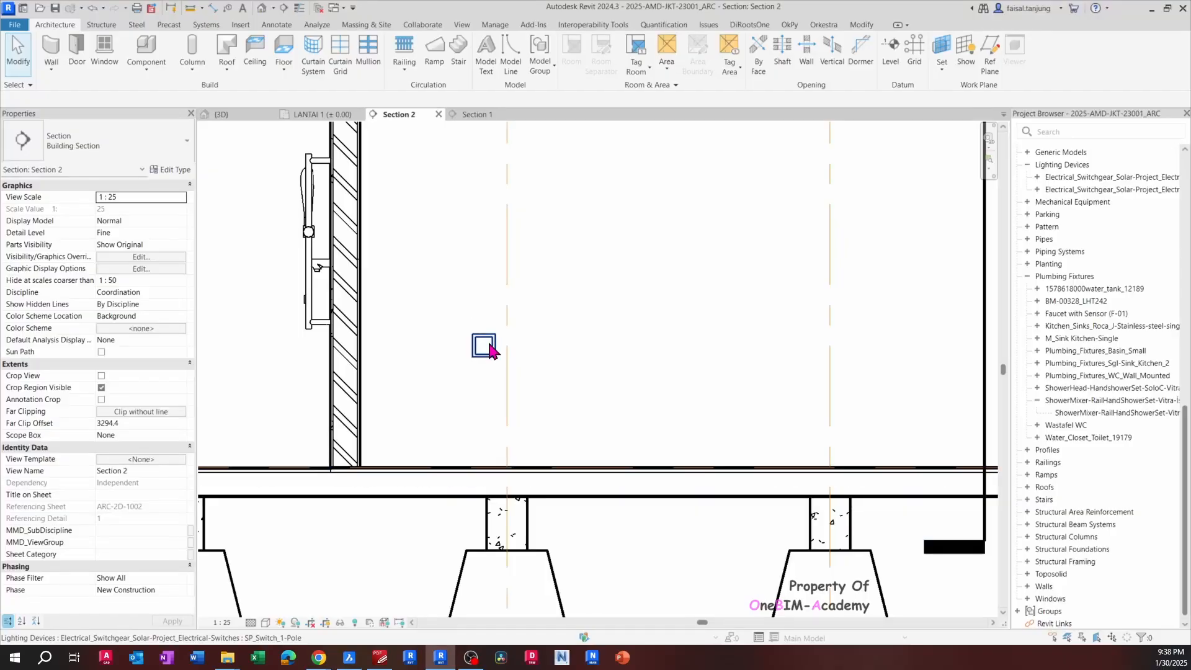
left_click(488, 348)
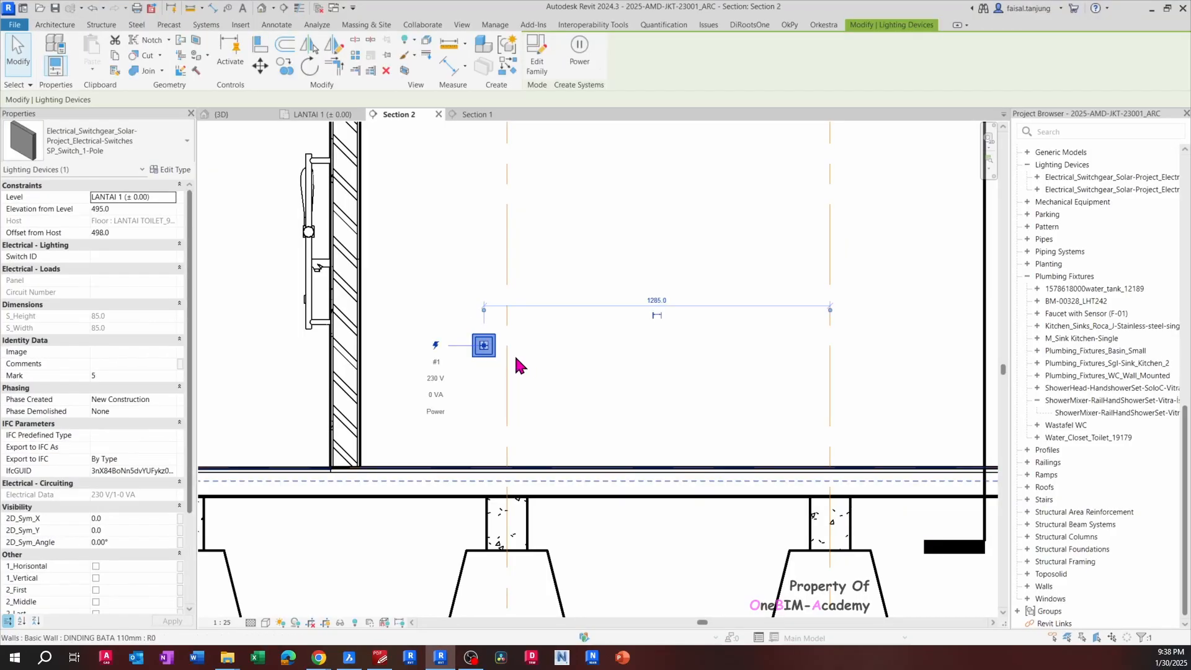
left_click(111, 149)
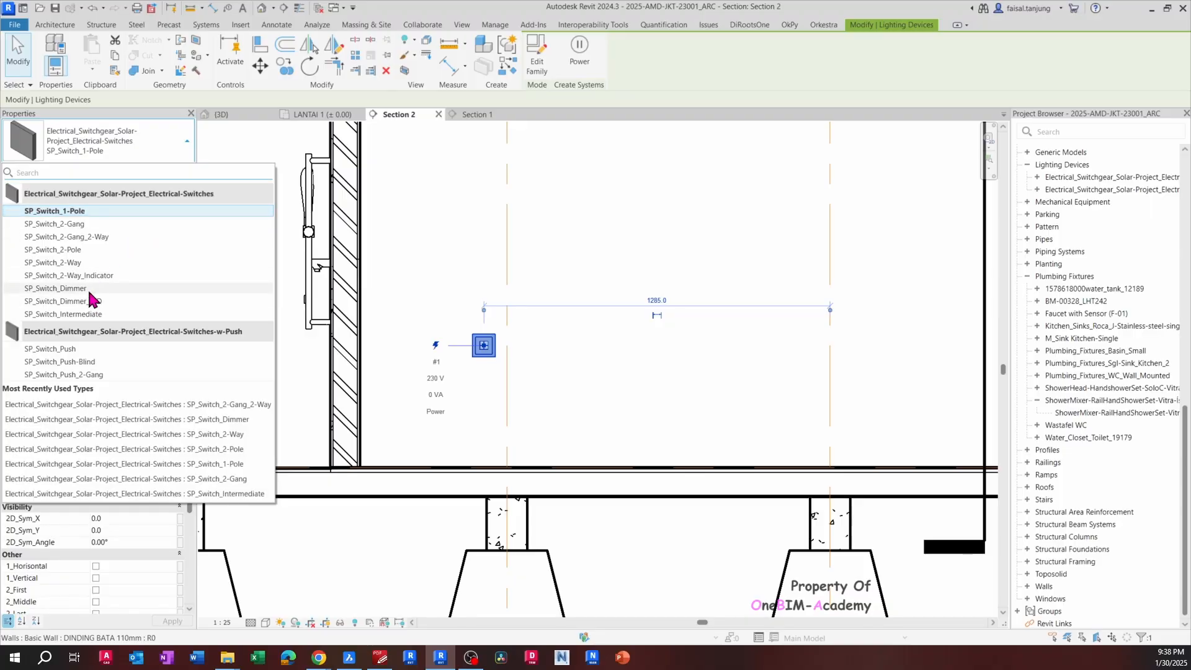
left_click(93, 301)
left_click(545, 348)
scroll(490, 363, "up", 2)
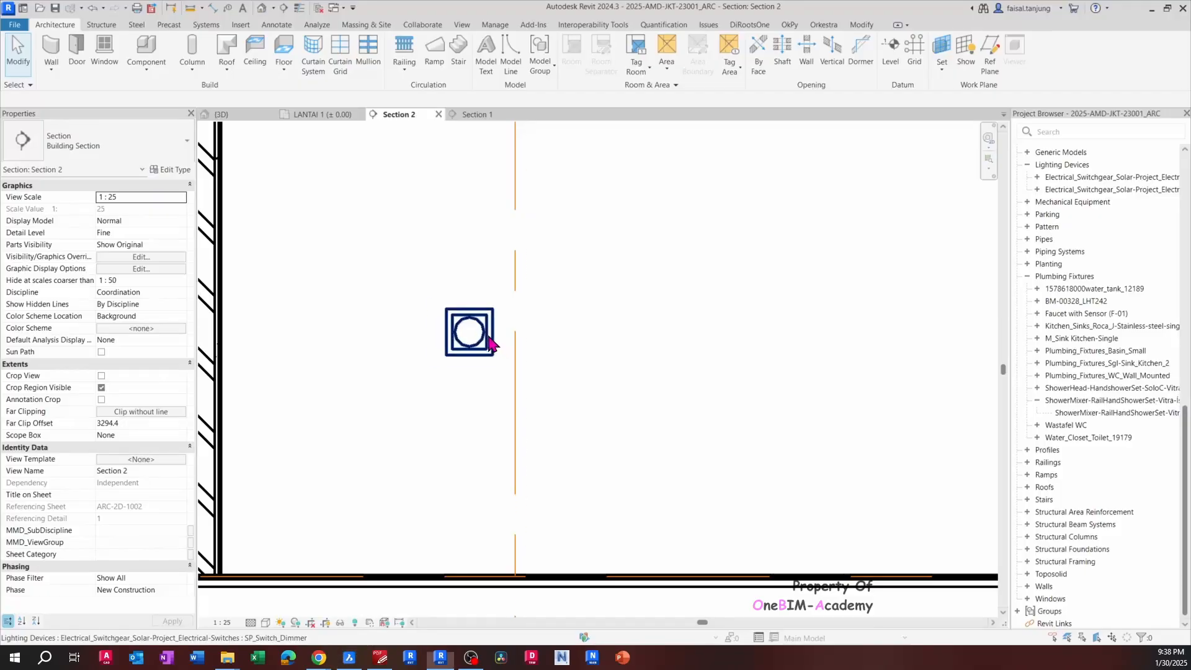
Copy the low dimmer switch 110 mm horizontally, away from the bathroom wall
left_click(490, 338)
scroll(490, 342, "up", 2)
key("c")
key("o")
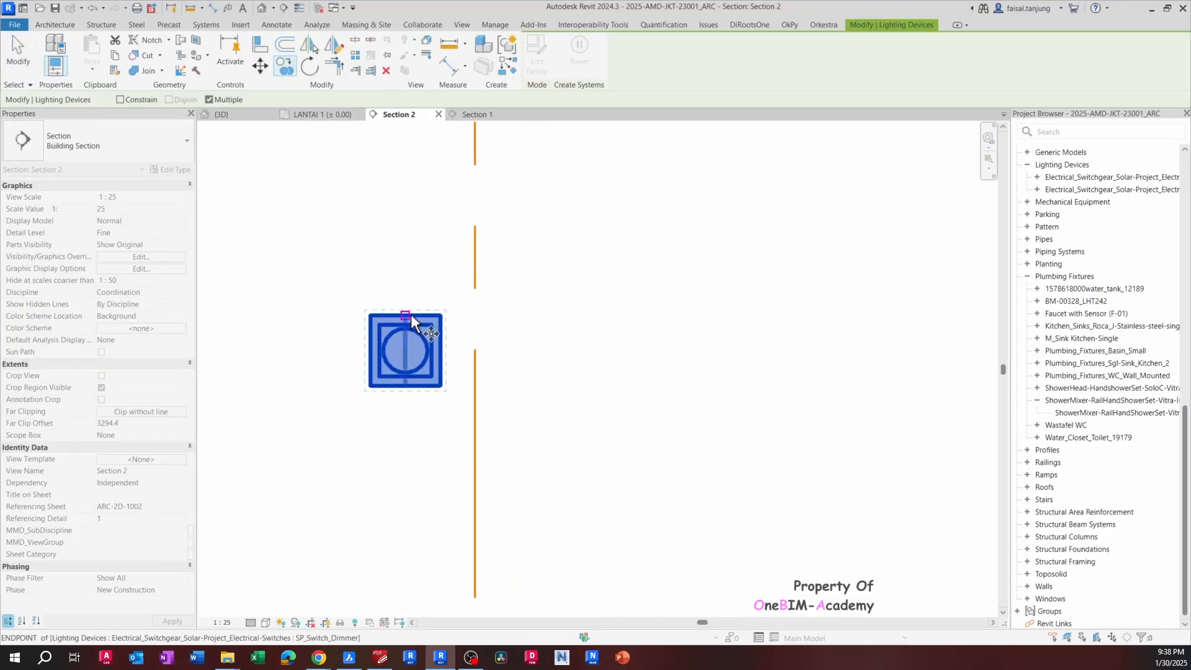
left_click(406, 316)
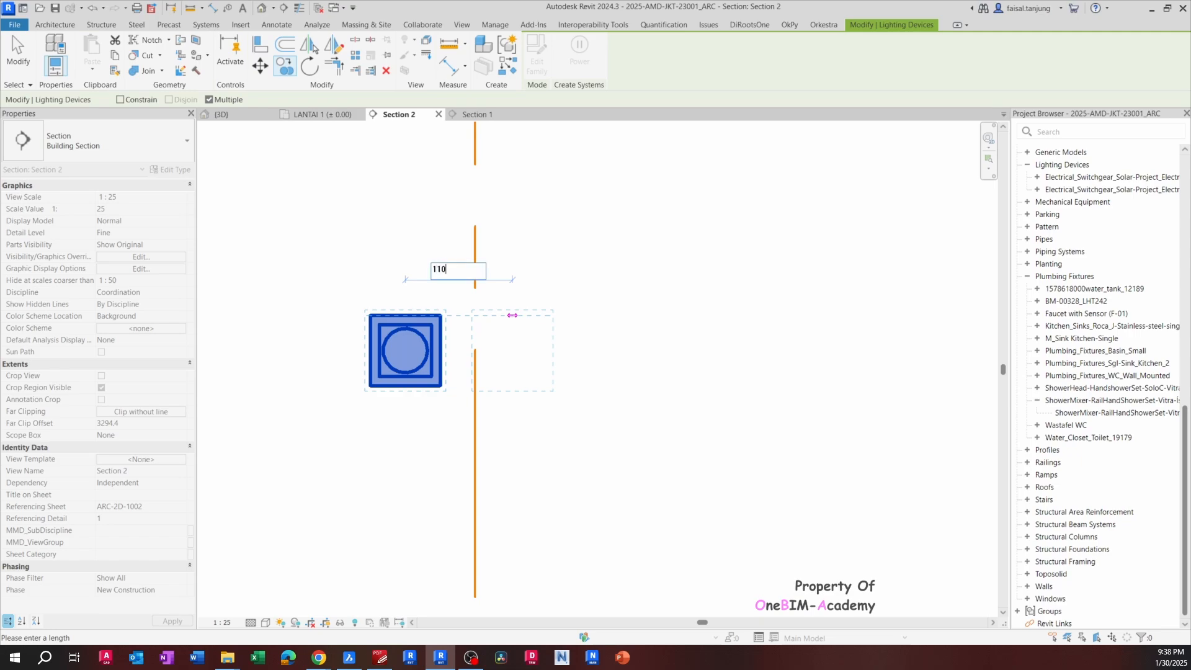
type("110")
key("Return")
key("Escape")
key("Escape")
scroll(572, 311, "down", 3)
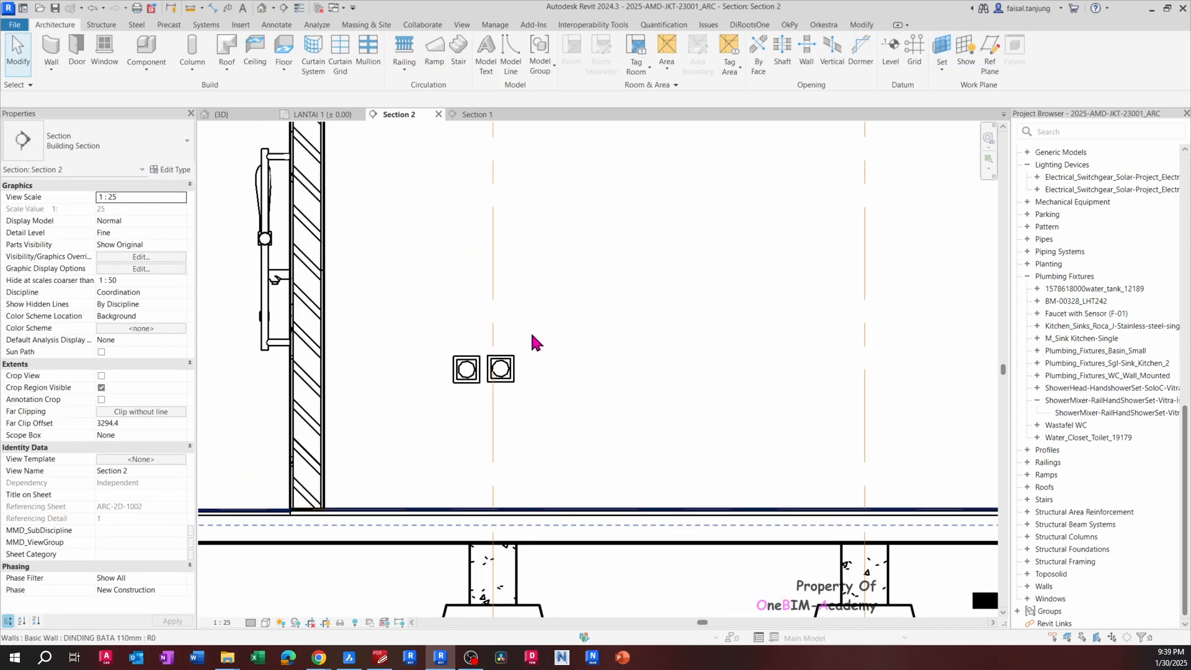
Switch to BricsCAD and examine the switch beside the air conditioner in the section
scroll(532, 341, "down", 3)
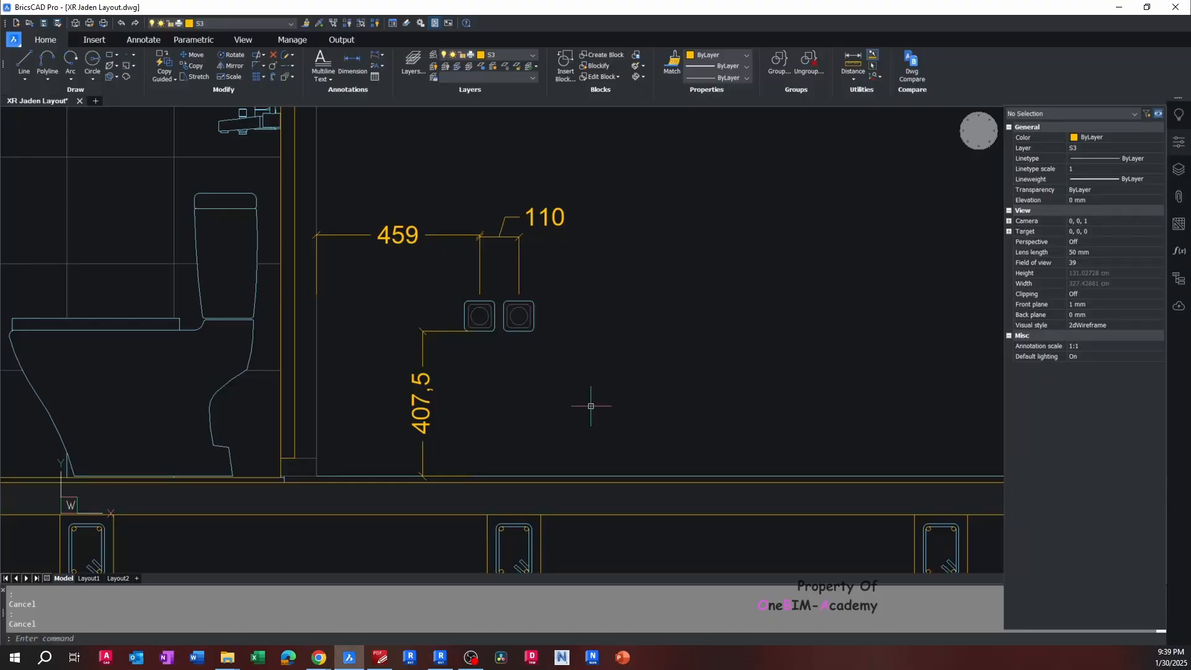
scroll(571, 318, "down", 3)
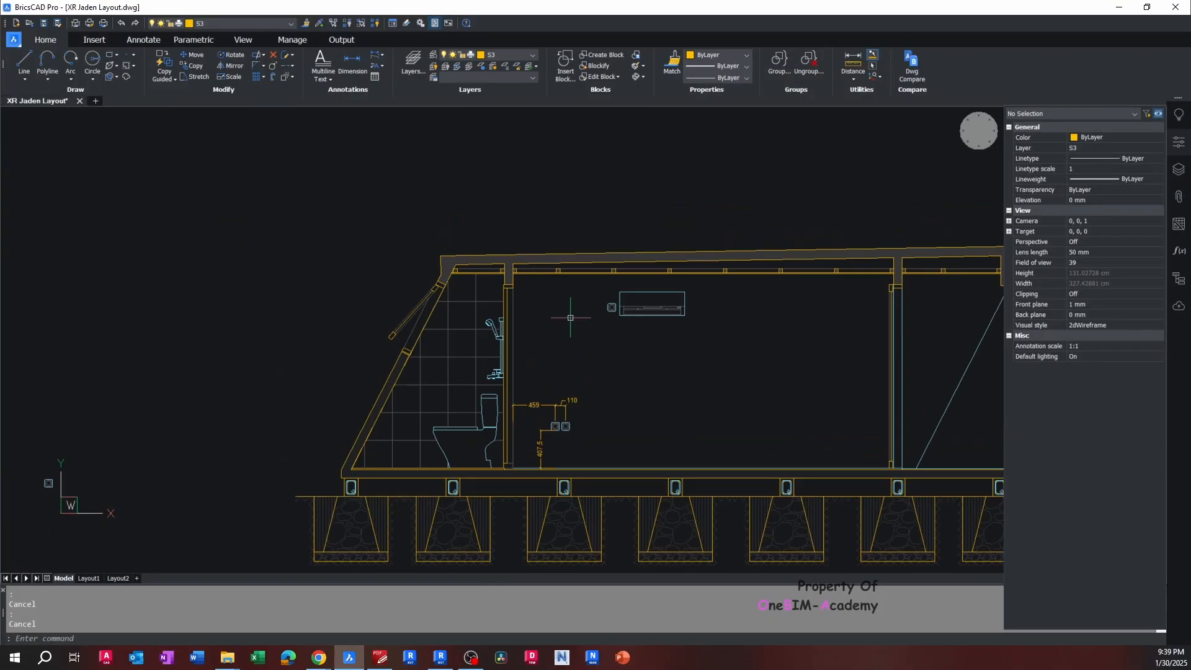
scroll(606, 358, "up", 3)
middle_click_drag(567, 349, 534, 330)
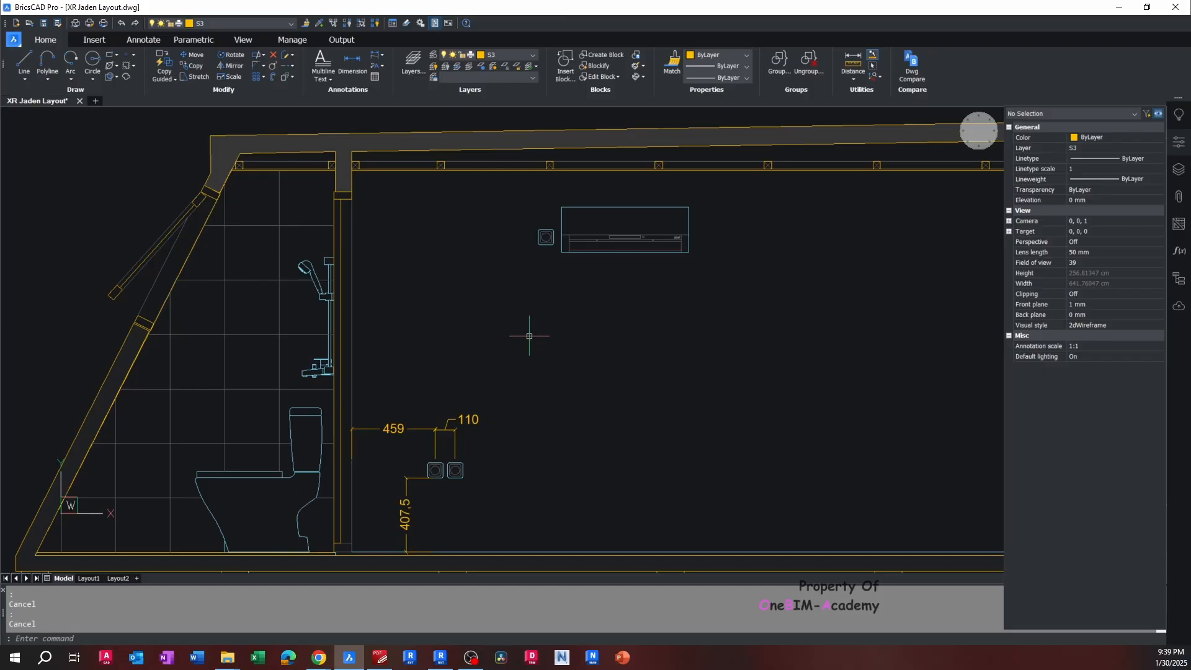
type("LI")
key("Return")
scroll(548, 248, "up", 5)
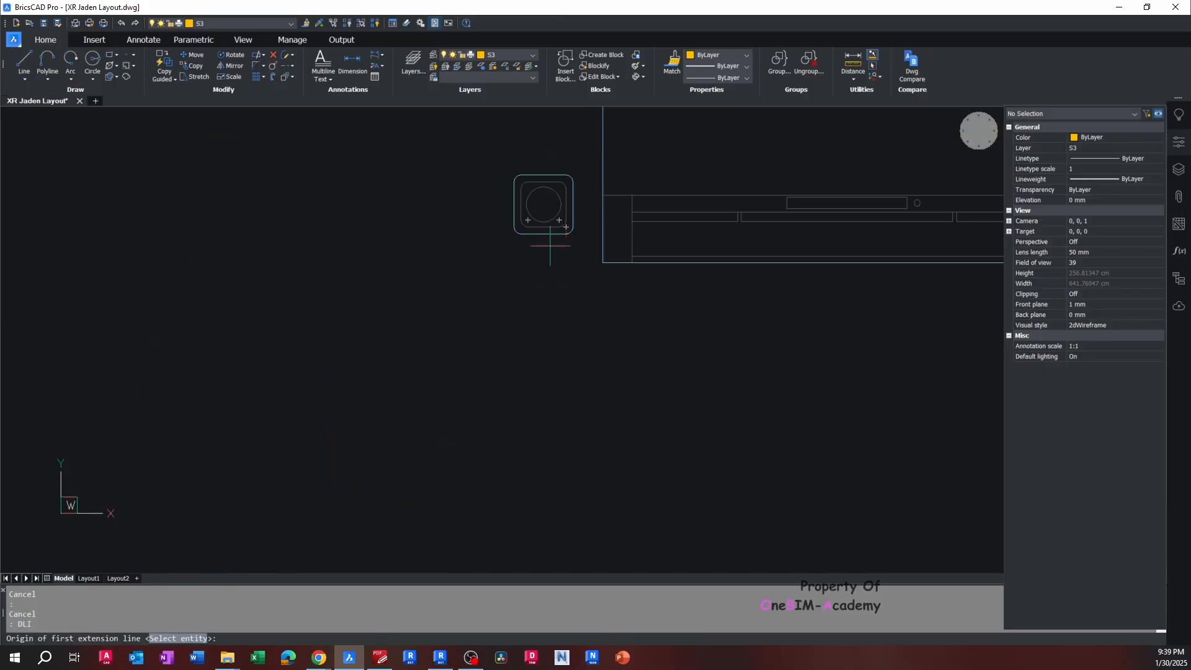
left_click(543, 204)
scroll(543, 211, "down", 5)
scroll(558, 310, "up", 8)
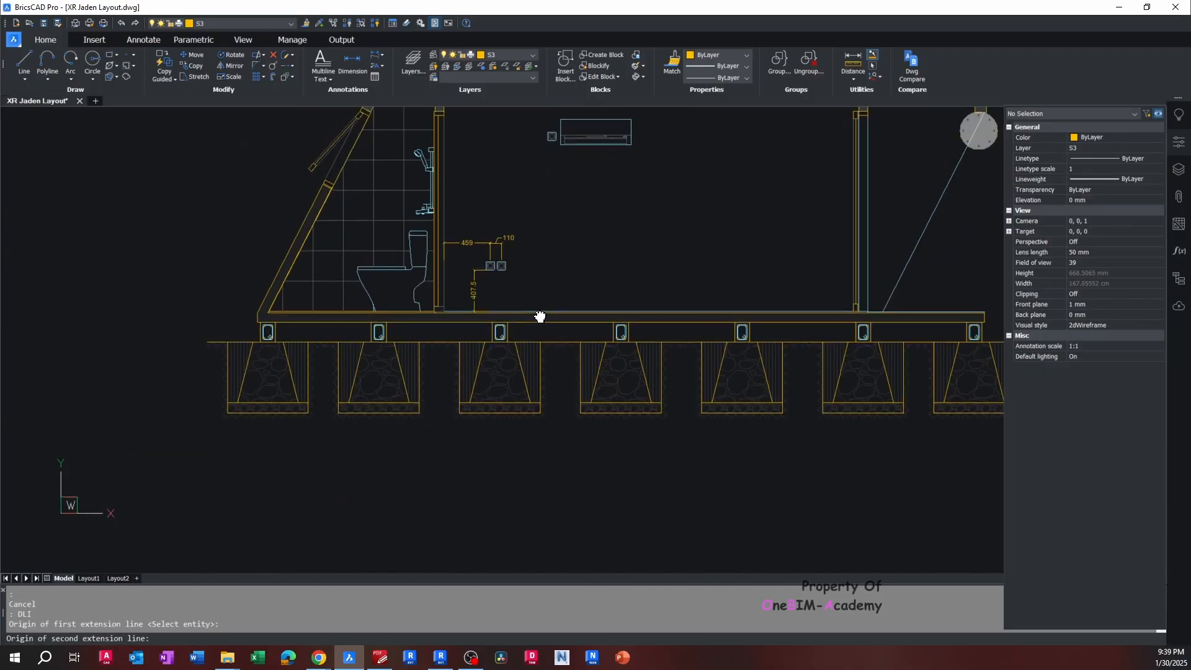
left_click(561, 324)
scroll(550, 314, "down", 6)
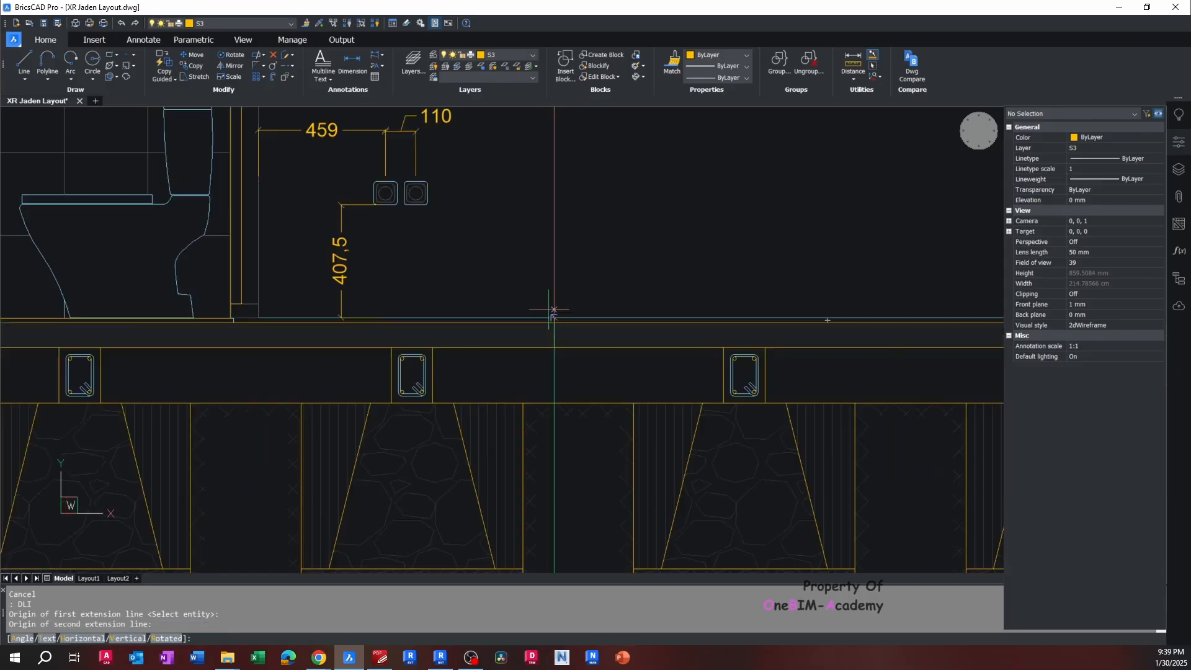
scroll(495, 361, "up", 7)
key("Escape")
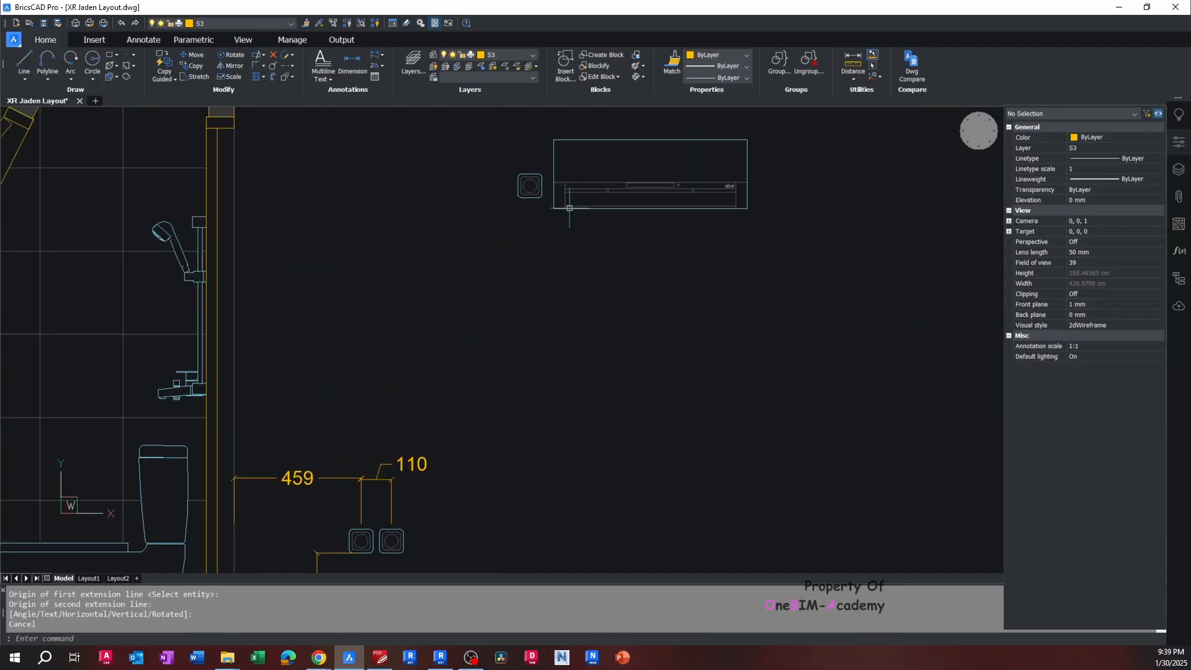
Add a vertical linear dimension from the top edge of the switch beside the air conditioner to the floor surface
scroll(540, 186, "up", 4)
key("Return")
left_click(508, 150)
scroll(508, 156, "down", 5)
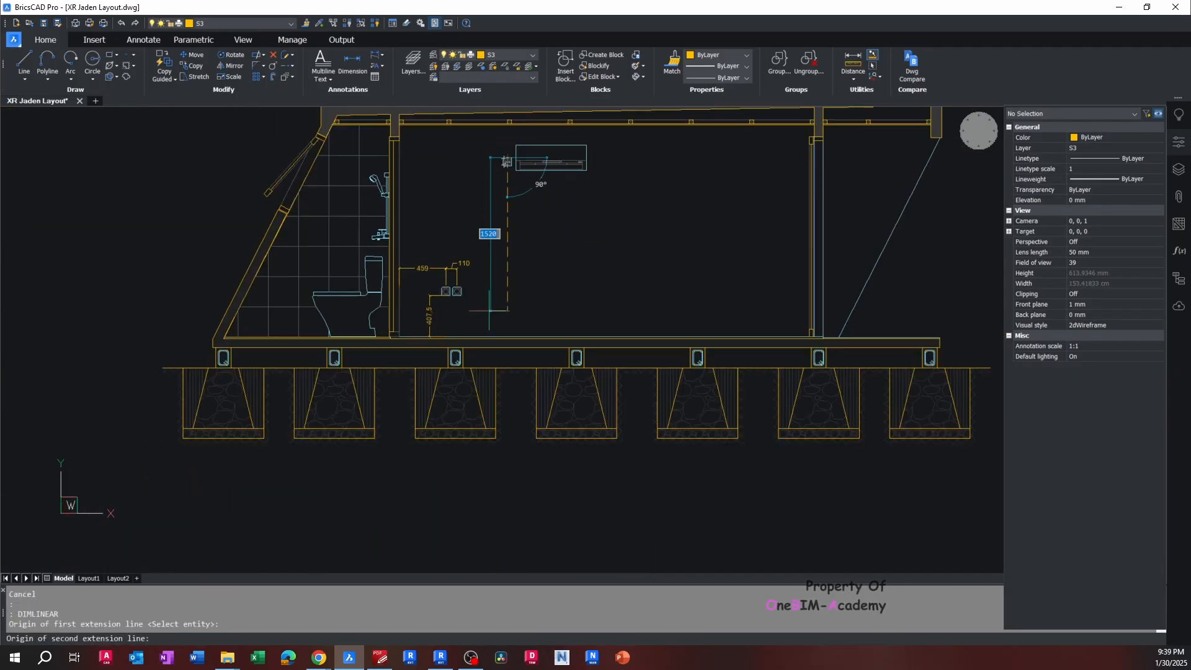
scroll(512, 298, "up", 7)
left_click(512, 306)
scroll(512, 305, "down", 6)
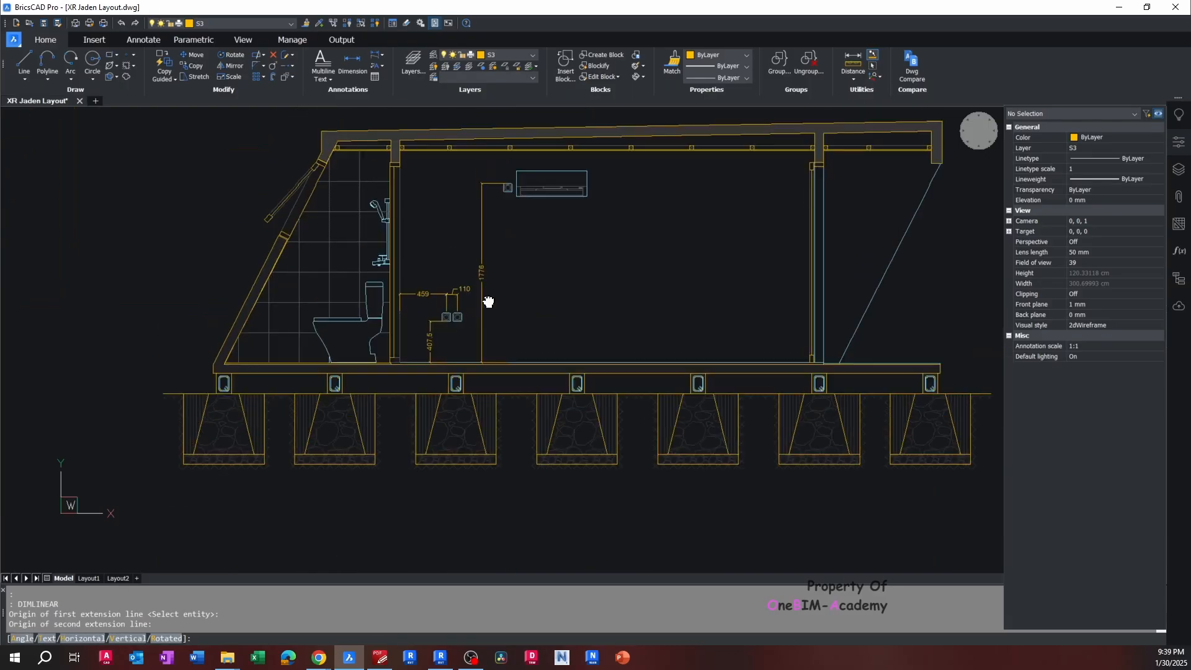
scroll(487, 242, "up", 4)
left_click(487, 238)
key("Escape")
key("Escape")
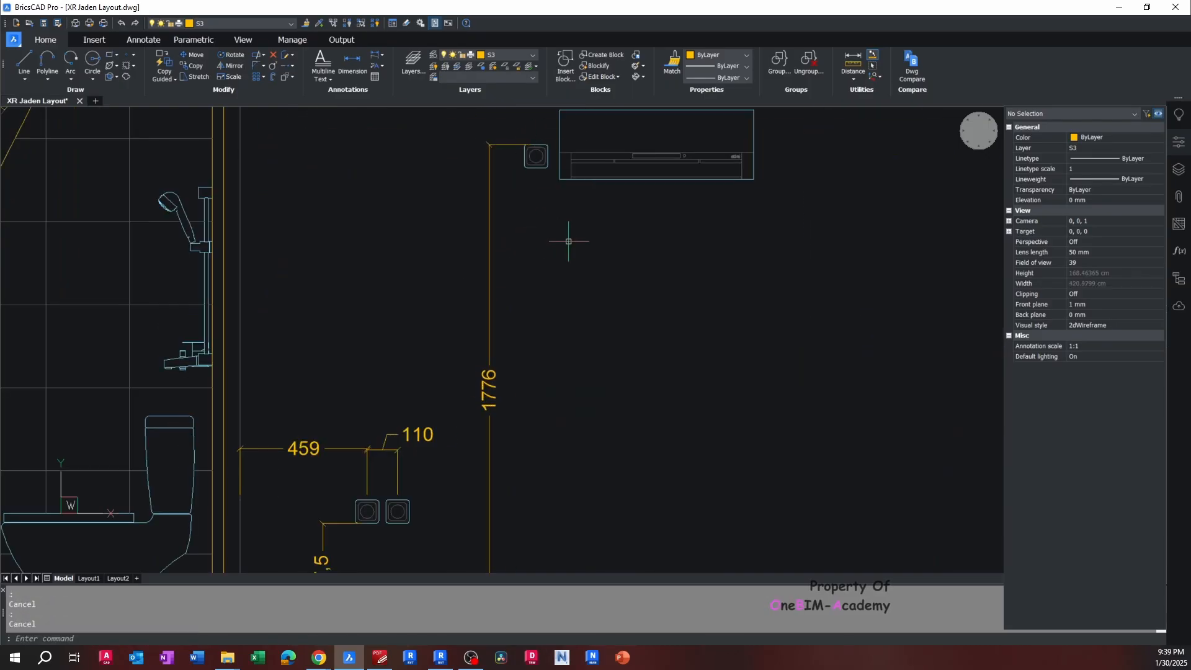
Add a horizontal linear dimension from the centre of the switch beside the air conditioner to the bathroom wall face
middle_click_drag(514, 208, 554, 318)
type("DLI")
key("Return")
scroll(578, 268, "up", 4)
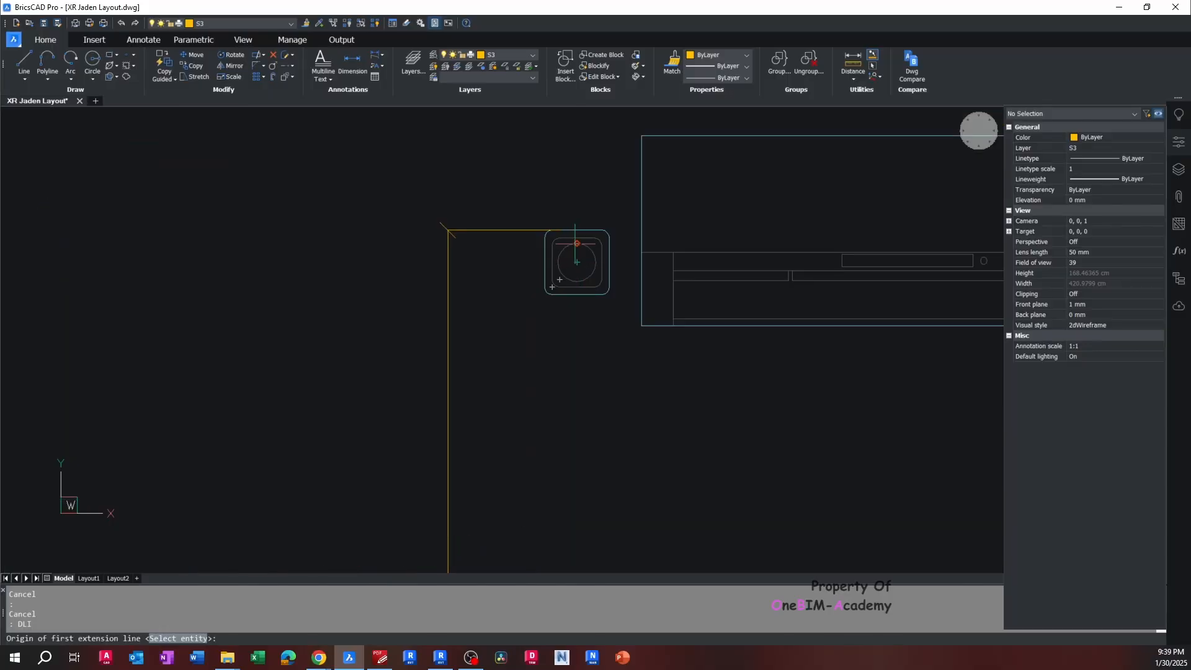
left_click(577, 261)
scroll(620, 285, "down", 4)
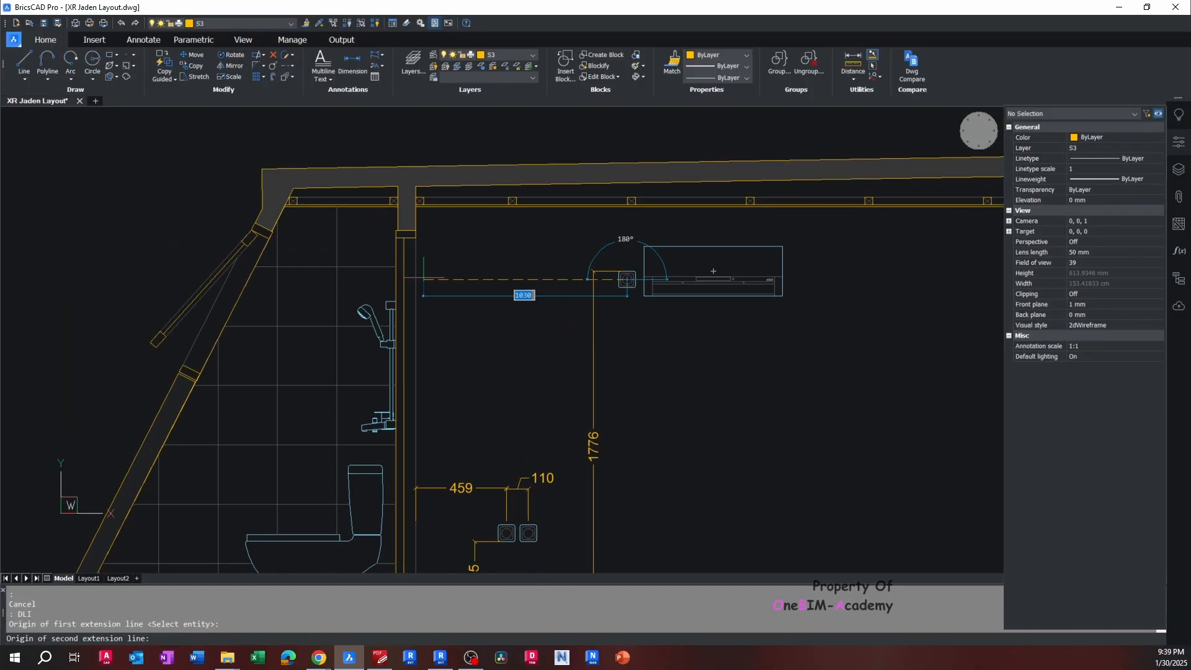
scroll(403, 276, "up", 3)
left_click(407, 279)
left_click(408, 279)
key("Escape")
scroll(453, 261, "down", 5)
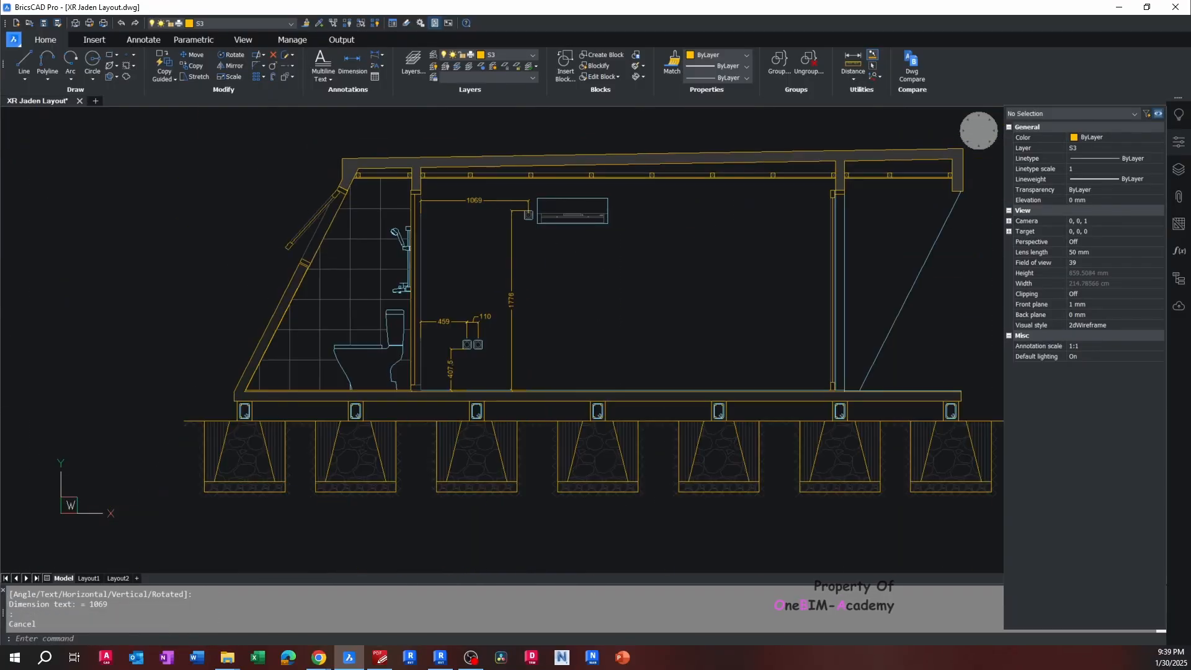
scroll(503, 229, "up", 4)
middle_click_drag(484, 246, 466, 246)
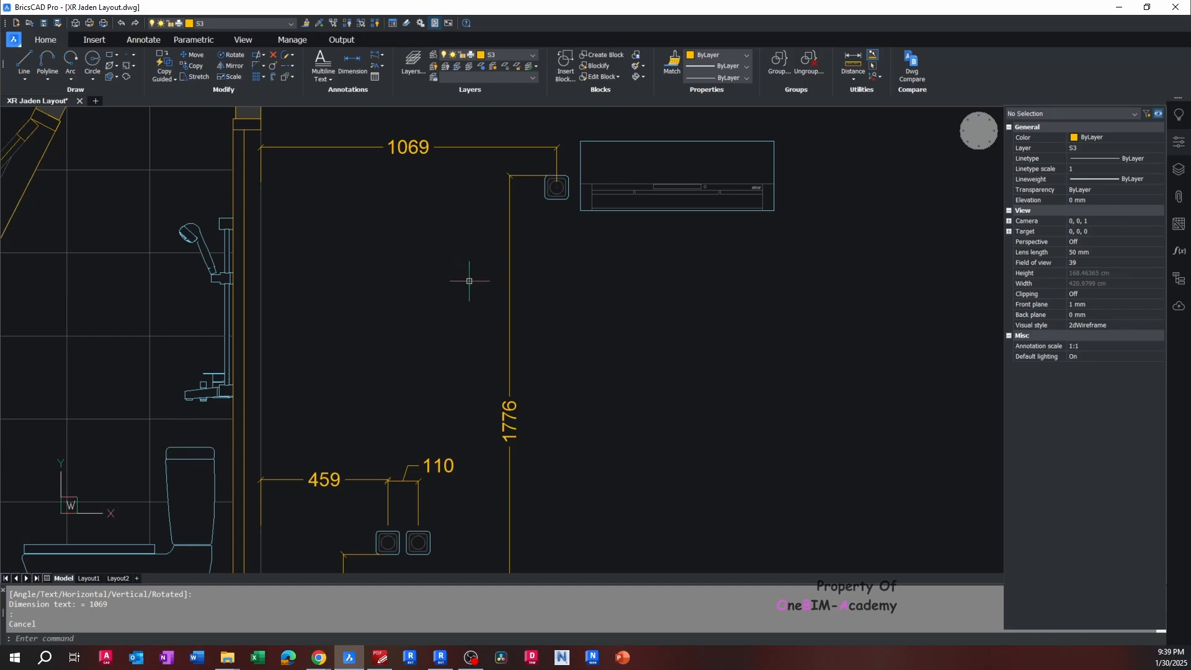
Switch to Revit and copy the low dimmer switch farther from the bathroom wall about 480 mm straight up
key("alt+Tab")
middle_click_drag(507, 294, 484, 296)
scroll(481, 347, "down", 2)
left_click(482, 387)
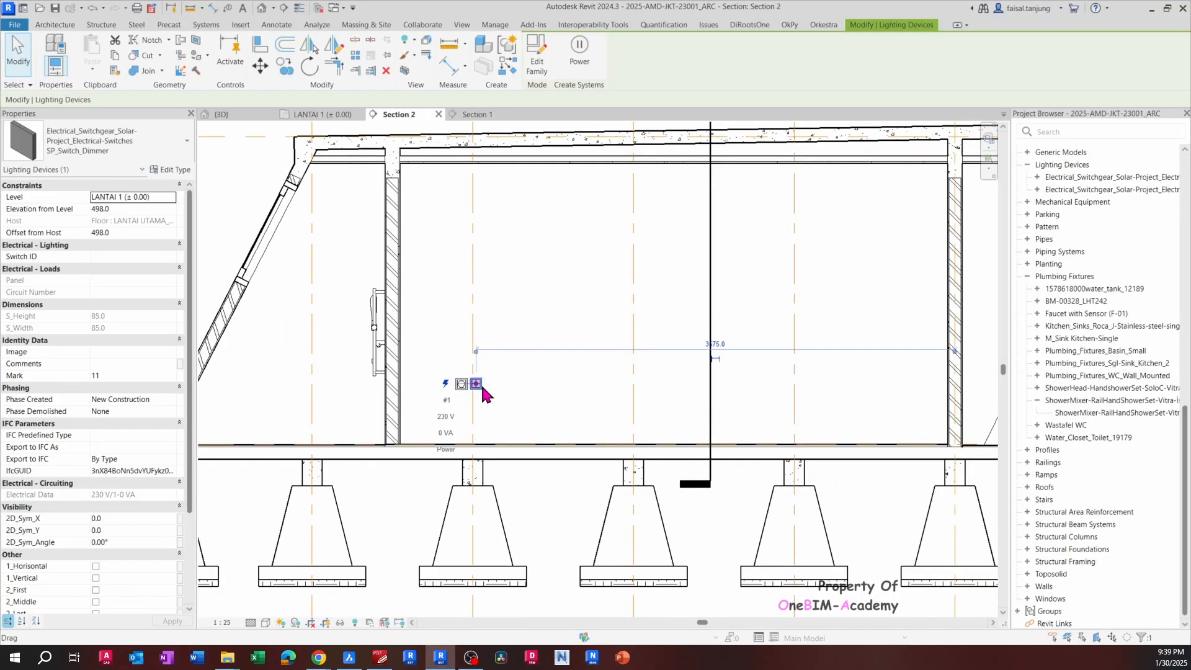
scroll(493, 388, "up", 2)
key("c")
key("o")
left_click(517, 383)
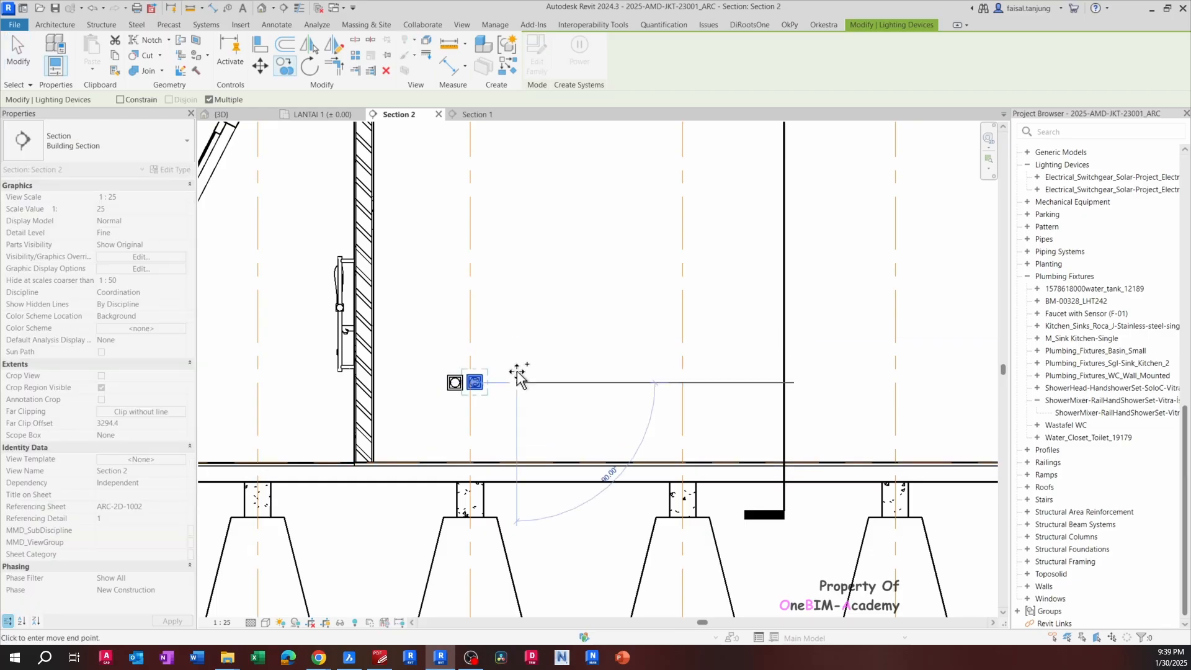
left_click(514, 298)
key("Escape")
Set the copied upper dimmer switch's elevation from level to 1775 mm and dismiss the save reminder
left_click(124, 209)
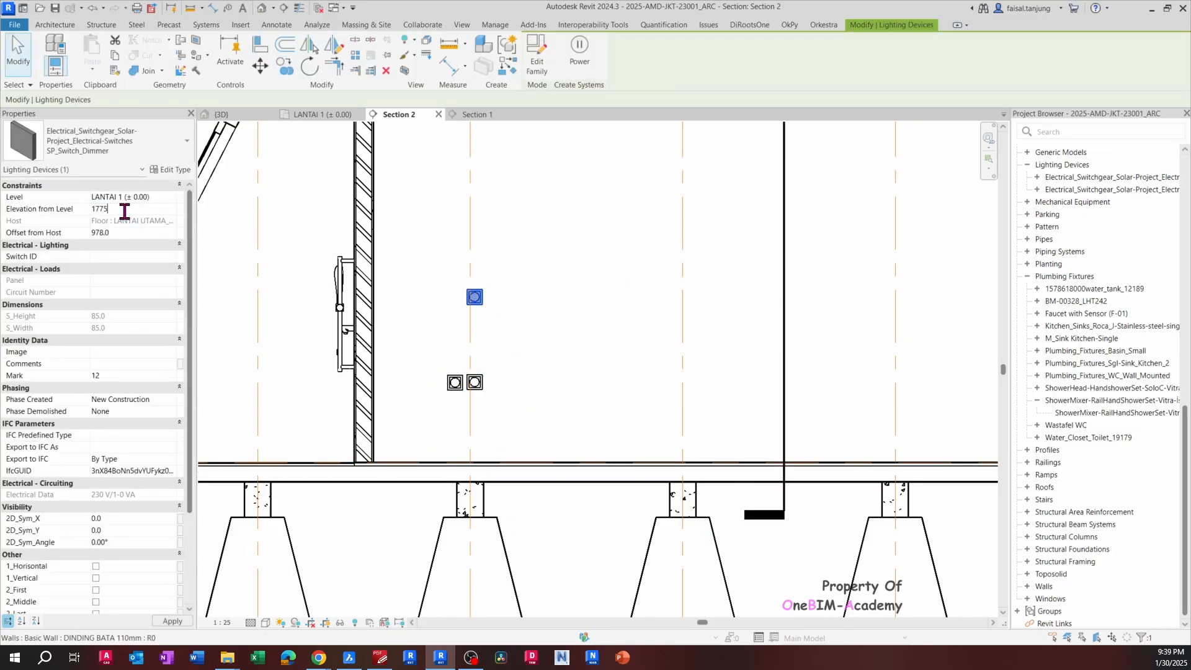
middle_click_drag(487, 199, 467, 361)
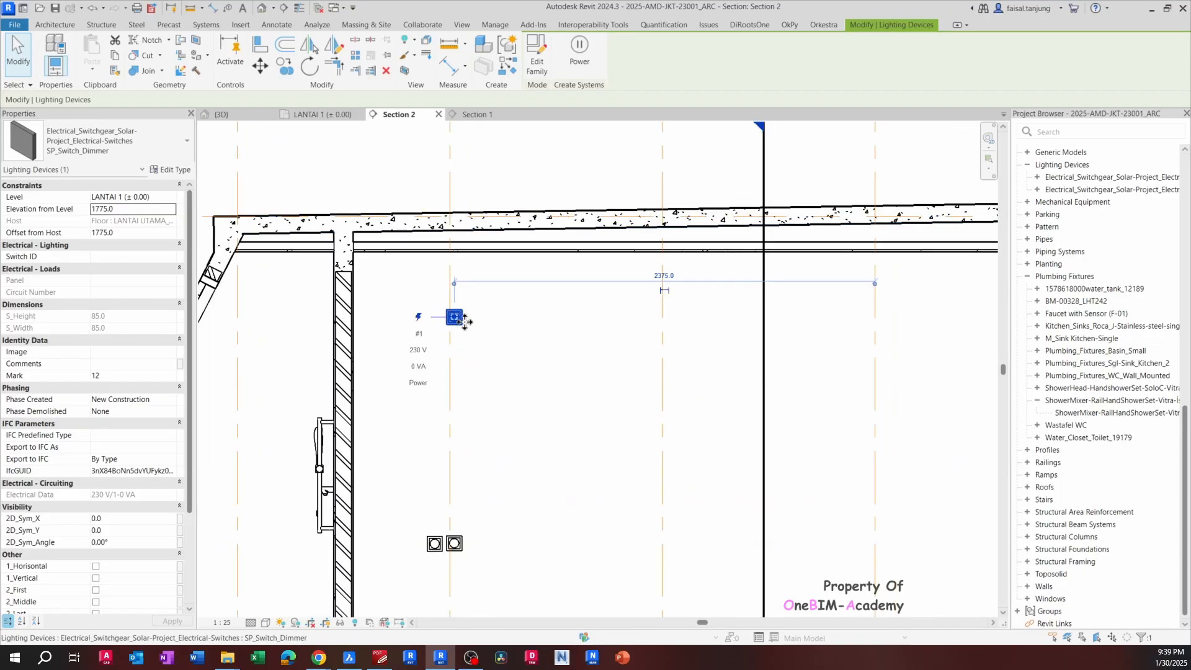
scroll(465, 330, "up", 3)
key("Escape")
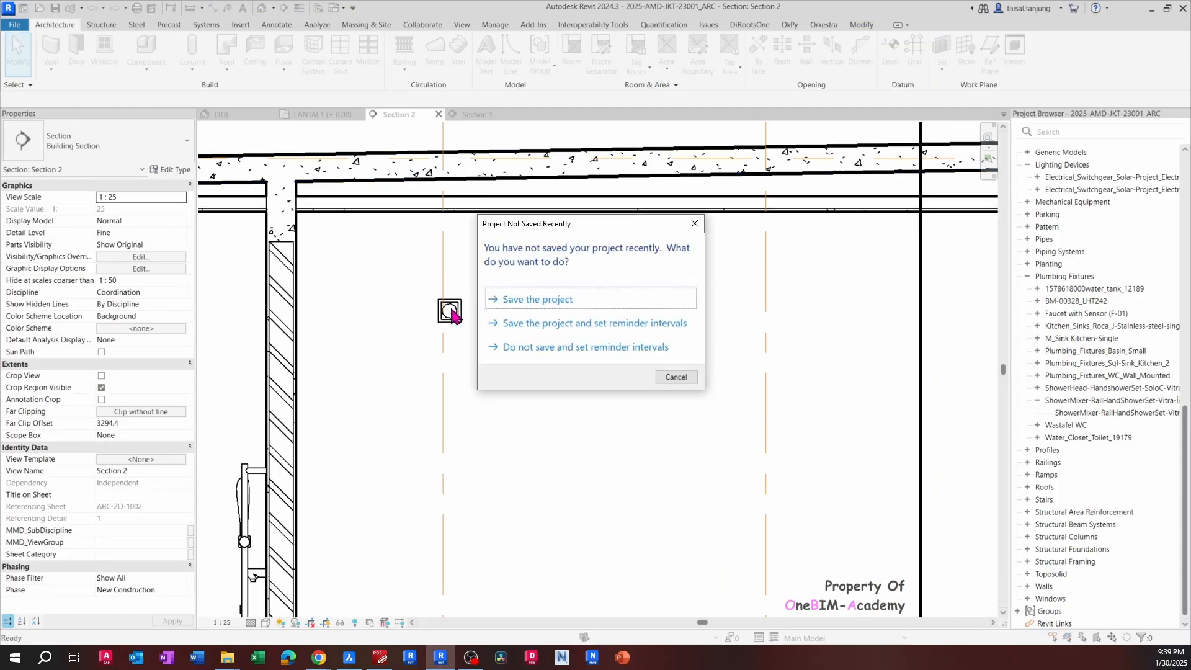
key("Escape")
Add a horizontal aligned dimension from the centre of the upper dimmer switch to the bathroom wall face
scroll(448, 312, "up", 2)
key("i")
left_click(452, 309)
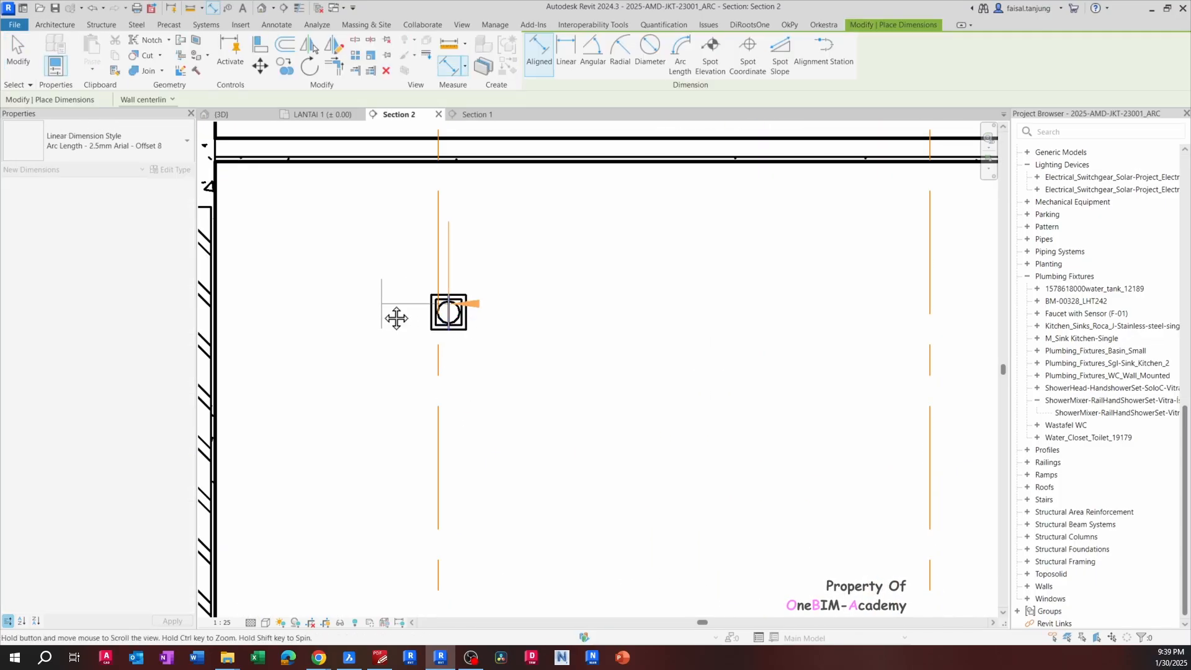
middle_click_drag(396, 317, 569, 335)
scroll(379, 318, "up", 2)
left_click(394, 314)
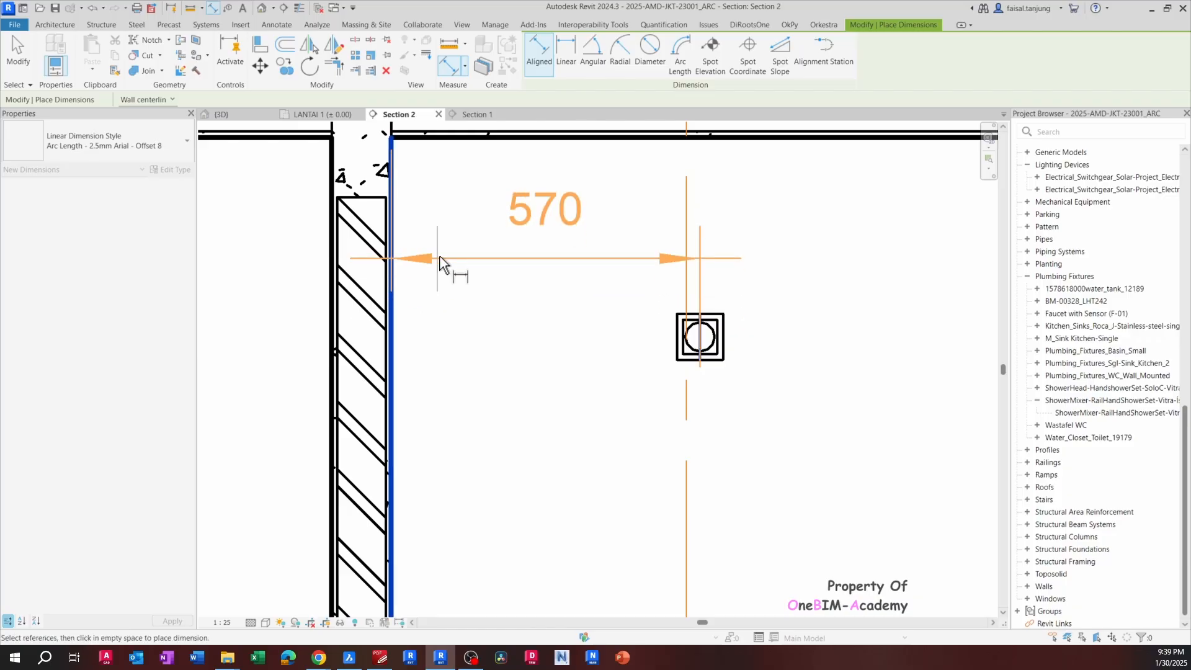
left_click(494, 251)
key("Escape")
key("Escape")
Set the distance from the bathroom wall face to the upper dimmer switch to 1070 mm and delete the dimension
left_click(481, 244)
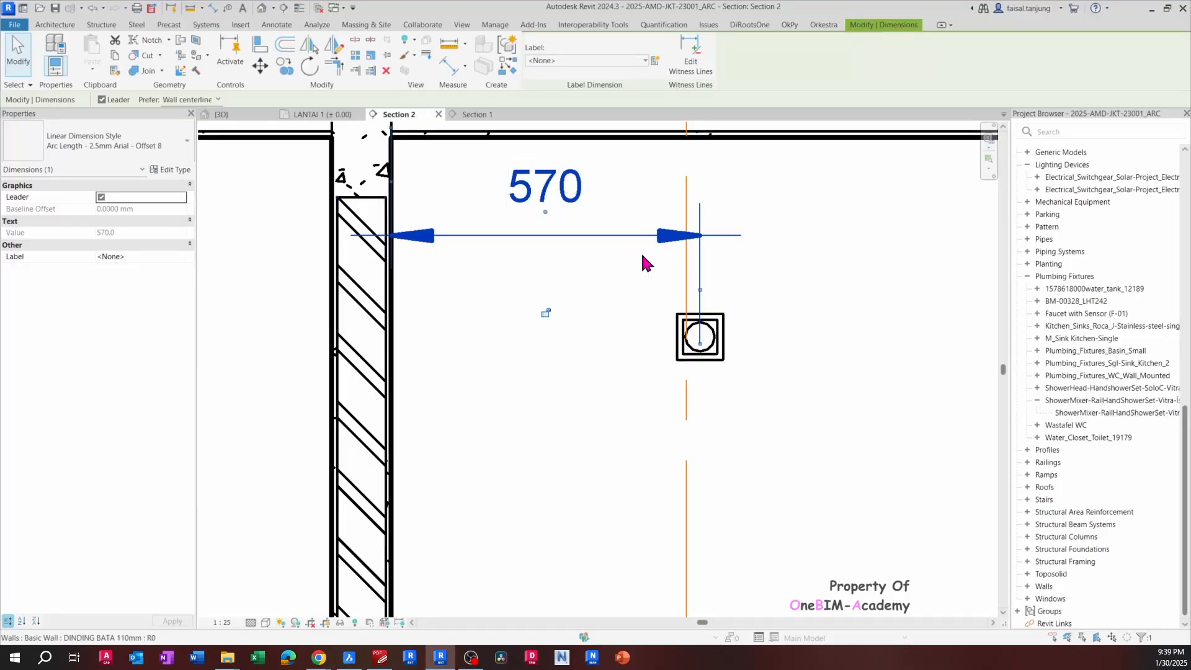
left_click(700, 337)
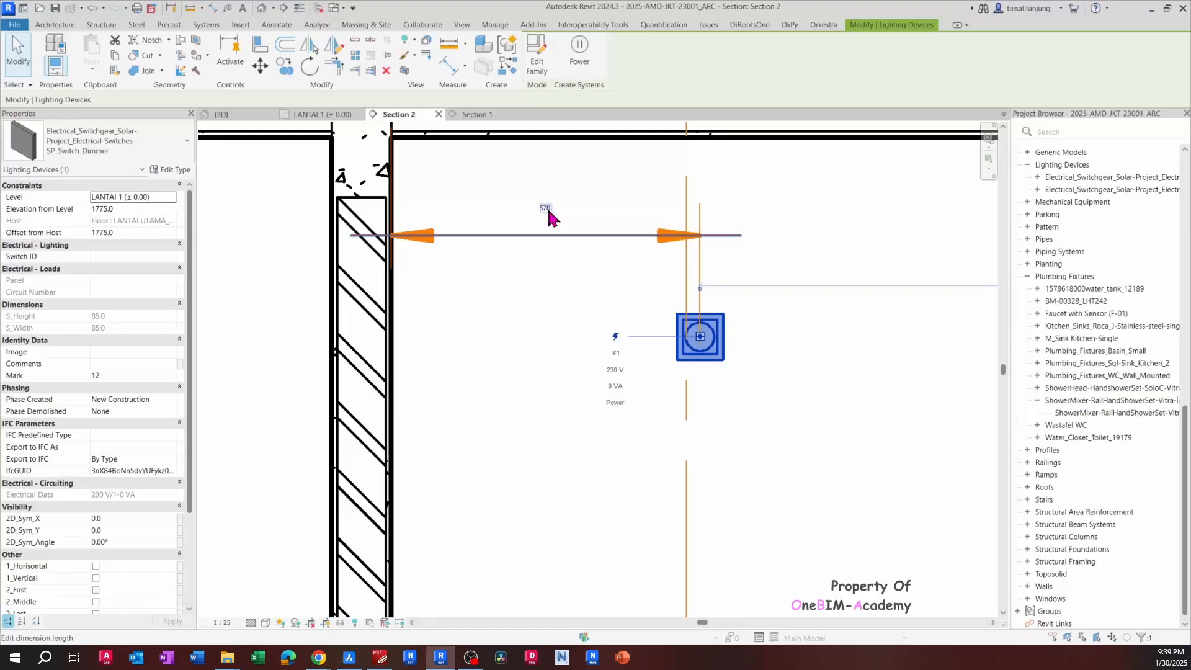
left_click(546, 209)
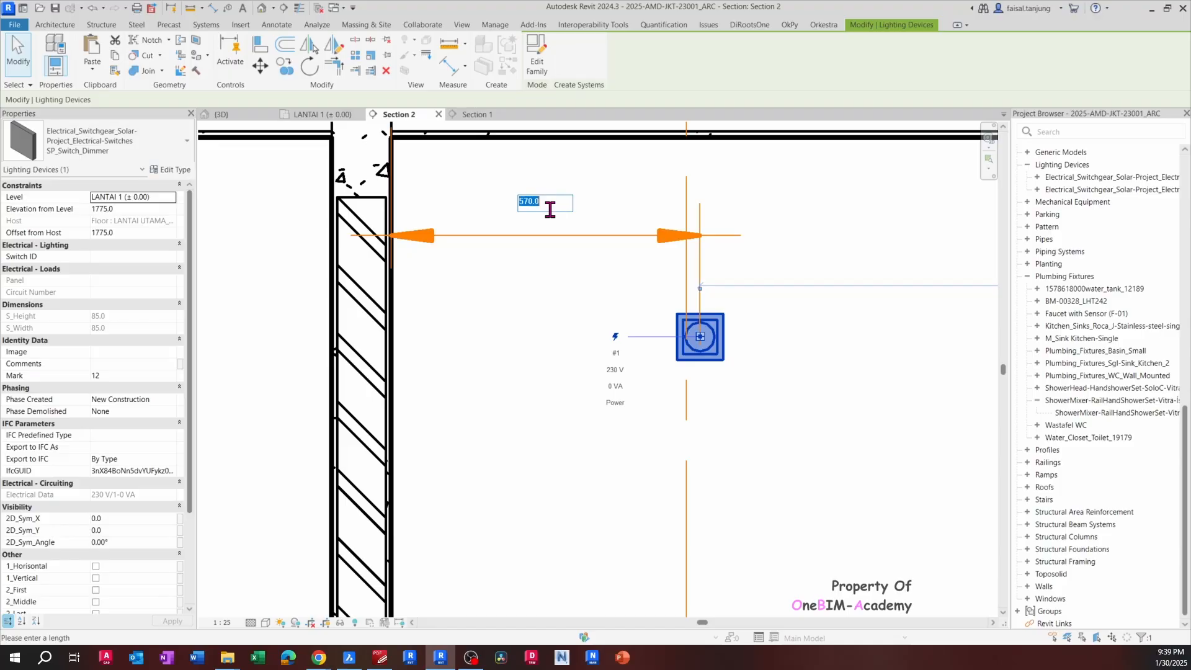
type("1070")
key("Return")
key("Escape")
left_click(526, 229)
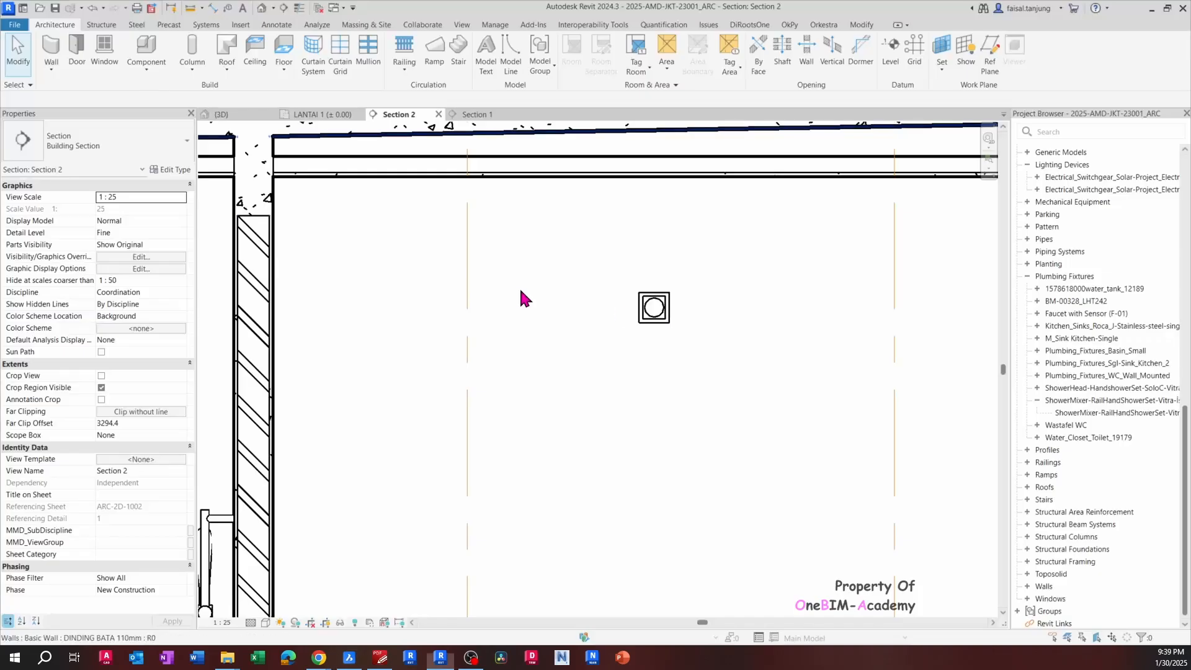
Select all instances of the SP_Switch_Dimmer type in the entire project and clear the selection
scroll(620, 363, "up", 5)
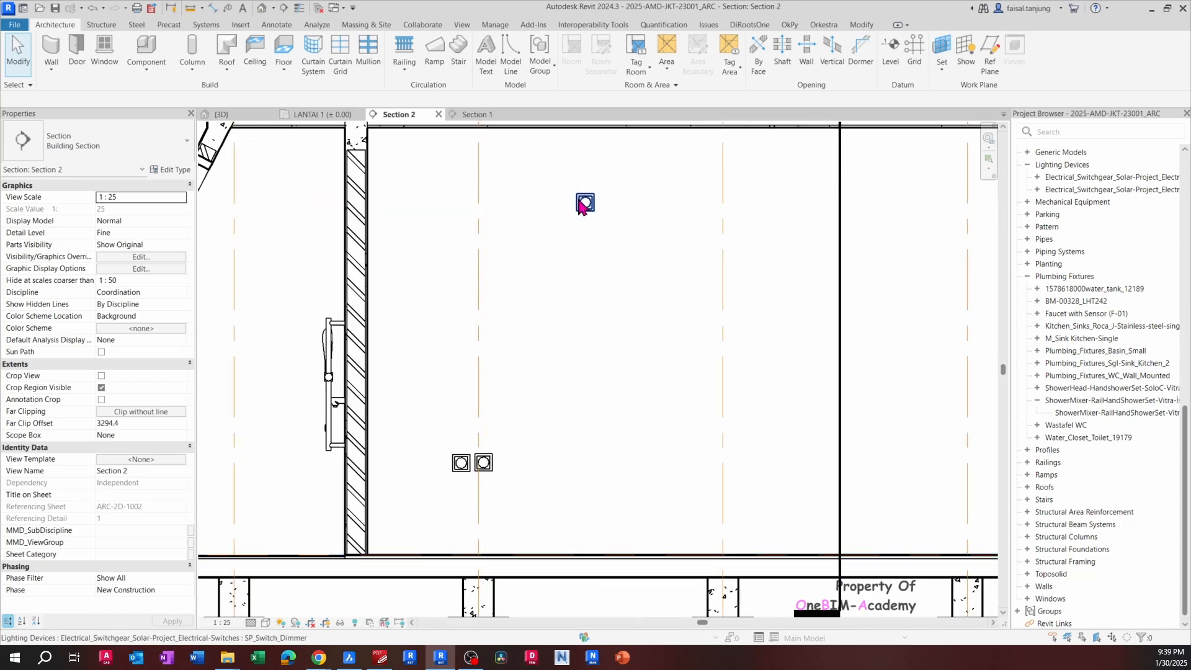
left_click(583, 203)
right_click(585, 209)
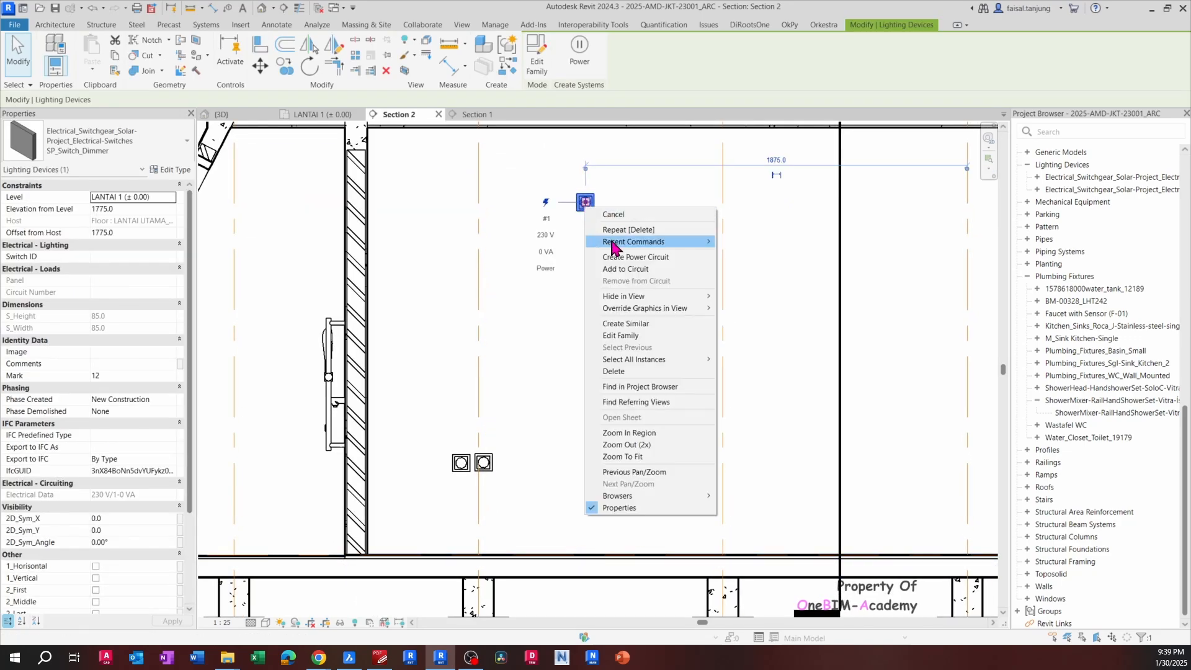
mouse_move(673, 360)
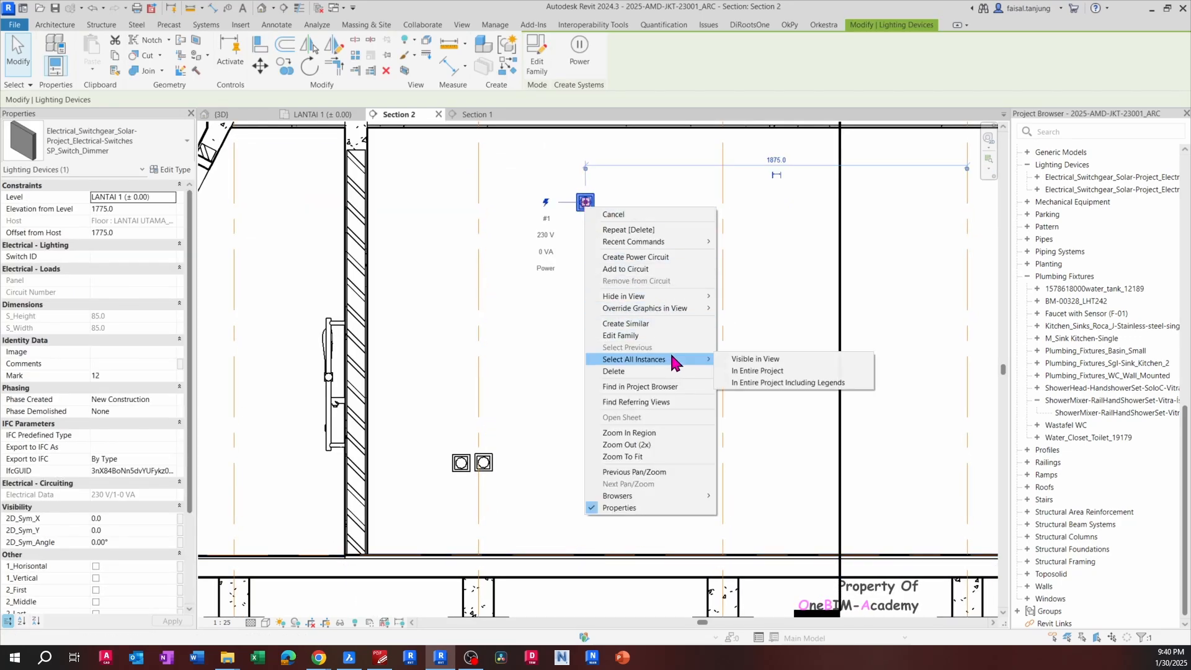
left_click(763, 371)
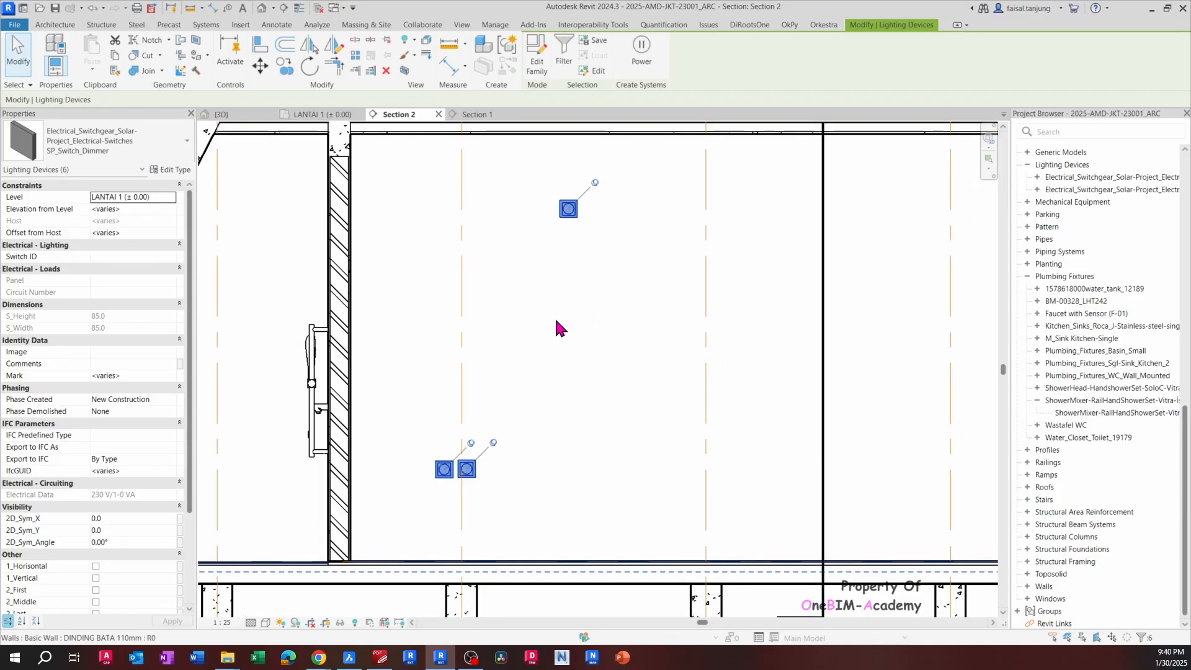
left_click(563, 317)
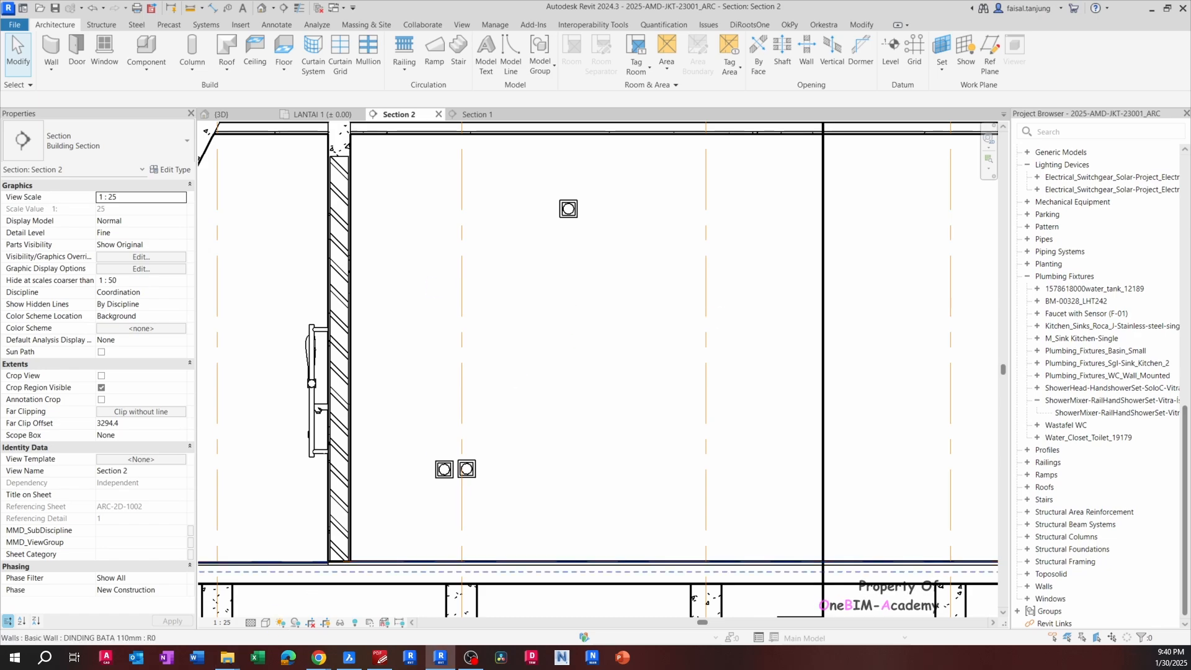
Load the fancoil unit family into the project from its file folder
left_click_drag(1, 310, 492, 368)
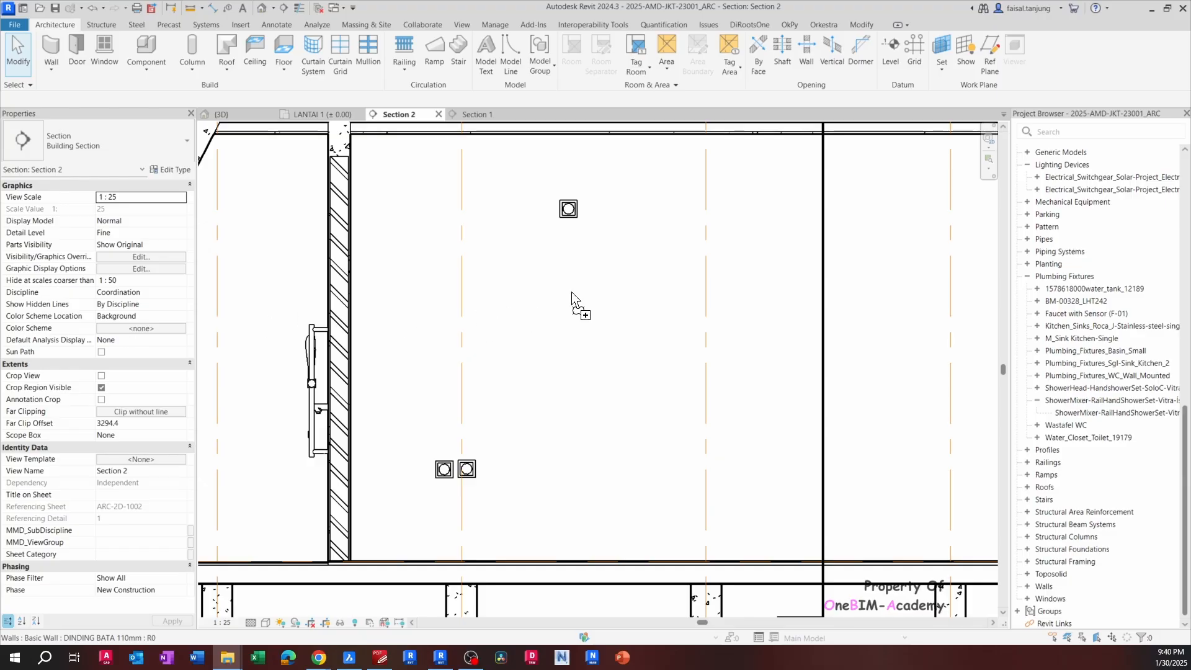
left_click_drag(572, 292, 572, 285)
scroll(573, 283, "down", 2)
middle_click_drag(574, 283, 533, 390)
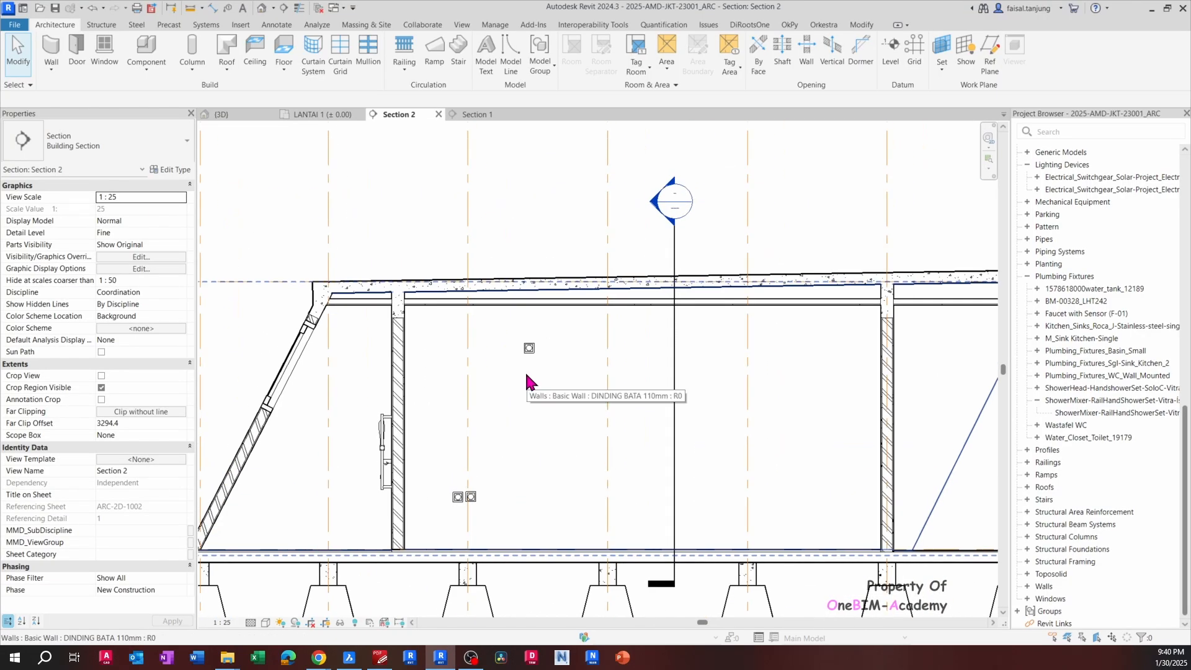
Open the 3D view and pull in the section box's side face to expose the interior wall with the three dimmer switches
left_click(222, 114)
scroll(766, 407, "down", 6)
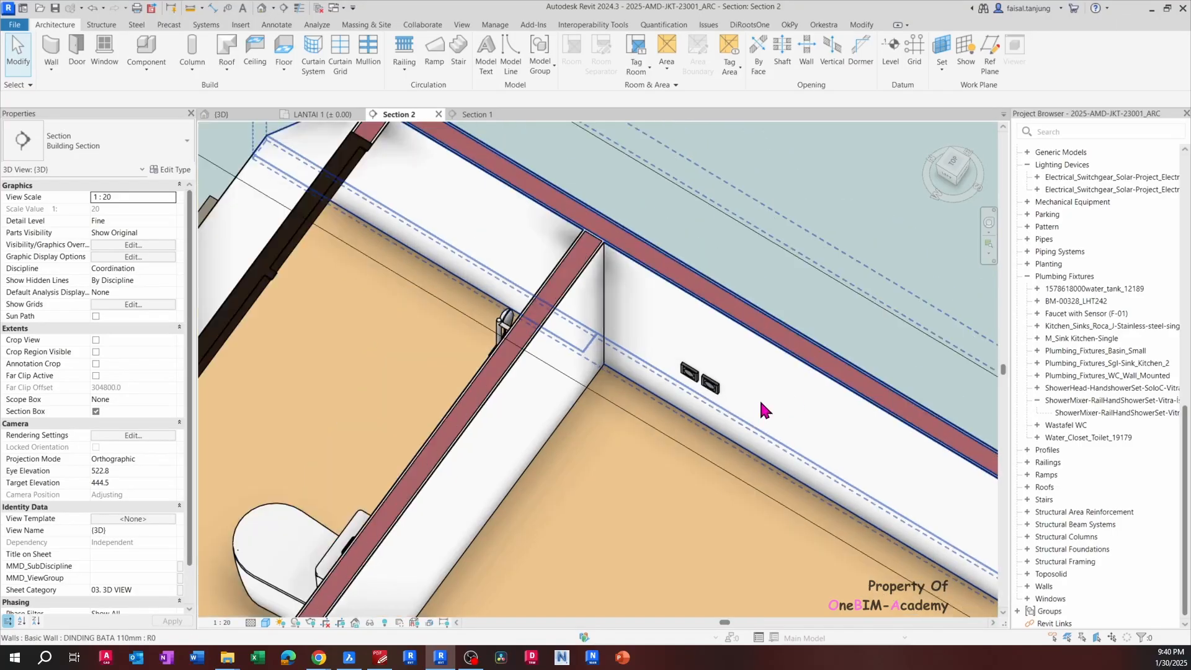
left_click(472, 219)
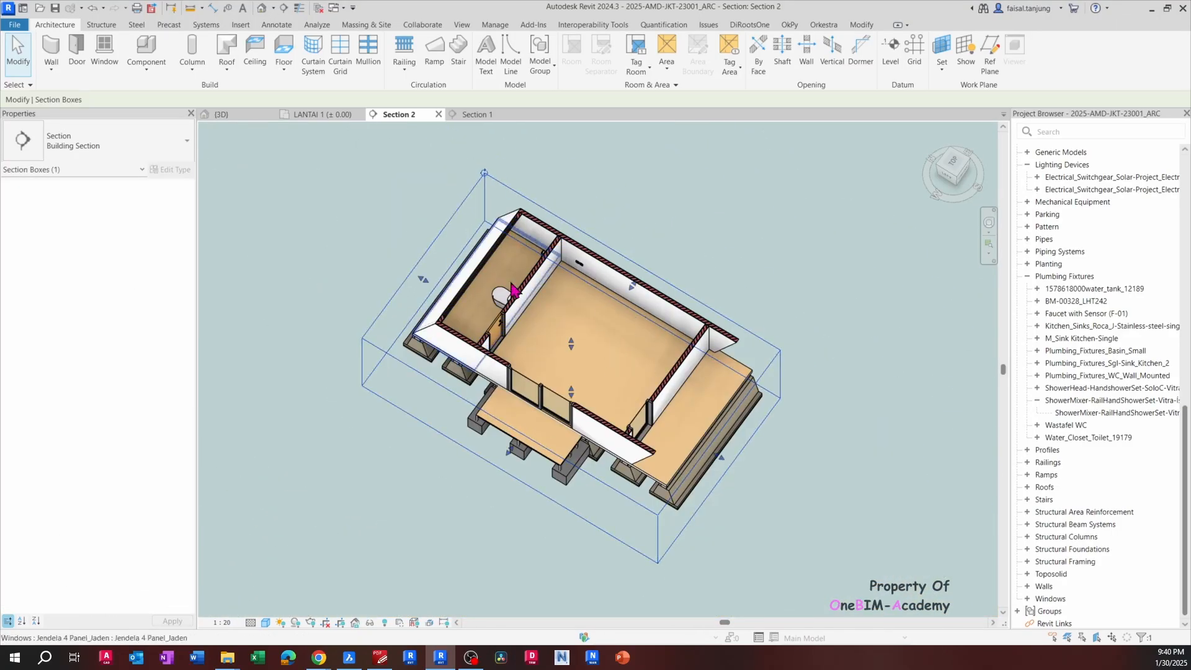
middle_click_drag(492, 273, 606, 404, "shift")
left_click_drag(708, 377, 556, 336)
middle_click_drag(652, 357, 526, 448, "shift")
scroll(505, 319, "up", 4)
middle_click_drag(526, 448, 595, 386, "shift")
key("Escape")
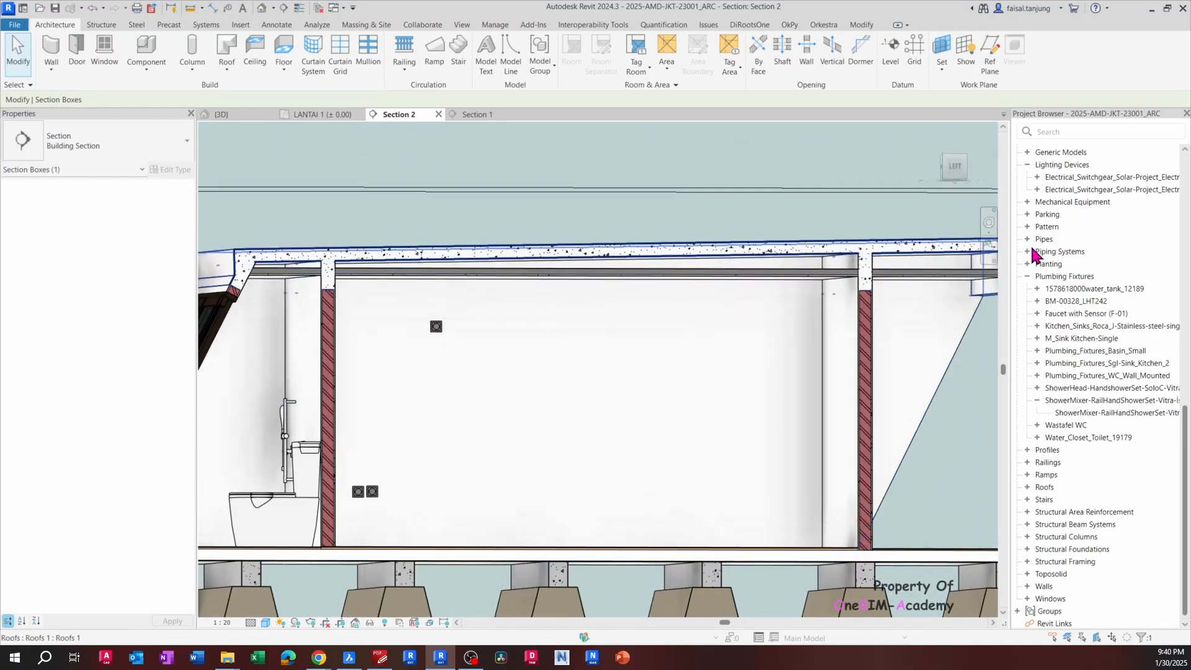
Search the project browser for FAN and try to place a fancoil unit from the listed families in the 3D view
left_click(1073, 134)
type("FAN")
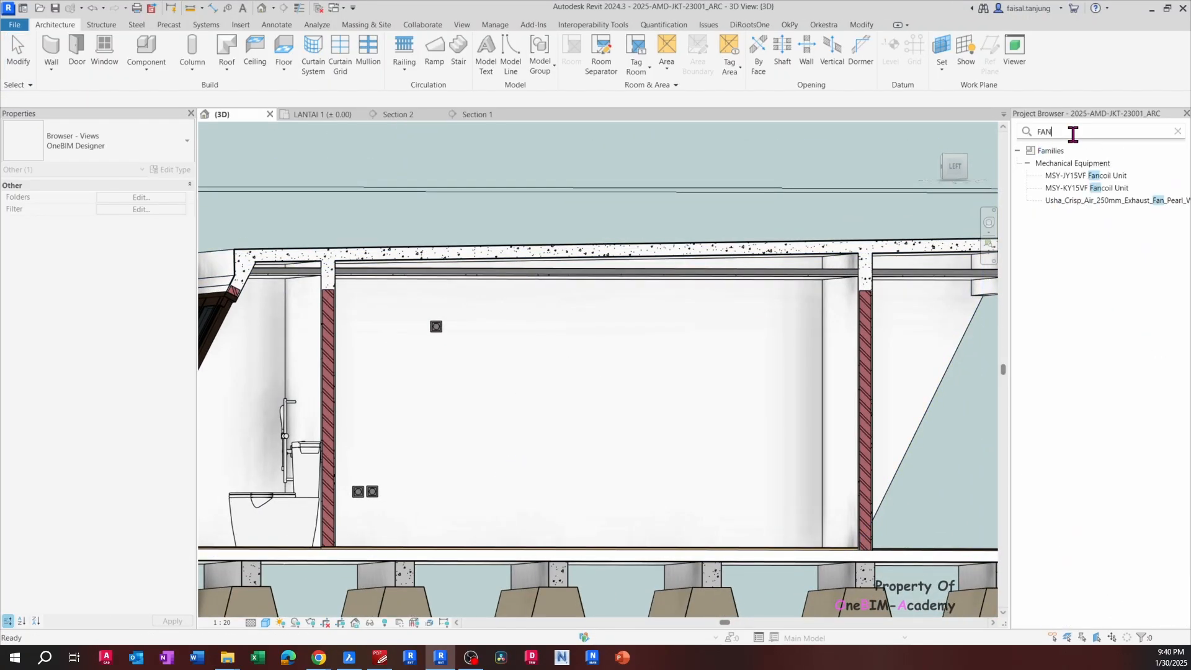
left_click(1109, 176)
middle_click_drag(494, 364, 506, 365, "shift")
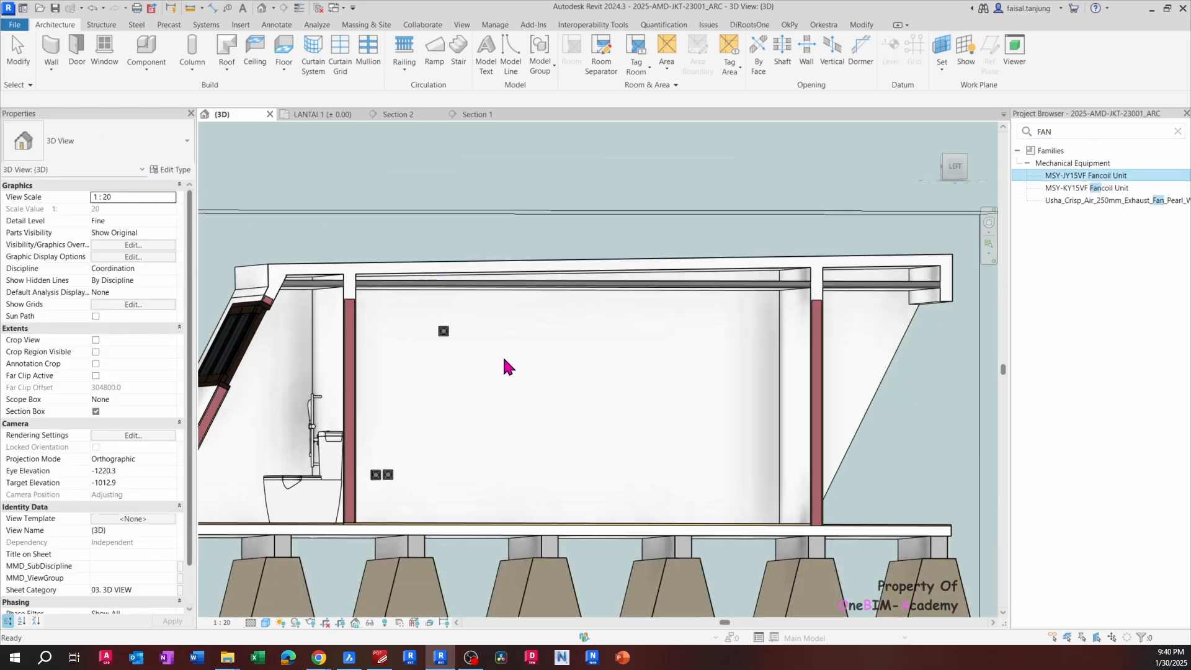
middle_click_drag(420, 439, 449, 442, "shift")
left_click(496, 438)
scroll(513, 437, "down", 1)
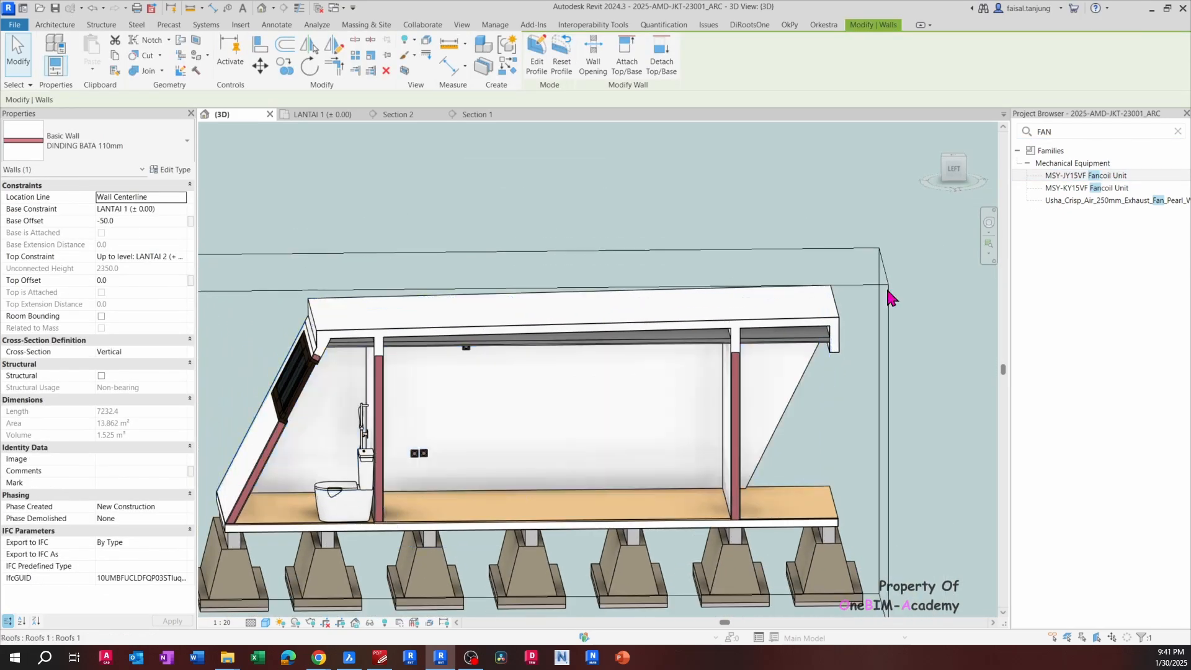
left_click(890, 293)
left_click_drag(1108, 190, 501, 437)
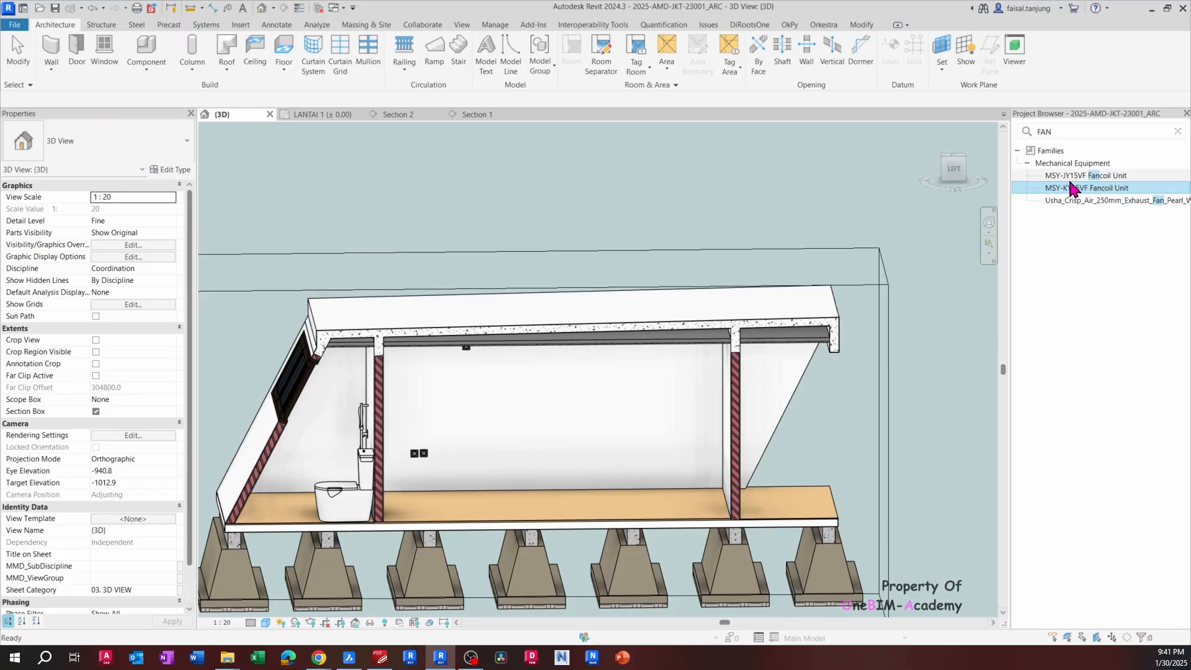
Place one MSY-JY15VF Fancoil Unit component on LANTAI 1 in the 3D view and end the placement
left_click(149, 70)
left_click(168, 92)
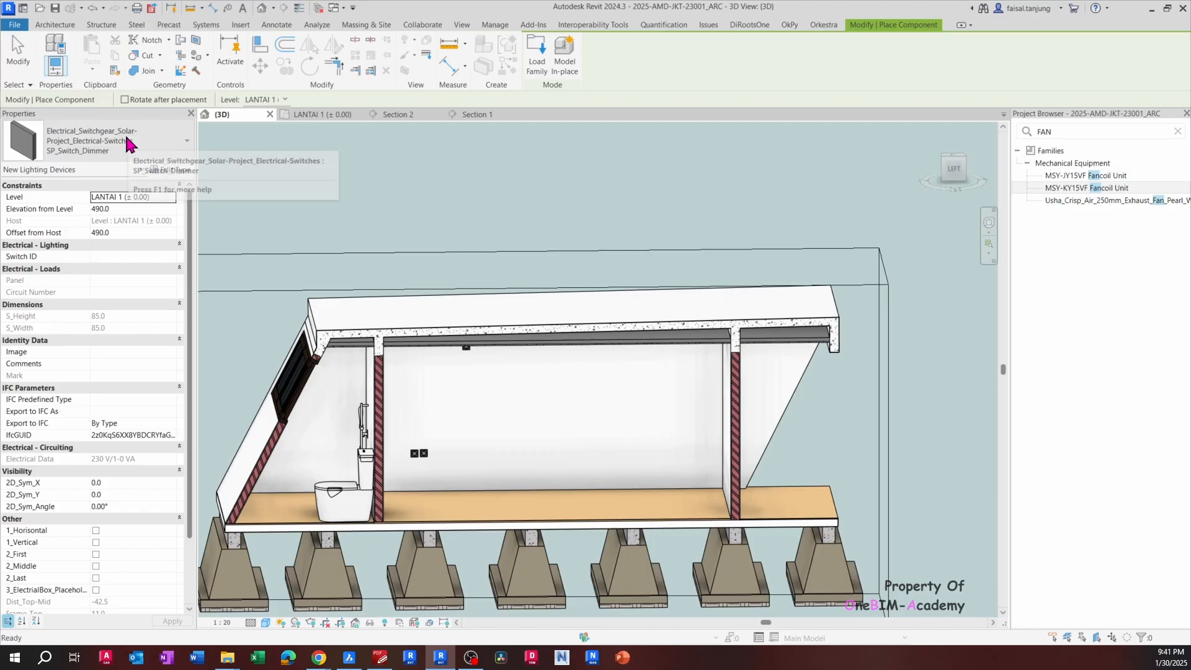
left_click(128, 143)
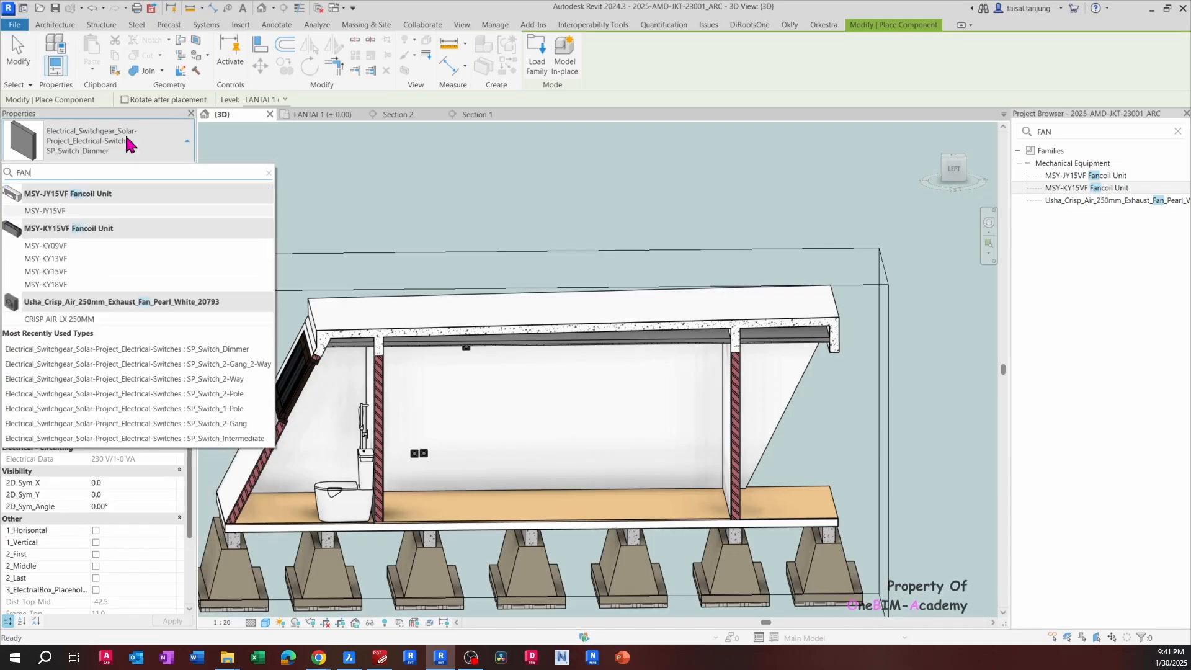
left_click(26, 211)
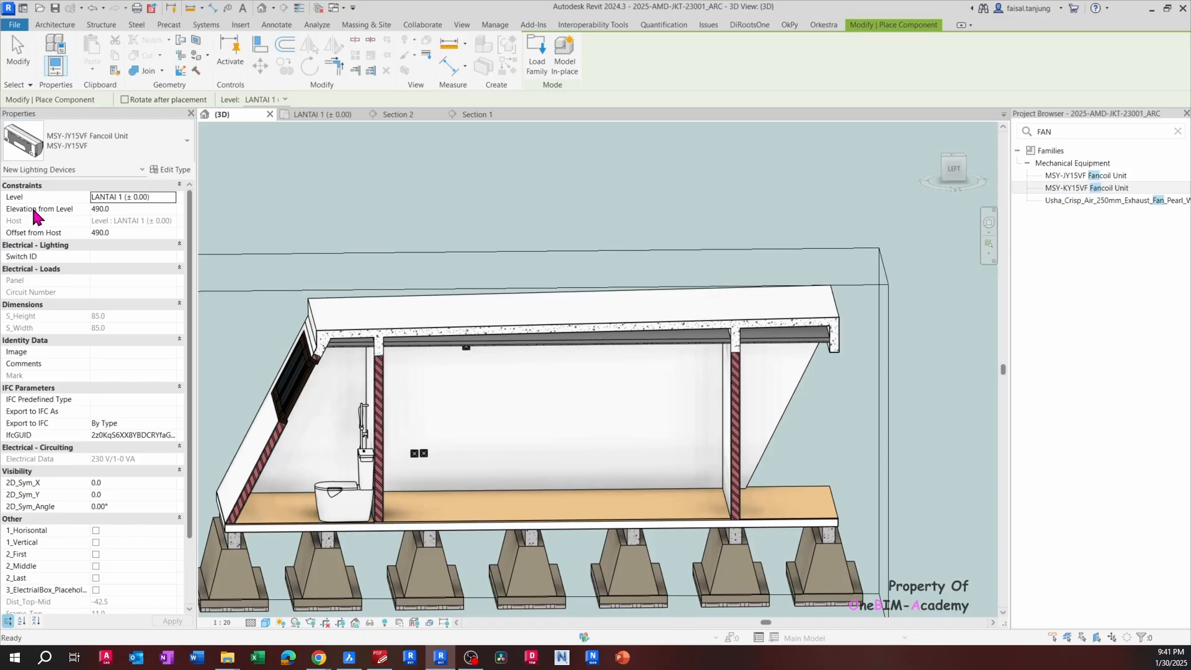
scroll(459, 434, "up", 2)
scroll(473, 421, "down", 3)
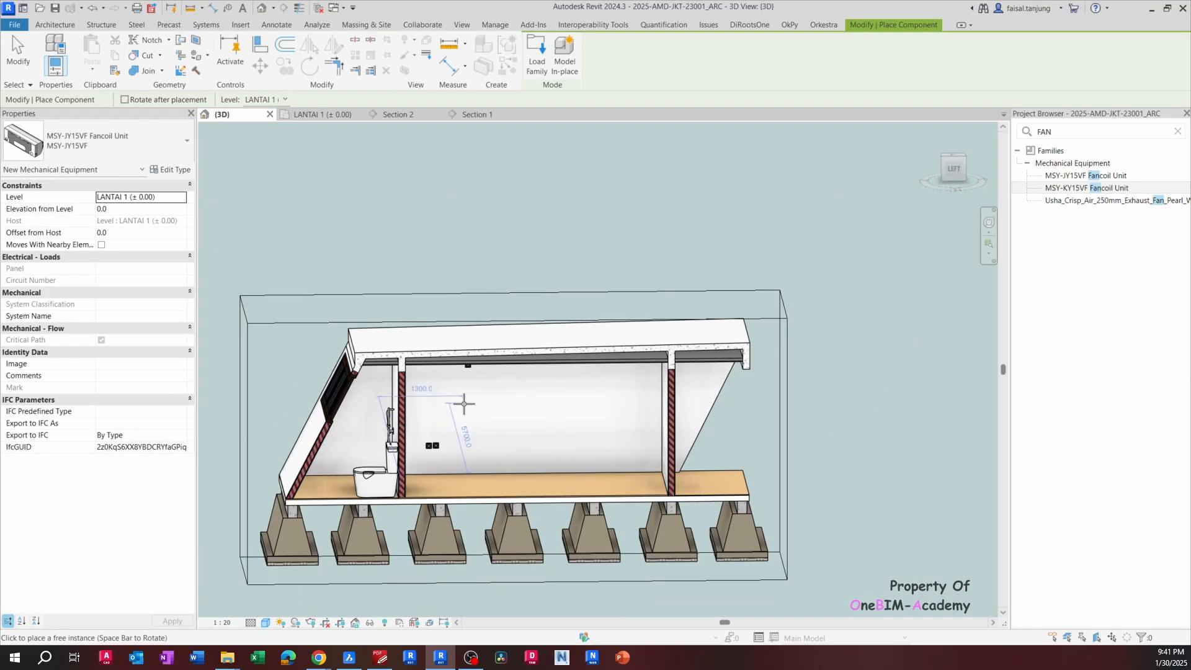
left_click(464, 404)
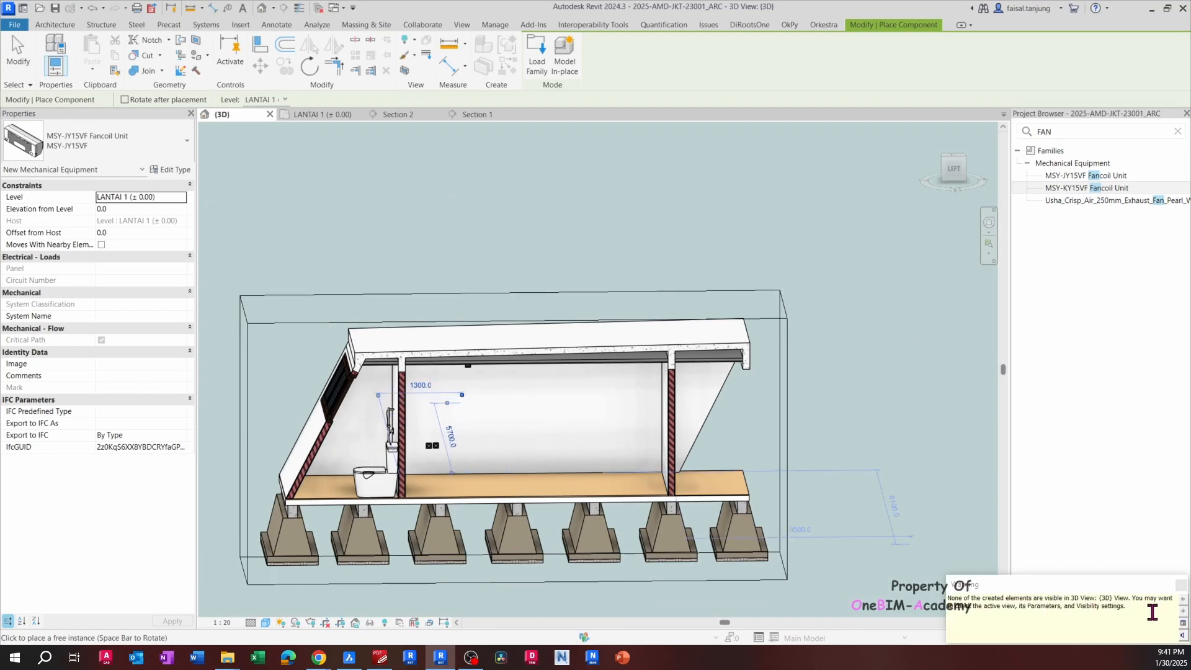
key("Escape")
key("Escape")
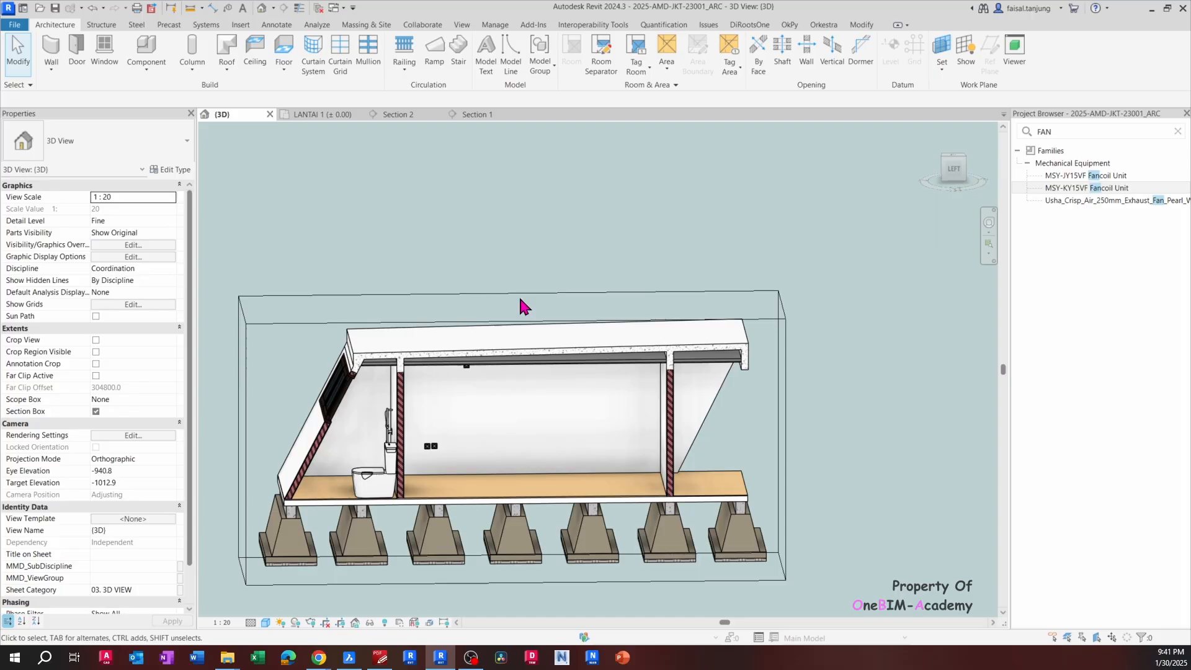
Turn off the section box in the 3D view and select the fancoil unit lying outside the building
left_click(96, 411)
scroll(627, 271, "down", 3)
middle_click_drag(628, 271, 606, 427, "shift")
scroll(681, 372, "up", 2)
left_click(670, 369)
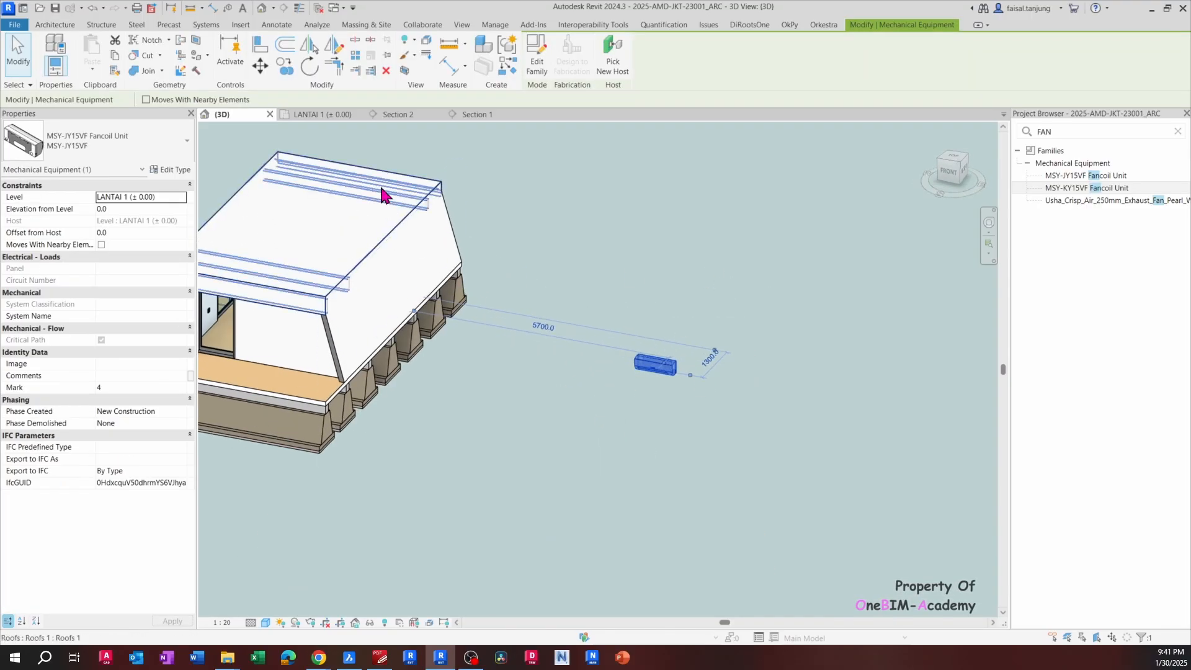
Switch to the LANTAI 1 floor plan and move the fancoil unit into the main room, between grids 4 and 5
left_click(330, 122)
scroll(580, 298, "down", 2)
scroll(798, 366, "up", 2)
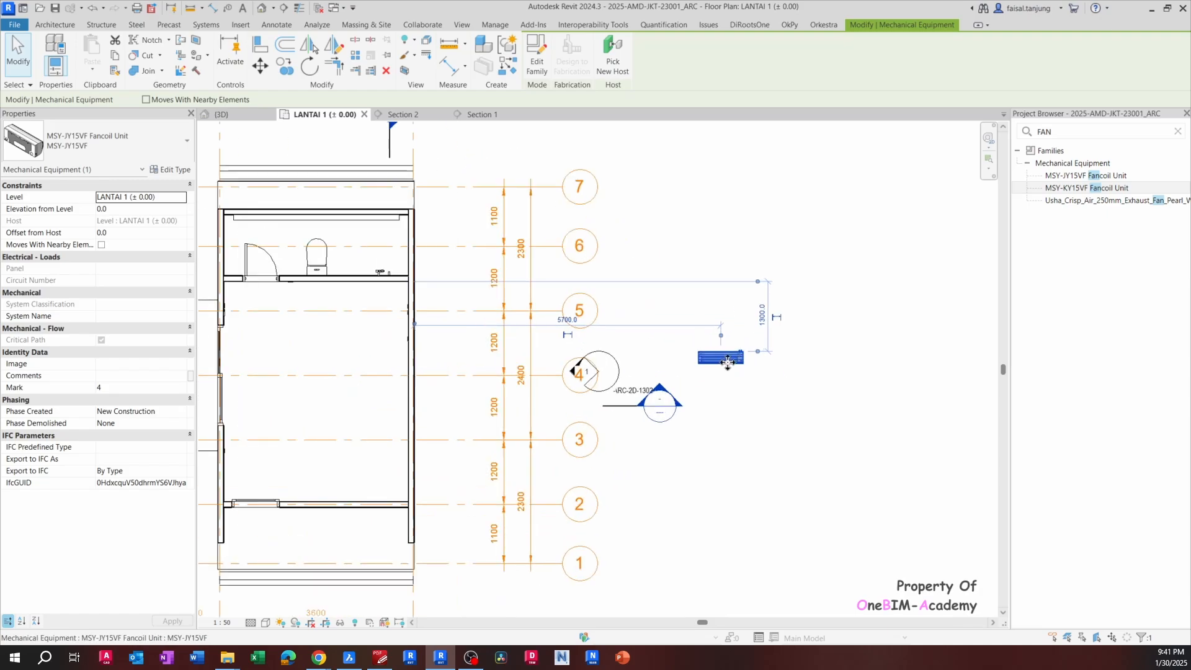
left_click_drag(720, 358, 371, 331)
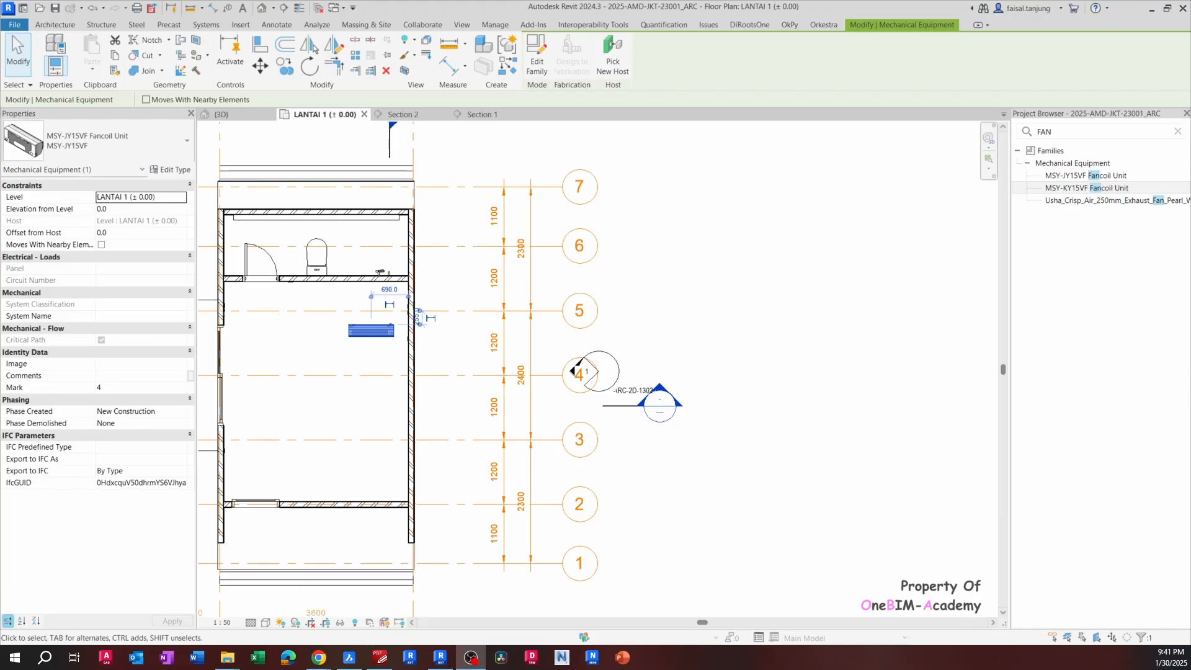
Rotate the fancoil unit in 90° increments until its back faces the long wall with the low dimmer switches
scroll(368, 330, "up", 5)
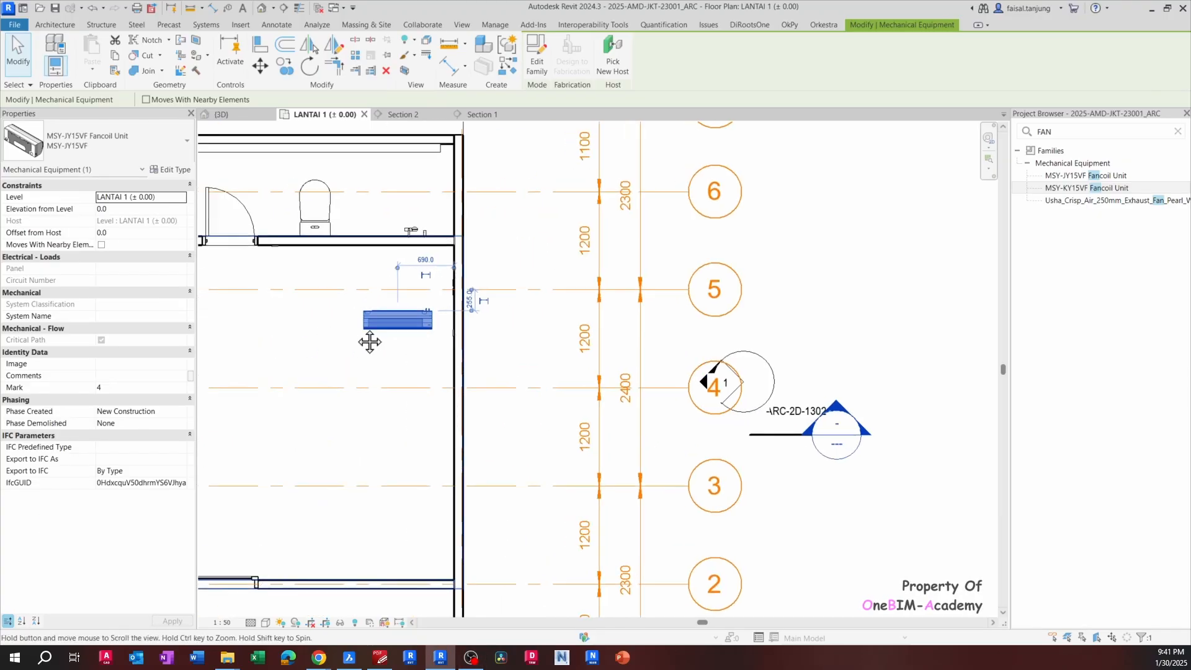
scroll(448, 325, "up", 2)
key("space")
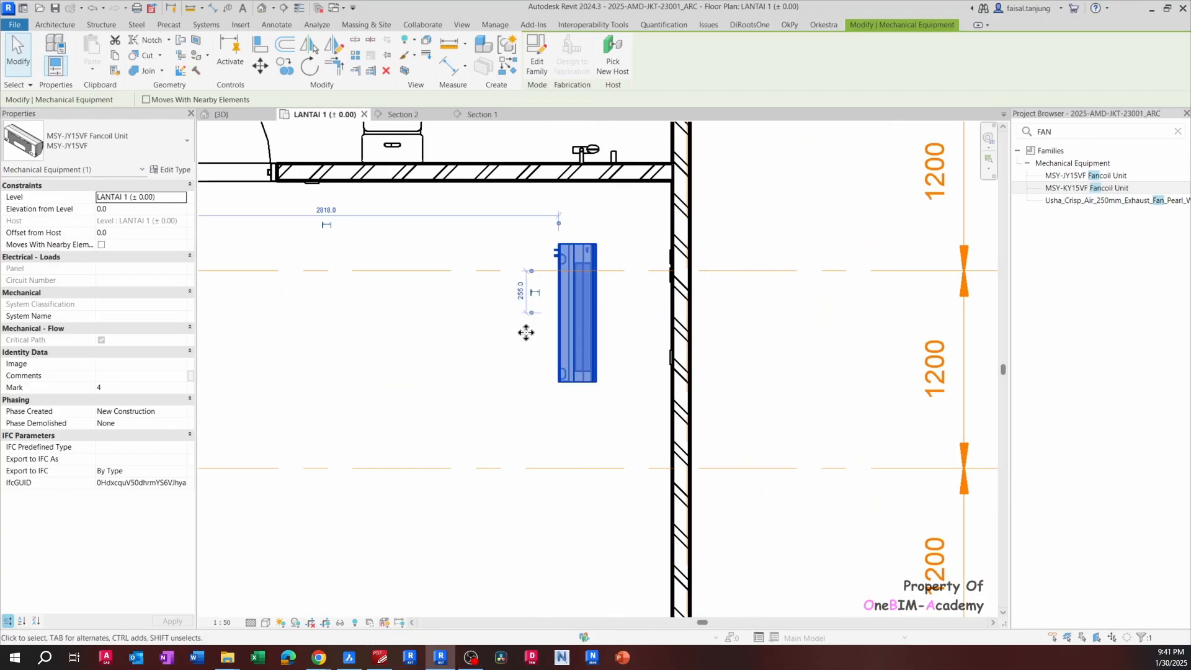
key("space")
key("space")
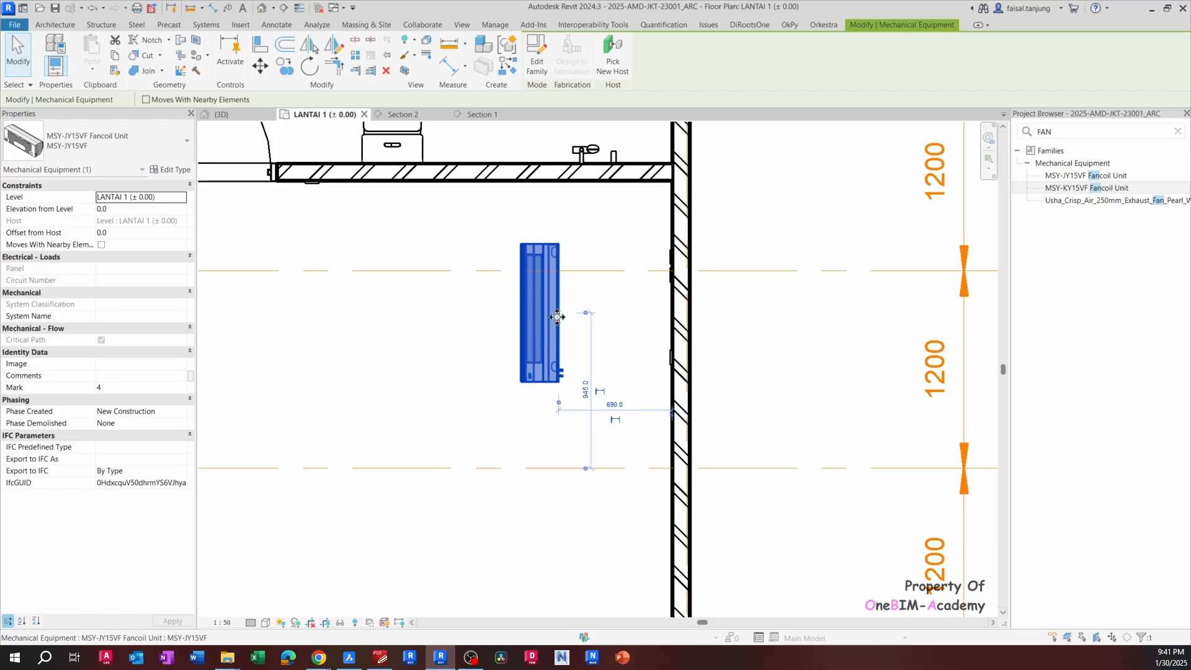
scroll(557, 313, "up", 2)
key("Escape")
Move the fancoil unit horizontally from its back endpoint onto the inner face of the long wall
scroll(551, 234, "up", 3)
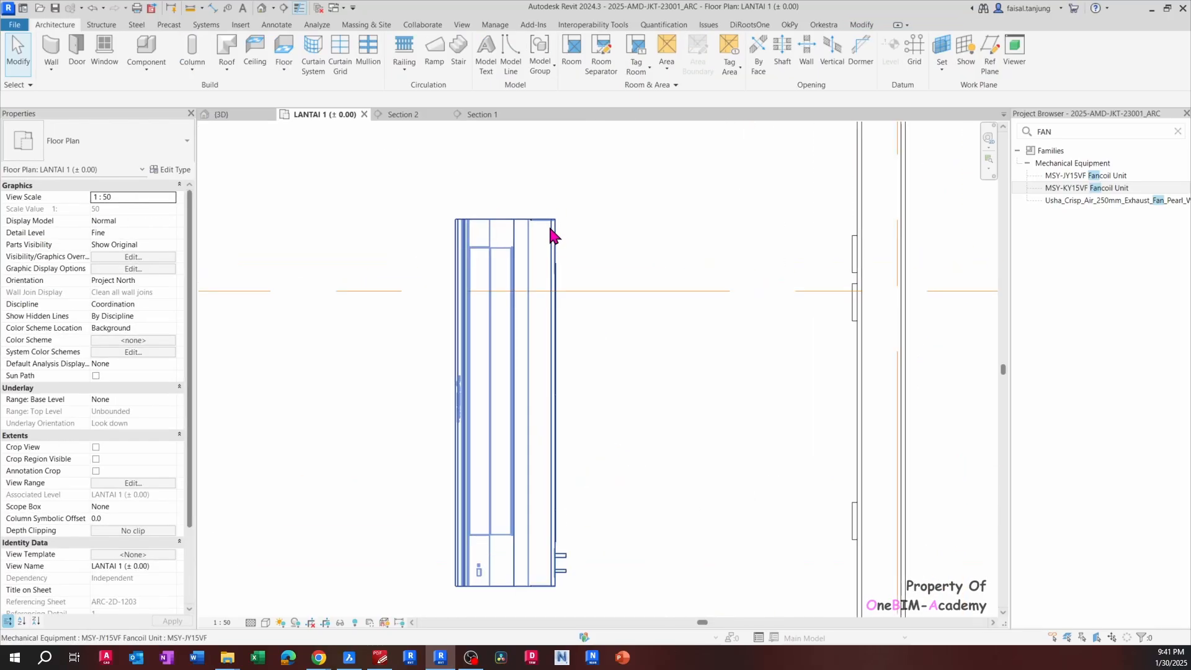
left_click(551, 235)
scroll(505, 268, "up", 2)
key("m")
key("v")
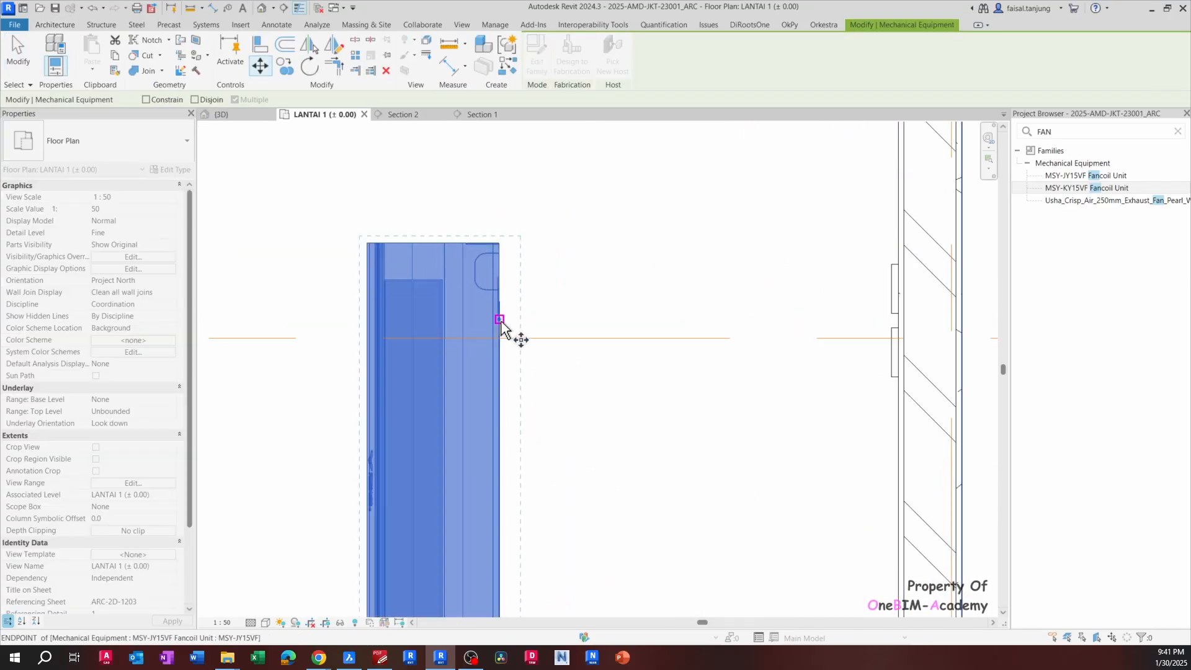
left_click(500, 319)
scroll(886, 328, "up", 4)
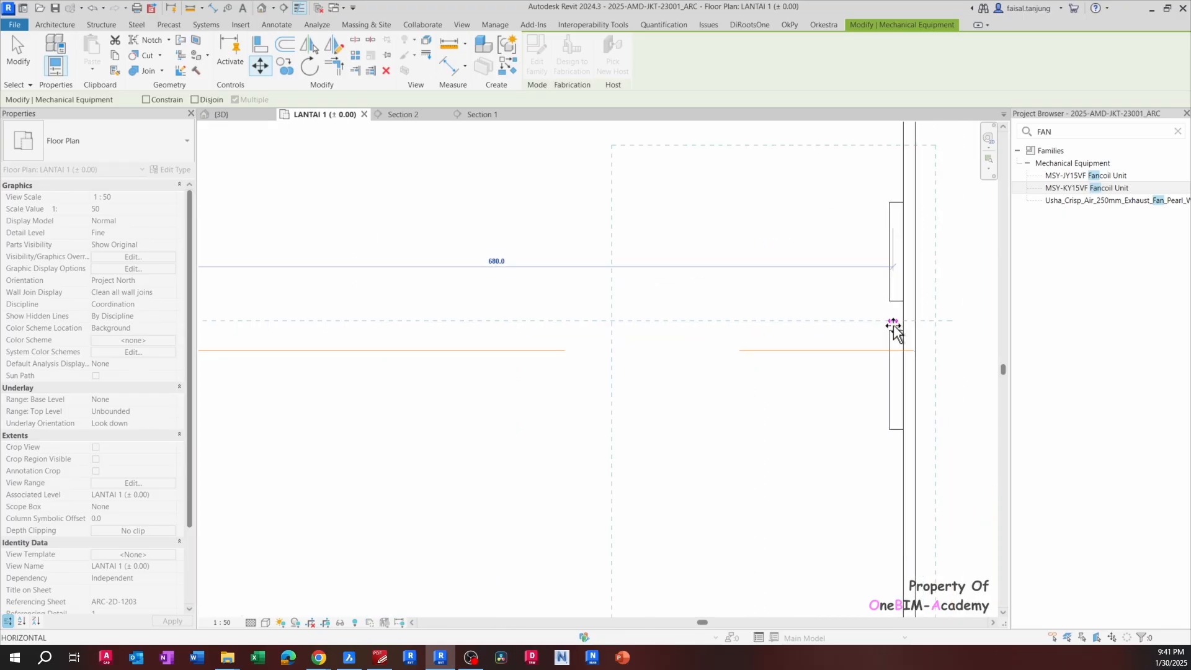
left_click(904, 327)
scroll(652, 287, "down", 5)
key("Escape")
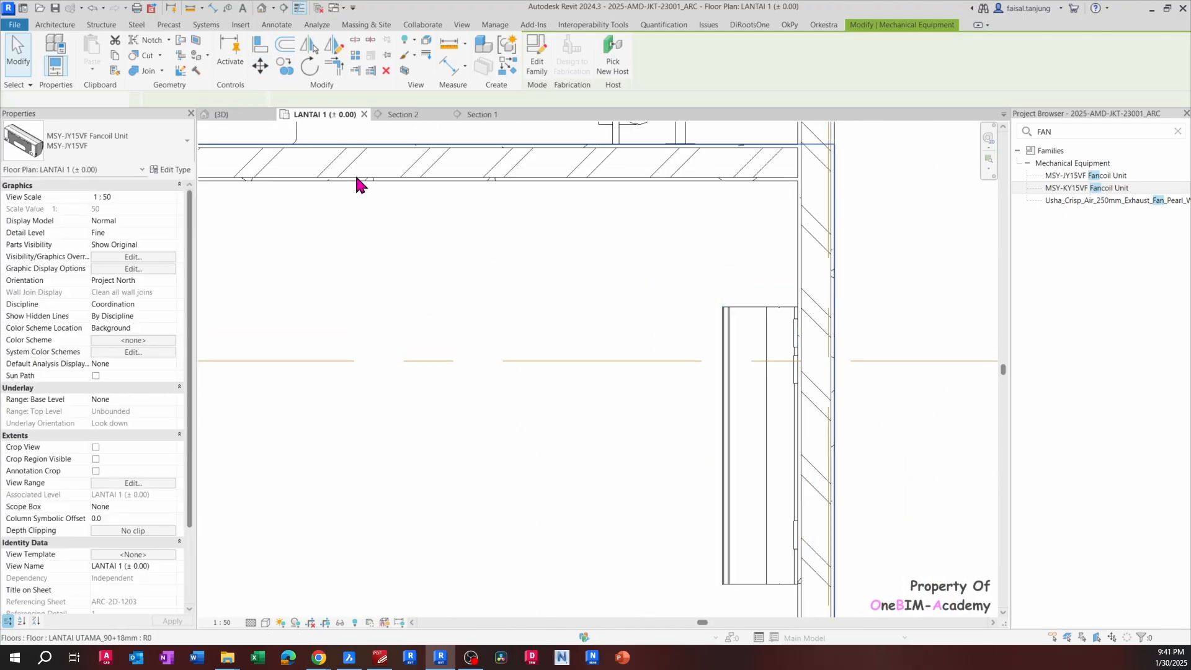
Return to the 3D view, select the whole building and create a section box around the selection
left_click(225, 114)
middle_click_drag(675, 333, 747, 252, "shift")
left_click_drag(327, 229, 866, 530)
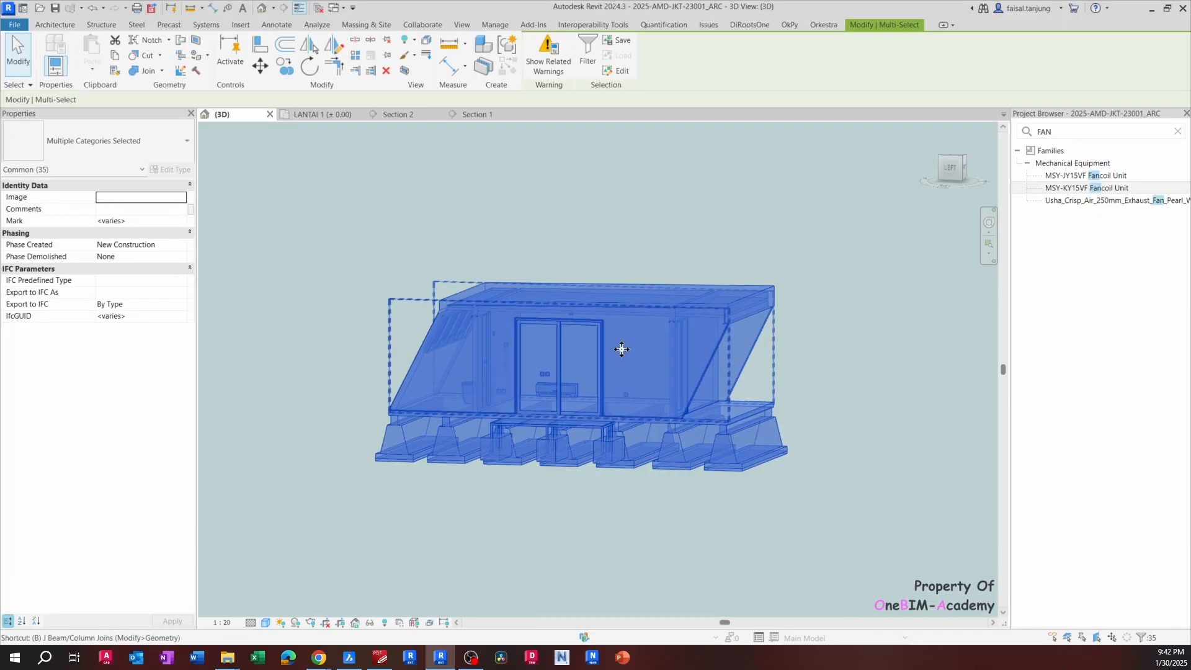
left_click(406, 73)
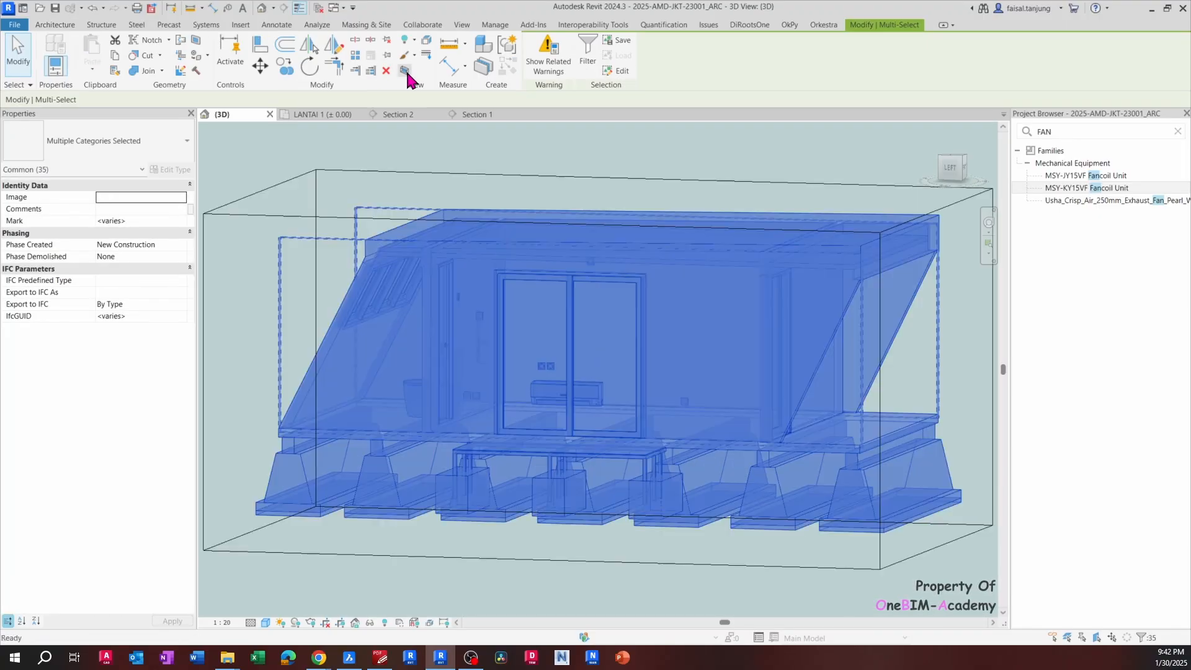
Pull the section box's face on the entrance side inwards to expose the main room and select the fancoil unit on its floor
scroll(561, 364, "up", 3)
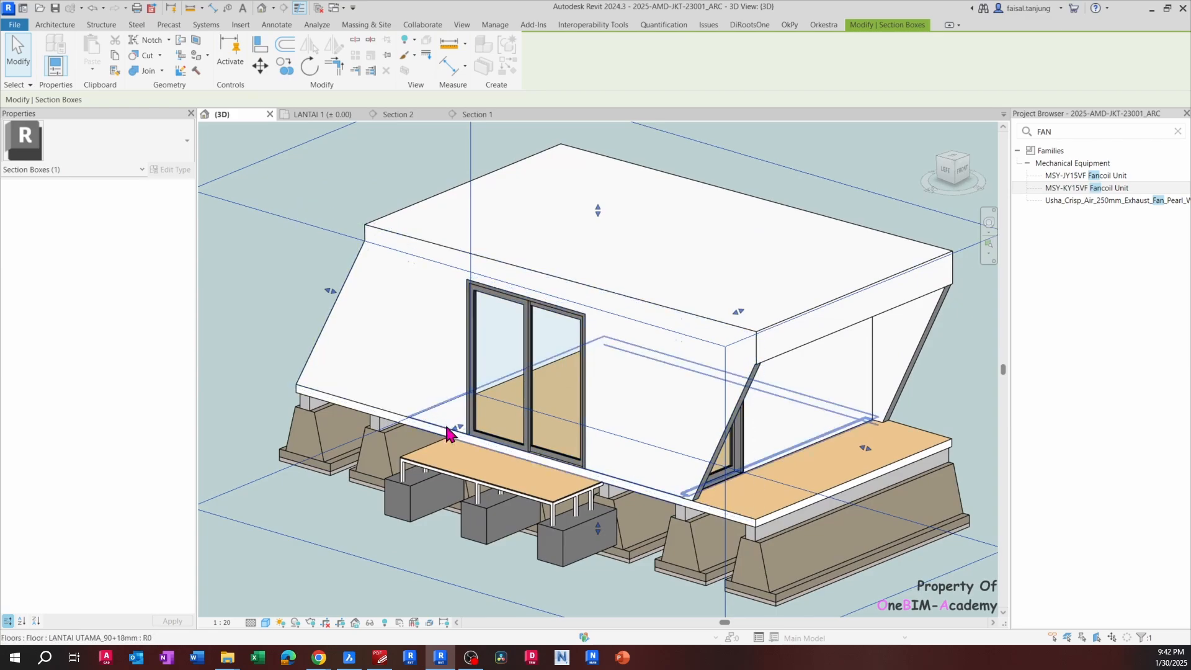
left_click_drag(458, 428, 570, 381)
middle_click_drag(560, 404, 695, 381, "shift")
key("Escape")
scroll(591, 377, "up", 2)
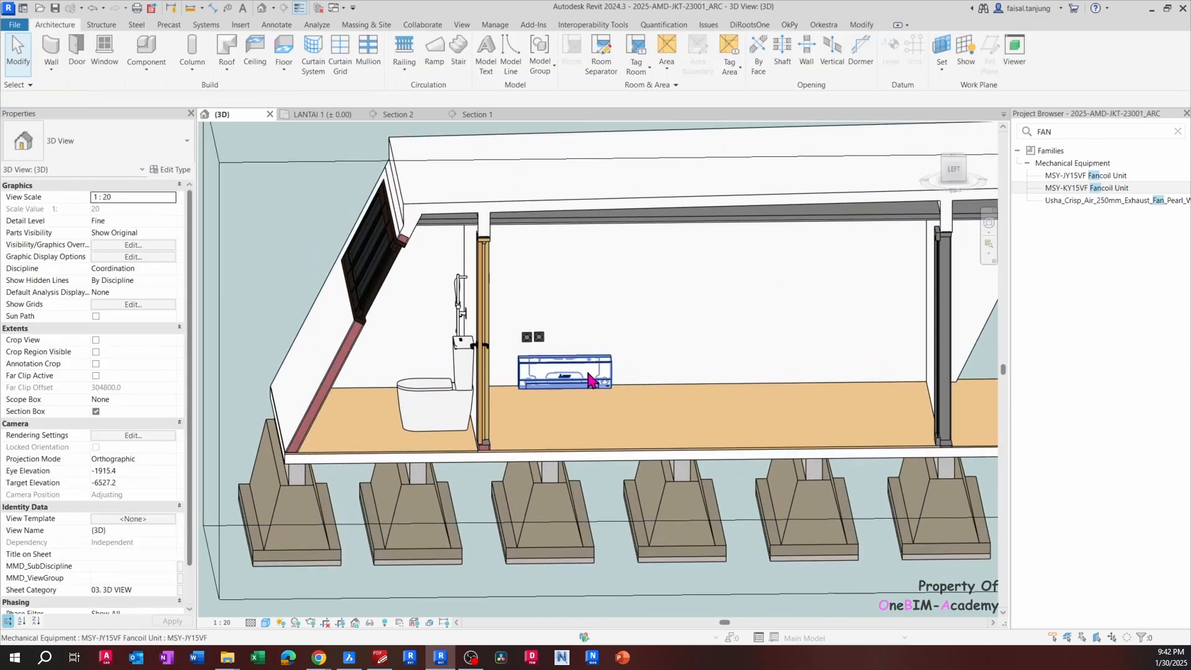
left_click(591, 376)
middle_click_drag(591, 377, 620, 338, "shift")
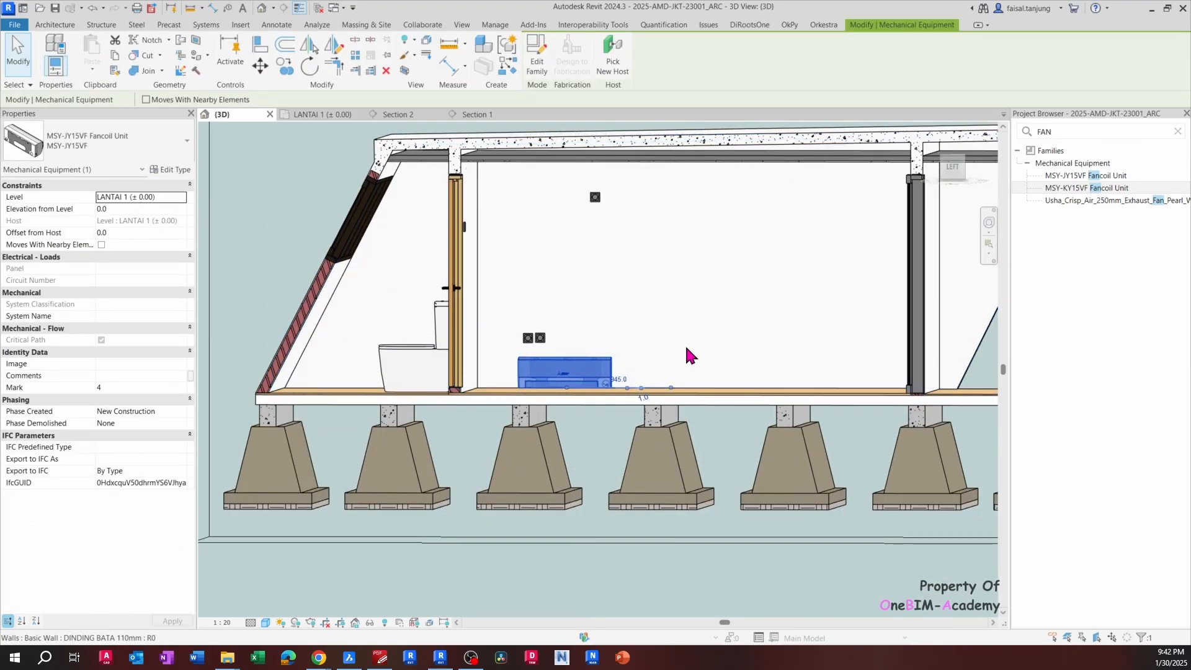
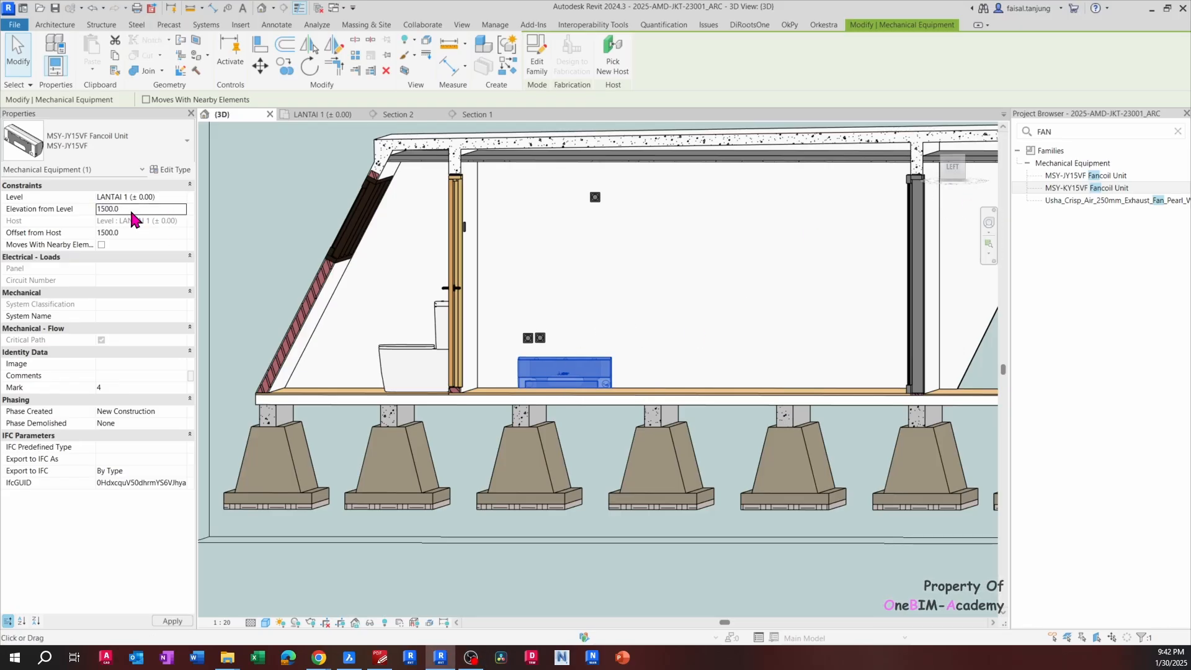
Set the fancoil unit's elevation from level to 1500 mm and move it freehand beside the upper dimmer switch, at about 1697 mm elevation
middle_click_drag(571, 222, 619, 206, "shift")
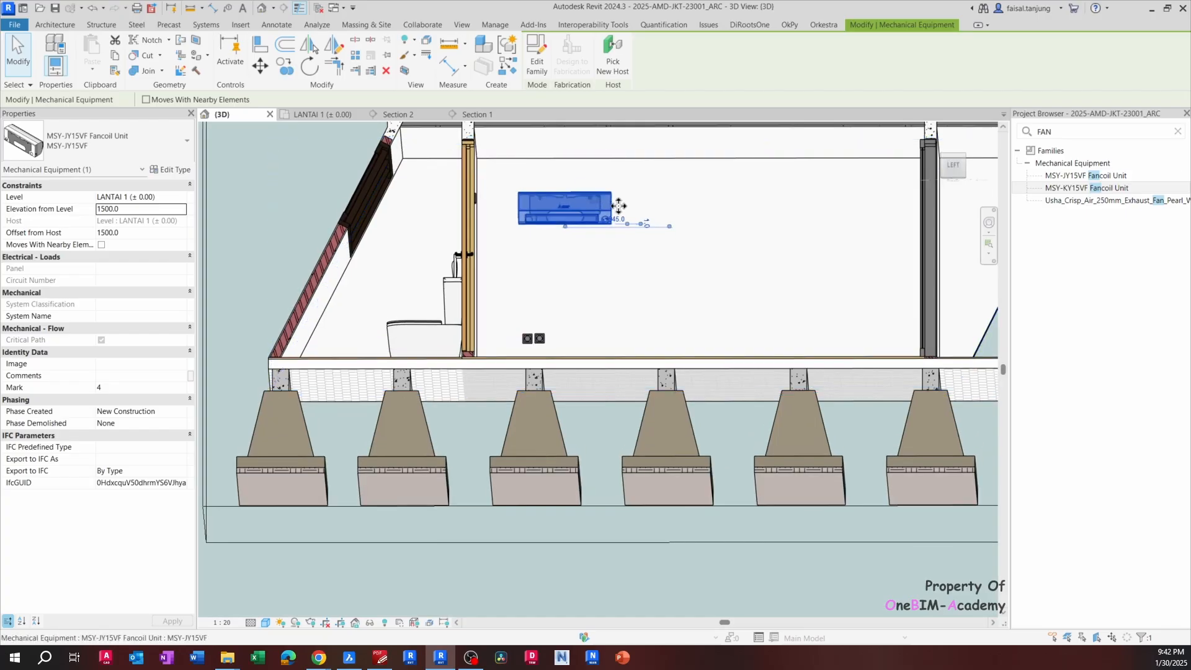
left_click(952, 166)
scroll(638, 203, "up", 5)
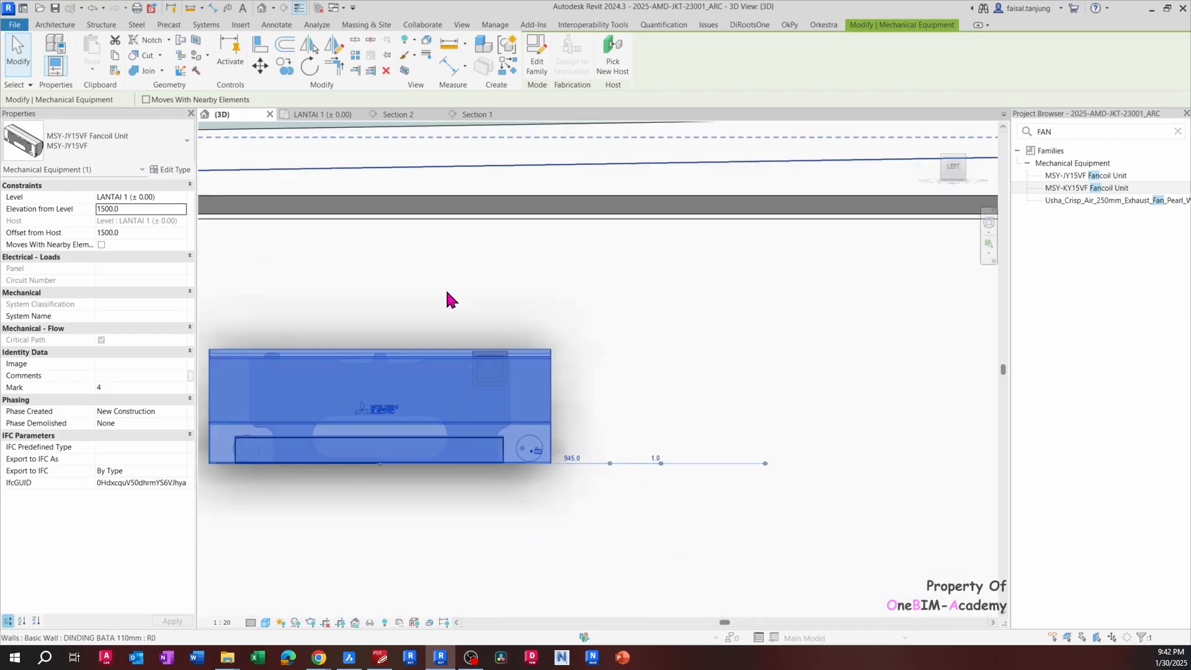
scroll(447, 299, "down", 4)
left_click_drag(527, 340, 662, 310)
key("Escape")
scroll(671, 321, "up", 2)
mouse_move(732, 411)
middle_mouse_down("shift")
mouse_move(719, 314)
mouse_move(790, 404)
mouse_move(766, 418)
mouse_move(744, 404)
middle_mouse_up("shift")
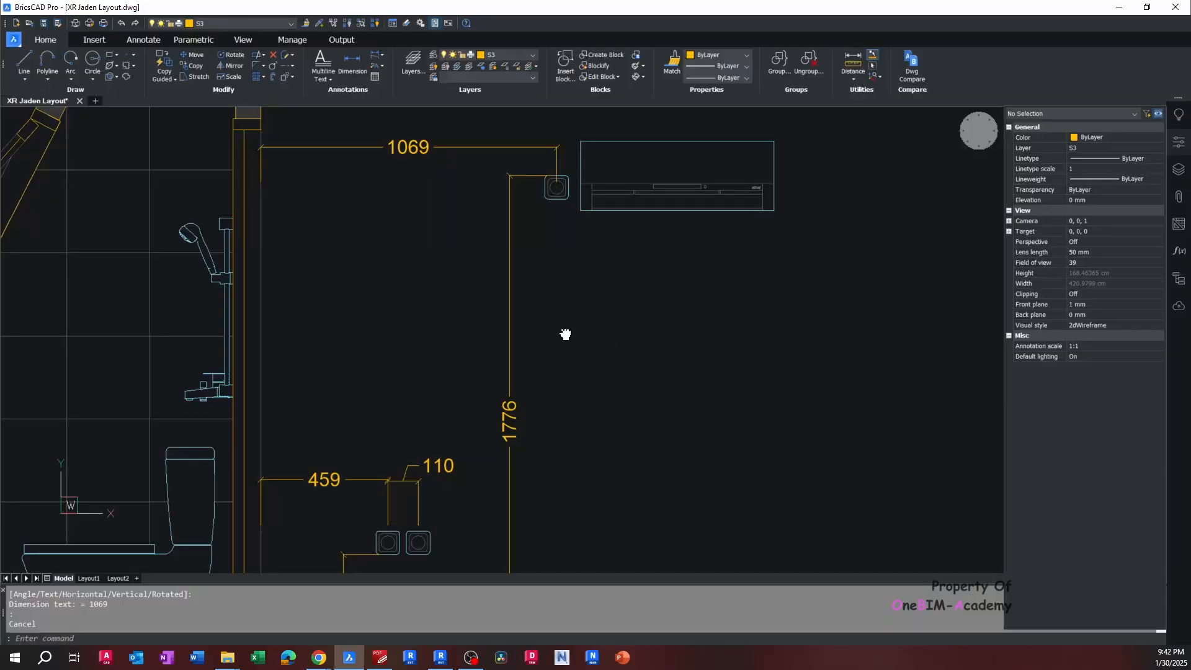
Switch to BricsCAD and dimension the horizontal distance from the upper switch's centre to the near side of the air conditioner
scroll(566, 329, "down", 3)
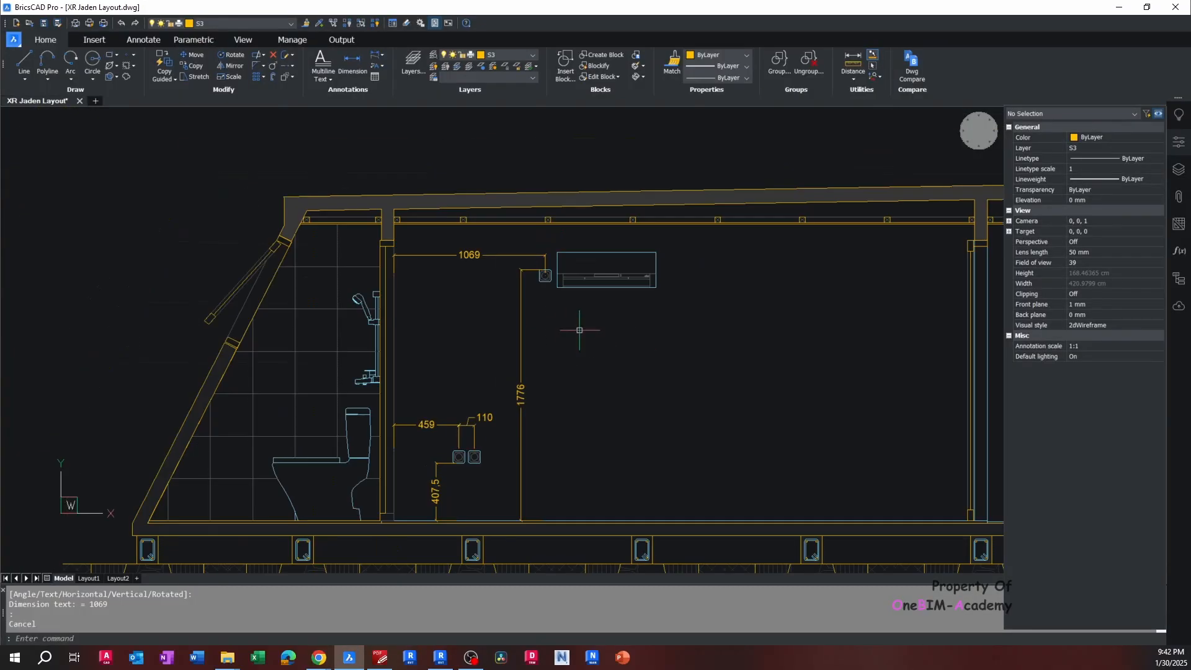
scroll(458, 235, "up", 4)
type("dli")
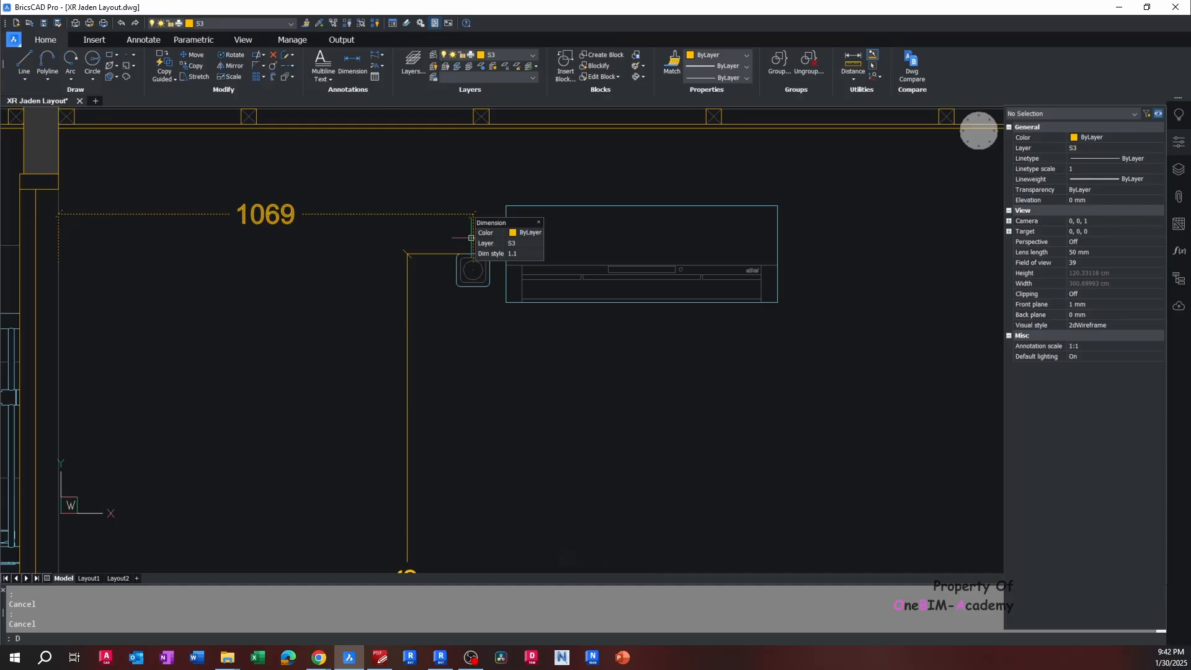
key("Return")
scroll(475, 256, "up", 3)
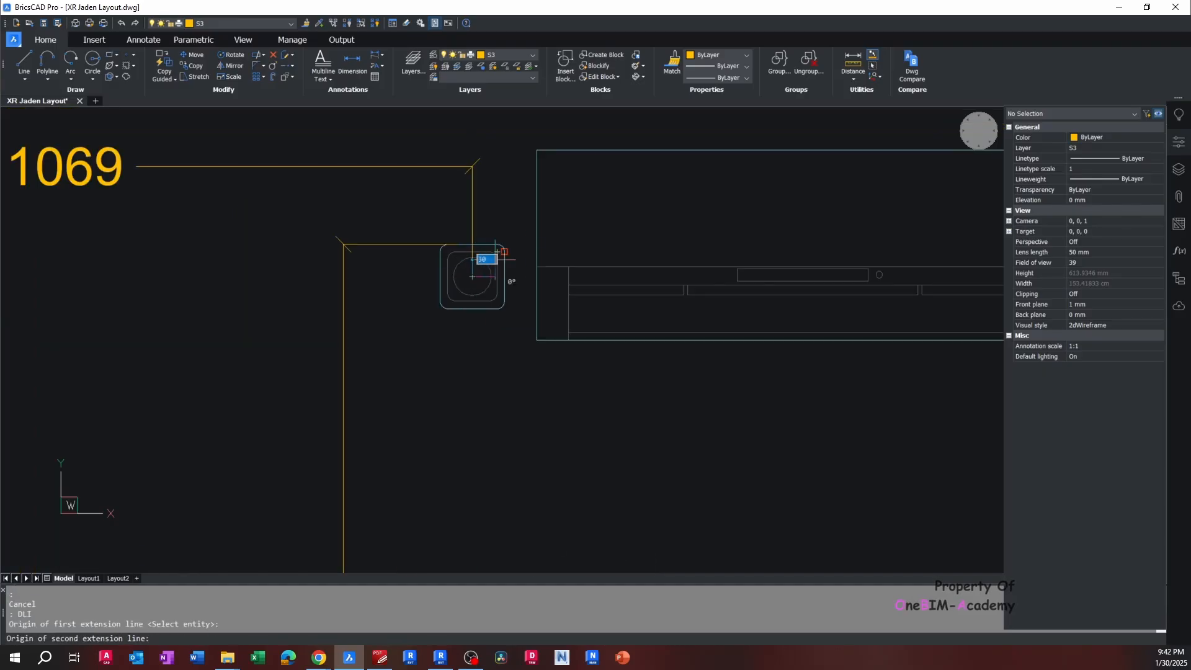
left_click(538, 279)
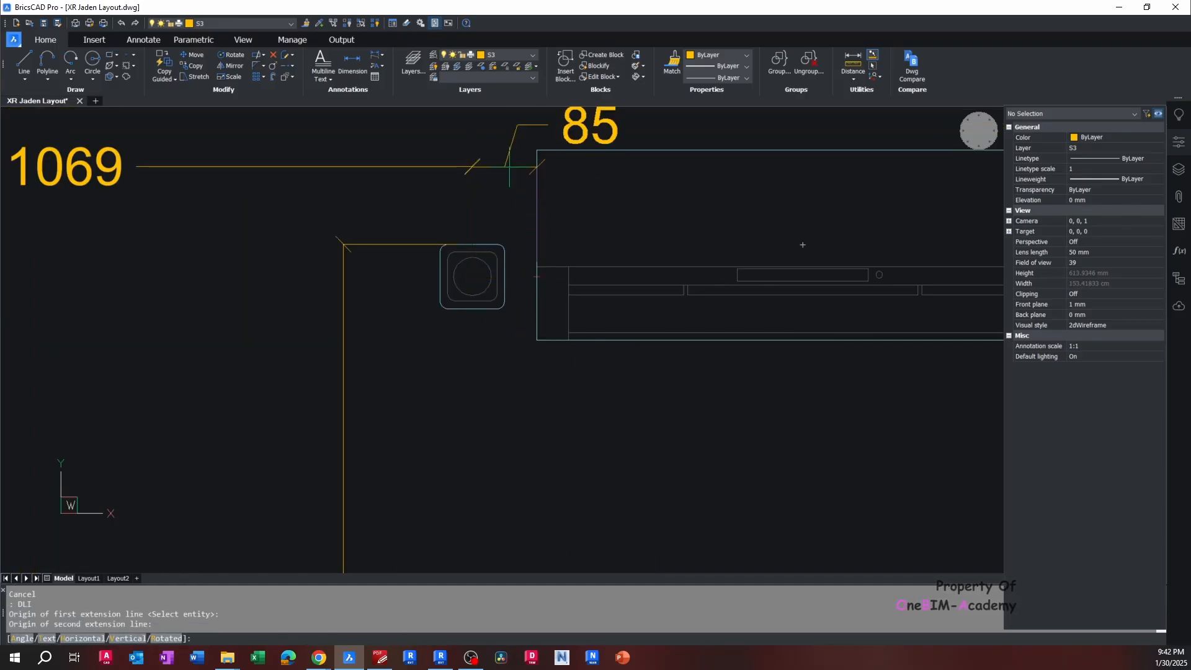
middle_click_drag(467, 159, 463, 256)
left_click(440, 206)
scroll(440, 208, "down", 3)
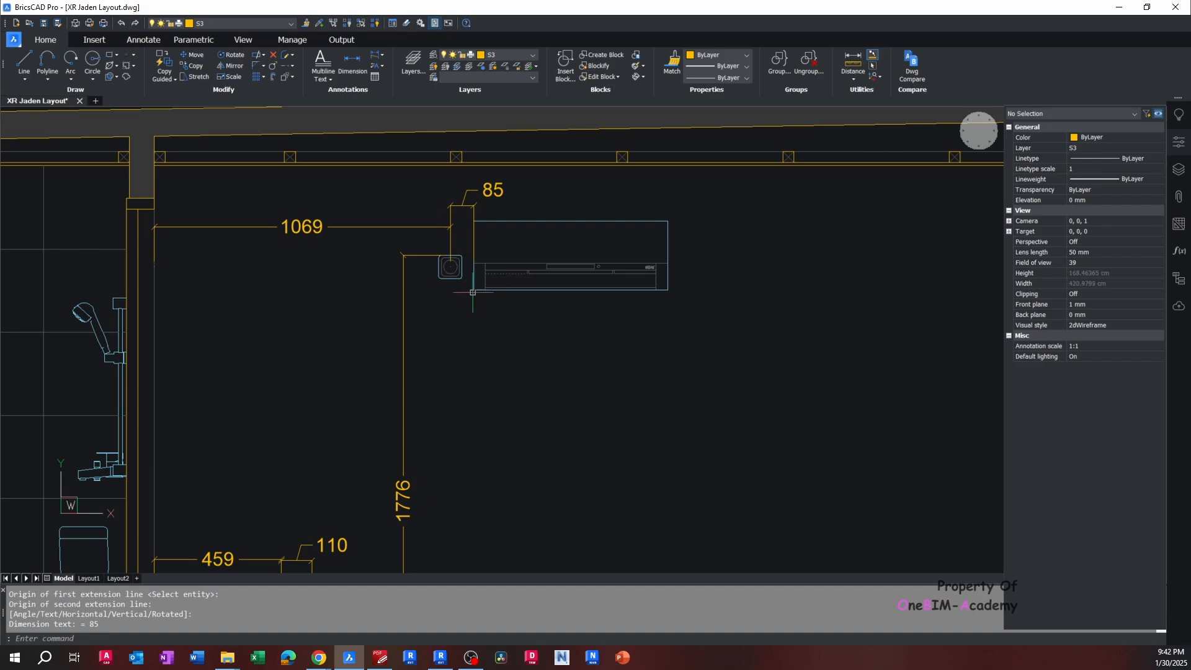
Dimension the vertical offset between the air conditioner's lower corner and the bottom edge of the upper switch
scroll(473, 293, "up", 2)
scroll(486, 298, "up", 2)
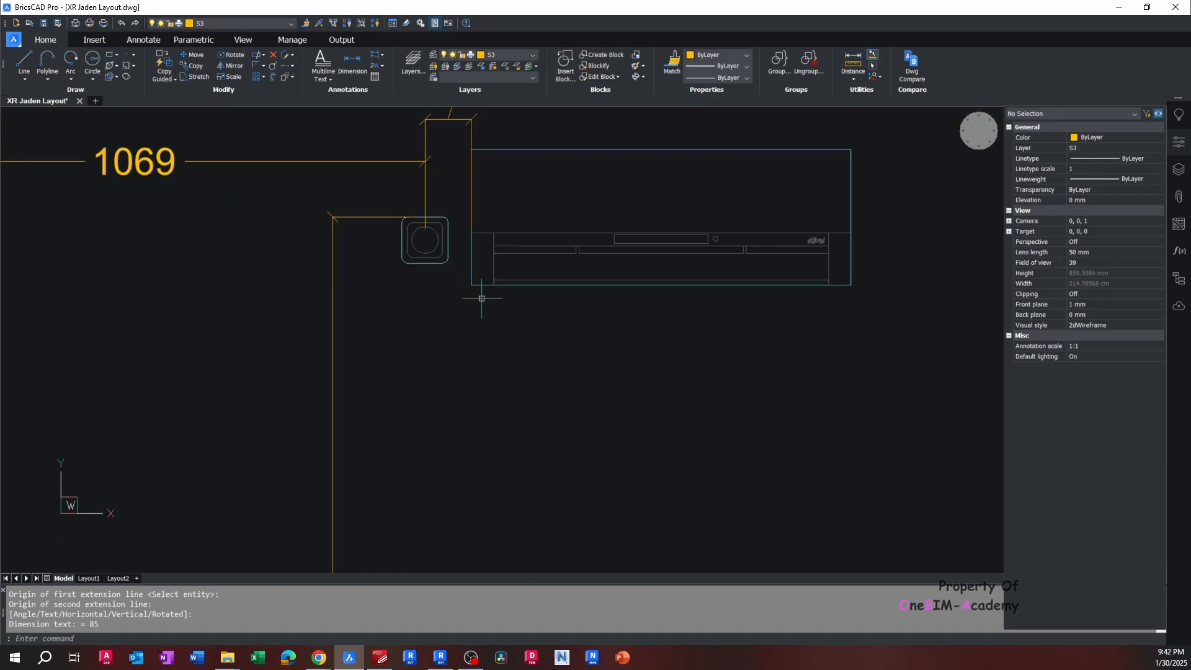
type("DLI")
key("Return")
scroll(435, 271, "up", 2)
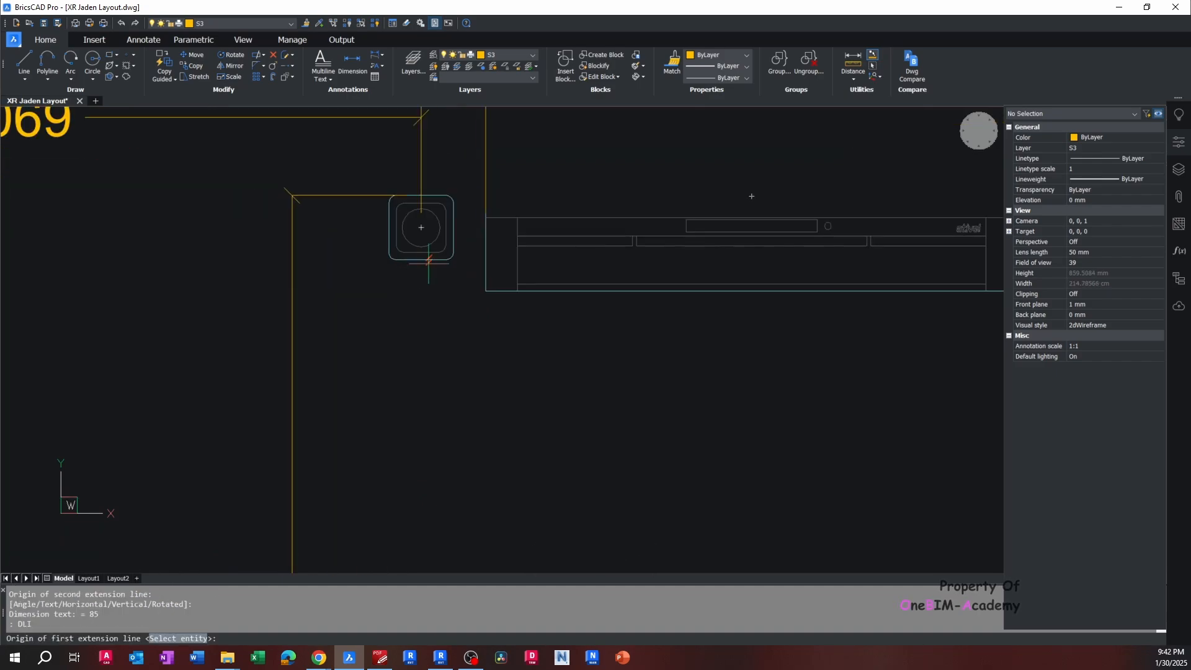
left_click(486, 291)
left_click(424, 261)
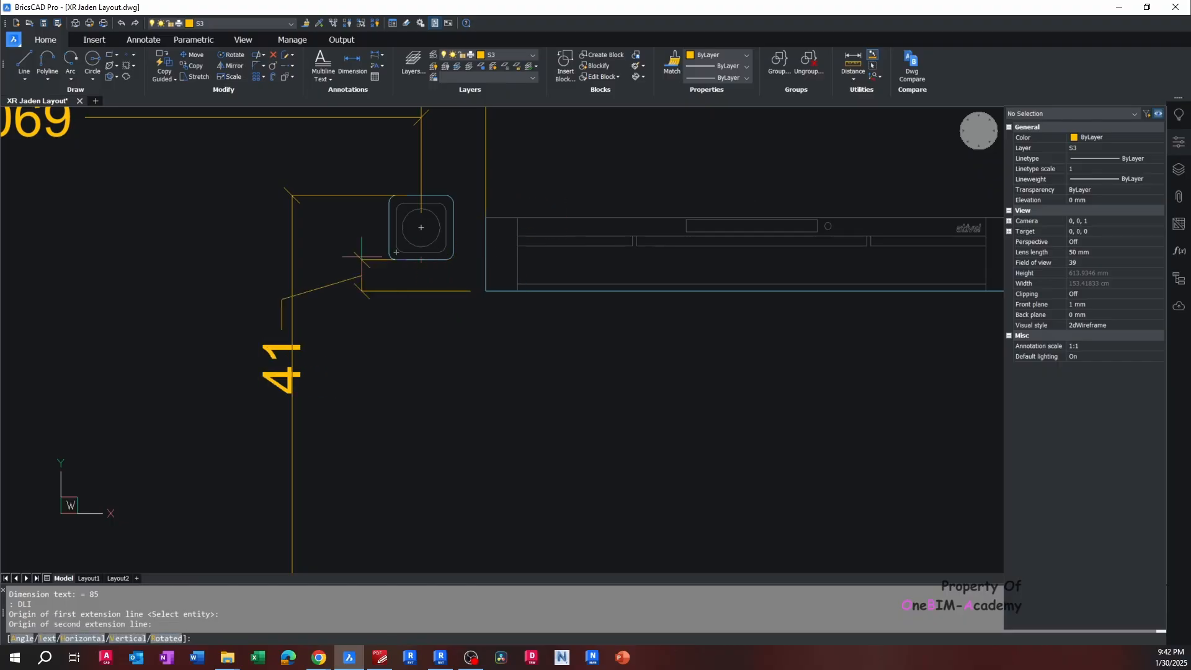
left_click(328, 255)
key("Escape")
key("Escape")
scroll(375, 262, "down", 4)
middle_click_drag(376, 262, 382, 291)
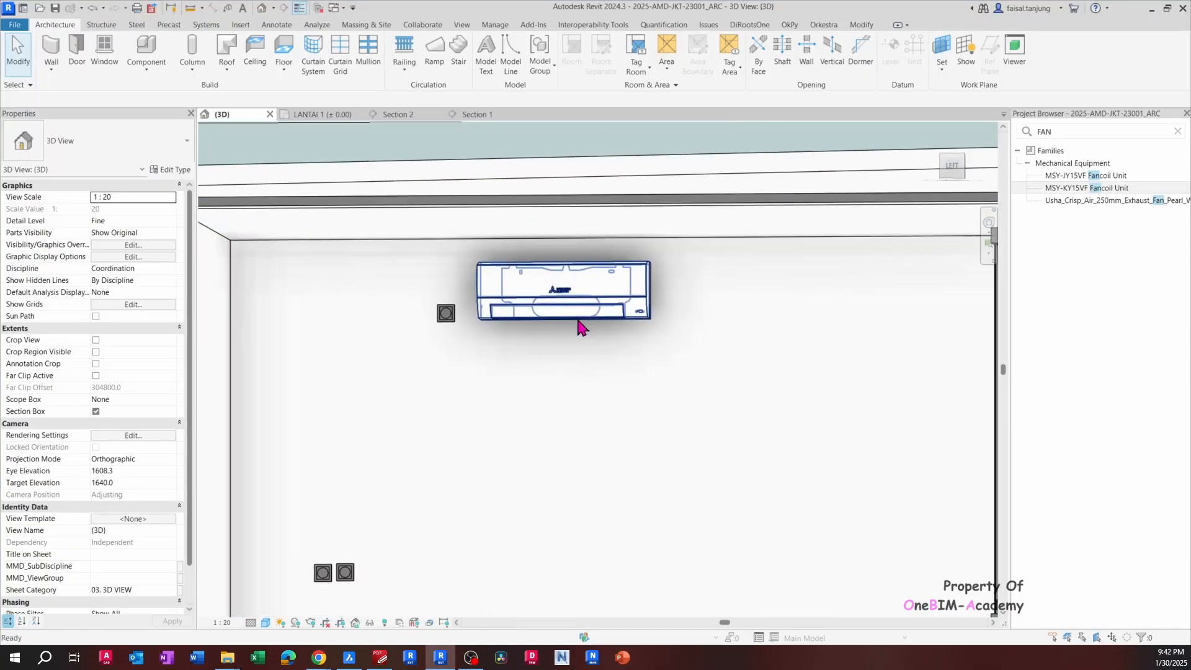
Select the fancoil unit in Revit's 3D view facing LEFT and compare its position with the dimensioned section in BricsCAD
scroll(580, 323, "up", 2)
left_click(580, 304)
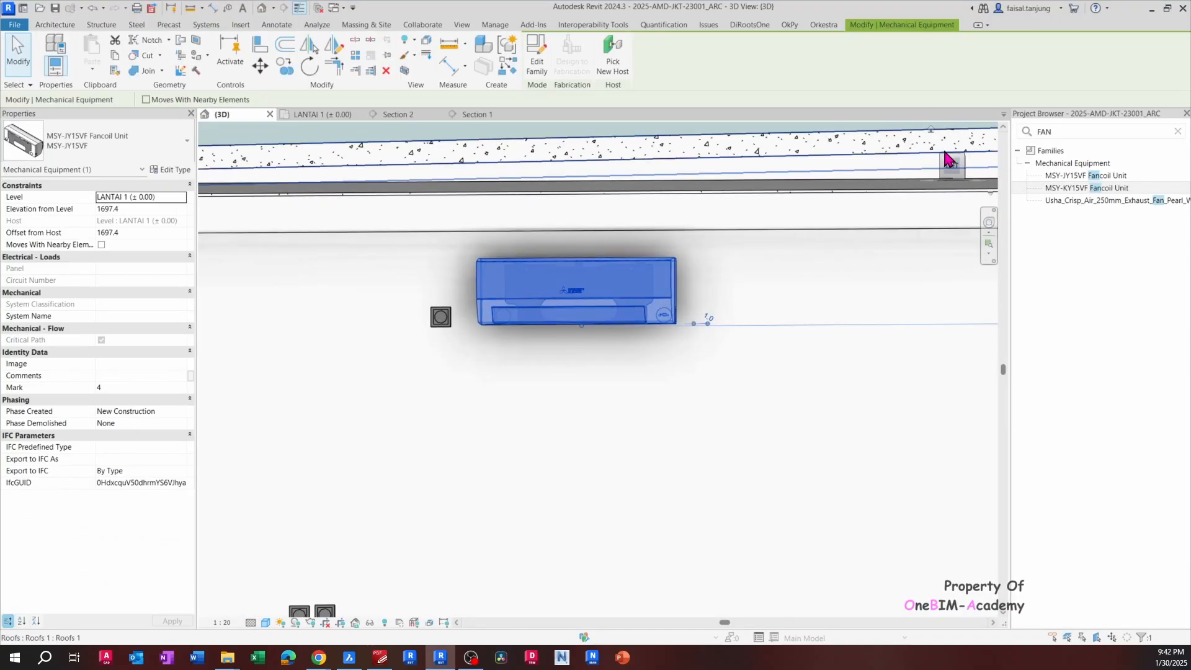
scroll(546, 304, "up", 4)
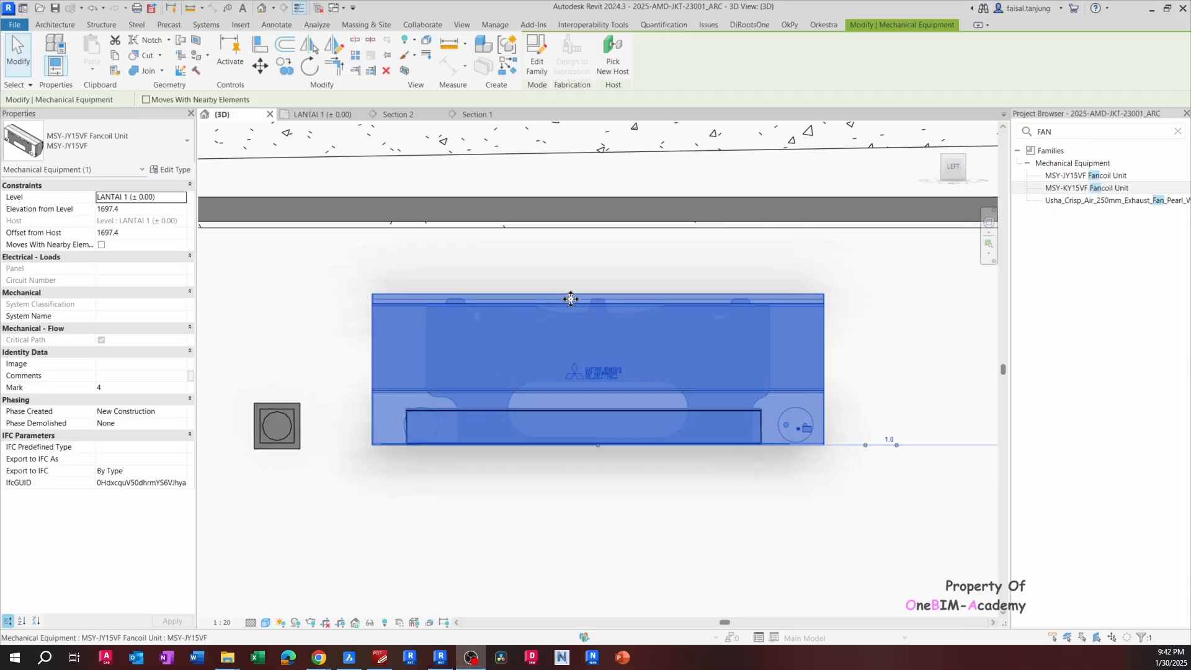
key("alt+Tab")
scroll(543, 304, "down", 2)
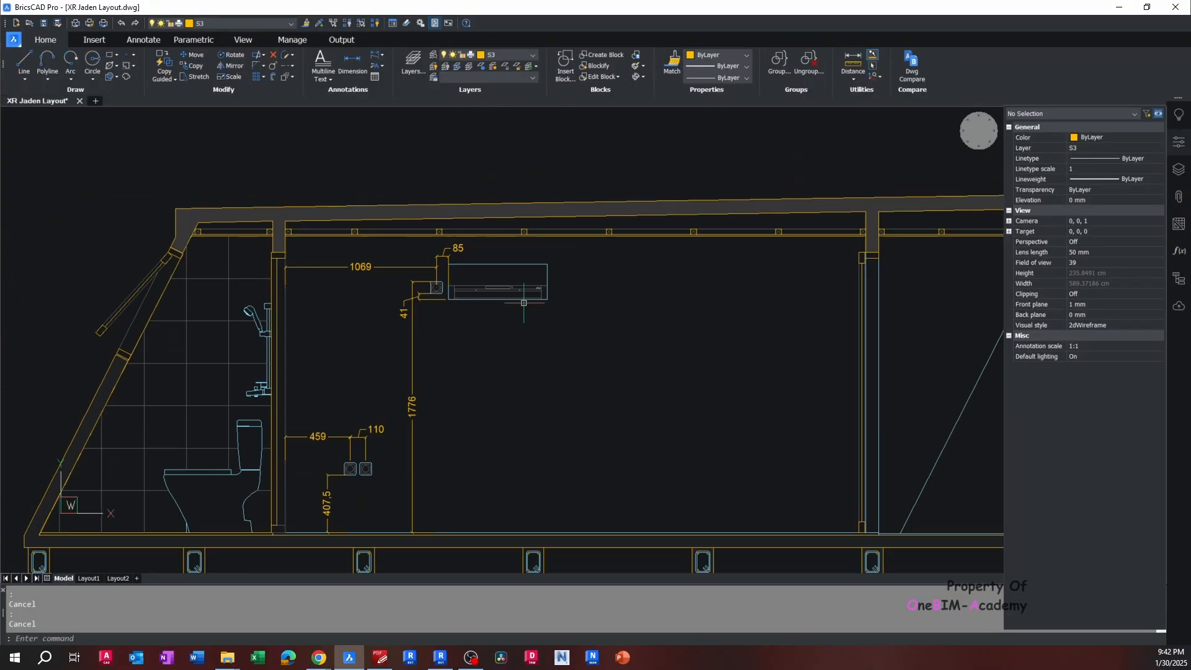
middle_click_drag(468, 287, 533, 278)
scroll(532, 279, "up", 2)
key("alt+Tab")
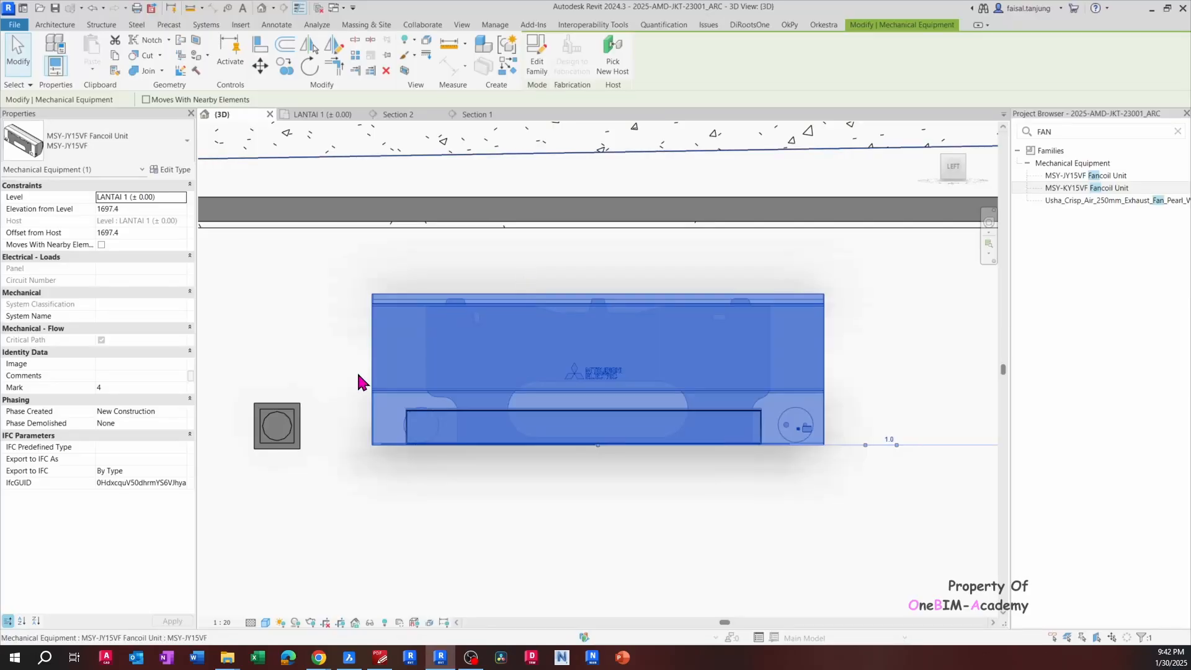
Move the fancoil unit from an endpoint near its lower corner on the dimmer side to the midpoint of the upper dimmer's bottom edge
scroll(359, 376, "up", 2)
middle_click_drag(380, 445, 618, 324)
key("m")
key("v")
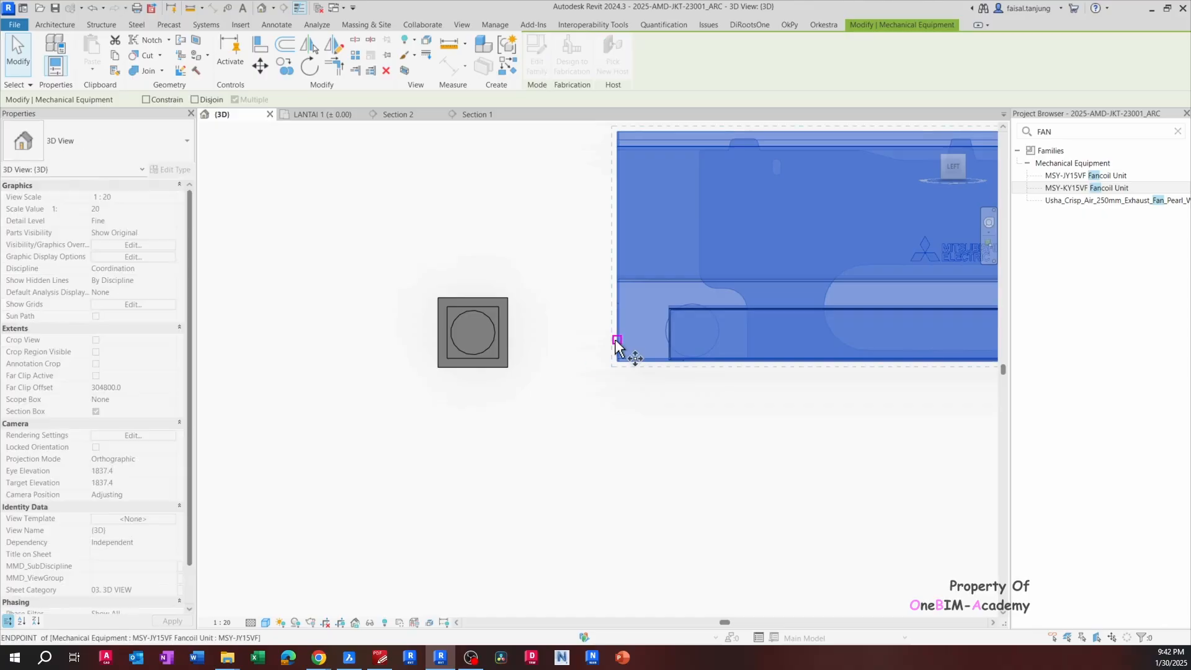
scroll(617, 345, "up", 1)
left_click(616, 345)
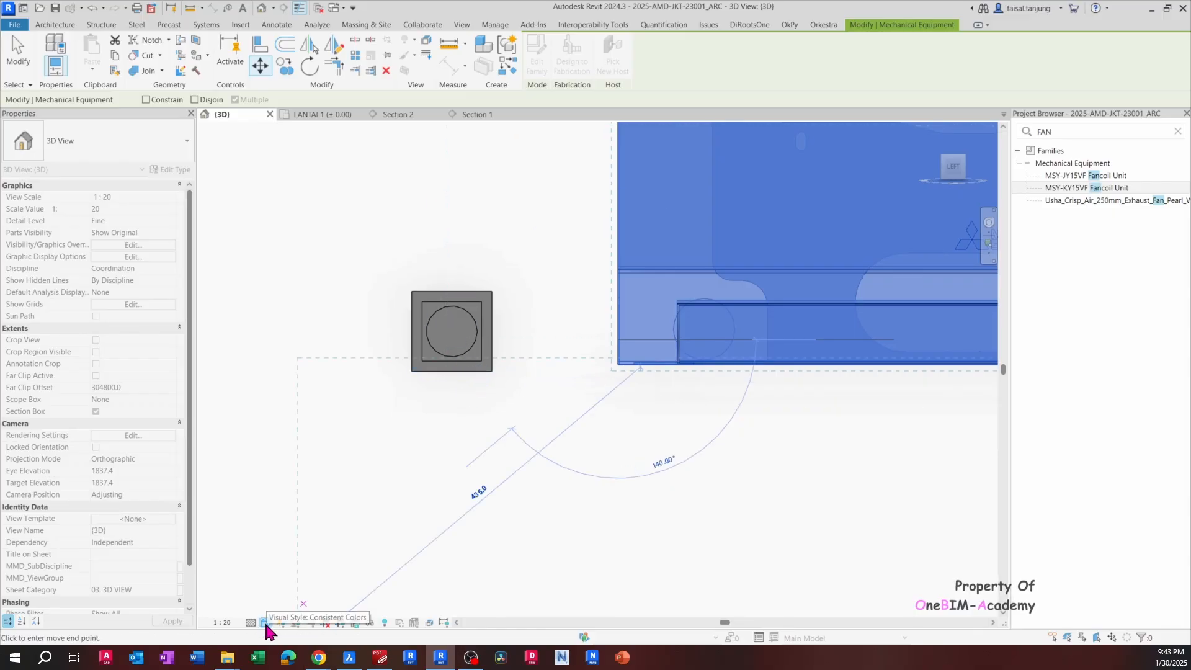
scroll(459, 372, "up", 4)
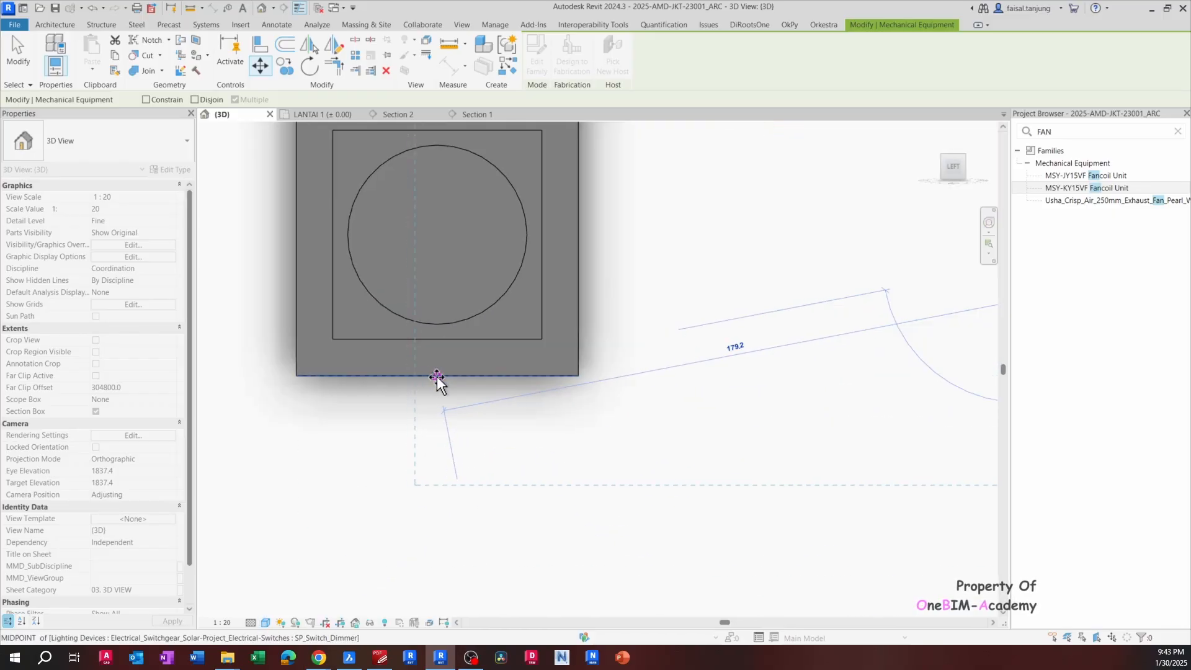
left_click(441, 379)
Move the fancoil unit 85 mm horizontally away from the upper dimmer switch and deselect it
scroll(454, 381, "down", 2)
scroll(456, 387, "down", 5)
key("m")
key("v")
left_click(472, 443)
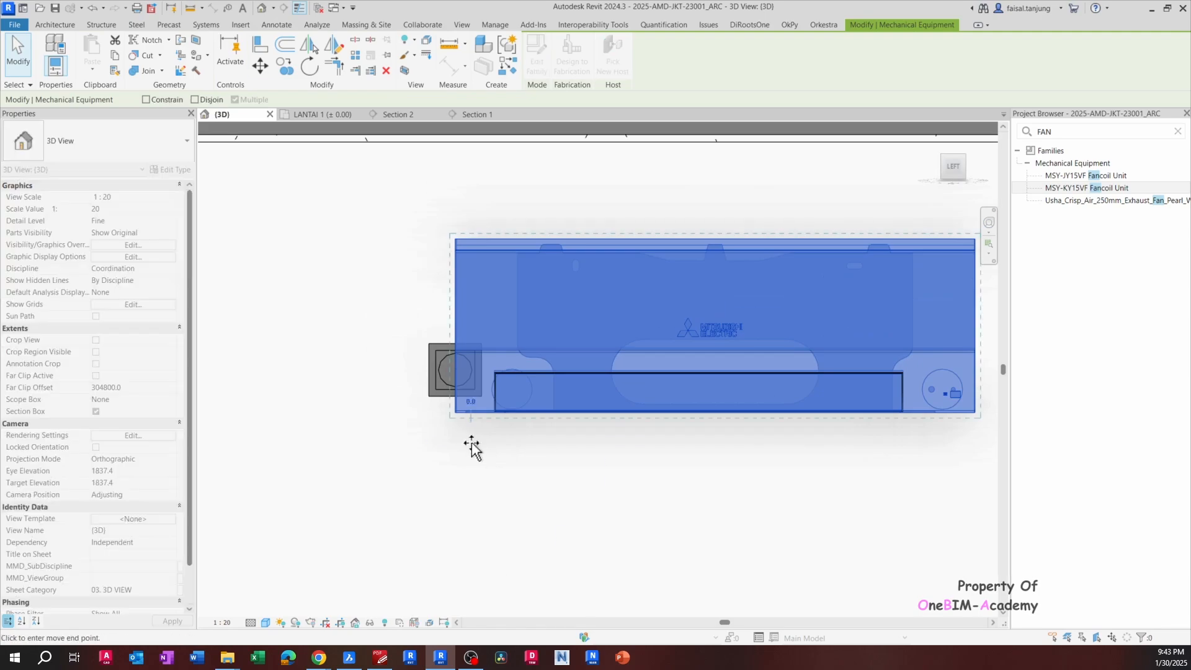
type("80")
key("Return")
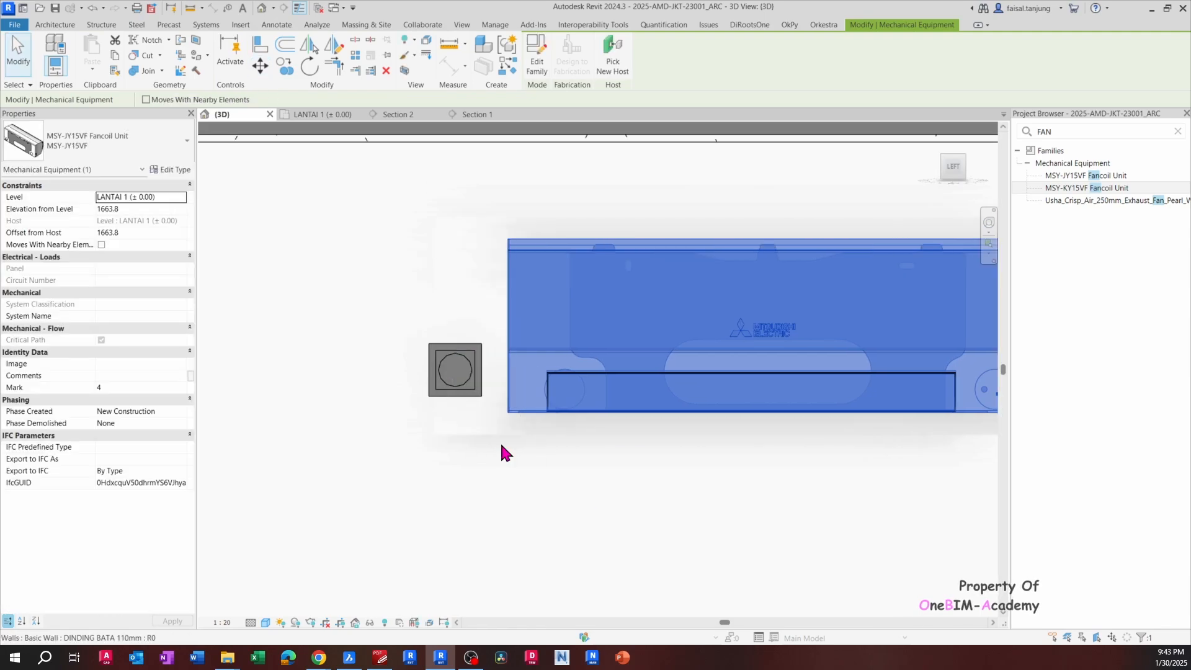
scroll(491, 394, "down", 3)
middle_click_drag(491, 401, 486, 294)
middle_click_drag(578, 368, 561, 291)
scroll(561, 291, "down", 3)
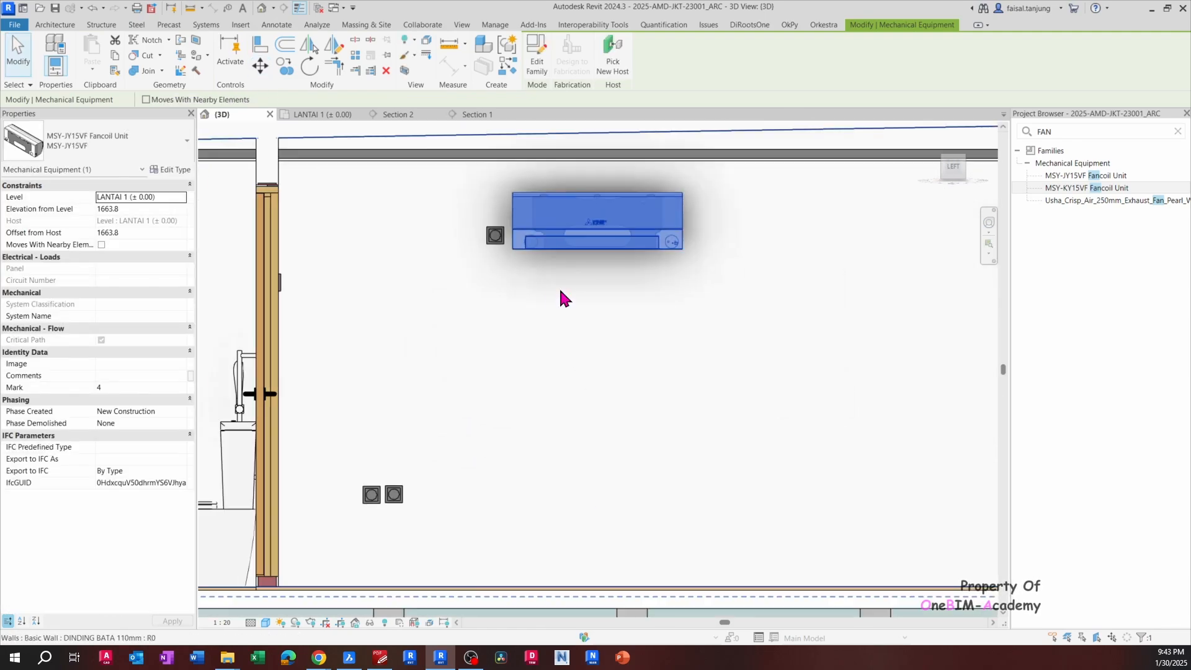
key("Escape")
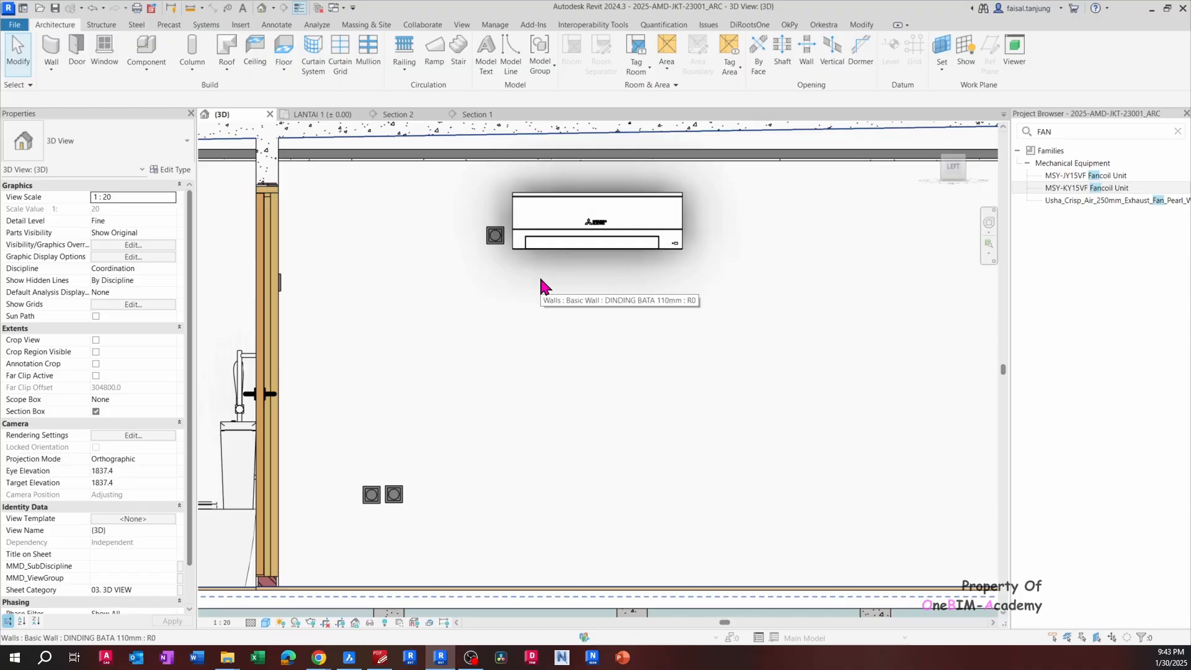
Open the Section 2 view and dimension the vertical distance from the fancoil unit's bottom edge to the floor
left_click(397, 115)
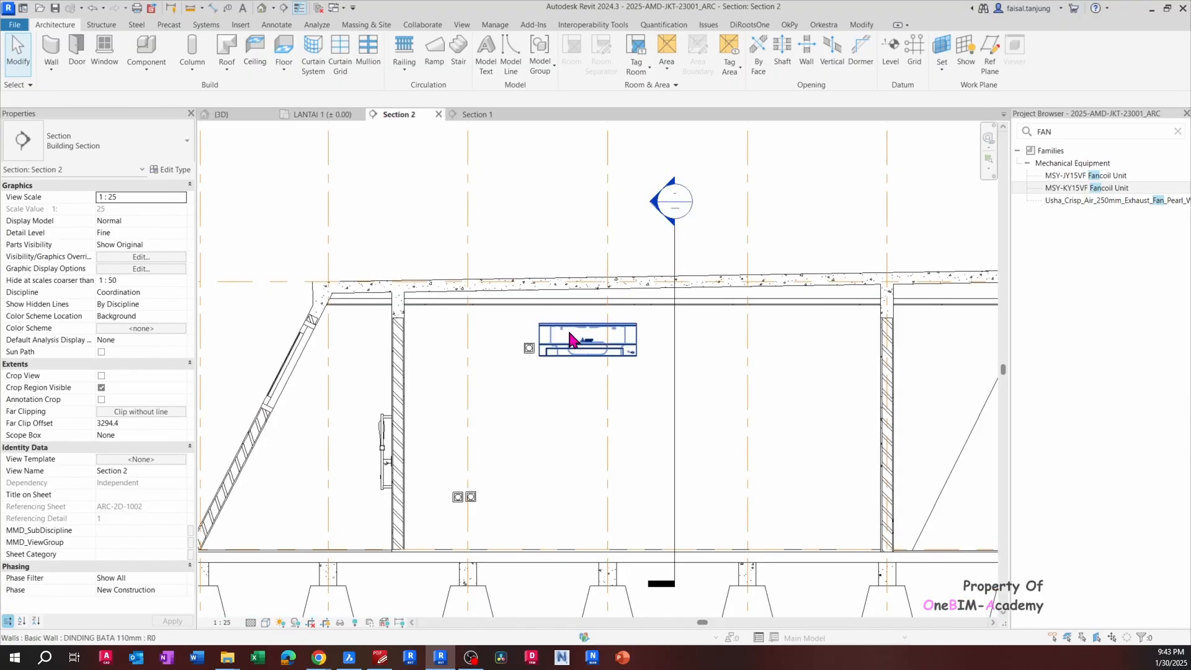
scroll(561, 373, "up", 4)
key("d")
key("i")
scroll(457, 258, "up", 5)
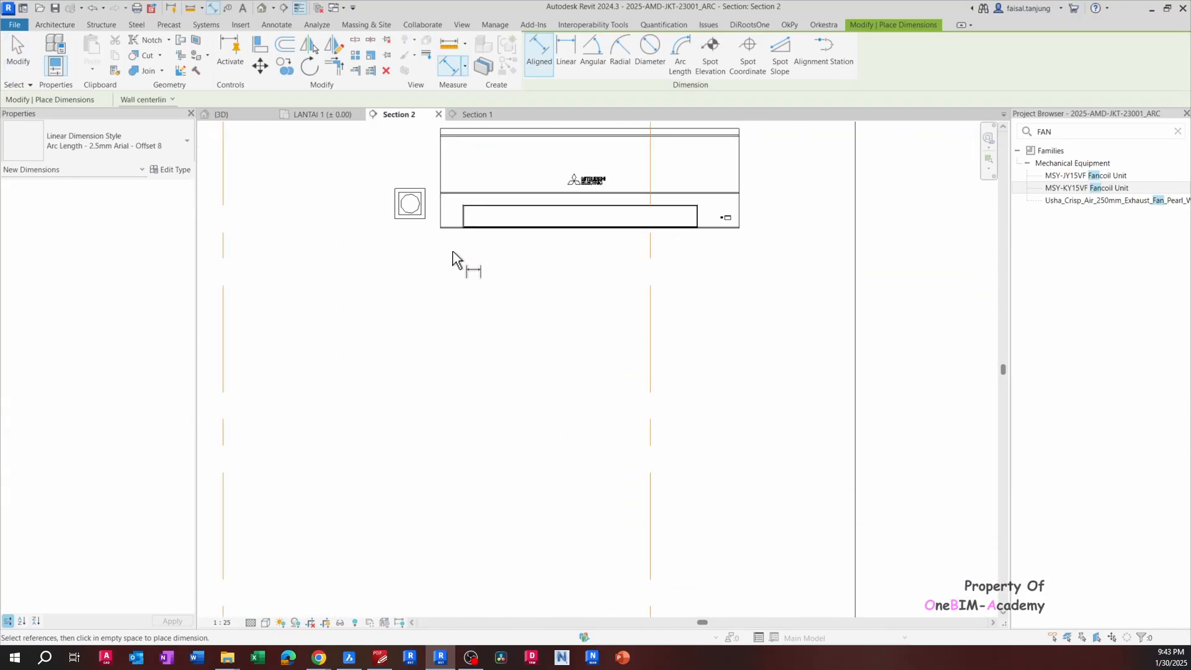
left_click(453, 217)
scroll(451, 267, "down", 6)
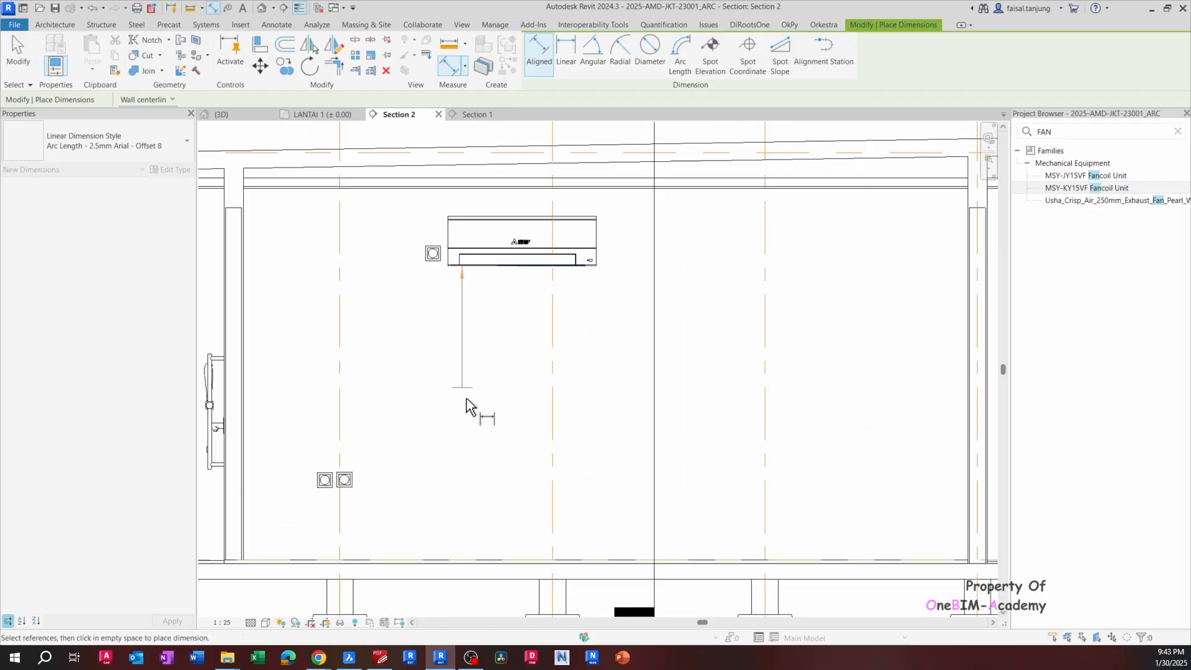
middle_click_drag(409, 572, 404, 485)
scroll(416, 480, "up", 3)
left_click(471, 461)
left_click(474, 466)
scroll(470, 372, "down", 5)
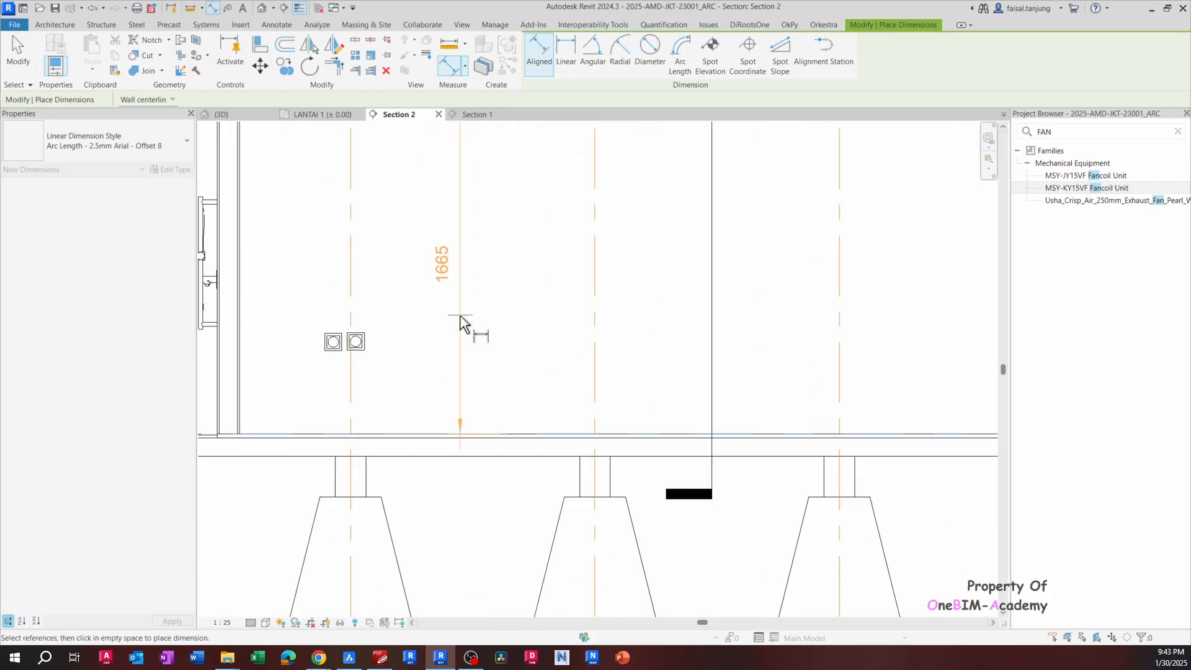
key("Escape")
key("Escape")
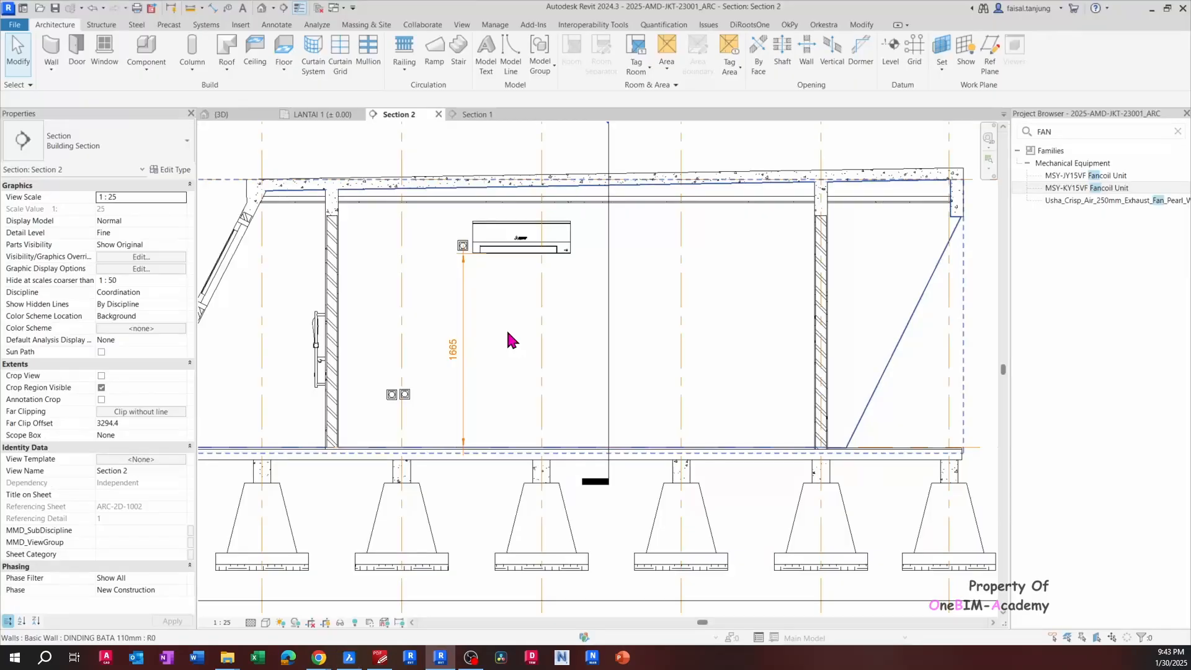
Raise the fancoil unit to an elevation of 1776 mm by editing its vertical dimension to the floor
scroll(502, 291, "up", 3)
left_click(498, 229)
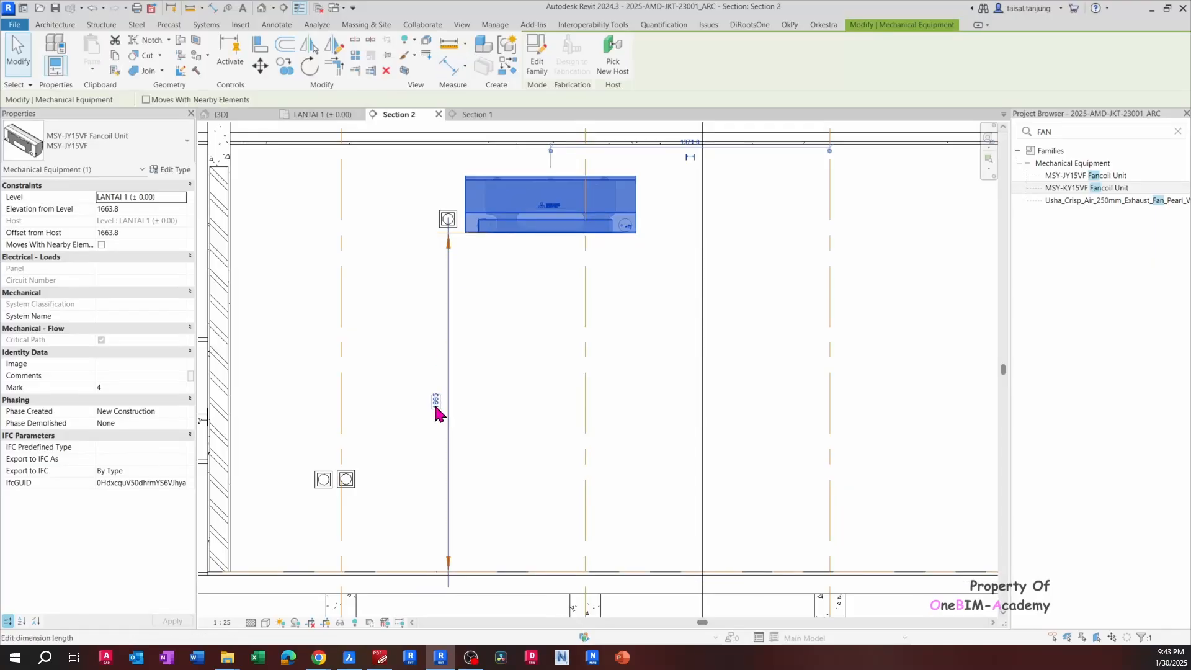
key("Return")
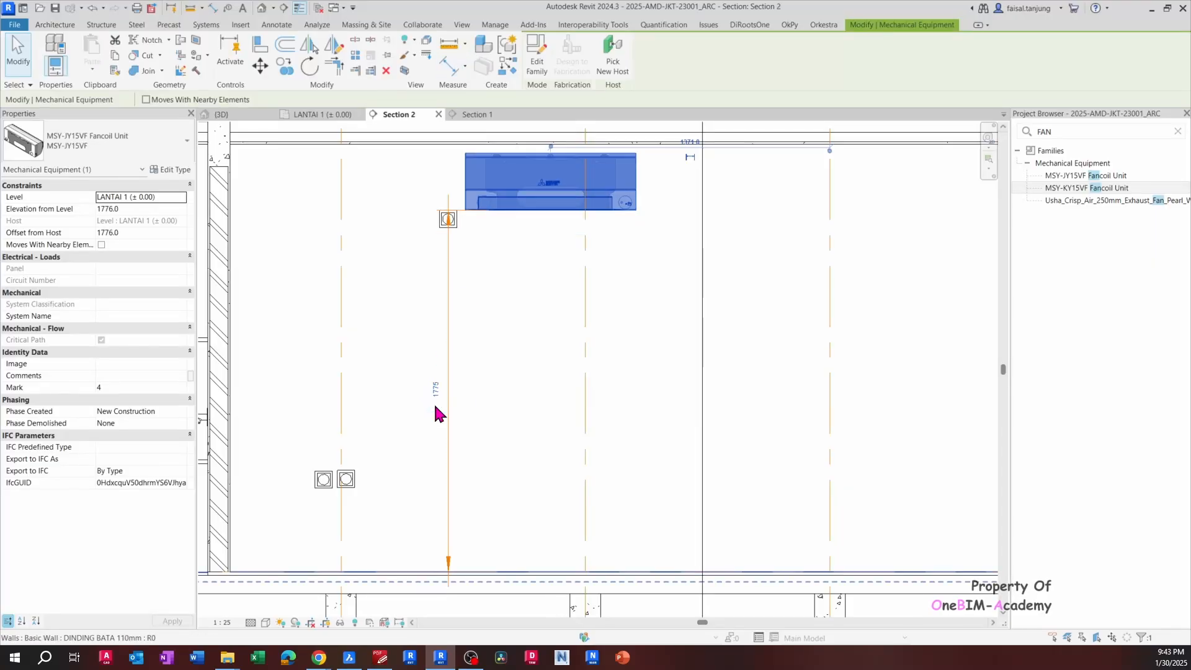
key("Escape")
middle_click_drag(491, 301, 484, 347)
Switch to BricsCAD and measure the fancoil unit's height with a trial linear dimension along its side farther from the dimmer
key("alt+Tab")
scroll(486, 350, "down", 3)
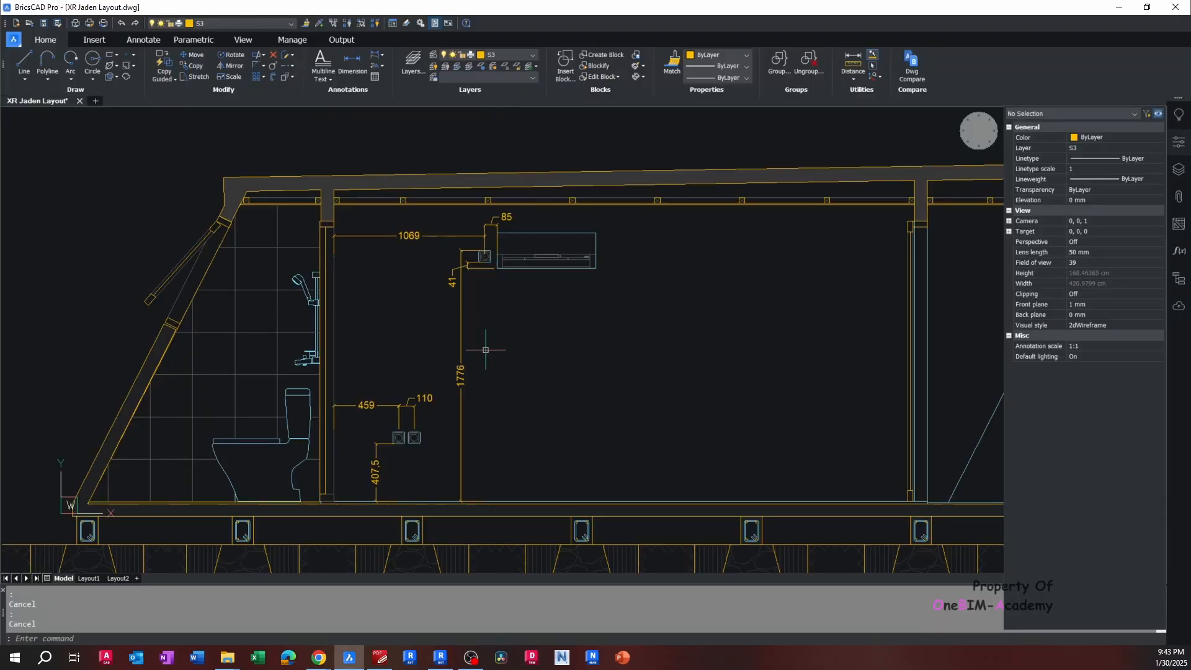
scroll(485, 350, "up", 4)
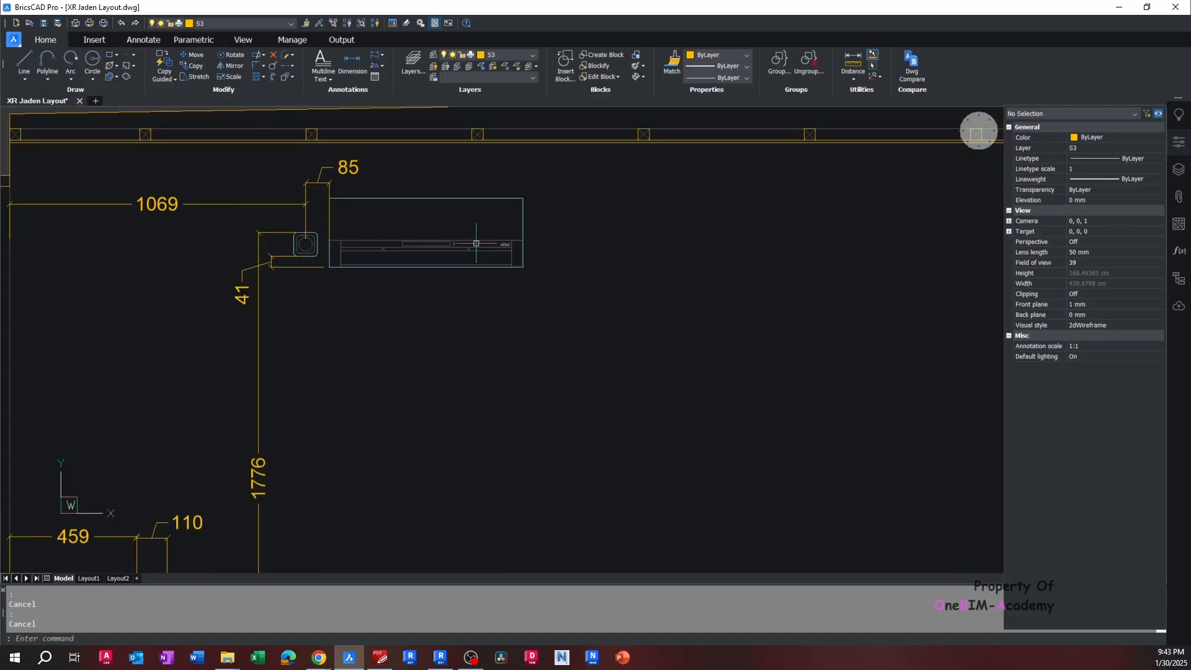
type("DLI")
key("Return")
scroll(525, 201, "up", 2)
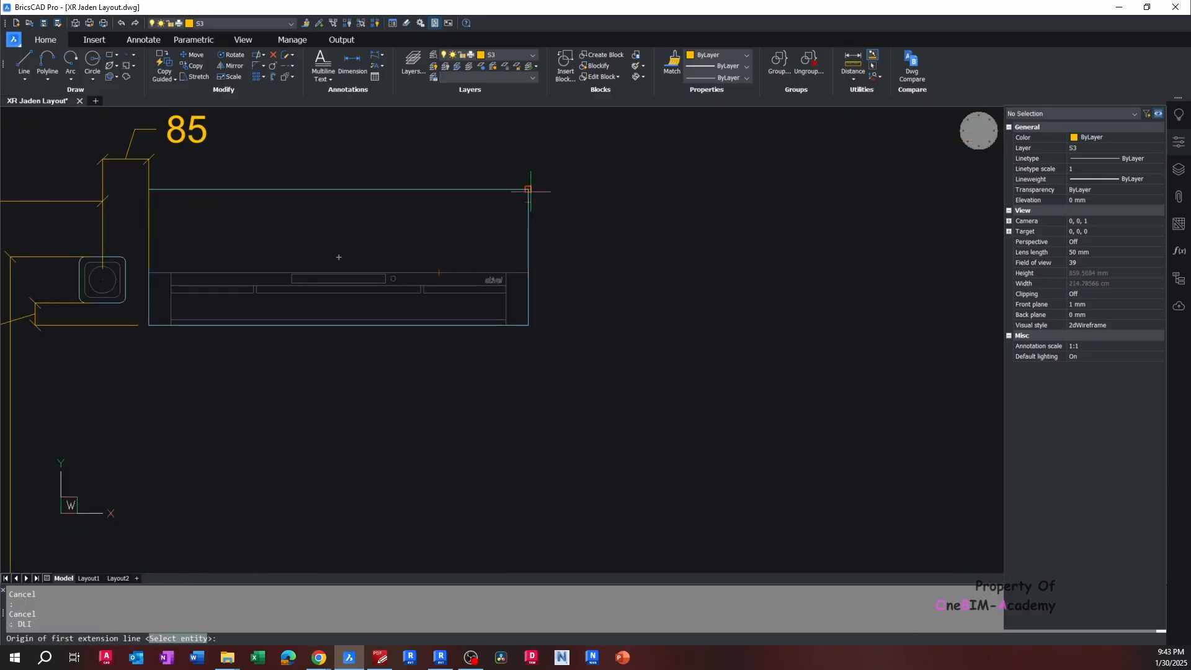
left_click(528, 325)
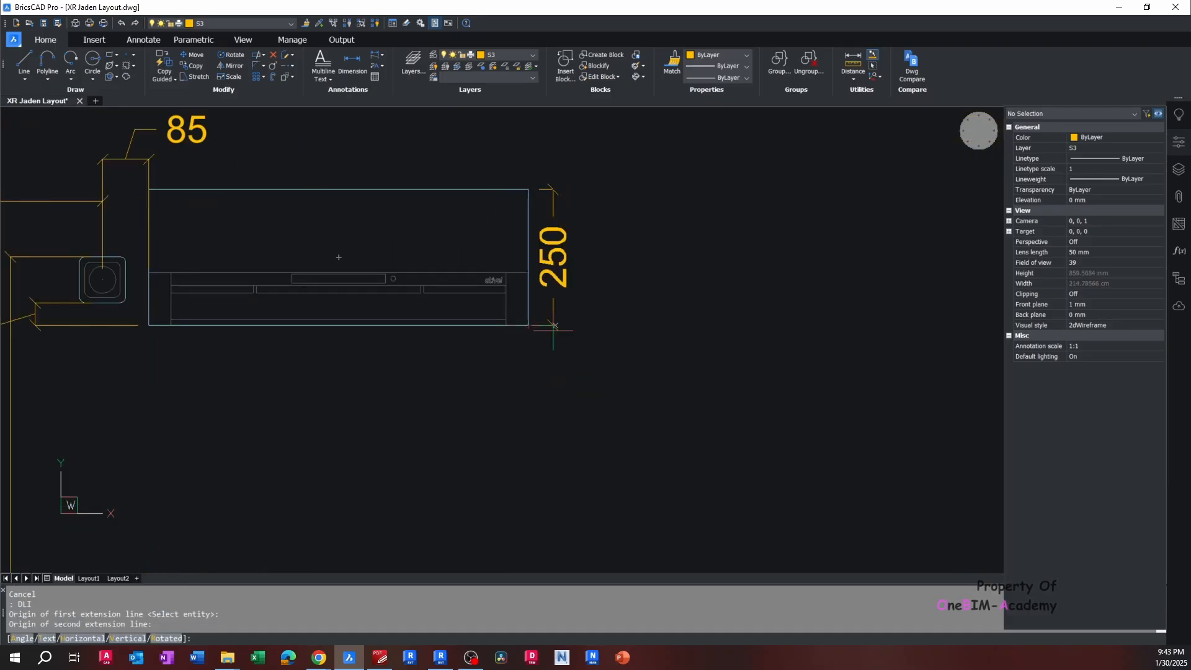
key("Escape")
Switch to Revit and dimension the fancoil unit's height from its top edge to its bottom edge in Section 2
key("alt+Tab")
scroll(597, 228, "up", 1)
scroll(622, 231, "up", 2)
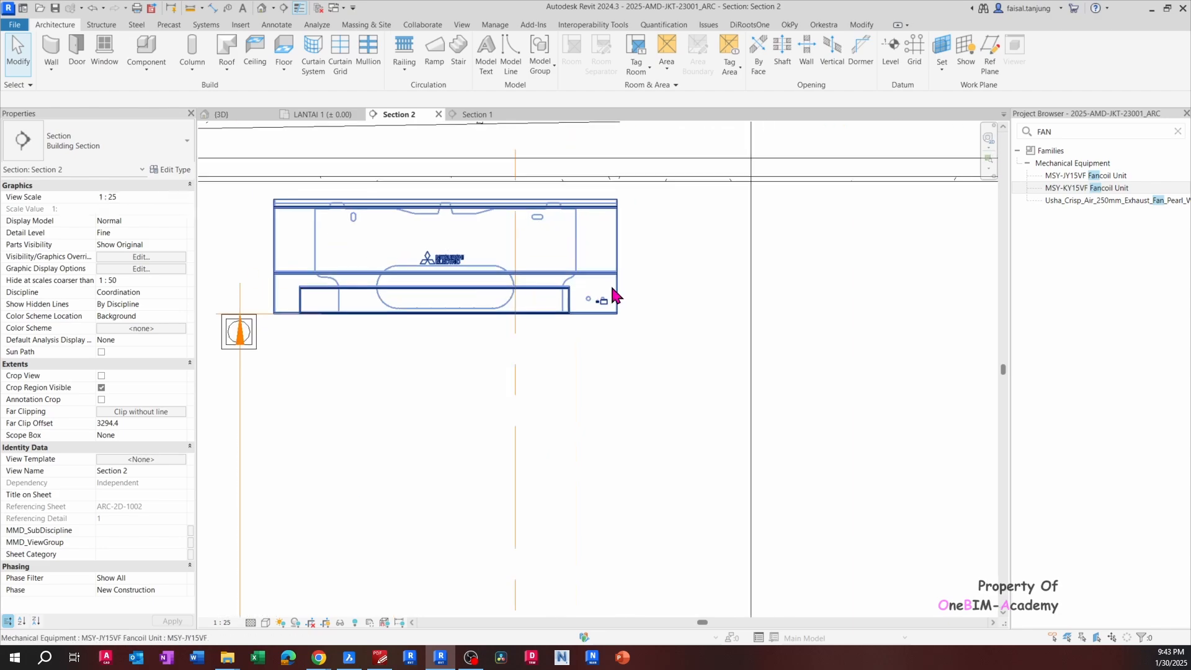
key("d")
key("i")
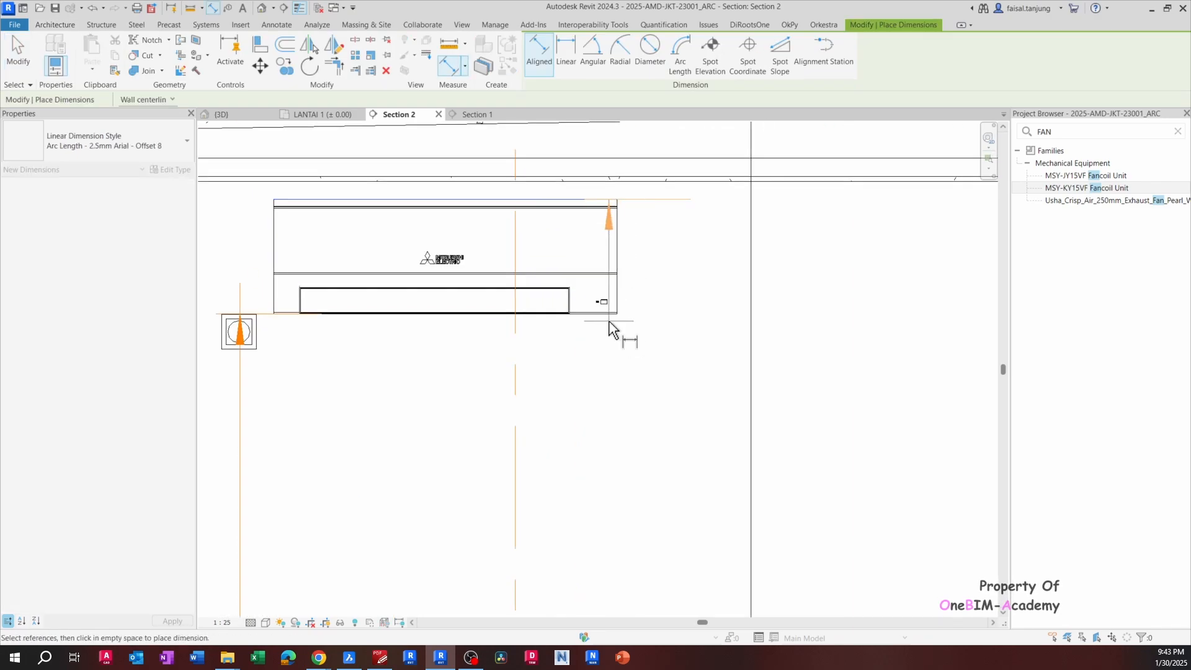
left_click(613, 316)
left_click(683, 317)
scroll(683, 318, "down", 3)
key("Escape")
Delete the fancoil unit's height dimension and the vertical dimension from its bottom edge to the floor
left_click(664, 271)
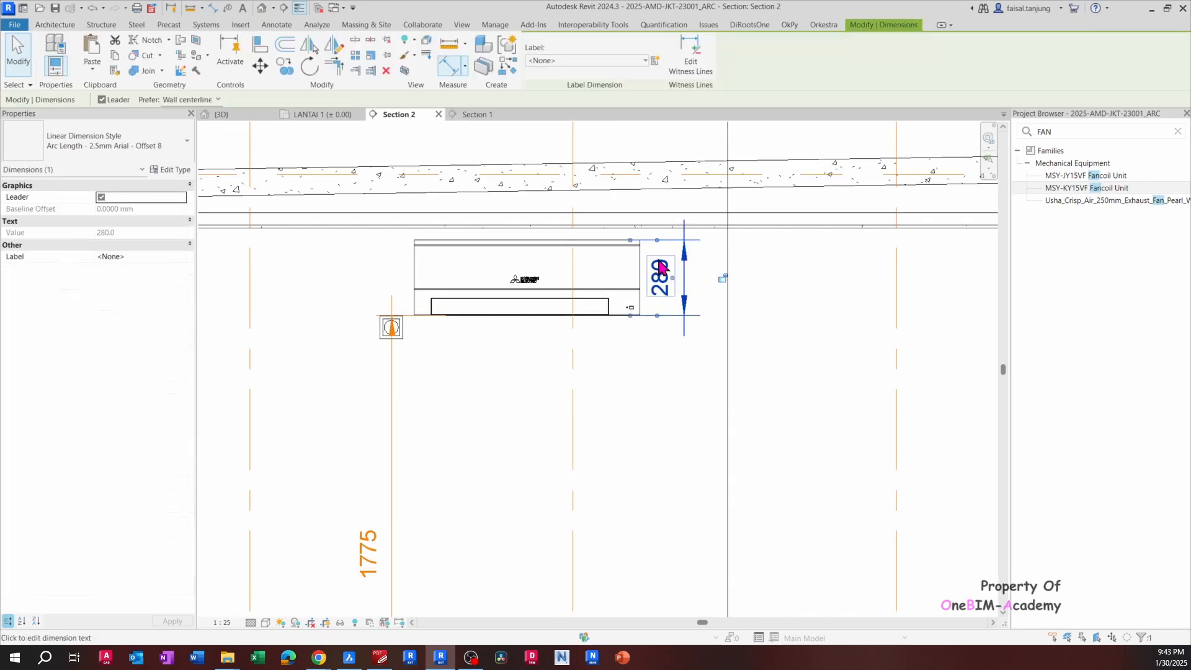
key("Delete")
scroll(662, 273, "down", 1)
scroll(662, 273, "down", 1)
left_click(482, 314)
scroll(481, 314, "down", 1)
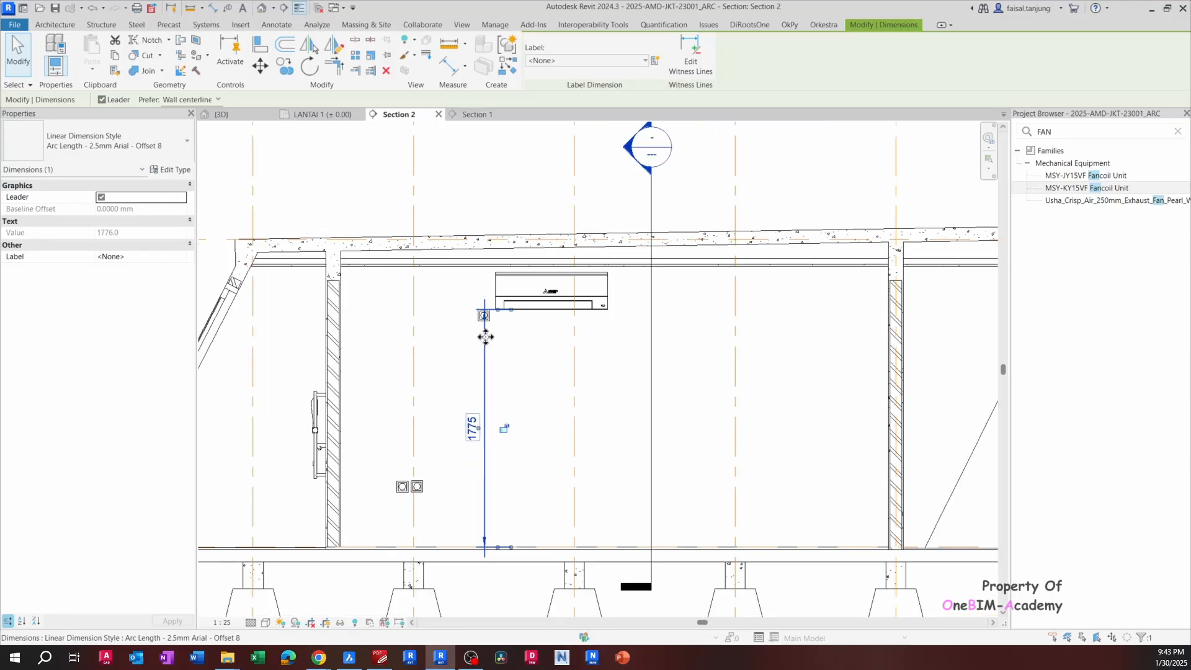
key("Delete")
Review the placed fixtures in Section 2 and inspect the room interior, toilet floor and section box in the 3D view
scroll(507, 355, "down", 1)
scroll(507, 355, "down", 1)
left_click(544, 301)
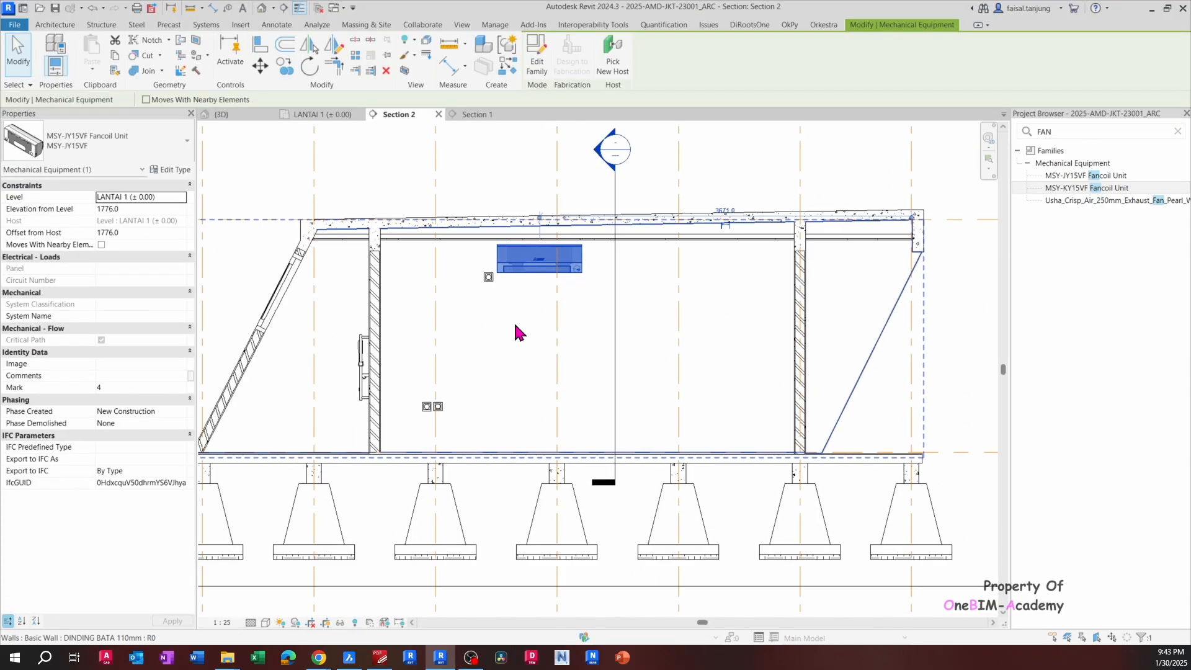
key("Escape")
scroll(518, 354, "down", 2)
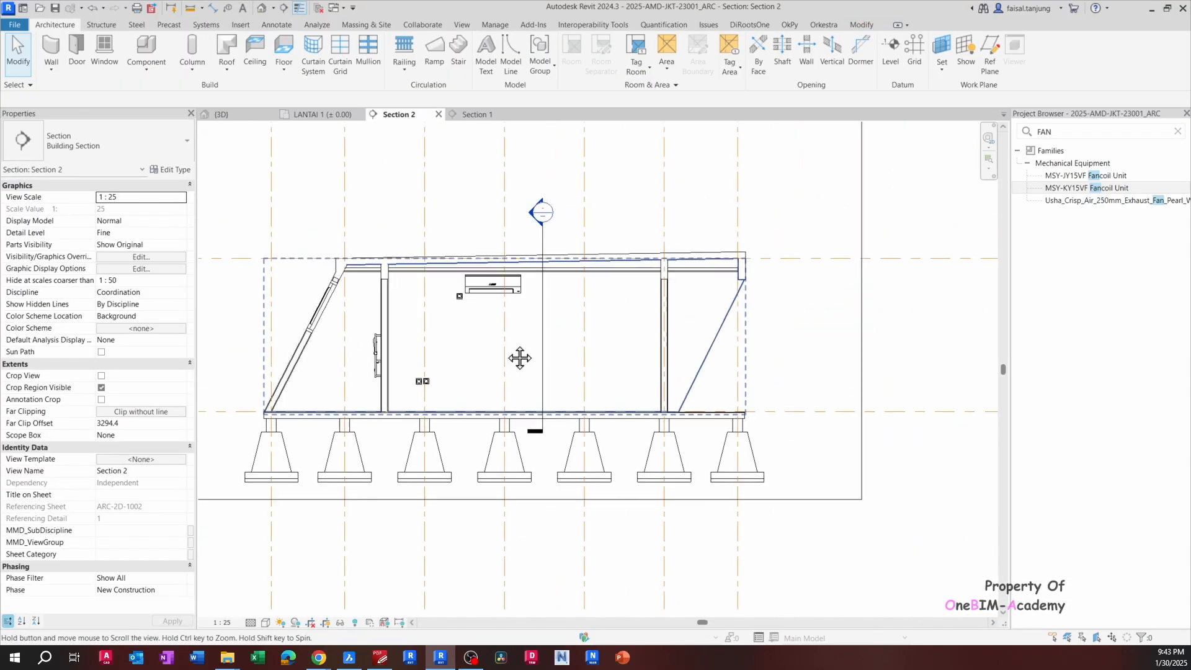
scroll(534, 321, "up", 3)
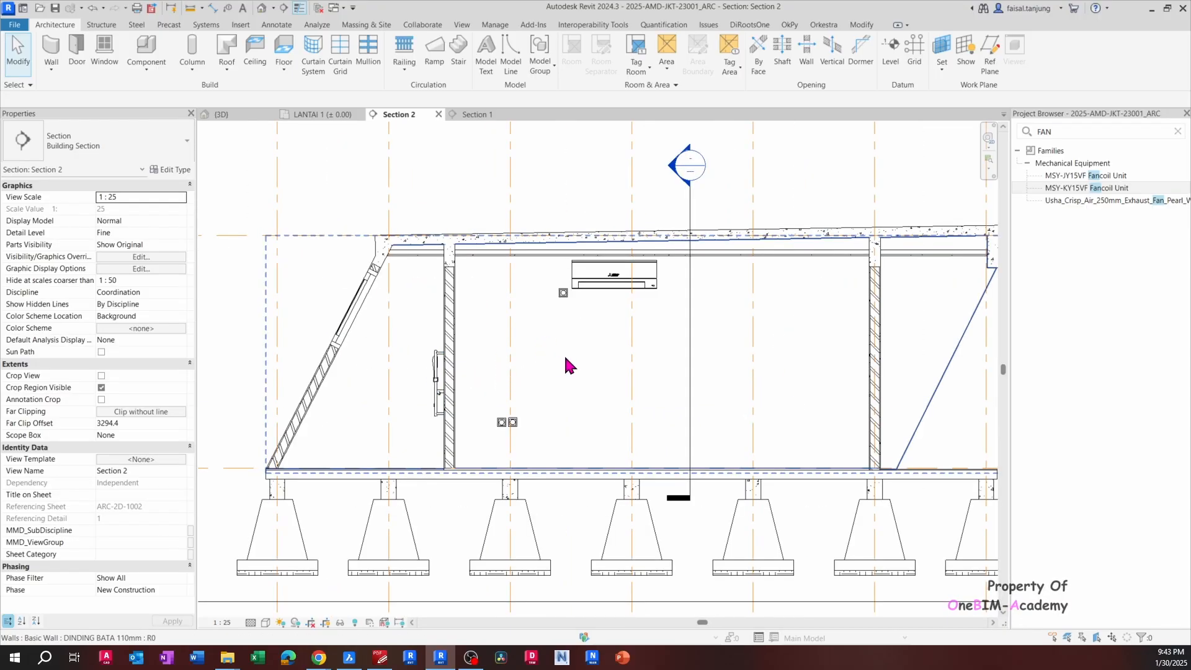
left_click(244, 114)
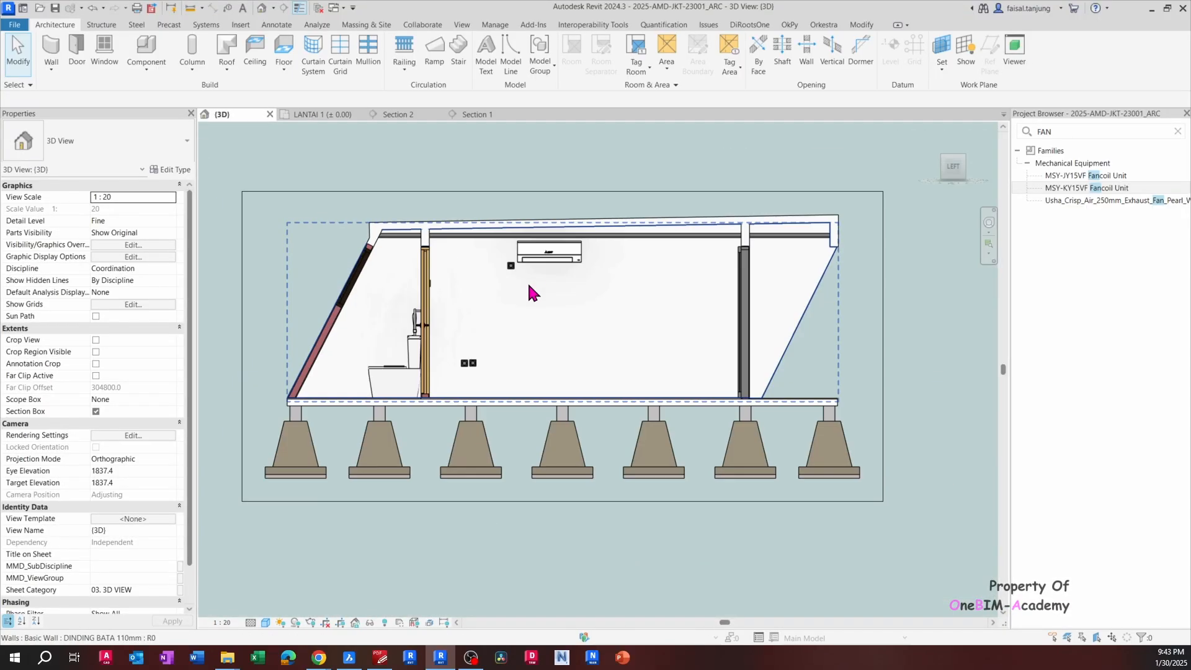
middle_click_drag(531, 285, 525, 448, "shift")
scroll(530, 306, "up", 1)
scroll(525, 434, "up", 1)
left_click(426, 437)
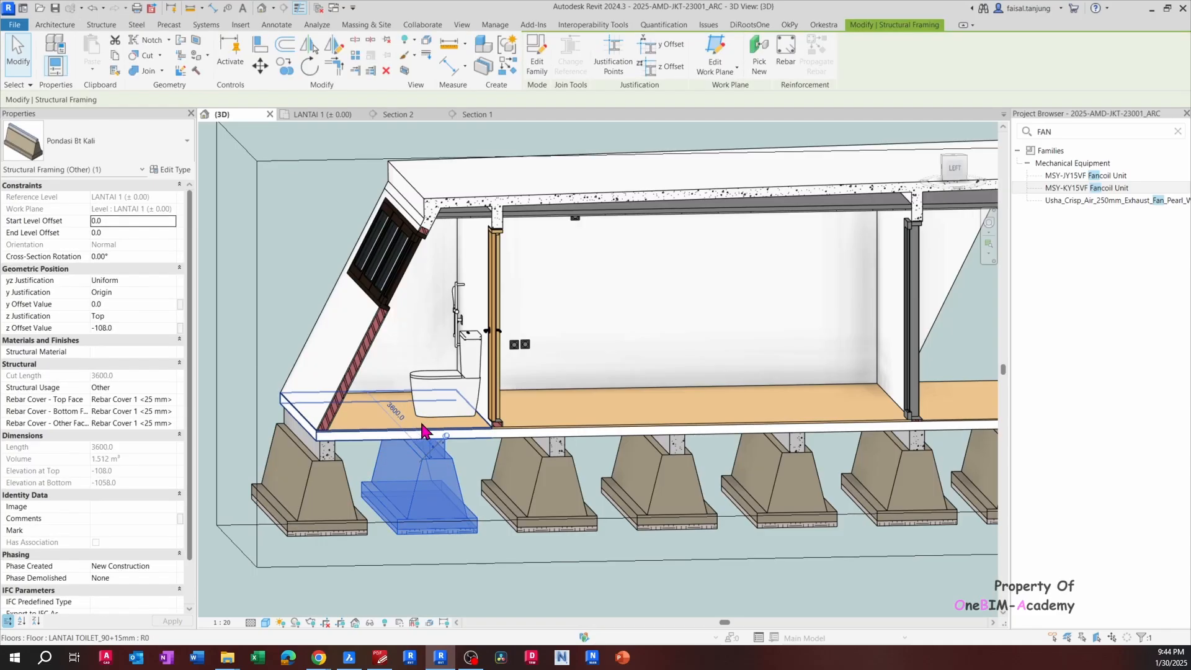
left_click(422, 430)
scroll(524, 524, "down", 3)
middle_click_drag(524, 524, 528, 334)
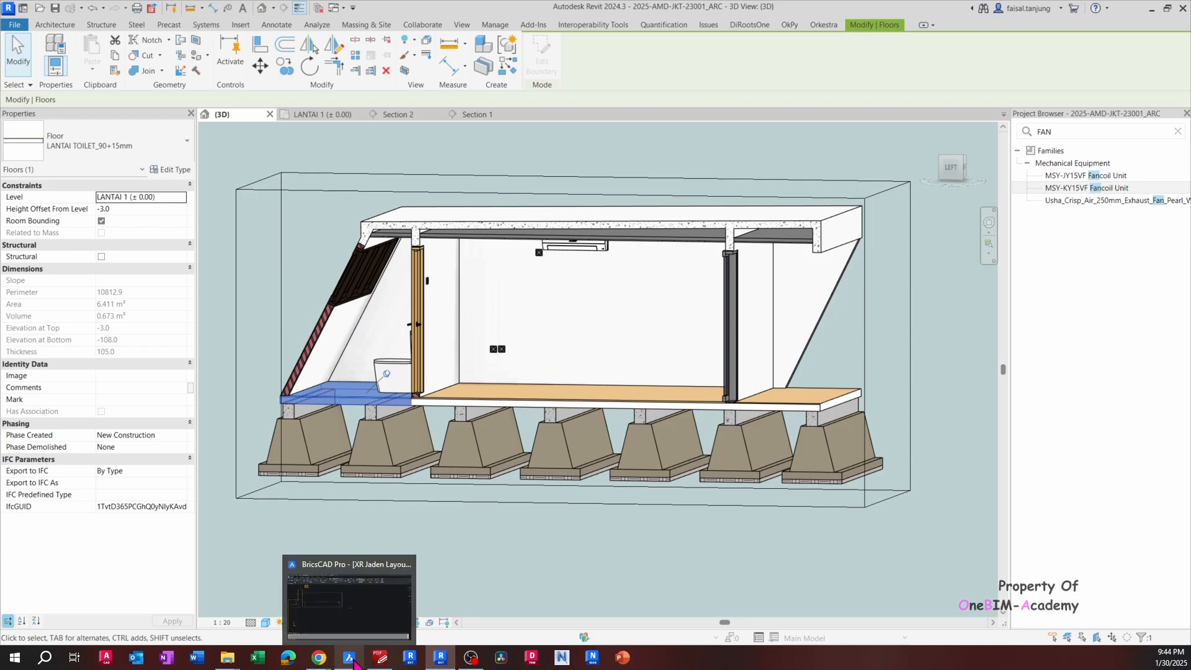
middle_click_drag(467, 440, 534, 464, "shift")
key("Escape")
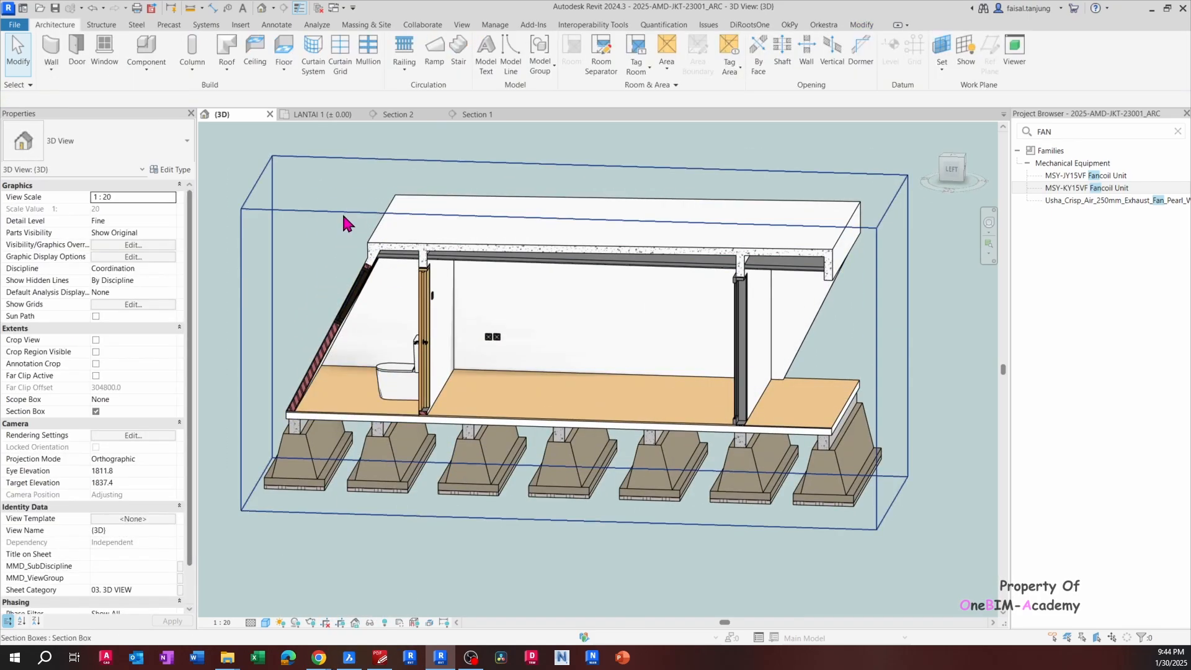
left_click(343, 212)
middle_click_drag(357, 233, 442, 238, "shift")
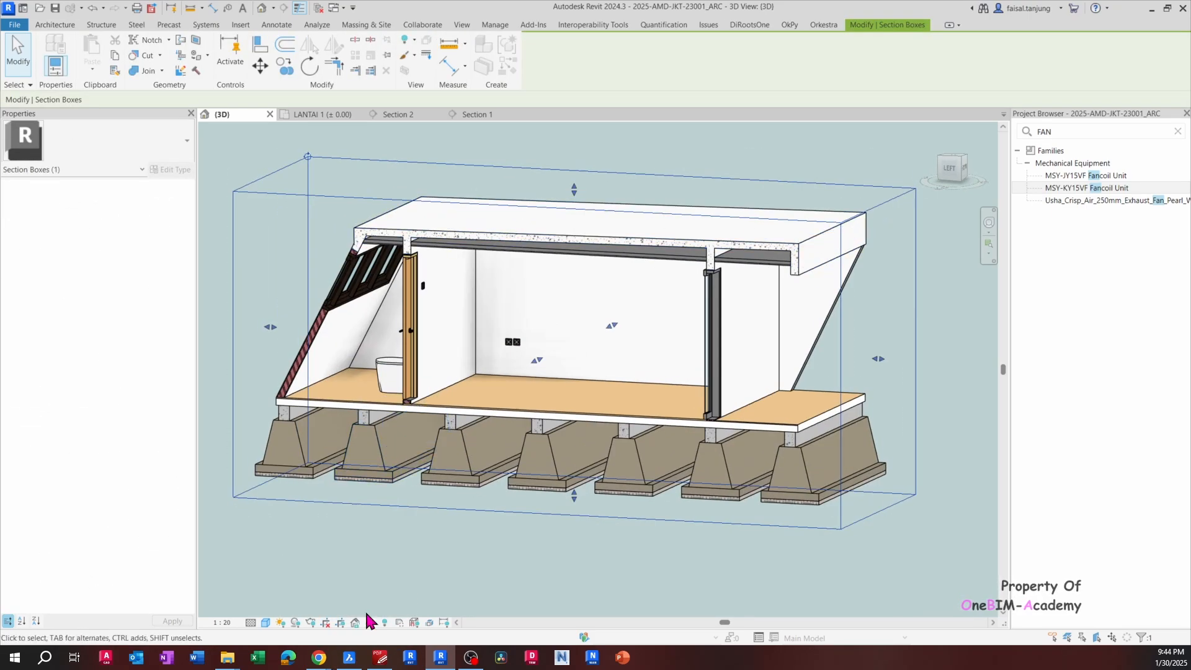
Switch to BricsCAD and examine the section drawings, including the dimensioned fixture beside the door, against the modelled elements
left_click(349, 657)
scroll(564, 259, "down", 8)
middle_click_drag(596, 314, 413, 293)
middle_click_drag(595, 287, 424, 288)
mouse_move(775, 303)
middle_mouse_down()
mouse_move(383, 289)
mouse_move(753, 295)
mouse_move(656, 289)
middle_mouse_up()
scroll(385, 292, "down", 2)
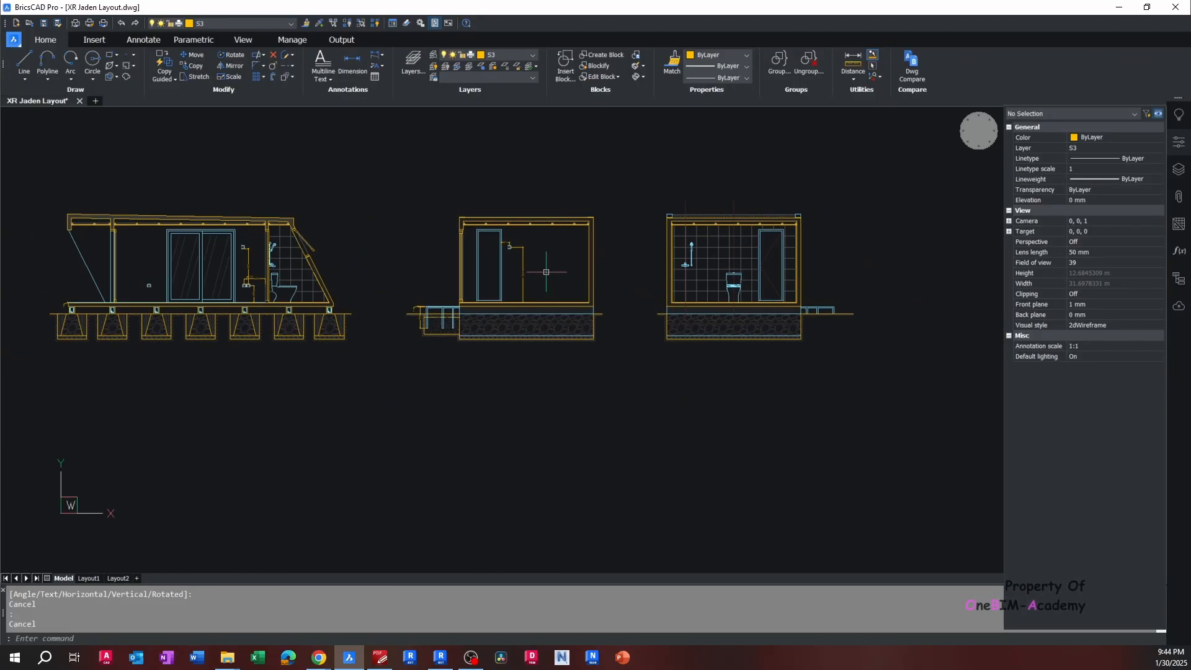
middle_click_drag(573, 269, 710, 282)
scroll(710, 282, "down", 2)
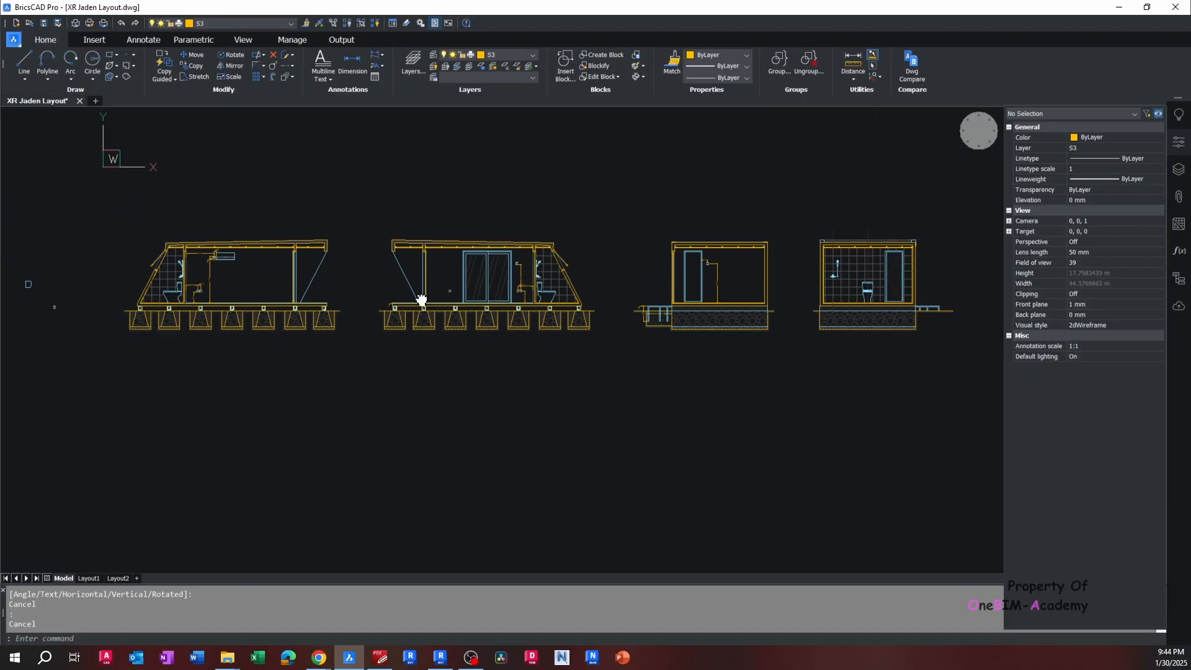
middle_click_drag(421, 301, 590, 292)
middle_click_drag(671, 284, 389, 280)
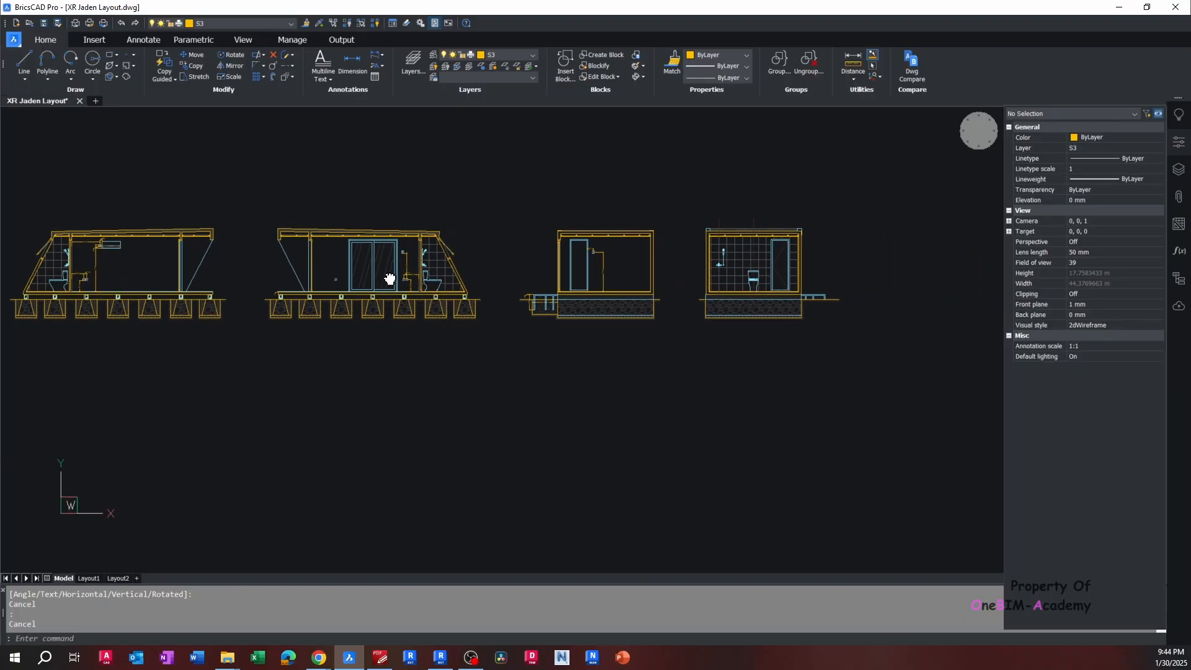
scroll(599, 251, "up", 5)
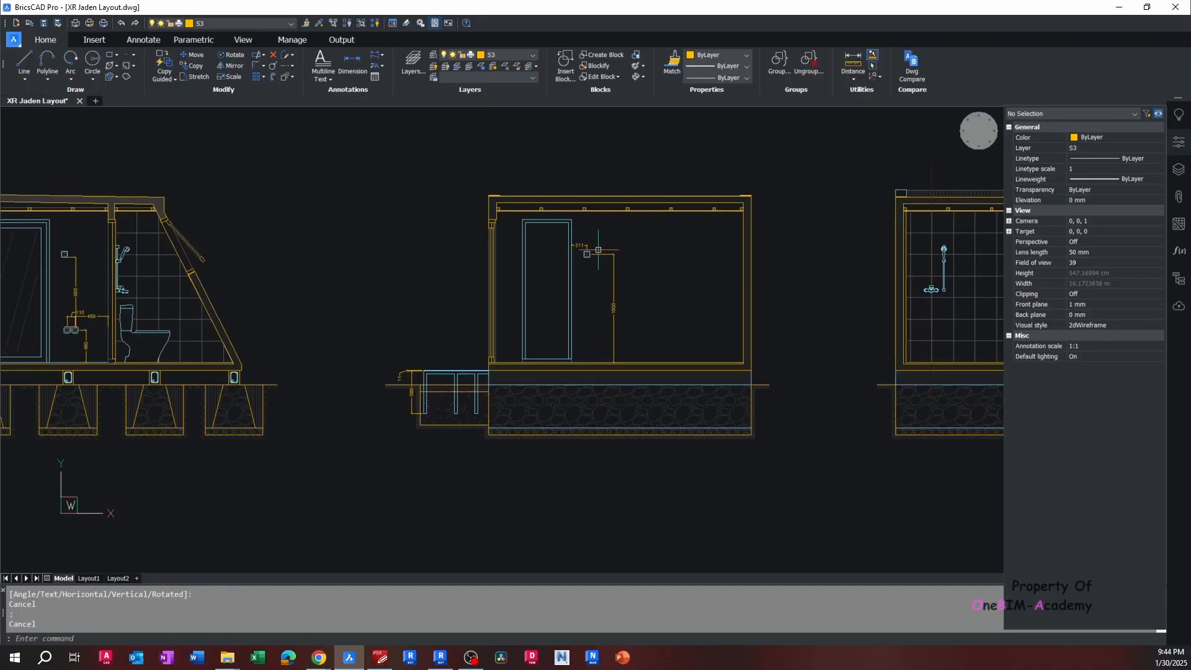
scroll(598, 250, "down", 4)
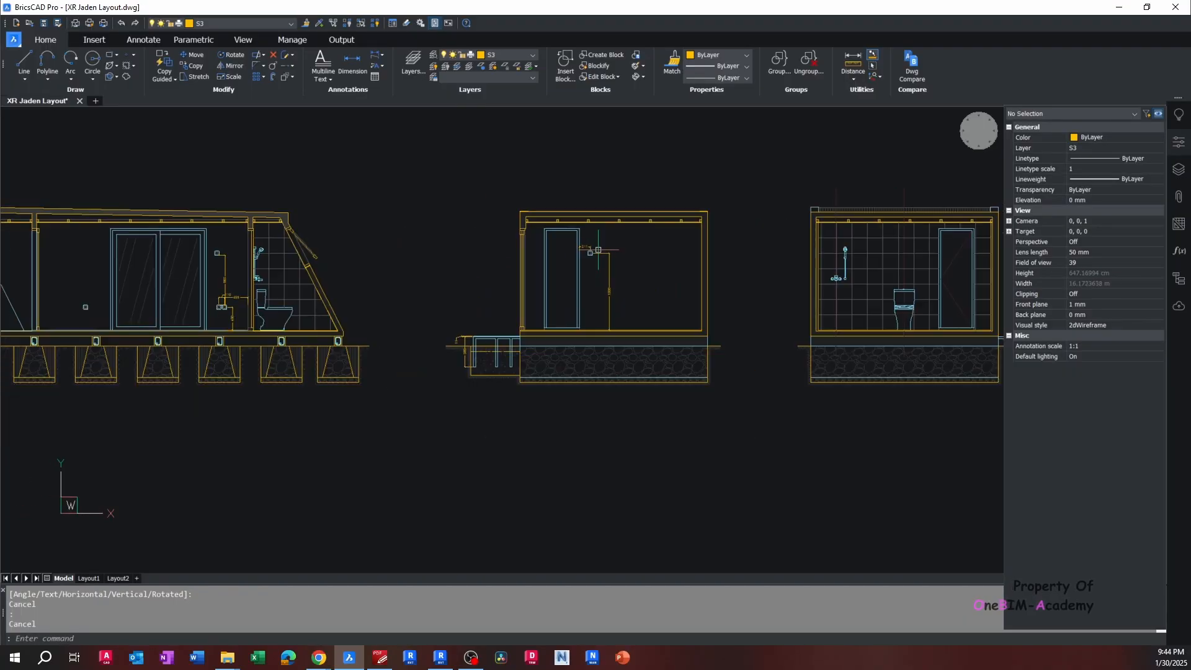
scroll(560, 289, "up", 3)
scroll(560, 289, "down", 5)
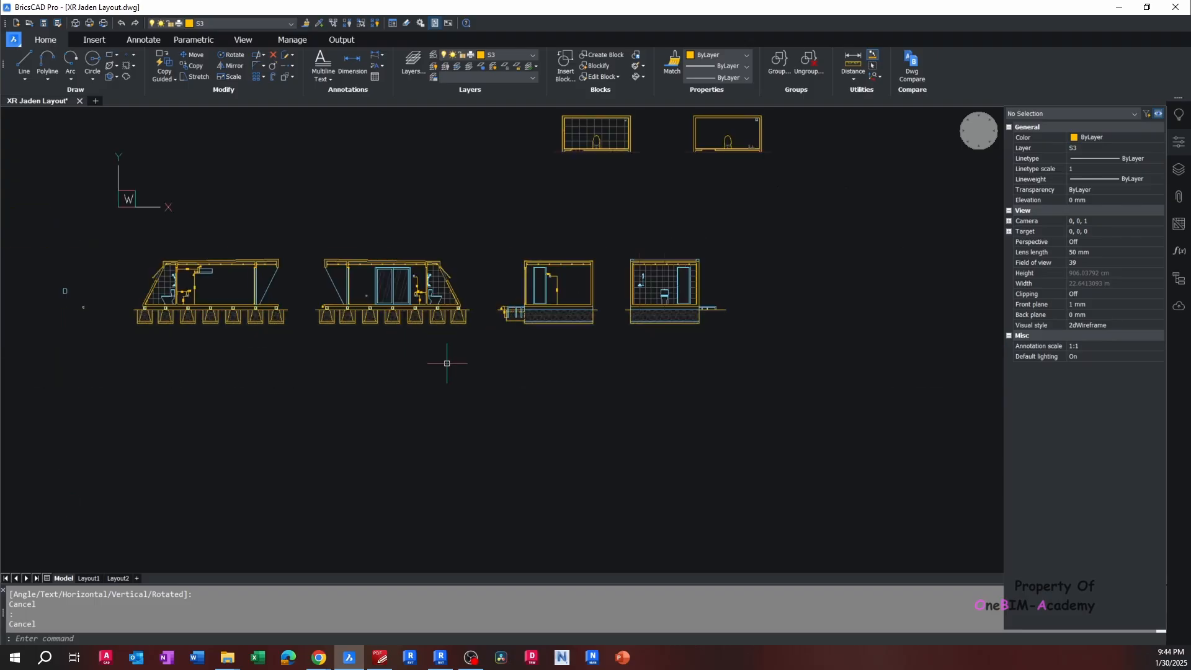
Examine the floor plans and component details above the section drawings for elements still to model
mouse_move(470, 340)
middle_mouse_down()
mouse_move(442, 373)
mouse_move(443, 397)
middle_mouse_up()
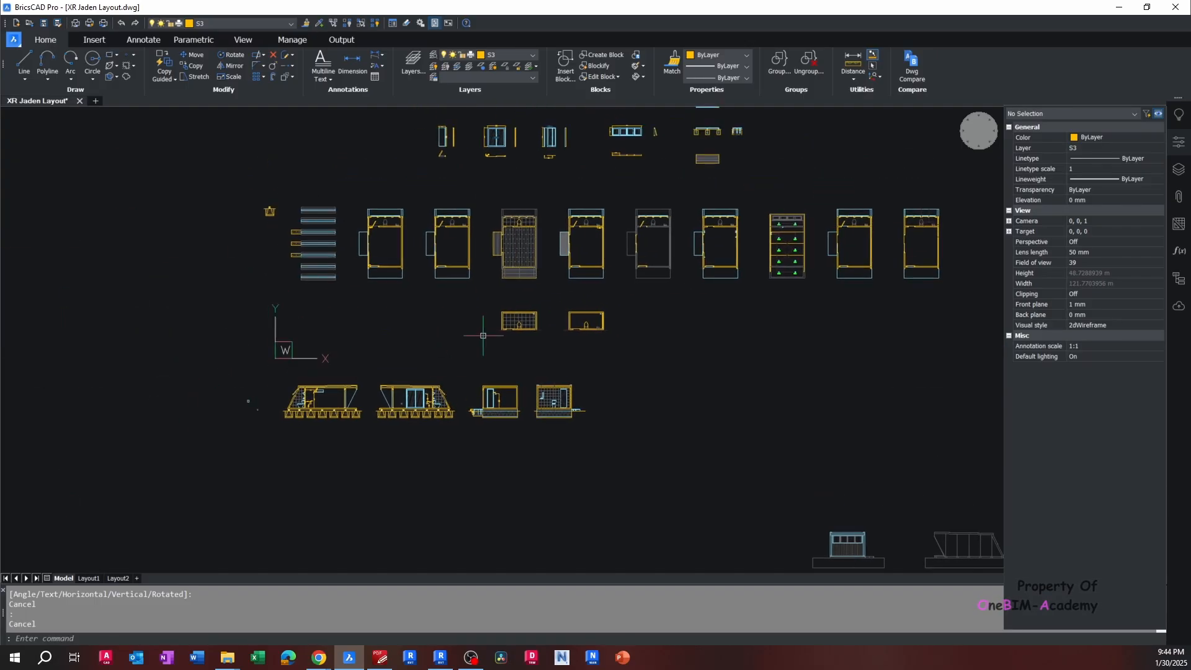
mouse_move(476, 334)
middle_mouse_down()
mouse_move(468, 378)
mouse_move(420, 390)
mouse_move(415, 405)
middle_mouse_up()
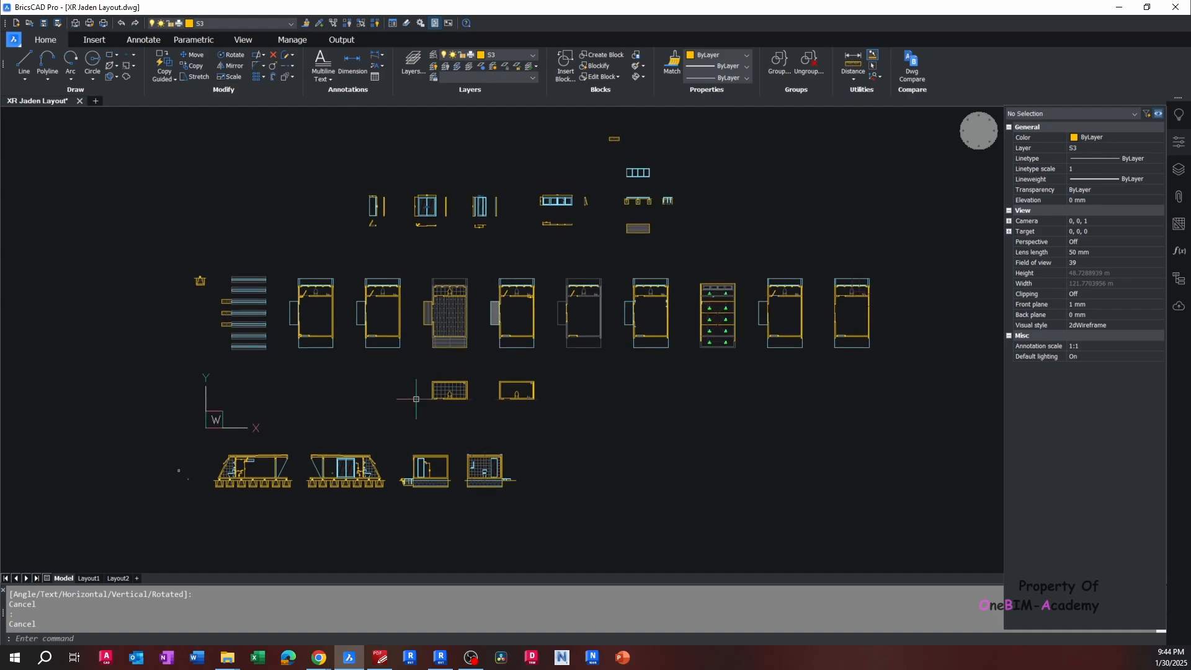
scroll(495, 246, "up", 2)
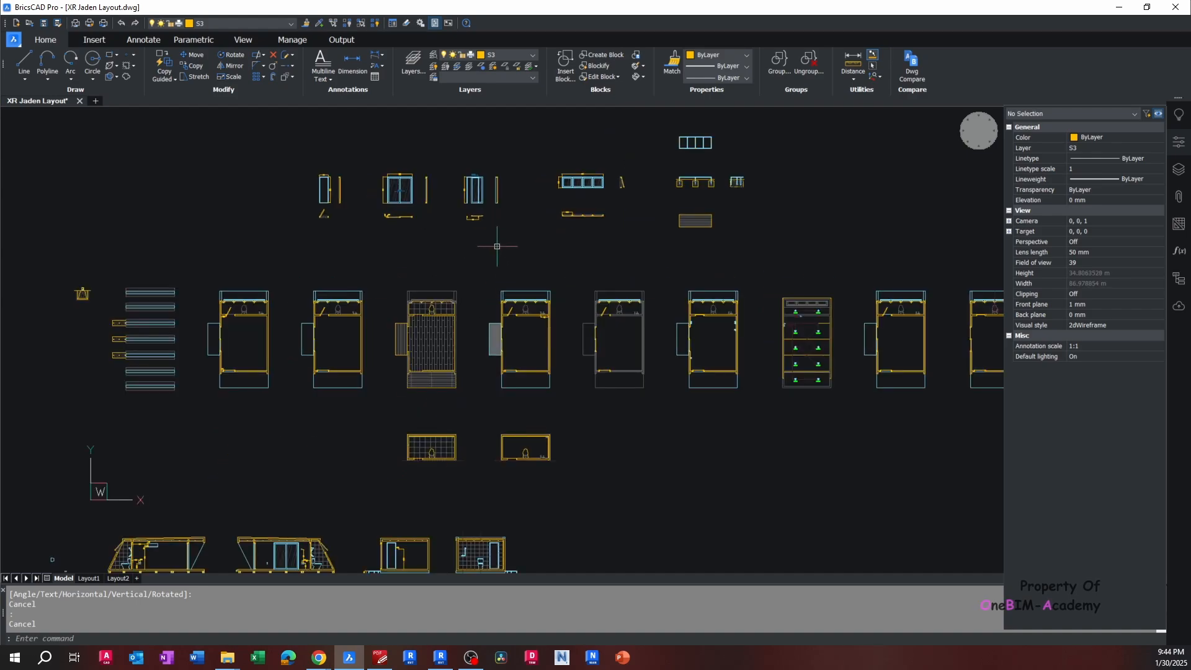
scroll(497, 246, "down", 2)
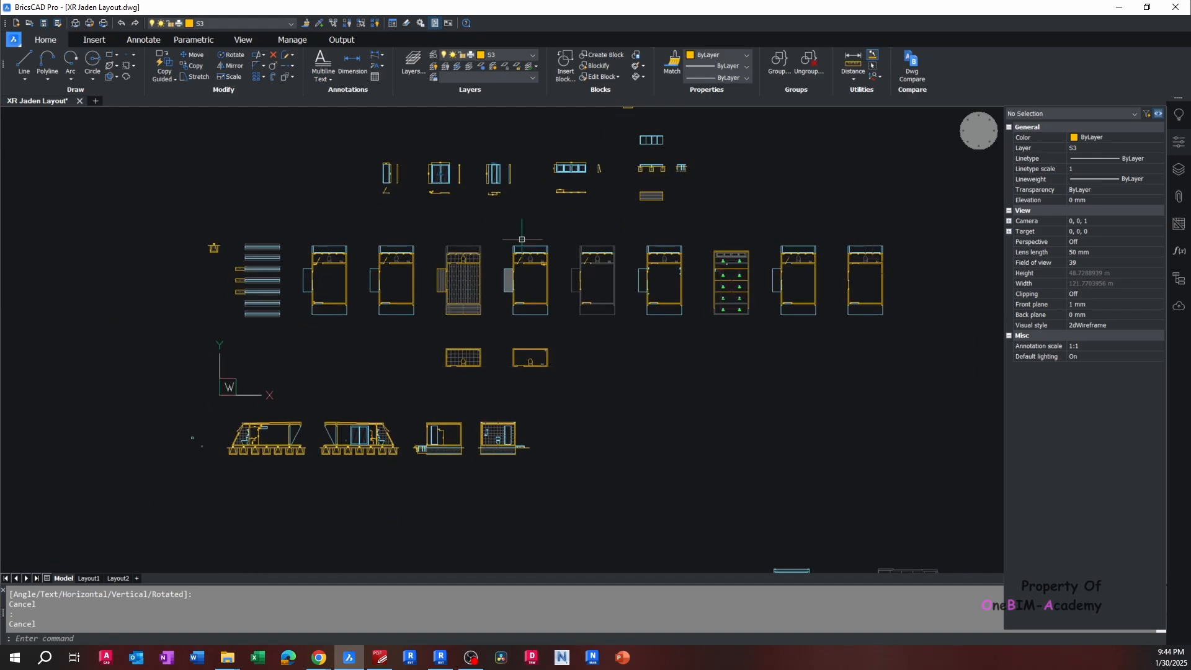
scroll(687, 266, "up", 6)
middle_click_drag(654, 309, 644, 329)
scroll(643, 329, "down", 5)
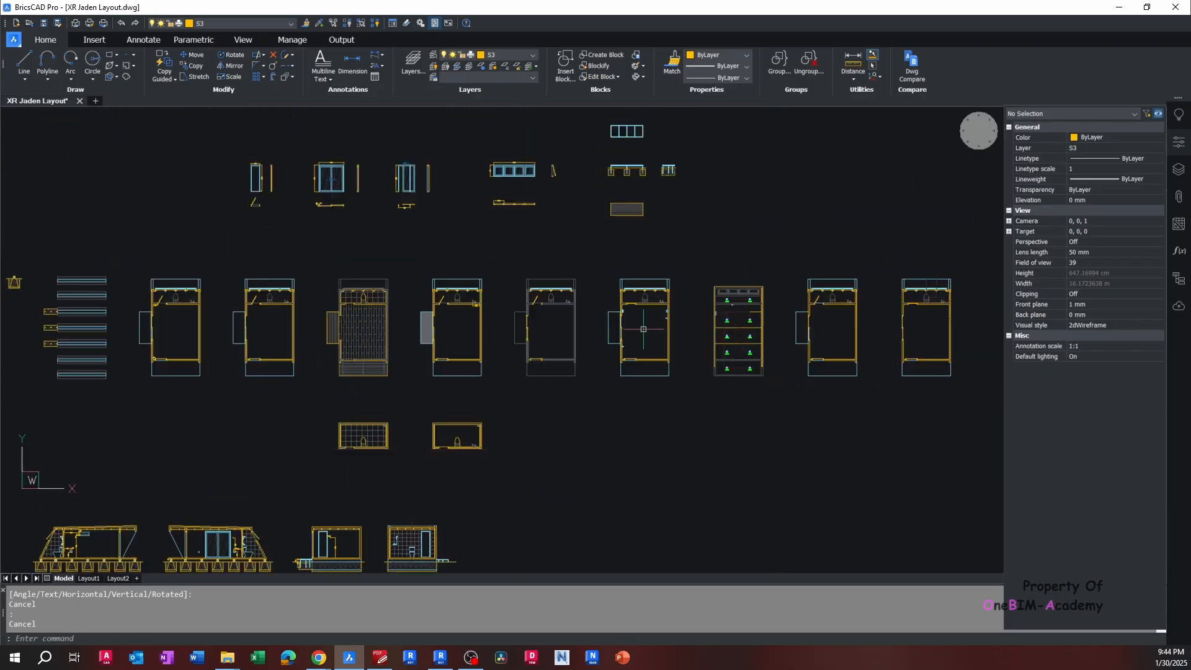
middle_click_drag(555, 349, 648, 293)
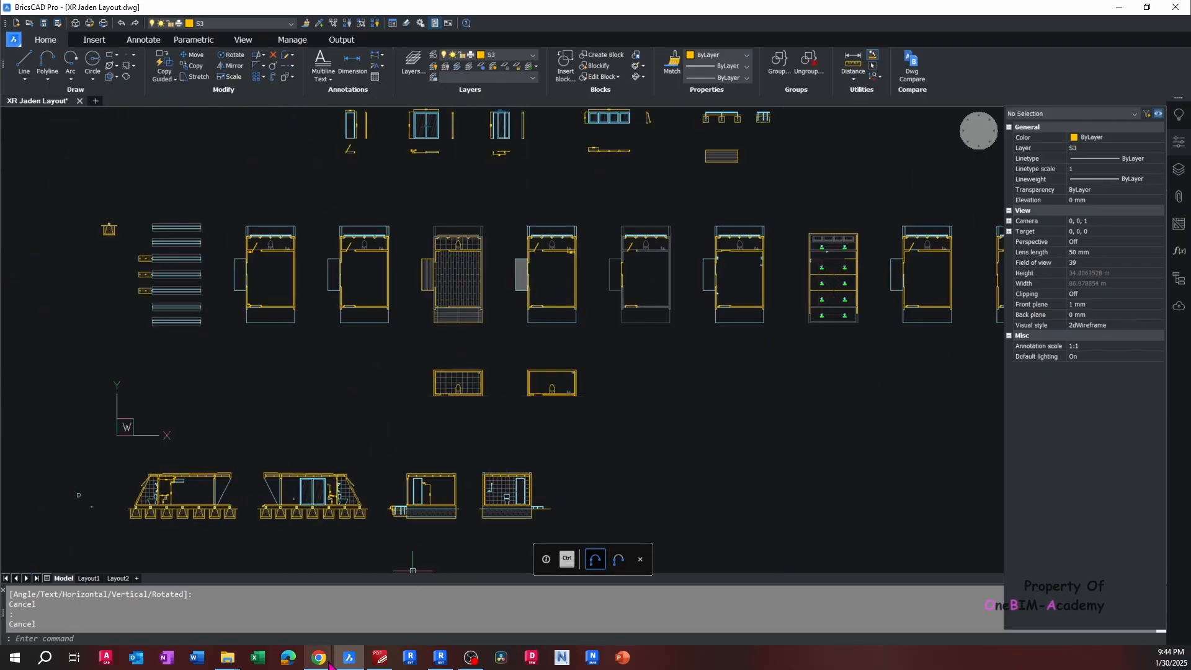
Switch to Chrome and search Google for "Rucika revit family" in a new tab
key("alt+Tab")
scroll(524, 314, "down", 5)
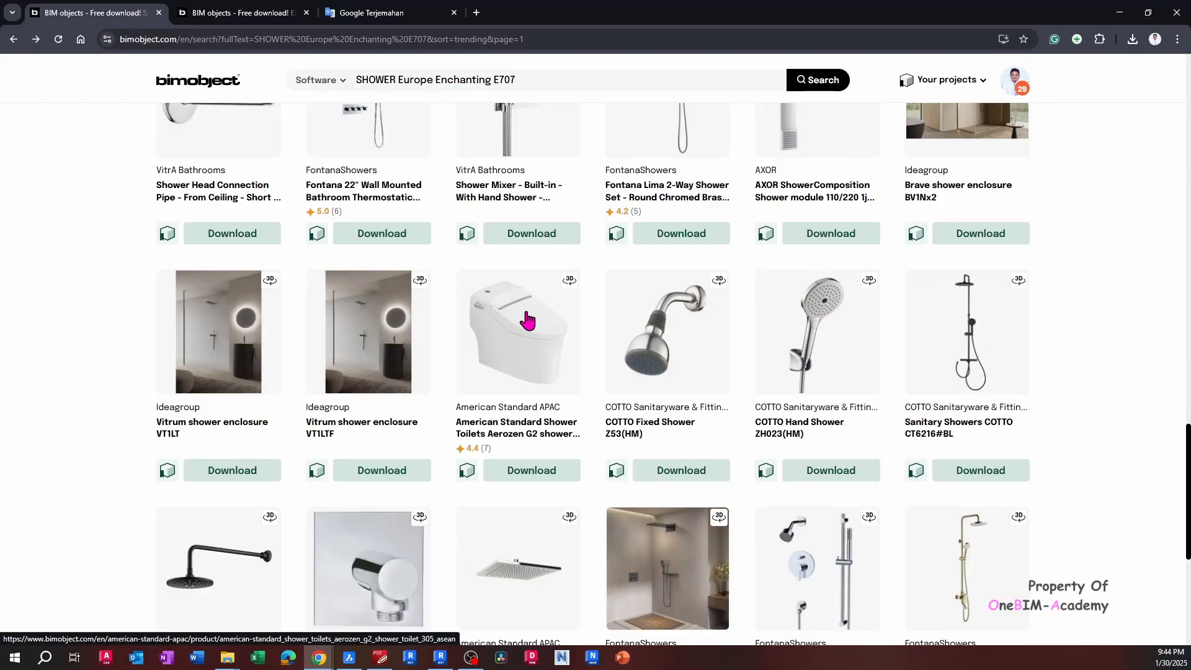
left_click(477, 13)
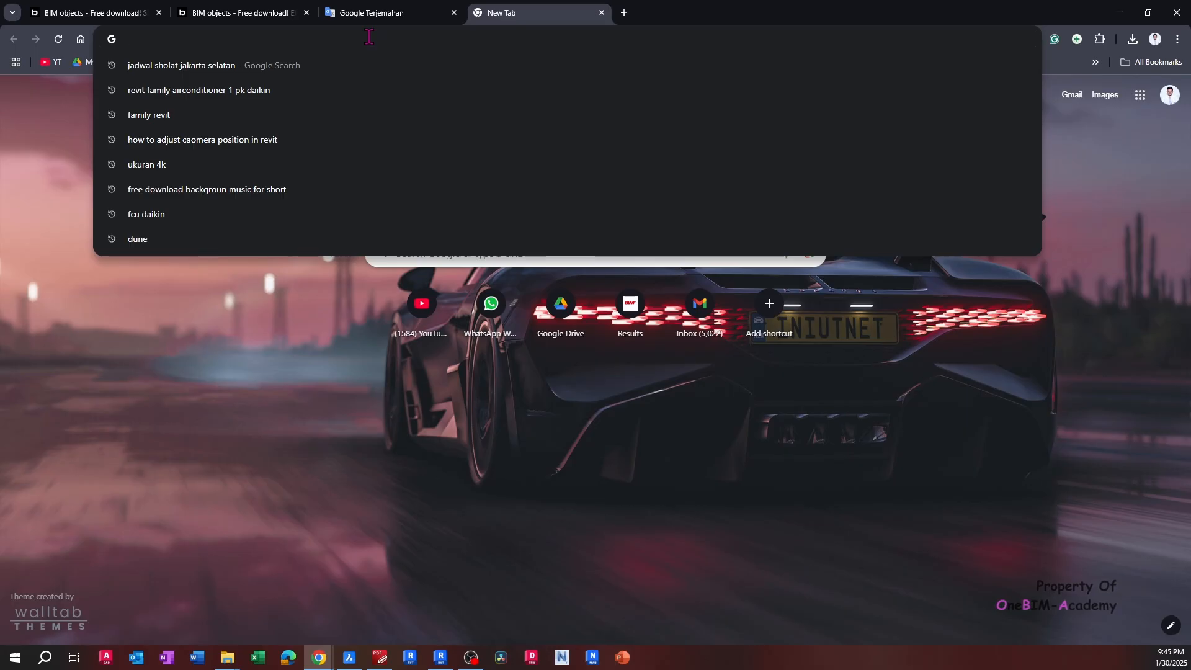
type("Rucika")
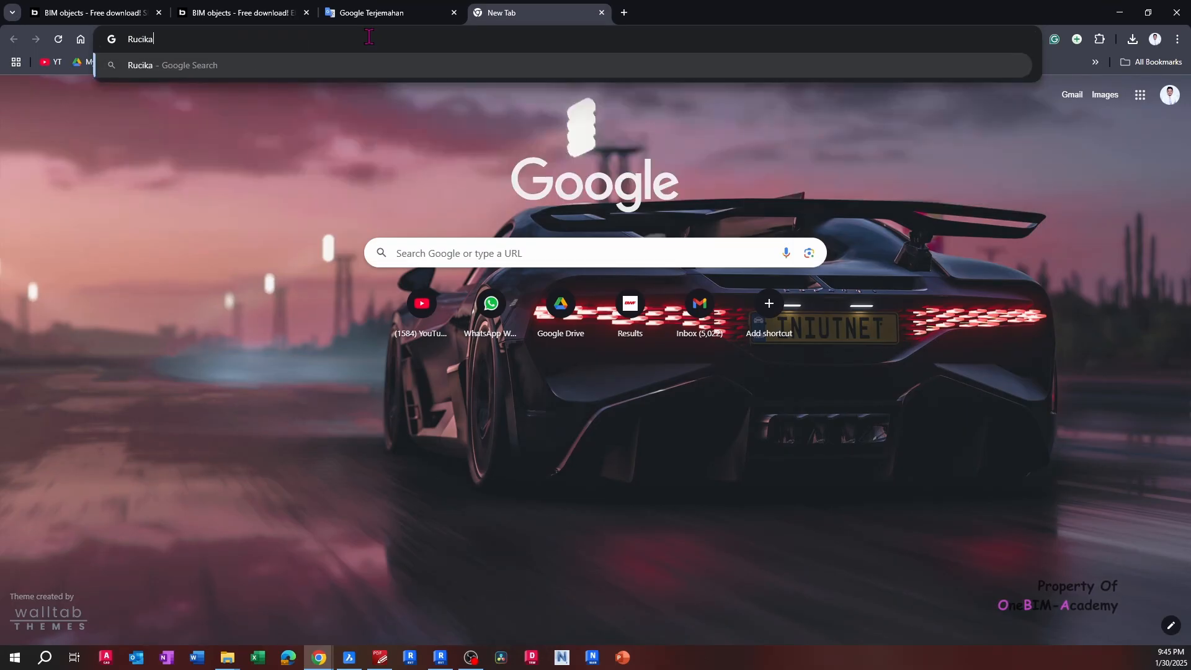
key("Return")
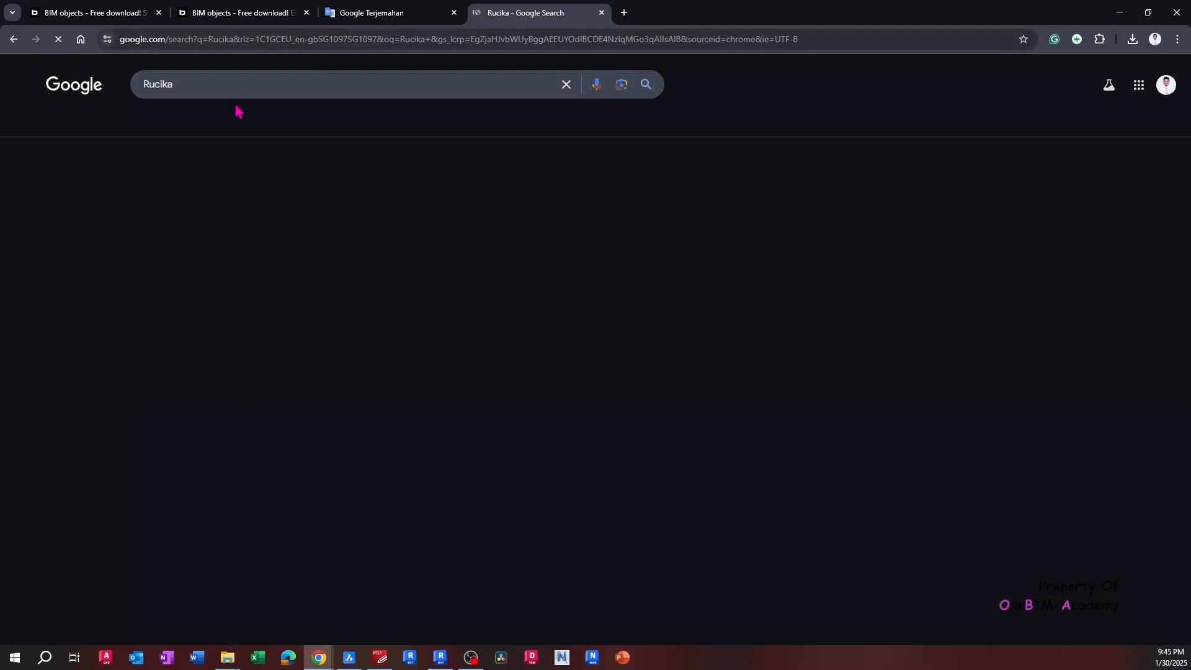
type("rev")
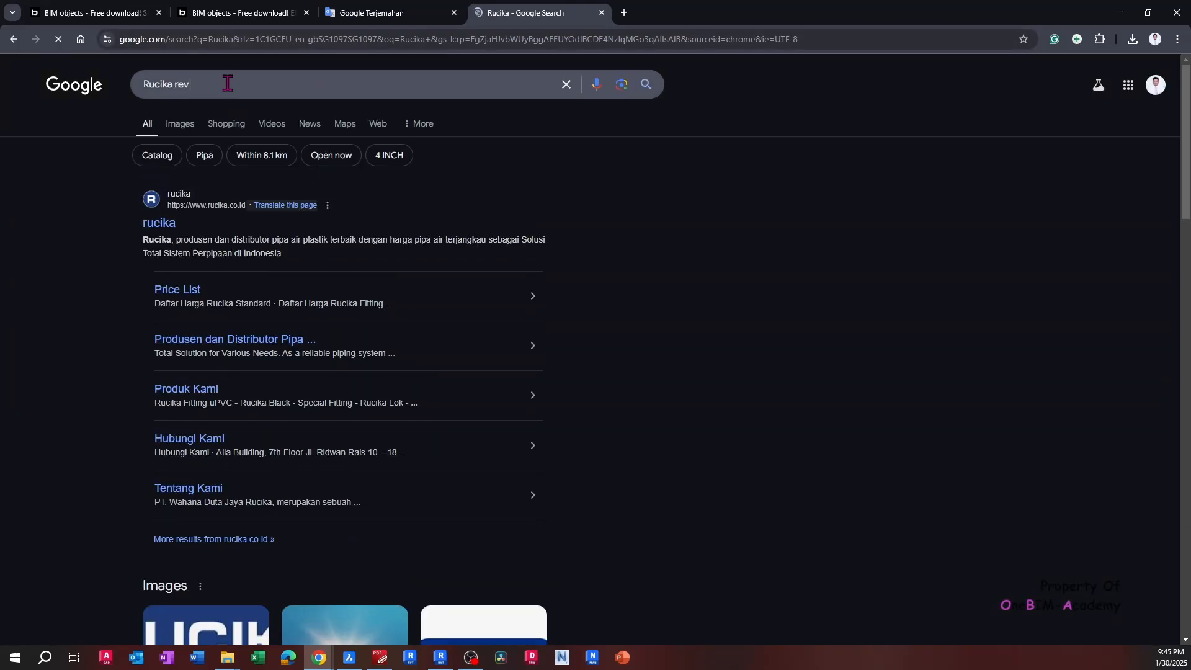
type("it family")
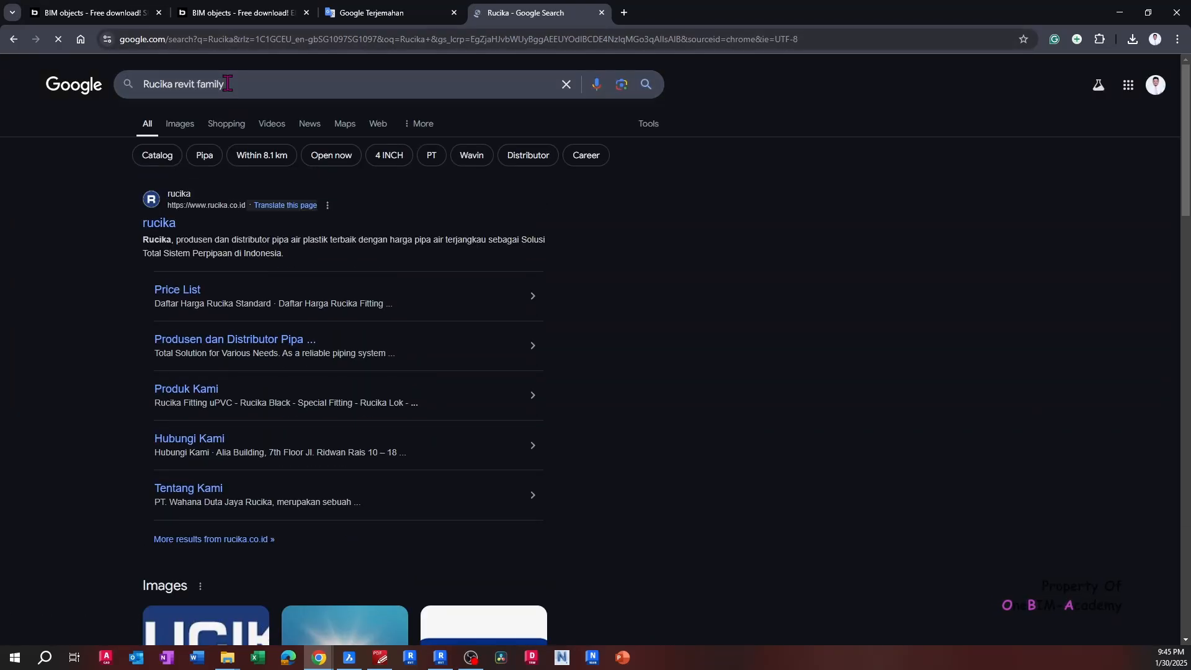
key("Return")
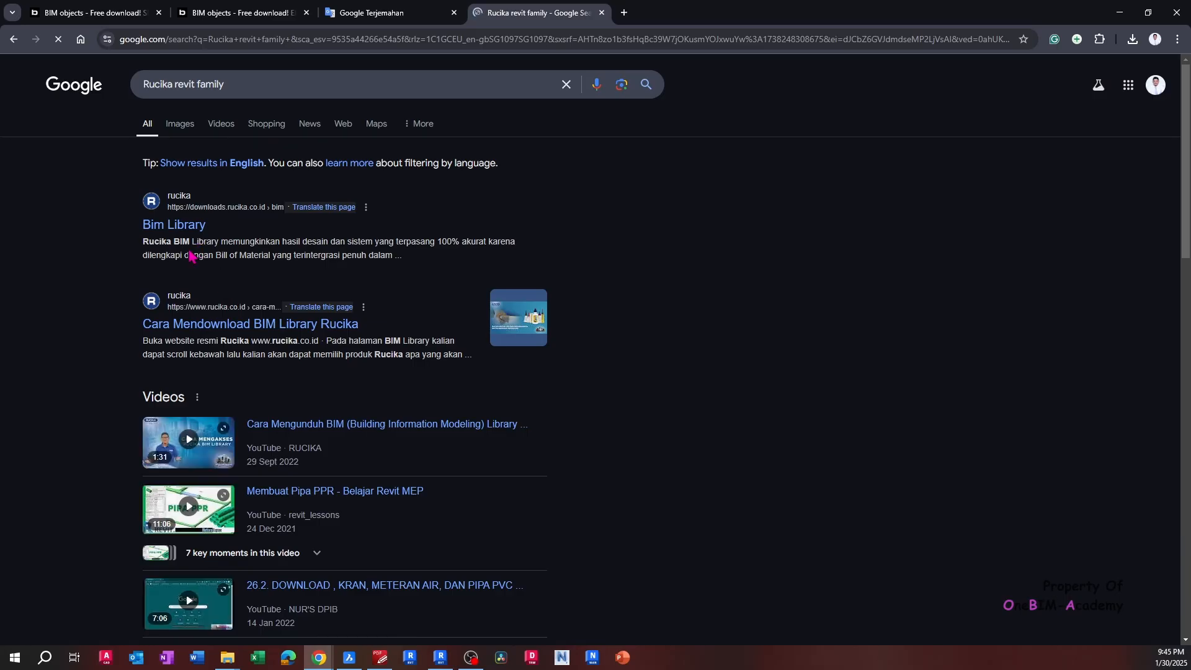
Switch to Revit and pull the 3D view's section box outward to include the full building, and inspect its exterior and sliding doors
left_click(1120, 12)
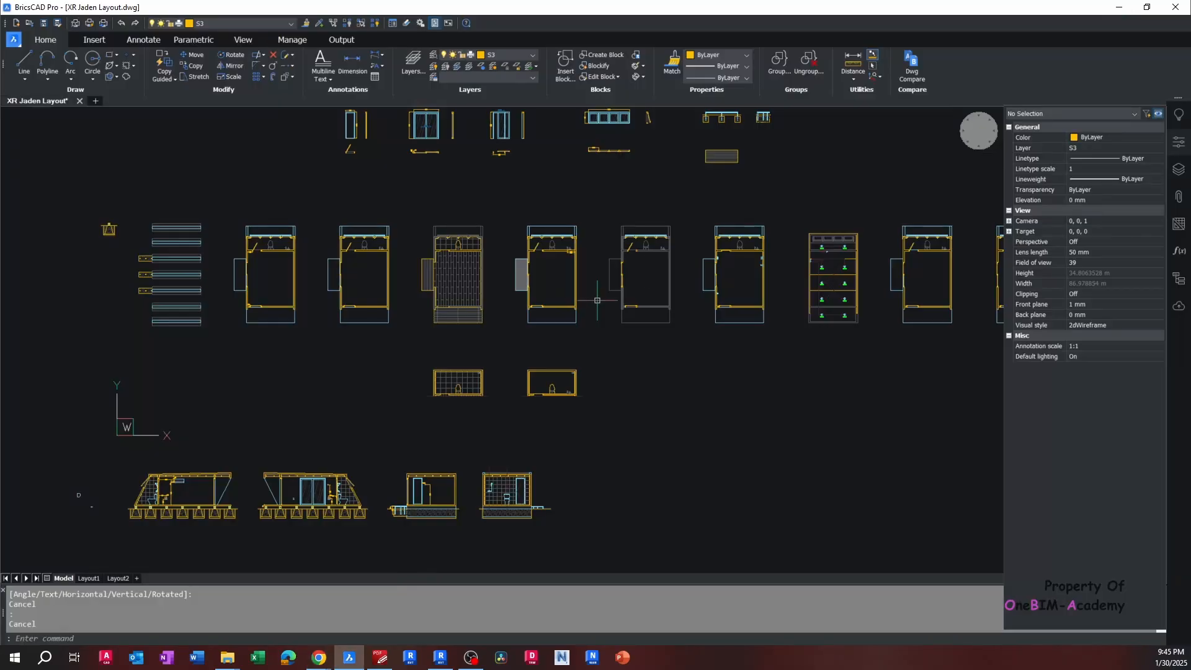
left_click(441, 657)
key("Escape")
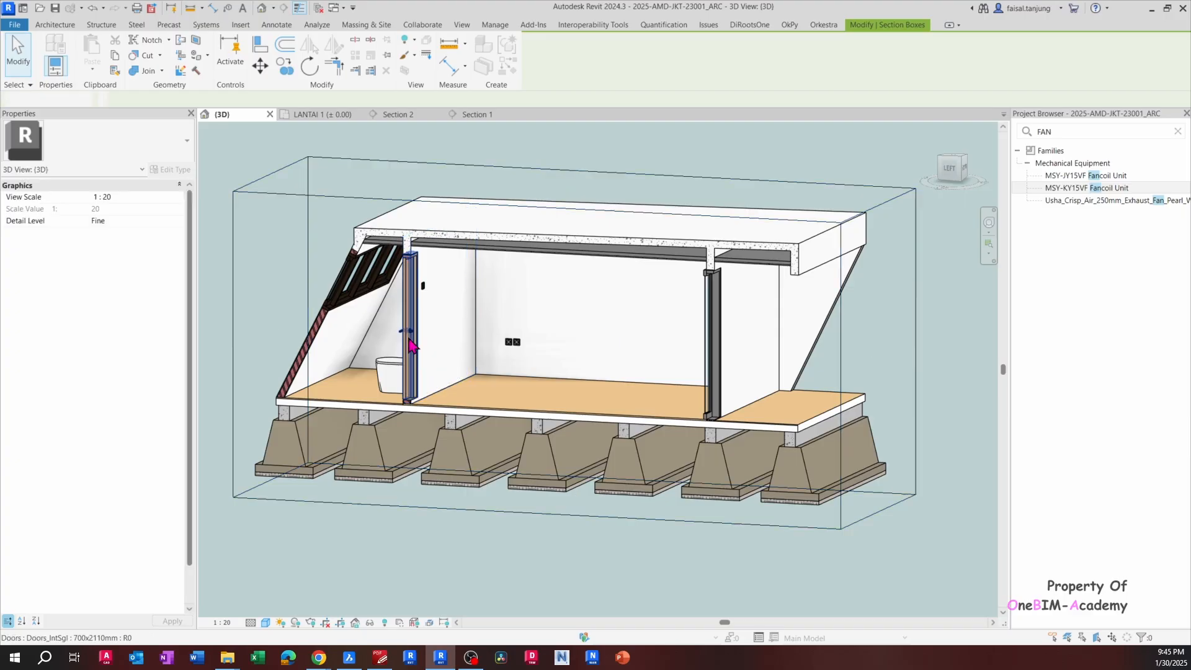
scroll(411, 341, "up", 2)
middle_click_drag(461, 375, 421, 365, "shift")
scroll(392, 347, "down", 2)
left_click(348, 196)
middle_click_drag(487, 295, 431, 301, "shift")
left_click_drag(447, 361, 340, 373)
mouse_move(416, 383)
middle_mouse_down("shift")
mouse_move(366, 386)
mouse_move(432, 378)
middle_mouse_up("shift")
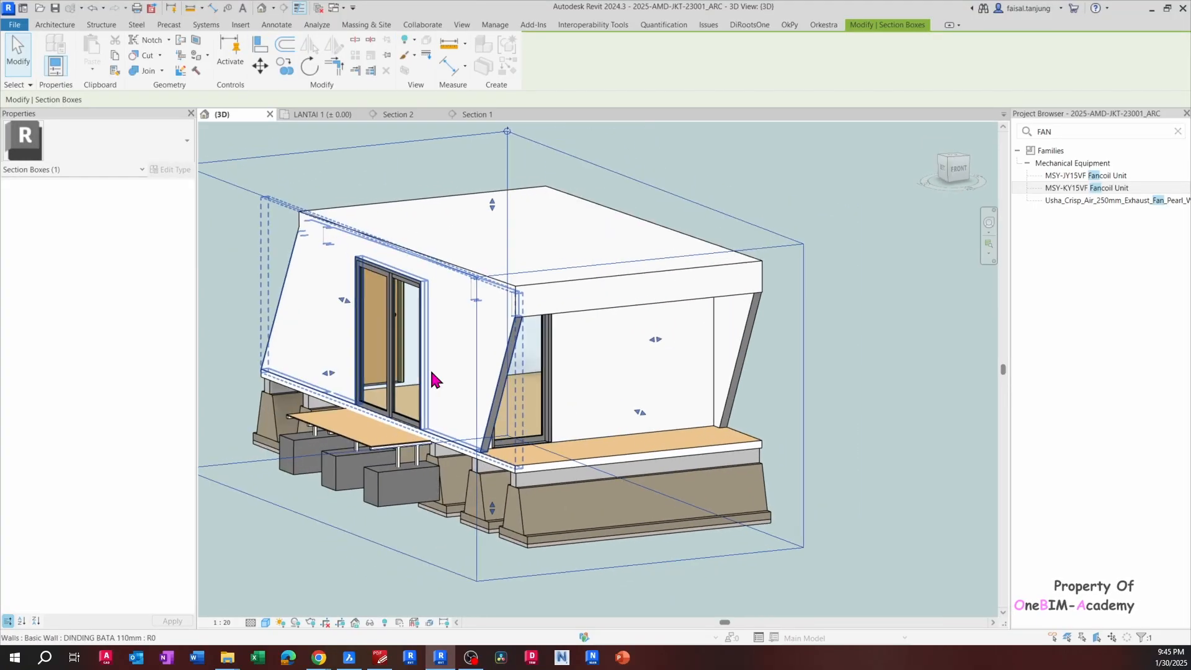
middle_click_drag(371, 430, 471, 454, "shift")
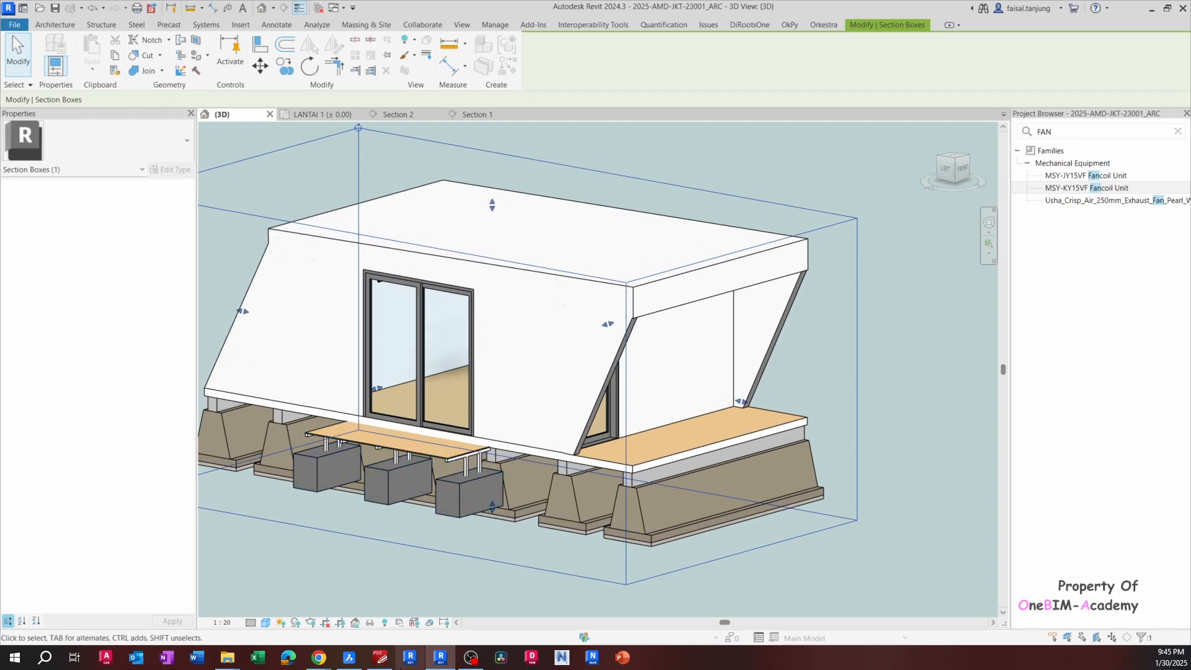
Switch to PDF-XChange Editor and bring up the foundation sheet STR-01.01 in the PT TELEN ORBIT PRIMA shop drawings
left_click(381, 657)
scroll(402, 587, "down", 5, "ctrl")
scroll(590, 358, "up", 10)
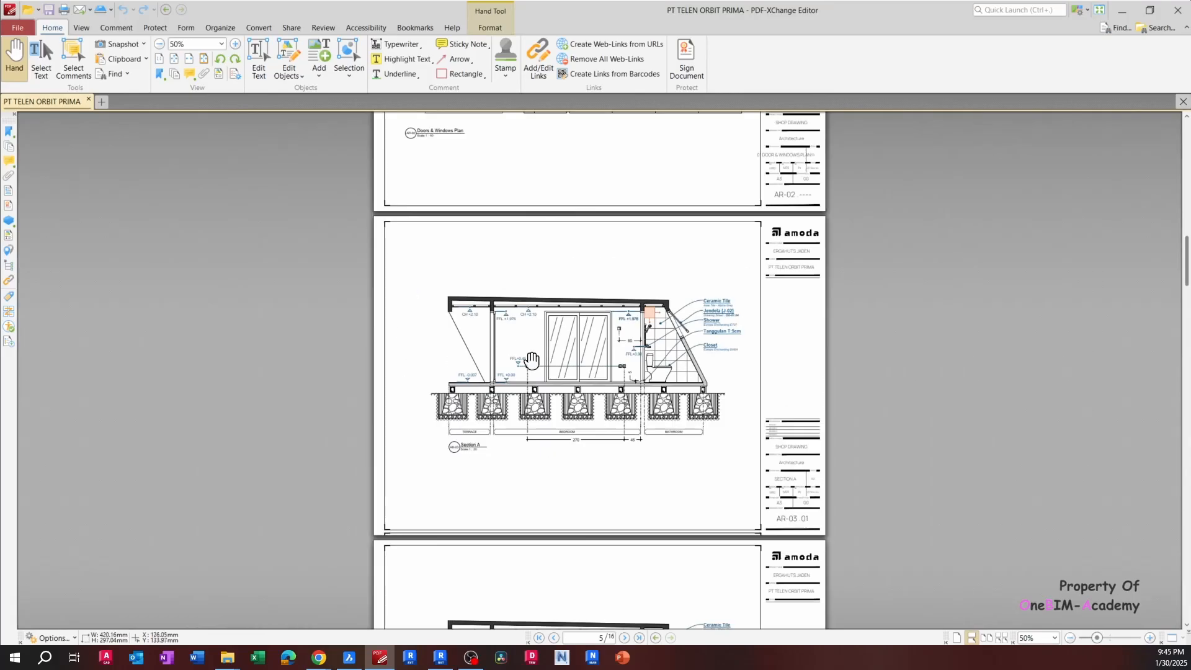
scroll(593, 363, "up", 10)
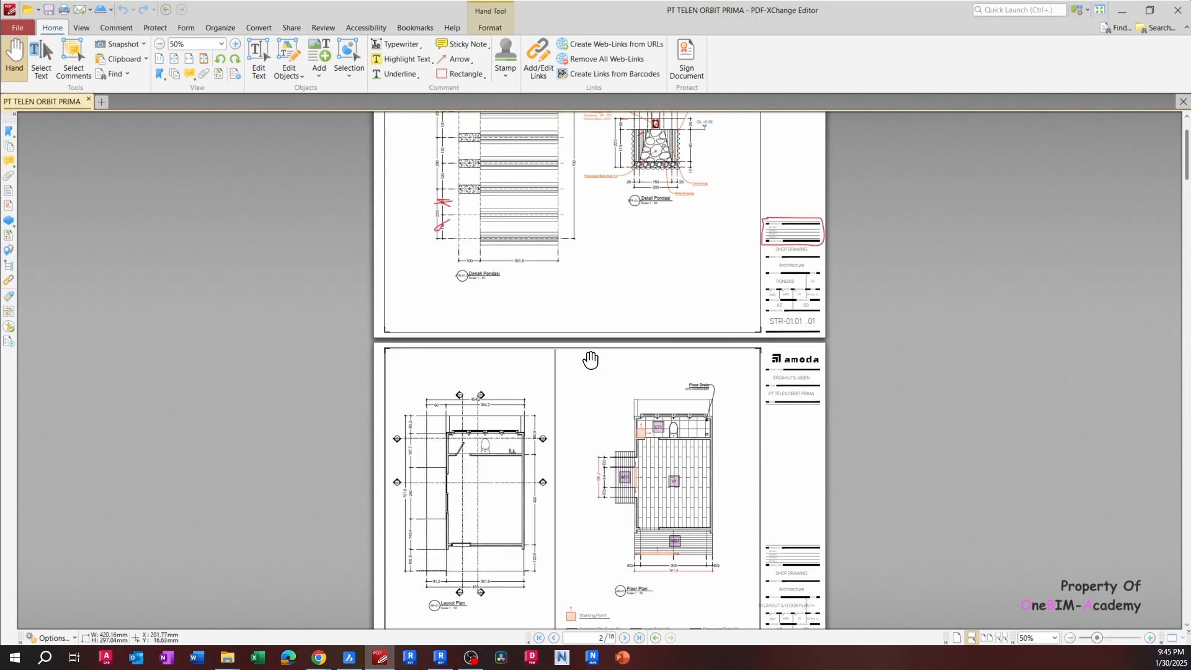
scroll(596, 371, "up", 2, "ctrl")
left_click_drag(631, 257, 599, 415)
scroll(638, 287, "up", 1, "ctrl")
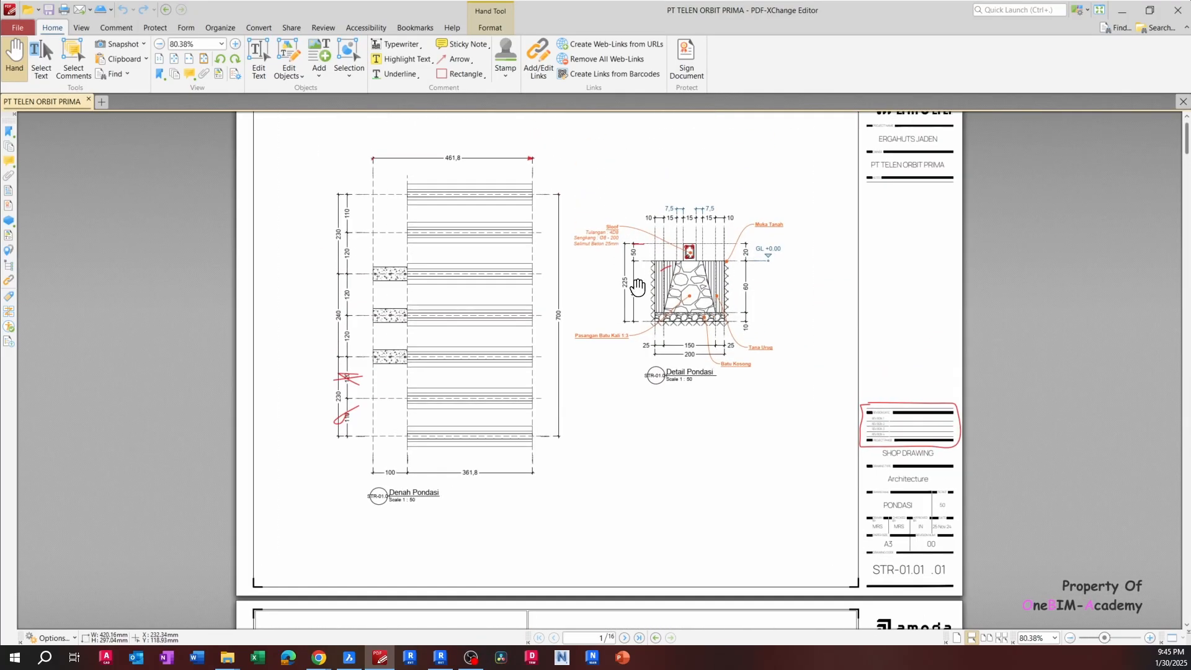
left_click_drag(597, 286, 587, 347)
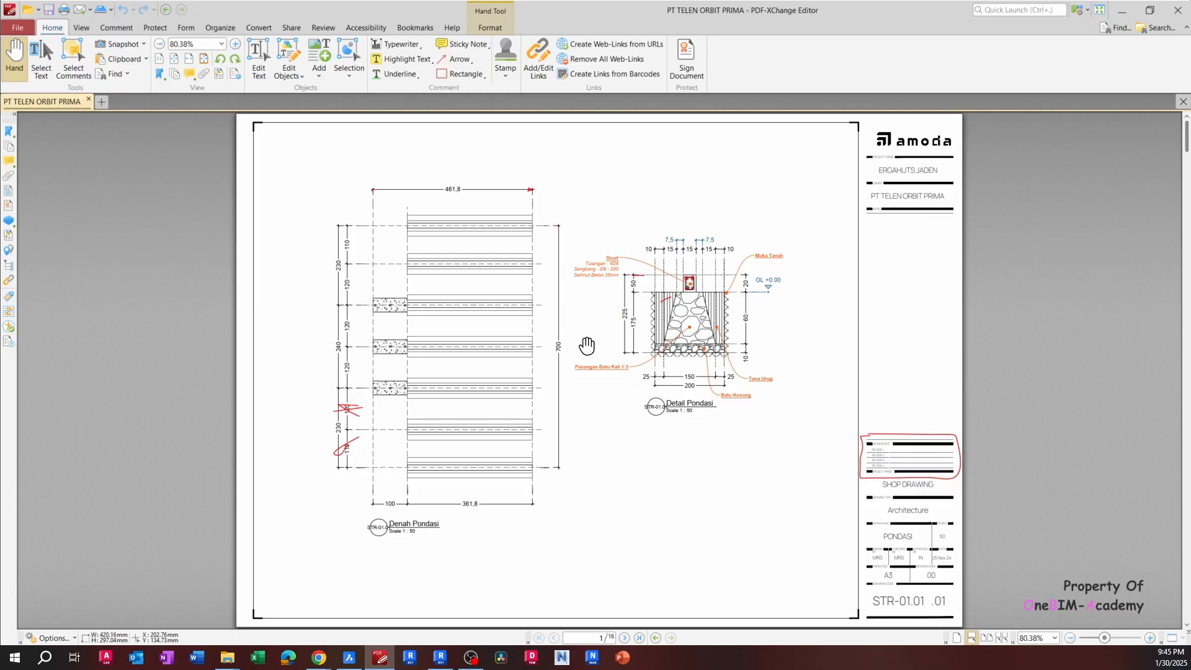
Examine the Denah Pondasi plan and Detail Pondasi, including their dimensions, material notes, red markups and title block
scroll(587, 347, "down", 1)
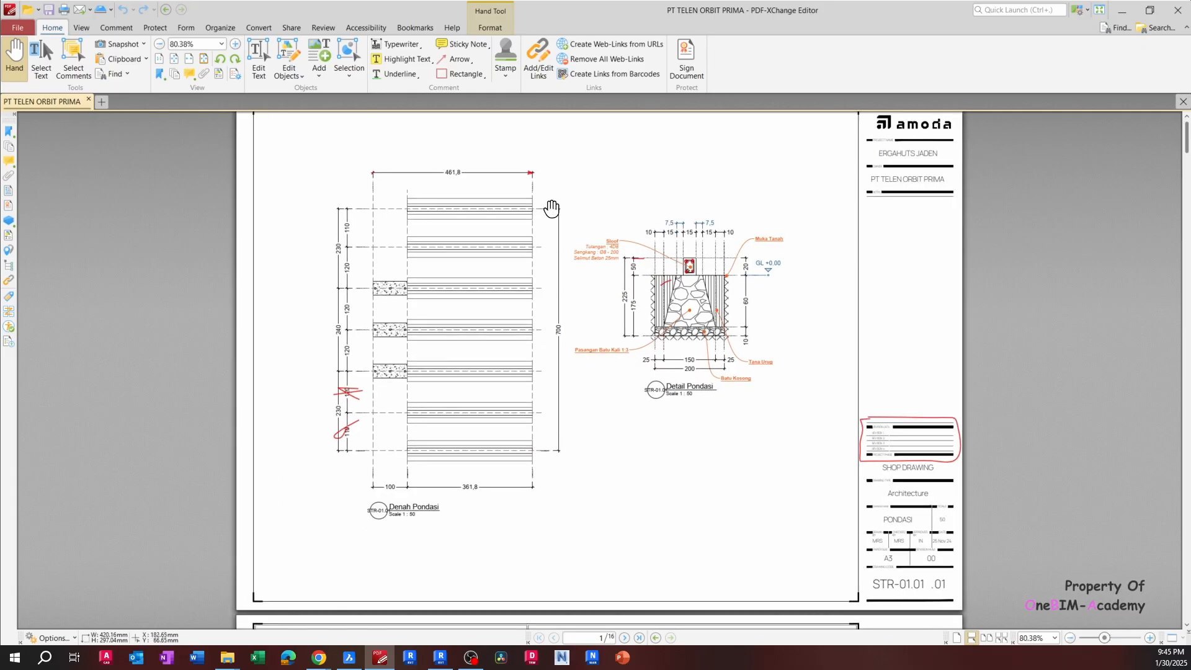
scroll(551, 209, "up", 1, "ctrl")
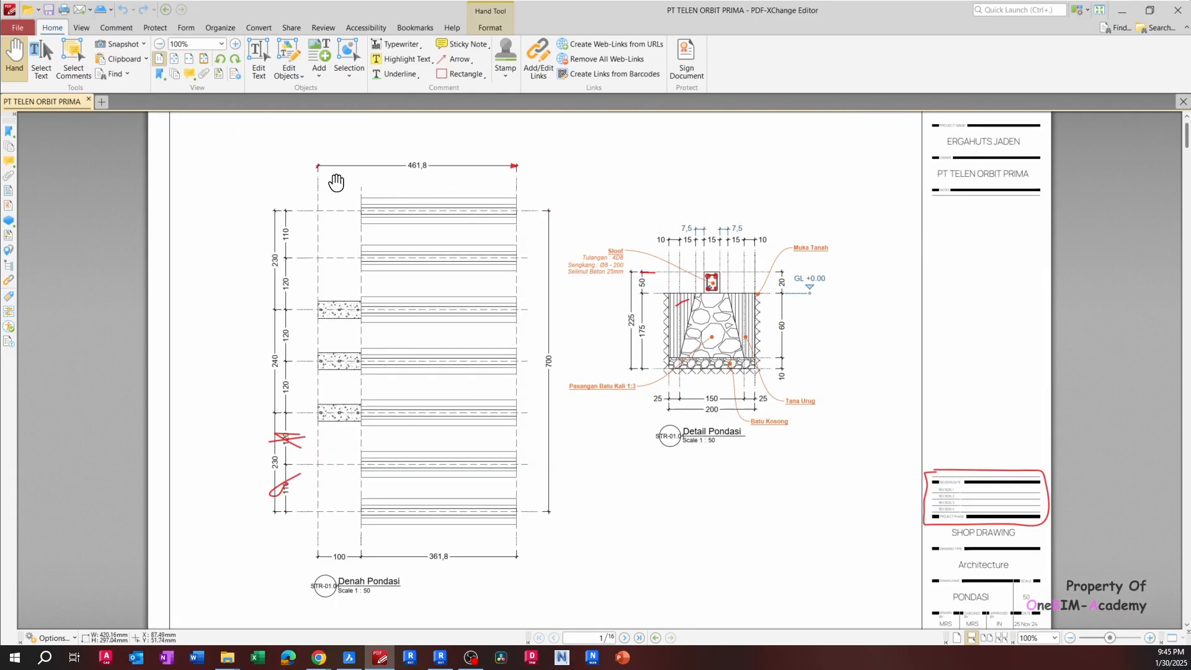
scroll(375, 261, "down", 1)
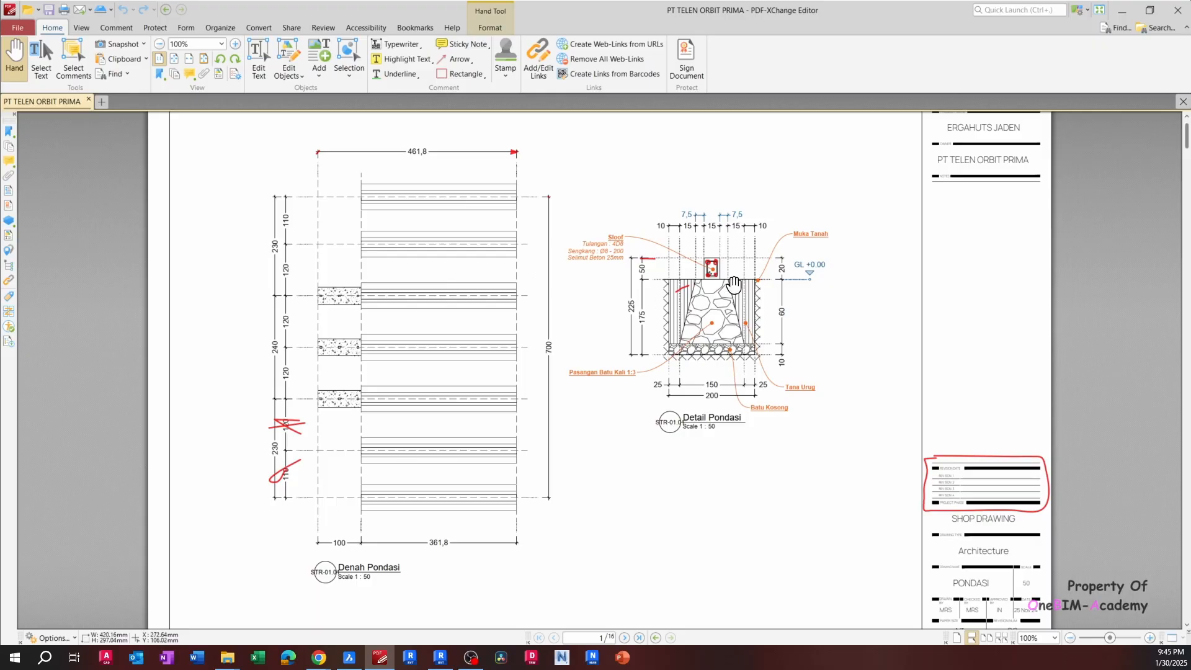
scroll(734, 284, "up", 1, "ctrl")
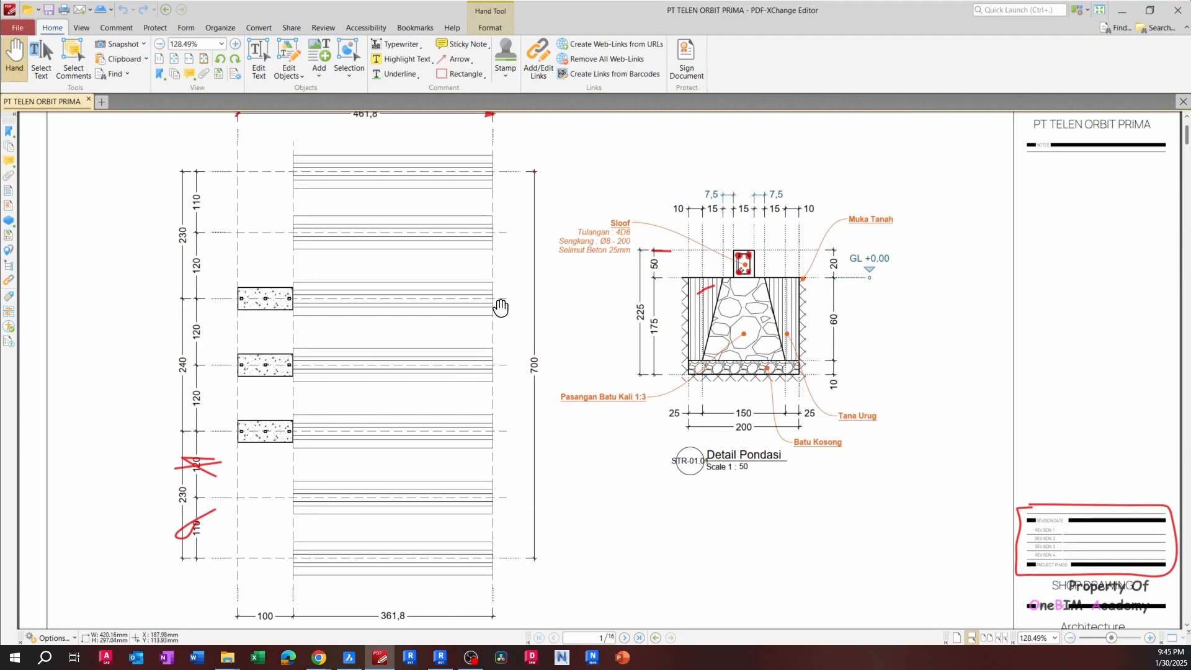
scroll(501, 307, "down", 2, "ctrl")
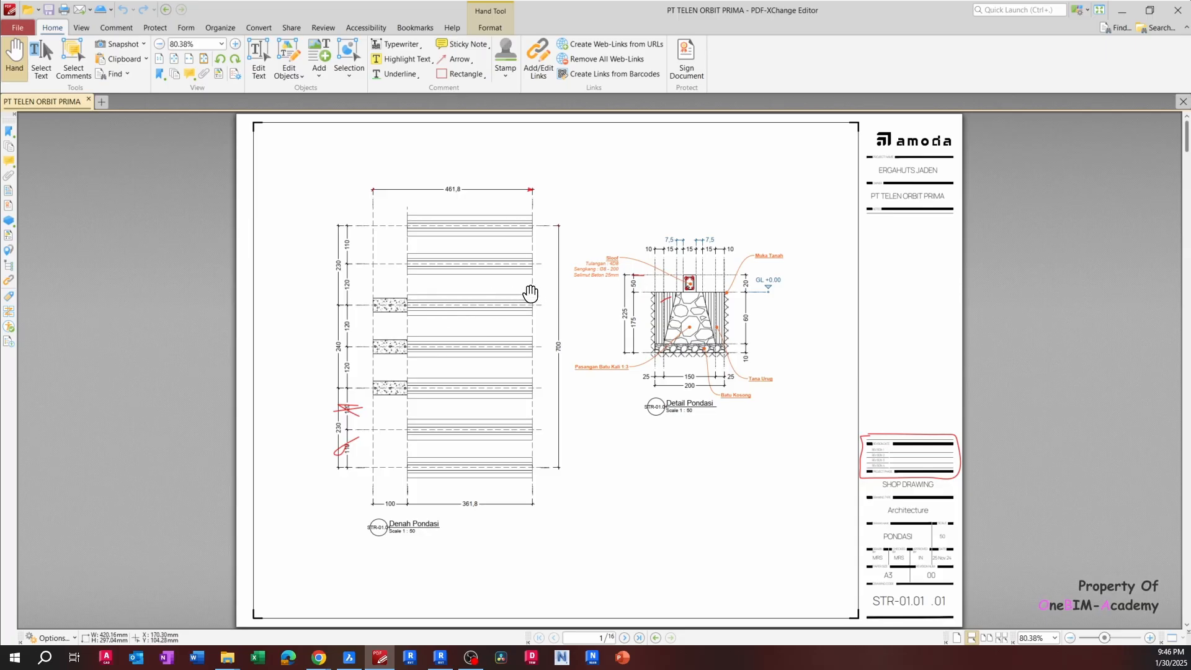
scroll(676, 322, "down", 1)
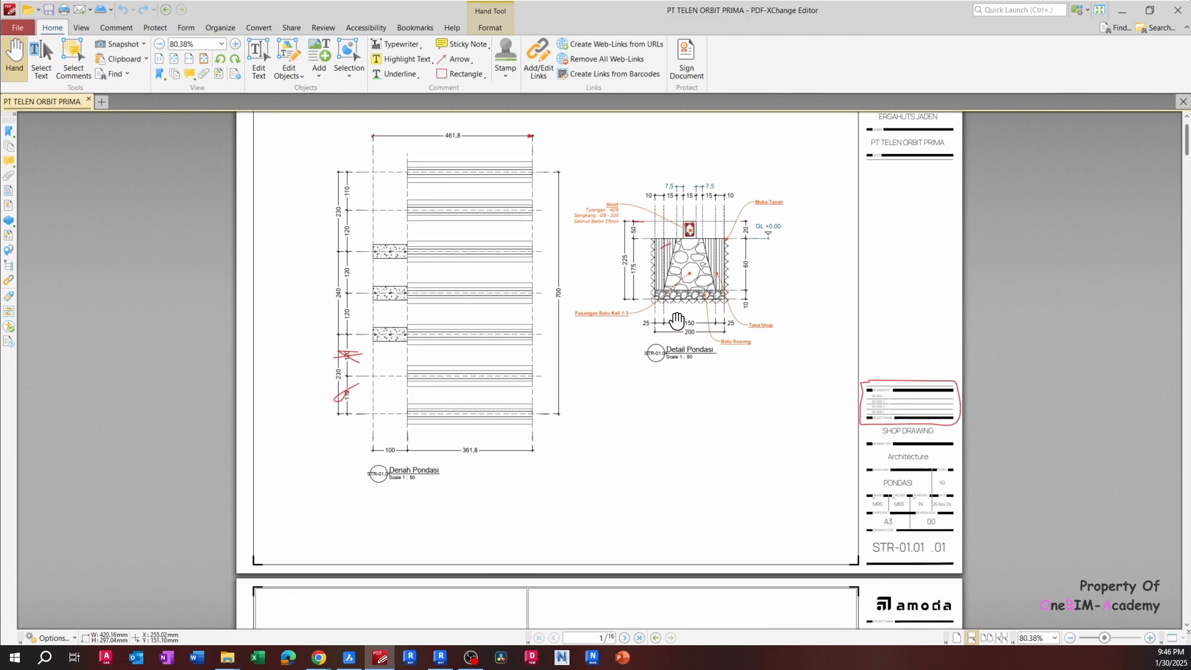
scroll(676, 321, "up", 1)
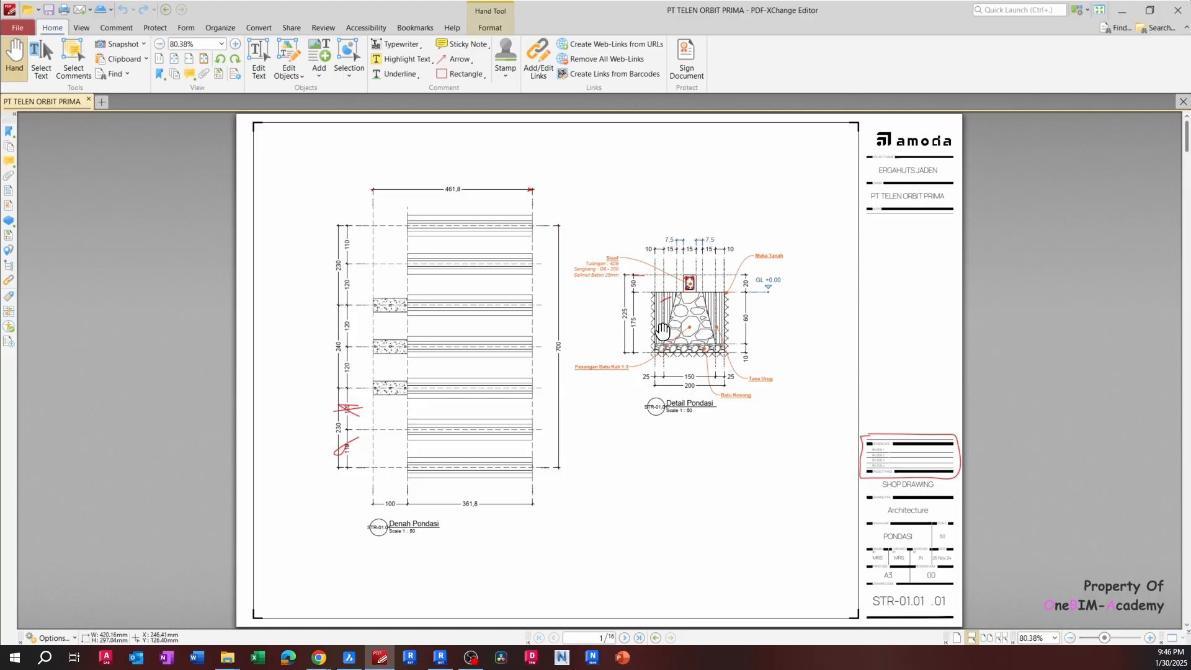
scroll(842, 305, "down", 1)
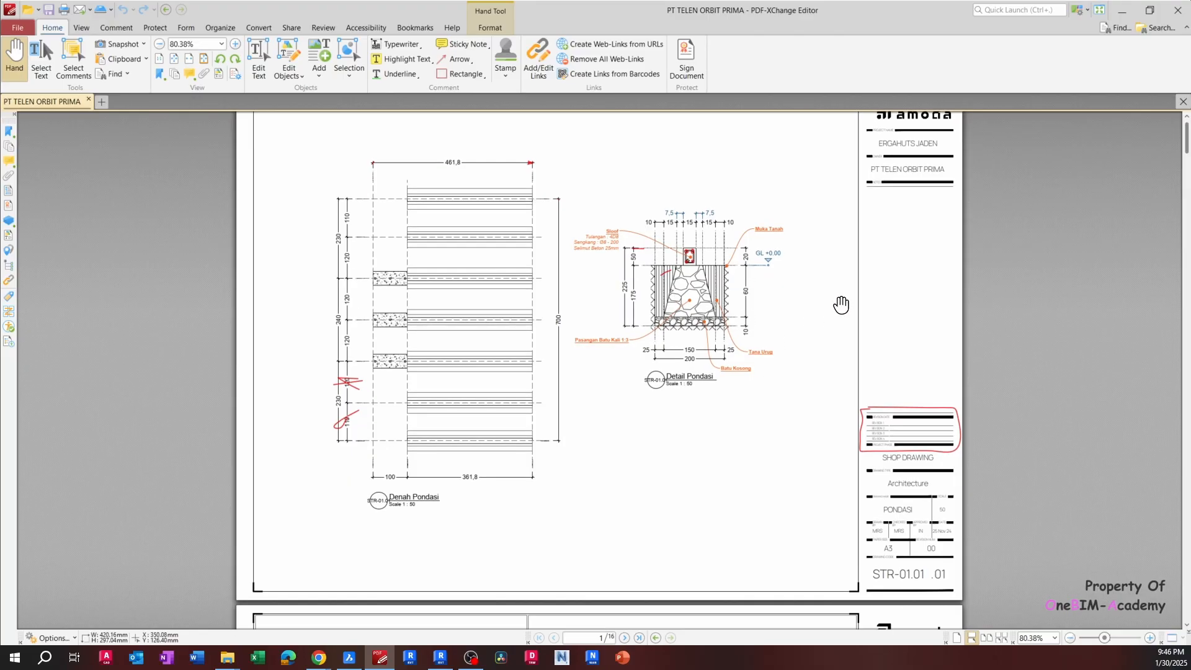
scroll(804, 181, "up", 1)
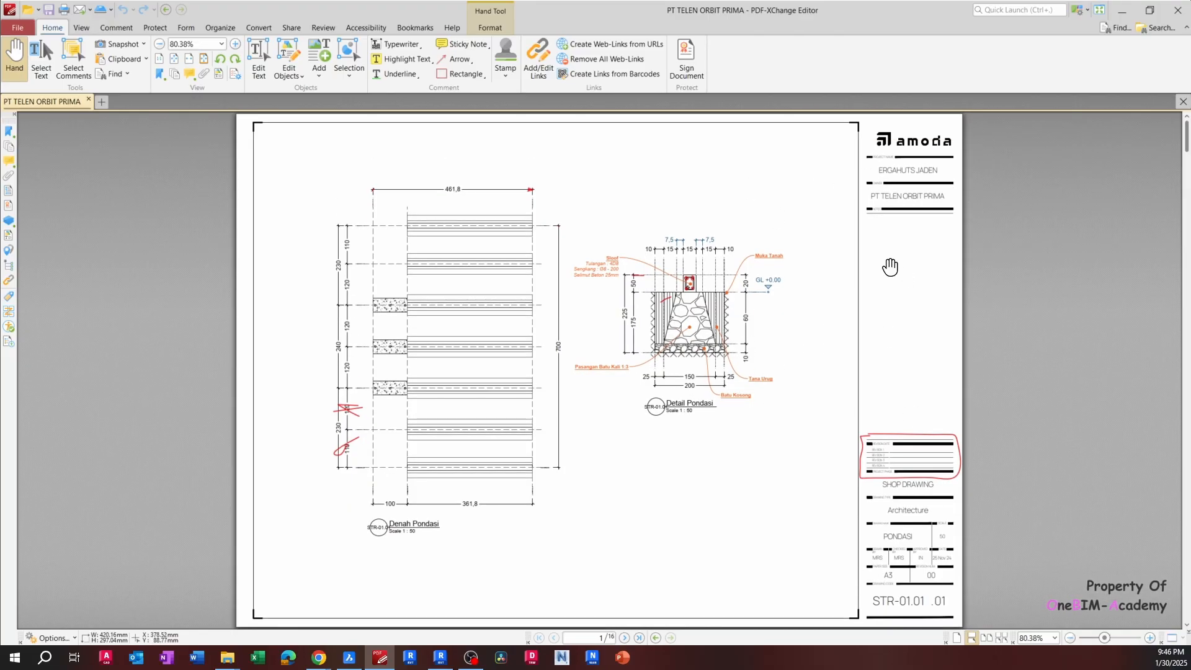
Examine the Layout Plan and Floor Plan sheet on page 2, including the floor finishes and floor drain
scroll(822, 323, "down", 10)
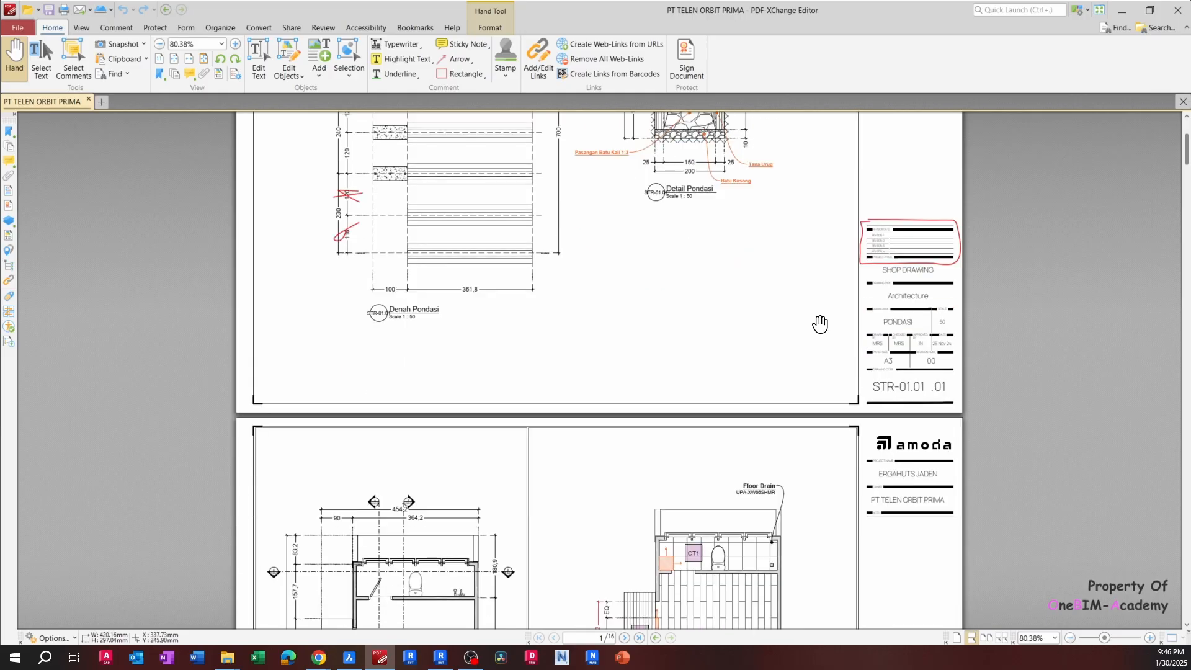
scroll(821, 324, "down", 3)
scroll(820, 322, "up", 3)
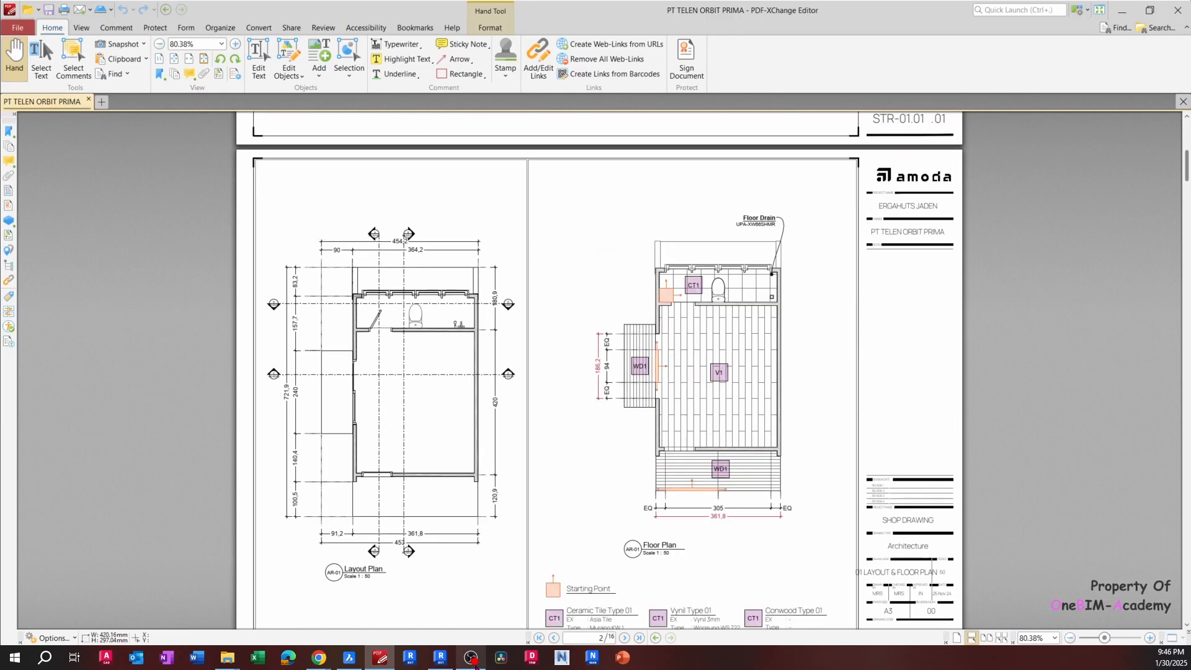
mouse_move(469, 659)
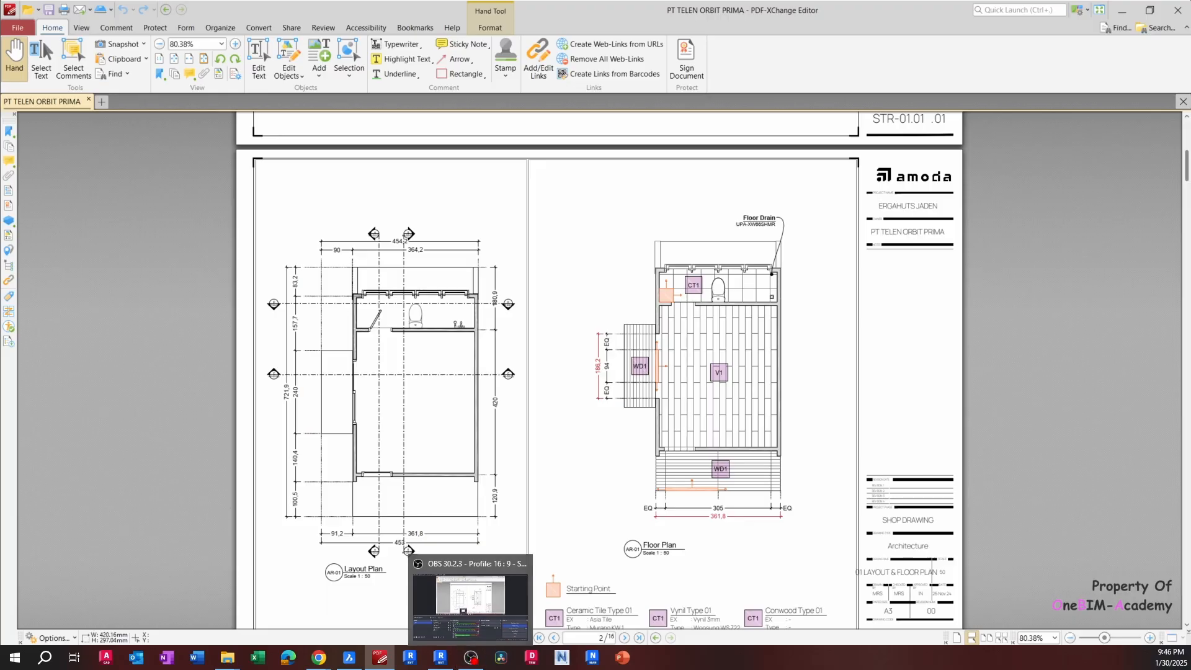